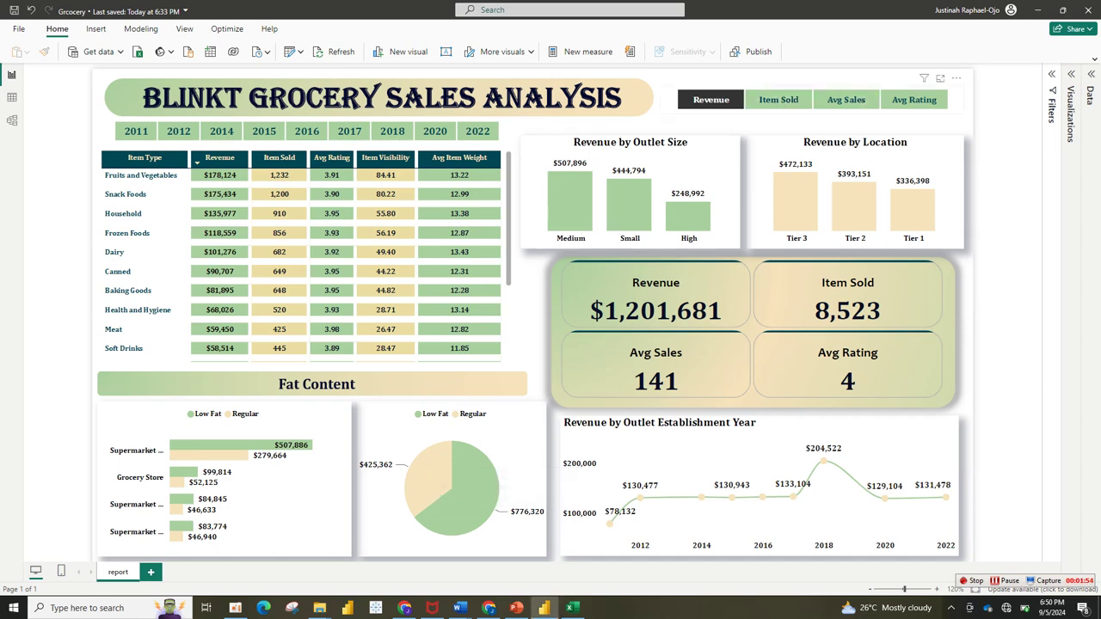
# Compare the dashboard charts by Item Sold, Avg Sales and Avg Rating using the measure slicer, finishing on Revenue.
pyautogui.click(778, 99)
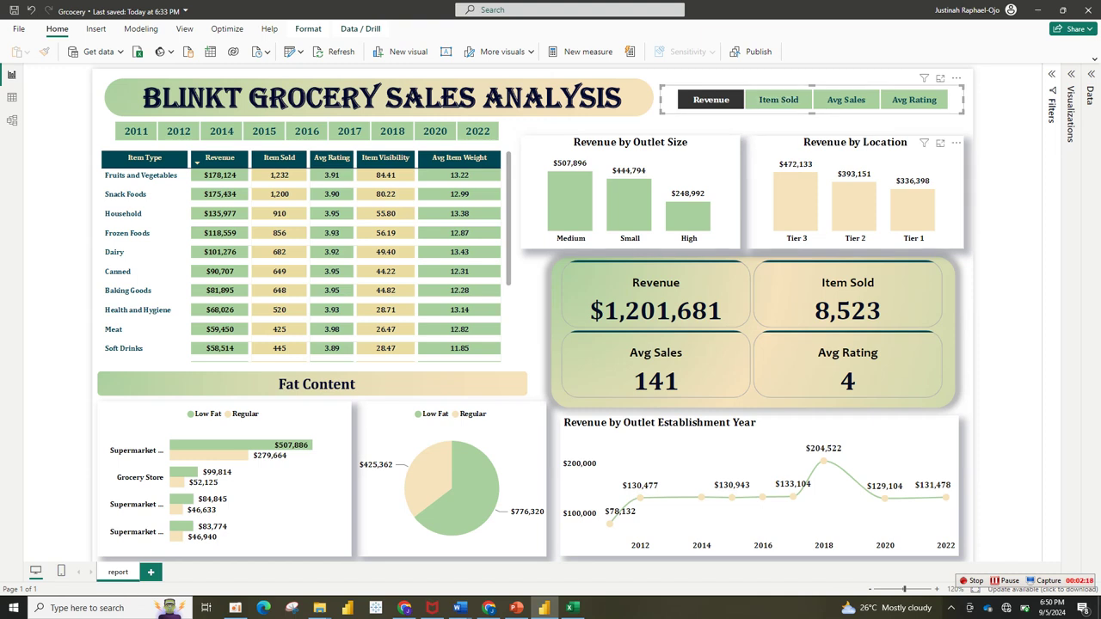
pyautogui.click(779, 99)
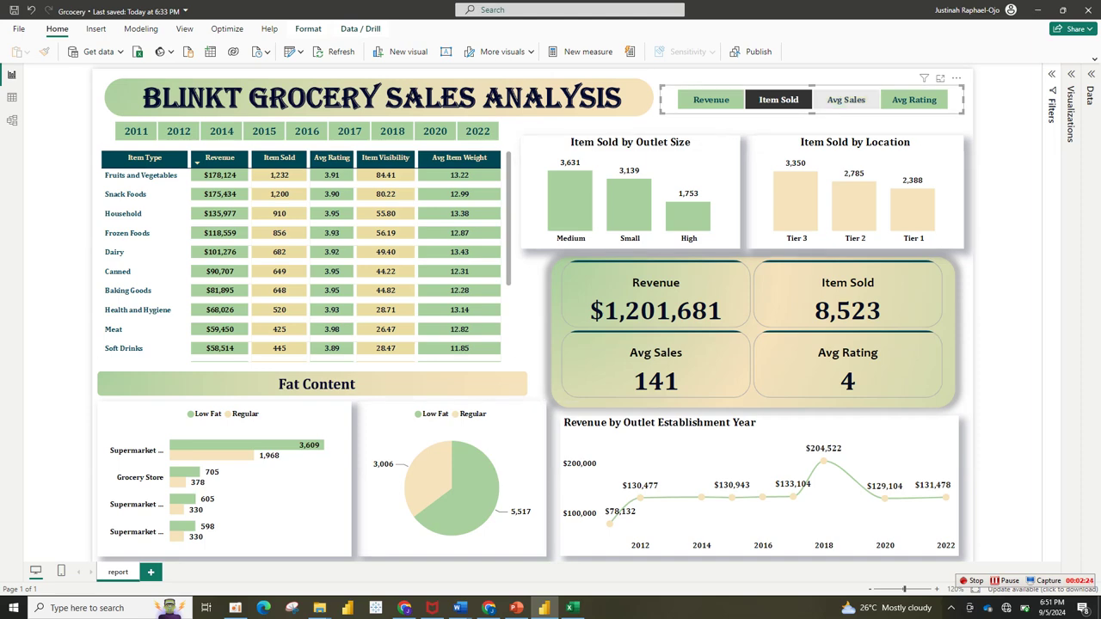
pyautogui.click(846, 100)
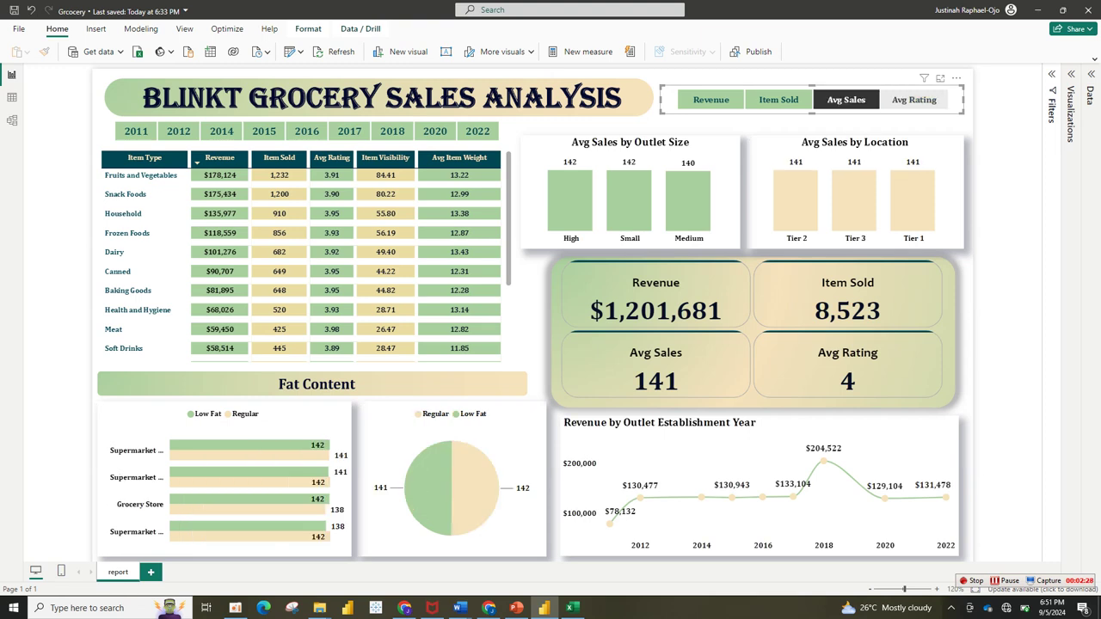
pyautogui.click(913, 100)
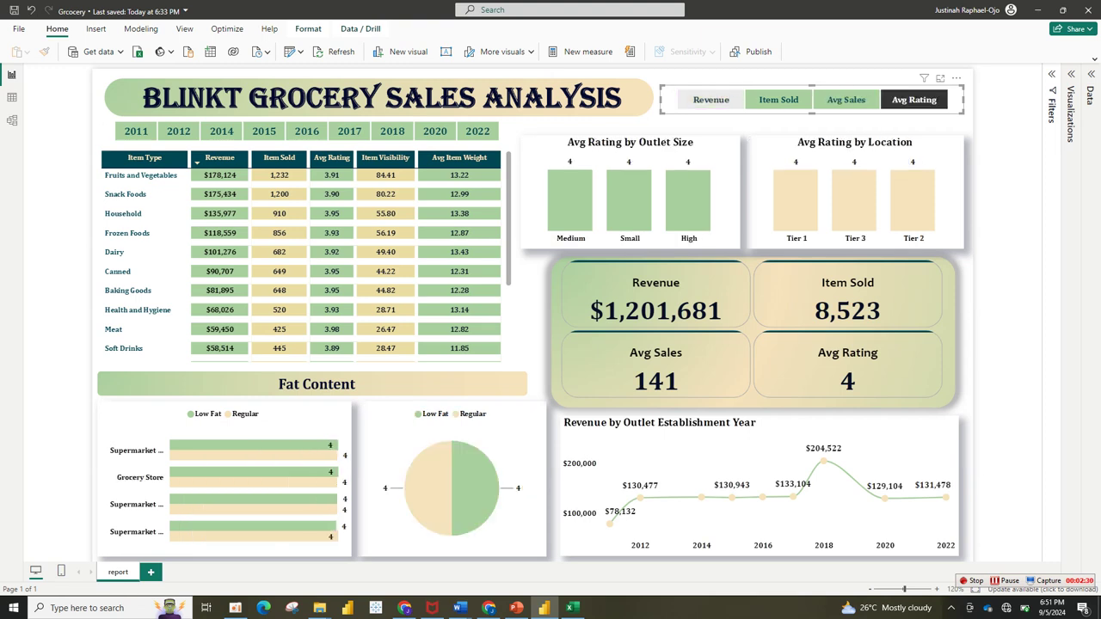
pyautogui.click(711, 99)
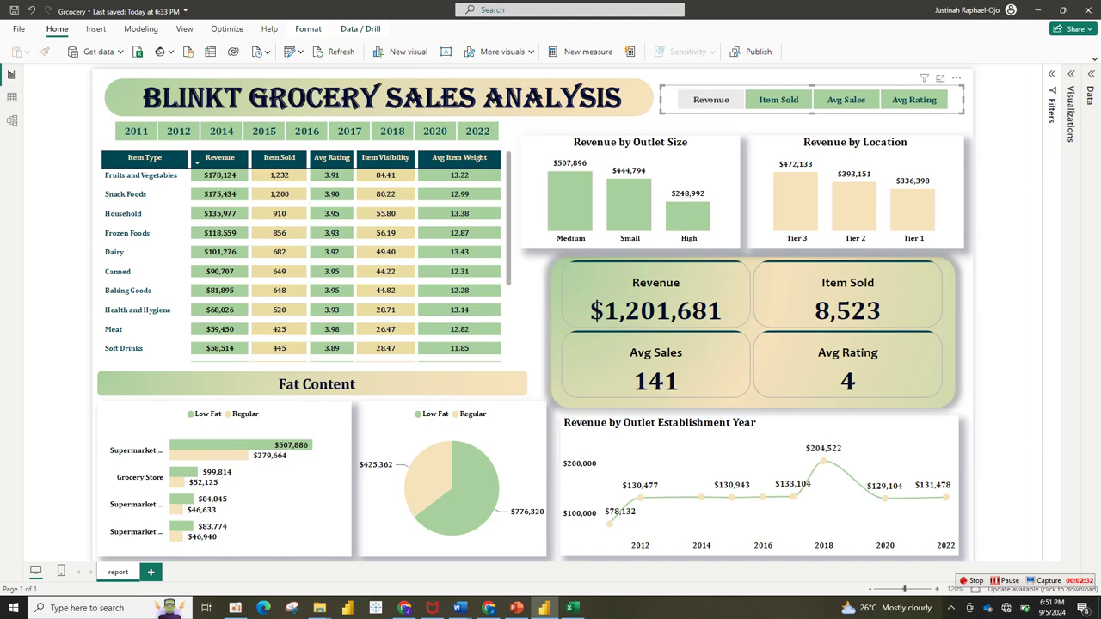
pyautogui.click(778, 100)
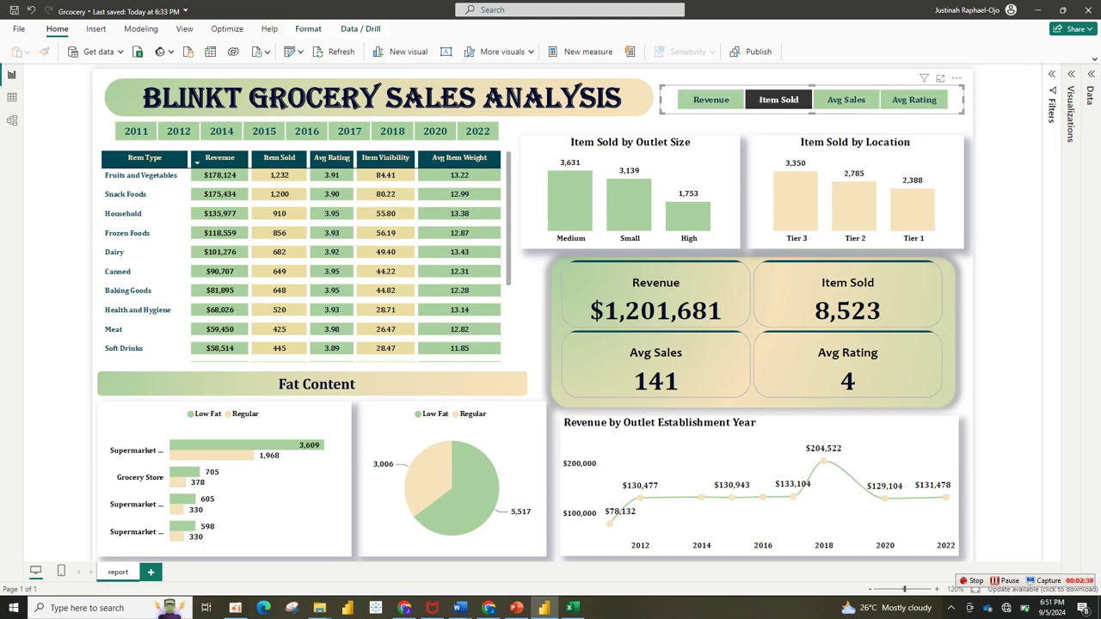
pyautogui.click(711, 100)
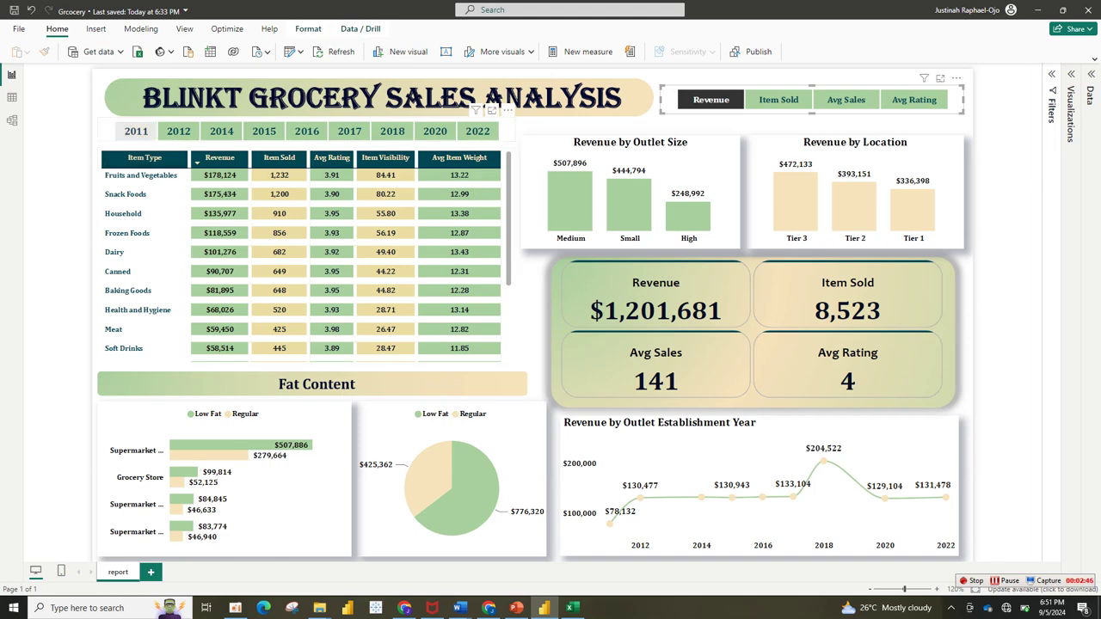
# View the dashboard filtered by establishment years 2011 and 2012, leaving the year slicer cleared.
pyautogui.click(136, 131)
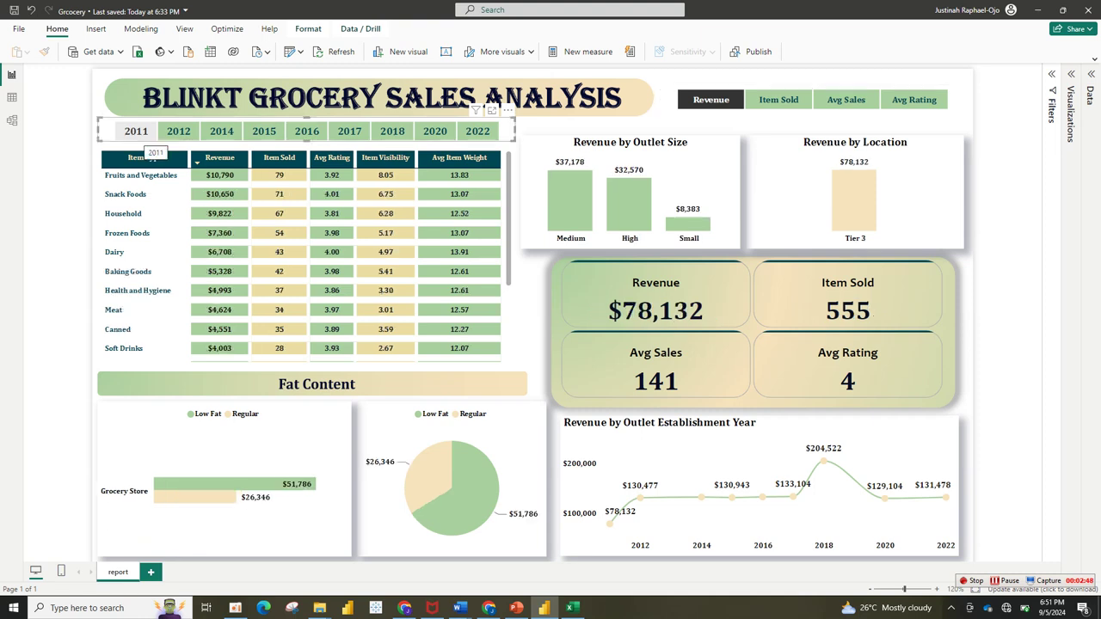
pyautogui.click(178, 131)
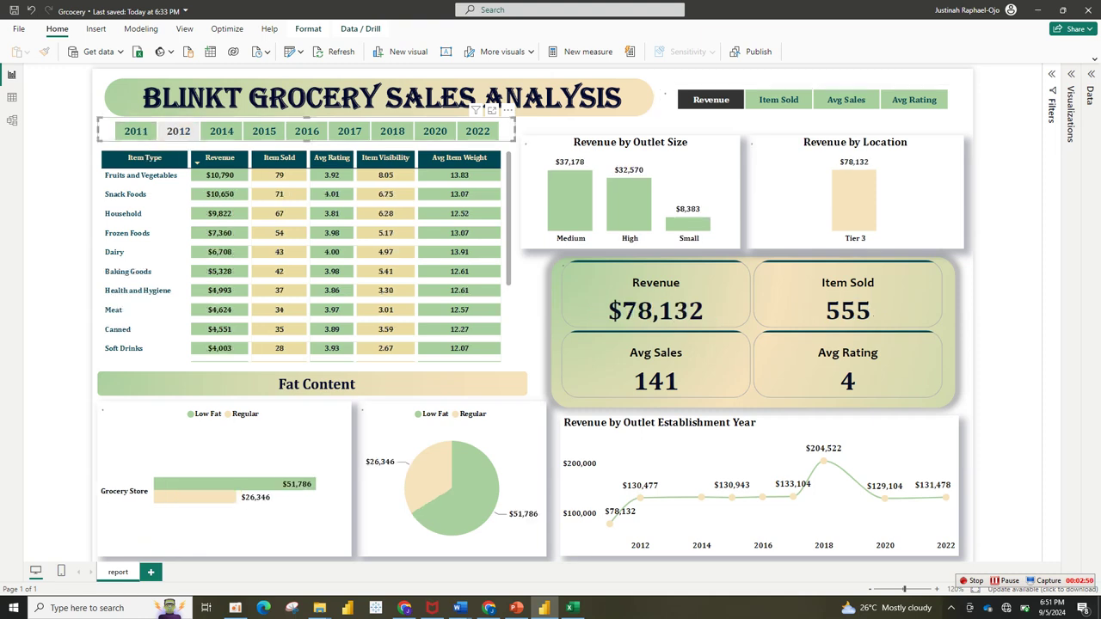
pyautogui.rightClick(126, 133)
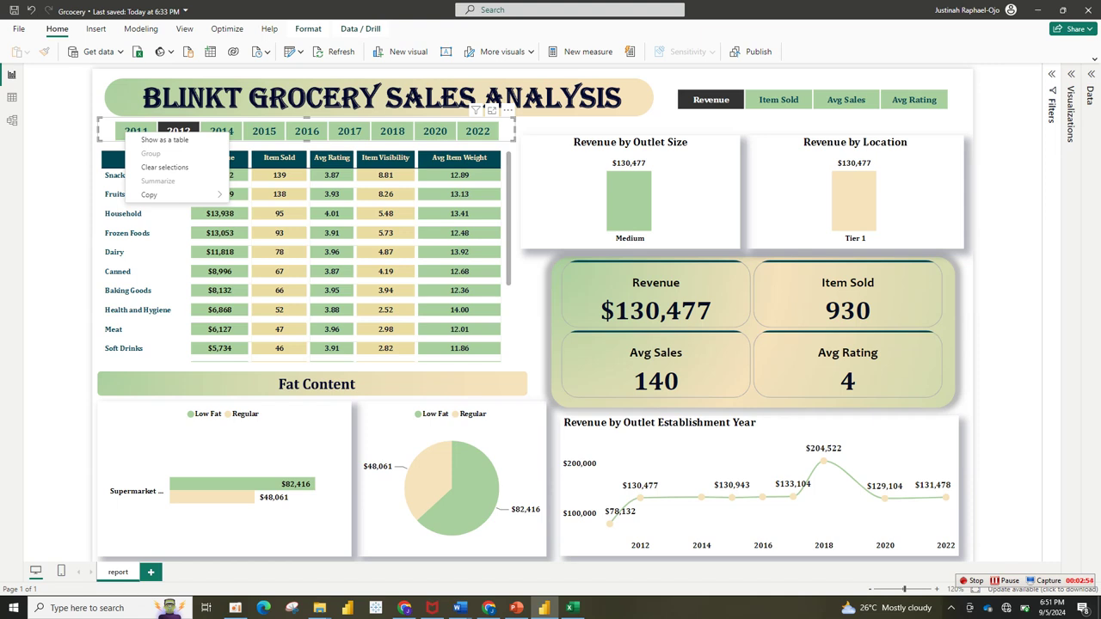
pyautogui.click(165, 167)
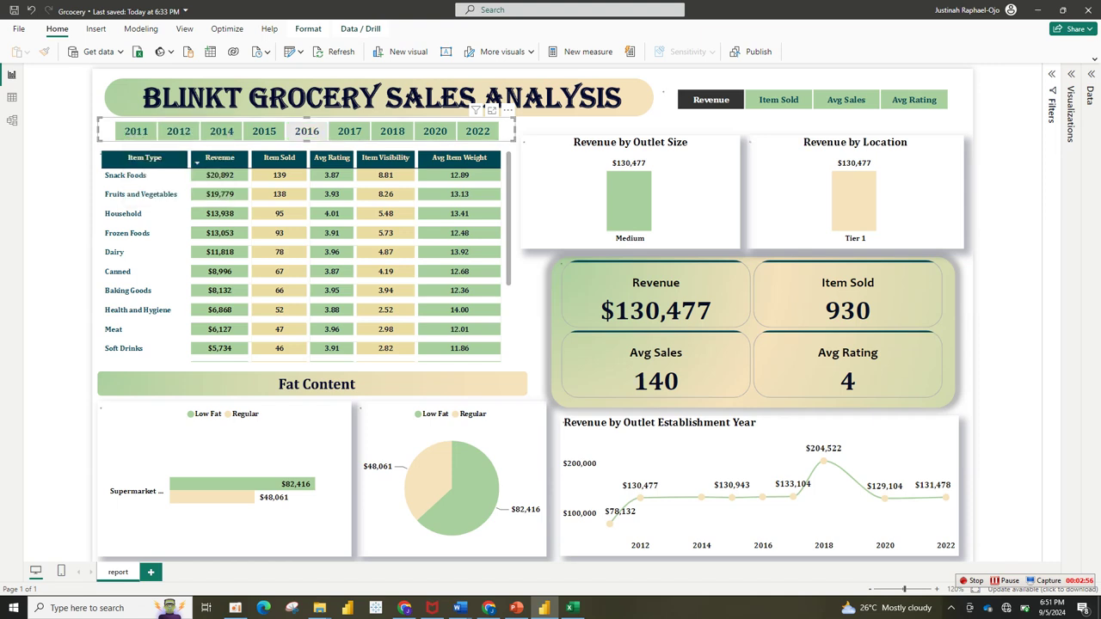
pyautogui.rightClick(297, 135)
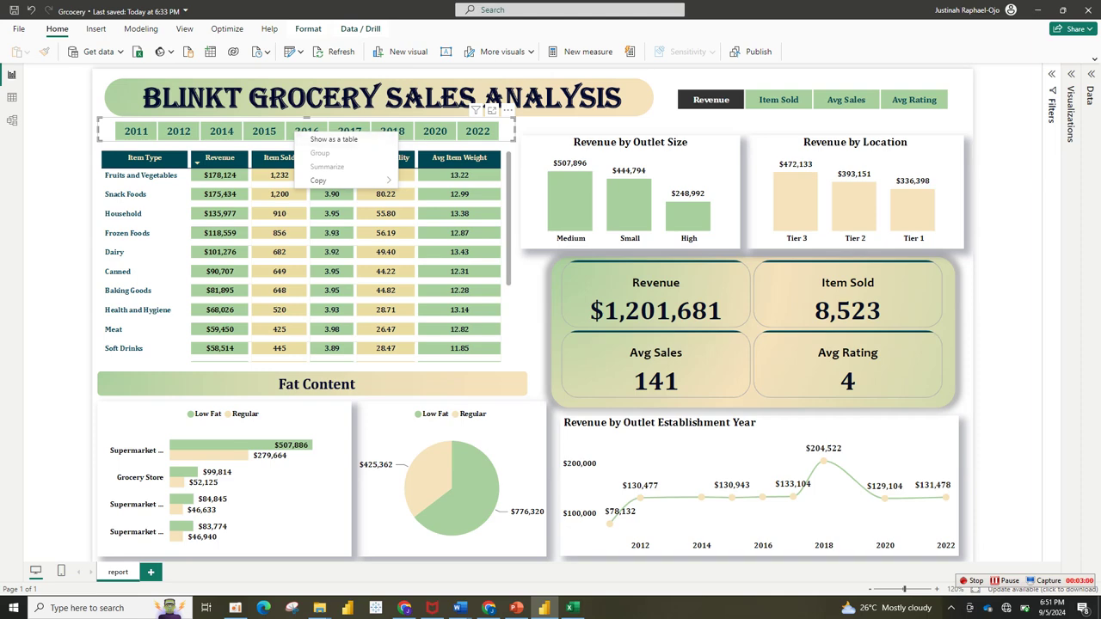
pyautogui.click(136, 131)
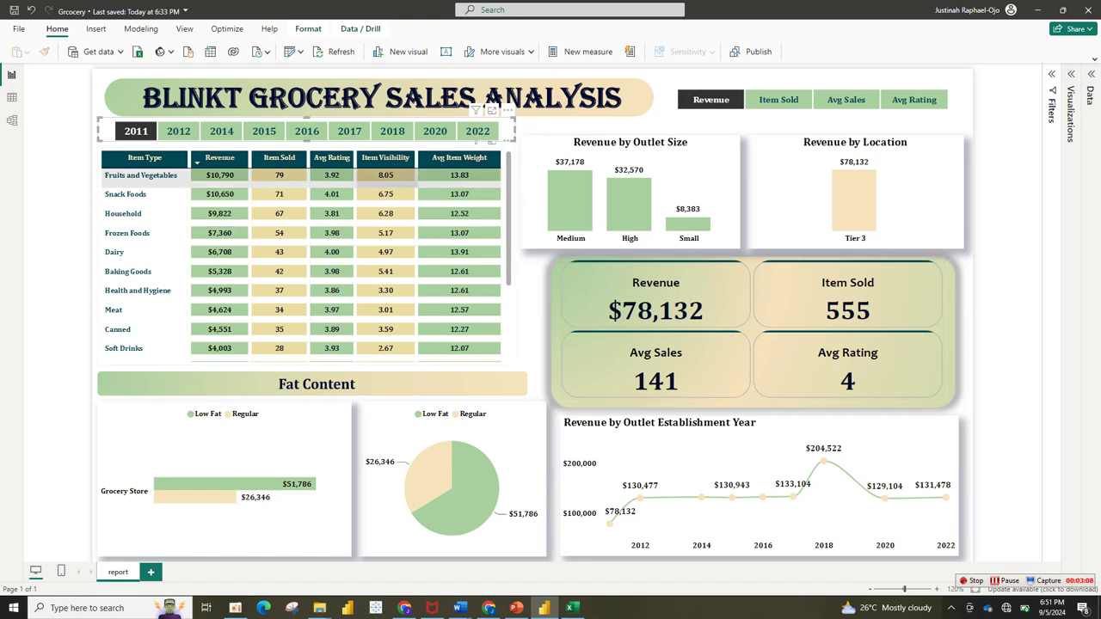
pyautogui.click(136, 131)
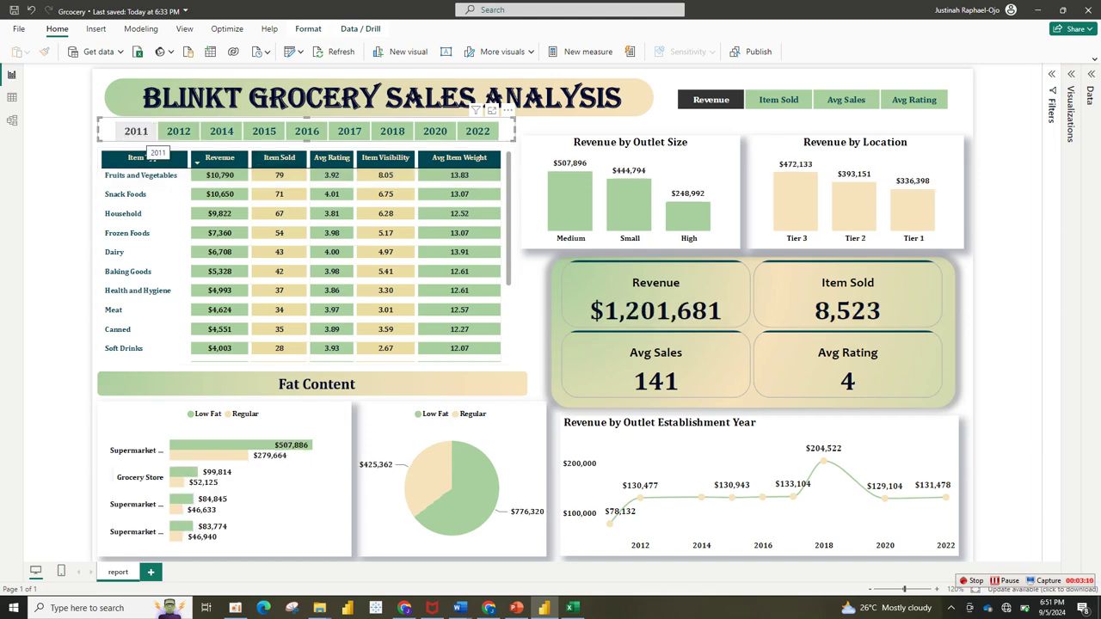
# Switch to PowerPoint to inspect the fill of the large rounded rectangle in the dashboard background, and return to the Power BI report.
pyautogui.hotkey('alt', 'Tab')
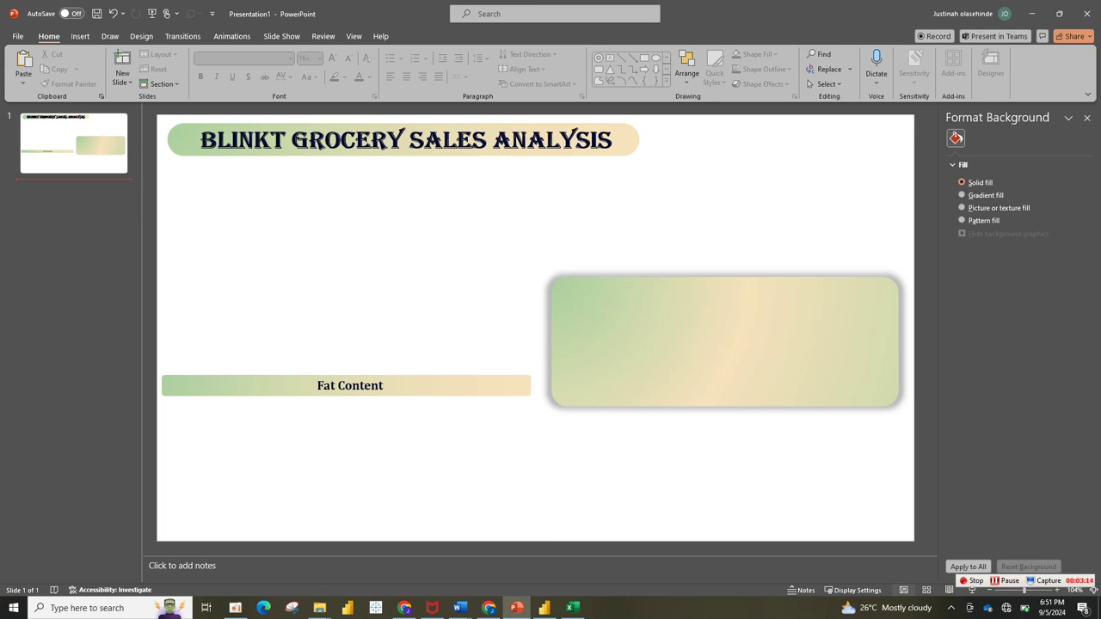
pyautogui.click(725, 342)
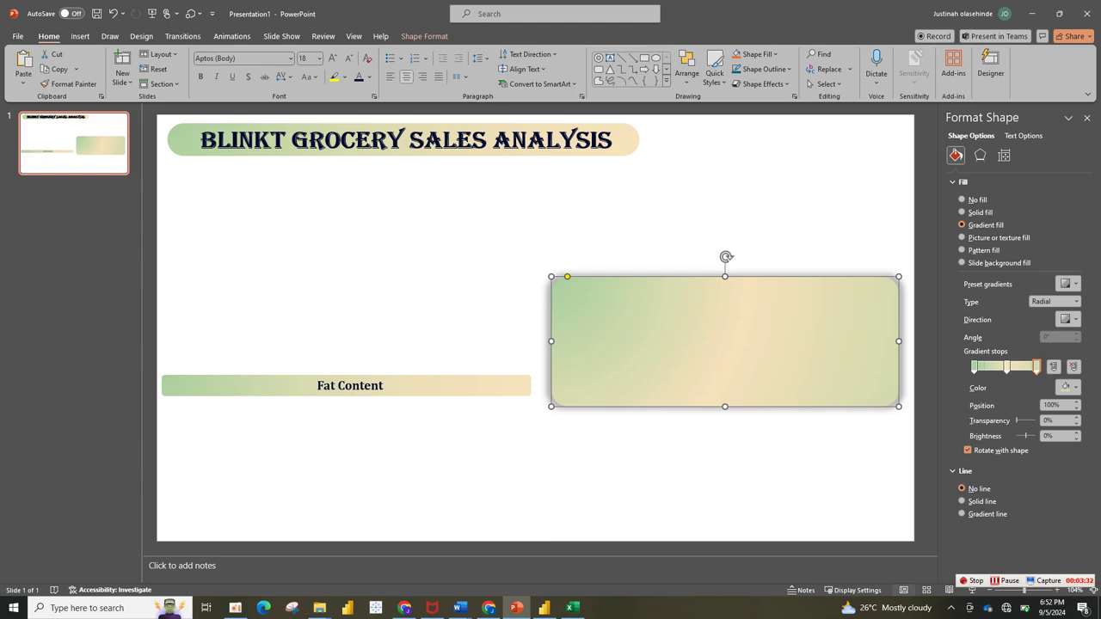
pyautogui.click(544, 607)
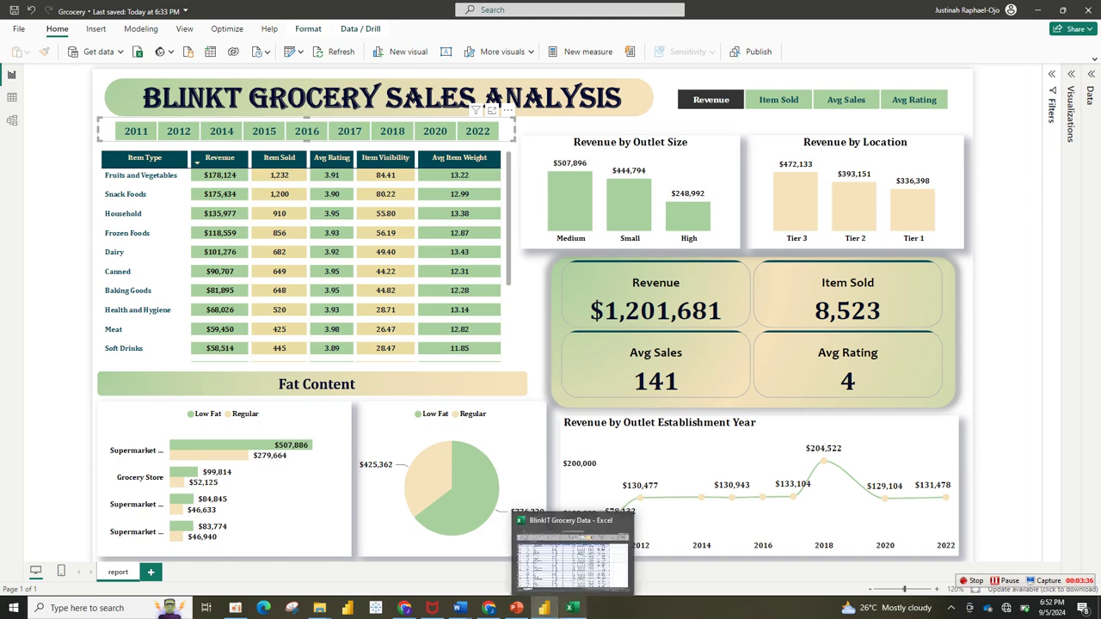
# Switch to Excel to examine the BlinkIT Grocery Data sheet, including its Outlet Establishment Year column, and return to Power BI.
pyautogui.click(569, 608)
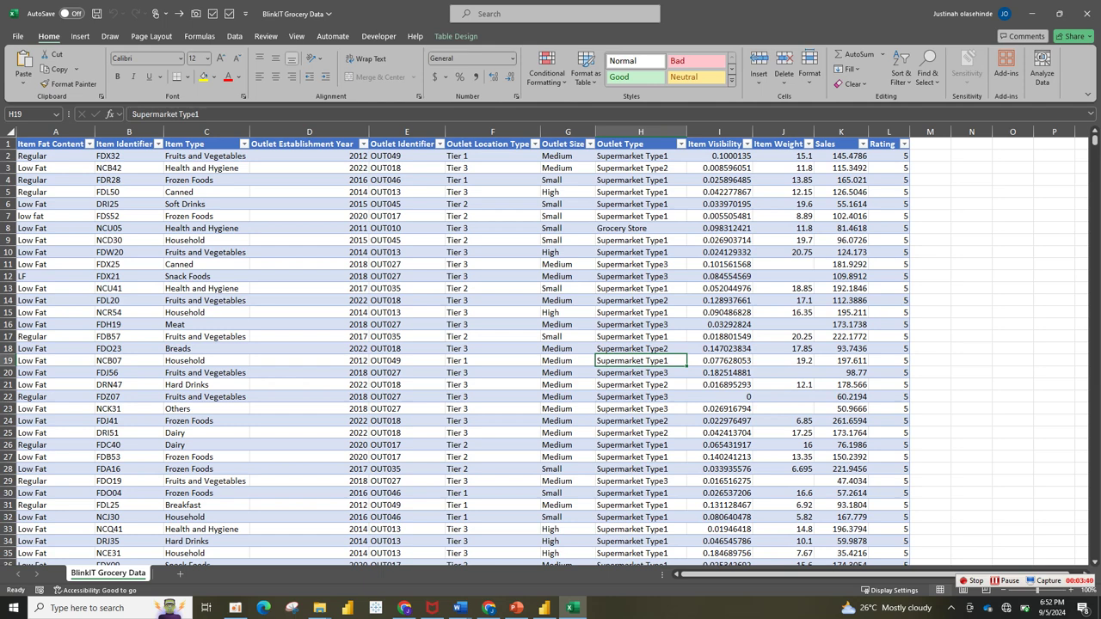
pyautogui.click(309, 372)
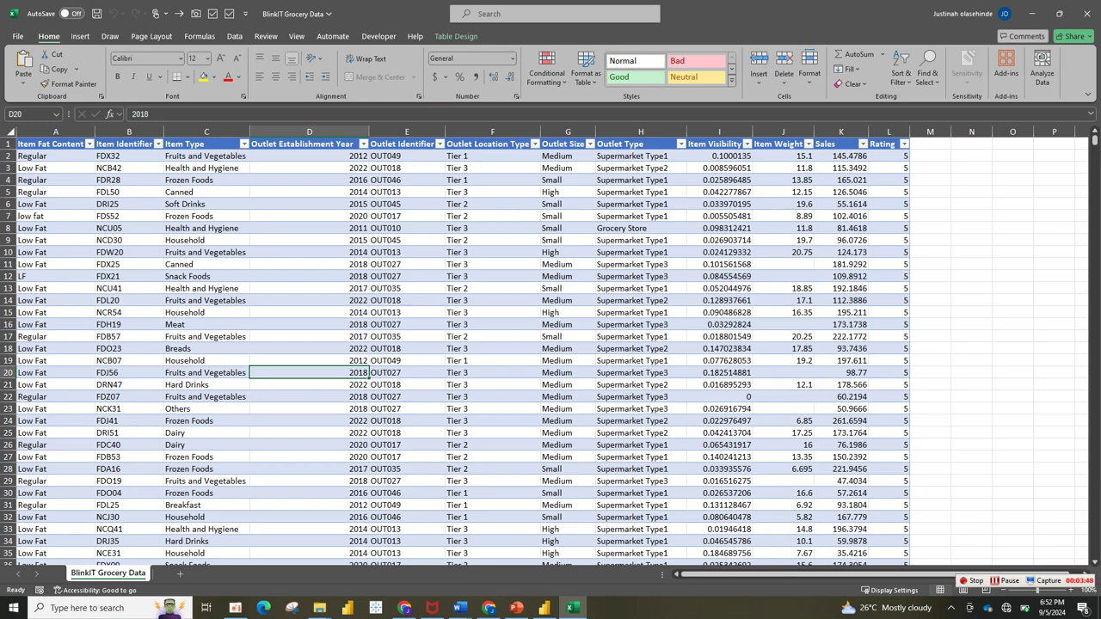
pyautogui.moveTo(488, 608)
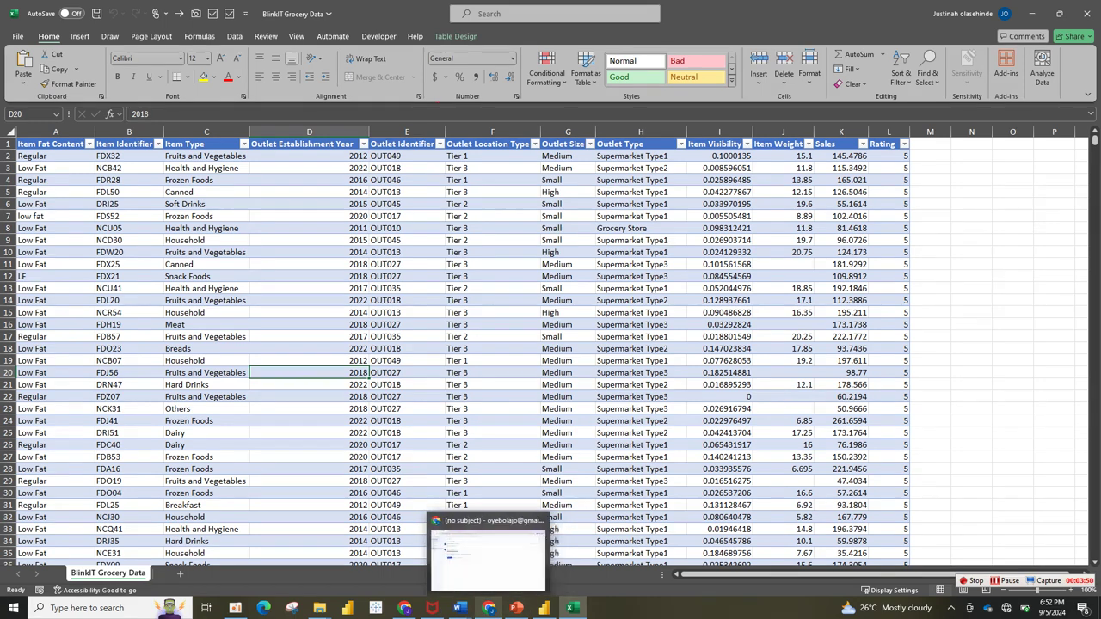
pyautogui.click(544, 608)
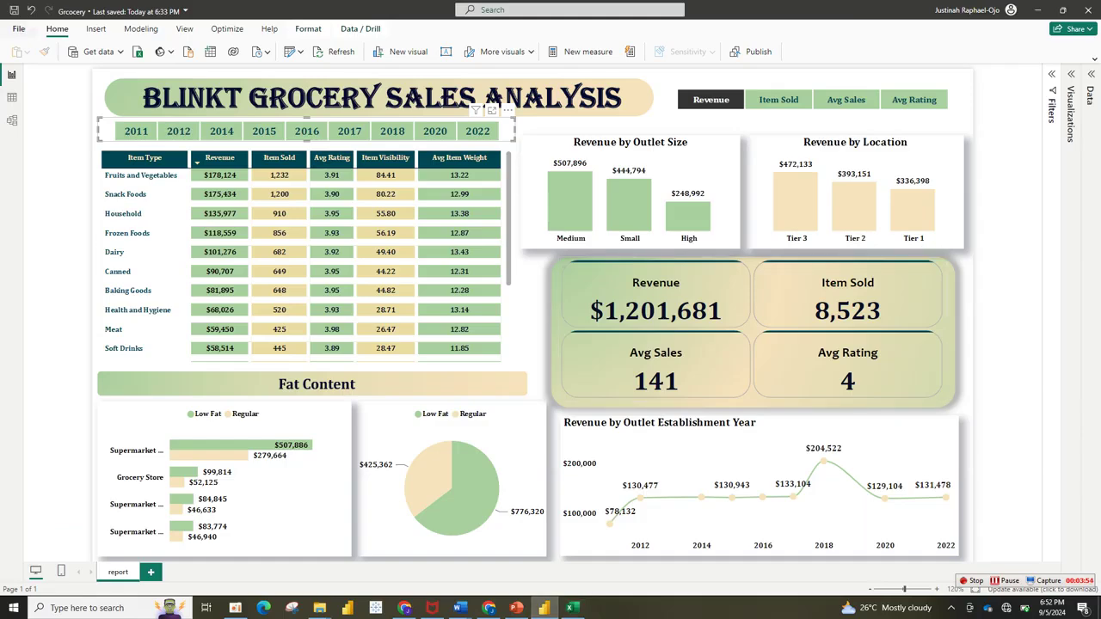
# Start a new blank Power BI report and dismiss the welcome screen.
pyautogui.hotkey('alt', 'f')
pyautogui.press('Escape')
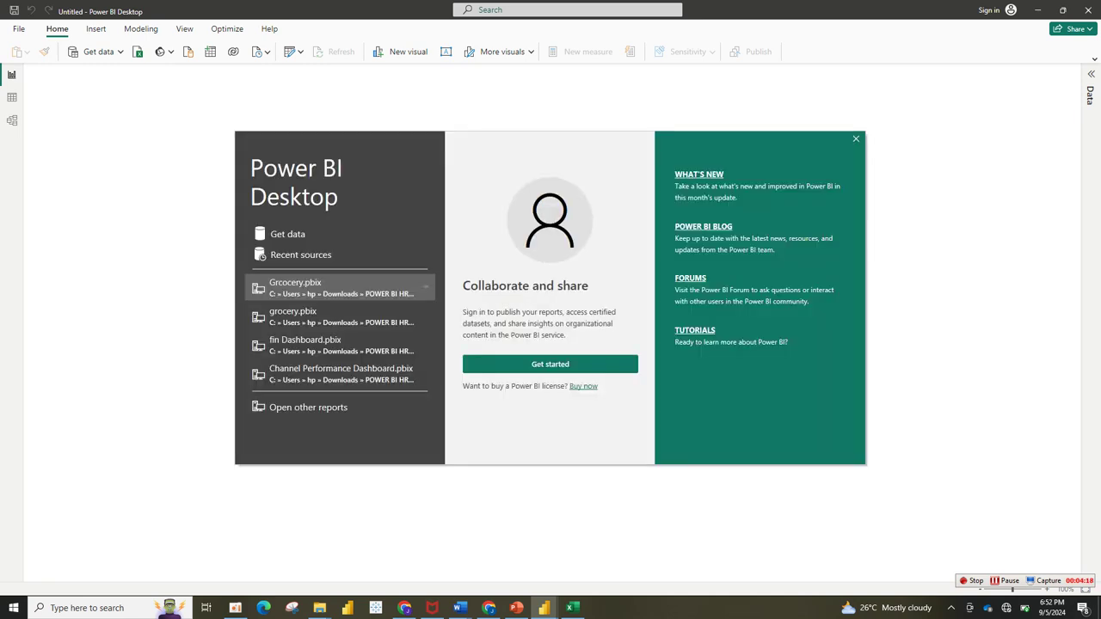
pyautogui.click(856, 139)
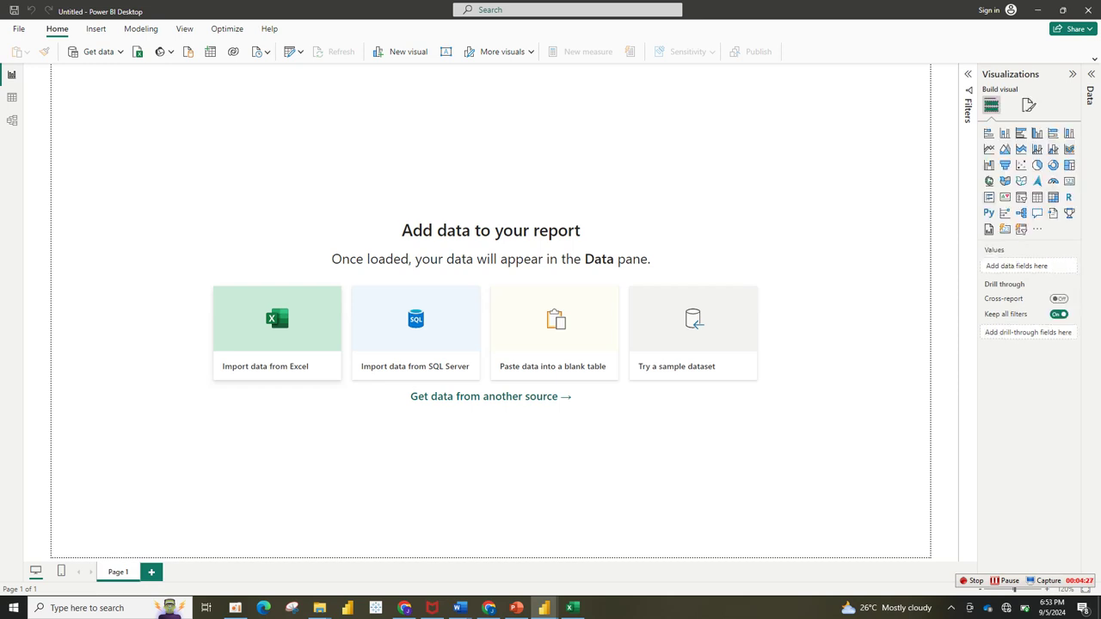
# Import the BlinkIT Grocery Data sheet from the BlinkIT Grocery Data Excel workbook and open it in Power Query Editor.
pyautogui.click(277, 334)
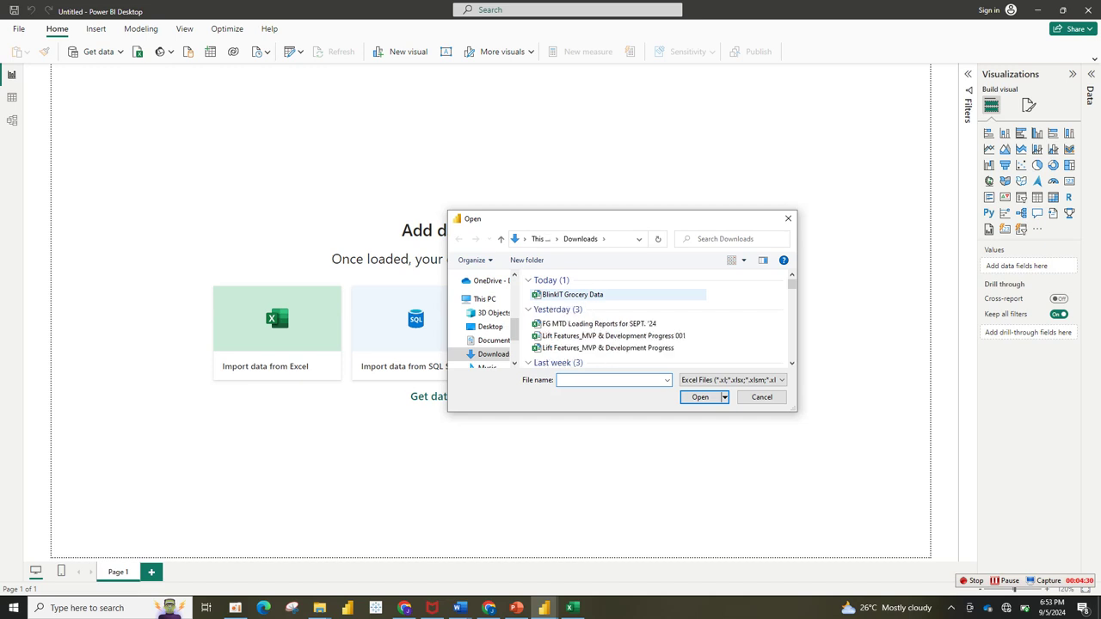
pyautogui.click(574, 295)
pyautogui.click(700, 397)
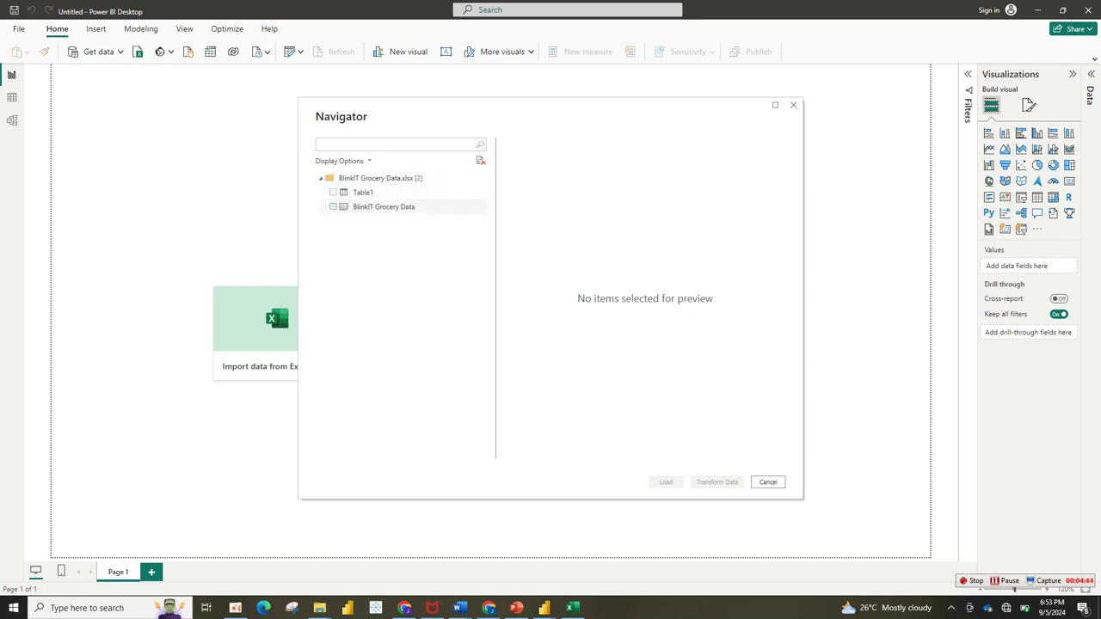
pyautogui.click(333, 207)
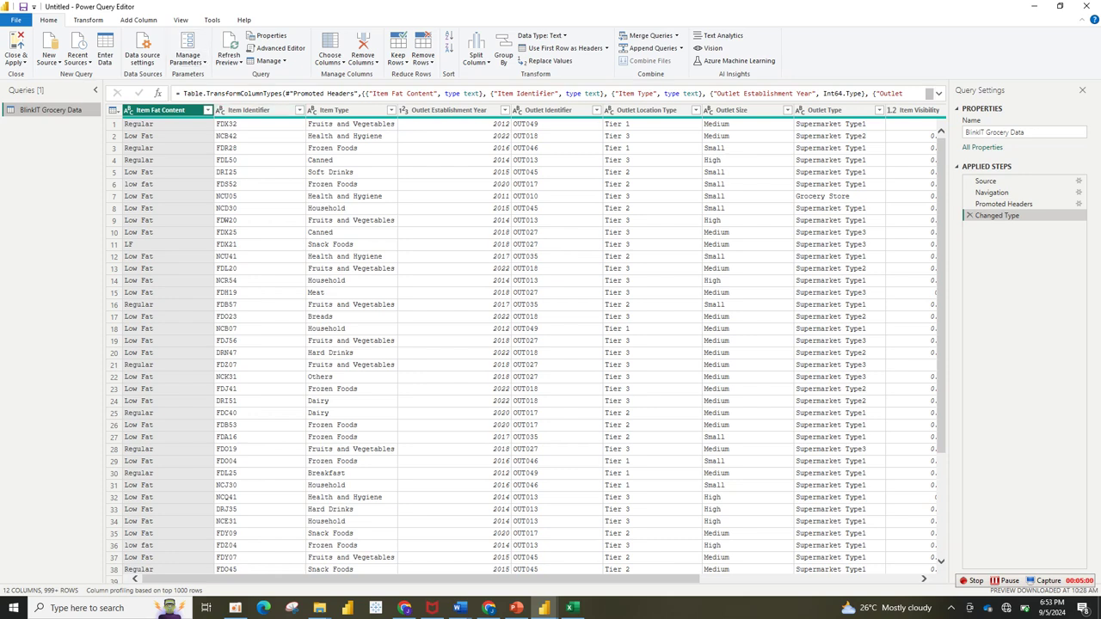
# Check the distinct values in the Item Fat Content column and replace "LF" with "Low Fat".
pyautogui.click(207, 110)
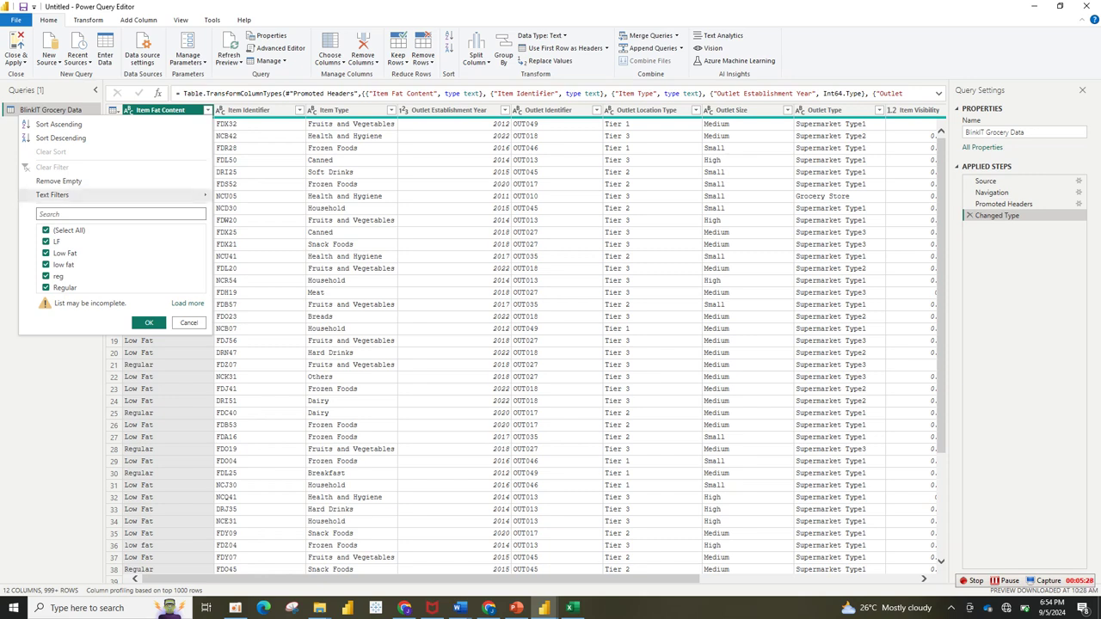
pyautogui.click(352, 124)
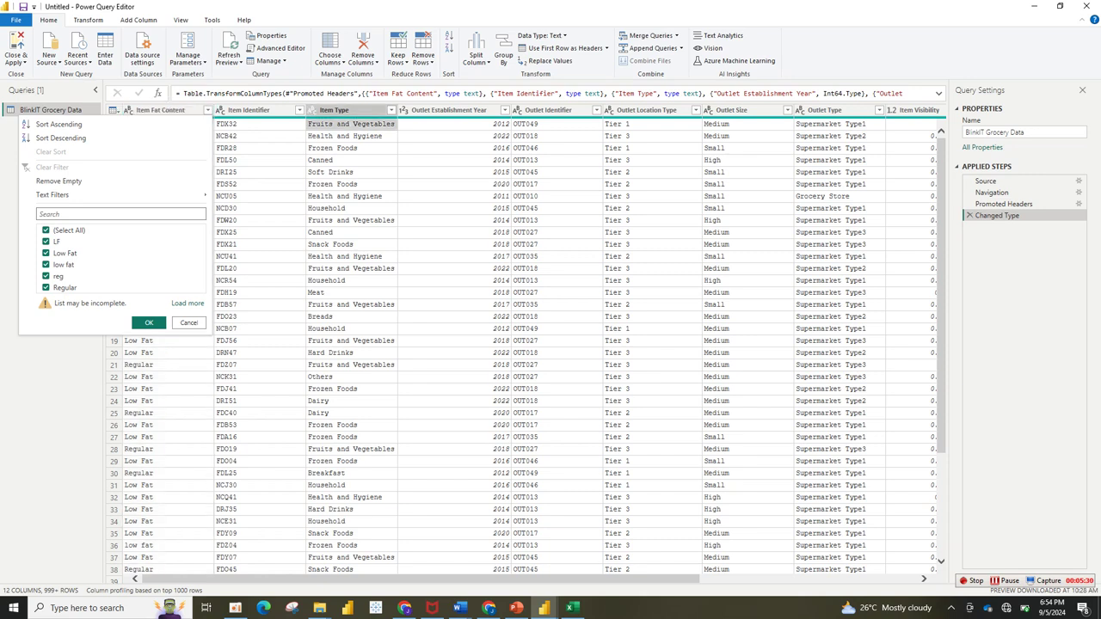
pyautogui.click(161, 110)
pyautogui.rightClick(191, 111)
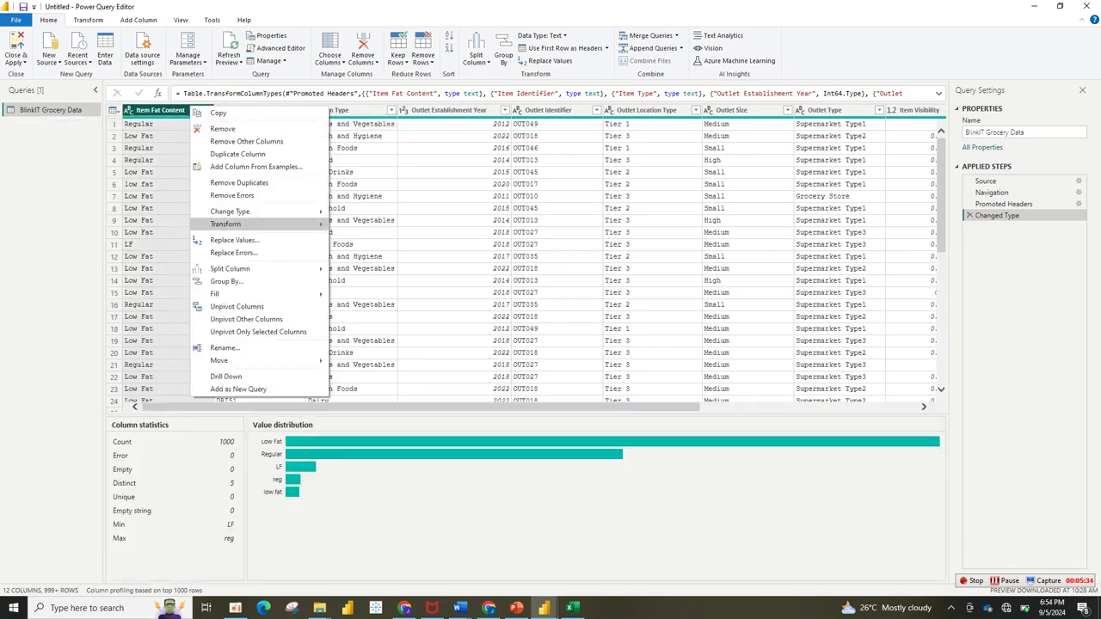
pyautogui.click(234, 240)
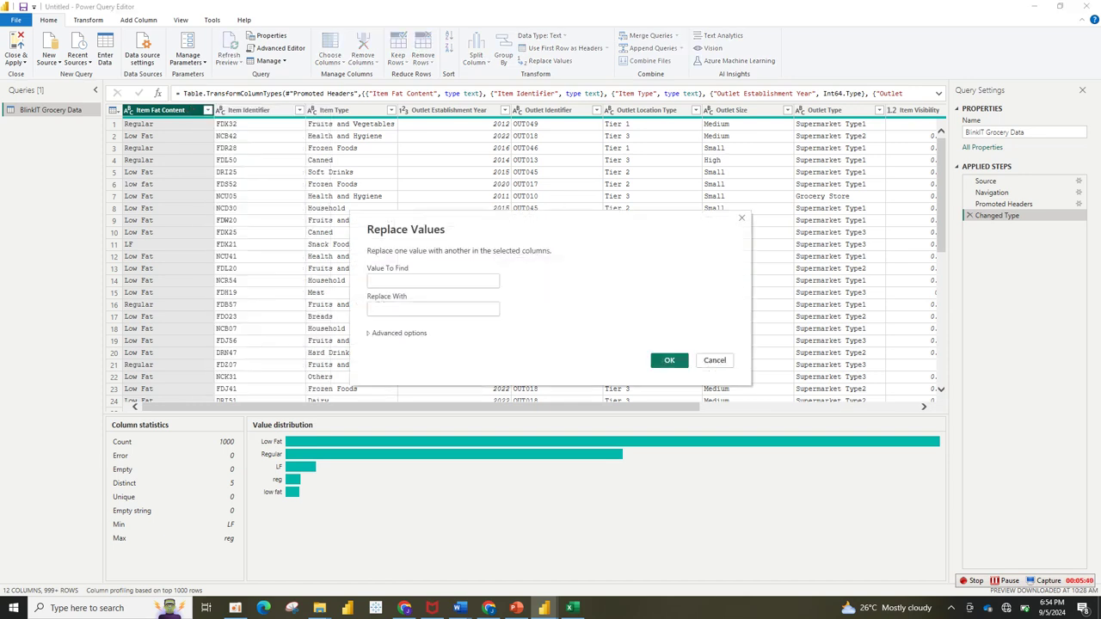
pyautogui.write('LF')
pyautogui.click(433, 309)
pyautogui.write('Low Fat')
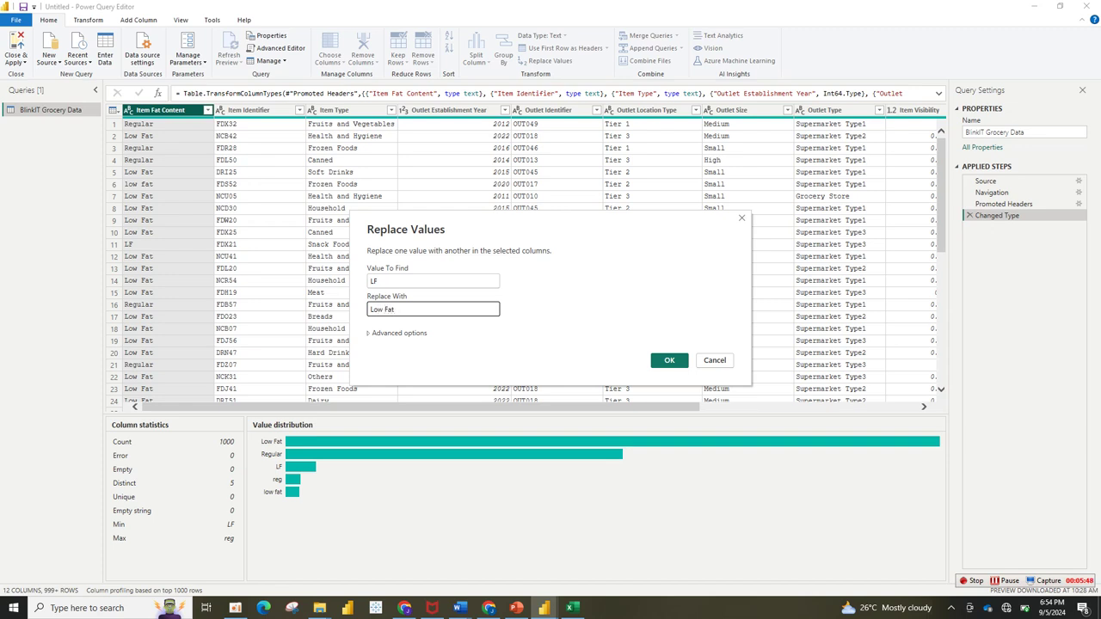
pyautogui.press('Return')
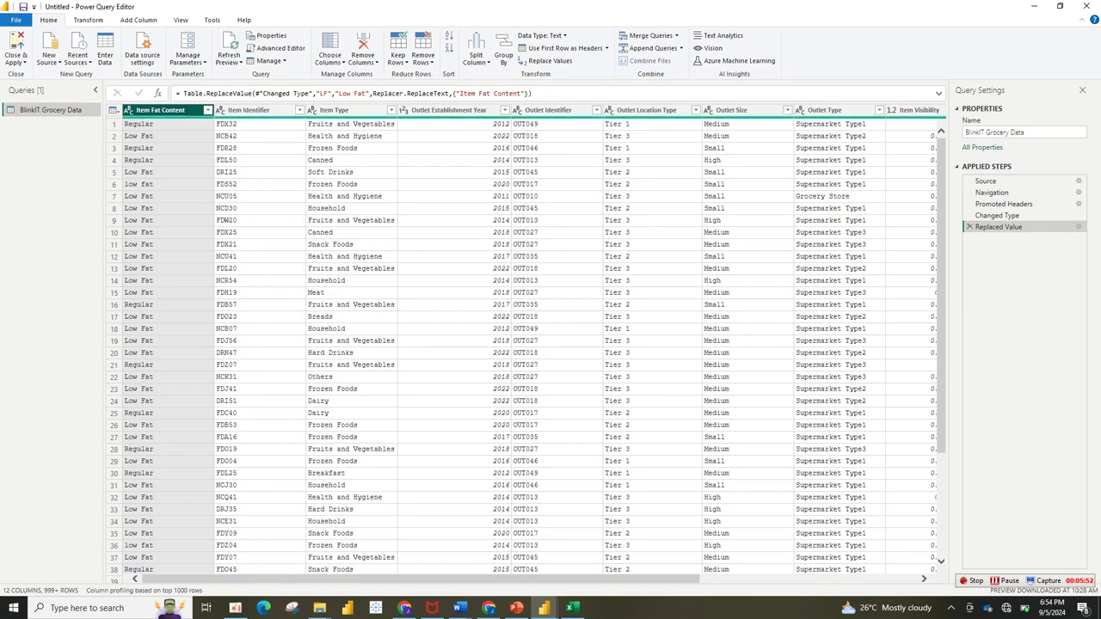
# Check the distinct Item Fat Content values and replace "low fat" with "Low Fat" in that column.
pyautogui.click(207, 110)
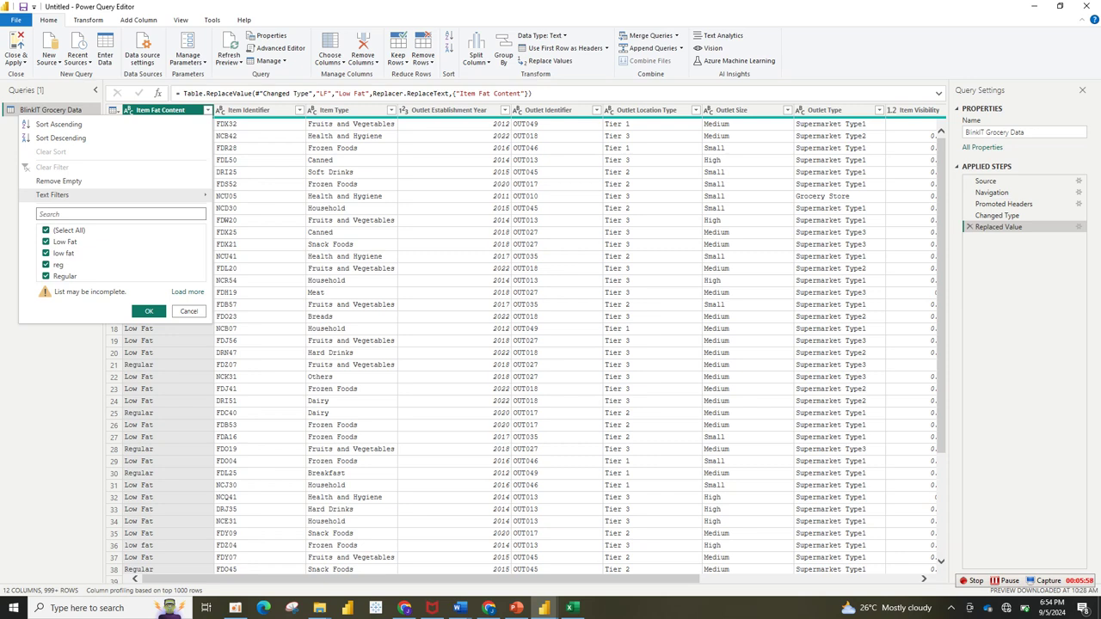
pyautogui.click(188, 310)
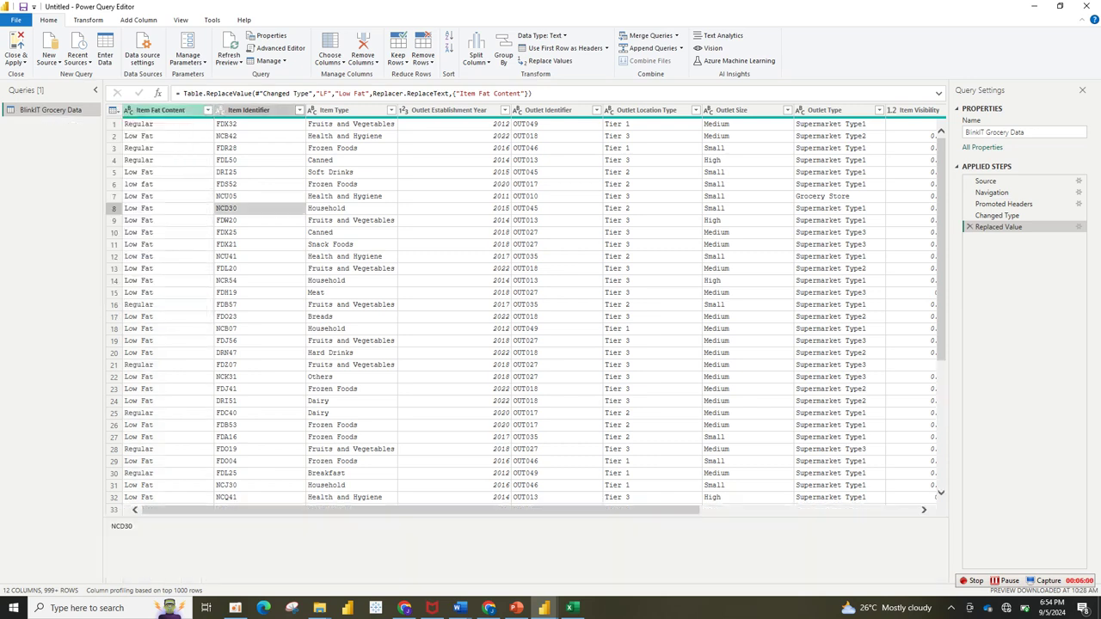
pyautogui.click(159, 110)
pyautogui.rightClick(182, 112)
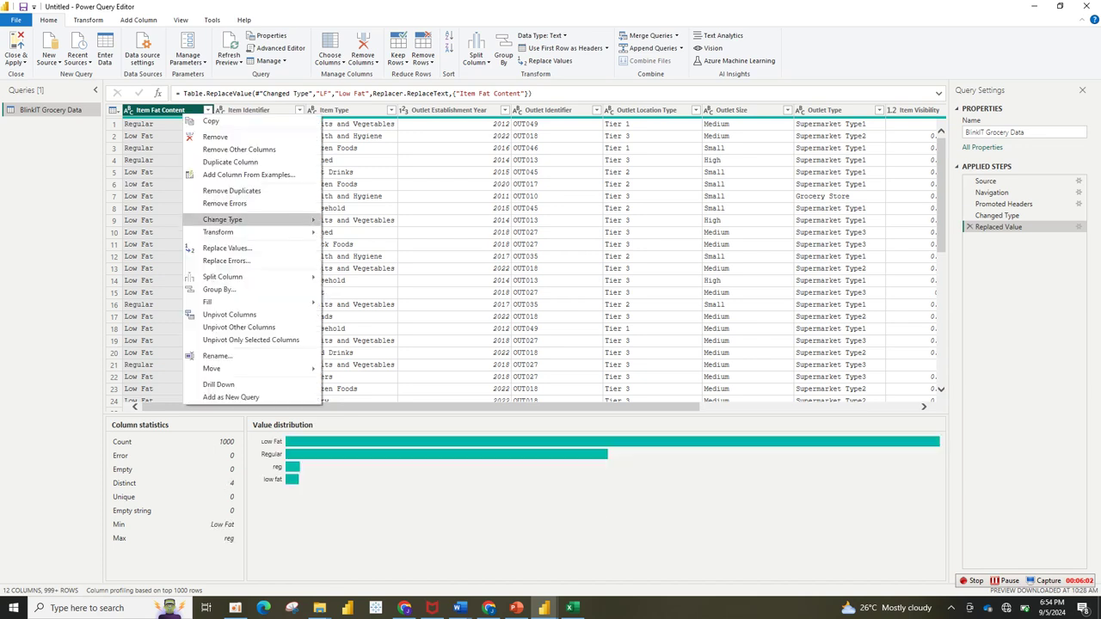
pyautogui.click(227, 248)
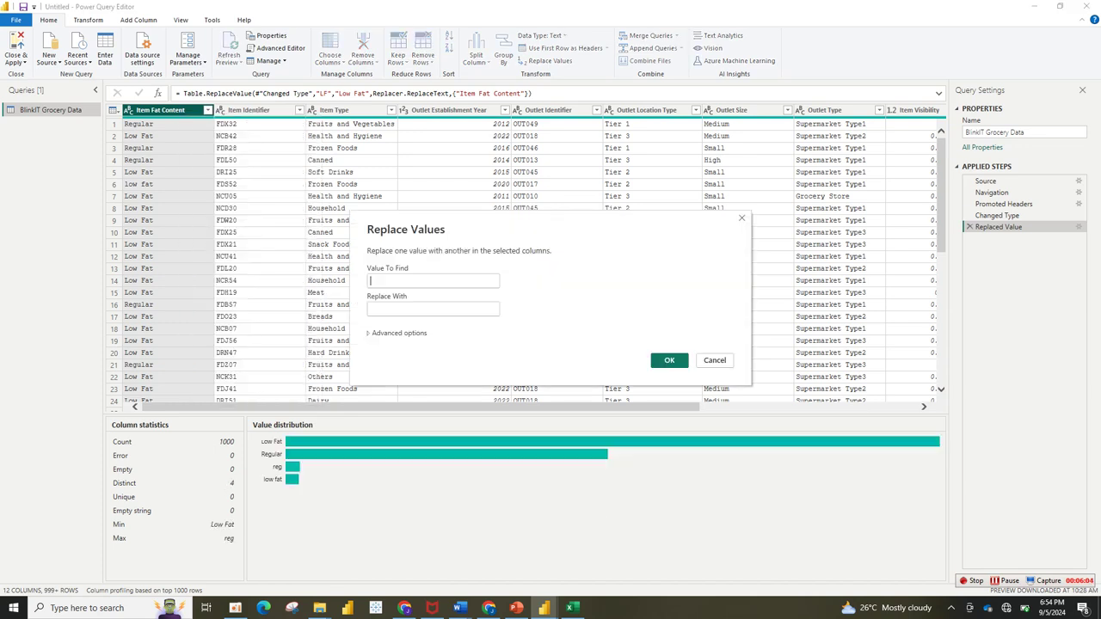
pyautogui.write('low')
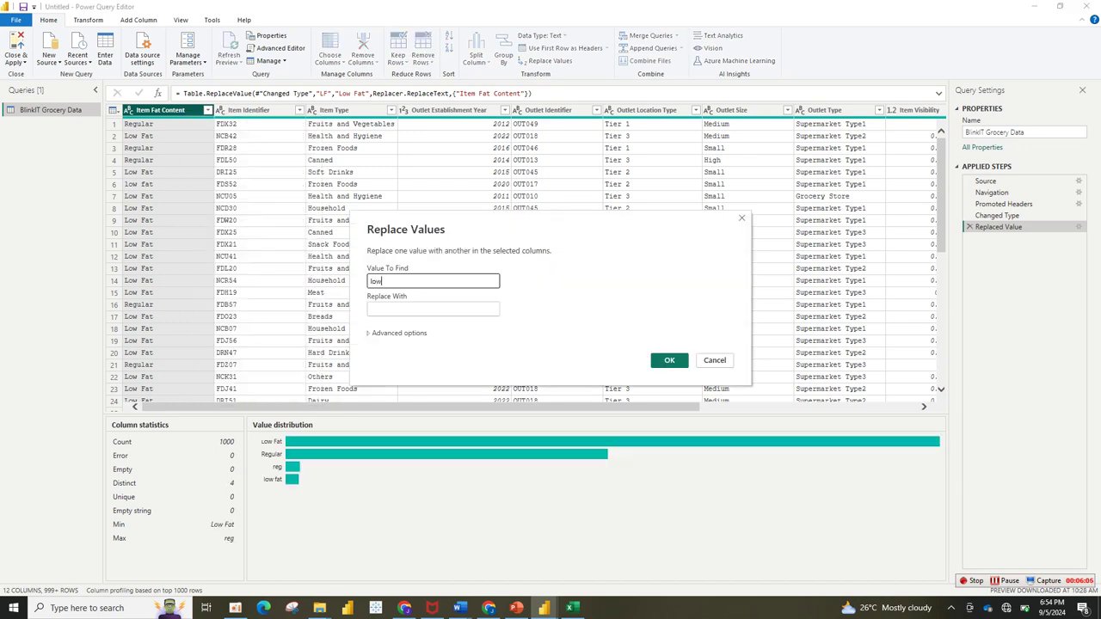
pyautogui.write(' fat')
pyautogui.press('Tab')
pyautogui.write('Low Fa')
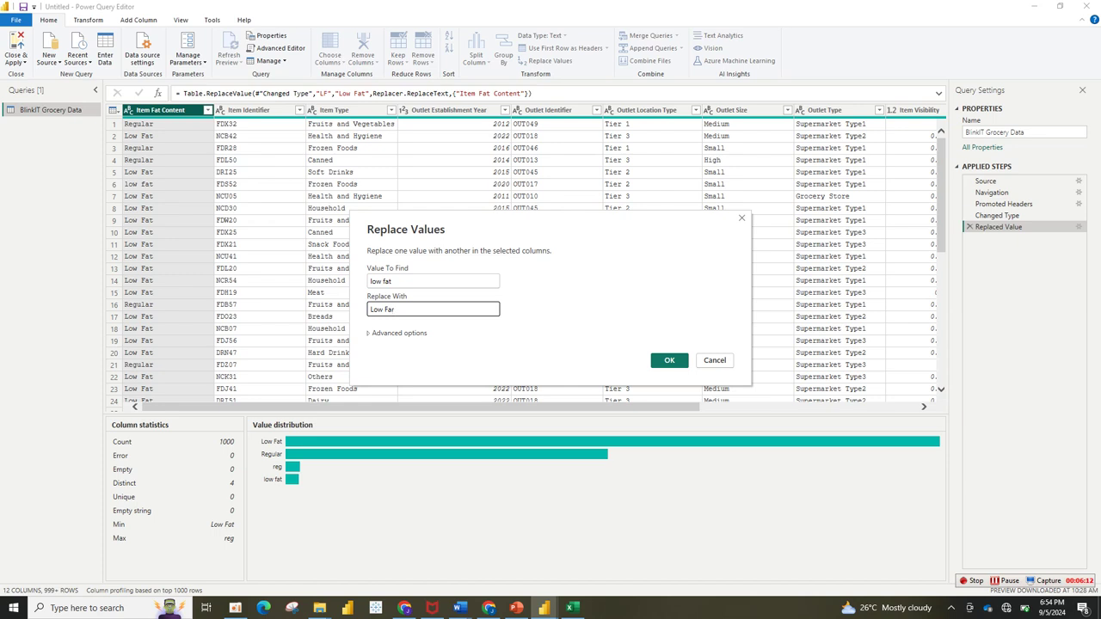
pyautogui.write('t')
pyautogui.press('Return')
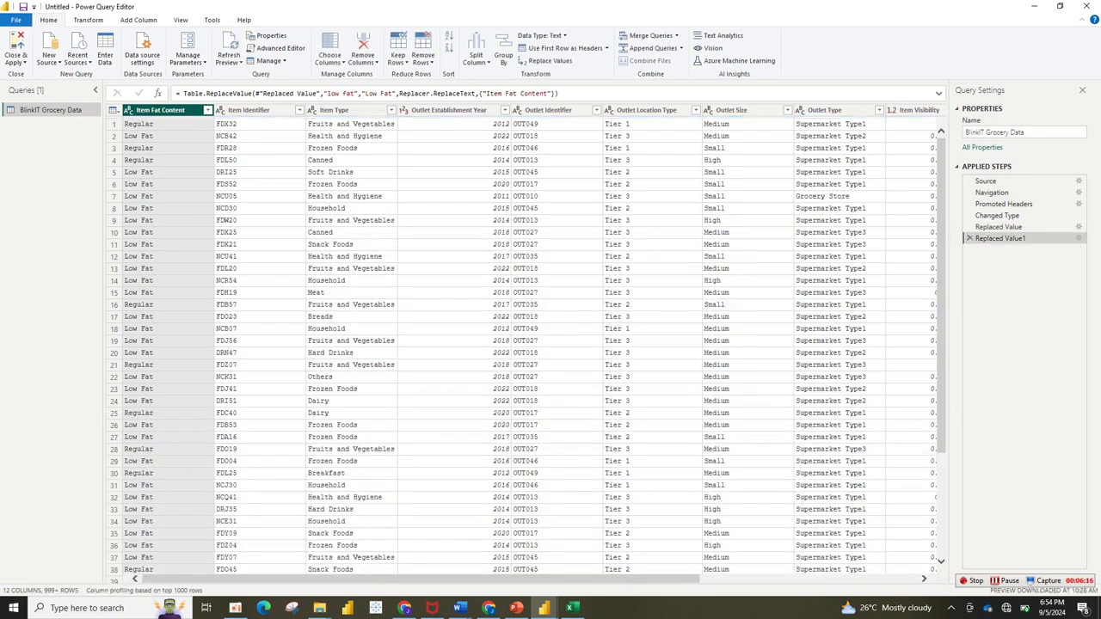
# Recheck the distinct Item Fat Content values and replace "reg" with "Regular" in that column.
pyautogui.click(207, 110)
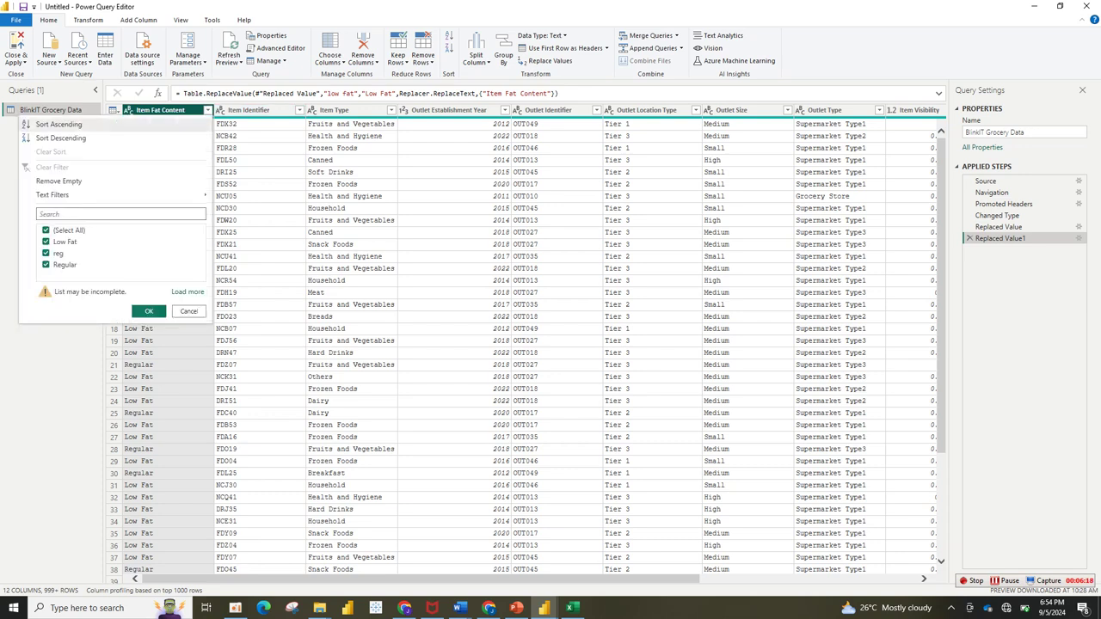
pyautogui.click(259, 196)
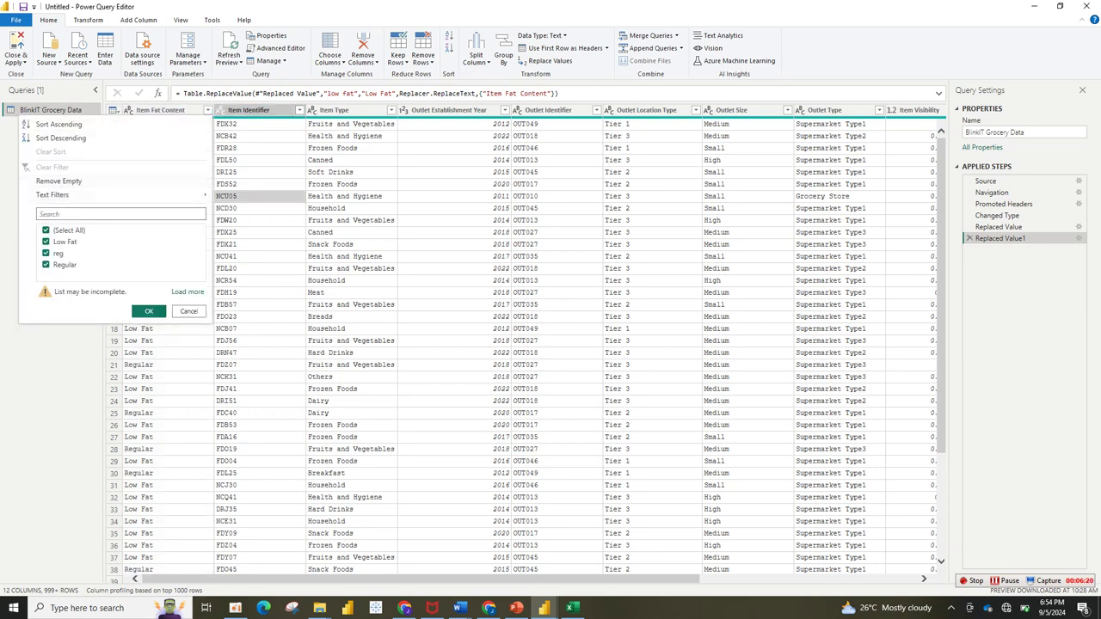
pyautogui.click(161, 110)
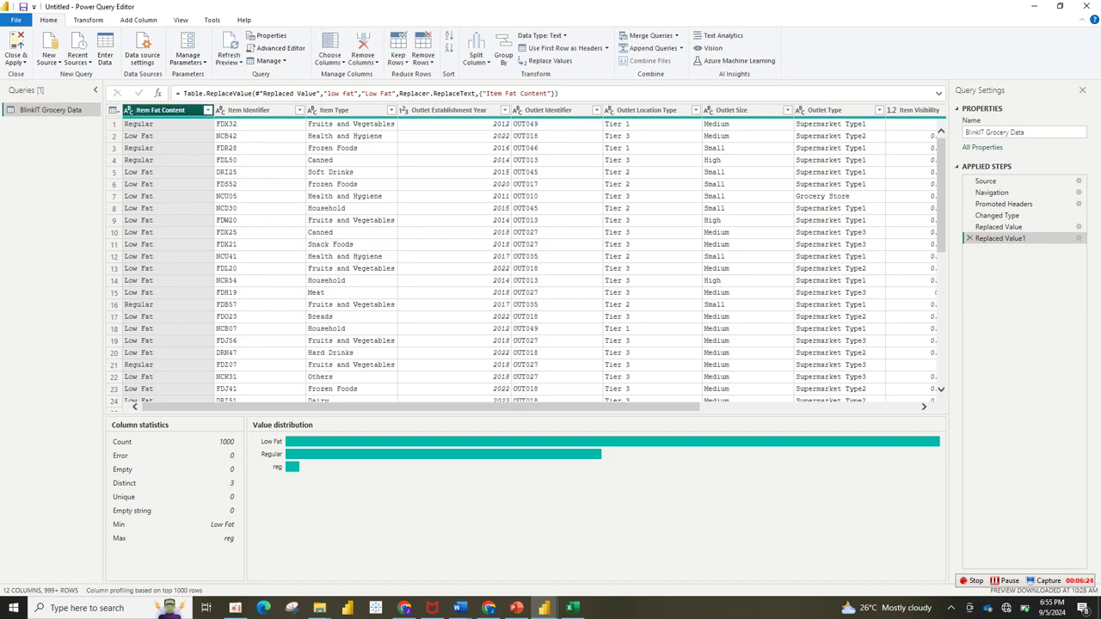
pyautogui.rightClick(179, 111)
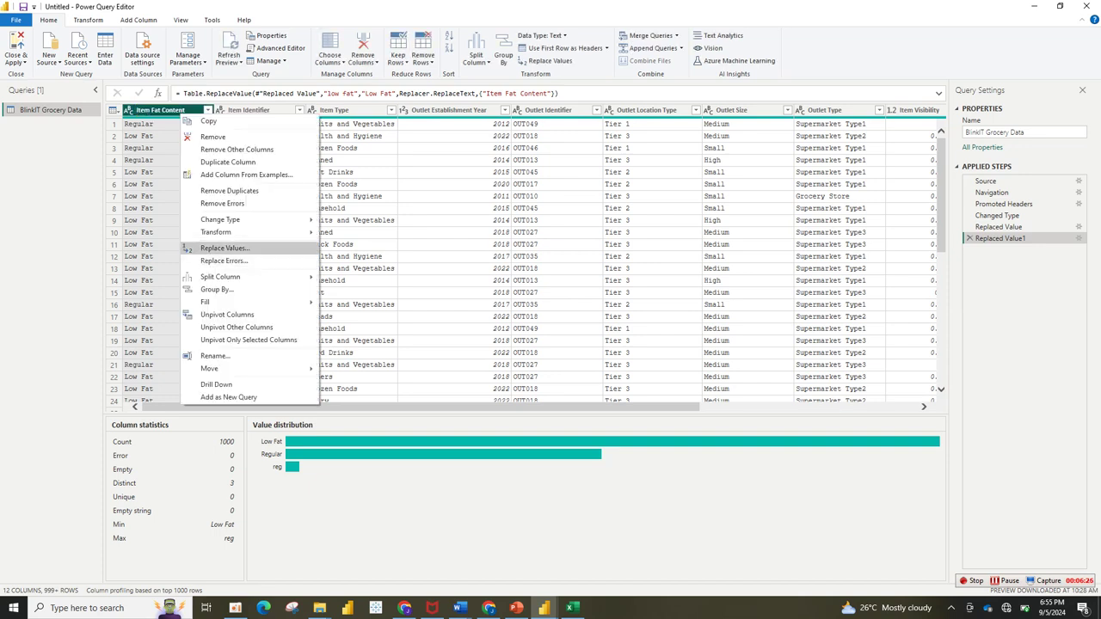
pyautogui.click(224, 248)
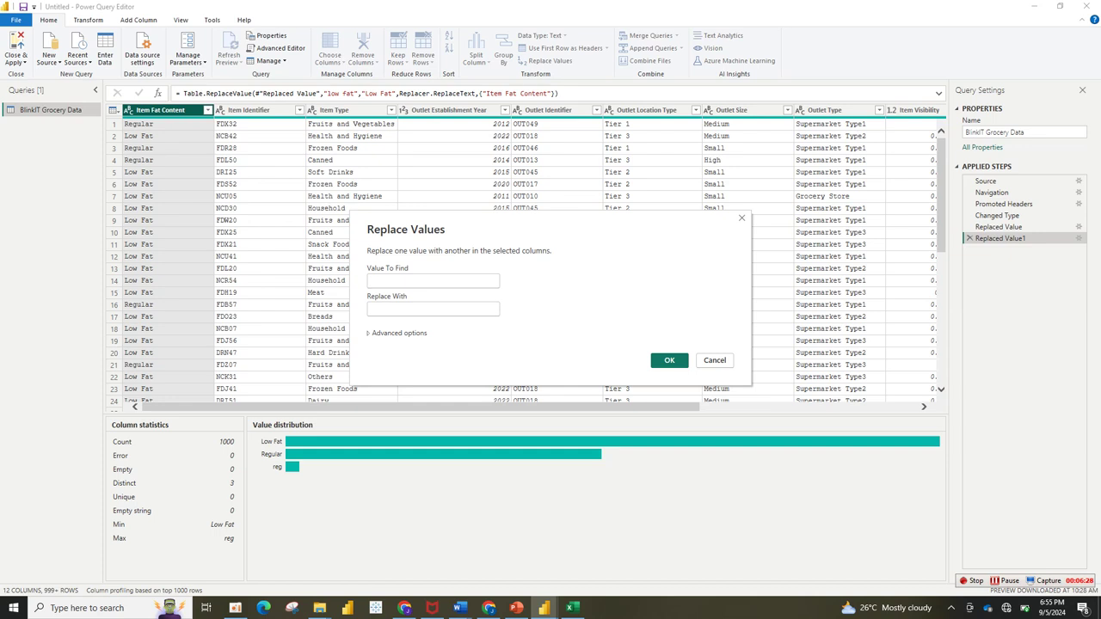
pyautogui.write('reg')
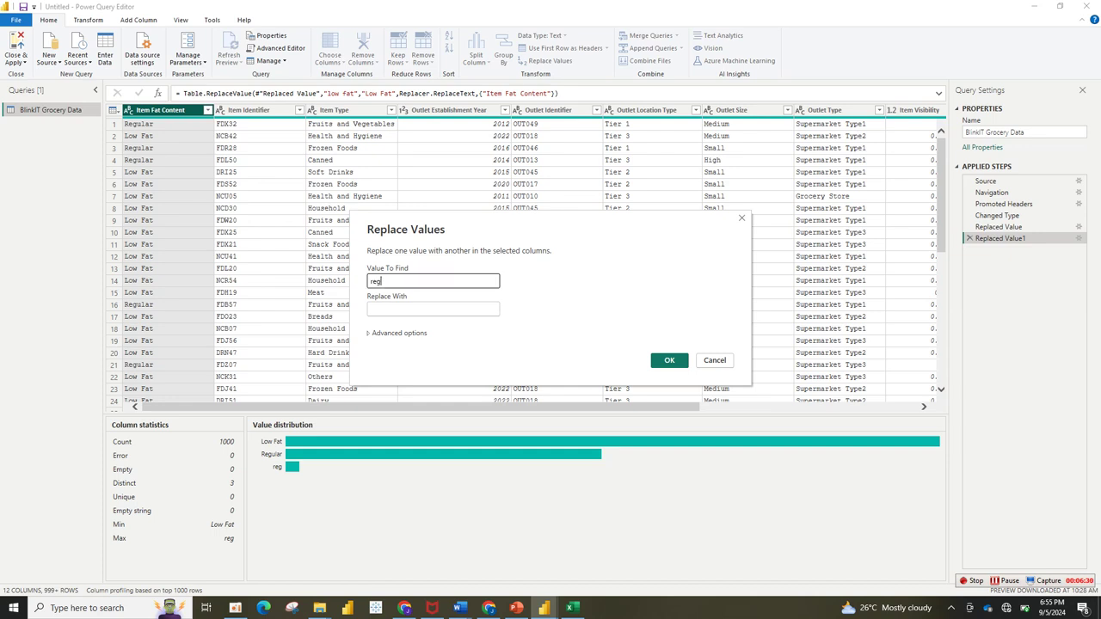
pyautogui.click(422, 309)
pyautogui.write('R')
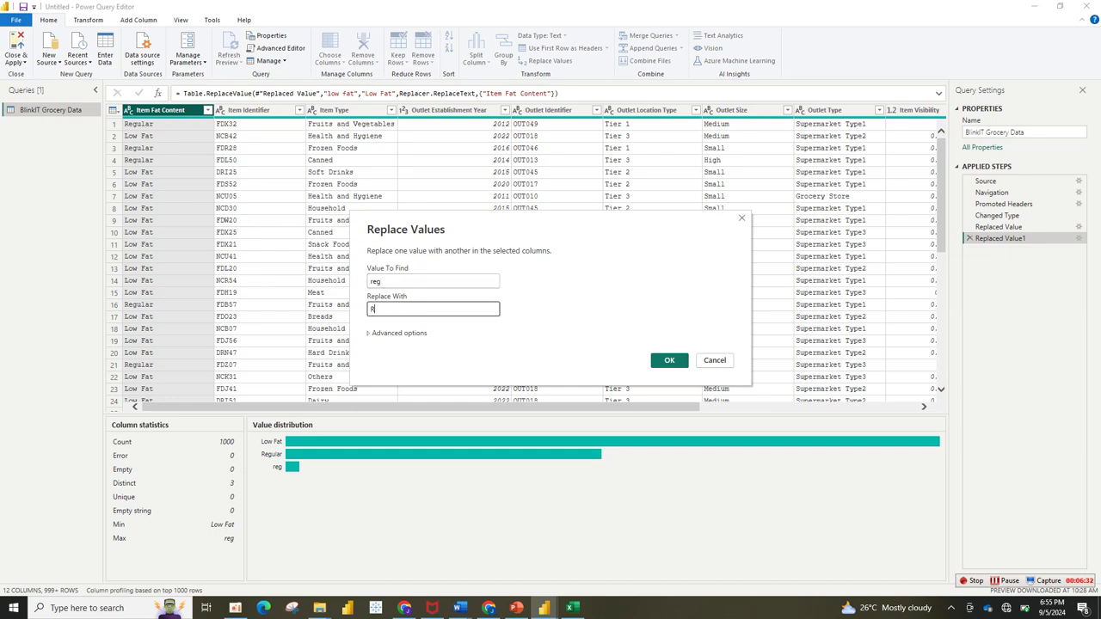
pyautogui.write('egular')
pyautogui.click(669, 359)
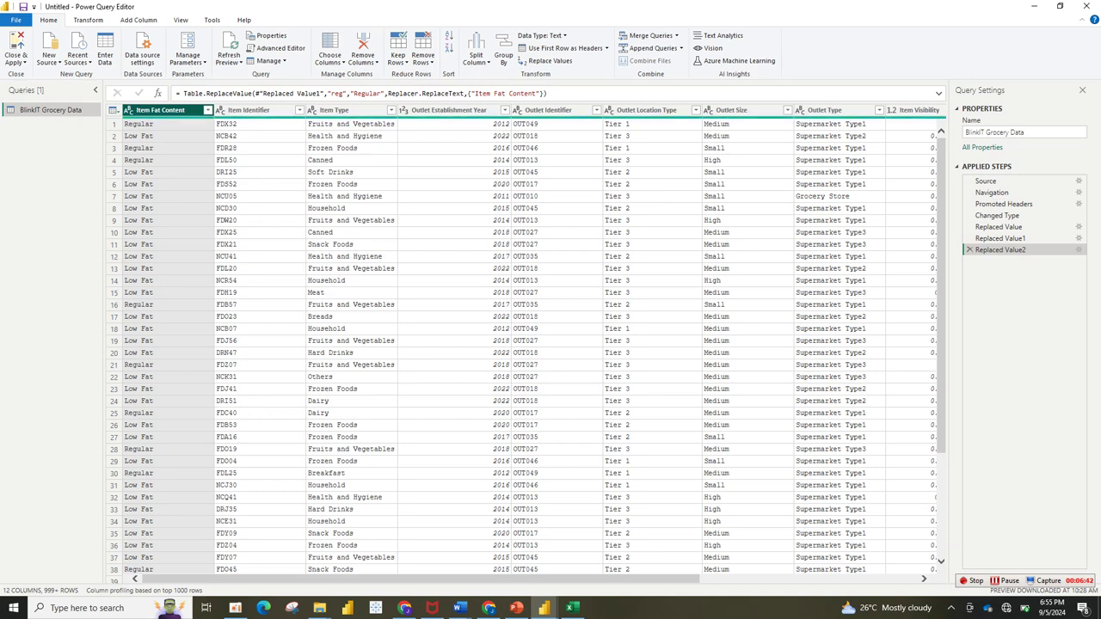
# Check the distinct values in the Outlet Type column and inspect an empty value in the Item Weight column.
pyautogui.hscroll(10, 533, 344)
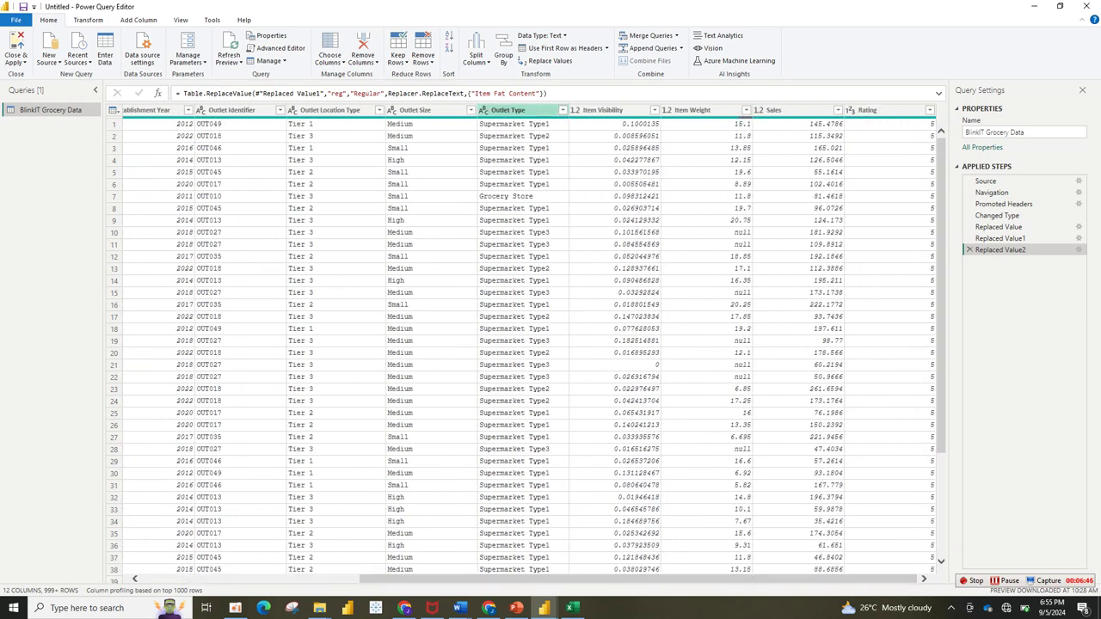
pyautogui.click(562, 110)
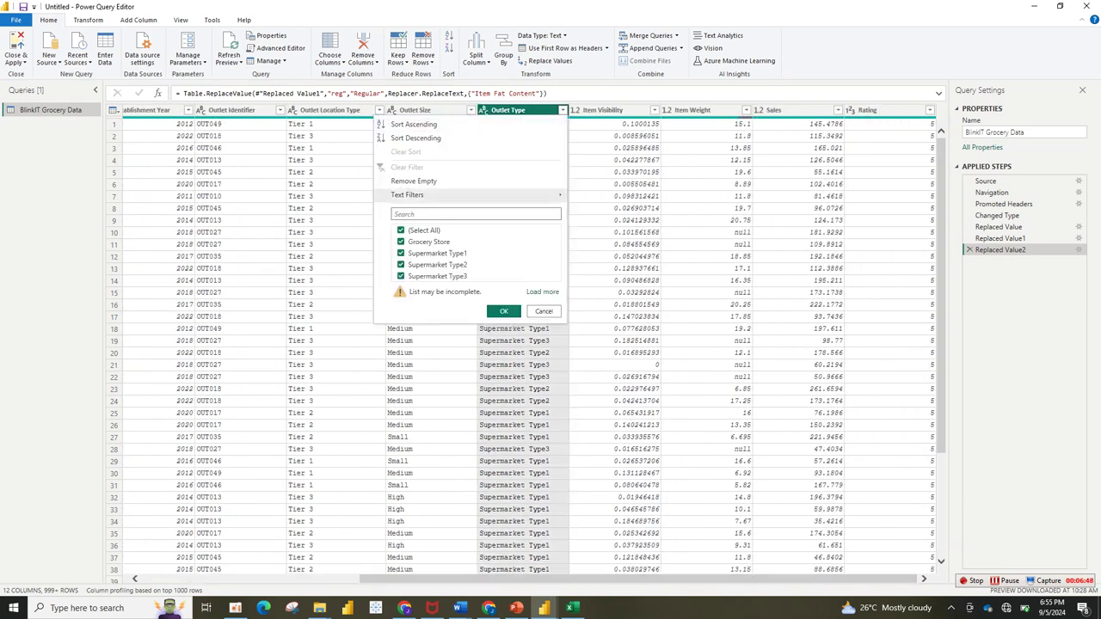
pyautogui.click(727, 244)
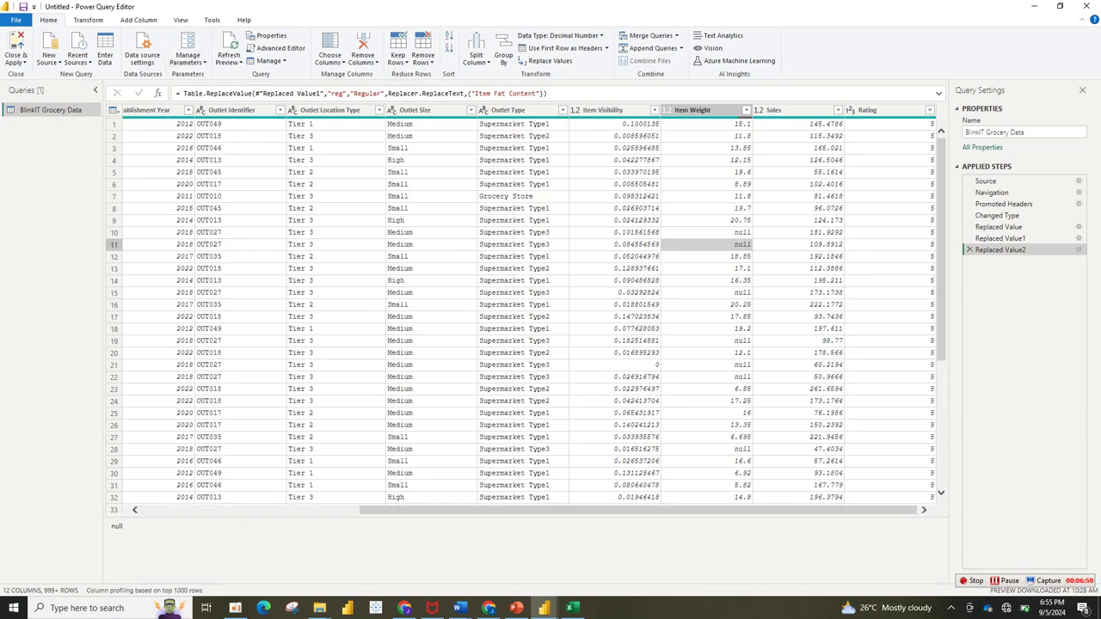
# Close Power Query Editor with the changes applied and review the fields of the loaded BlinkIT Grocery Data table.
pyautogui.click(16, 59)
pyautogui.press('Escape')
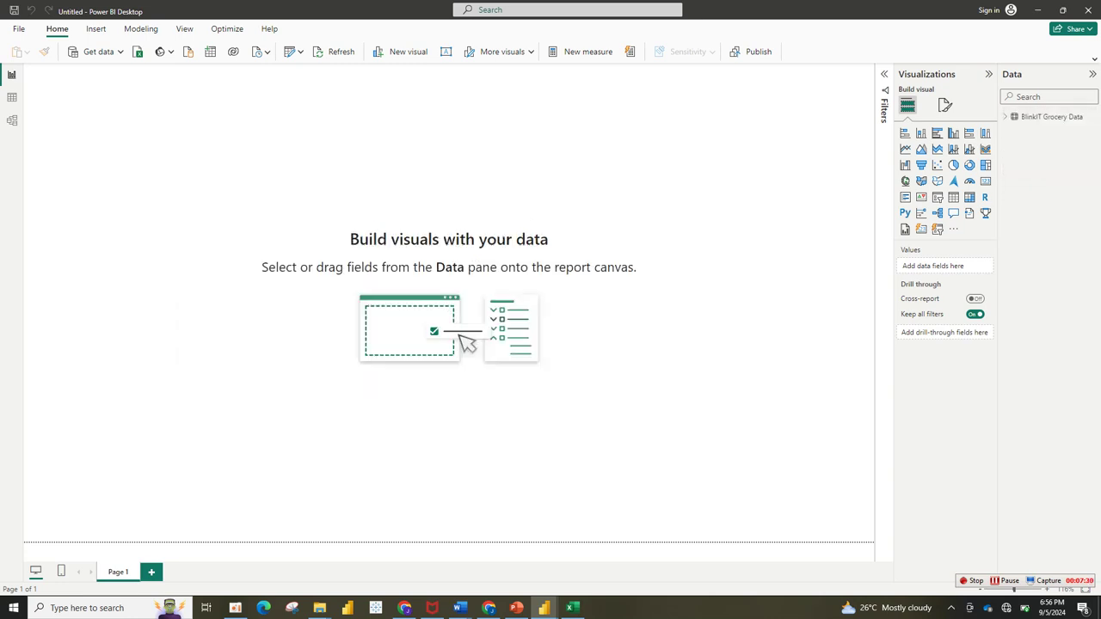
pyautogui.click(1049, 116)
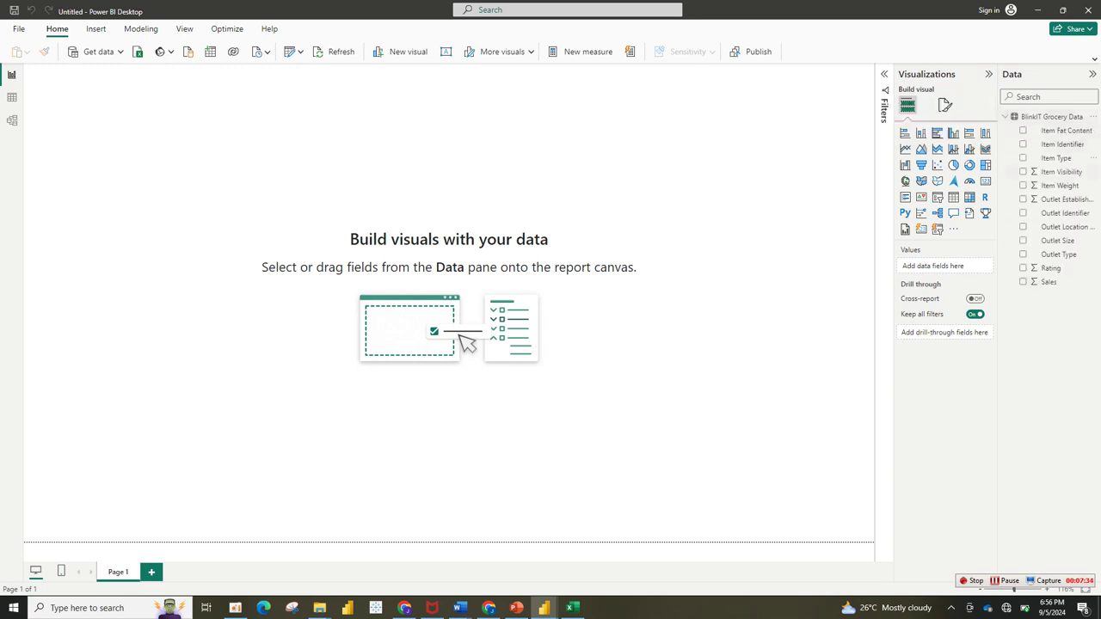
pyautogui.click(1050, 116)
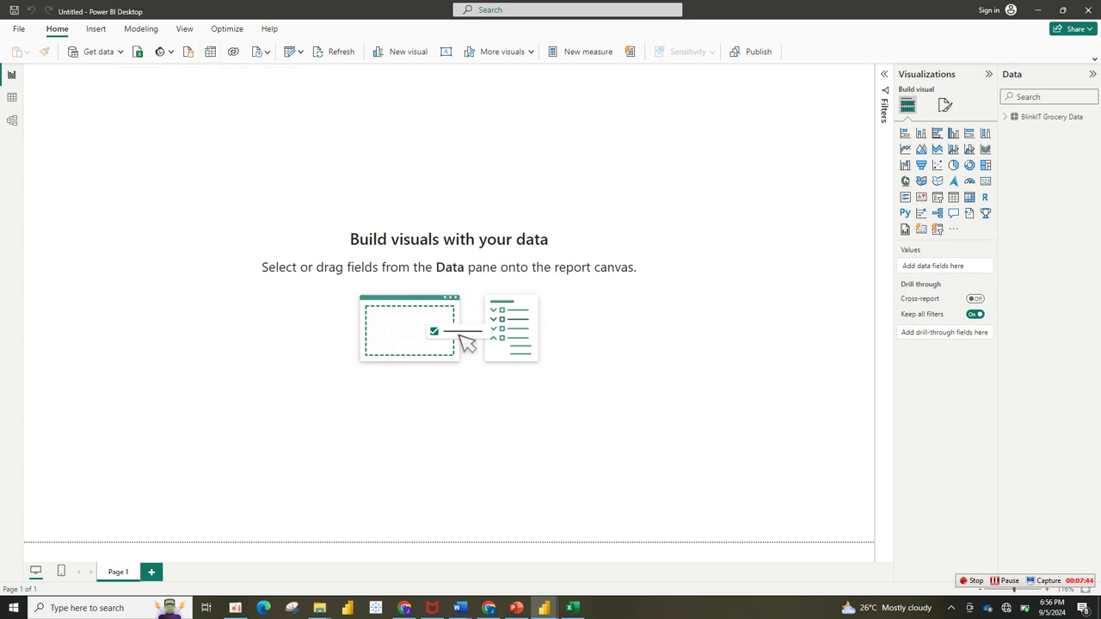
# Create and load a blank manually entered table named "All Measure" to hold the measures.
pyautogui.click(1093, 59)
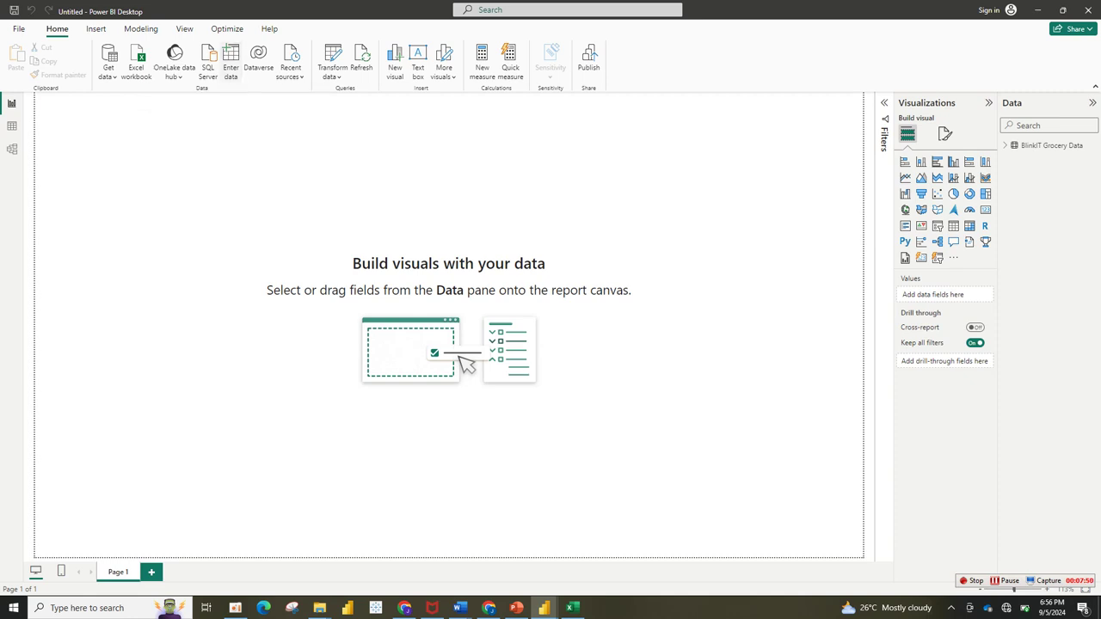
pyautogui.click(230, 61)
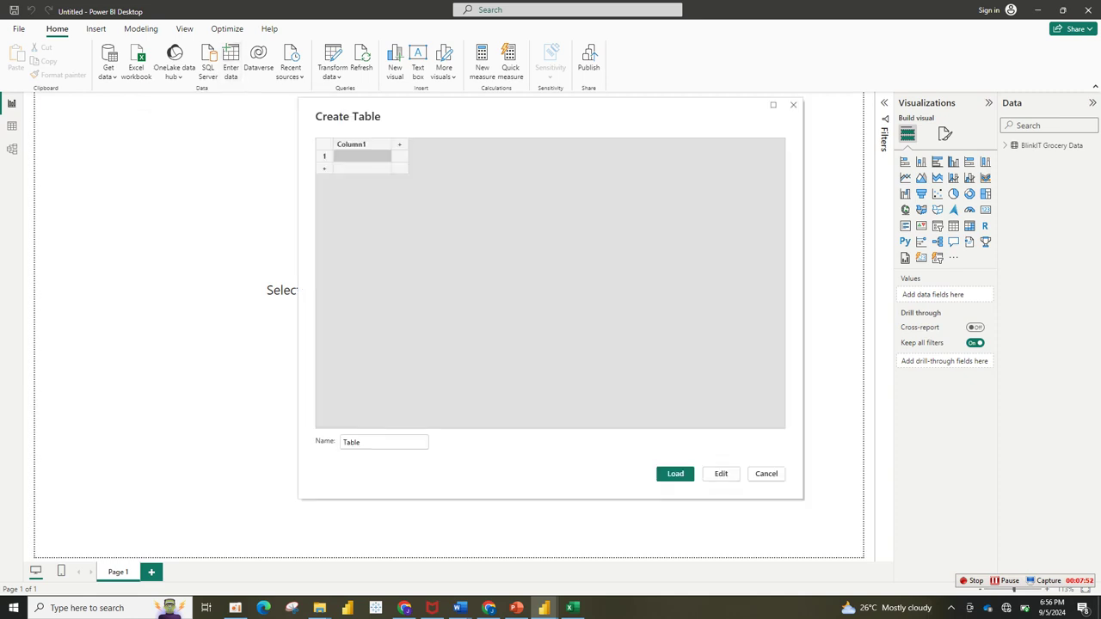
pyautogui.press('Tab')
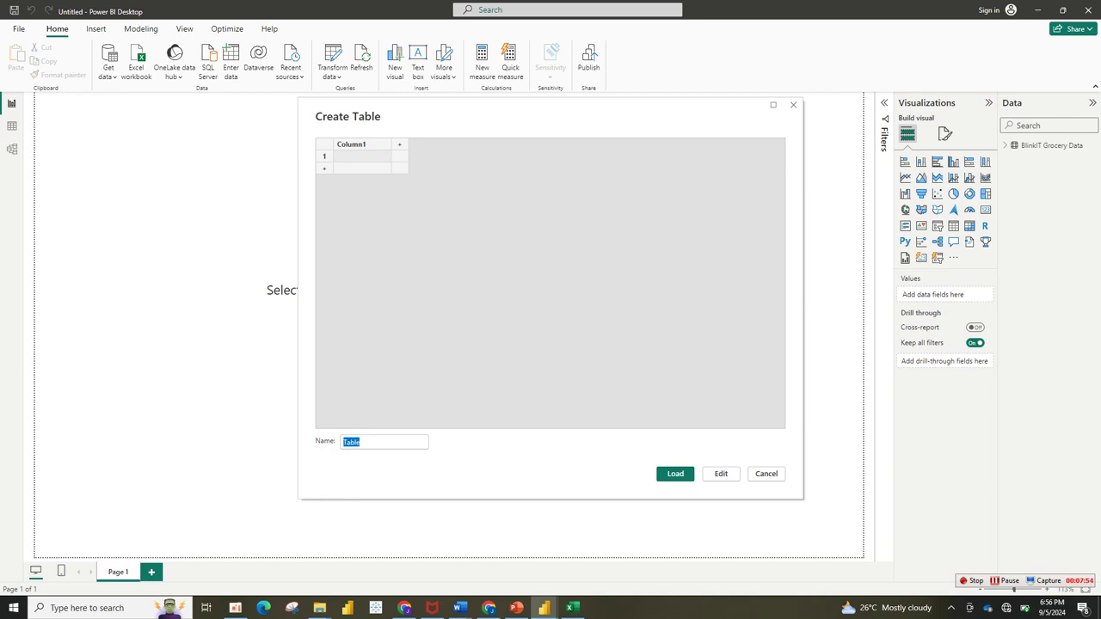
pyautogui.write('All Measure')
pyautogui.press('Return')
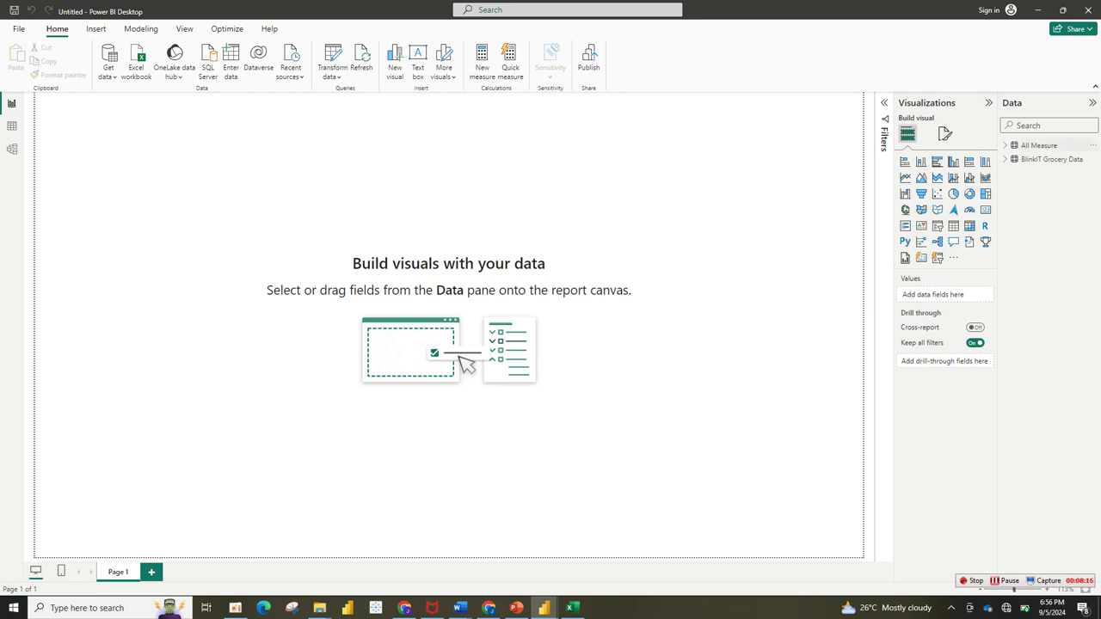
# Add a measure to the All Measure table: Revenue = SUM('BlinkIT Grocery Data'[Sales]).
pyautogui.click(1037, 145)
pyautogui.rightClick(1038, 145)
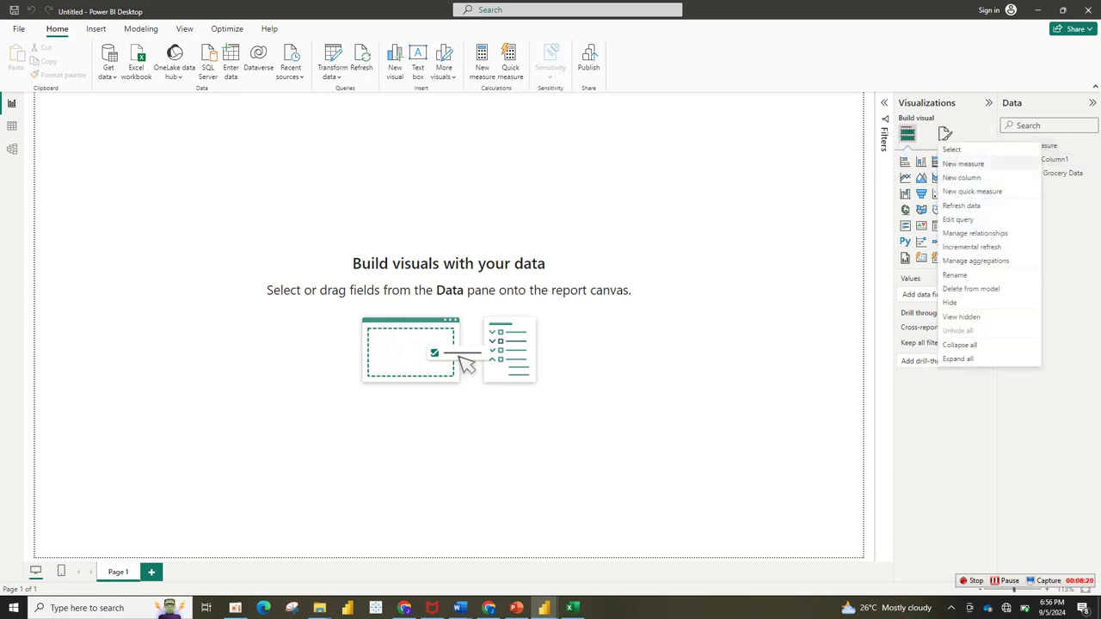
pyautogui.press('Escape')
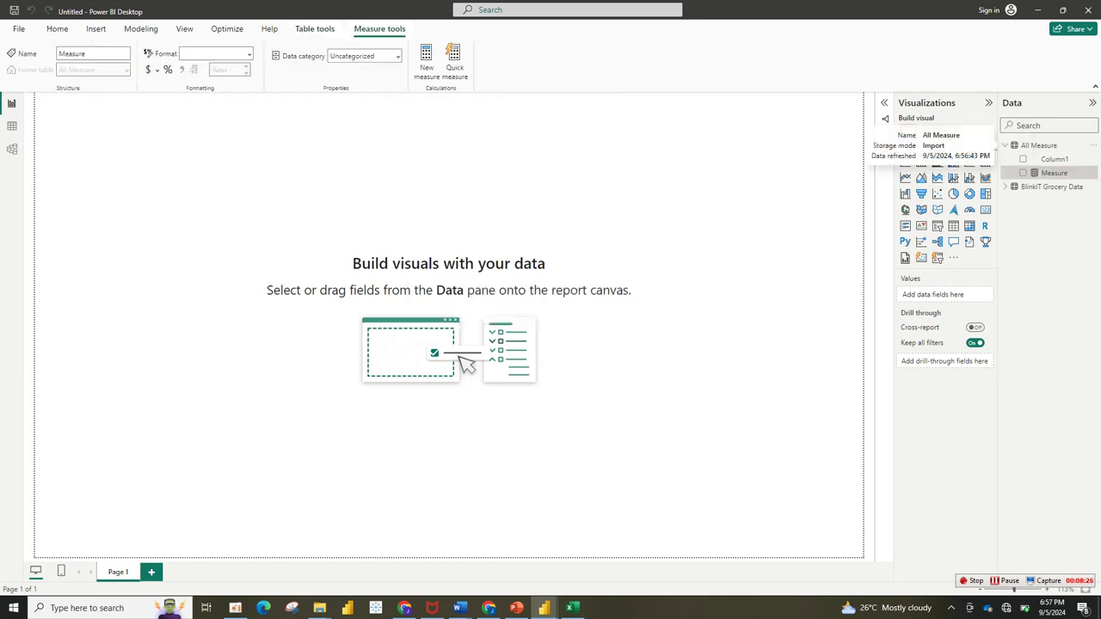
pyautogui.write('Reve')
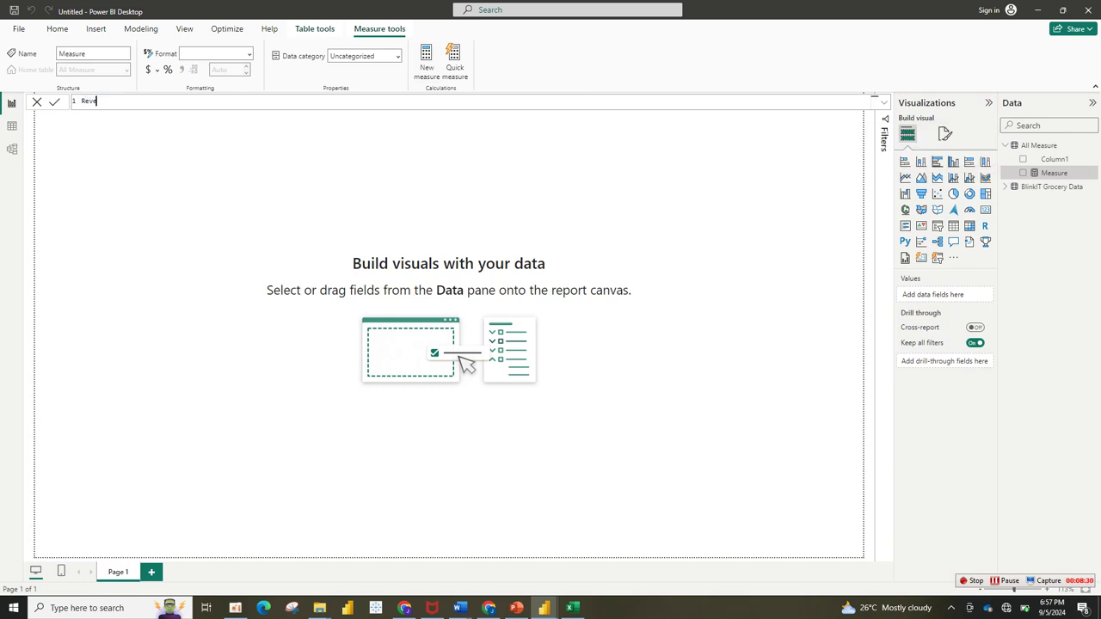
pyautogui.write('nue = Su')
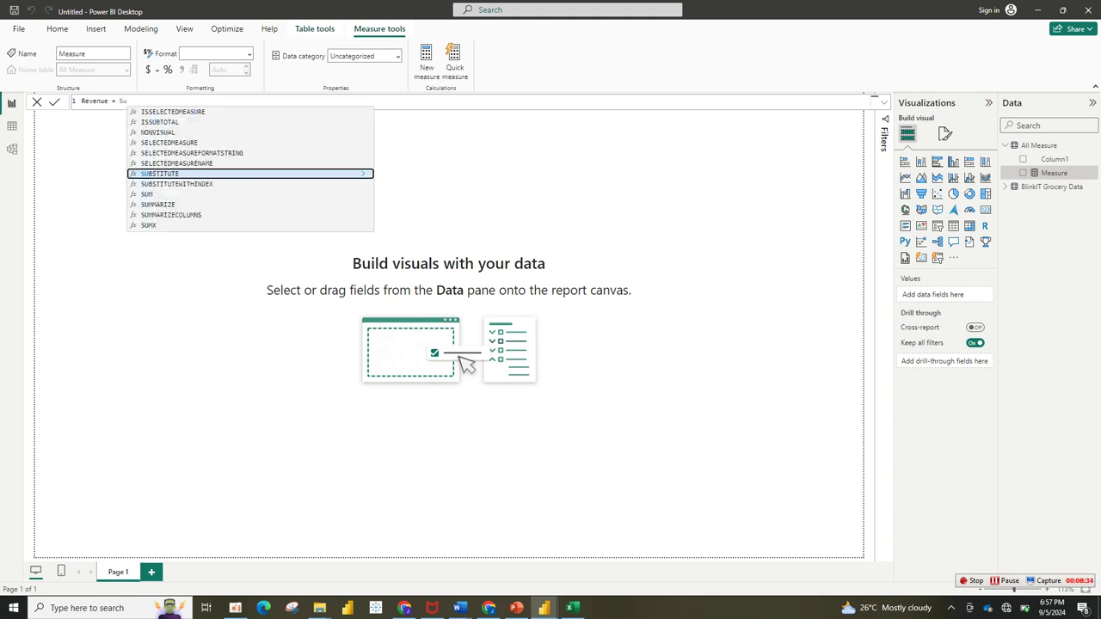
pyautogui.write('m')
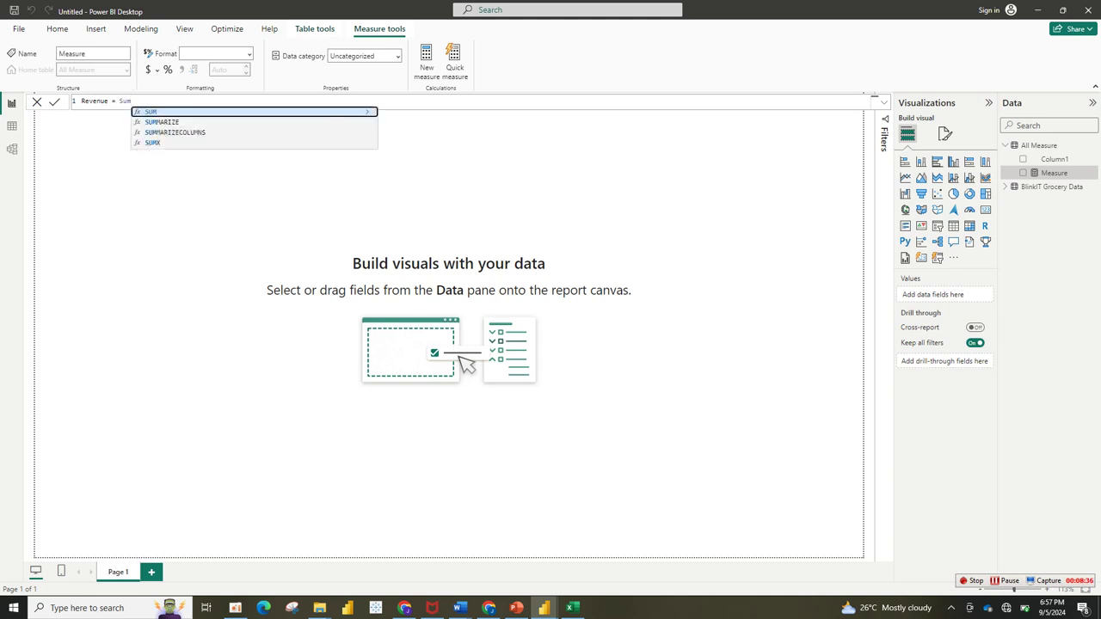
pyautogui.press('Tab')
pyautogui.write('sa')
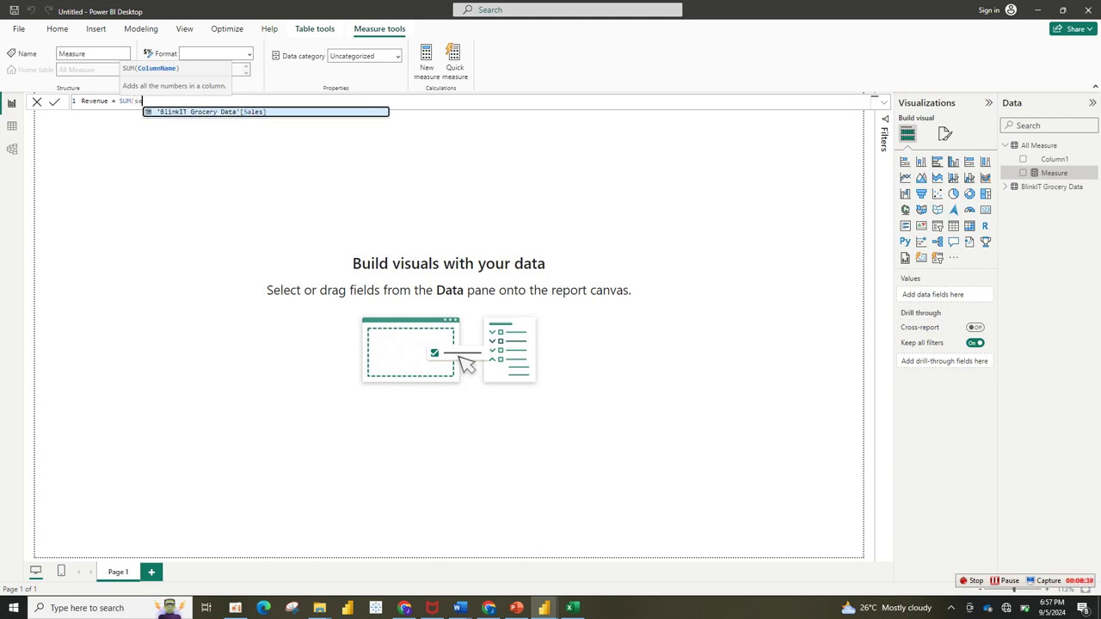
pyautogui.press('Tab')
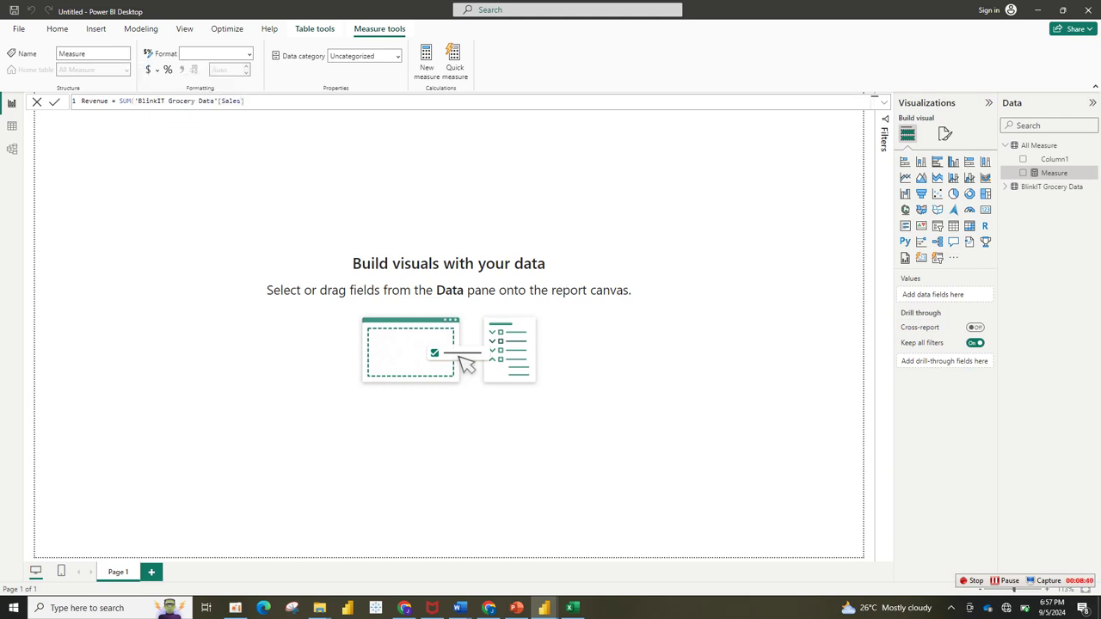
pyautogui.press('Return')
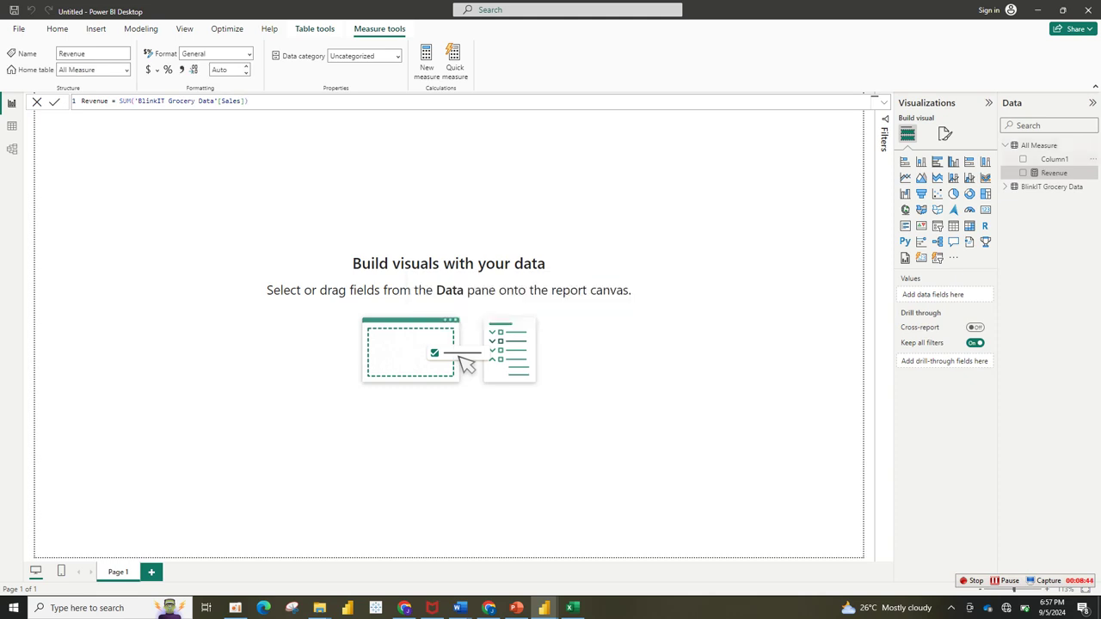
# Add a measure to the All Measure table: Item Sold = COUNTROWS('BlinkIT Grocery Data').
pyautogui.rightClick(1029, 145)
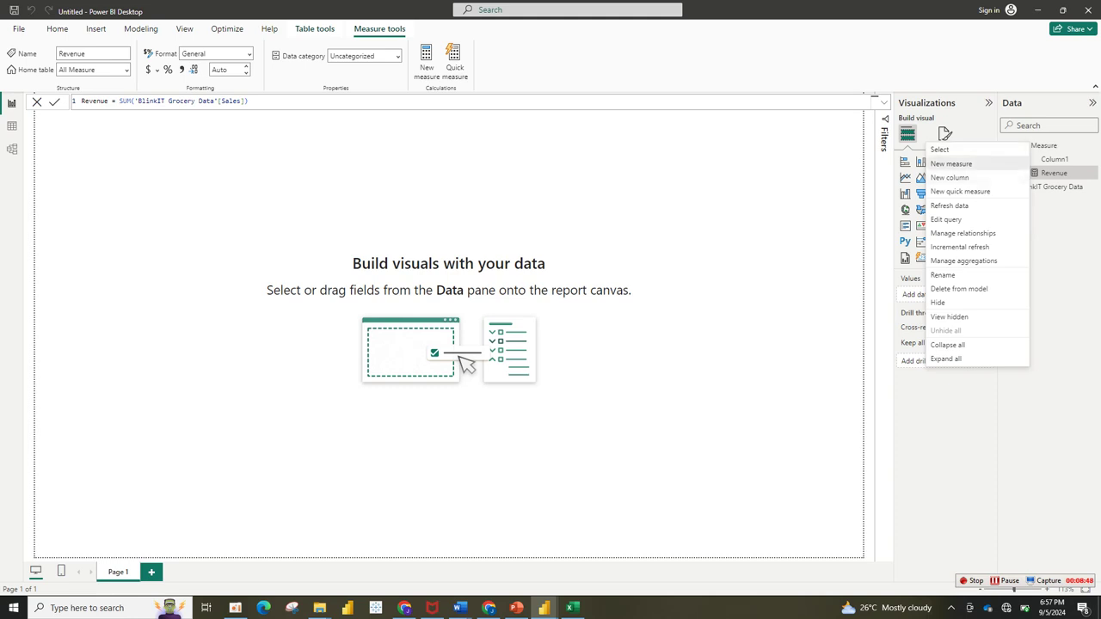
pyautogui.press('Escape')
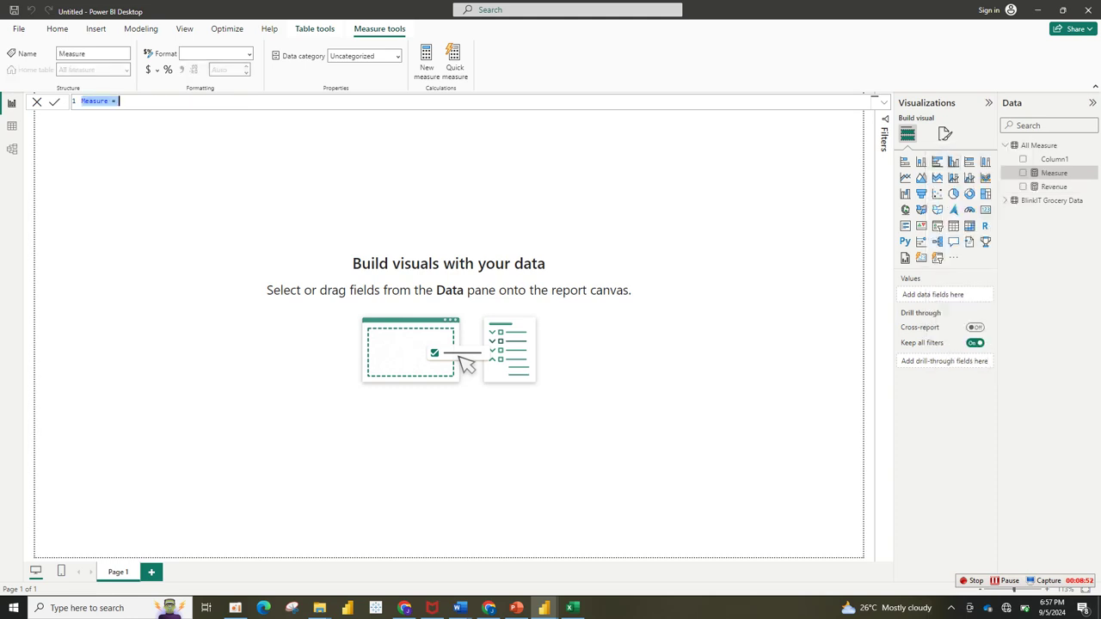
pyautogui.write('Item Sold = coun')
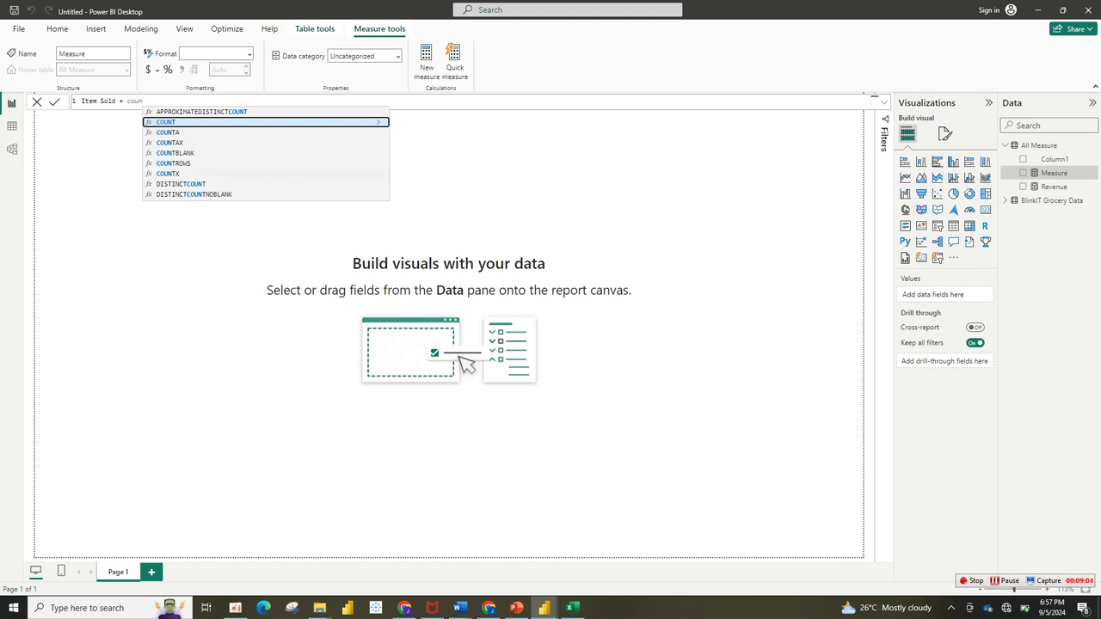
pyautogui.press('Down')
pyautogui.press('Down')
pyautogui.press('Down')
pyautogui.press('Down')
pyautogui.press('Tab')
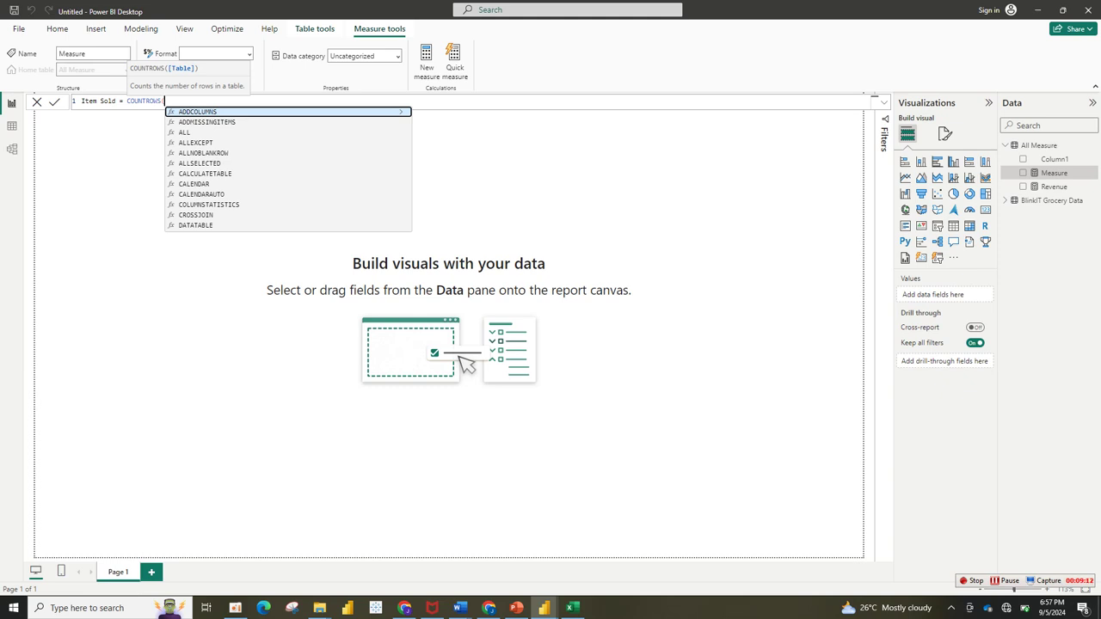
pyautogui.write('ite')
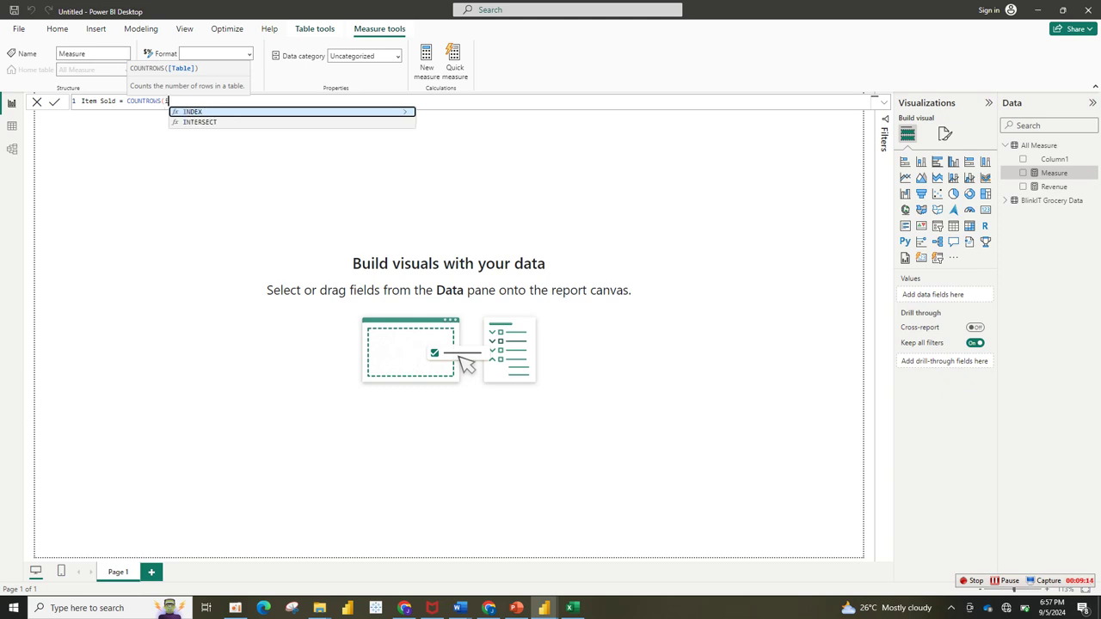
pyautogui.press('BackSpace')
pyautogui.press('BackSpace')
pyautogui.press('BackSpace')
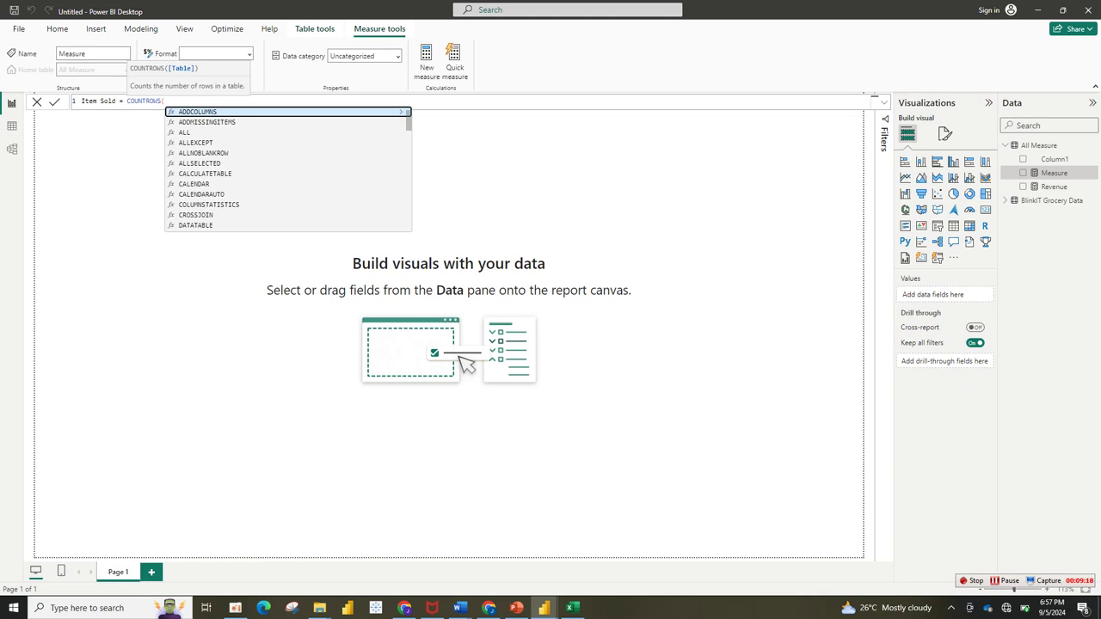
pyautogui.write('gr')
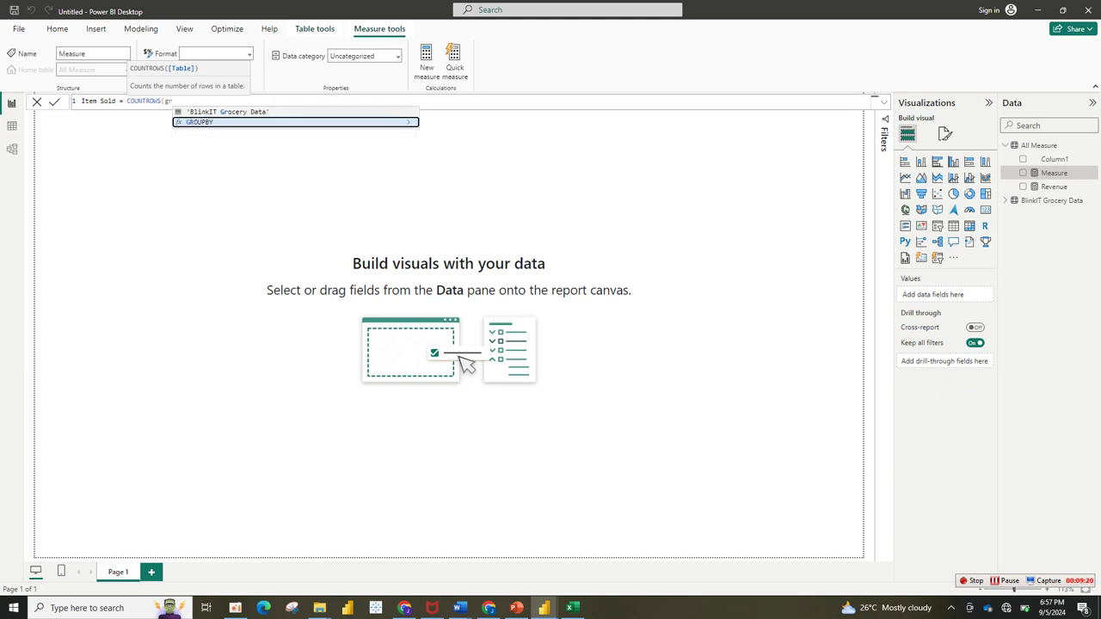
pyautogui.press('Up')
pyautogui.press('Tab')
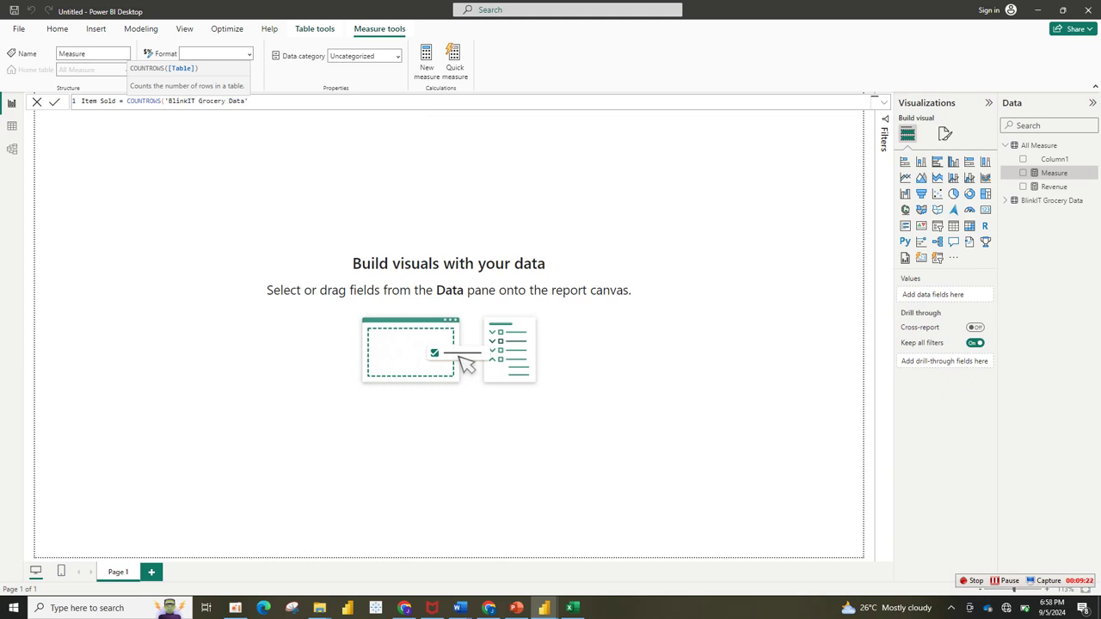
pyautogui.write(')')
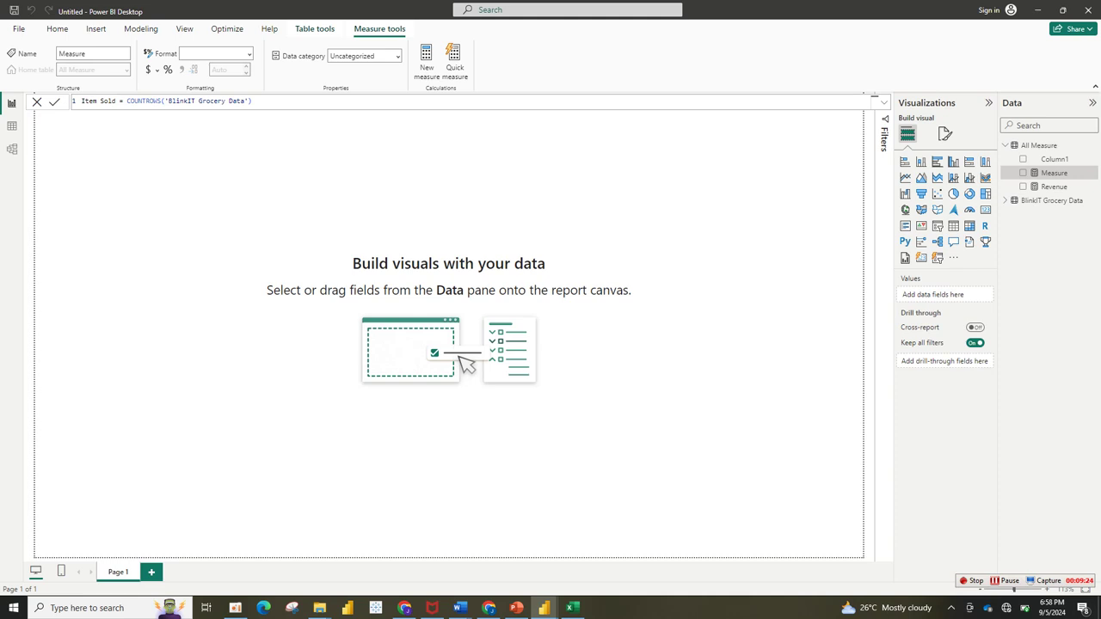
pyautogui.press('Return')
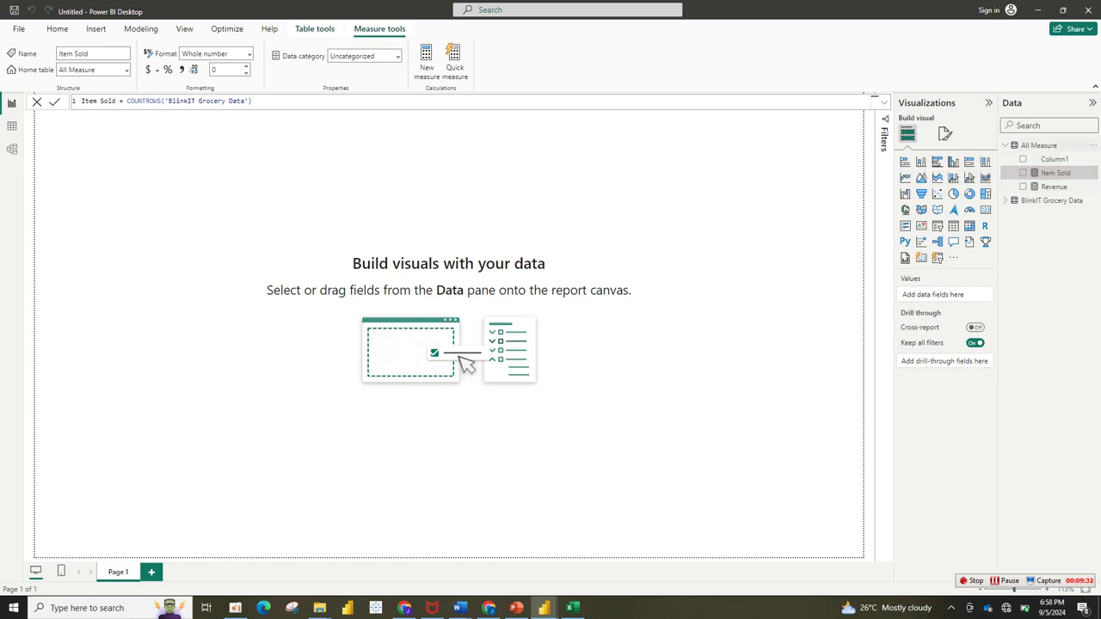
# Add a measure to the All Measure table: Avg Revenue = AVERAGE('BlinkIT Grocery Data'[Sales]).
pyautogui.rightClick(1022, 146)
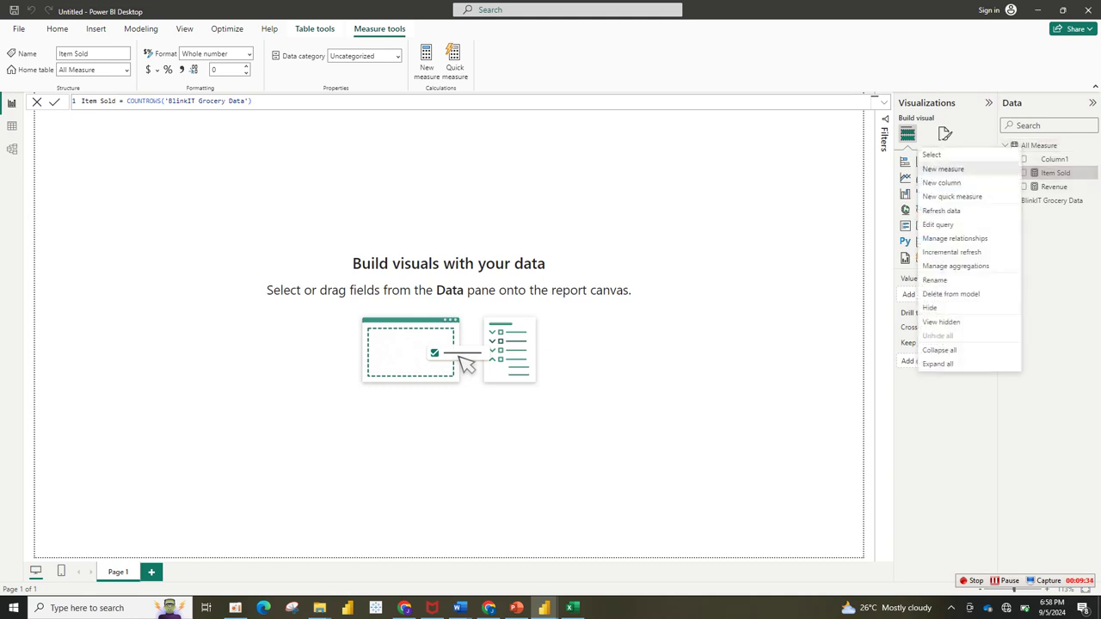
pyautogui.click(943, 169)
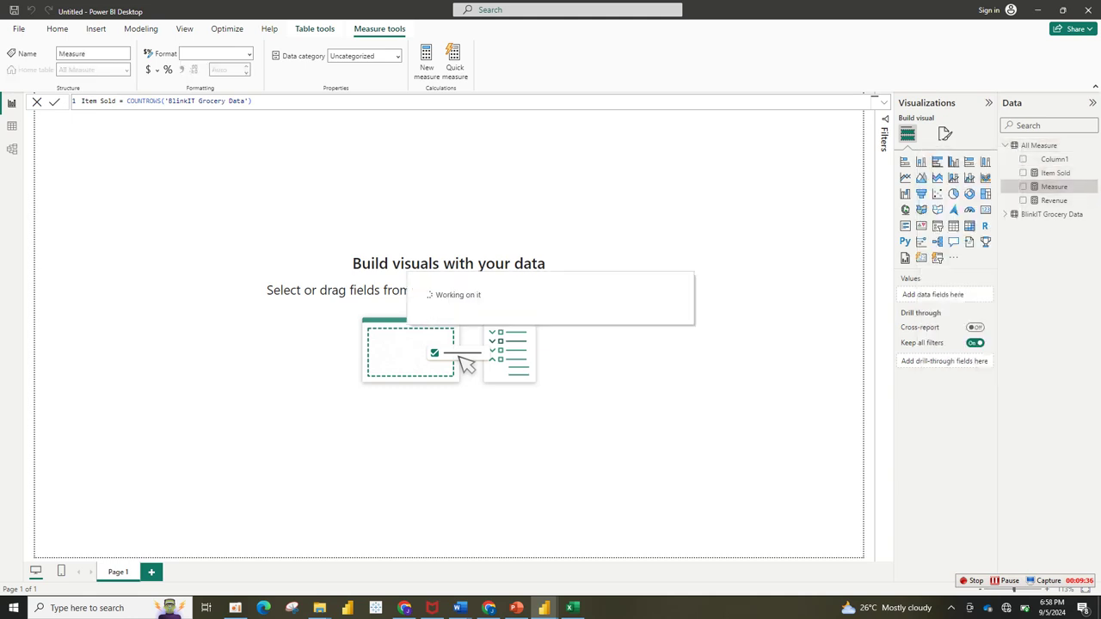
pyautogui.write('A')
pyautogui.press('BackSpace')
pyautogui.write('vg R')
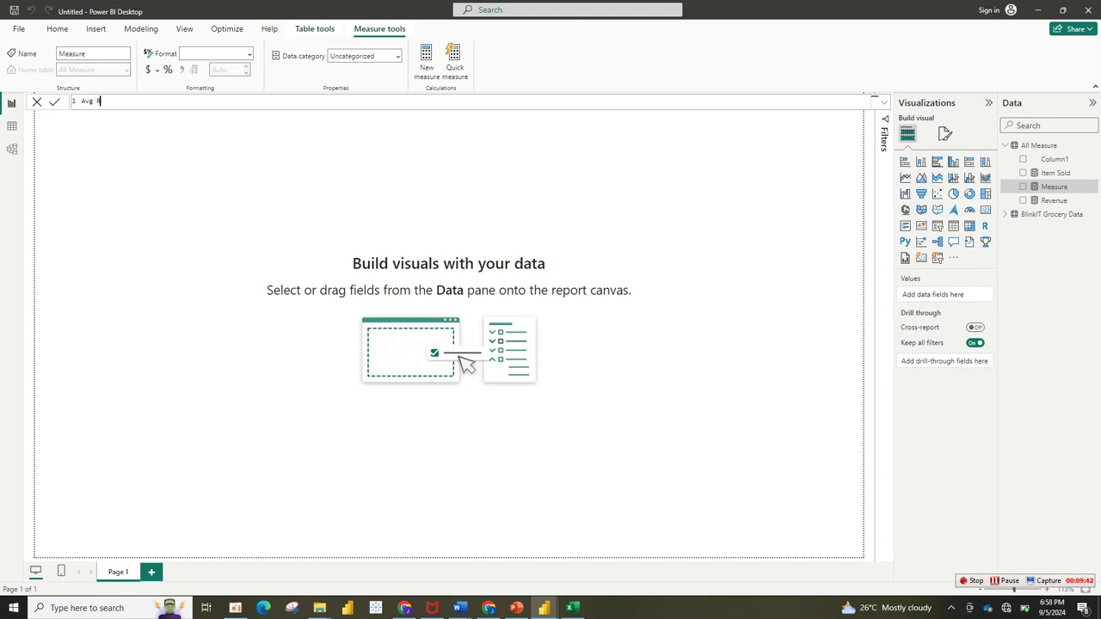
pyautogui.write('evenuse = avg')
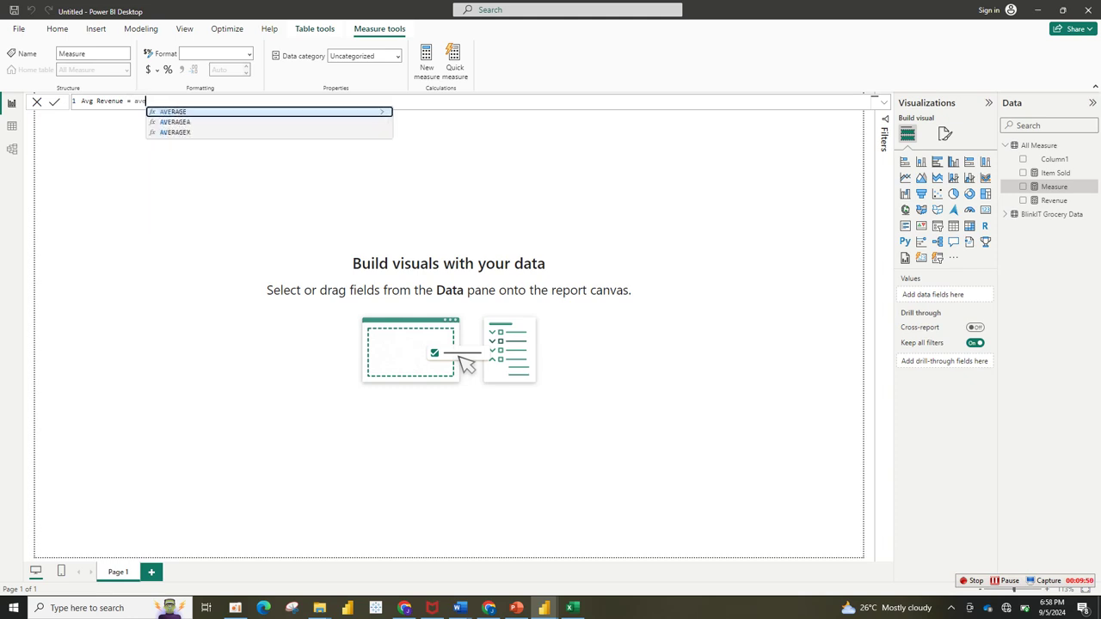
pyautogui.press('Tab')
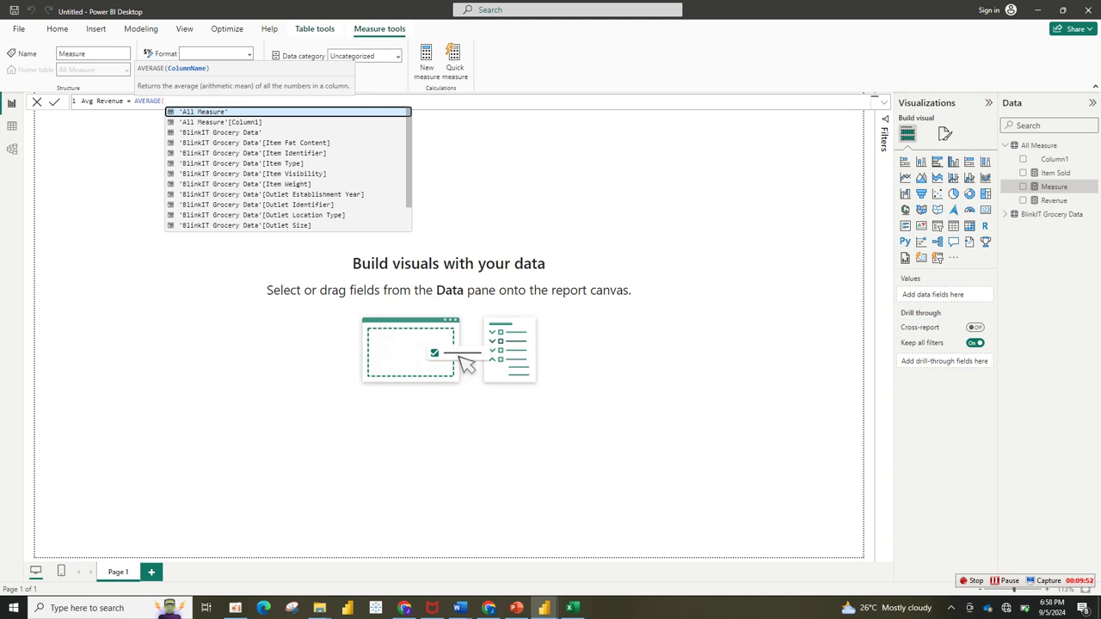
pyautogui.write('sales')
pyautogui.press('Tab')
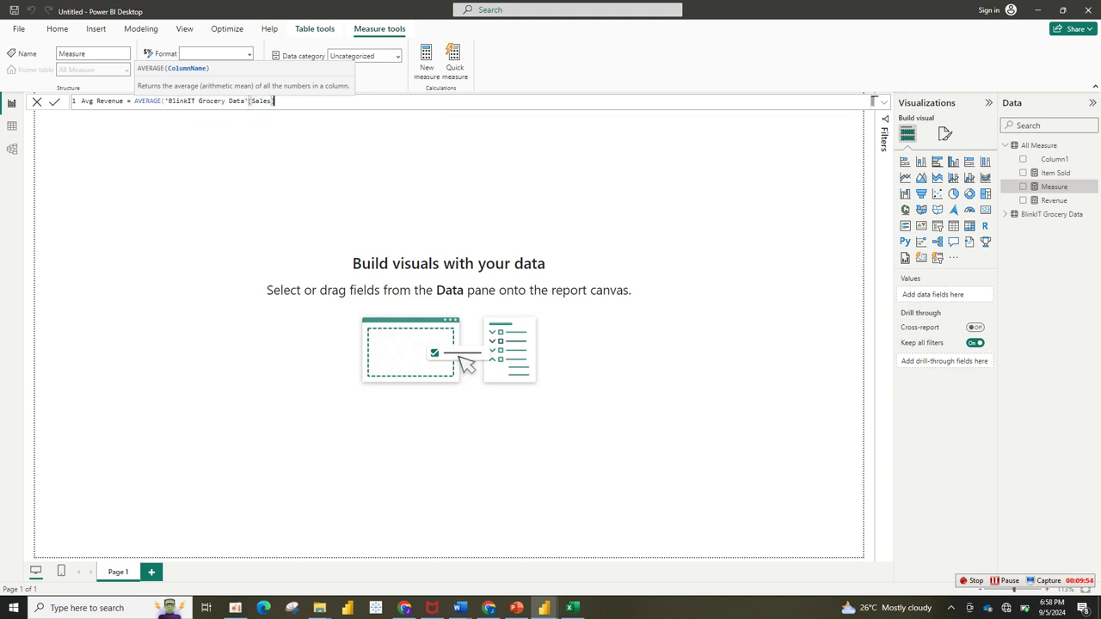
pyautogui.write(')')
pyautogui.press('Return')
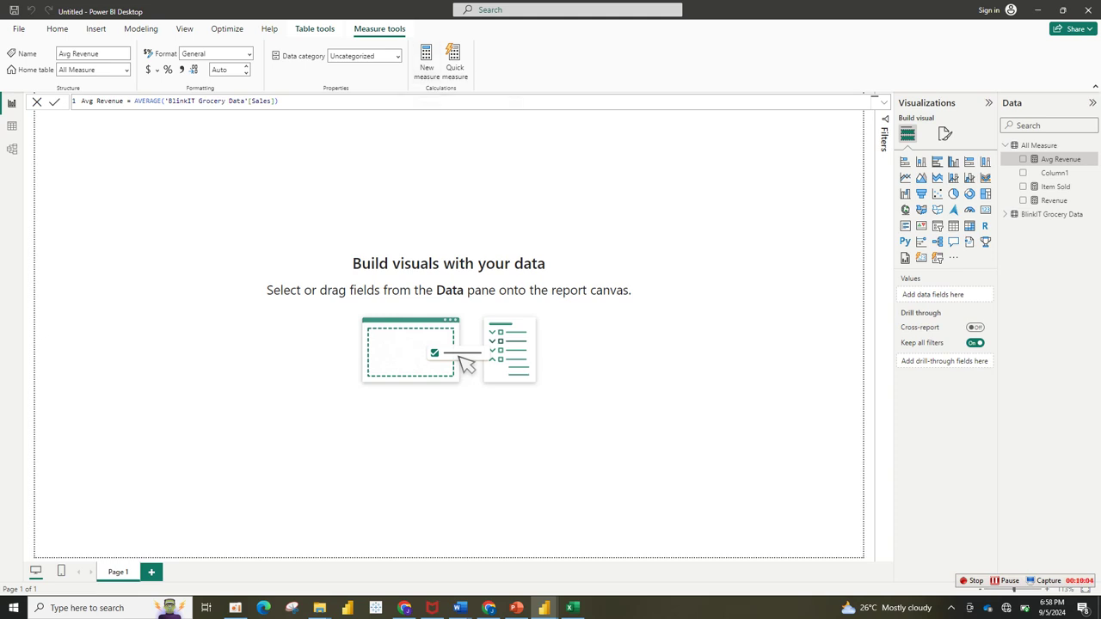
# Add a measure to the All Measure table: Avg Rating = AVERAGE('BlinkIT Grocery Data'[Rating]).
pyautogui.click(427, 62)
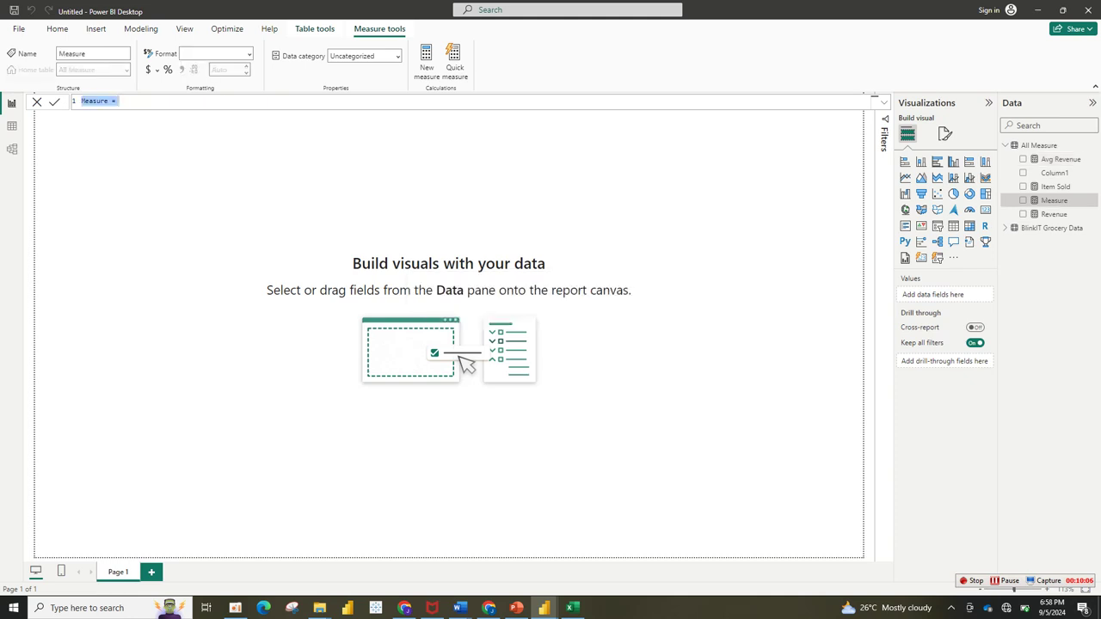
pyautogui.write('s')
pyautogui.write('g Rati')
pyautogui.write('ng')
pyautogui.write('av')
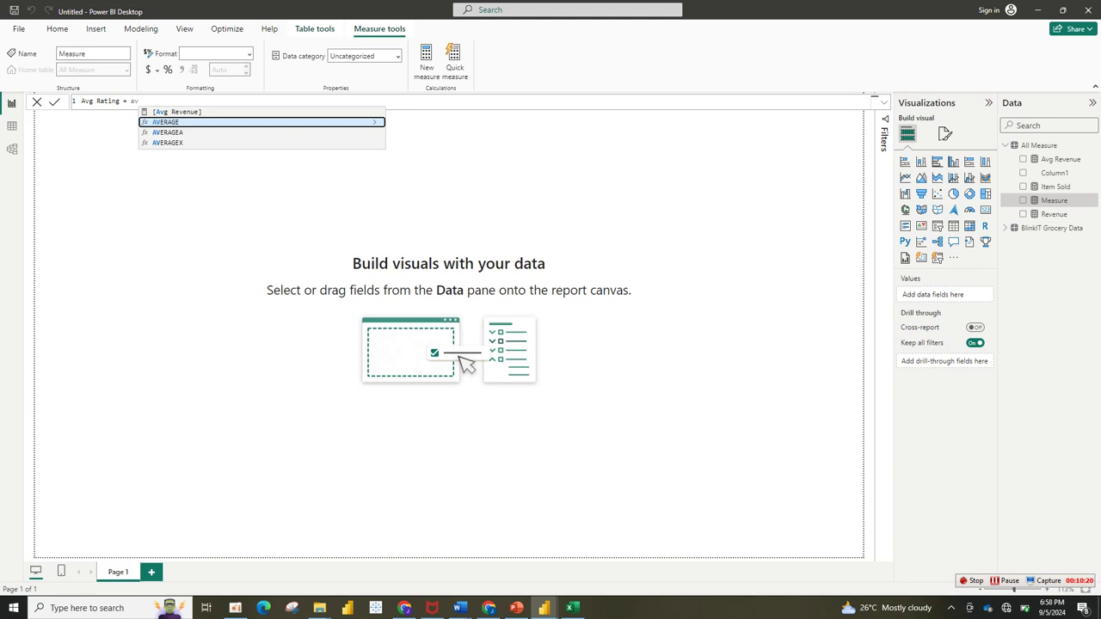
pyautogui.press('Tab')
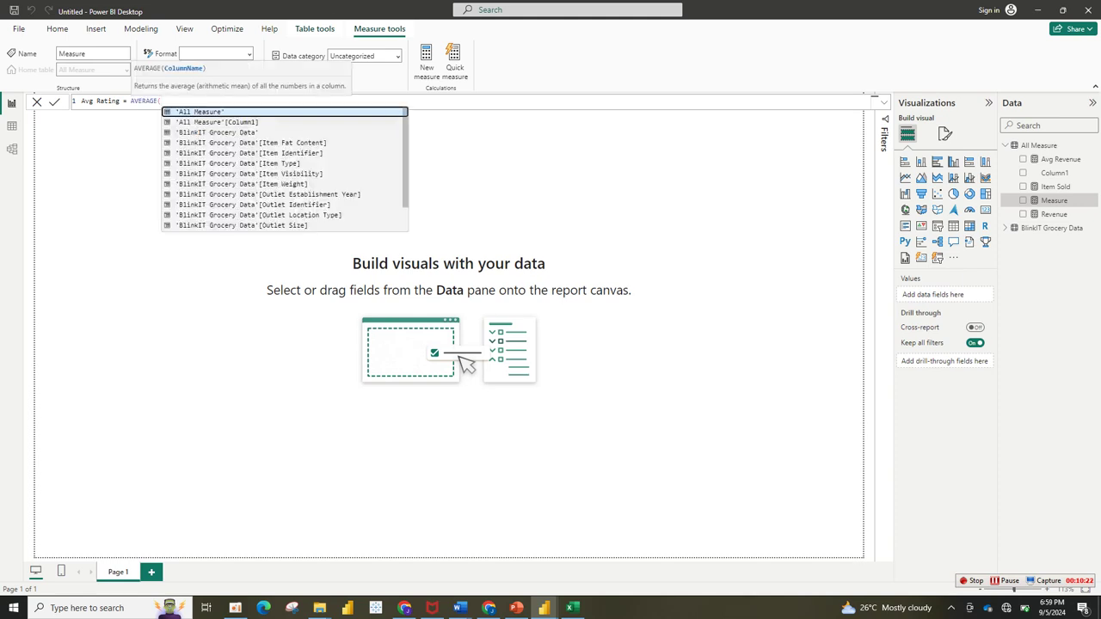
pyautogui.write('rat')
pyautogui.press('Tab')
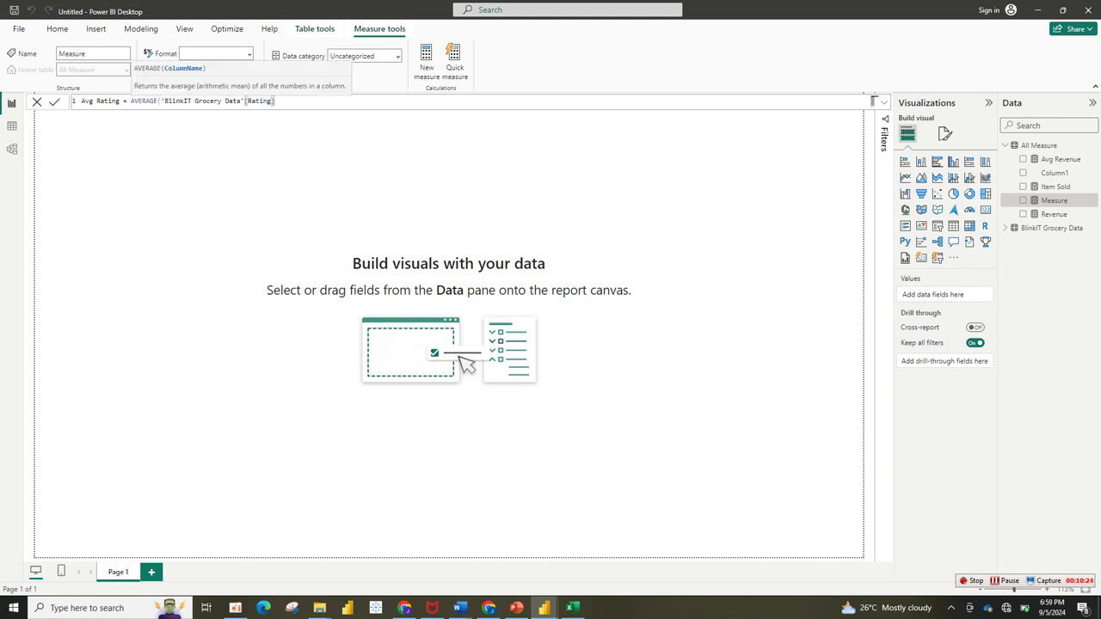
pyautogui.press('Return')
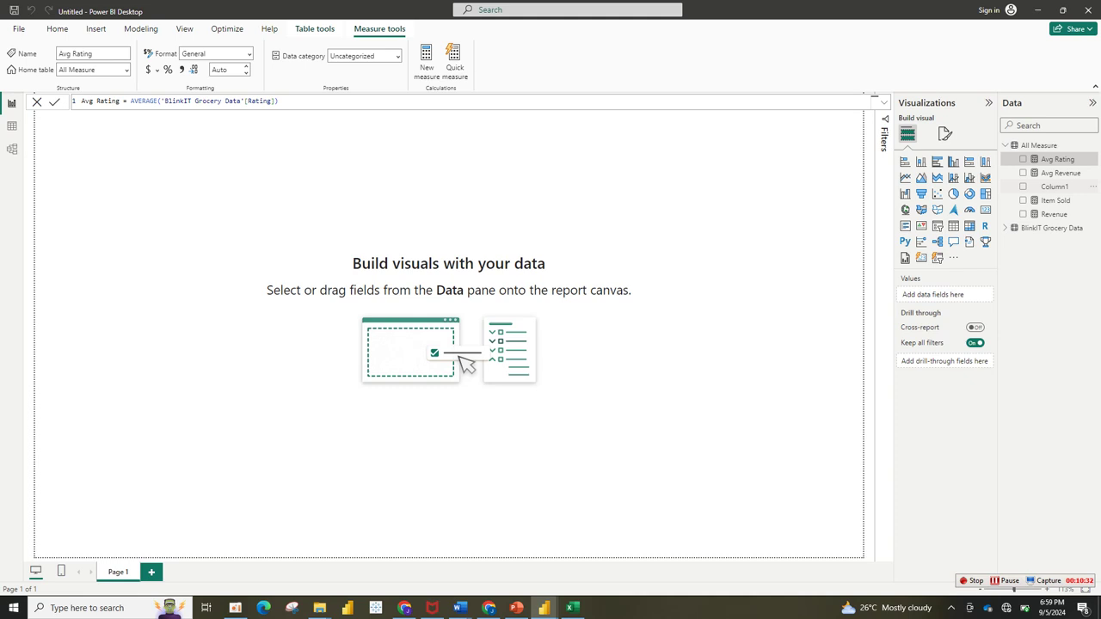
# Delete Column1 from the All Measure table, then collapse that table and expand BlinkIT Grocery Data.
pyautogui.click(1092, 187)
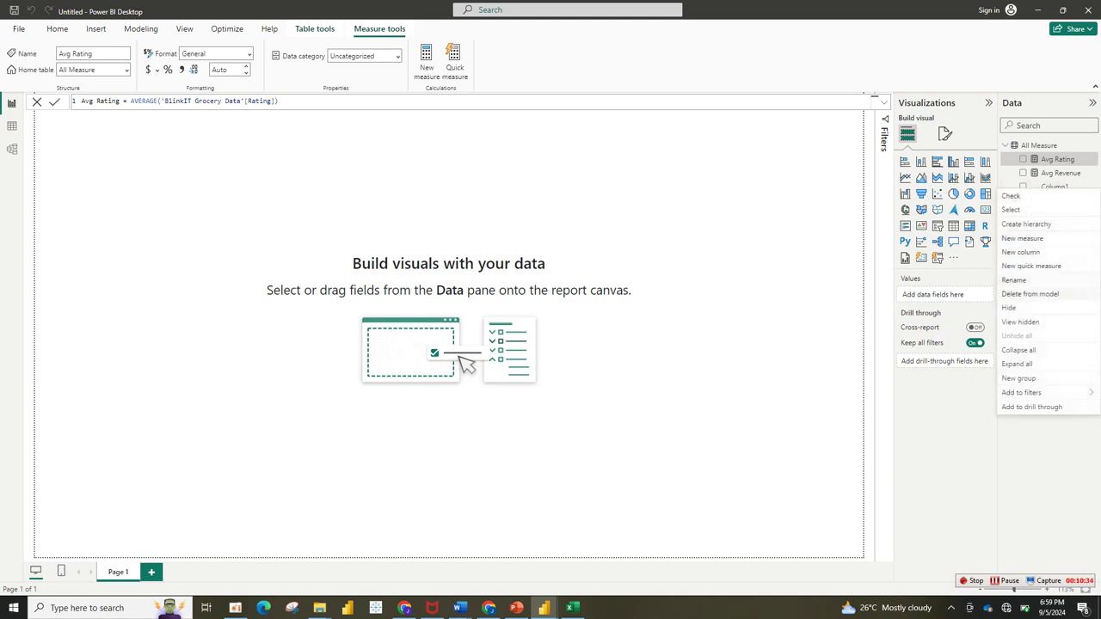
pyautogui.click(1031, 294)
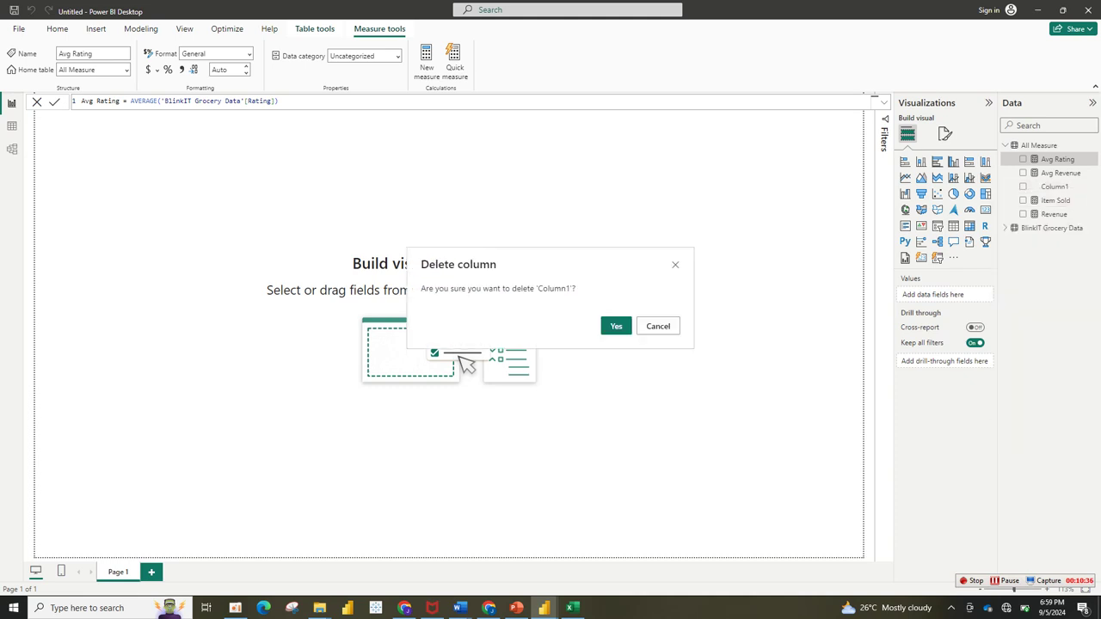
pyautogui.click(616, 326)
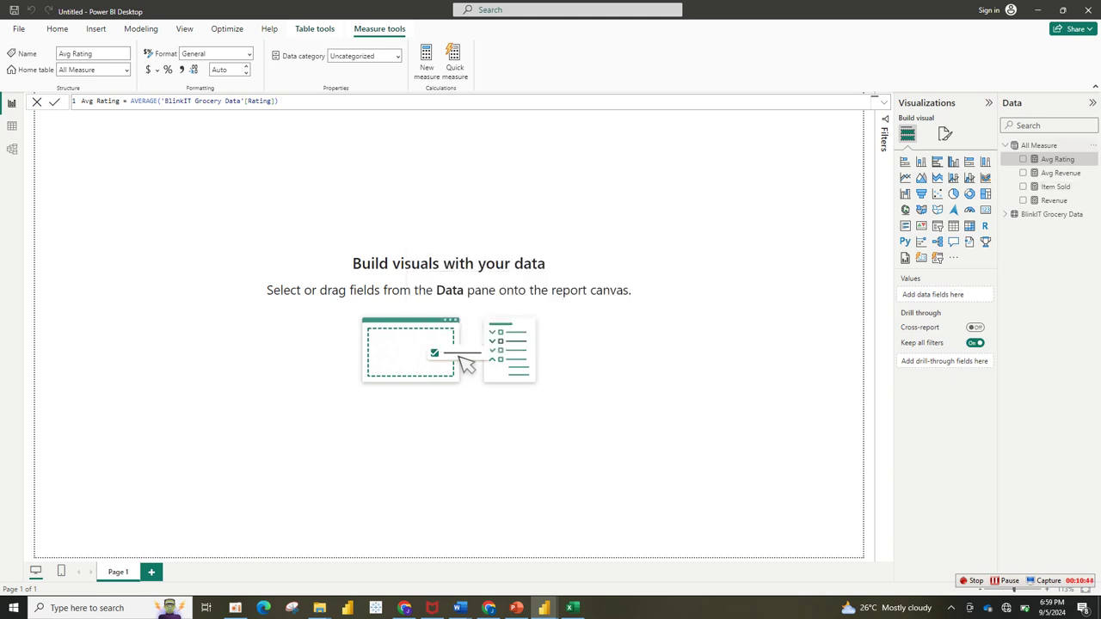
pyautogui.click(1006, 145)
pyautogui.click(1006, 159)
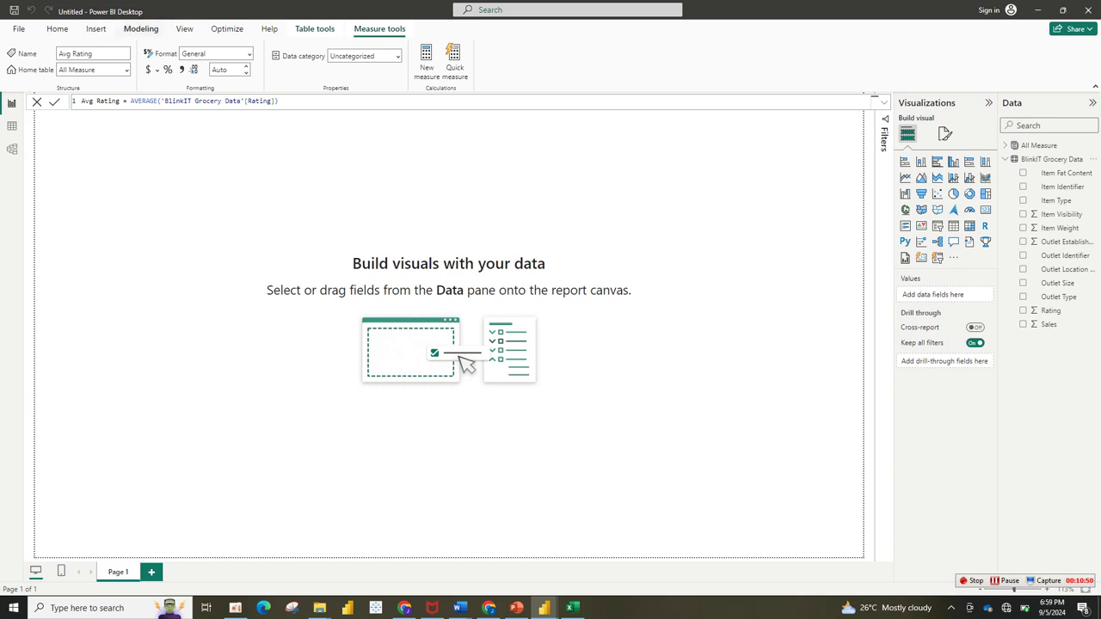
# Create a fields parameter containing Revenue, Avg Revenue, Item Sold and Avg Rating in that order, with its slicer added to the page.
pyautogui.click(141, 29)
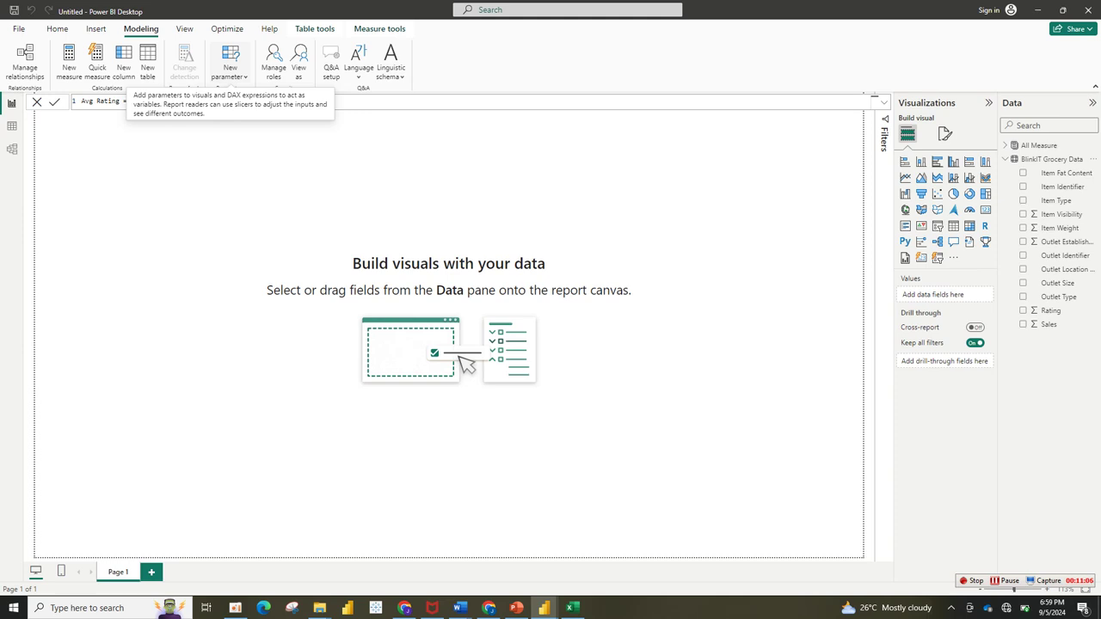
pyautogui.click(230, 69)
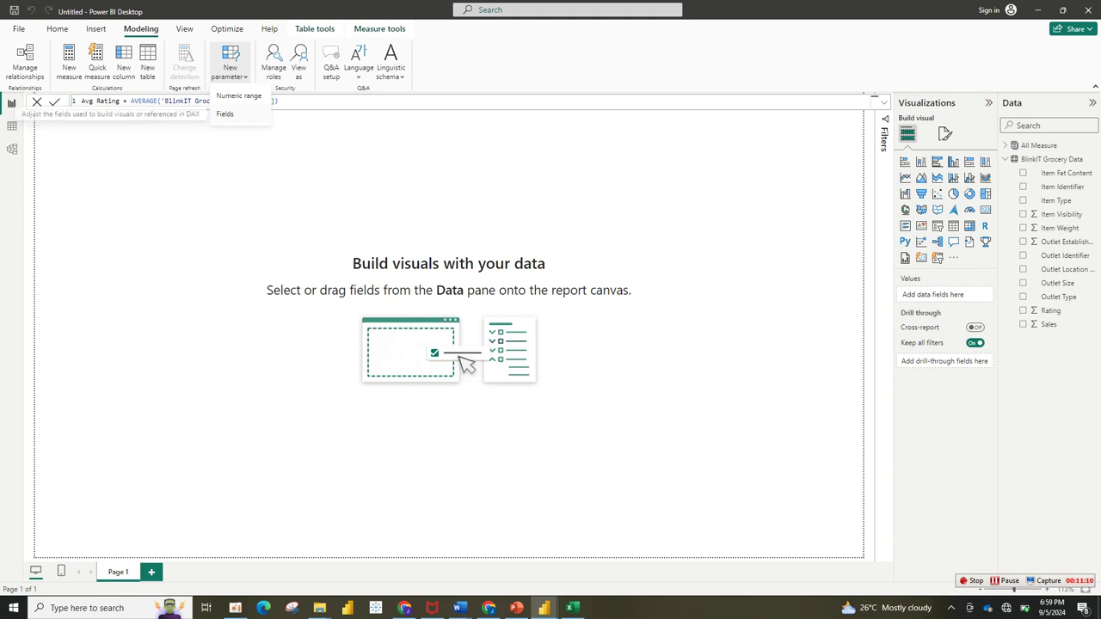
pyautogui.click(225, 113)
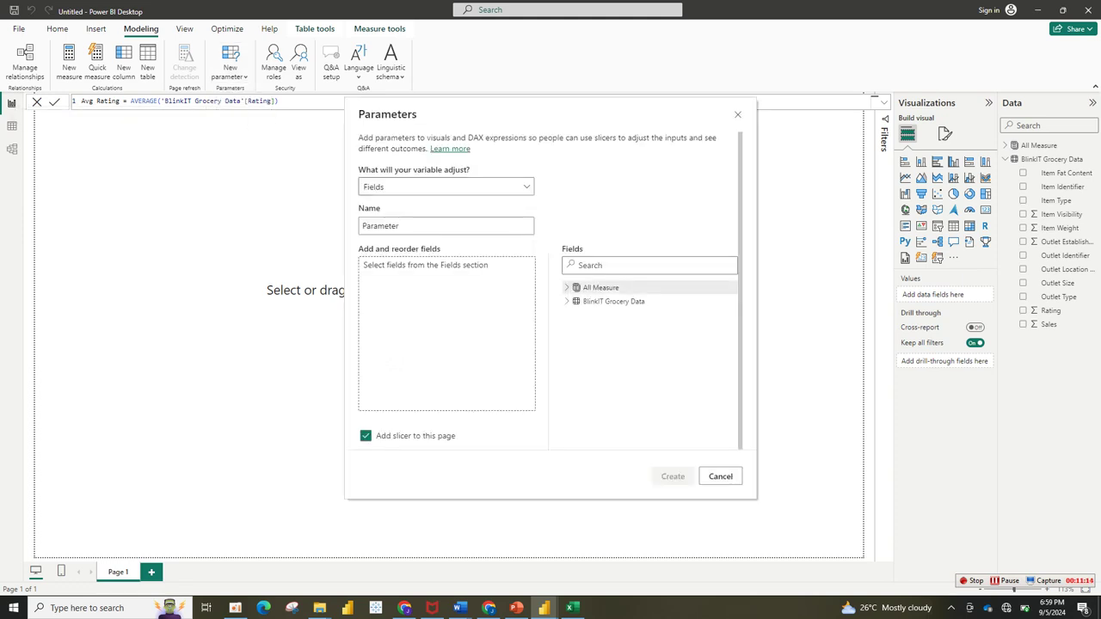
pyautogui.click(601, 287)
pyautogui.moveTo(613, 301); pyautogui.dragTo(616, 331)
pyautogui.click(616, 342)
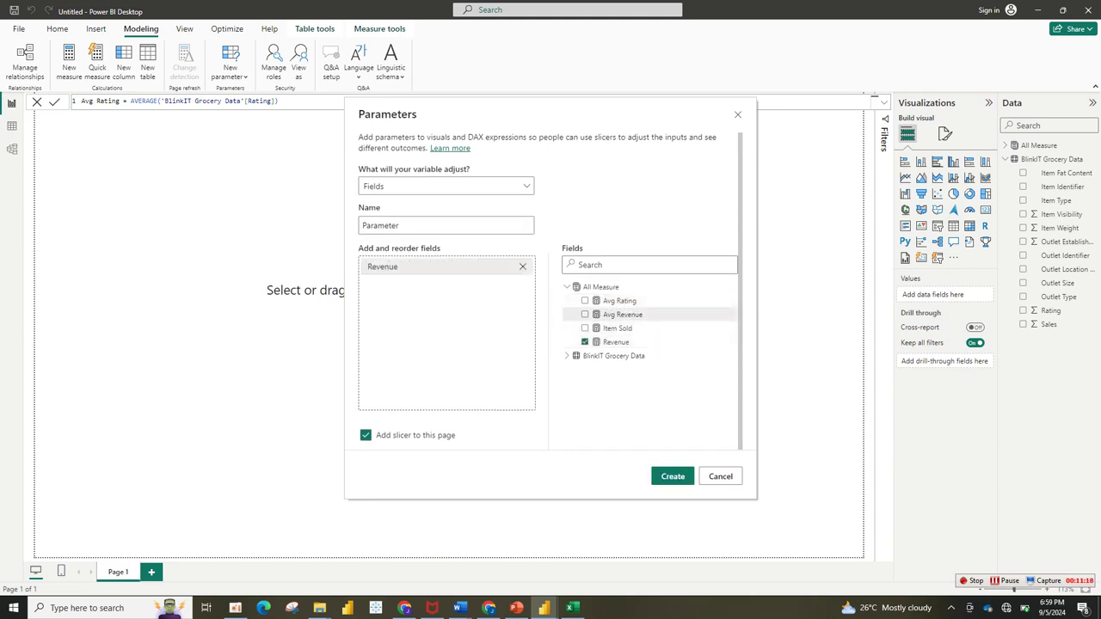
pyautogui.click(622, 314)
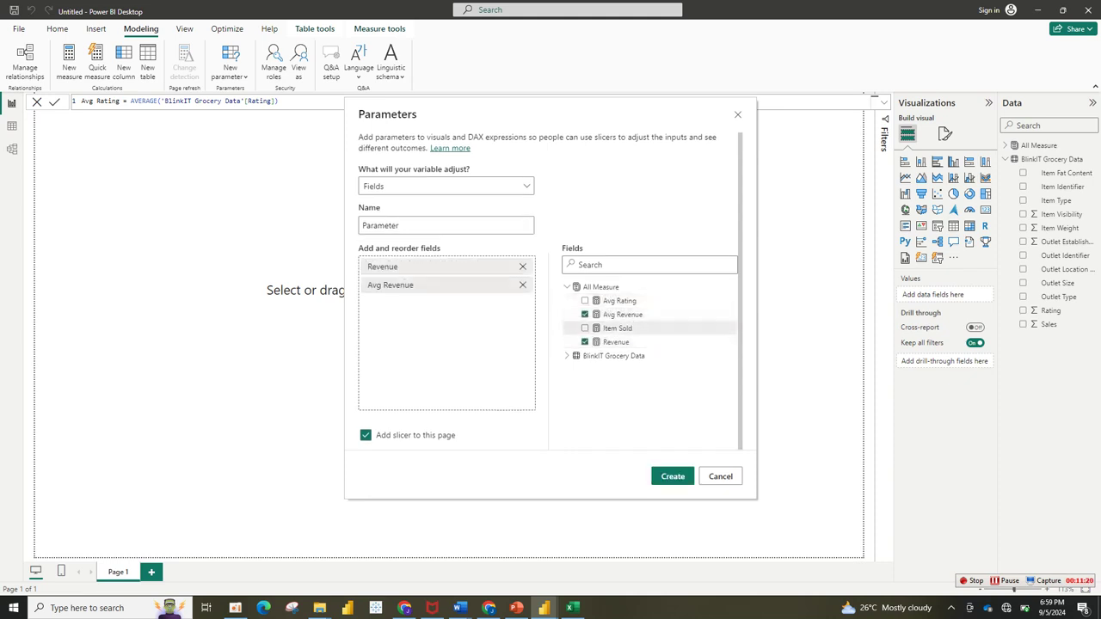
pyautogui.click(617, 329)
pyautogui.click(619, 301)
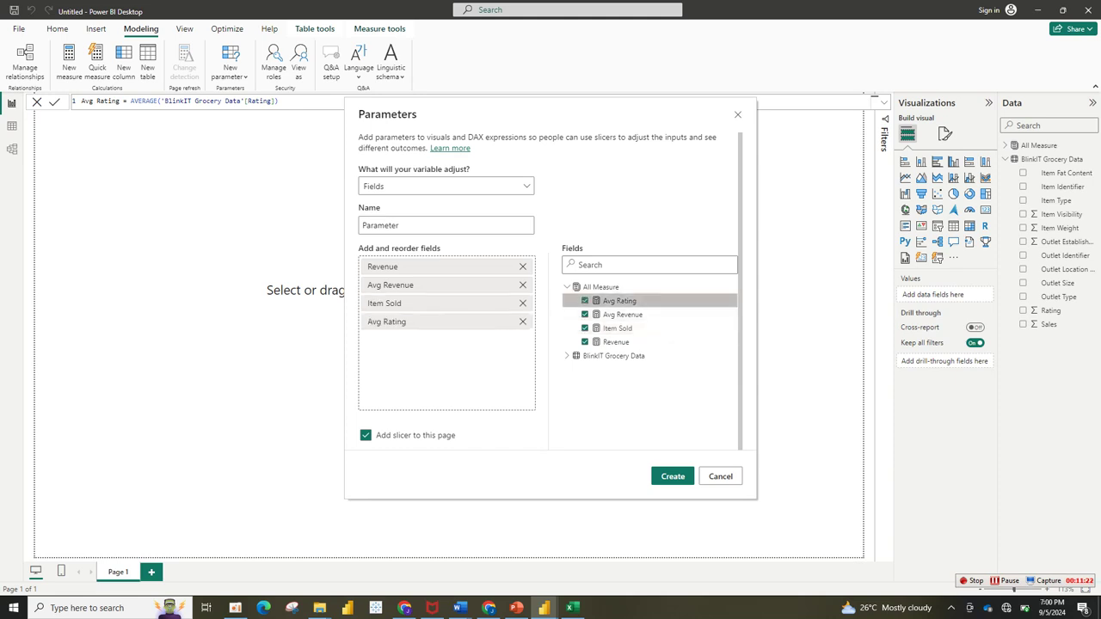
pyautogui.click(673, 477)
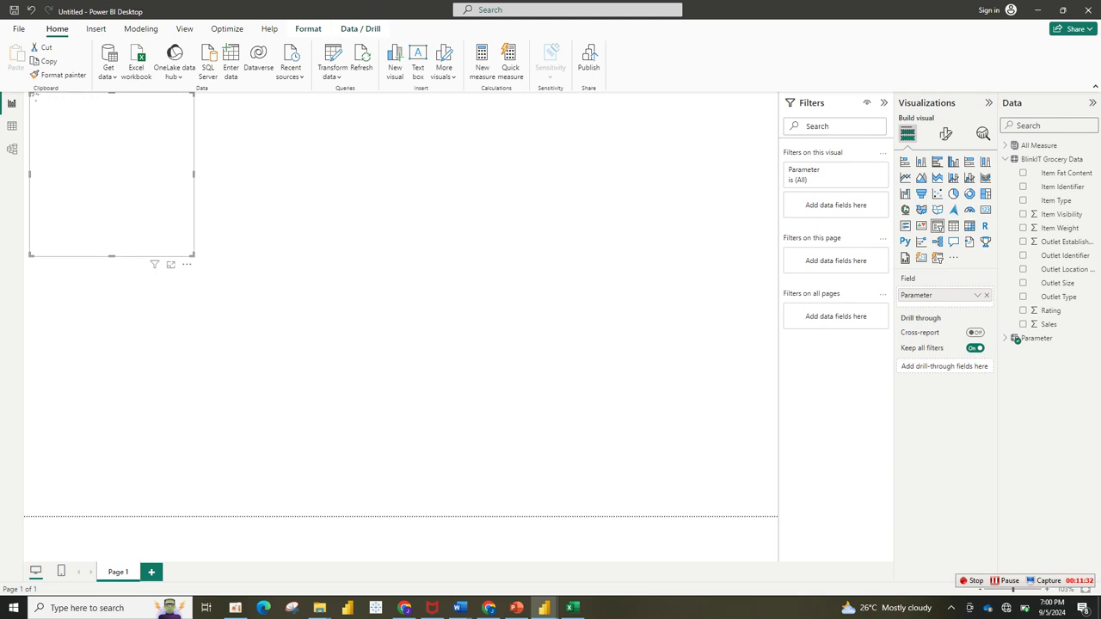
# Set the Parameter slicer's style to Tile, shape it into a single row and place it in the page's upper-right corner.
pyautogui.moveTo(112, 215); pyautogui.dragTo(548, 270)
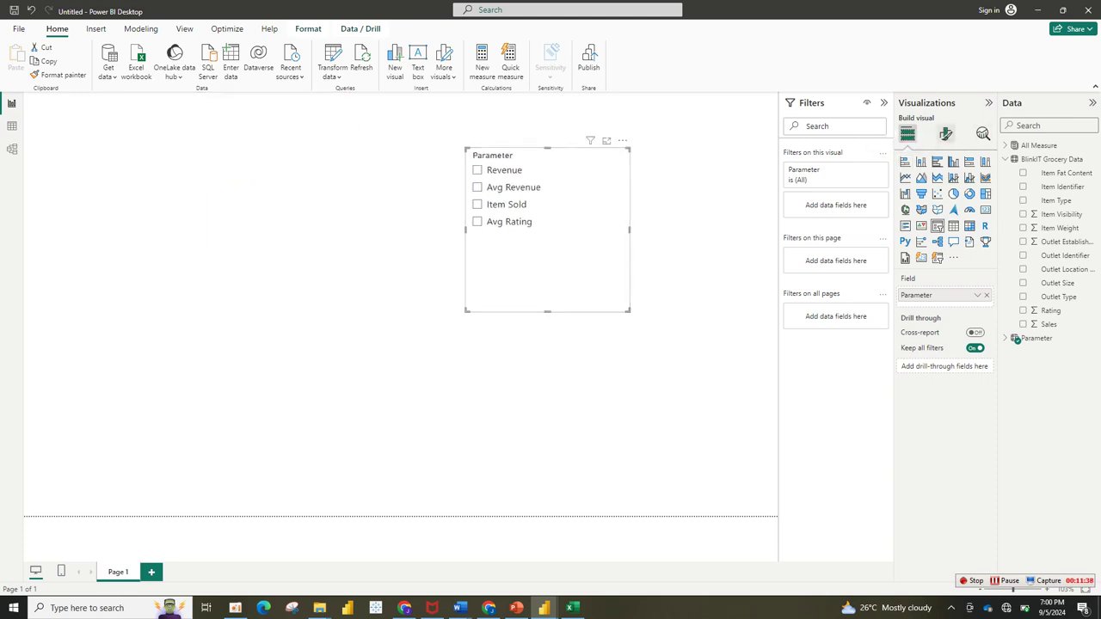
pyautogui.click(946, 133)
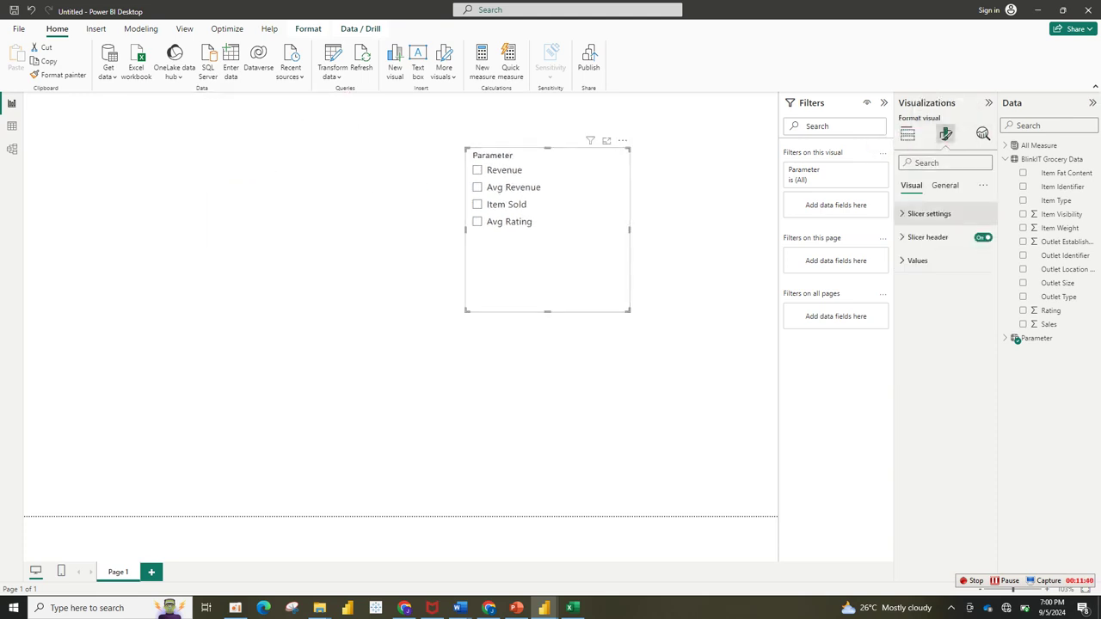
pyautogui.click(929, 213)
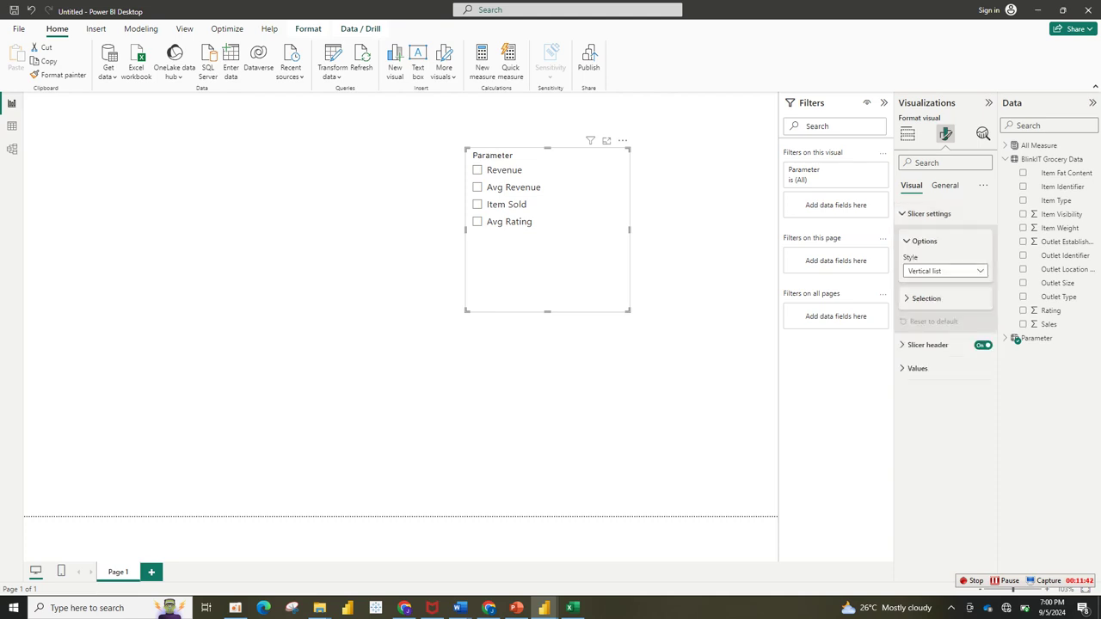
pyautogui.click(946, 271)
pyautogui.click(913, 299)
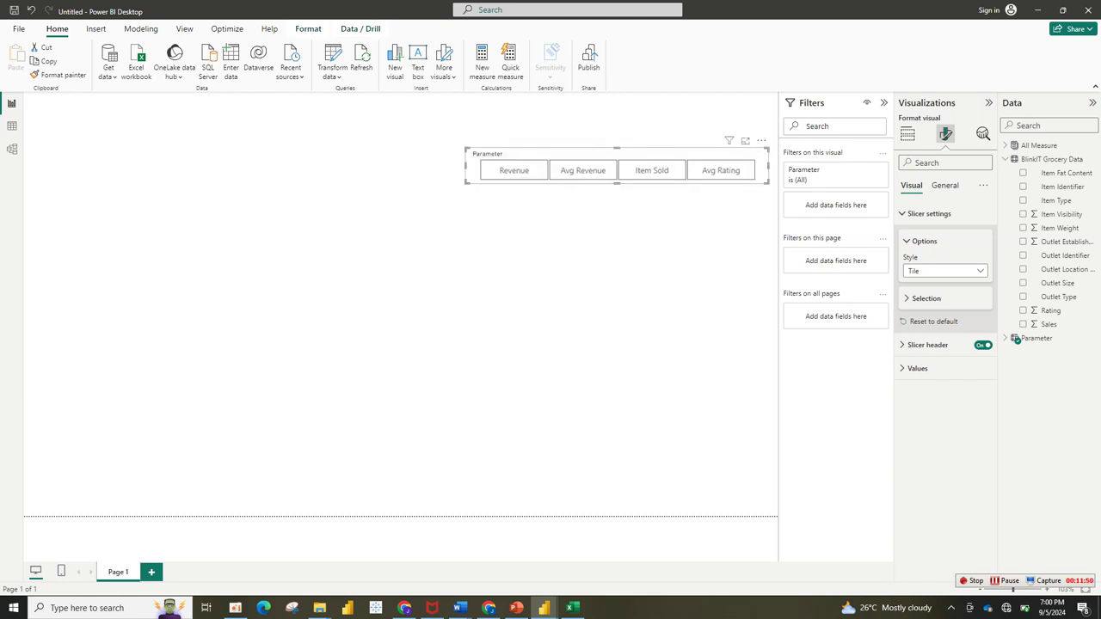
pyautogui.moveTo(747, 154); pyautogui.dragTo(755, 107)
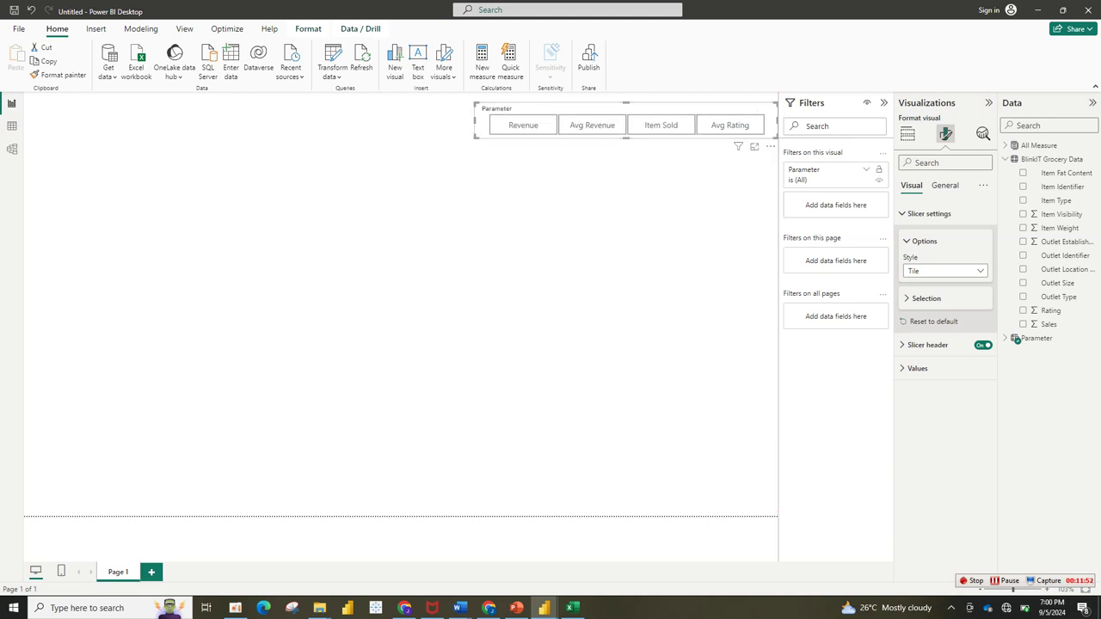
# Turn off the Parameter slicer's header and deselect the slicer.
pyautogui.click(944, 185)
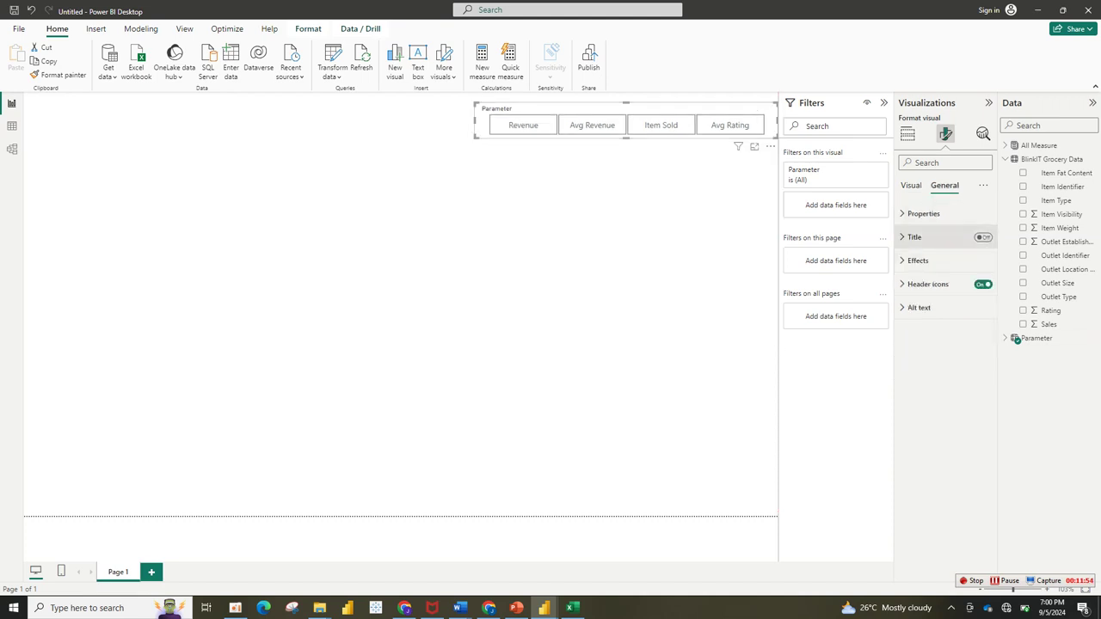
pyautogui.click(911, 185)
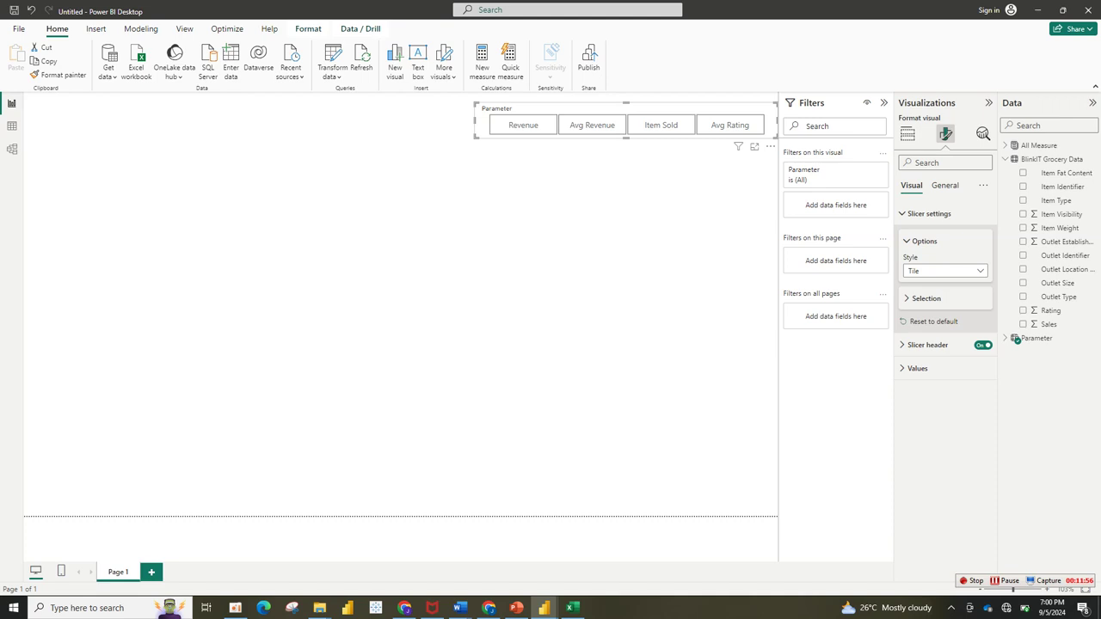
pyautogui.click(983, 345)
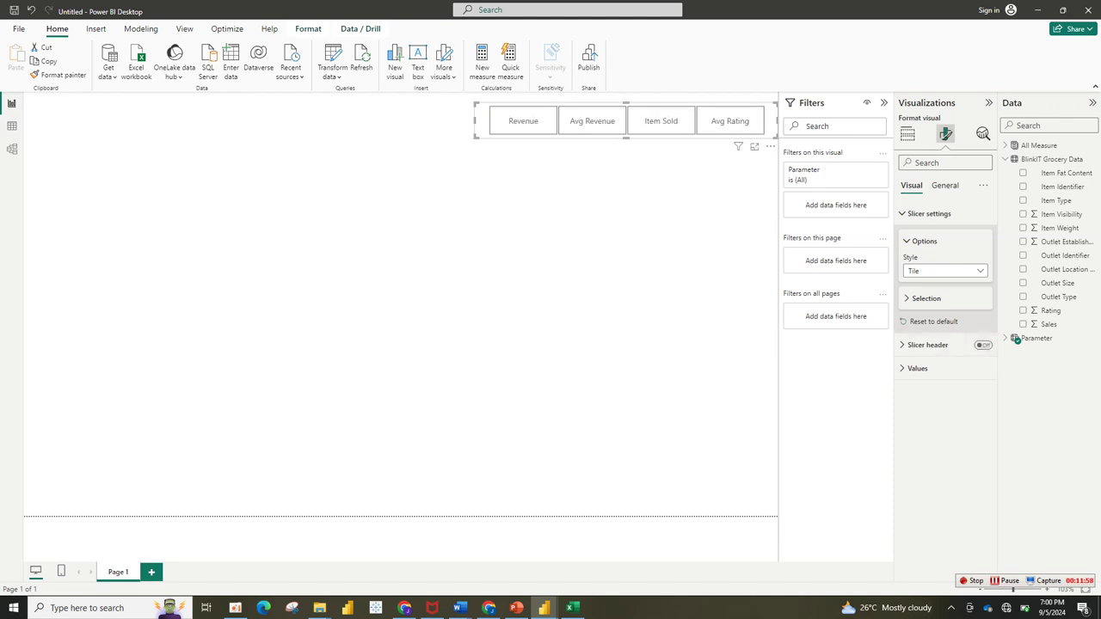
pyautogui.press('Escape')
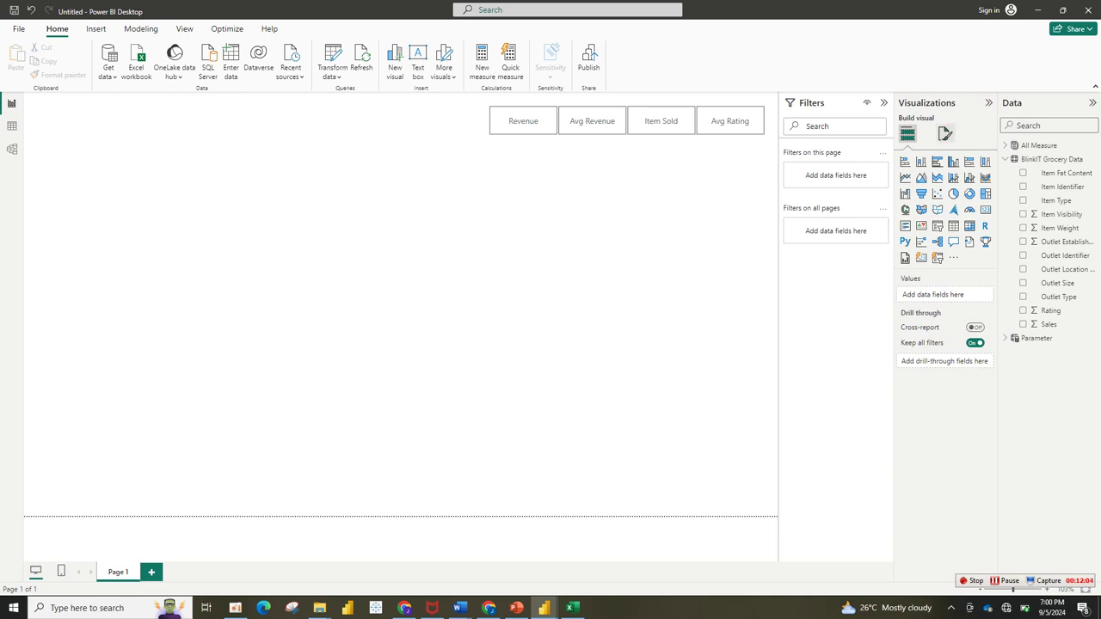
# Set Picture4.png as the canvas background with 0% transparency and image fit set to Fit.
pyautogui.click(945, 135)
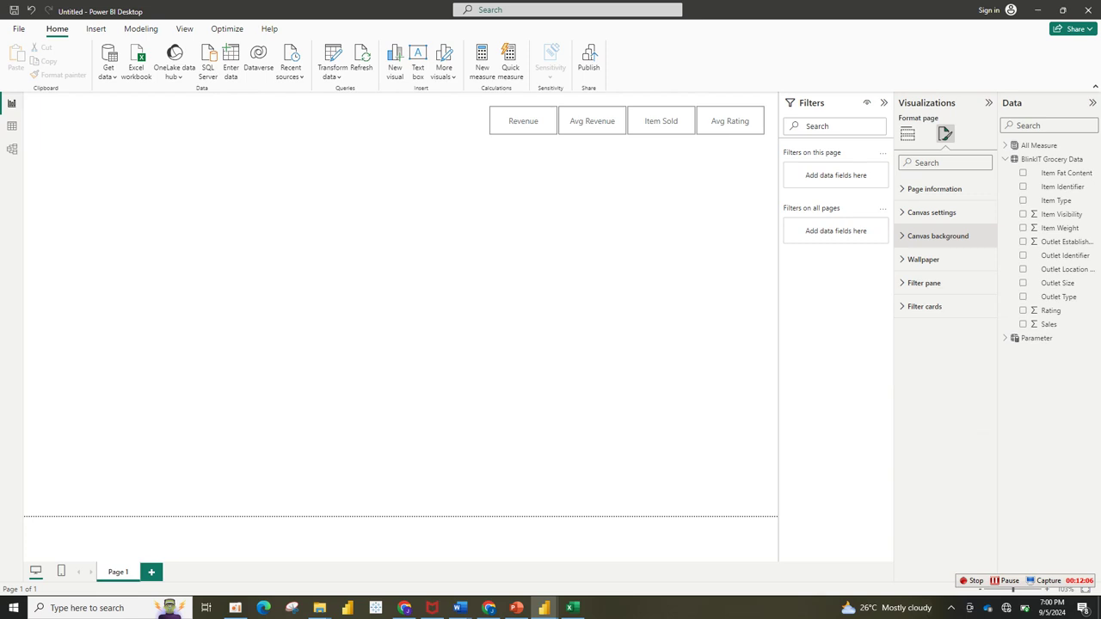
pyautogui.click(938, 235)
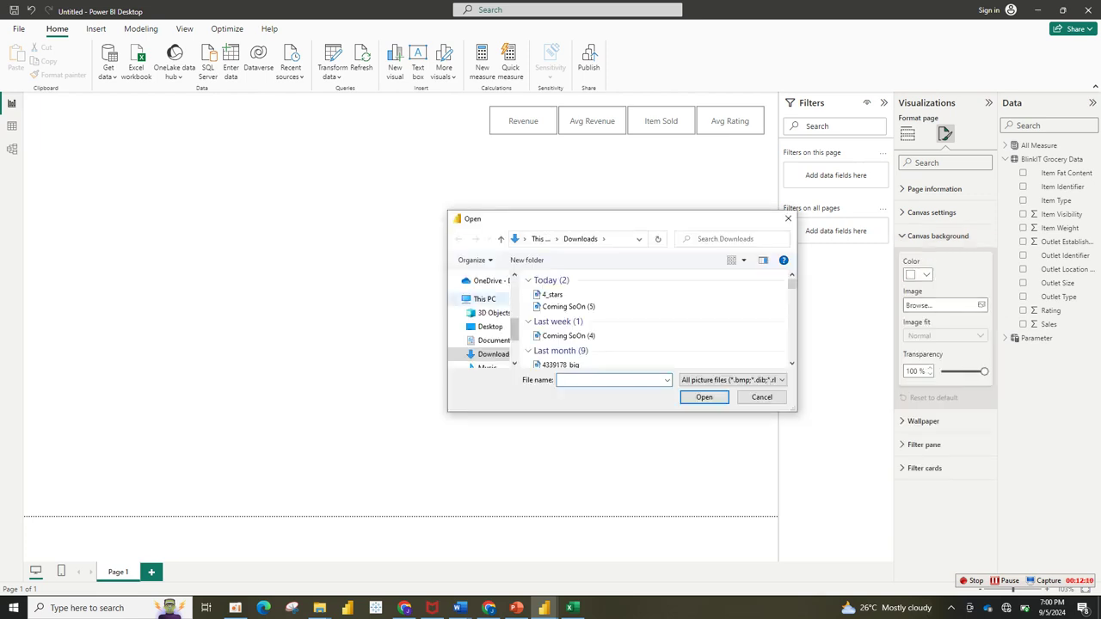
pyautogui.doubleClick(555, 343)
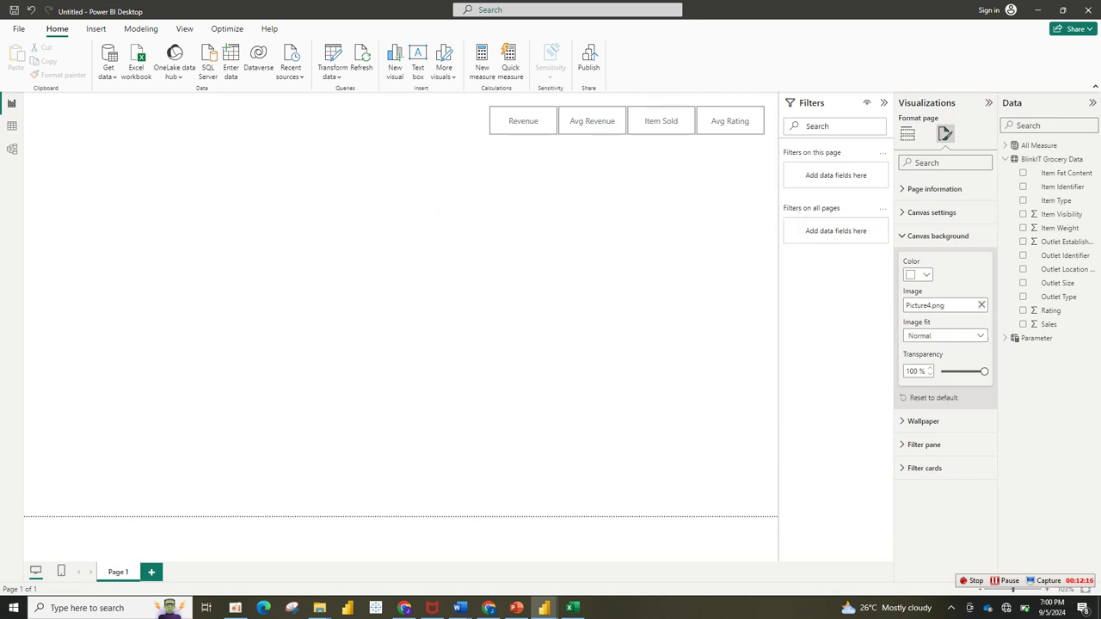
pyautogui.moveTo(984, 372); pyautogui.dragTo(942, 372)
pyautogui.click(945, 337)
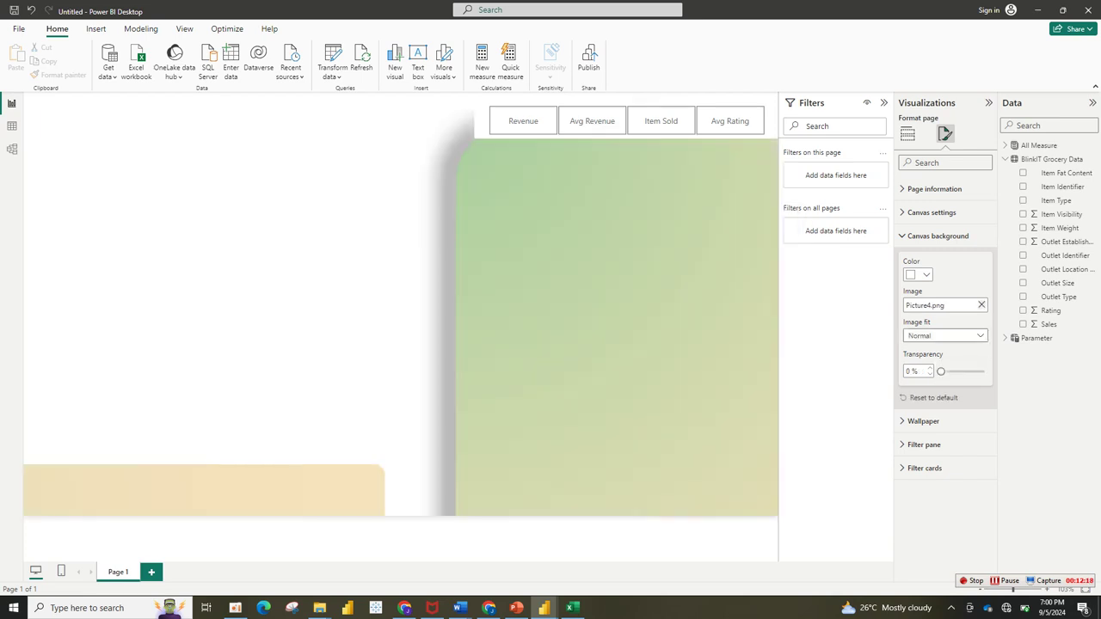
pyautogui.click(913, 362)
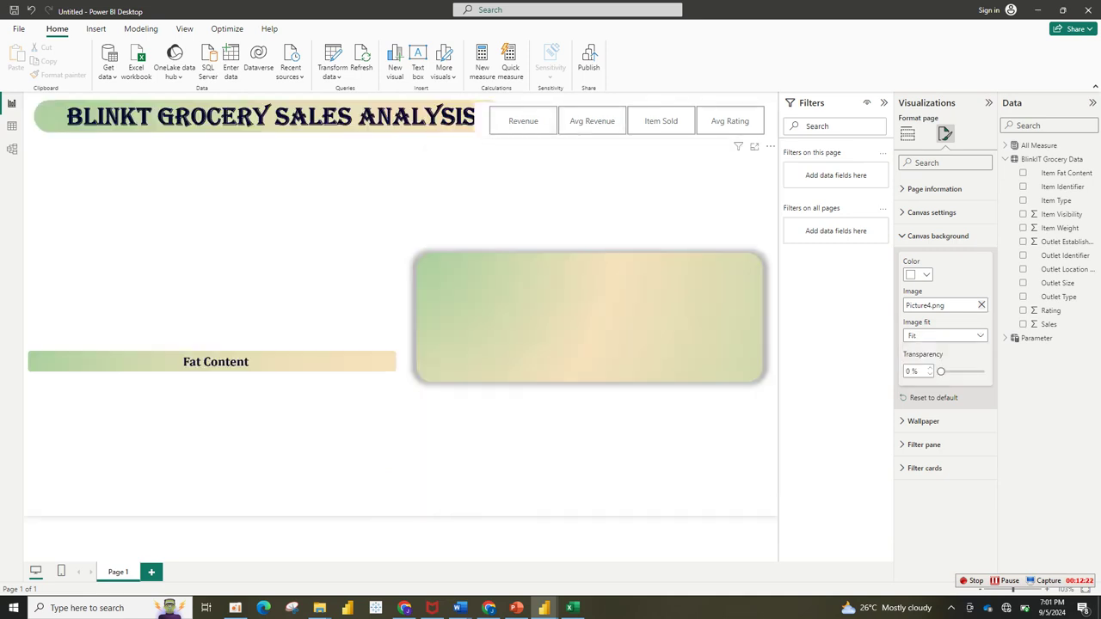
# Narrow and flatten the Parameter slicer so that it fits beside the title banner without covering it.
pyautogui.moveTo(626, 129); pyautogui.dragTo(626, 174)
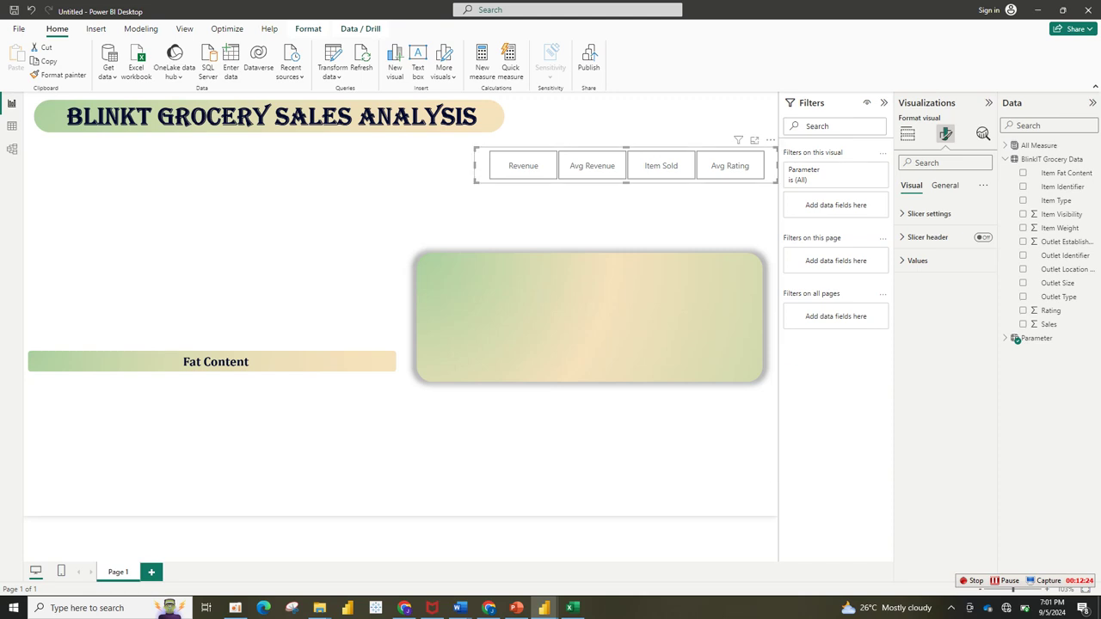
pyautogui.moveTo(475, 165); pyautogui.dragTo(498, 165)
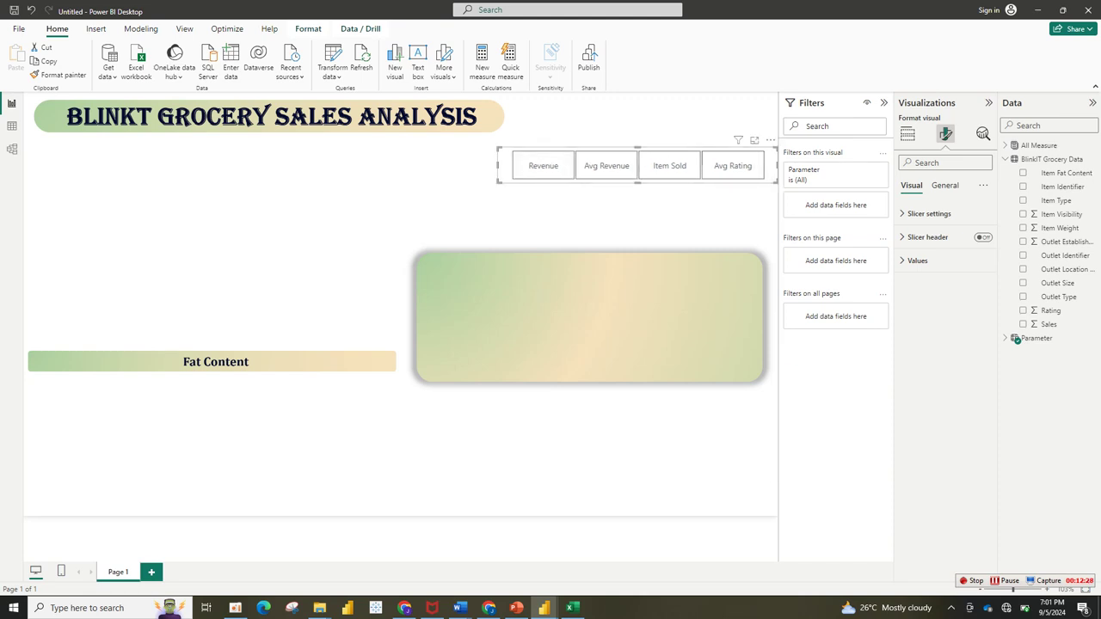
pyautogui.moveTo(637, 182); pyautogui.dragTo(637, 110)
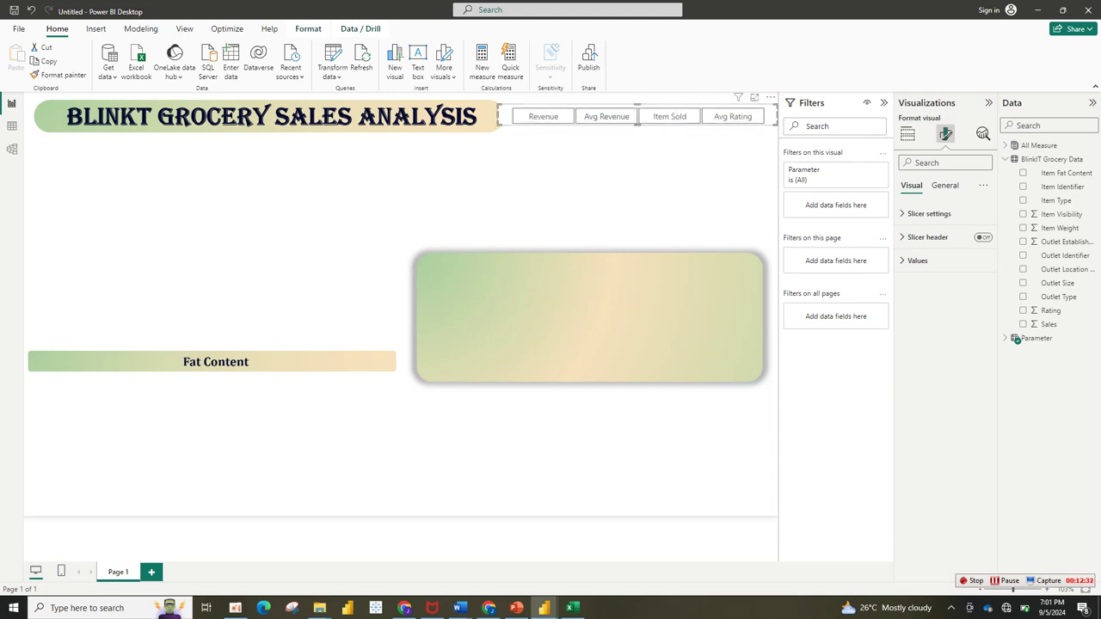
pyautogui.moveTo(499, 116); pyautogui.dragTo(518, 117)
pyautogui.press('Escape')
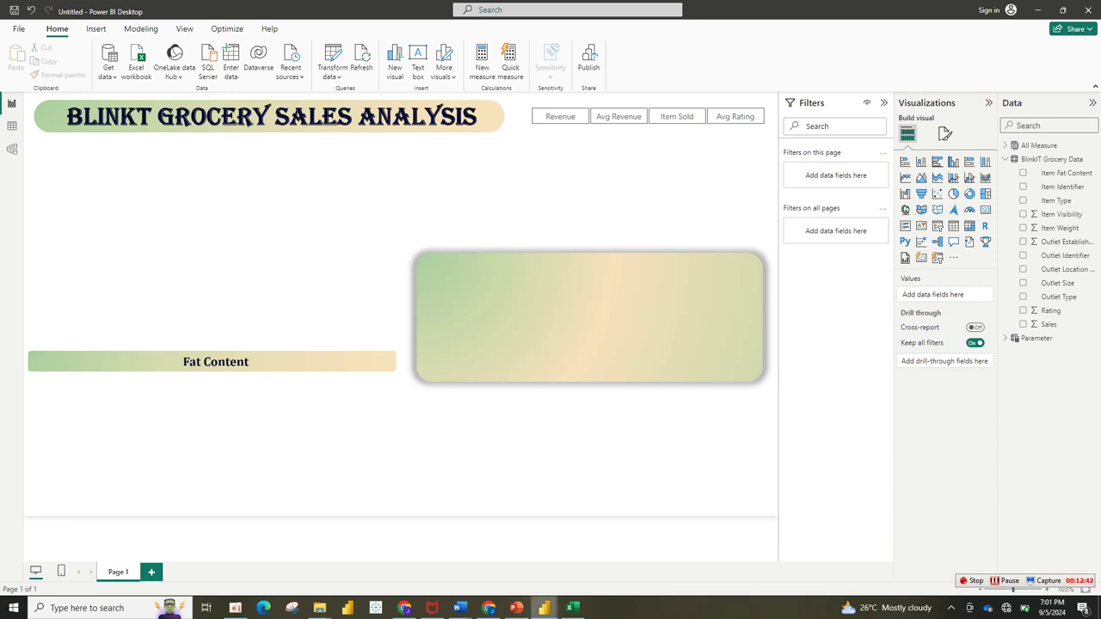
# Switch to the finished Grcocery report to examine its dashboard layout, and return to the untitled report.
pyautogui.moveTo(544, 608)
pyautogui.click(479, 550)
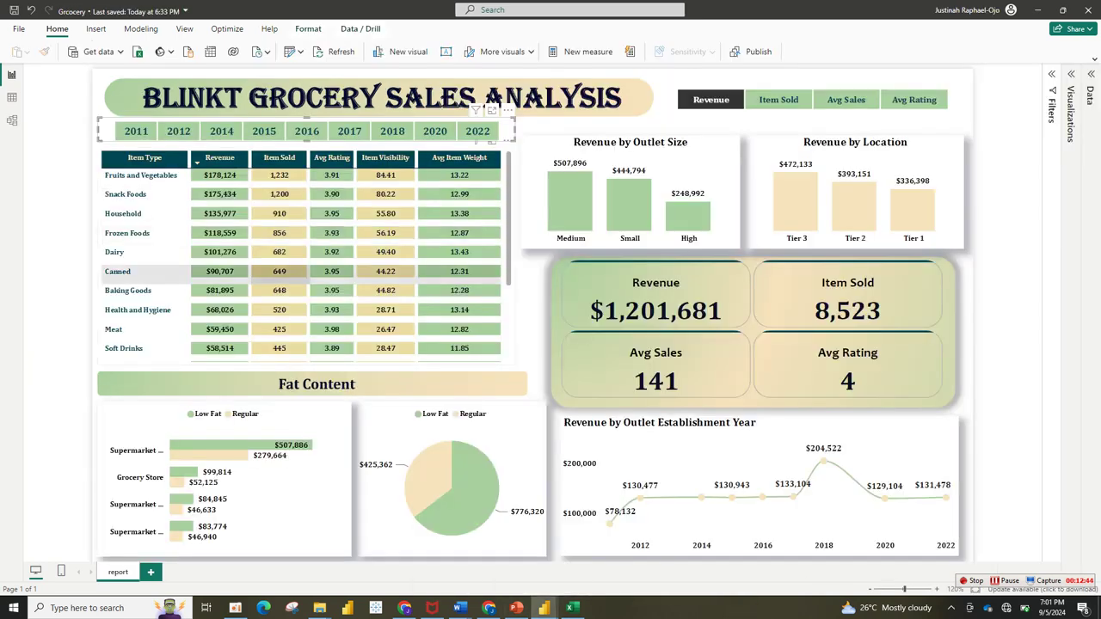
pyautogui.click(534, 311)
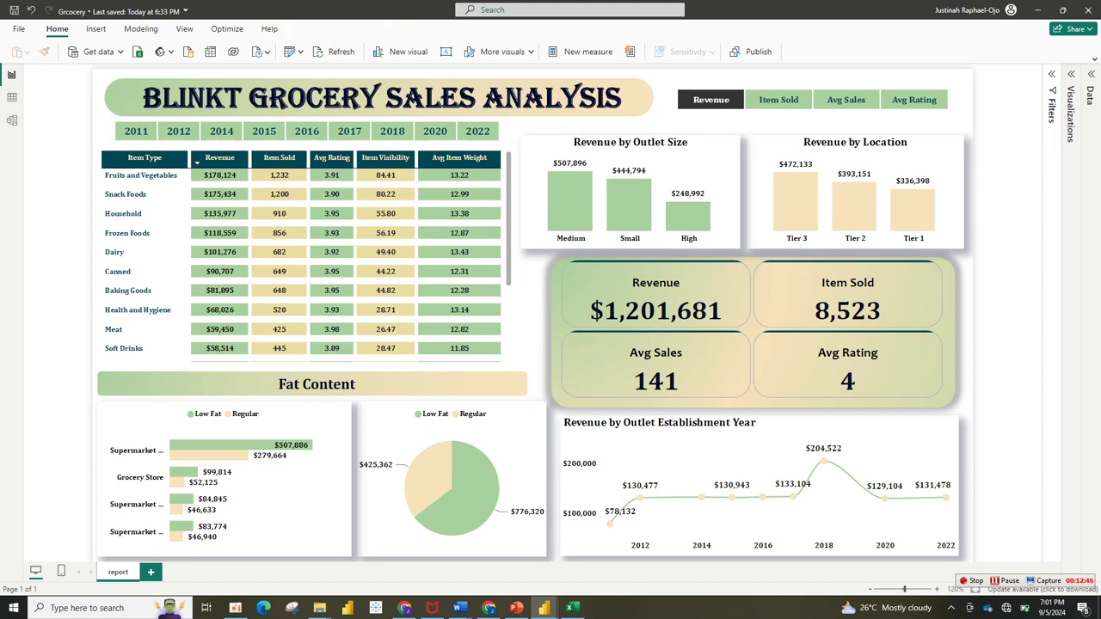
pyautogui.moveTo(569, 608)
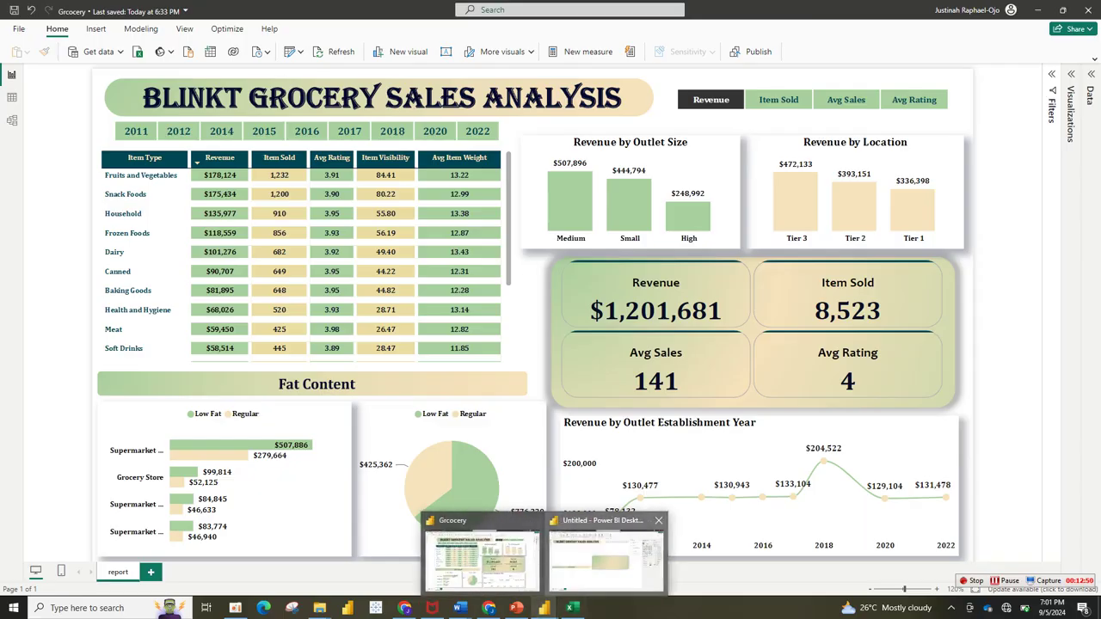
pyautogui.click(606, 558)
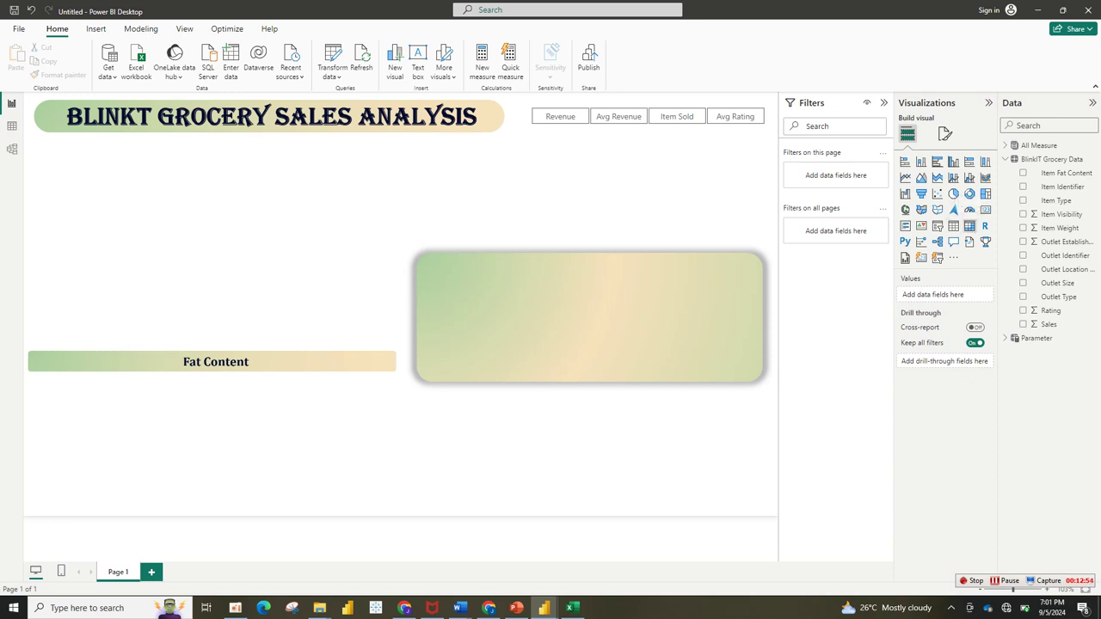
# Insert a table visual, widen it and position it between the title banner and the Fat Content banner.
pyautogui.click(953, 225)
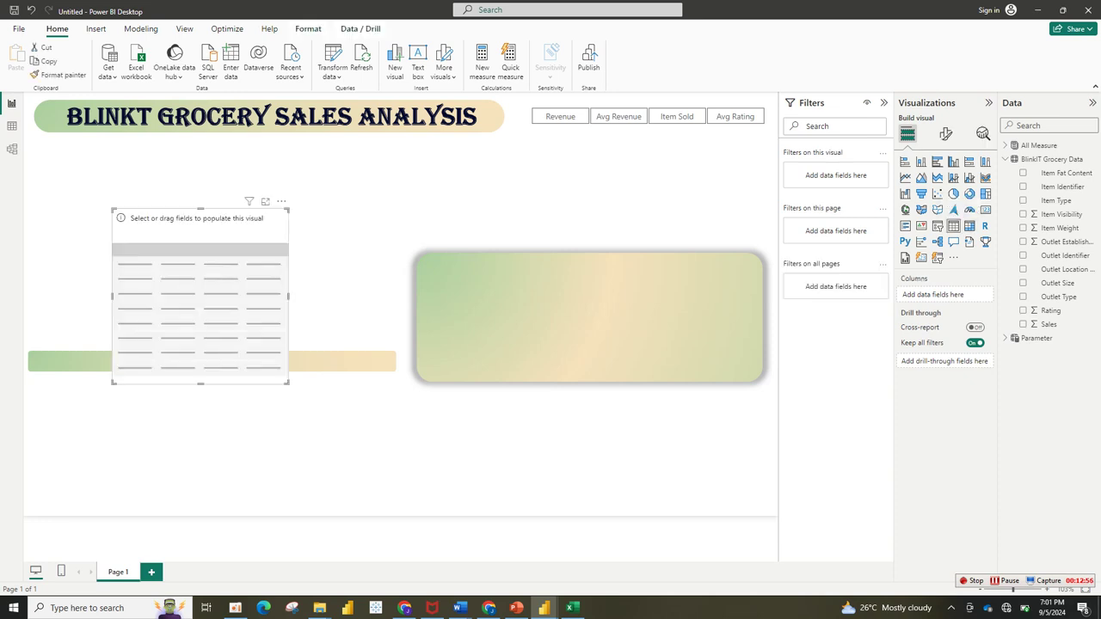
pyautogui.moveTo(200, 223); pyautogui.dragTo(121, 154)
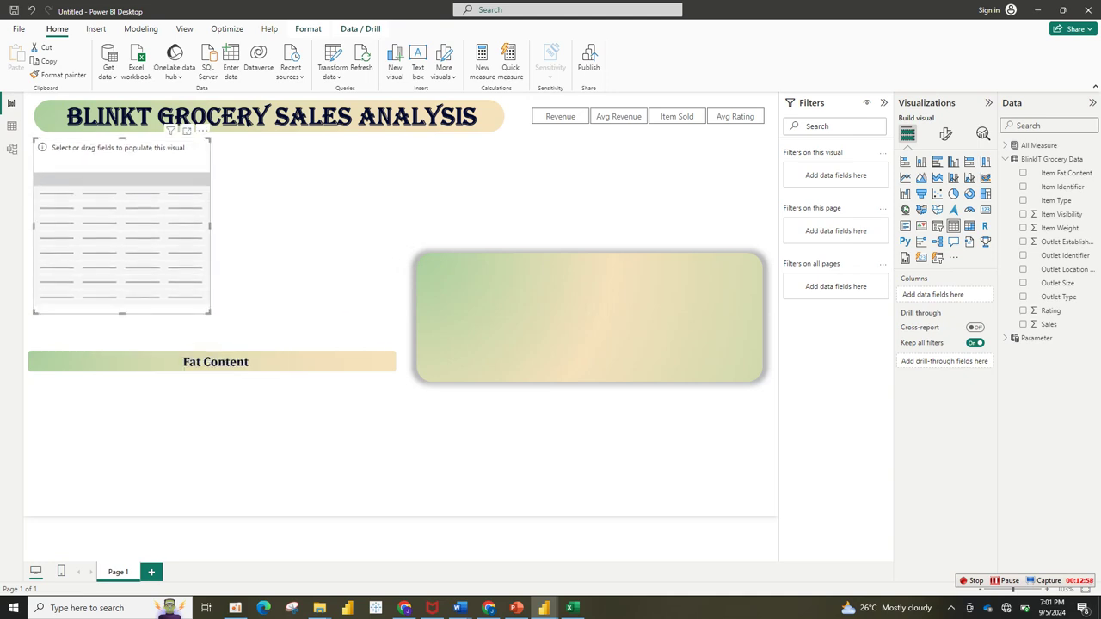
pyautogui.moveTo(209, 226); pyautogui.dragTo(363, 225)
pyautogui.moveTo(198, 226); pyautogui.dragTo(198, 250)
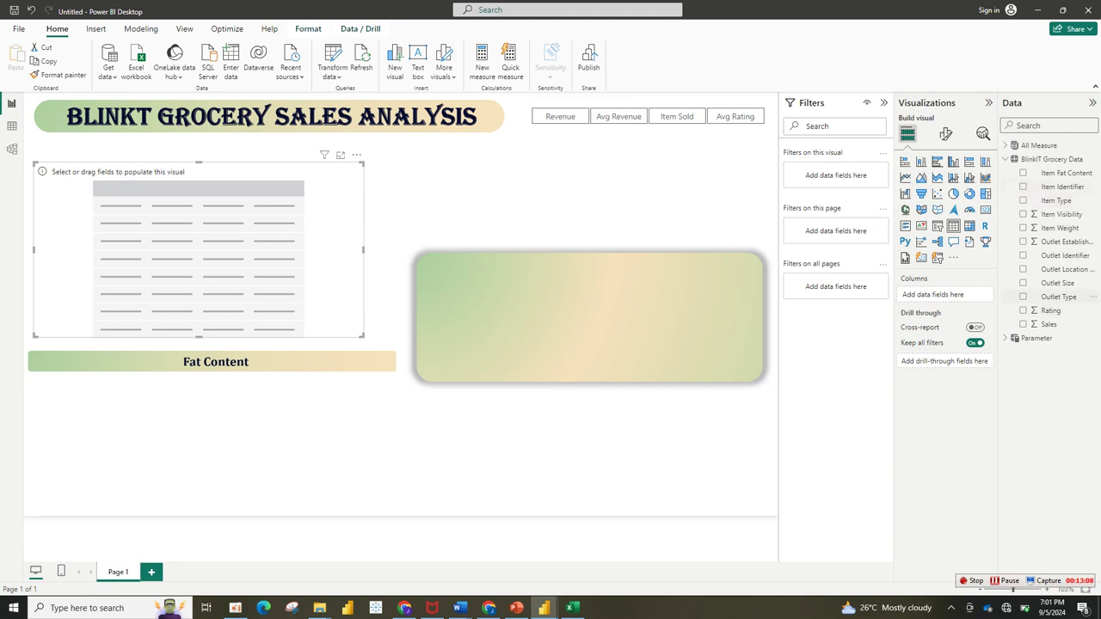
# Fill the table with Item Type, Revenue, Item Sold, Avg Revenue and Avg Rating as columns in that order.
pyautogui.moveTo(1056, 201); pyautogui.dragTo(955, 295)
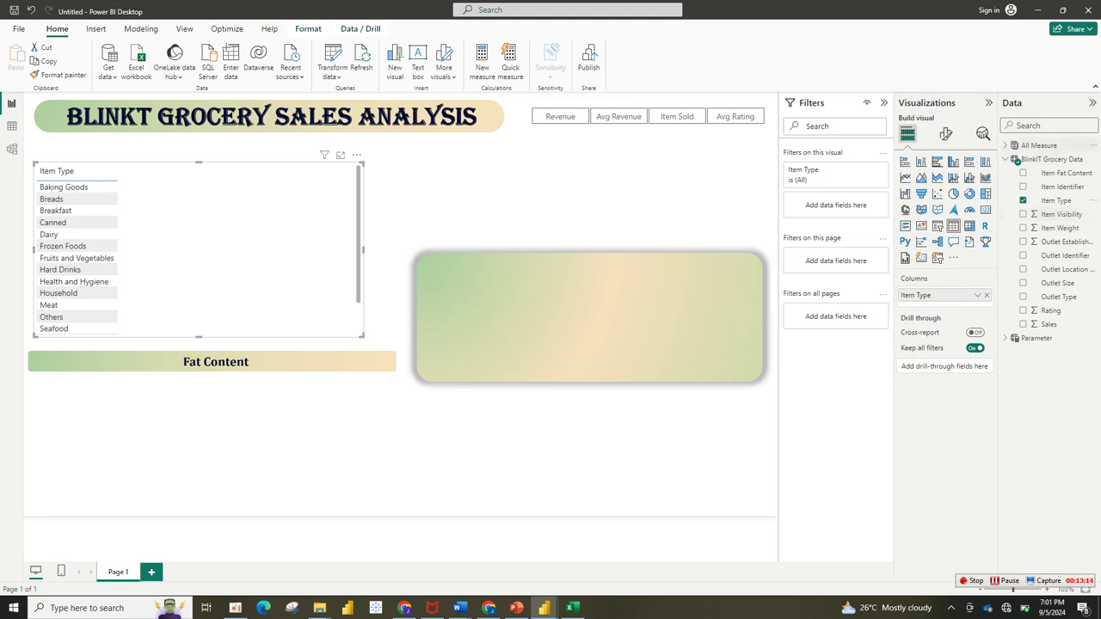
pyautogui.click(1005, 145)
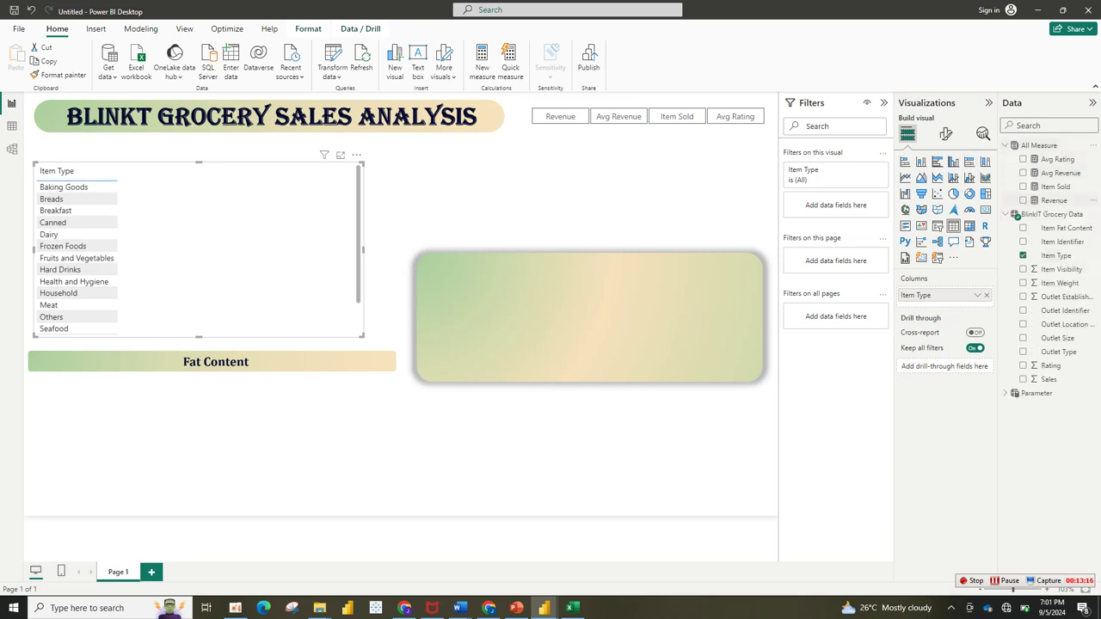
pyautogui.click(1054, 201)
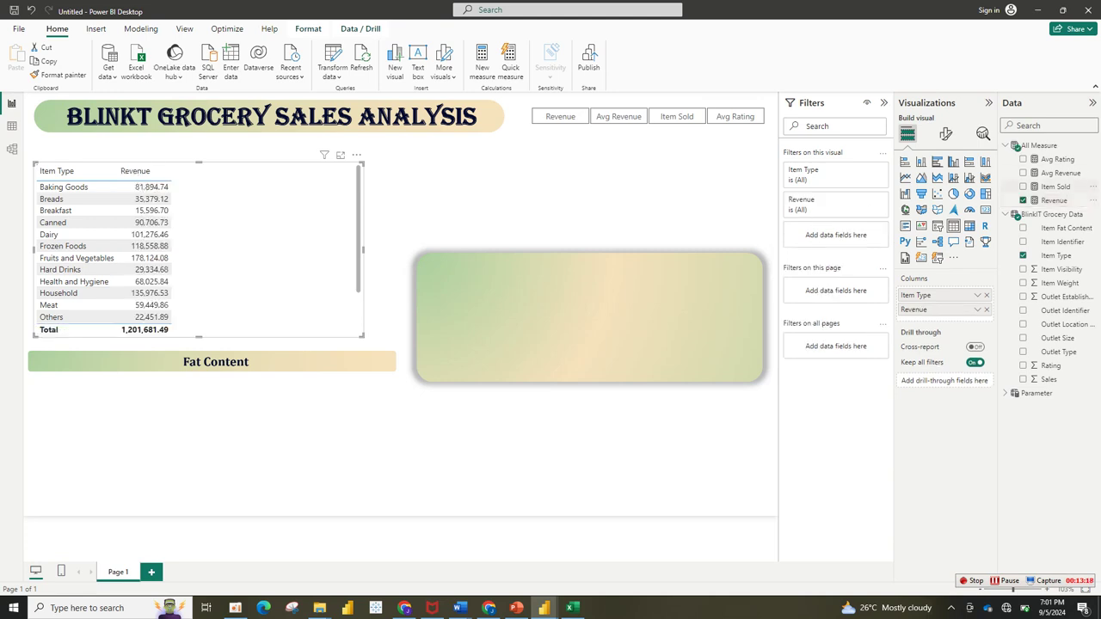
pyautogui.click(1055, 186)
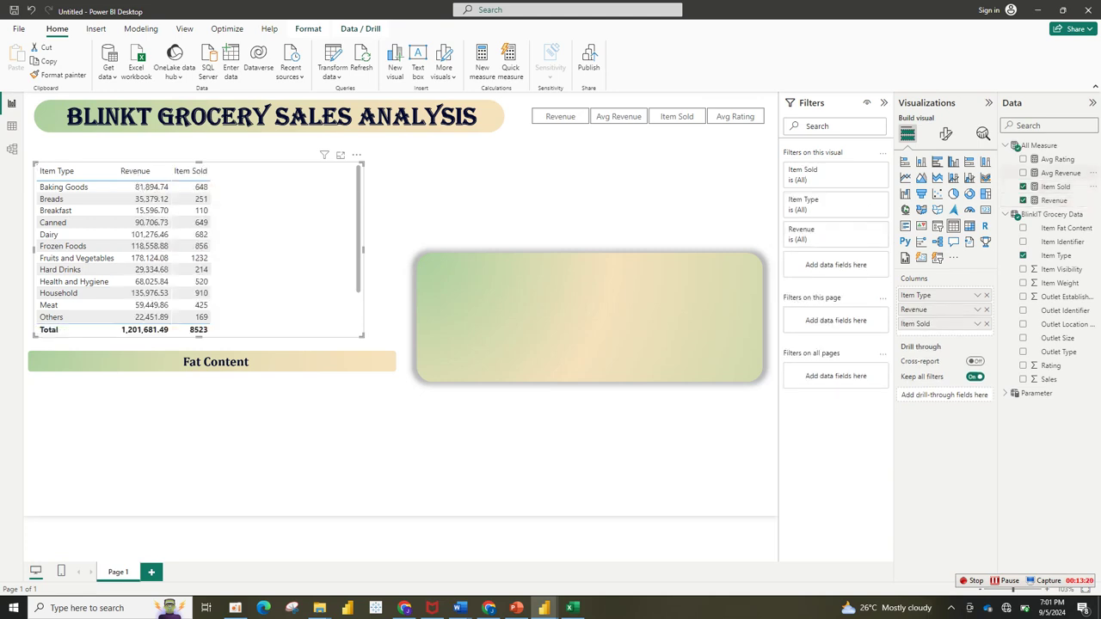
pyautogui.click(1061, 173)
pyautogui.click(1057, 160)
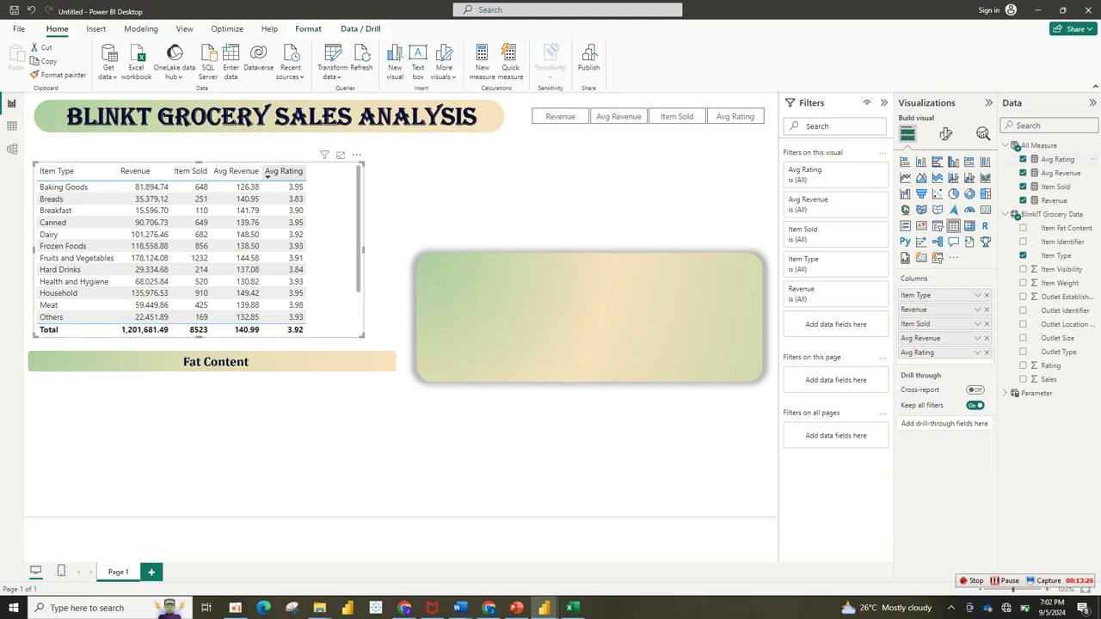
# Widen the table's Avg Rating column and adjust the Avg Revenue column so all columns fit inside the visual.
pyautogui.moveTo(306, 171); pyautogui.dragTo(340, 171)
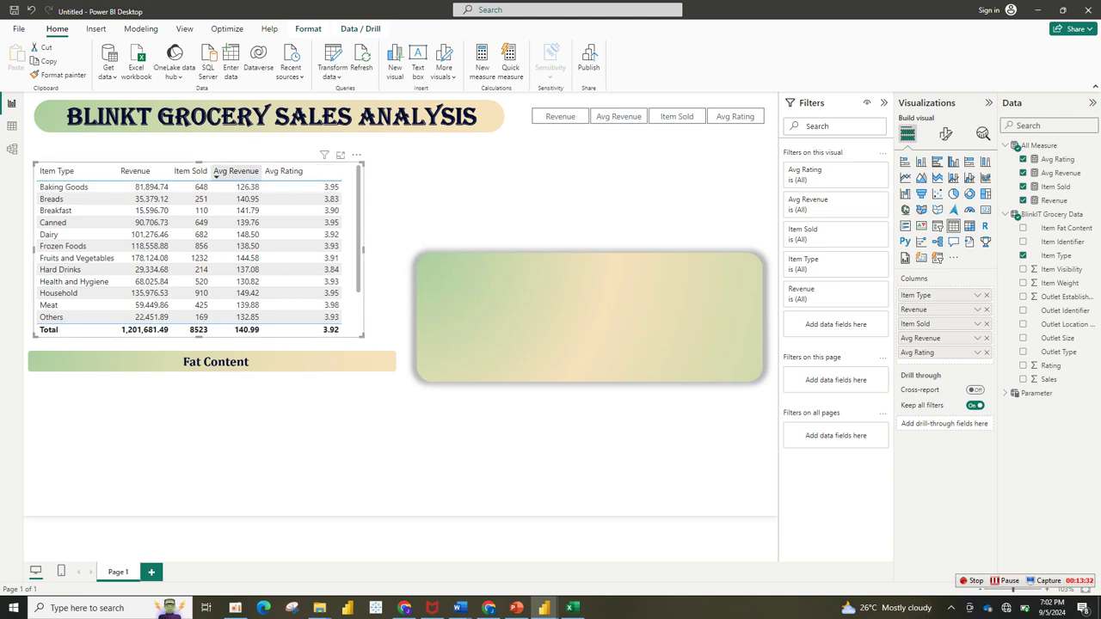
pyautogui.moveTo(261, 172); pyautogui.dragTo(282, 172)
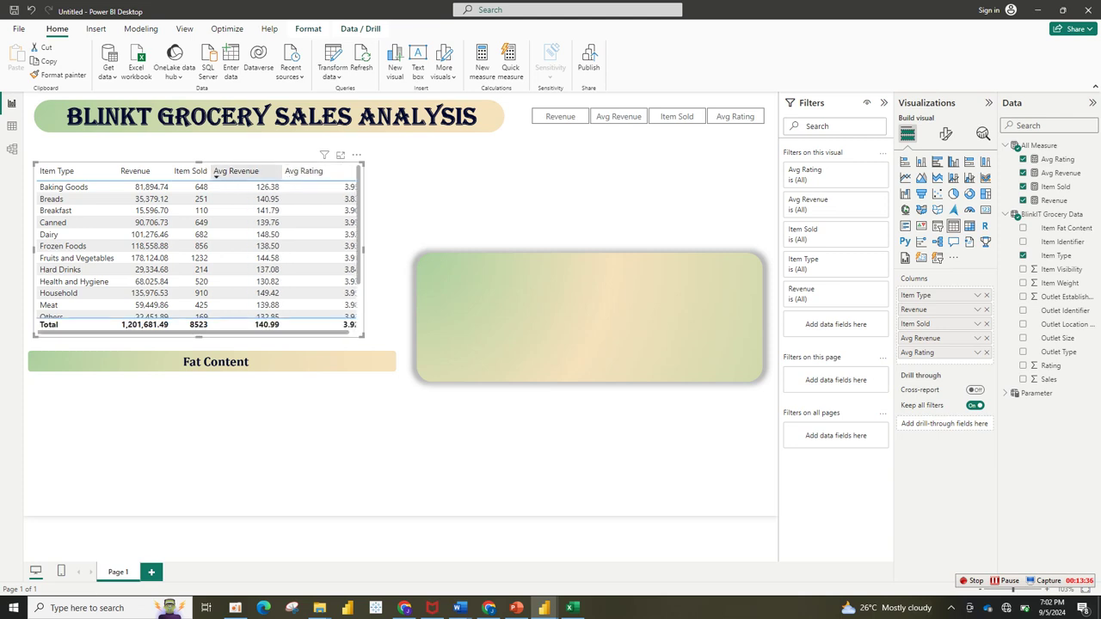
pyautogui.moveTo(281, 172); pyautogui.dragTo(263, 172)
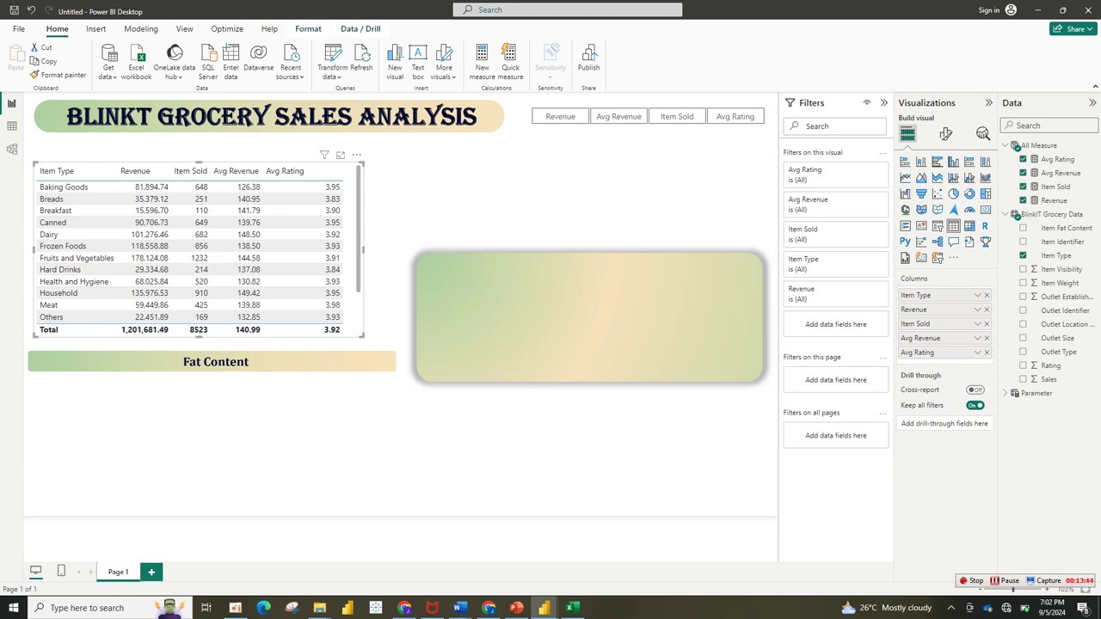
# Turn off the totals row in the item type table's formatting.
pyautogui.click(945, 134)
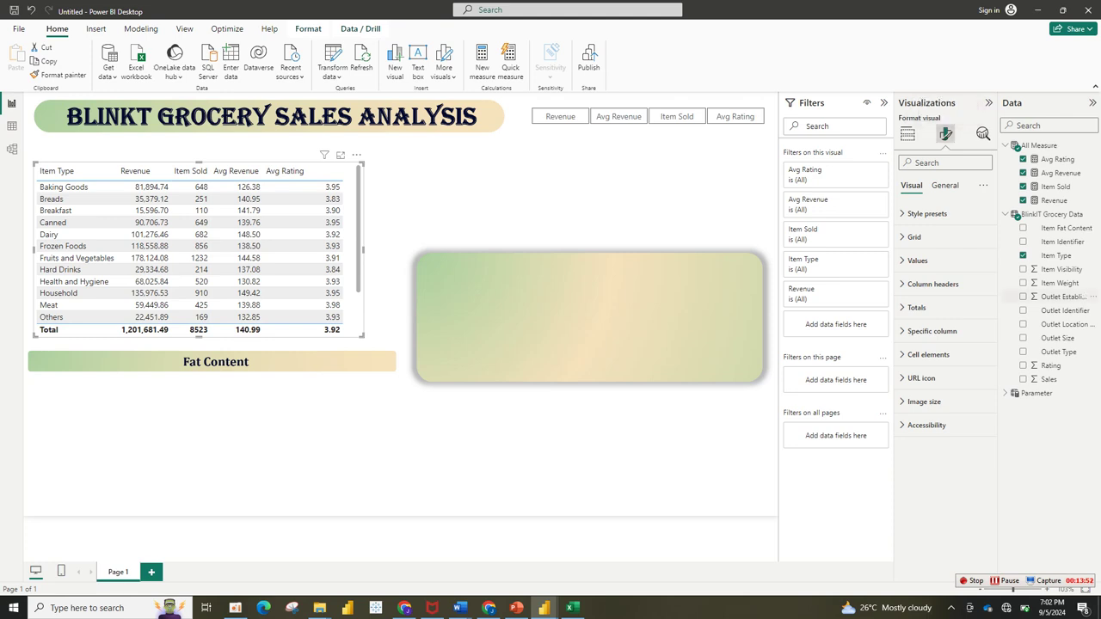
pyautogui.click(916, 307)
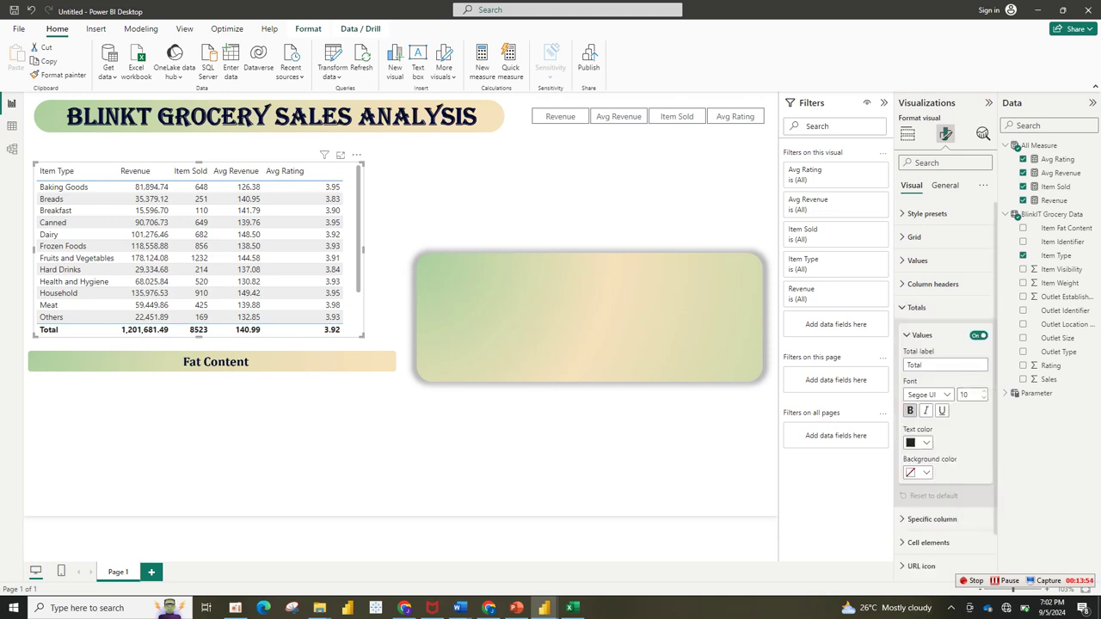
pyautogui.click(978, 335)
pyautogui.click(916, 307)
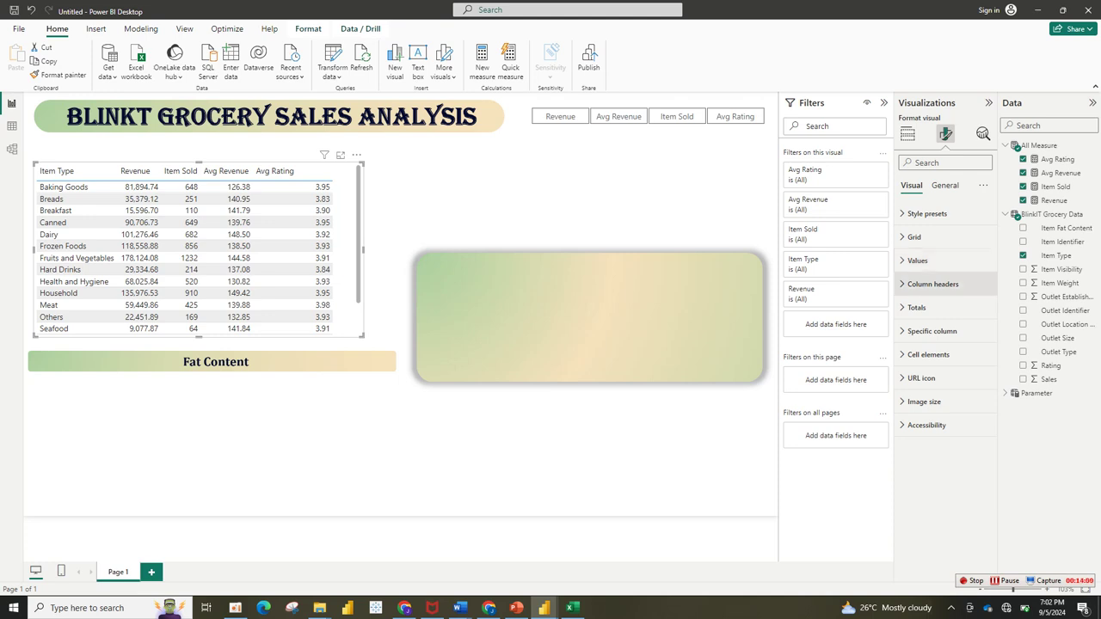
# Set the table's column header font to Cambria and make it bold.
pyautogui.click(934, 284)
pyautogui.click(934, 283)
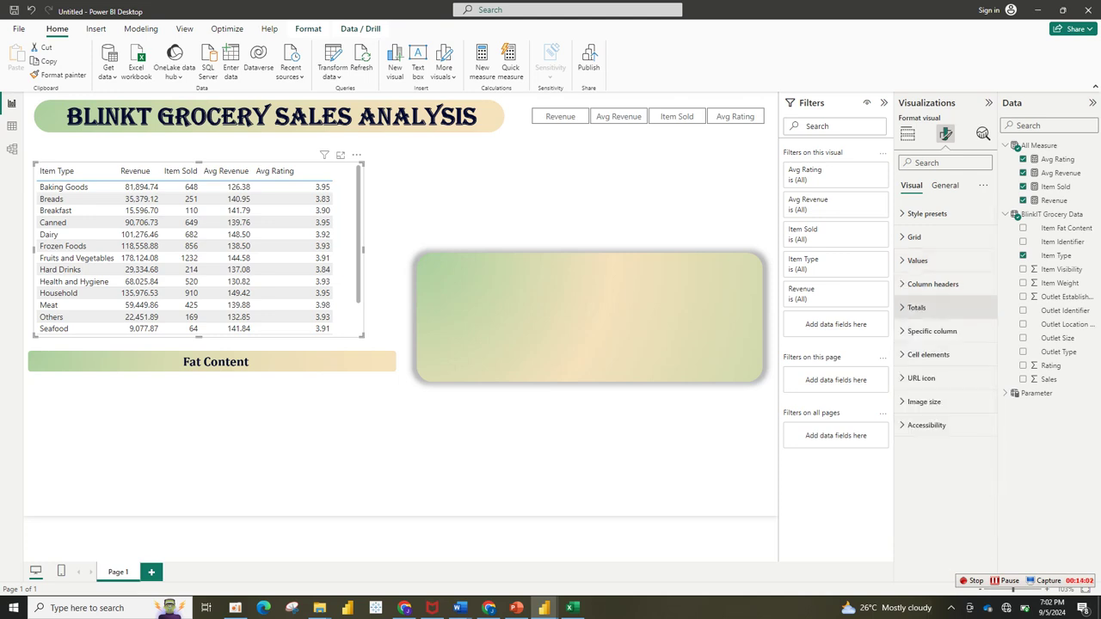
pyautogui.click(933, 283)
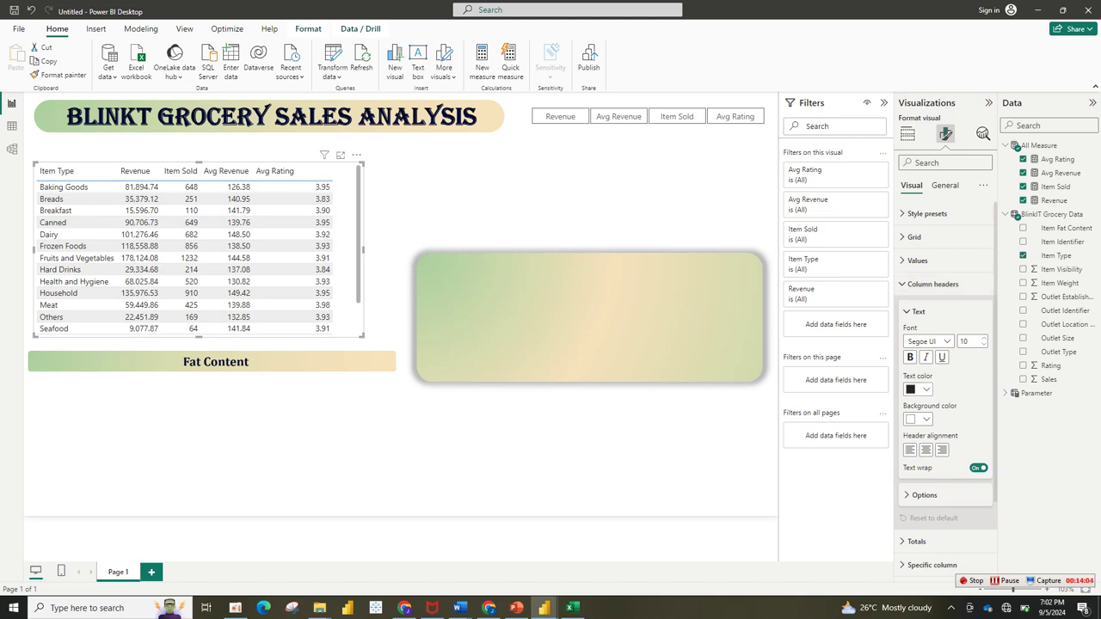
pyautogui.click(927, 342)
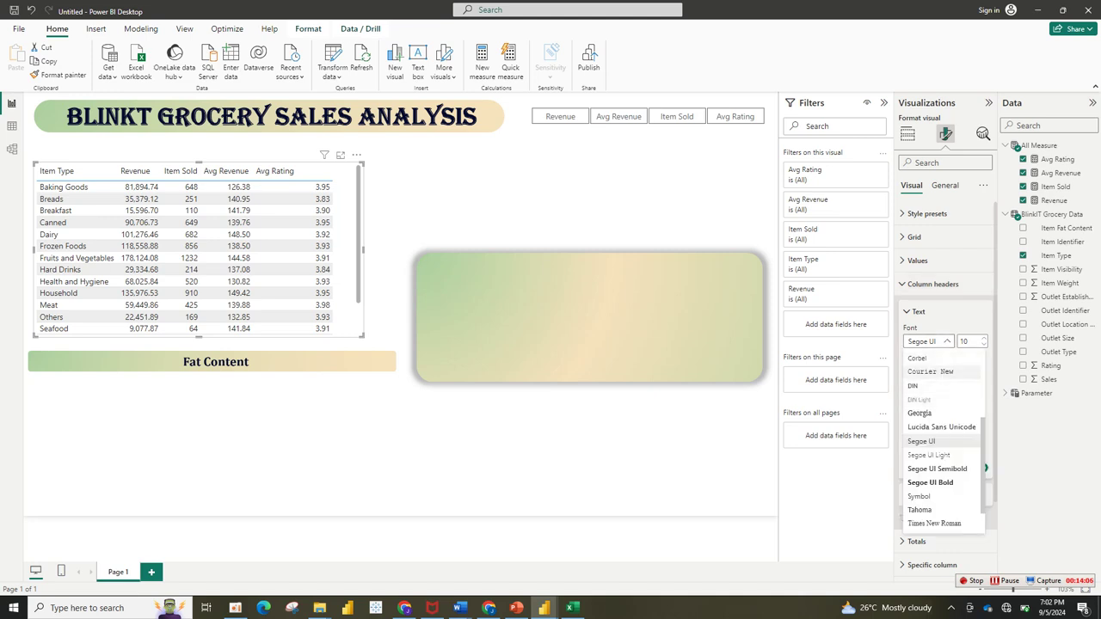
pyautogui.scroll(4, 942, 438)
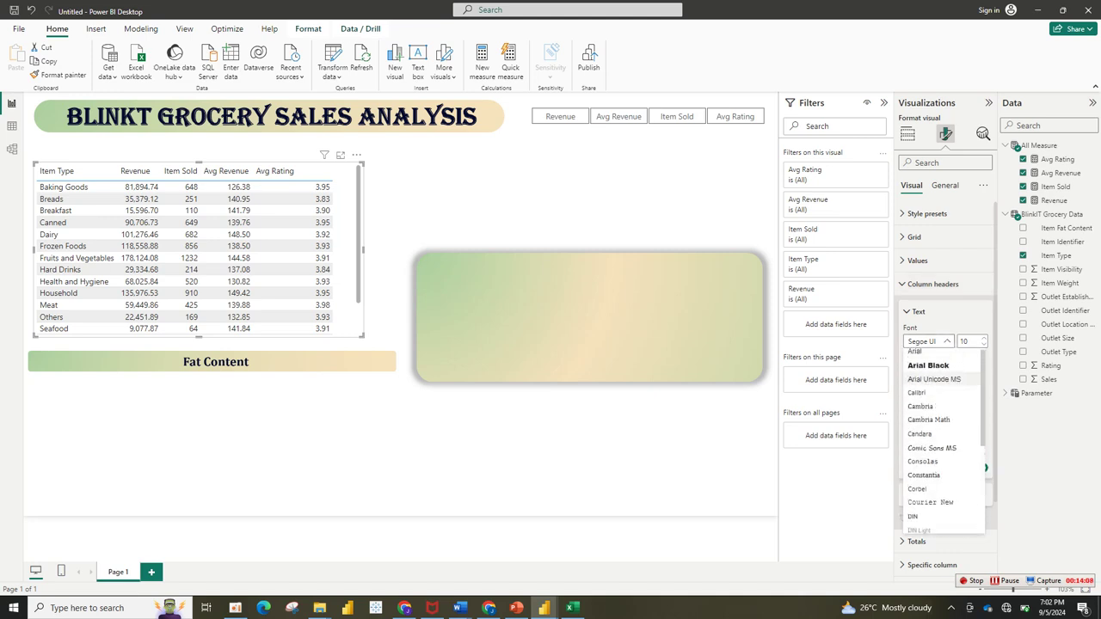
pyautogui.click(925, 433)
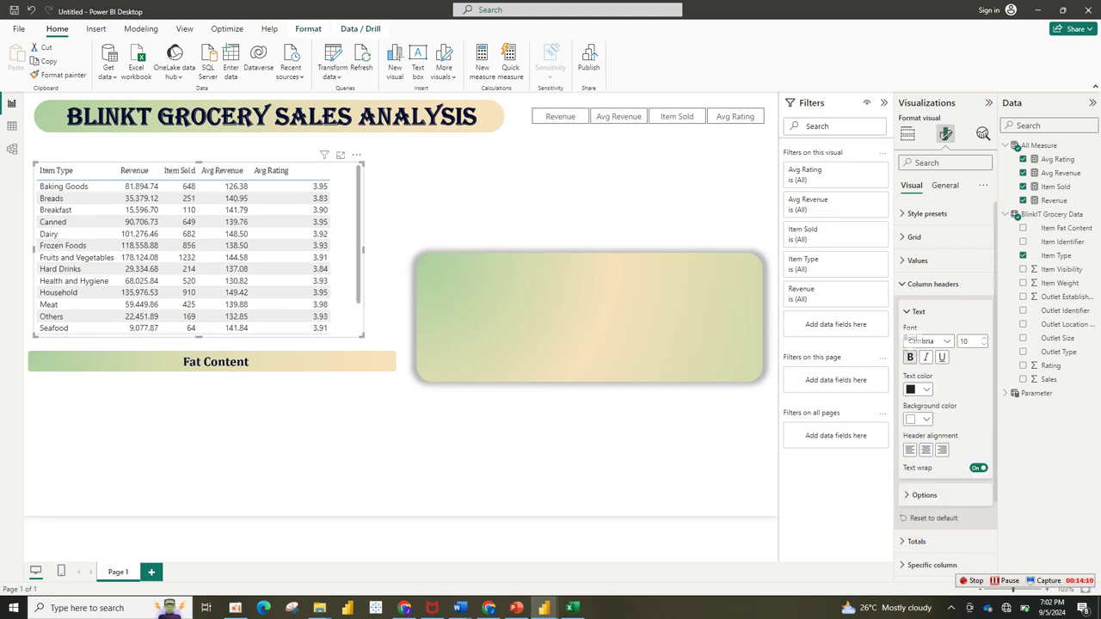
pyautogui.click(910, 356)
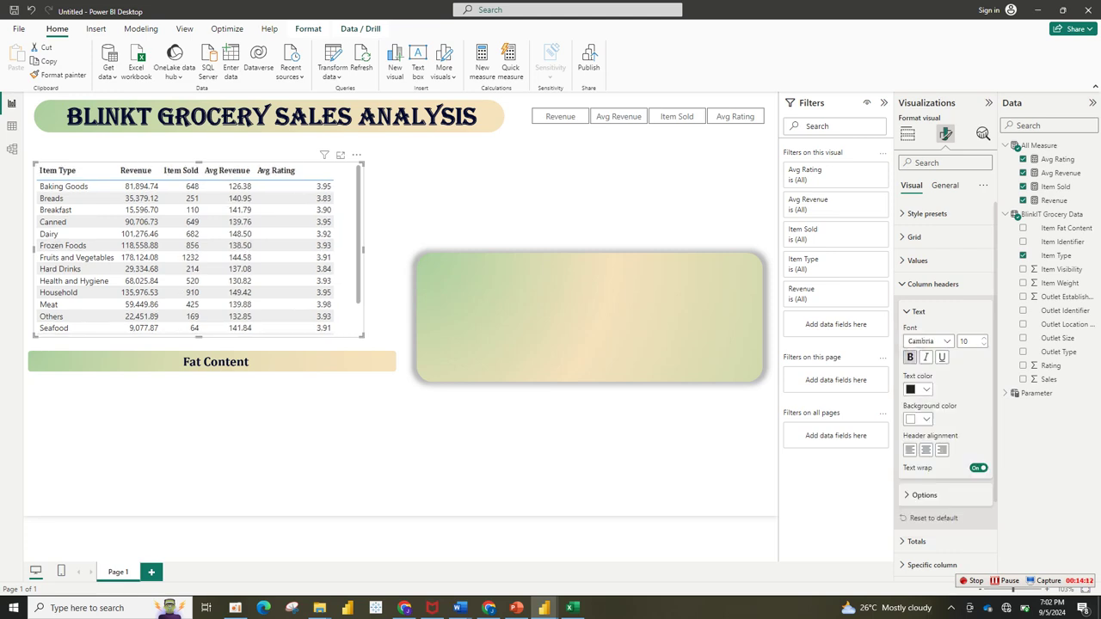
pyautogui.click(926, 389)
pyautogui.click(920, 392)
pyautogui.moveTo(544, 607)
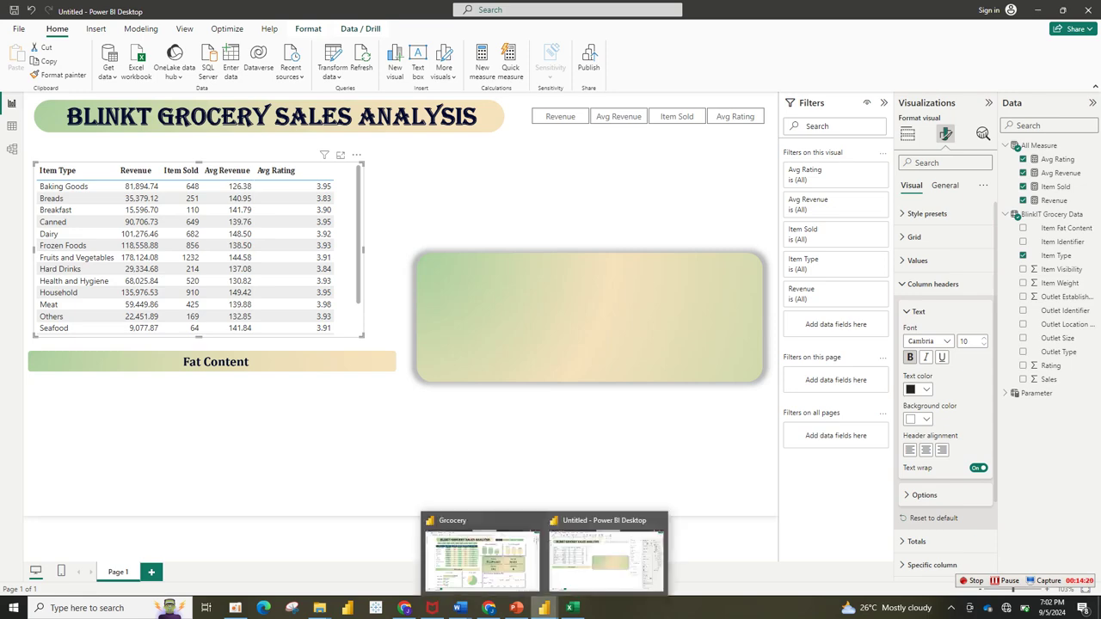
pyautogui.moveTo(534, 521)
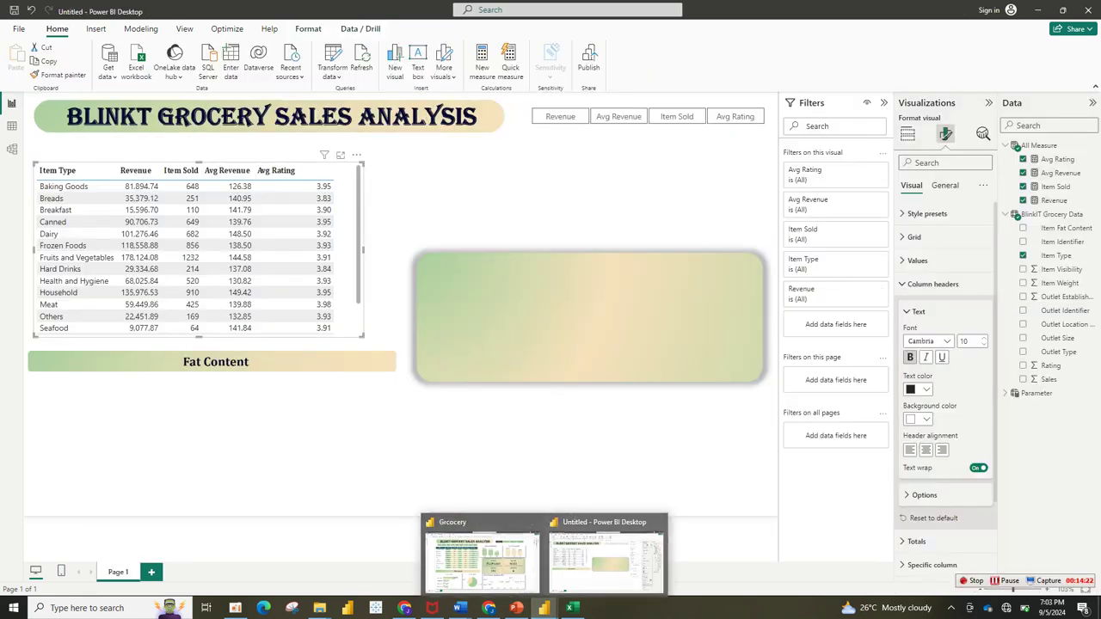
pyautogui.click(607, 559)
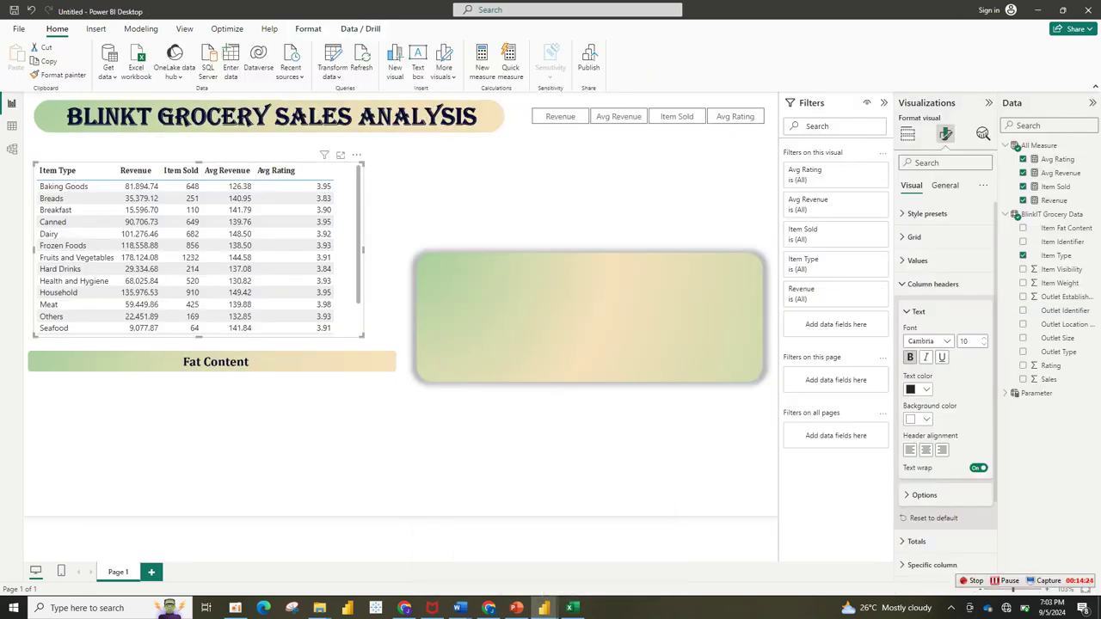
pyautogui.click(919, 419)
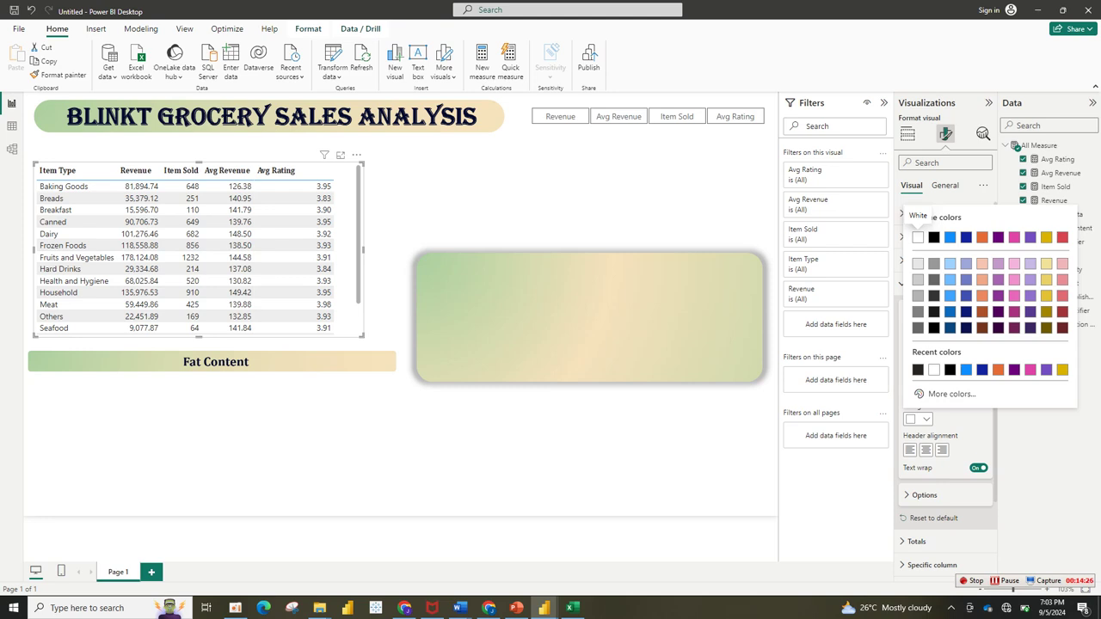
pyautogui.click(946, 394)
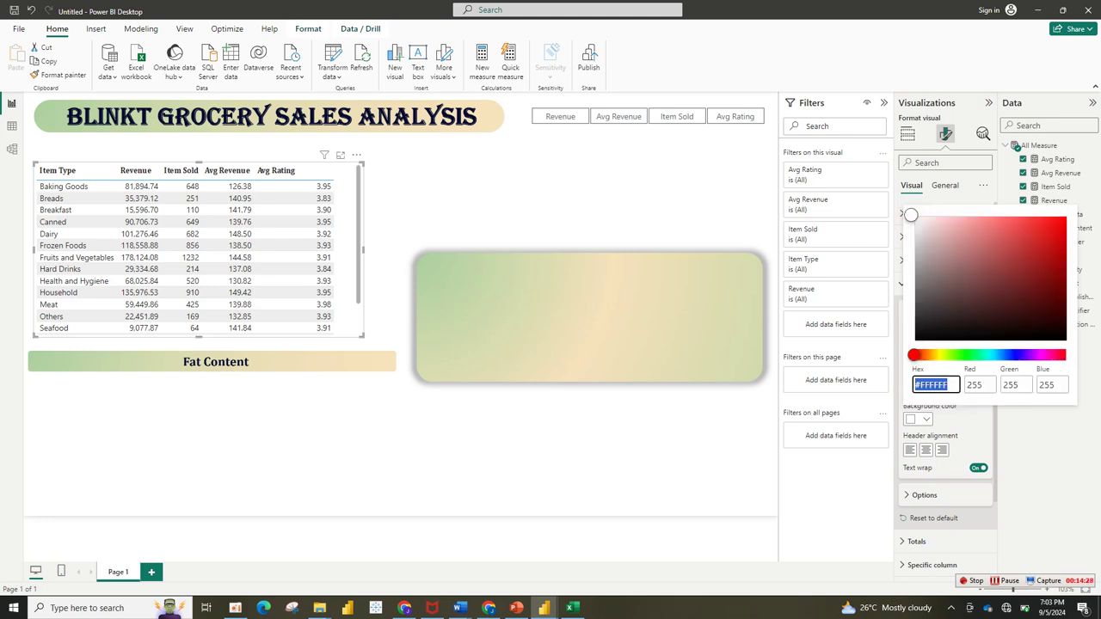
# Switch to the Grcocery report and copy the hex code #004753 from its table's column header background color.
pyautogui.moveTo(543, 607)
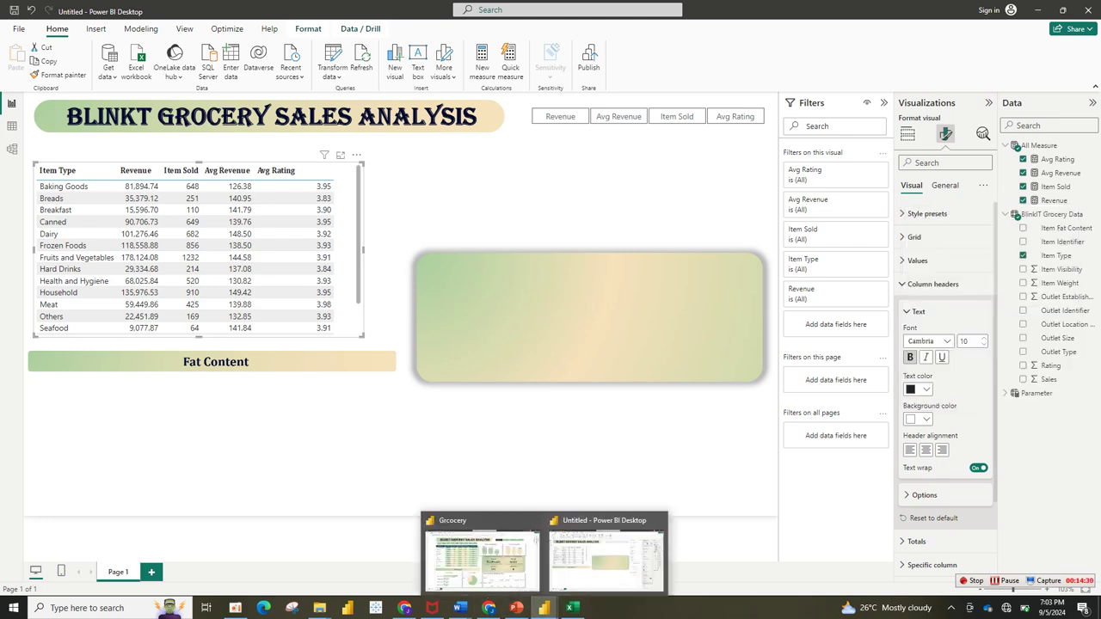
pyautogui.click(482, 557)
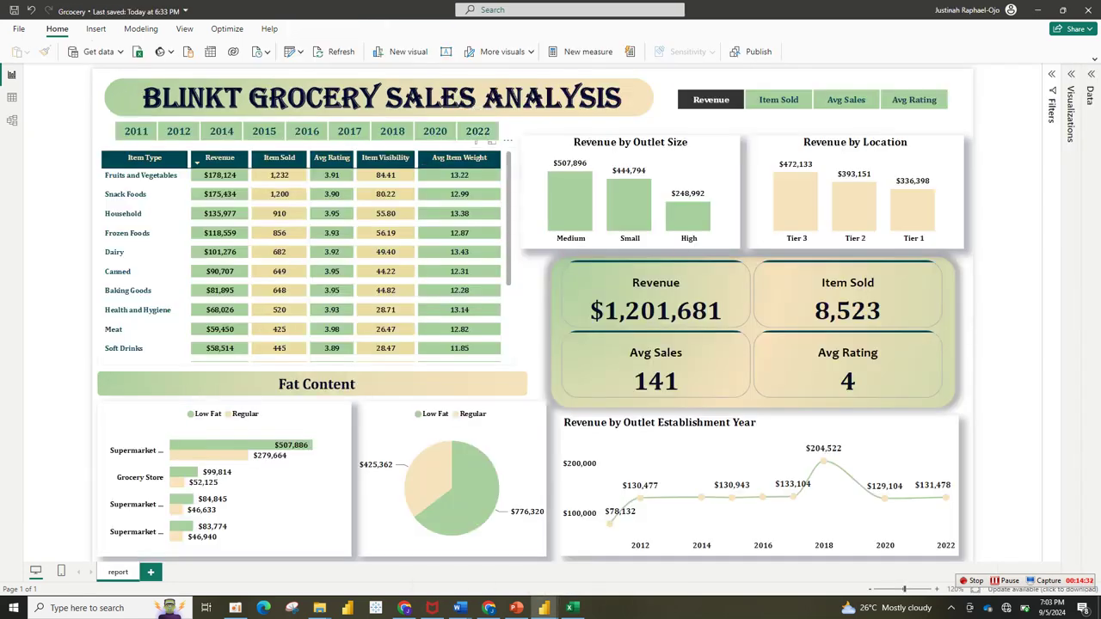
pyautogui.click(307, 258)
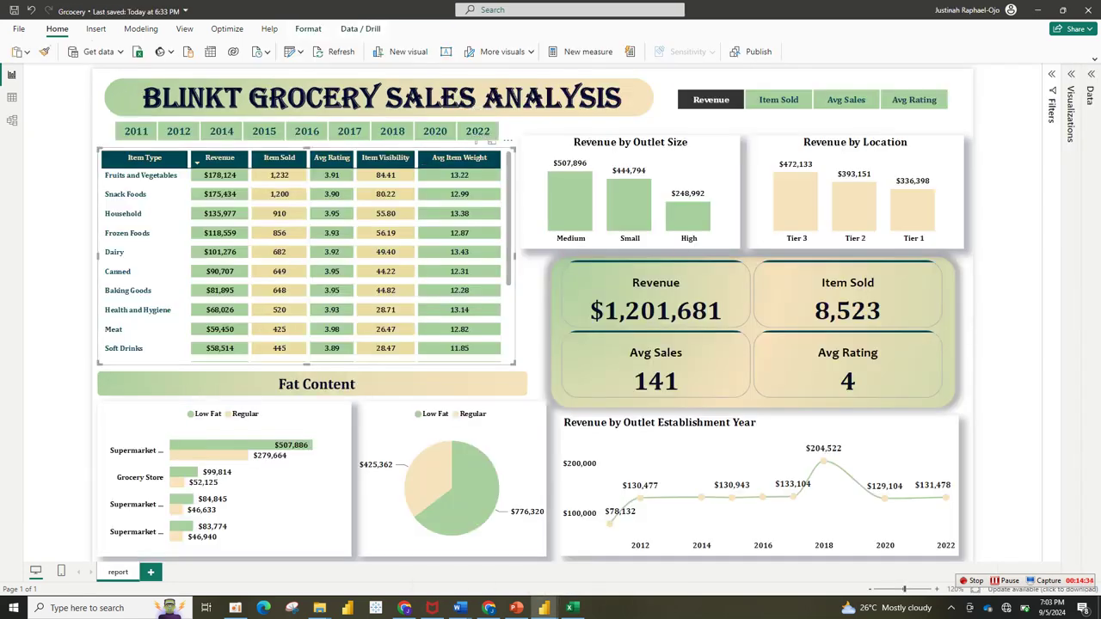
pyautogui.click(1071, 74)
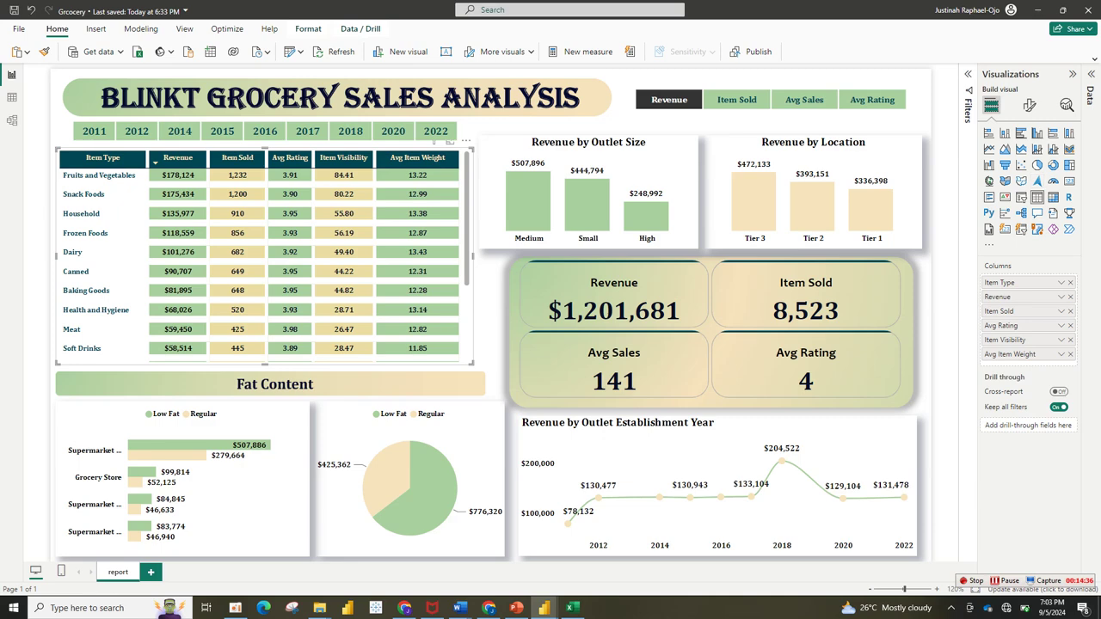
pyautogui.click(1028, 104)
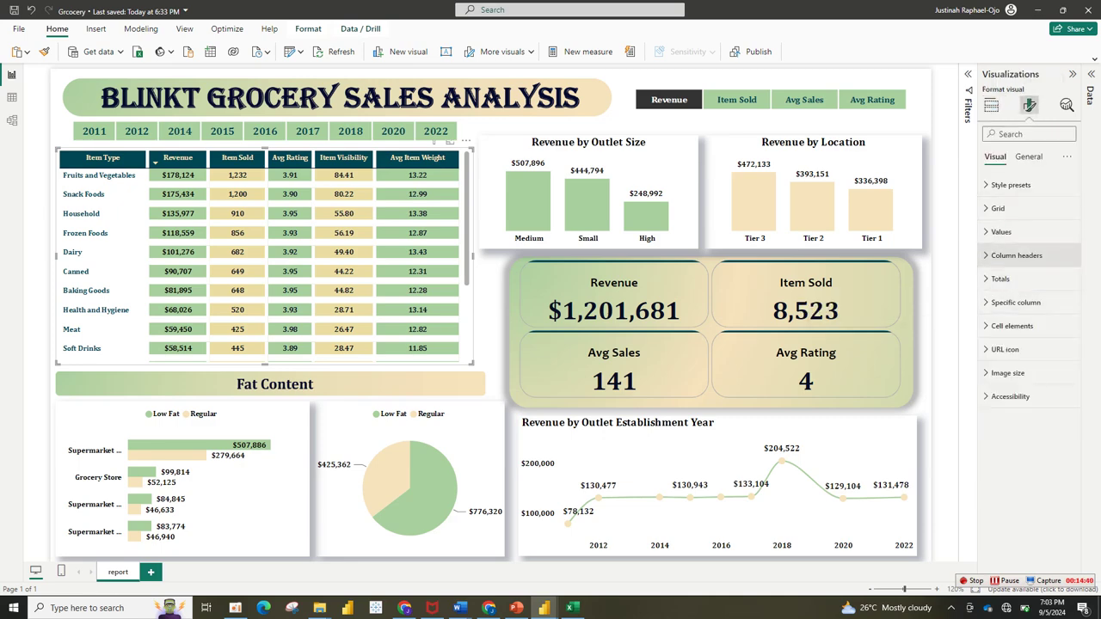
pyautogui.click(1017, 255)
pyautogui.click(1002, 391)
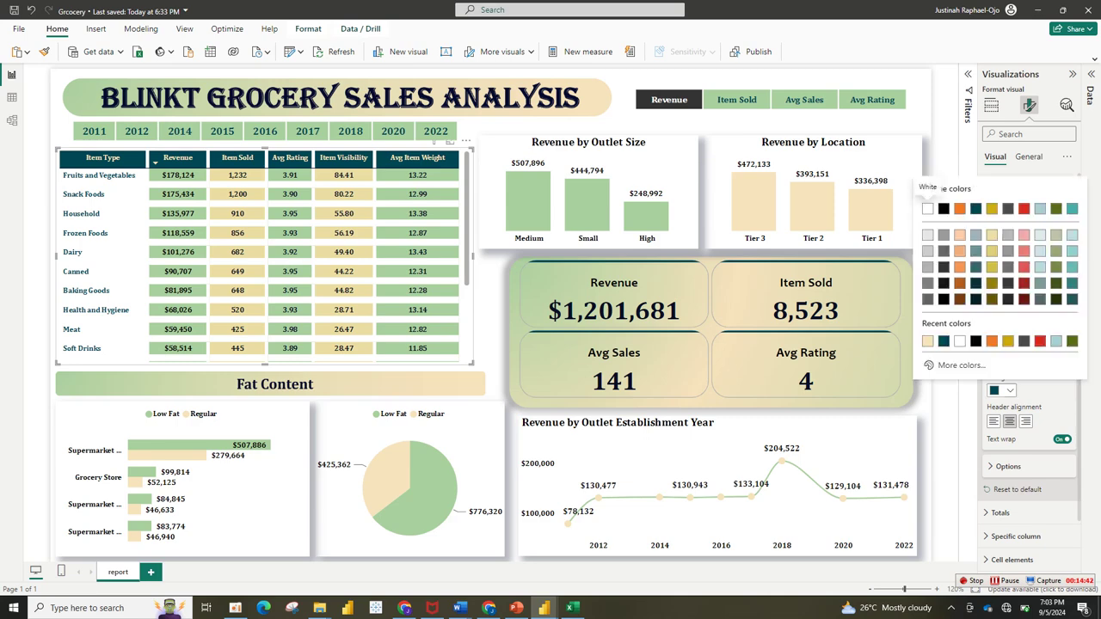
pyautogui.click(955, 365)
pyautogui.hotkey('ctrl', 'c')
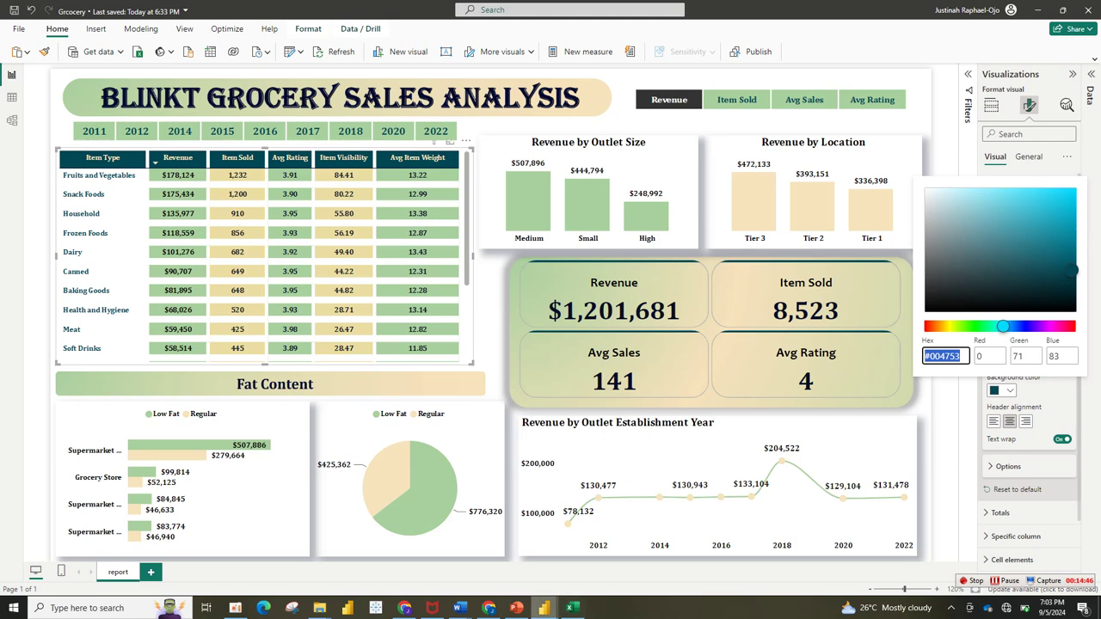
# Return to the untitled report and set the table's column header background color to #004753.
pyautogui.moveTo(543, 608)
pyautogui.click(611, 550)
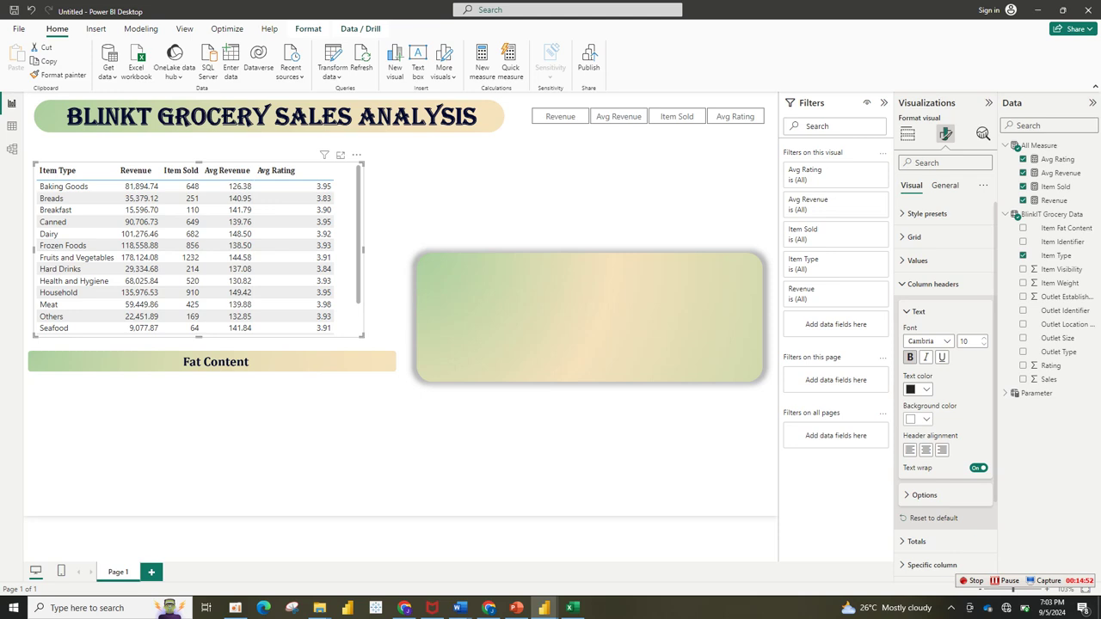
pyautogui.click(926, 420)
pyautogui.click(951, 394)
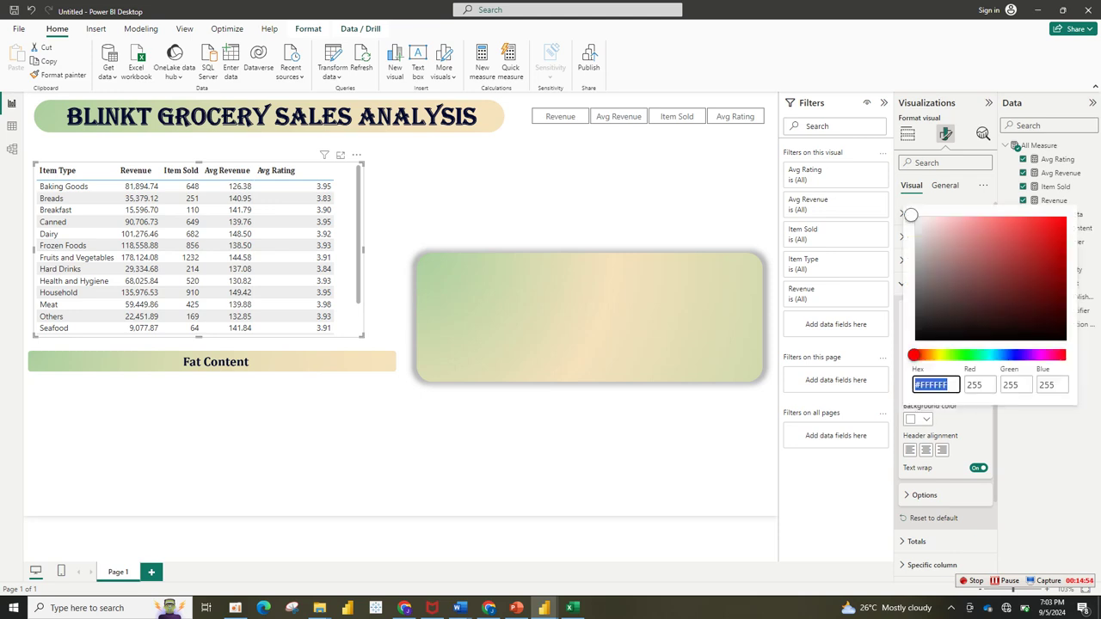
pyautogui.hotkey('ctrl', 'v')
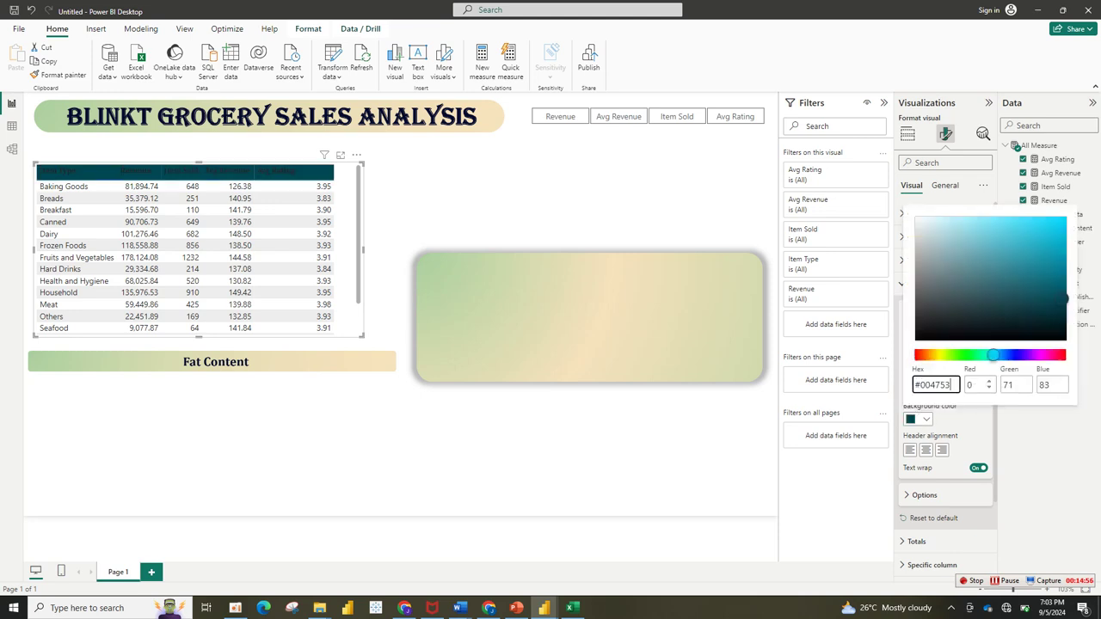
pyautogui.press('Return')
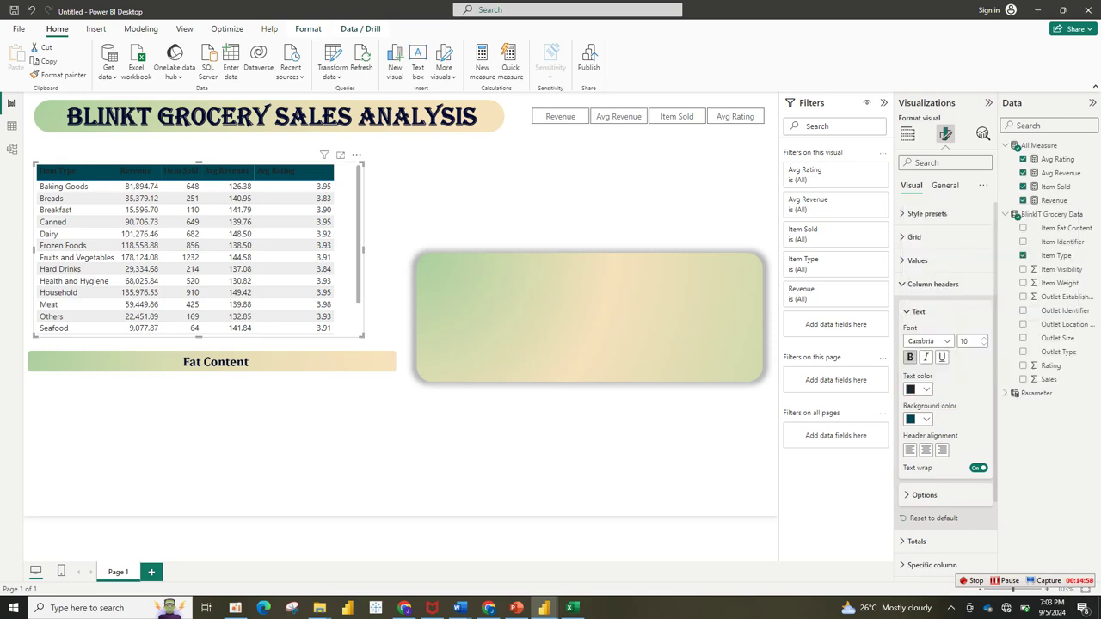
# Switch to the Grcocery report and copy the hex code #F6E2BC from its table's column header text color.
pyautogui.click(919, 389)
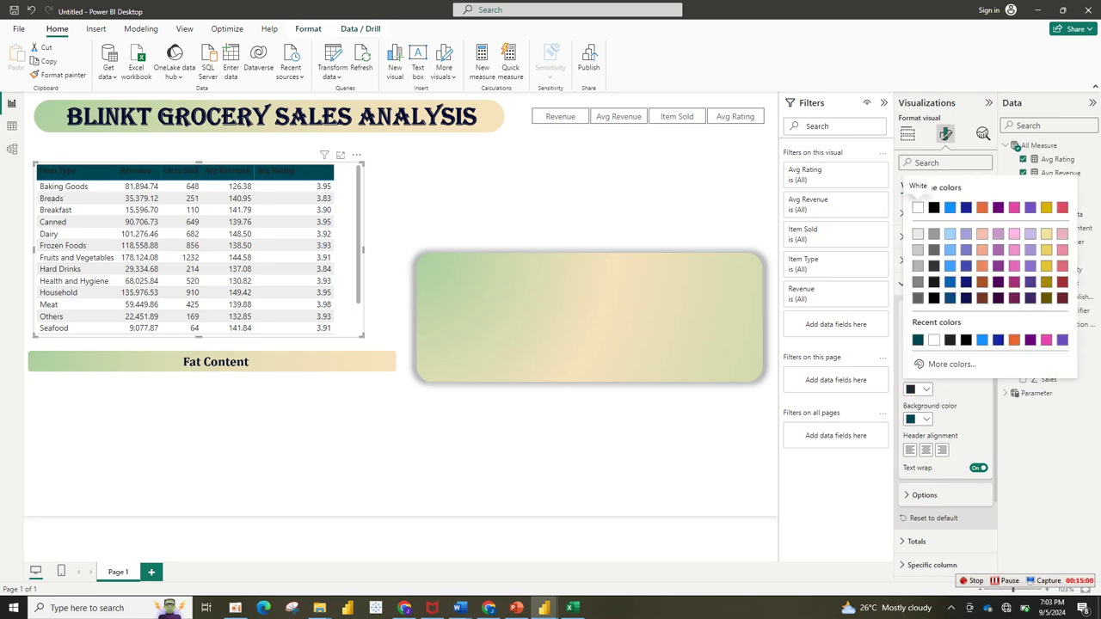
pyautogui.moveTo(544, 608)
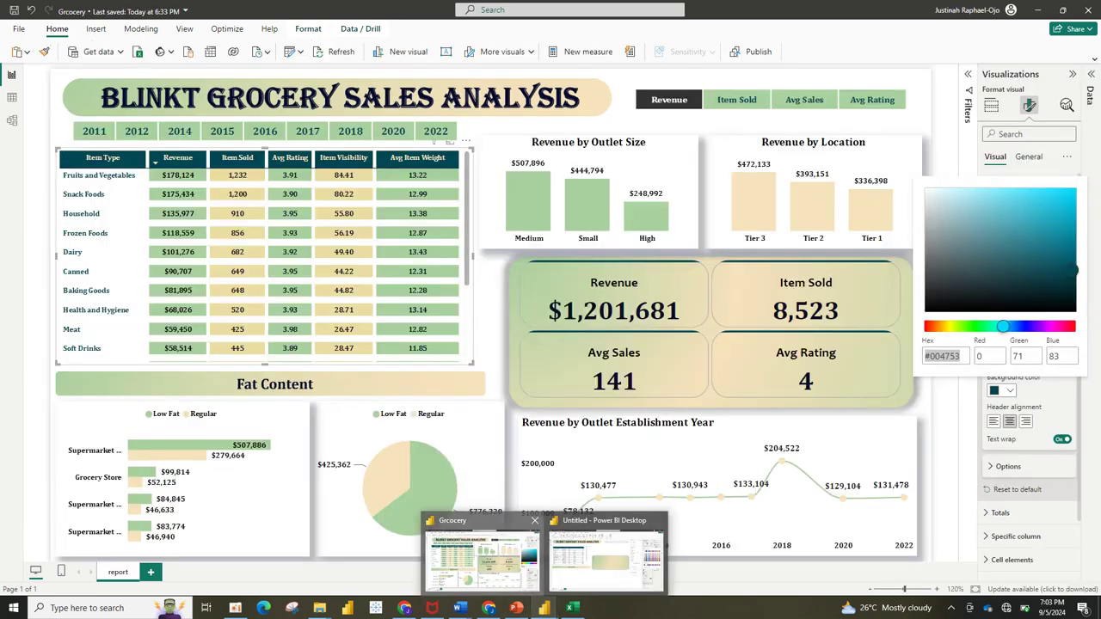
pyautogui.click(479, 560)
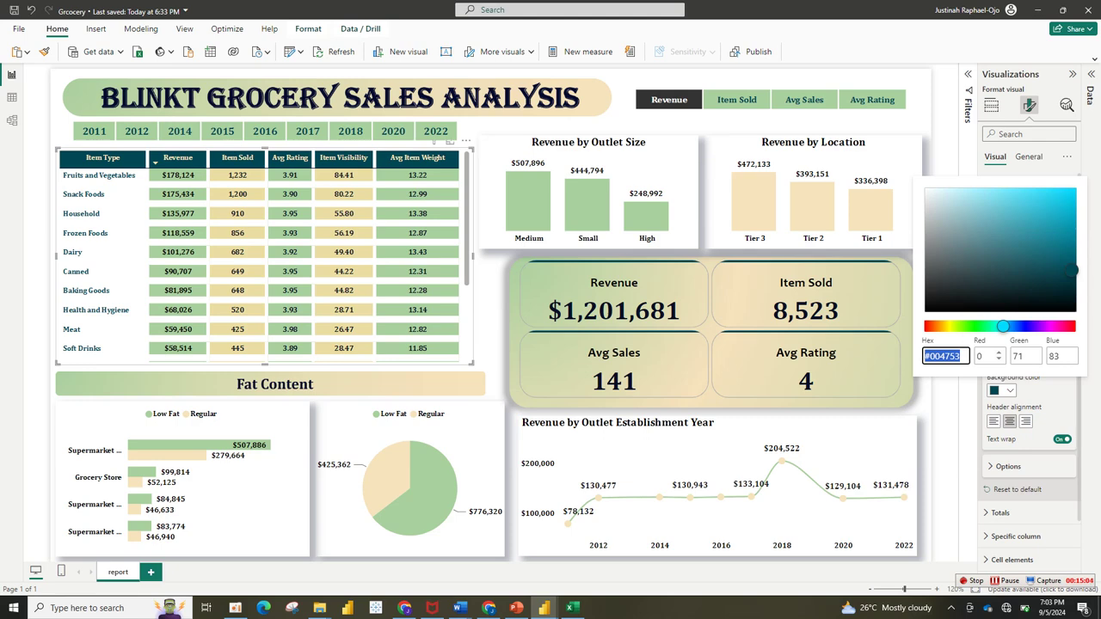
pyautogui.click(1042, 392)
pyautogui.click(1004, 361)
pyautogui.press('Escape')
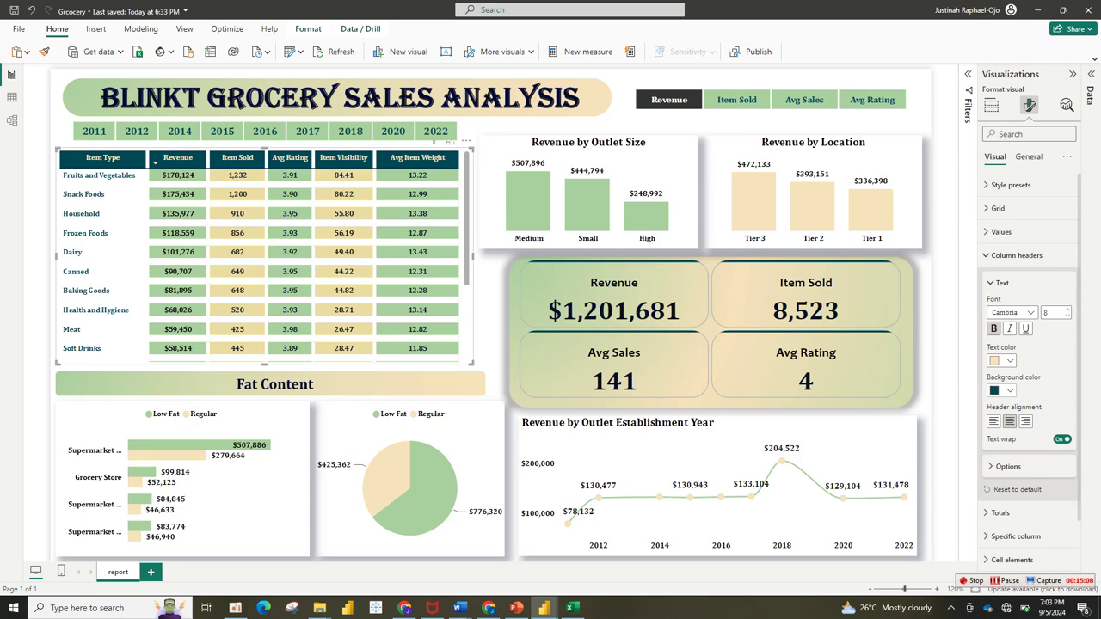
pyautogui.click(1002, 360)
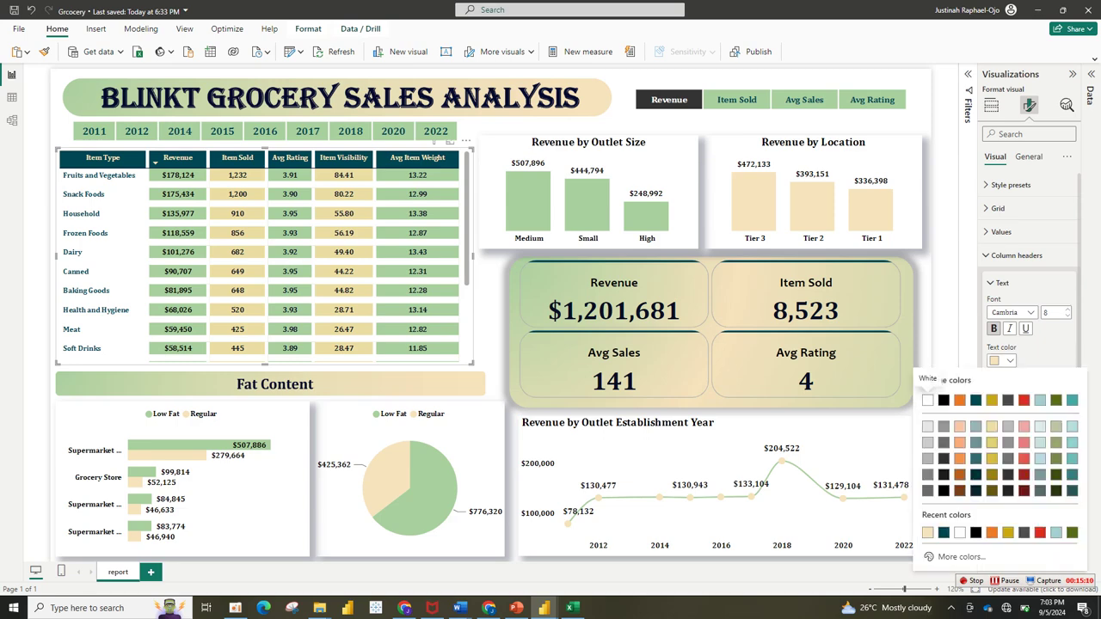
pyautogui.click(1002, 360)
pyautogui.click(1002, 361)
pyautogui.click(960, 556)
pyautogui.hotkey('ctrl', 'c')
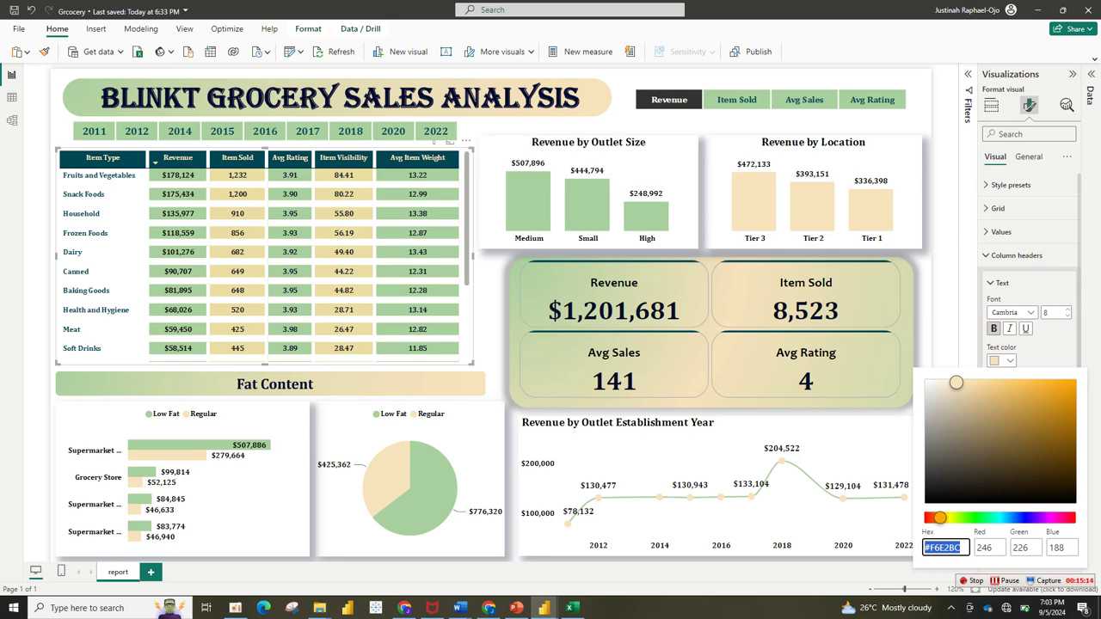
# Return to the untitled report and set the table's column header text color to #F6E2BC.
pyautogui.moveTo(543, 607)
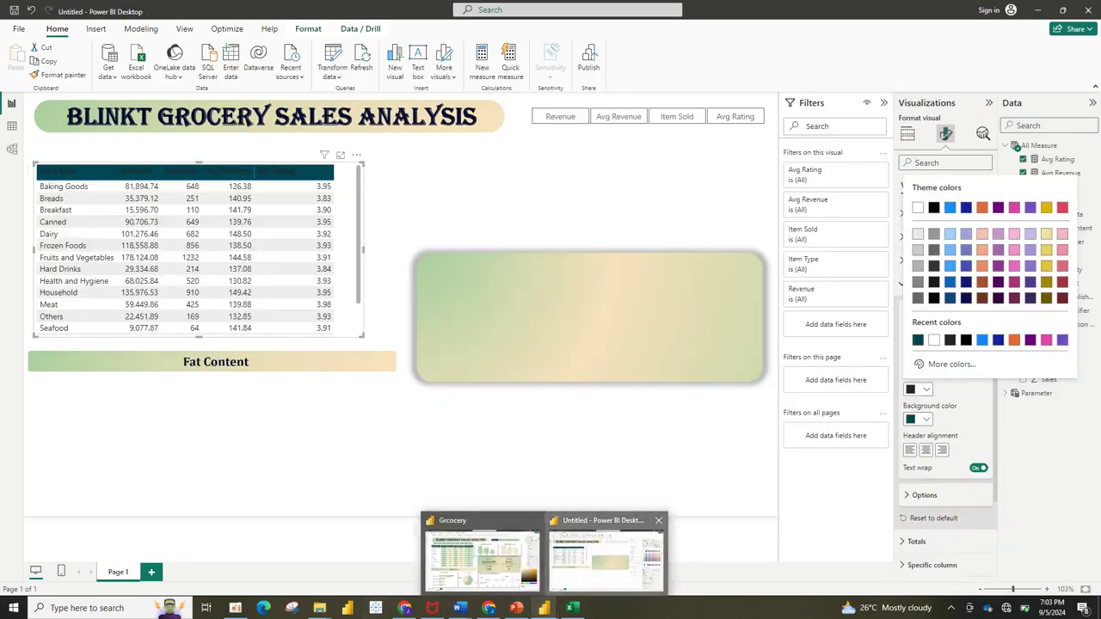
pyautogui.click(606, 557)
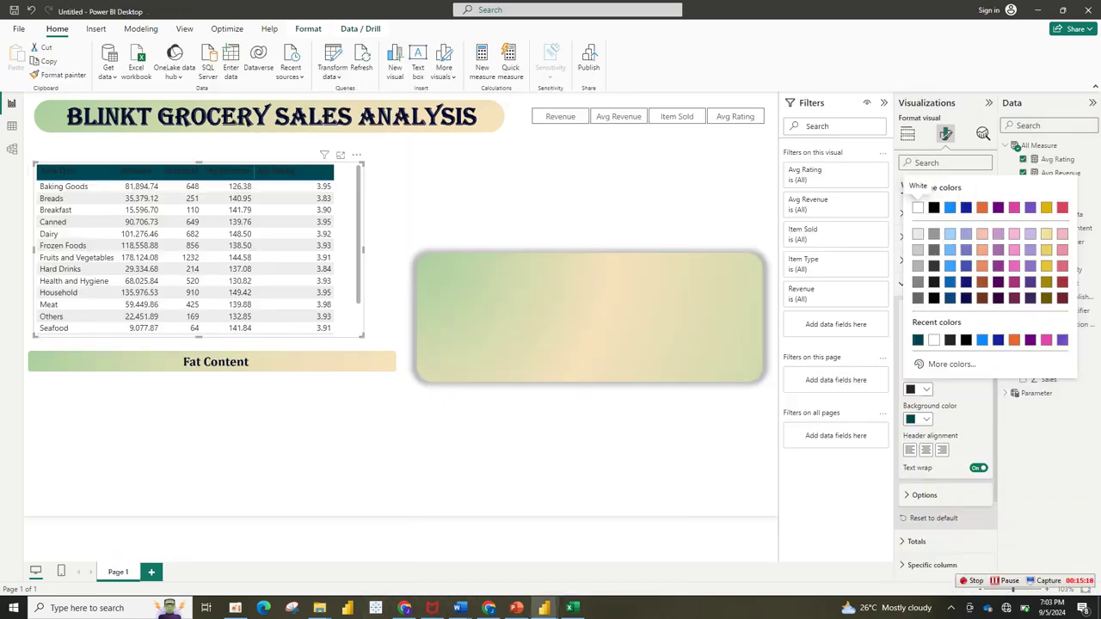
pyautogui.click(918, 207)
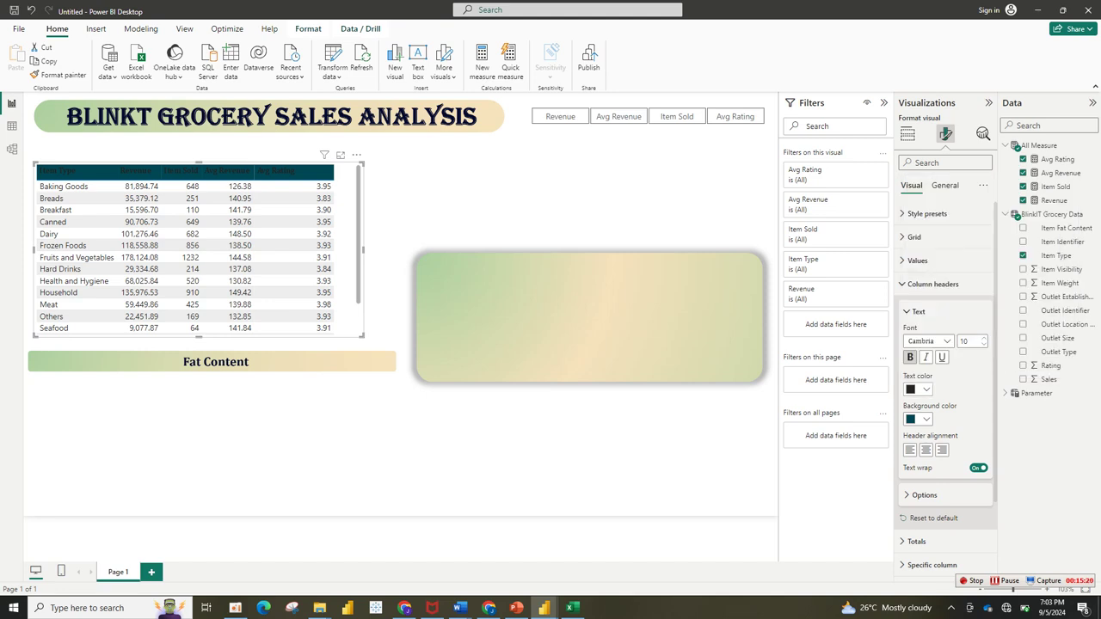
pyautogui.click(926, 389)
pyautogui.click(939, 364)
pyautogui.hotkey('ctrl', 'v')
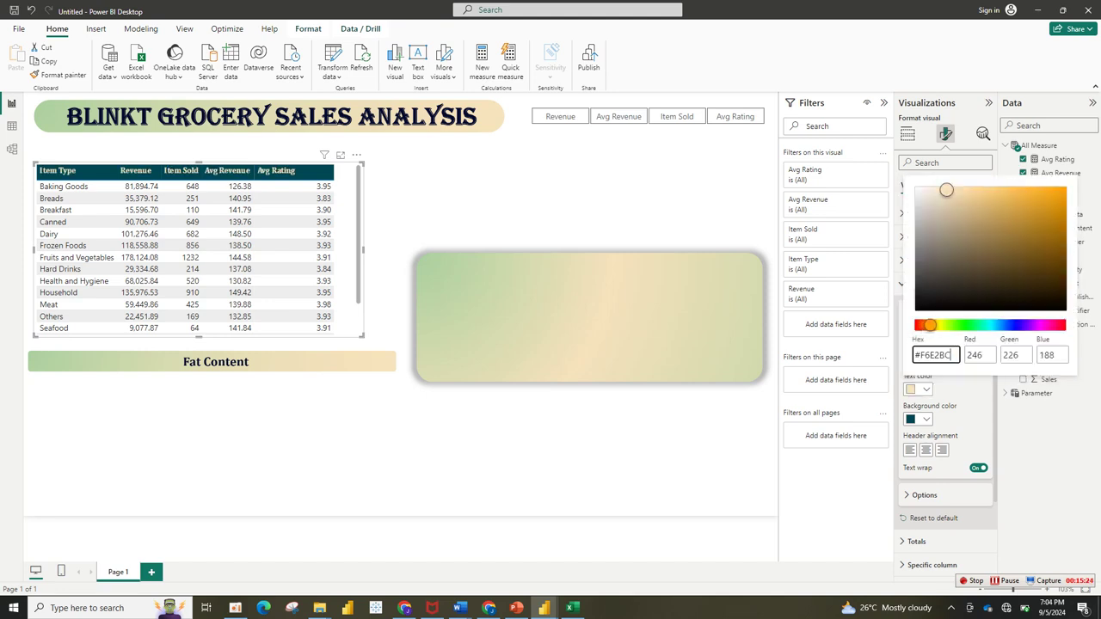
# Confirm the header text color and center-align the table's column headers.
pyautogui.press('Return')
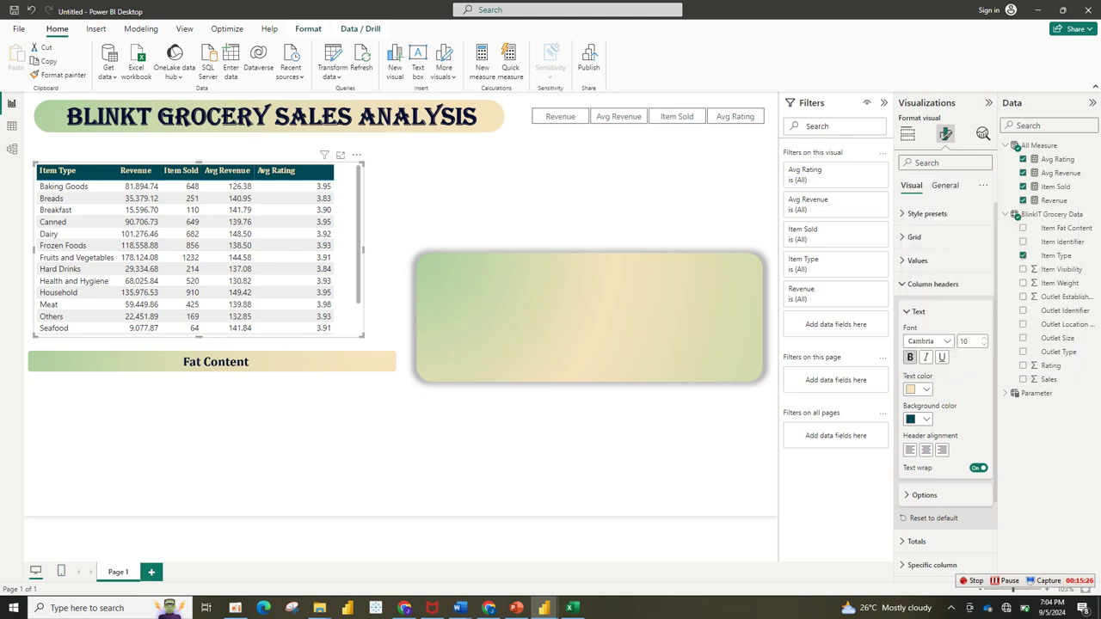
pyautogui.click(925, 450)
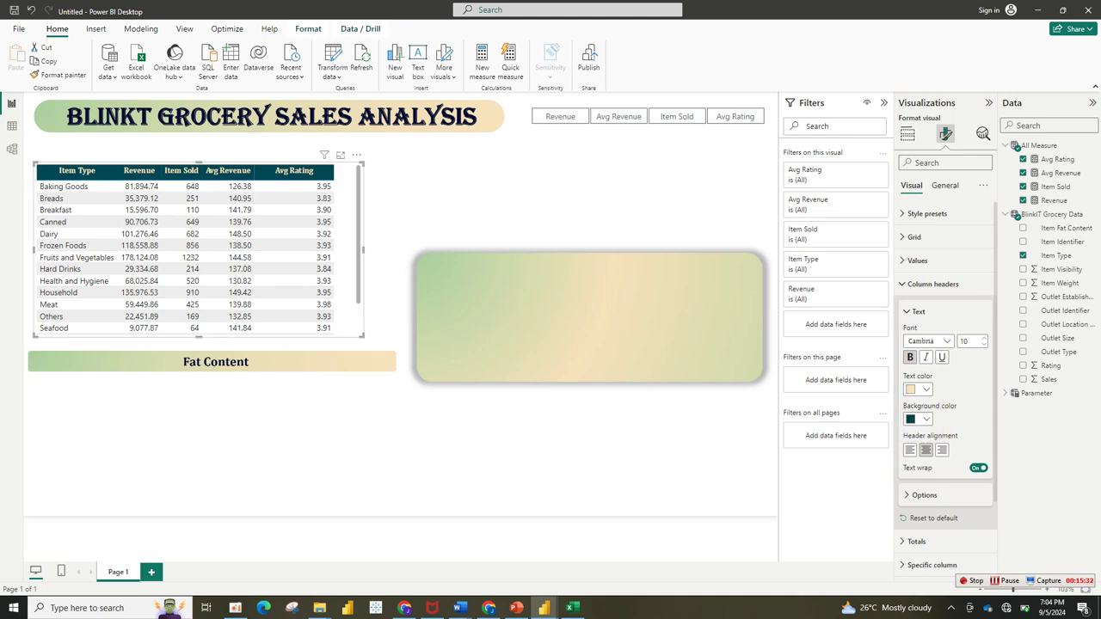
pyautogui.click(917, 311)
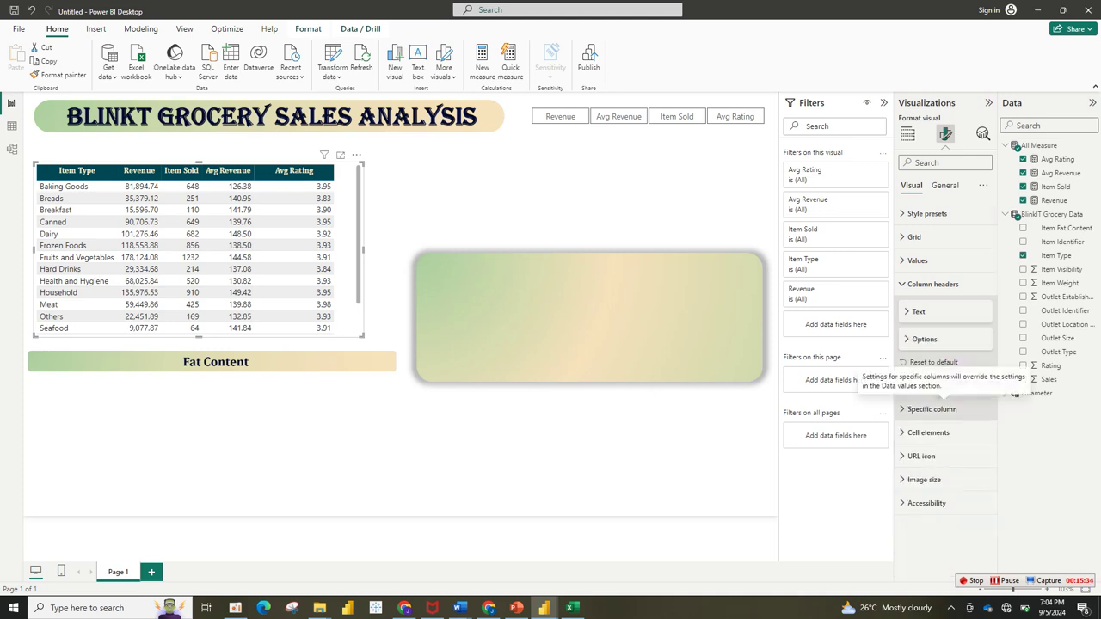
# Set the text color of the Item Type column's values to dark teal #004753.
pyautogui.click(931, 408)
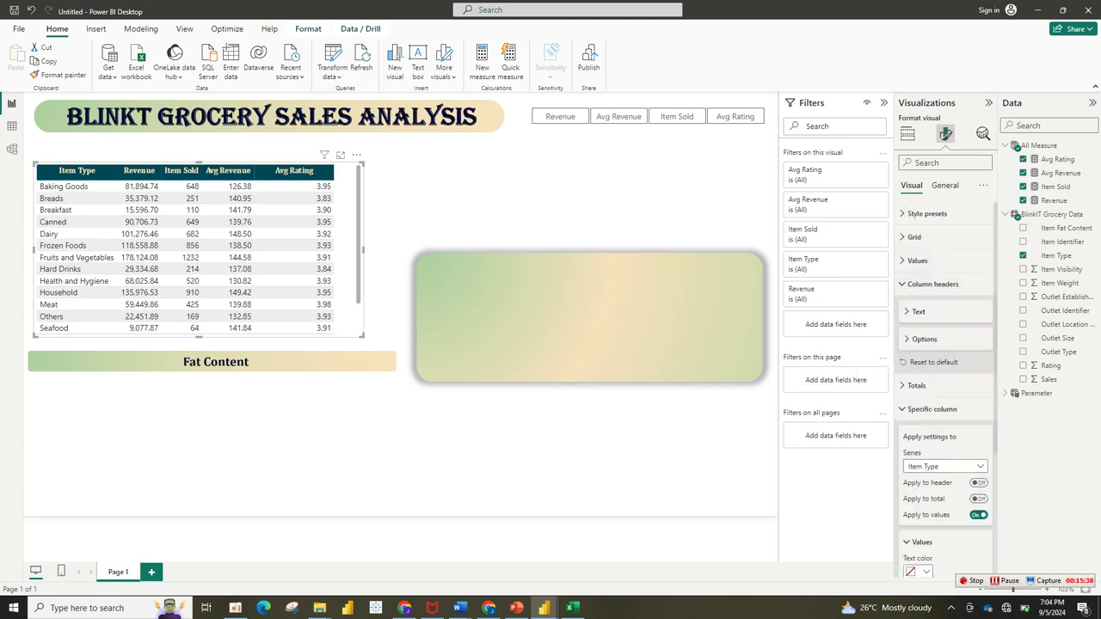
pyautogui.scroll(-3, 944, 387)
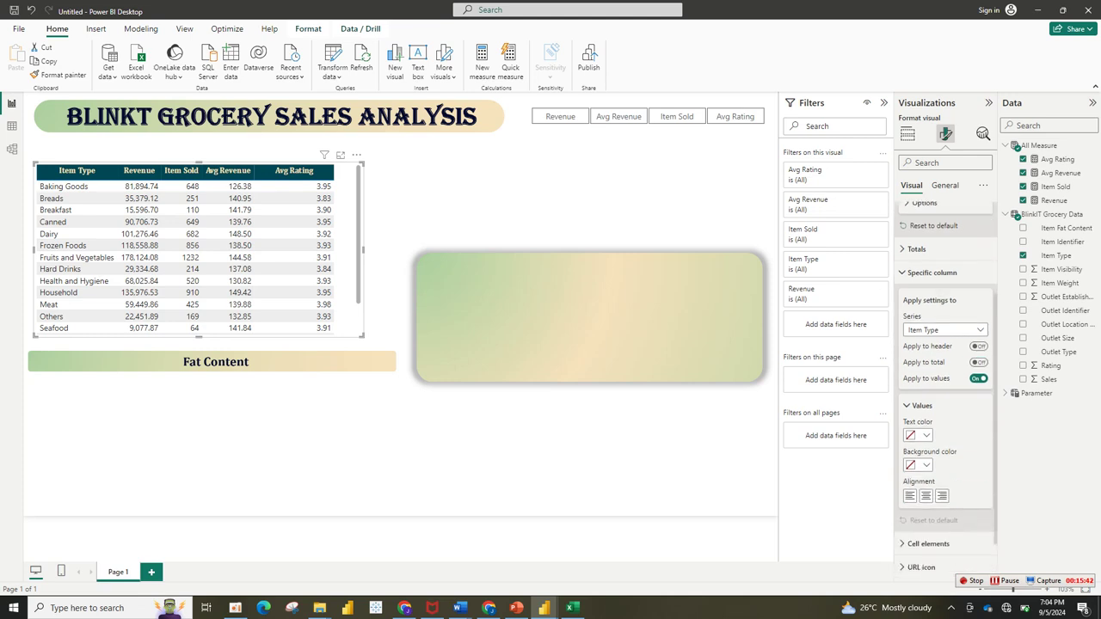
pyautogui.click(944, 330)
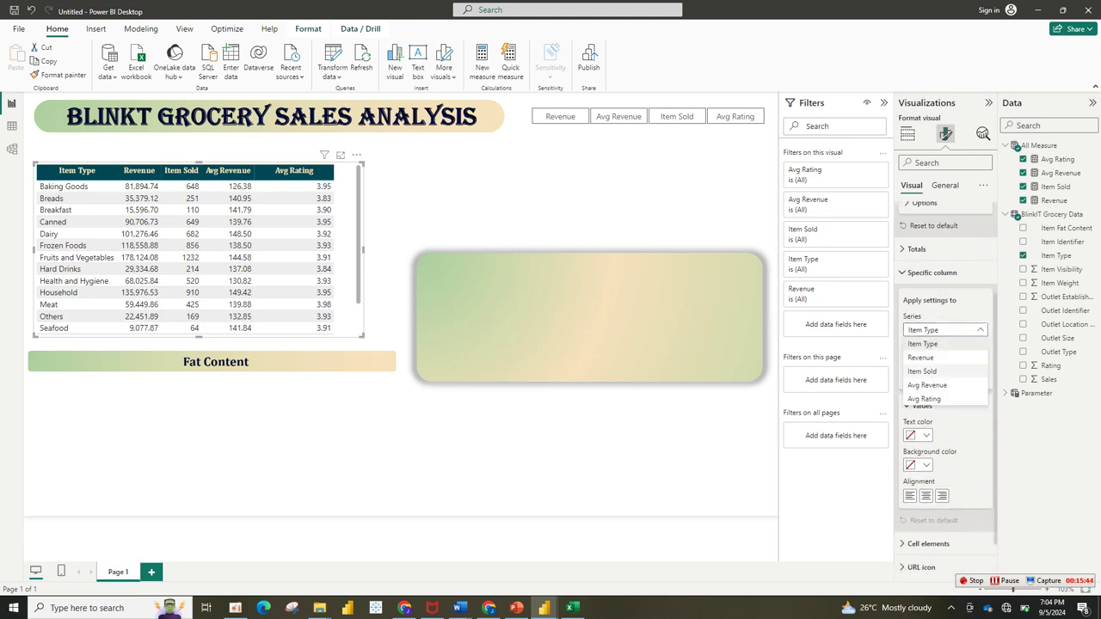
pyautogui.click(920, 357)
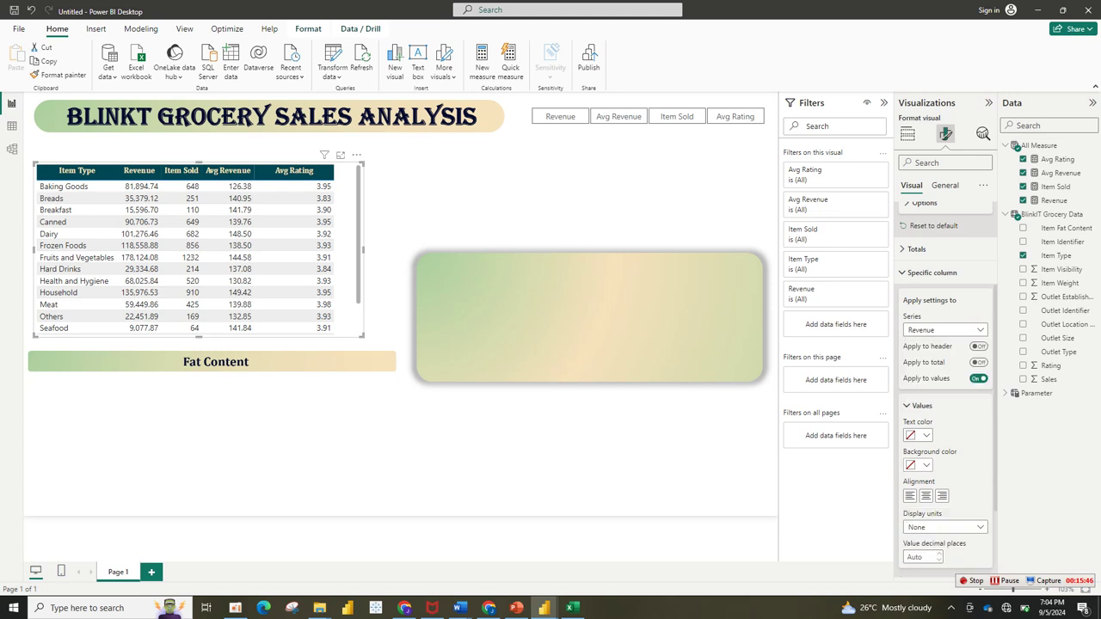
pyautogui.click(944, 331)
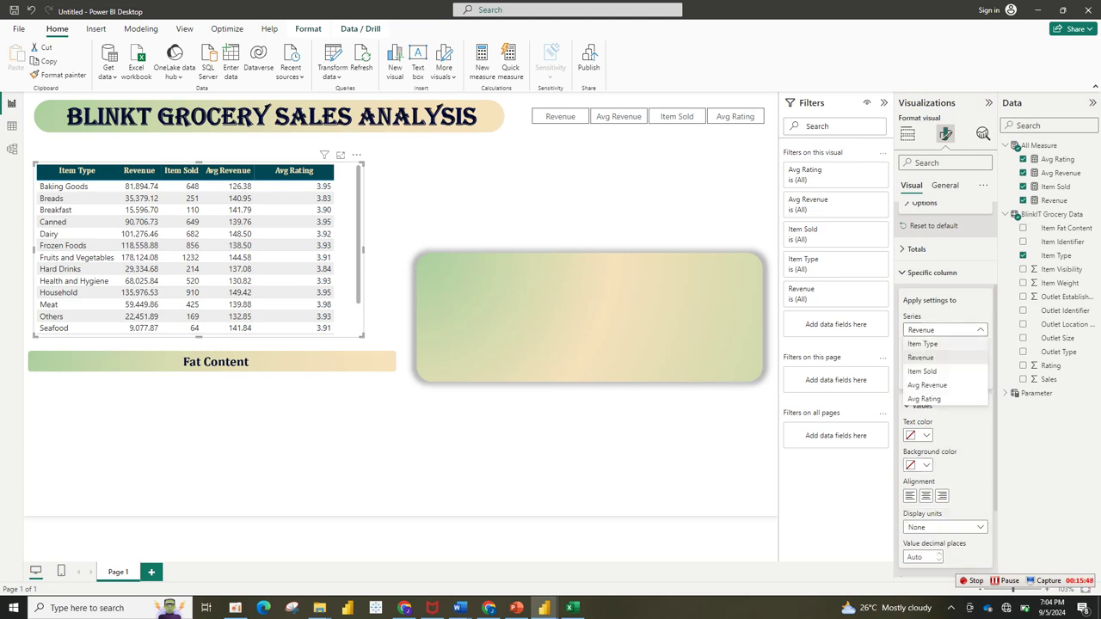
pyautogui.click(922, 344)
pyautogui.click(979, 378)
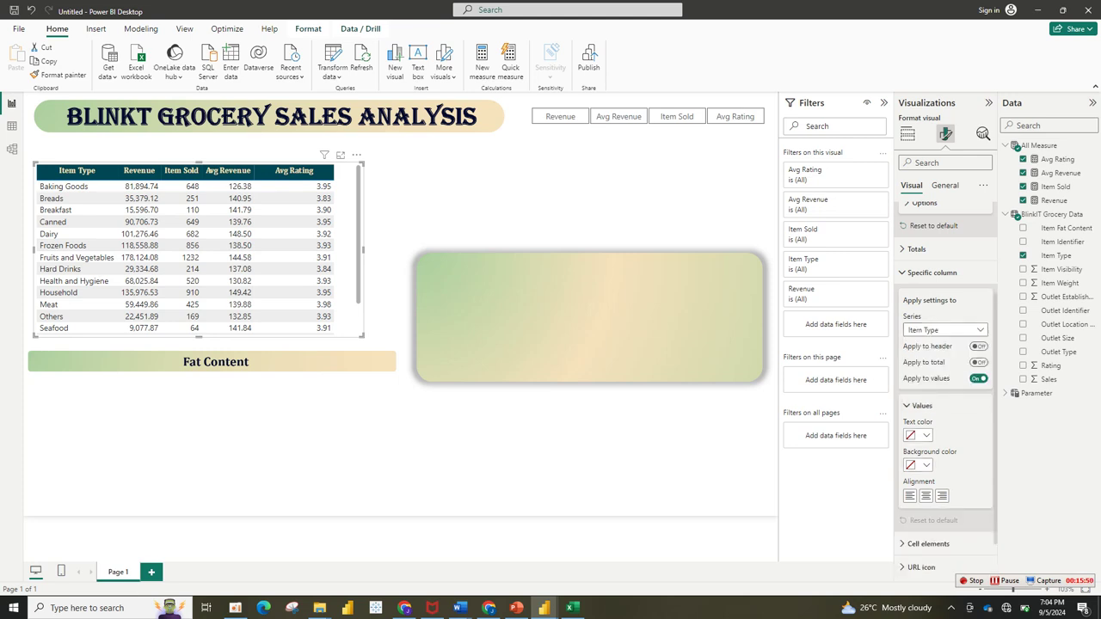
pyautogui.click(919, 435)
pyautogui.click(922, 355)
# Apply dark teal #004753 as the background color of the Revenue column's values.
pyautogui.click(944, 330)
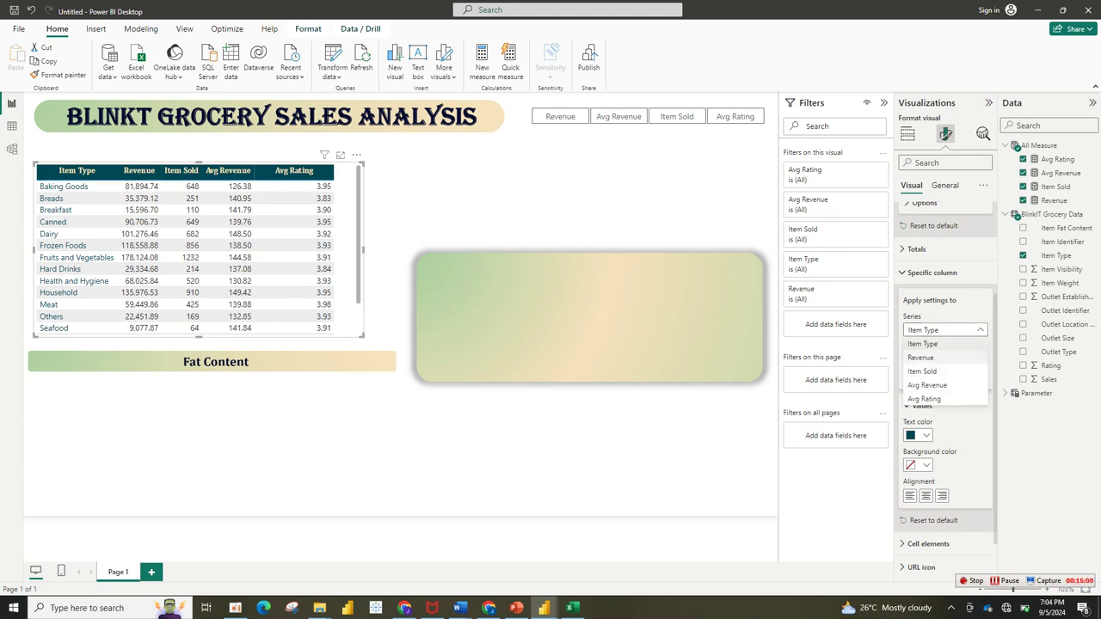
pyautogui.click(920, 357)
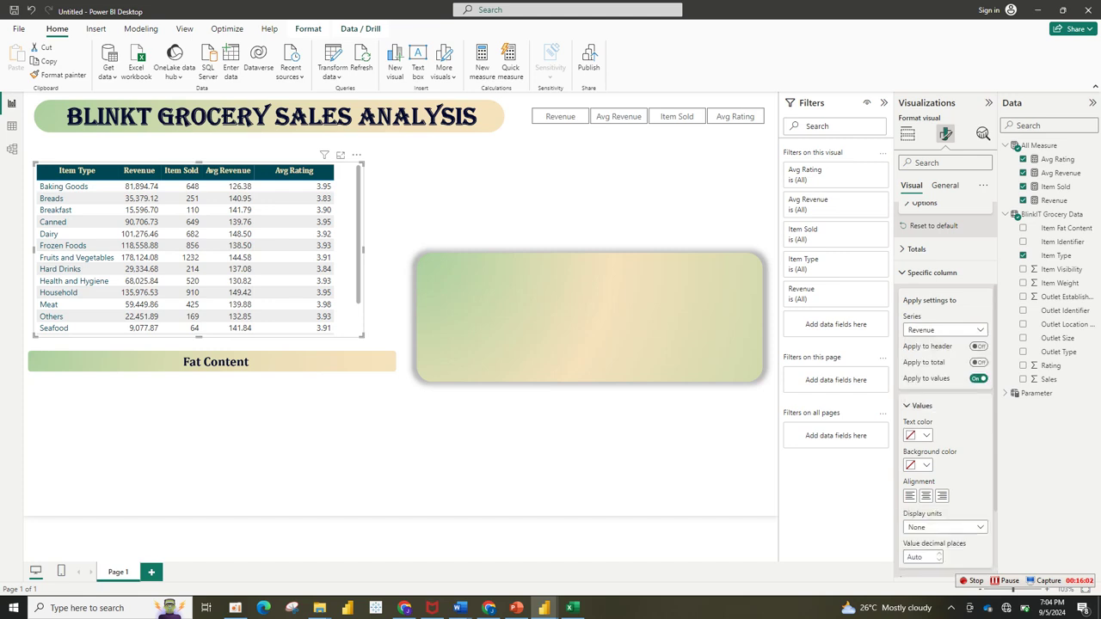
pyautogui.click(918, 435)
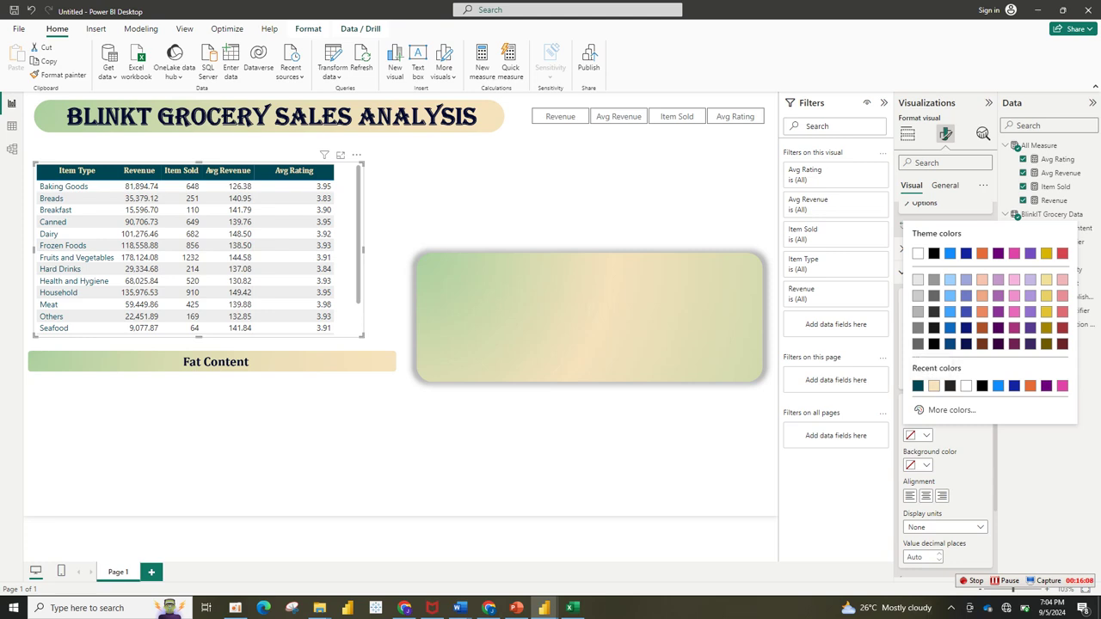
pyautogui.press('Escape')
pyautogui.click(919, 465)
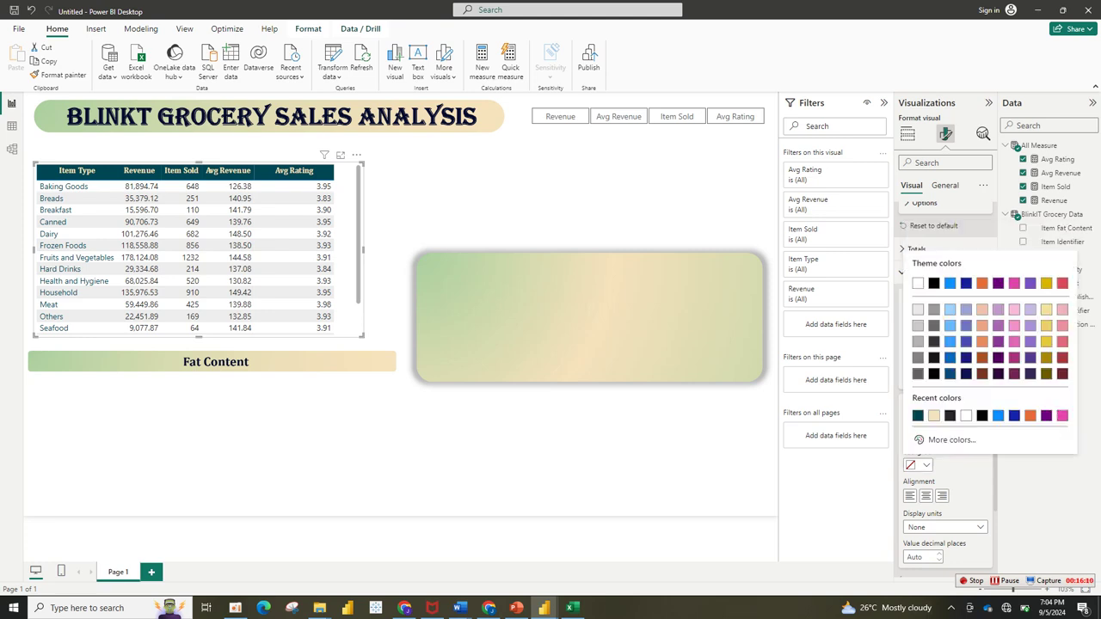
pyautogui.click(918, 416)
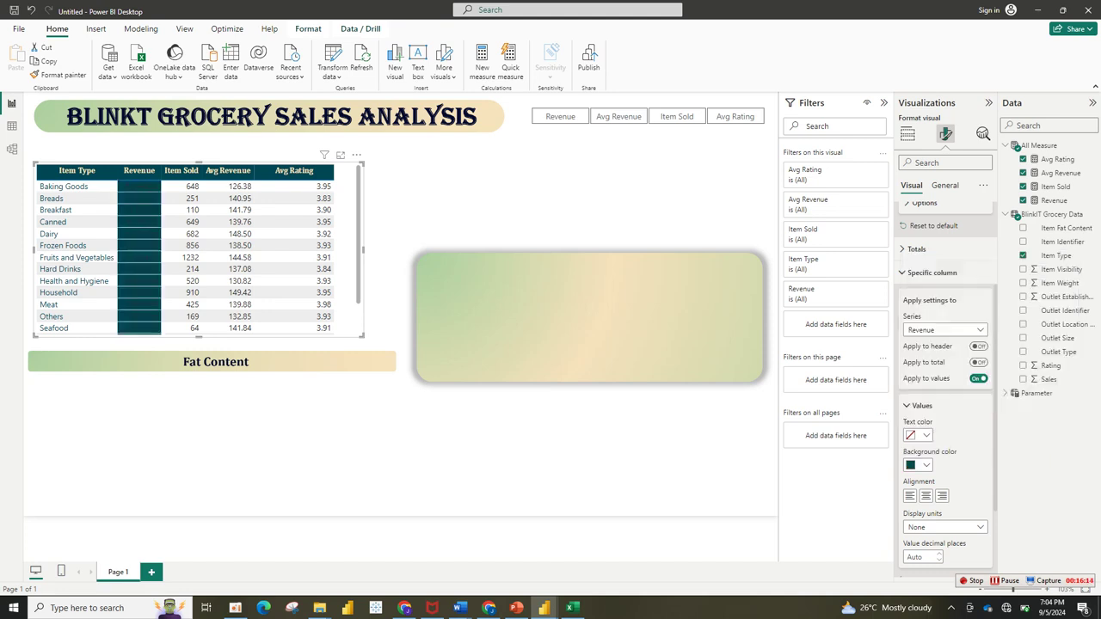
# Switch to the Grcocery report and copy the hex code #A9D09E from its Revenue column's values background color.
pyautogui.click(919, 435)
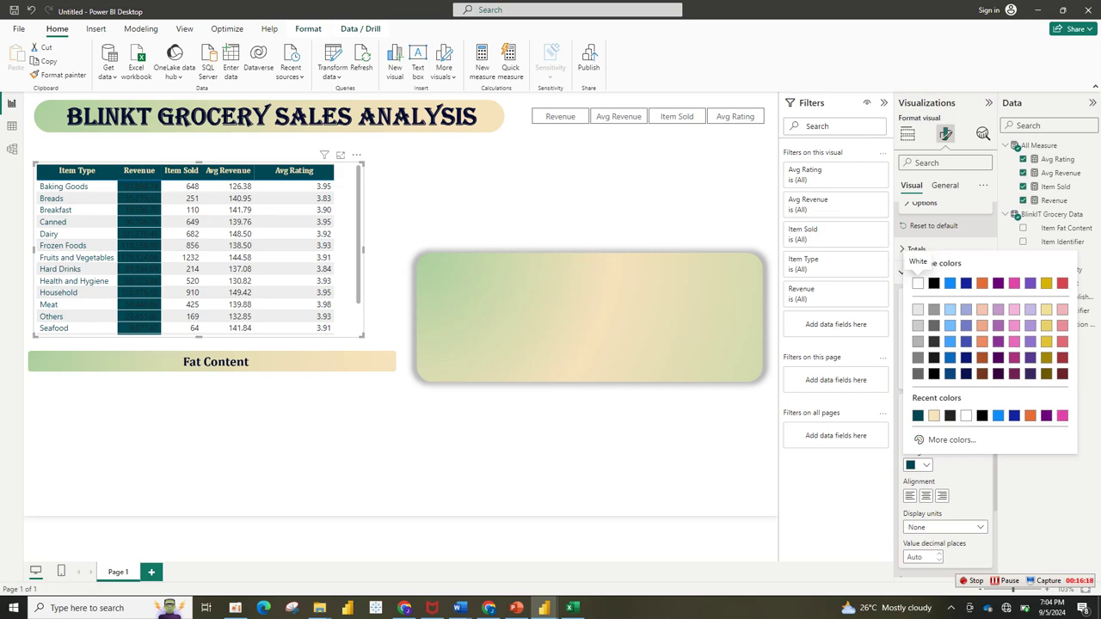
pyautogui.moveTo(544, 607)
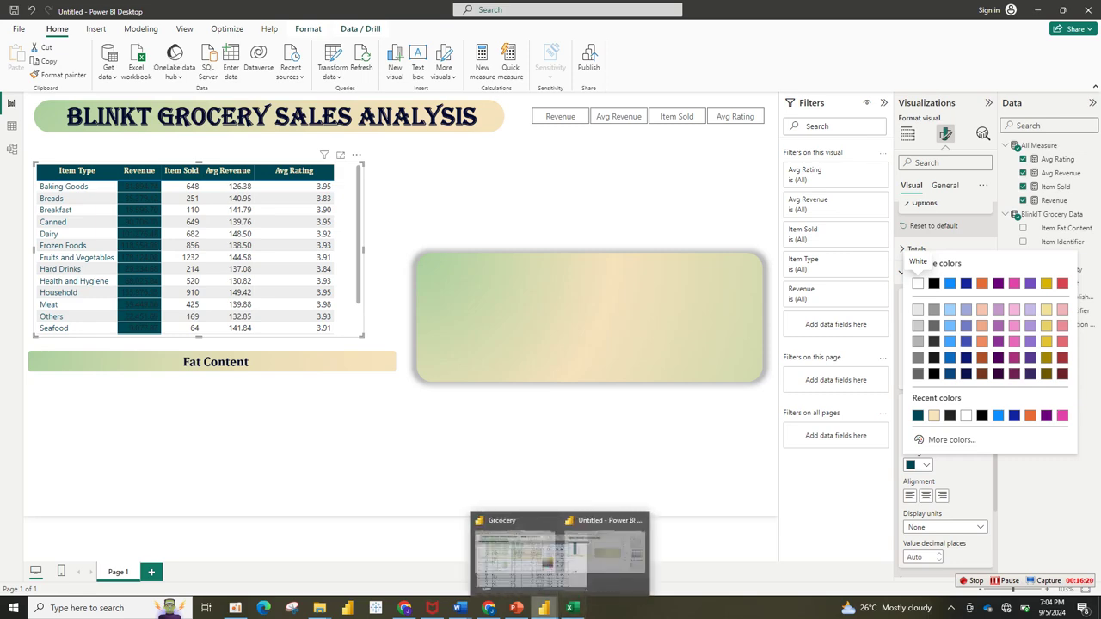
pyautogui.click(476, 550)
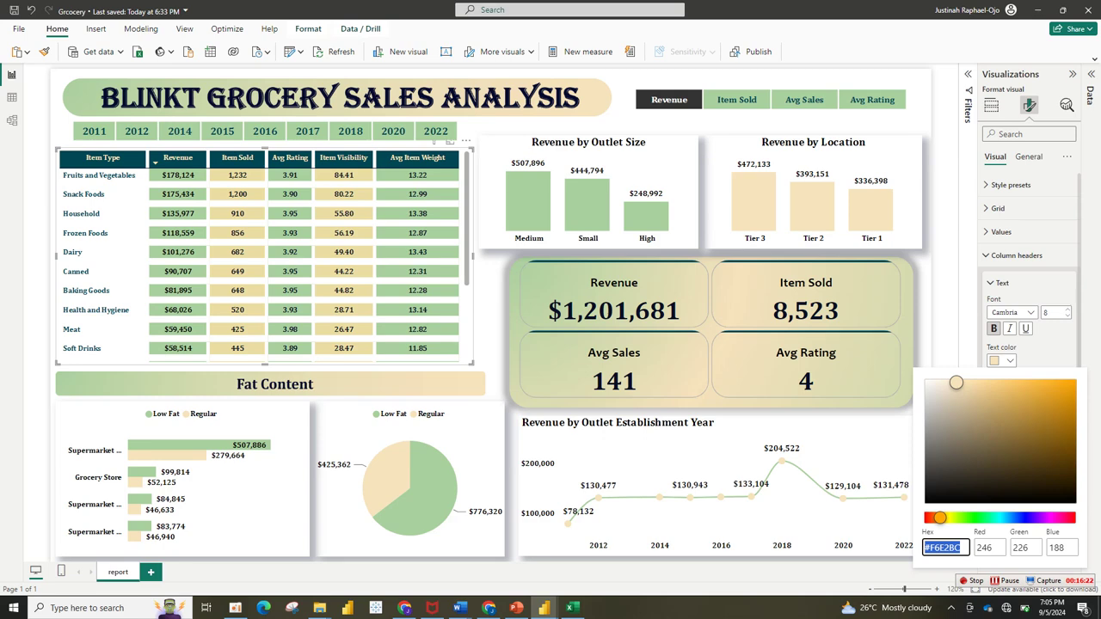
pyautogui.press('Escape')
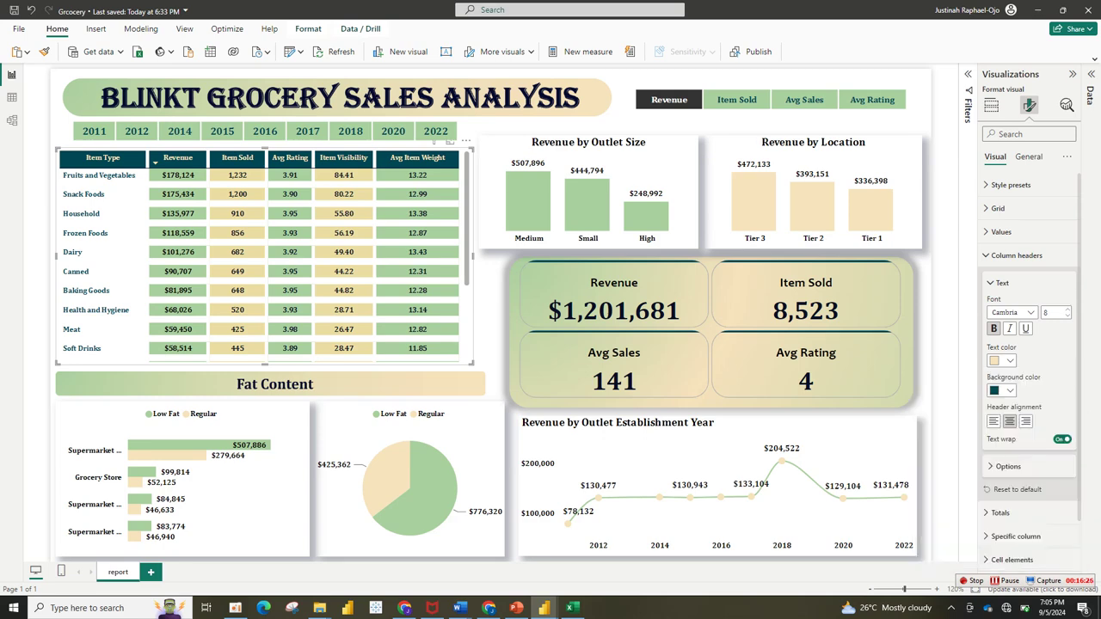
pyautogui.click(1002, 282)
pyautogui.click(1016, 380)
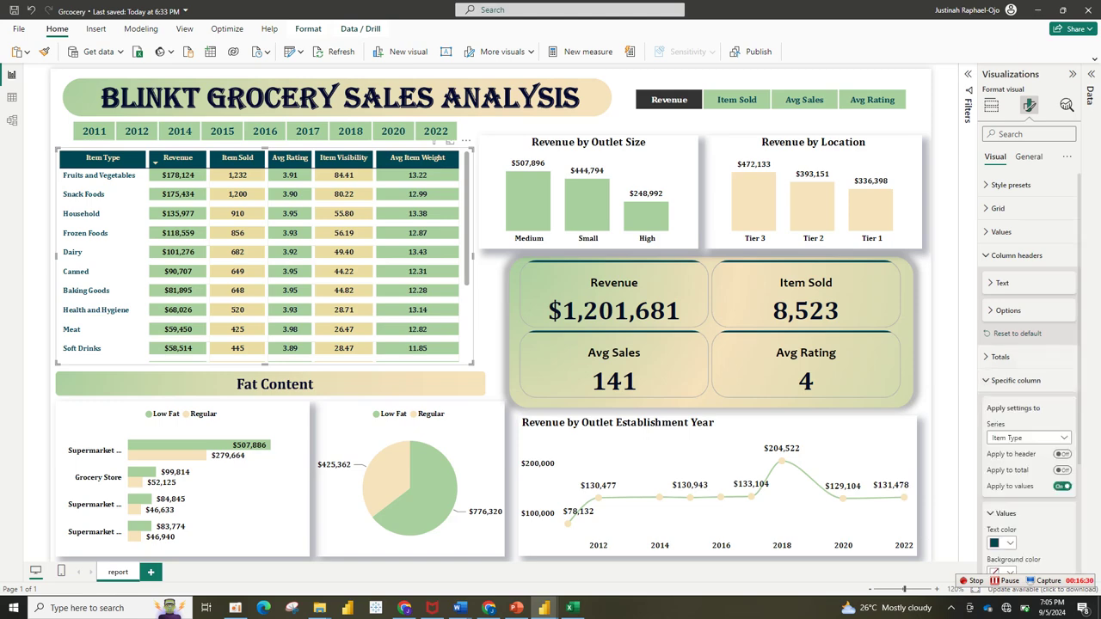
pyautogui.scroll(-3, 1029, 344)
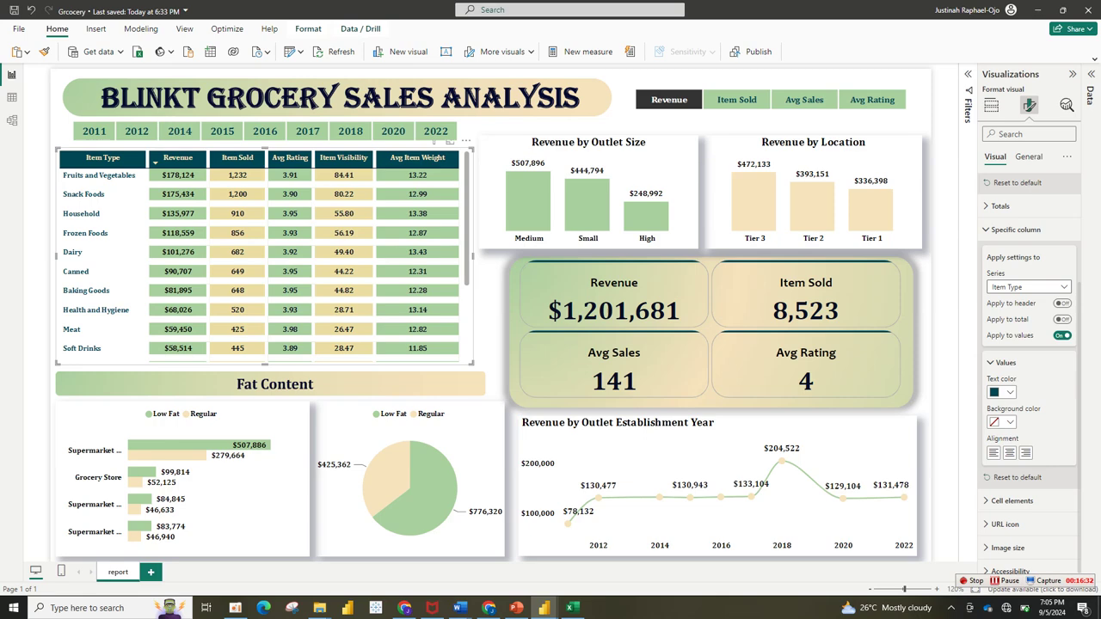
pyautogui.click(1028, 287)
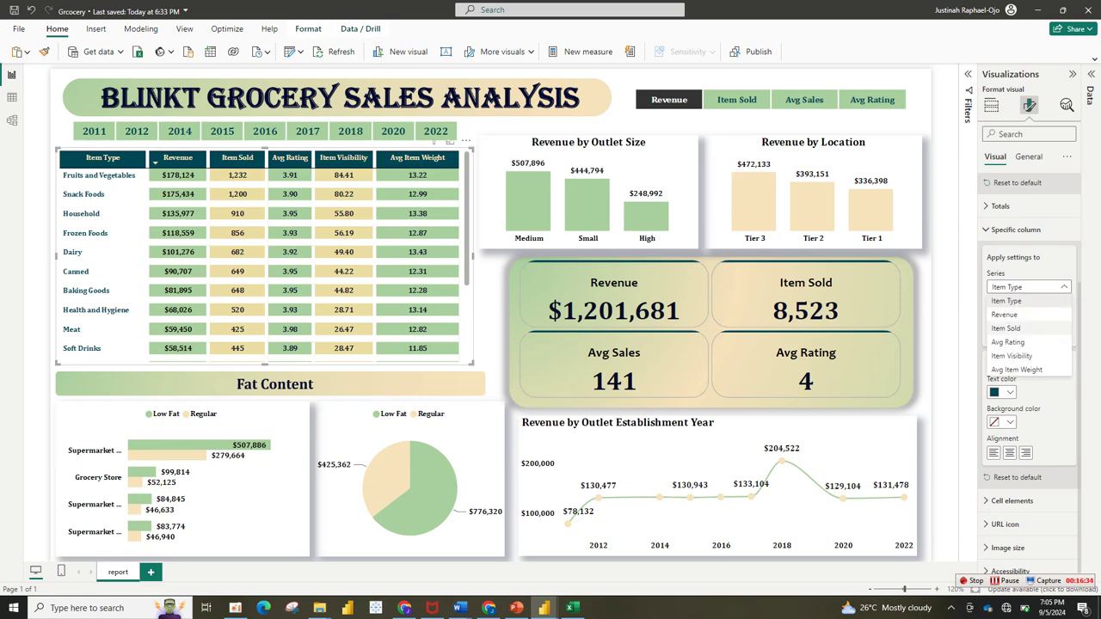
pyautogui.click(1004, 315)
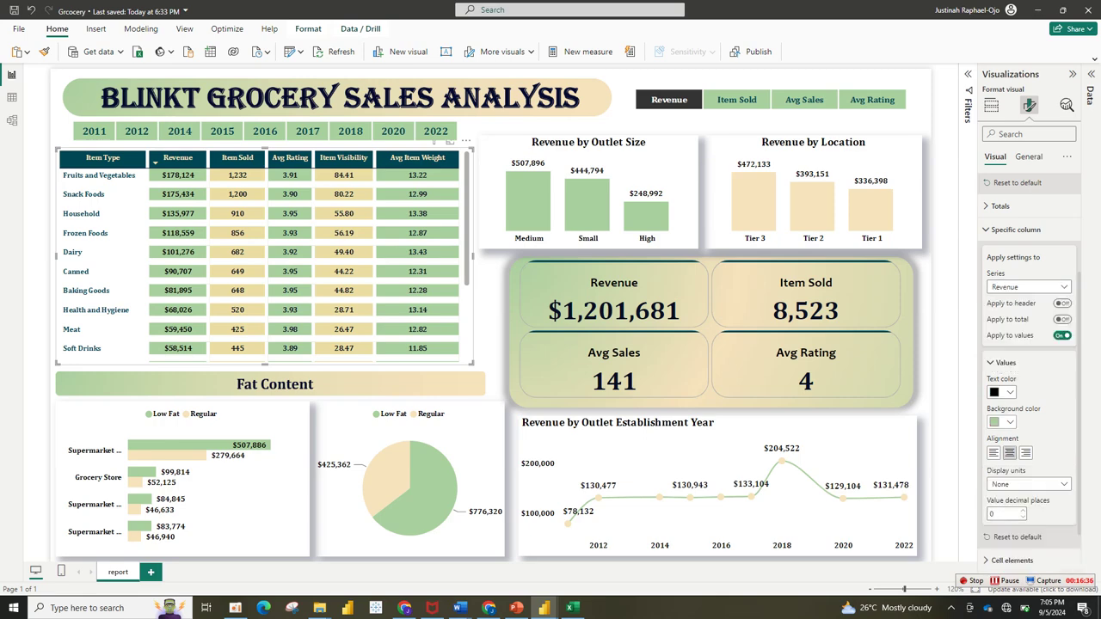
pyautogui.click(1002, 422)
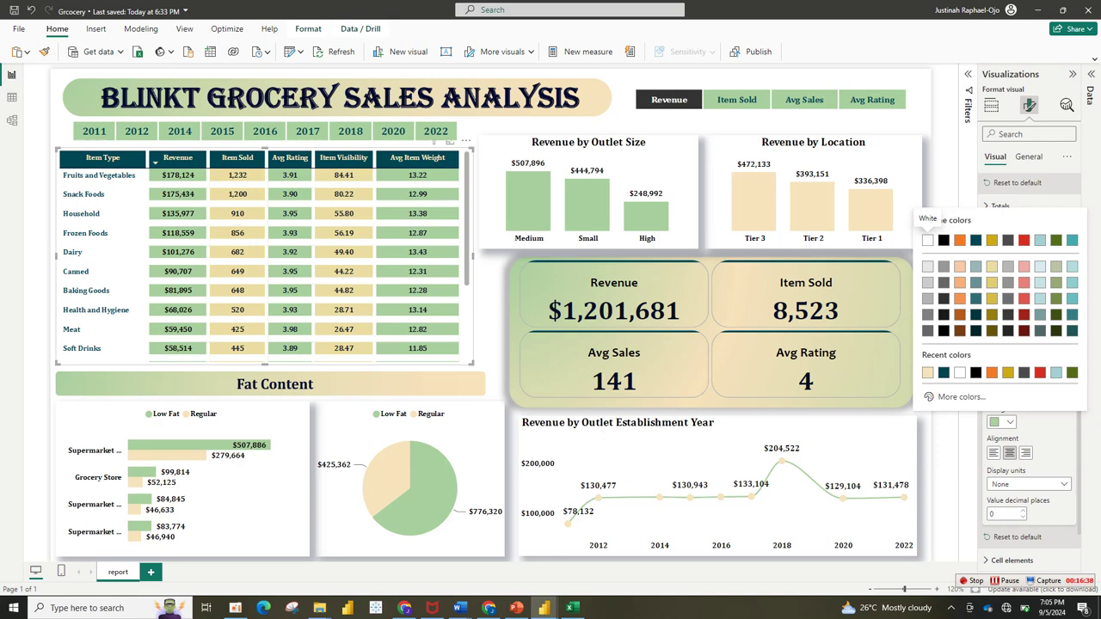
pyautogui.click(961, 396)
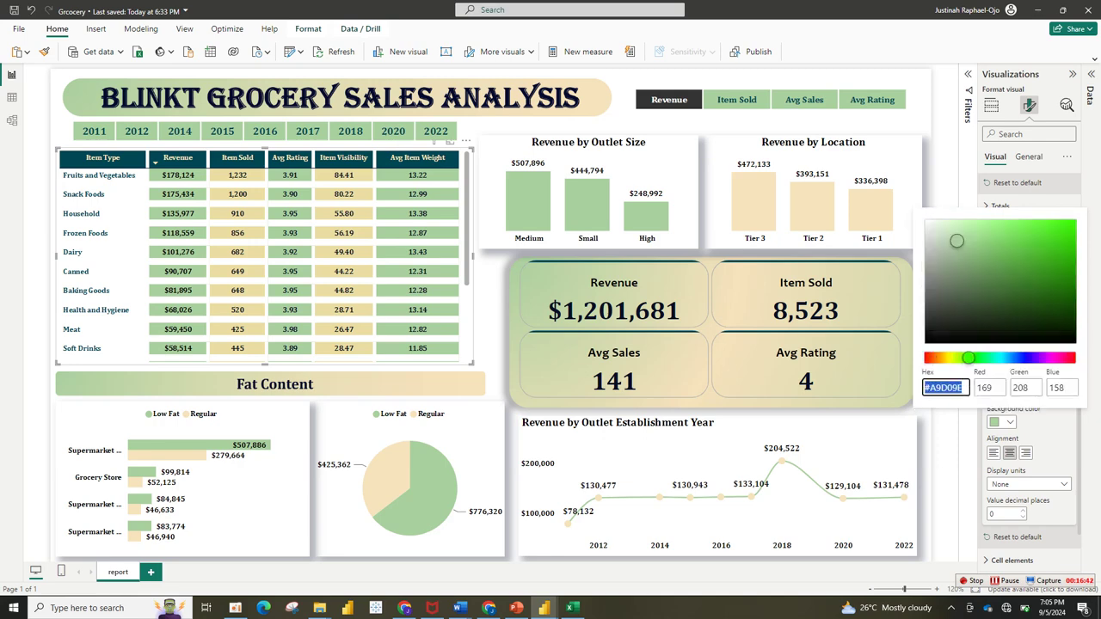
# Return to the untitled report and set the background color of the Revenue column's values to #A9D09E.
pyautogui.moveTo(543, 607)
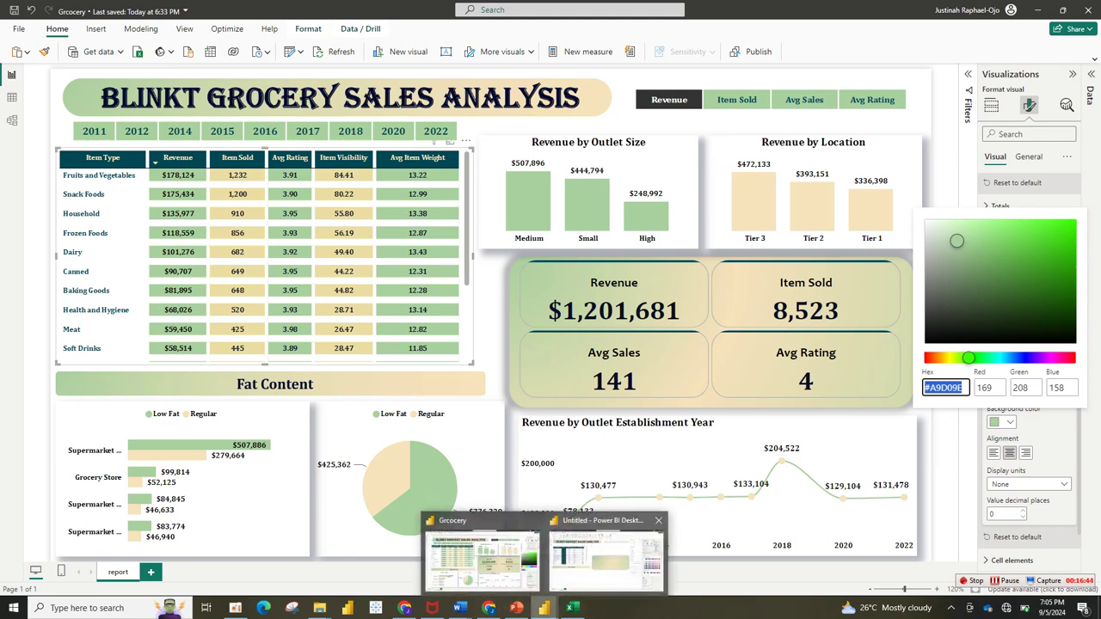
pyautogui.click(606, 559)
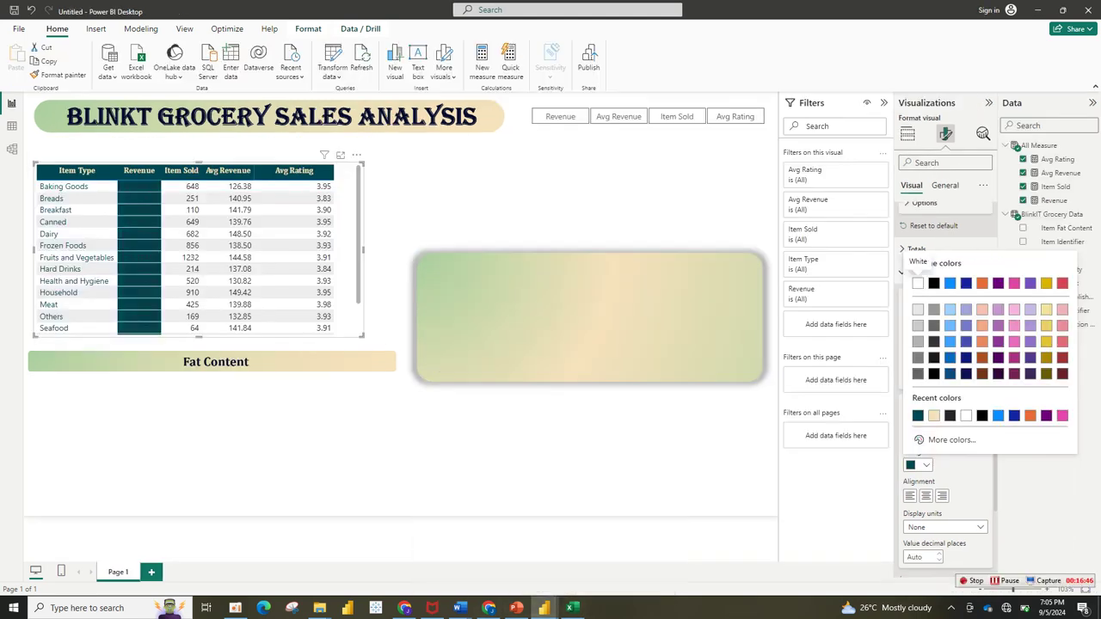
pyautogui.click(918, 283)
pyautogui.click(926, 464)
pyautogui.press('Tab')
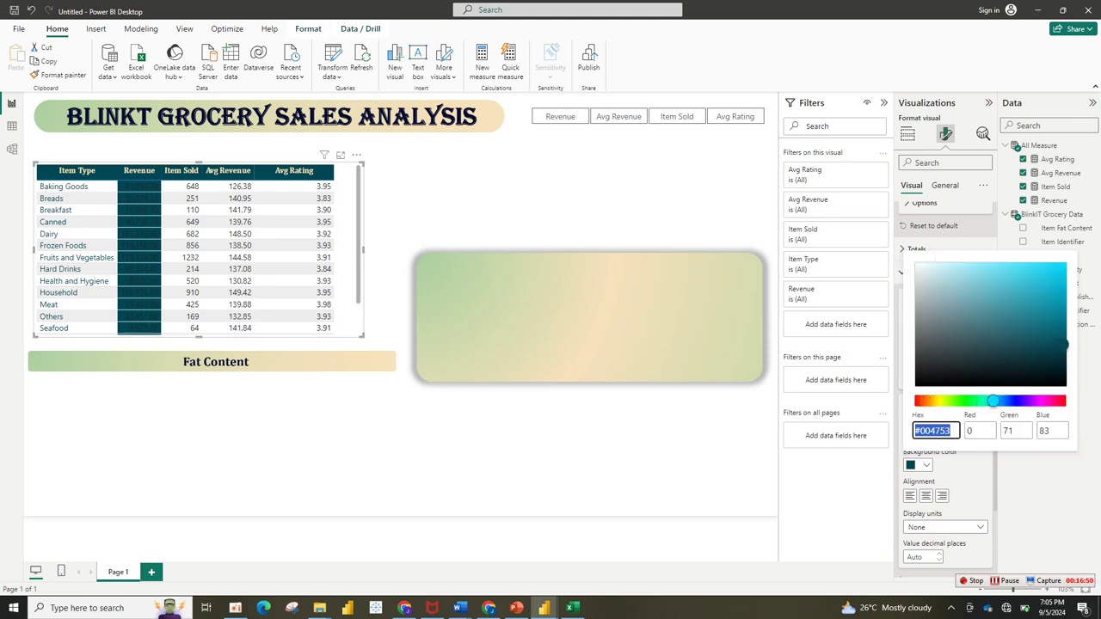
pyautogui.write('#A9D09E')
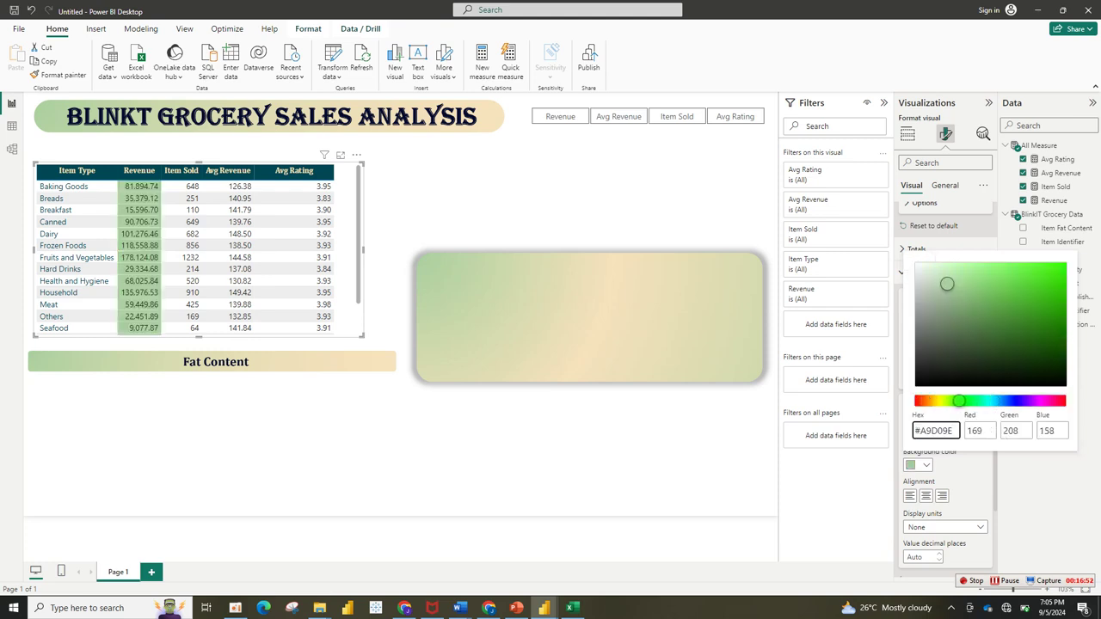
pyautogui.press('Return')
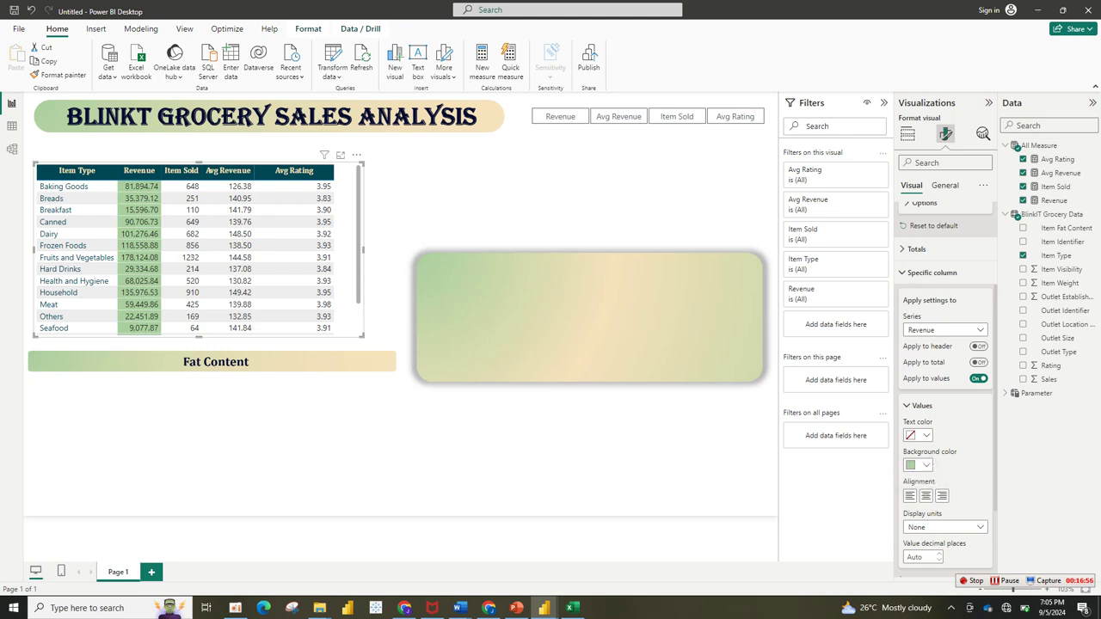
# Set the background color of the Item Sold column's values to the recently used cream #F6E2BC.
pyautogui.click(944, 329)
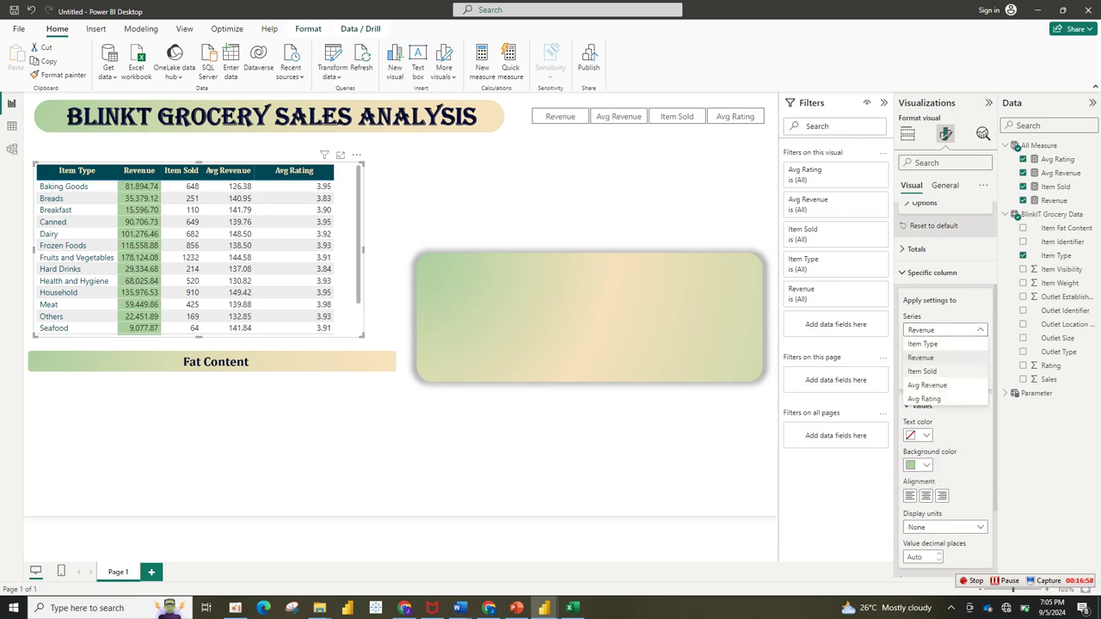
pyautogui.click(922, 371)
pyautogui.click(979, 378)
pyautogui.click(918, 464)
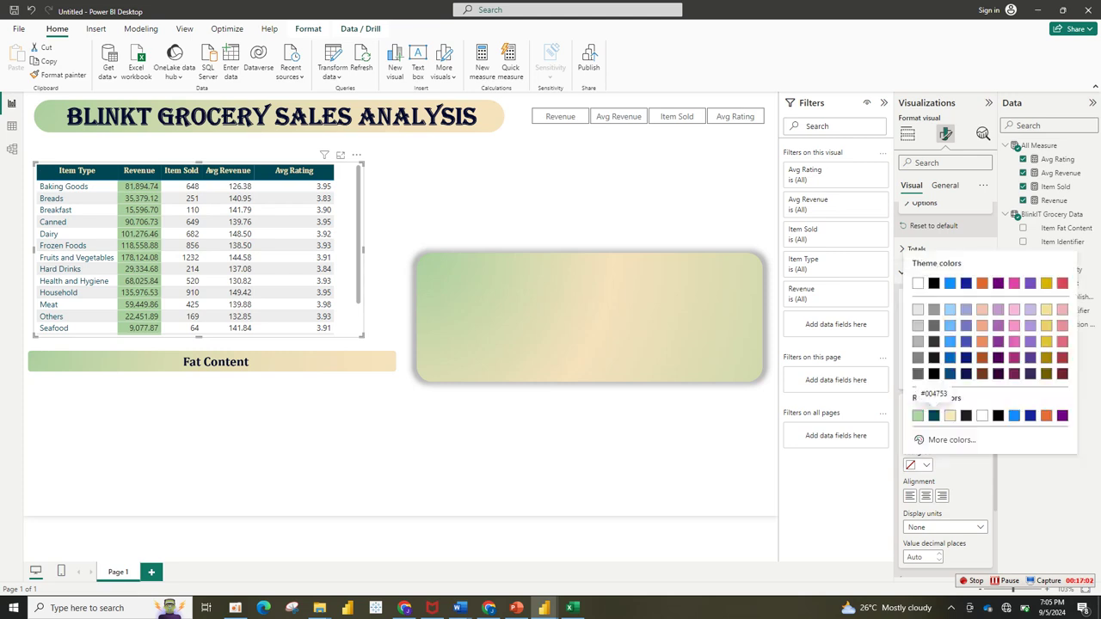
pyautogui.click(949, 415)
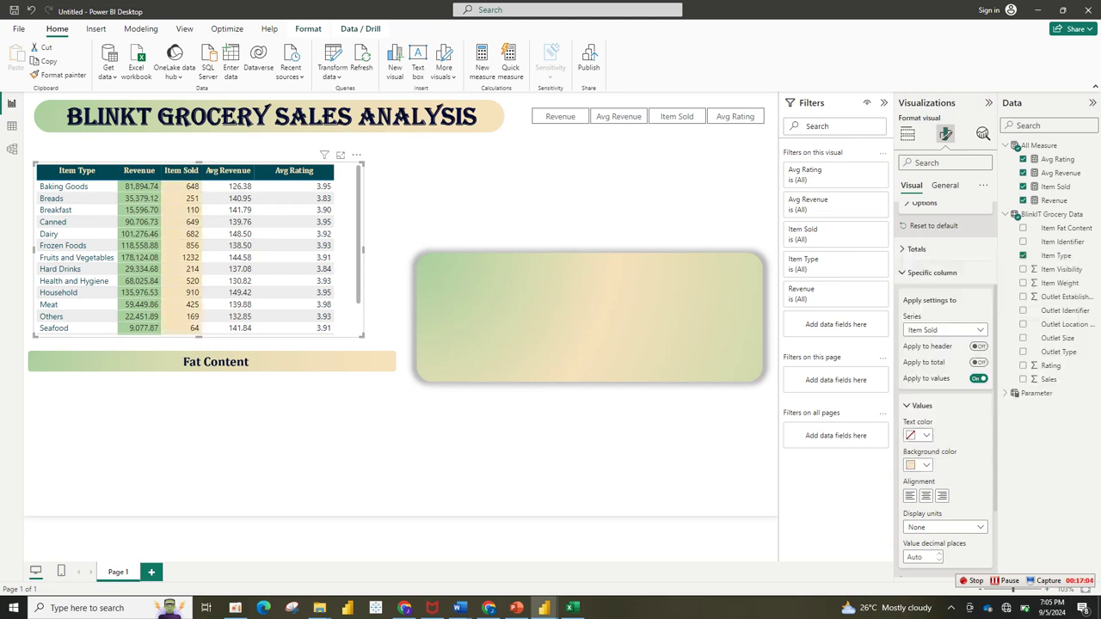
# Center-align the values of the Avg Revenue column.
pyautogui.click(944, 329)
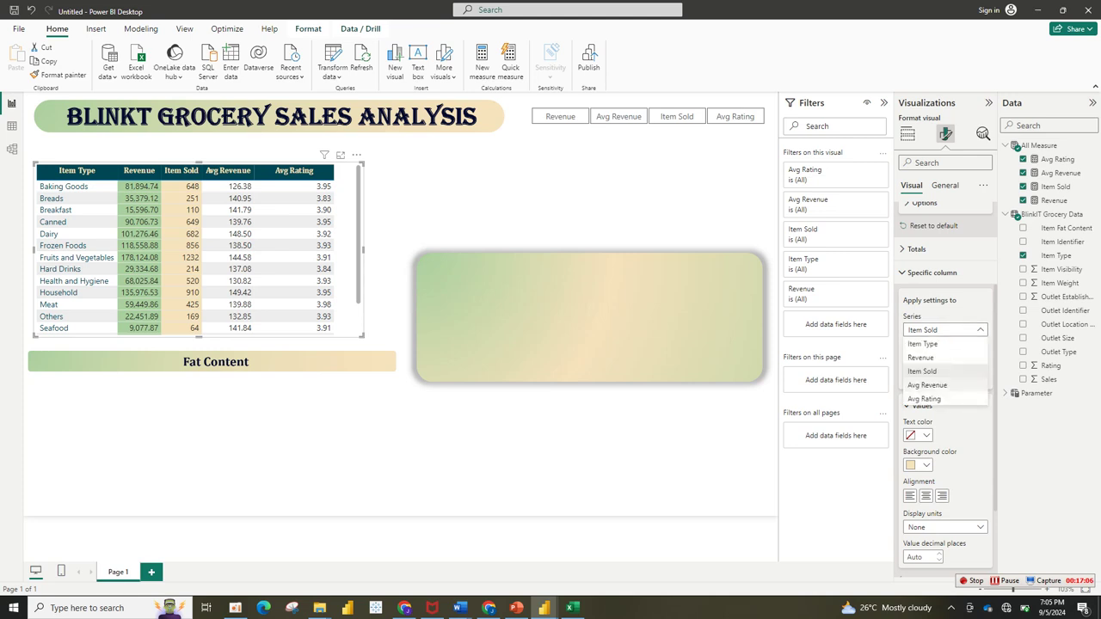
pyautogui.click(929, 385)
pyautogui.click(979, 378)
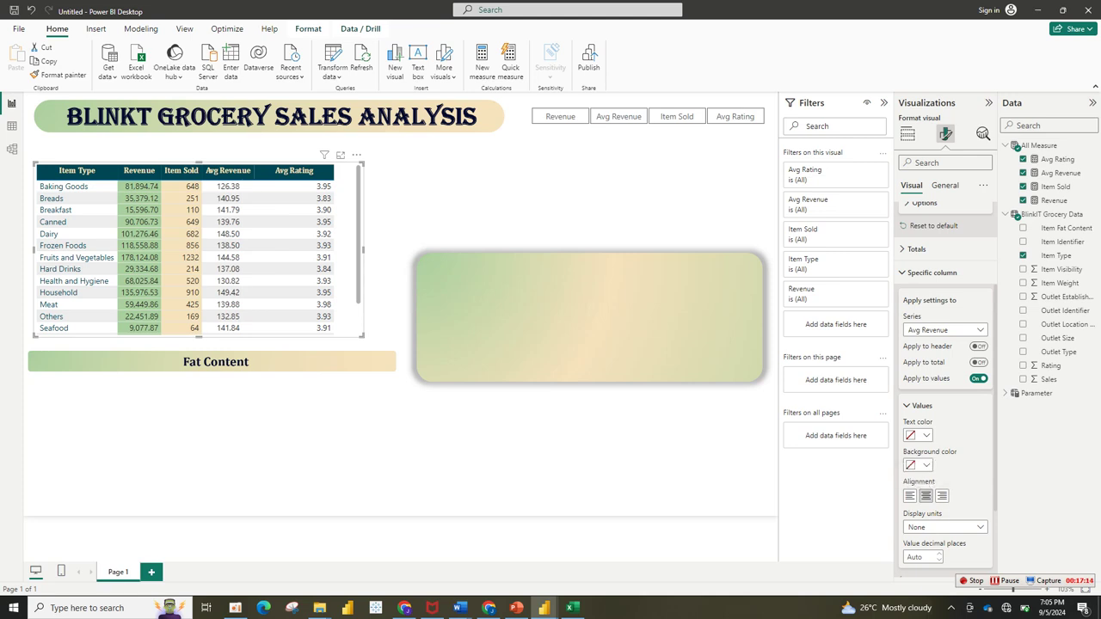
# Set the background color of the Avg Revenue column's values to the recently used green.
pyautogui.click(944, 329)
pyautogui.click(927, 384)
pyautogui.click(918, 464)
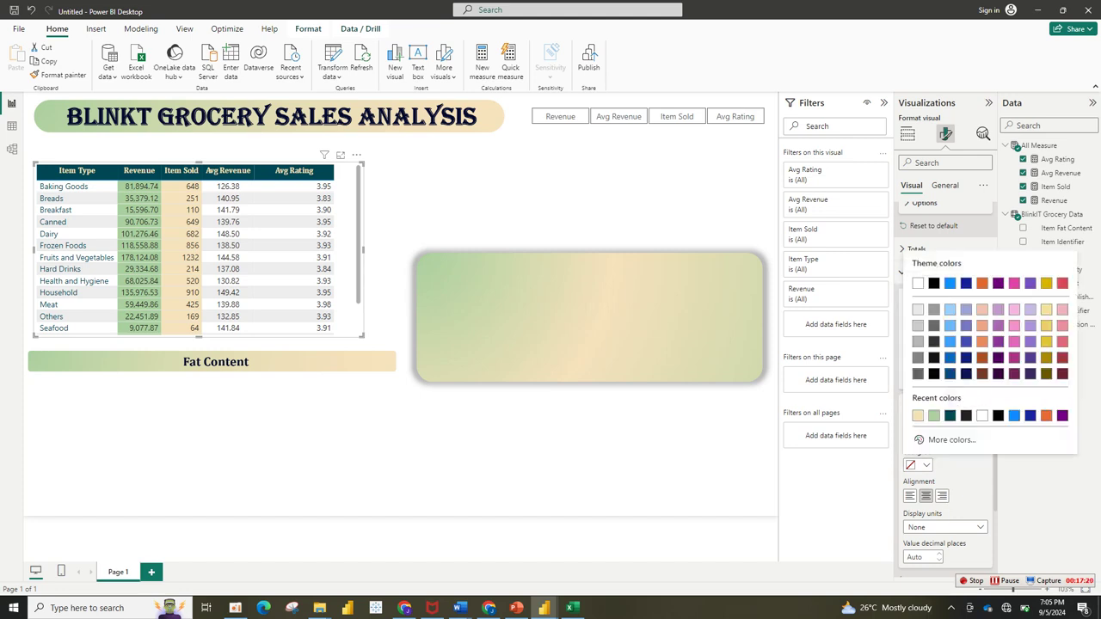
pyautogui.click(933, 416)
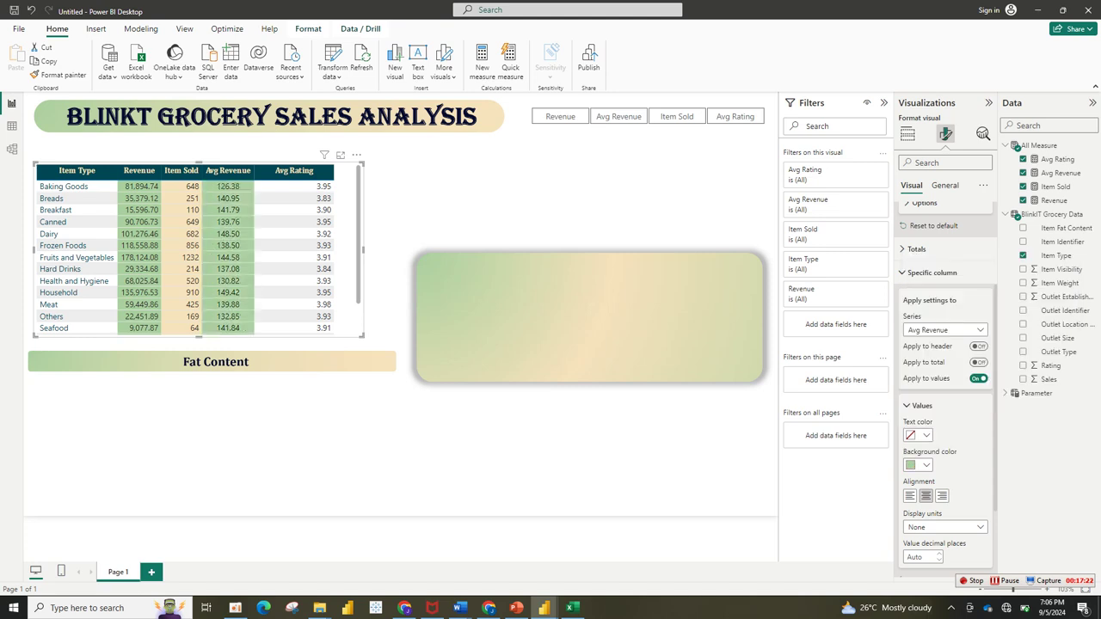
# Center-align the Avg Rating column's values and set their text color to the recently used cream.
pyautogui.click(944, 329)
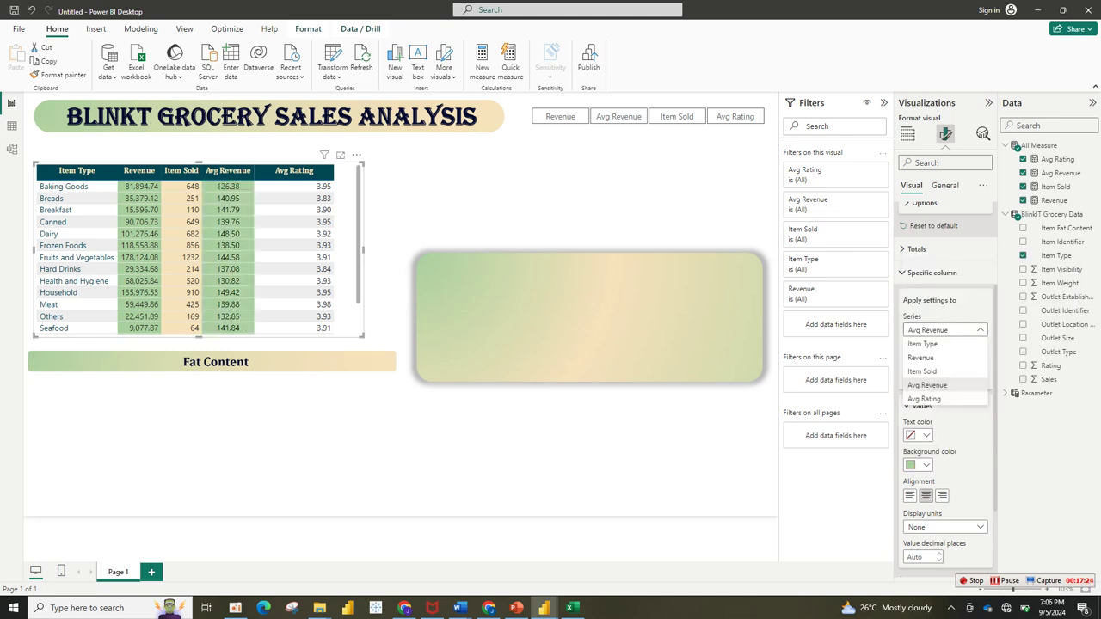
pyautogui.click(924, 398)
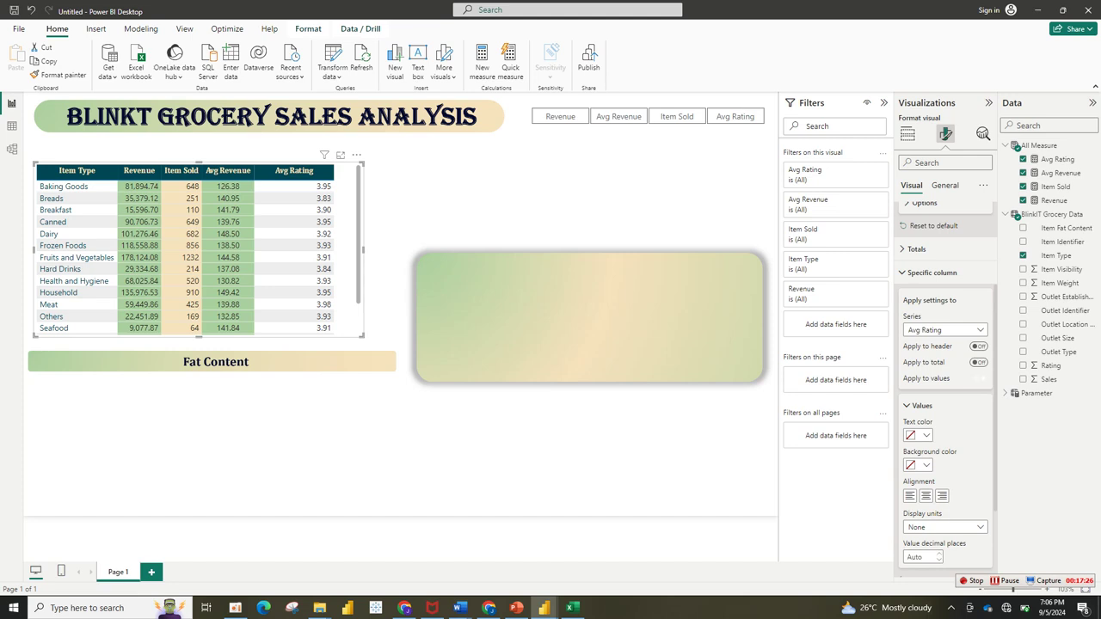
pyautogui.click(916, 435)
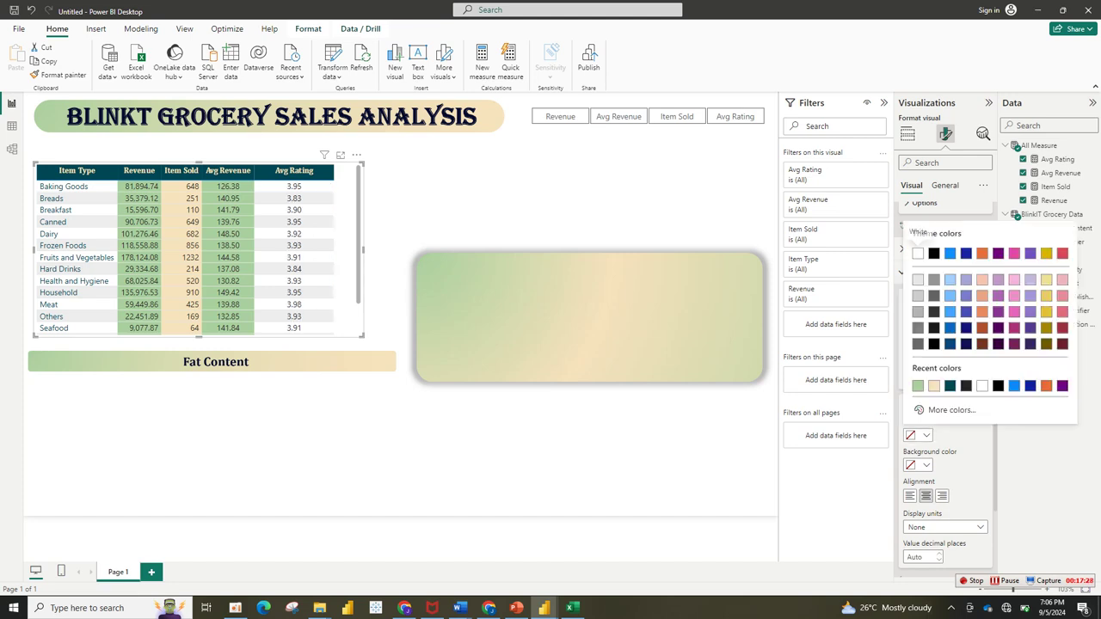
pyautogui.click(933, 385)
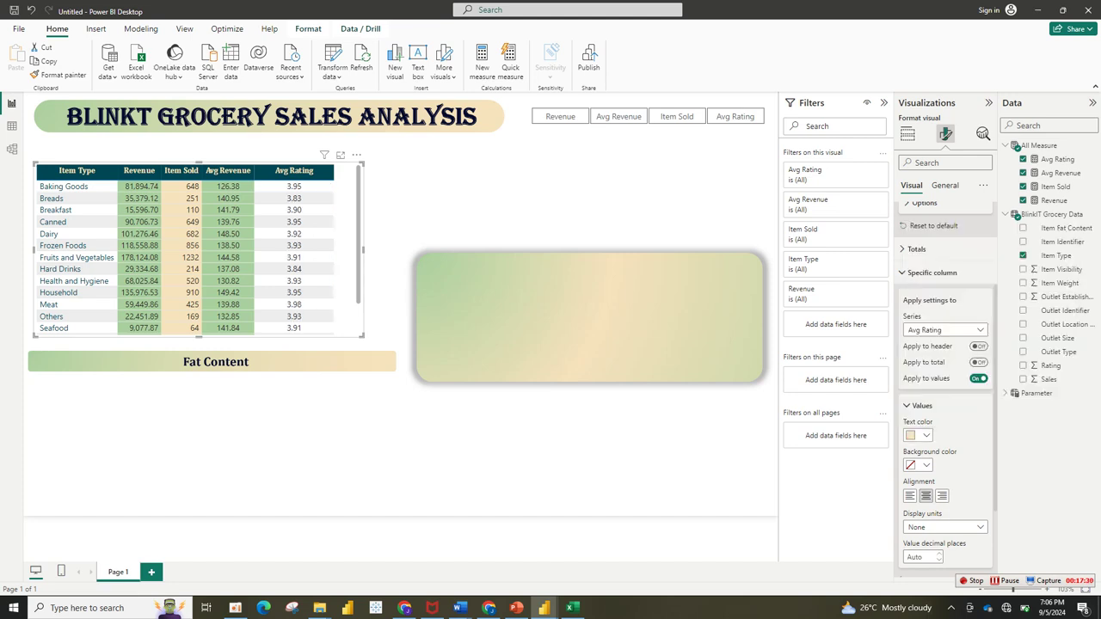
# Set the Avg Rating column's values to black text on a cream background.
pyautogui.click(944, 329)
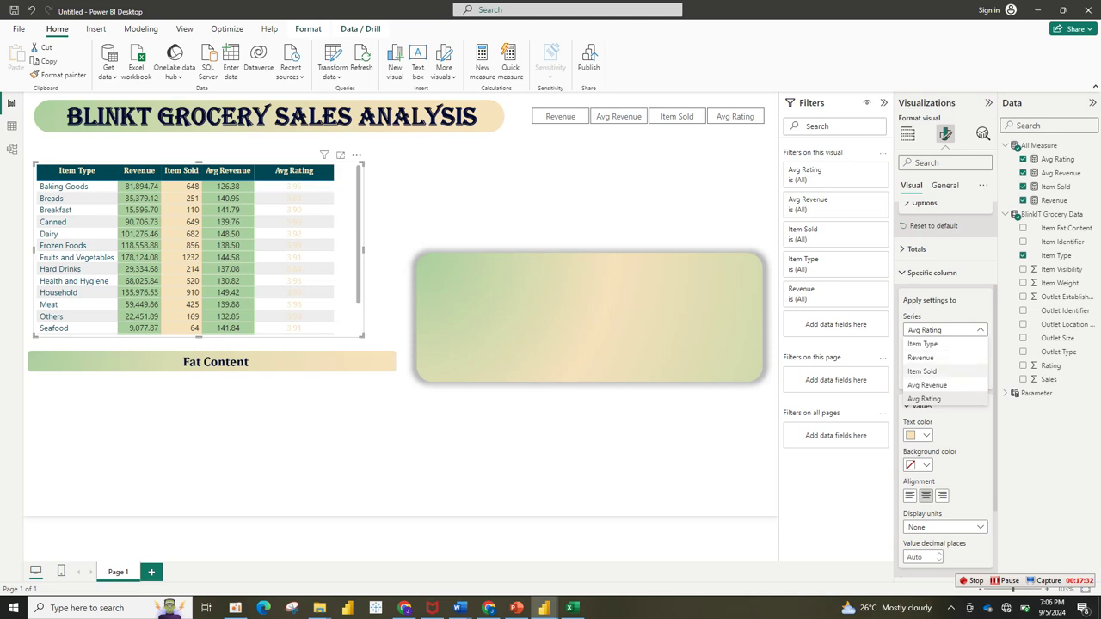
pyautogui.click(924, 399)
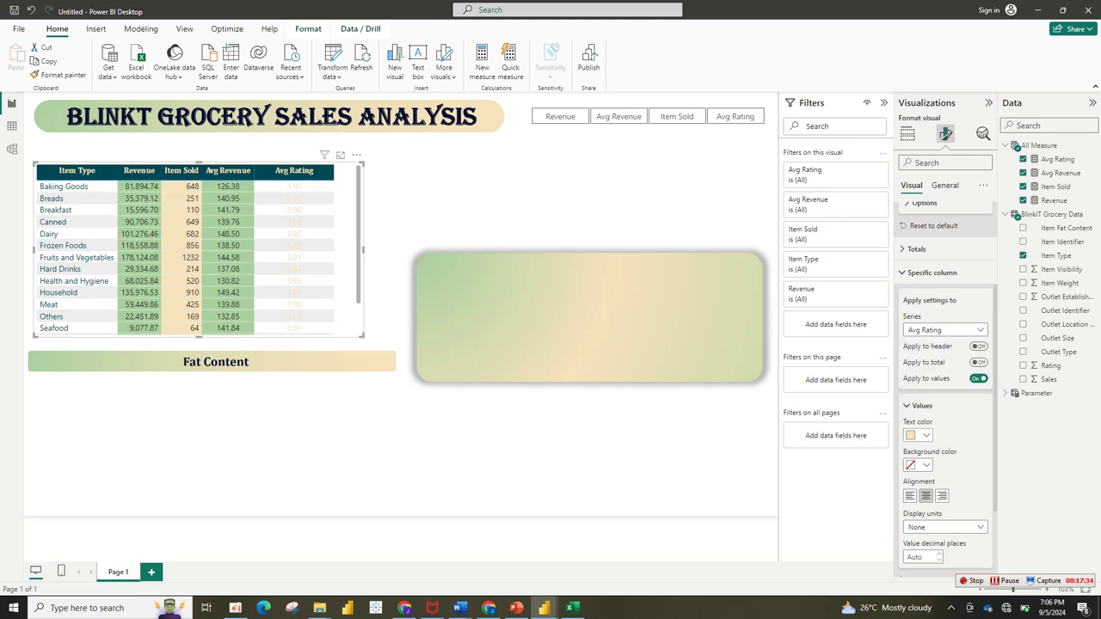
pyautogui.click(917, 435)
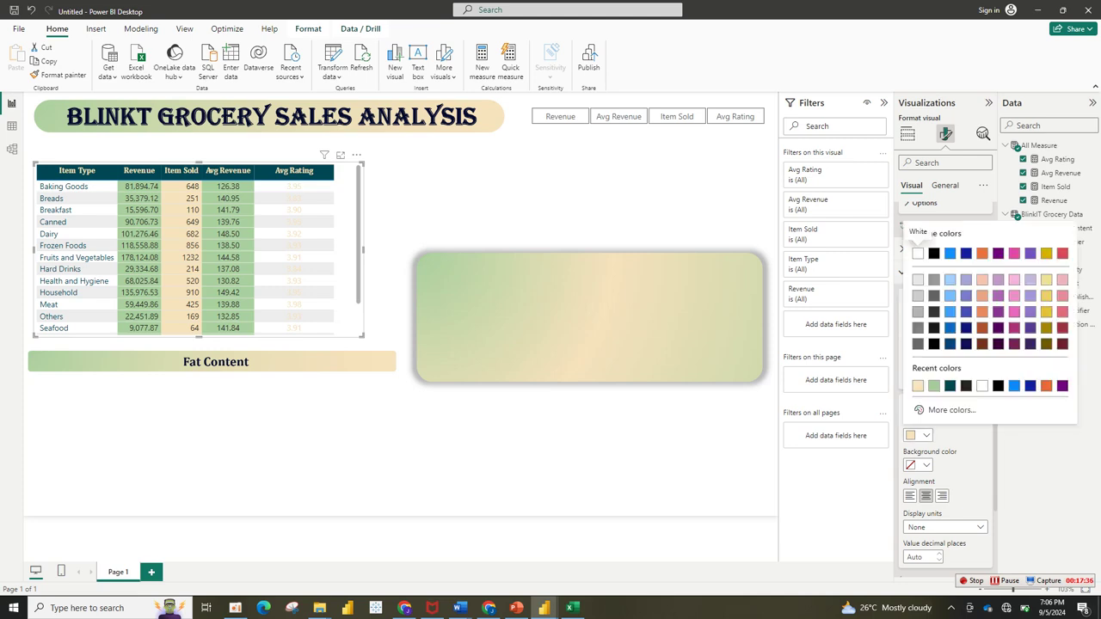
pyautogui.click(933, 253)
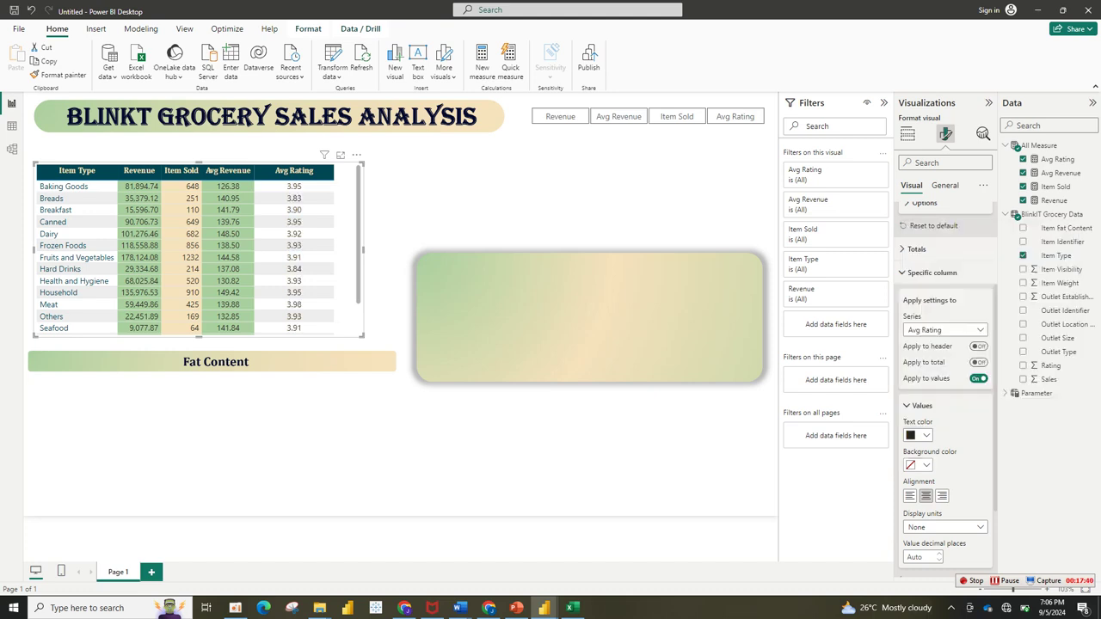
pyautogui.click(917, 465)
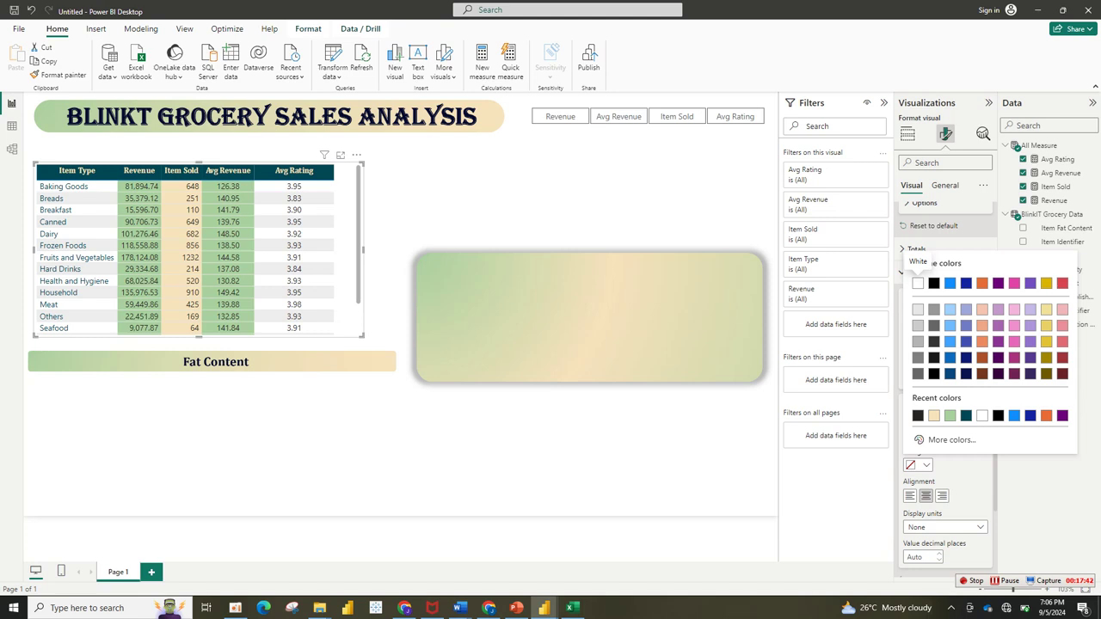
pyautogui.click(982, 308)
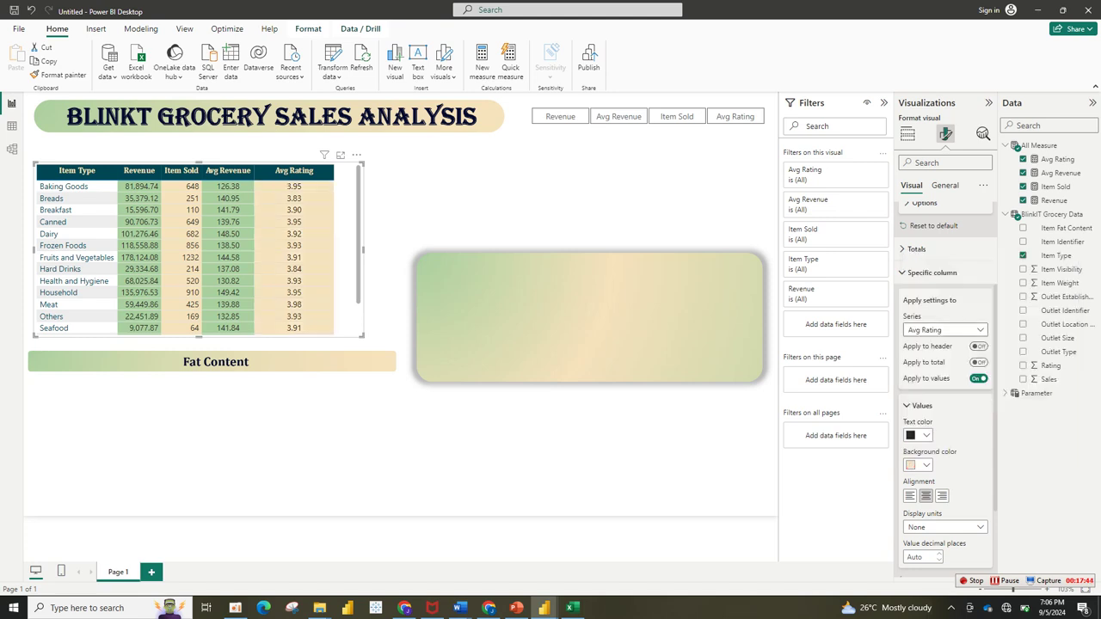
# Center-align the values of the Item Sold and Revenue columns.
pyautogui.click(943, 330)
pyautogui.click(922, 371)
pyautogui.click(943, 330)
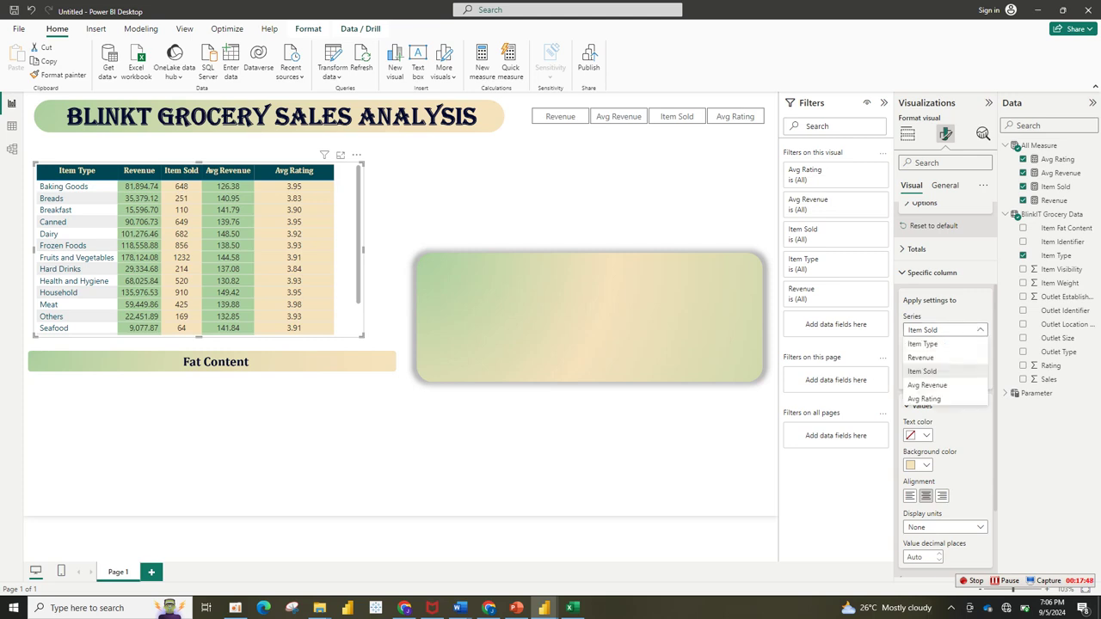
pyautogui.click(921, 357)
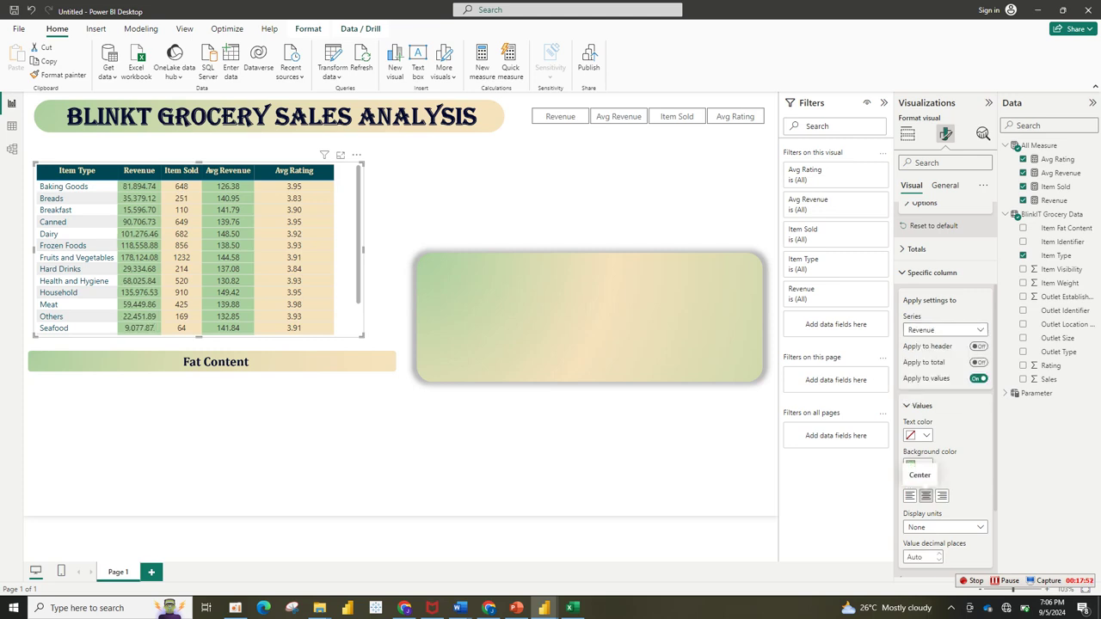
pyautogui.click(932, 273)
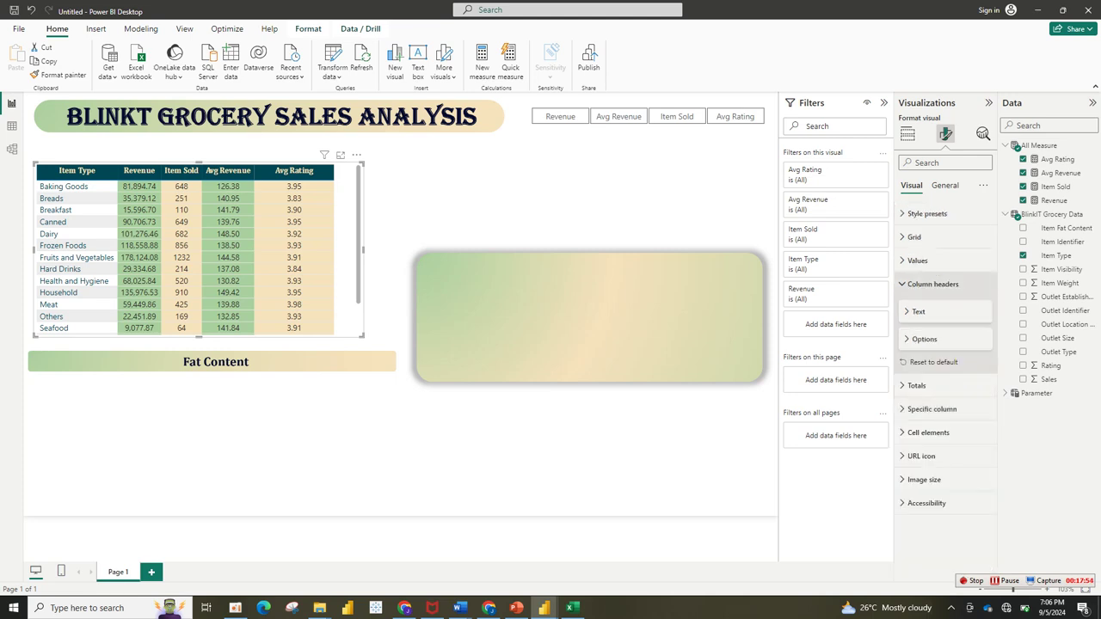
pyautogui.click(933, 284)
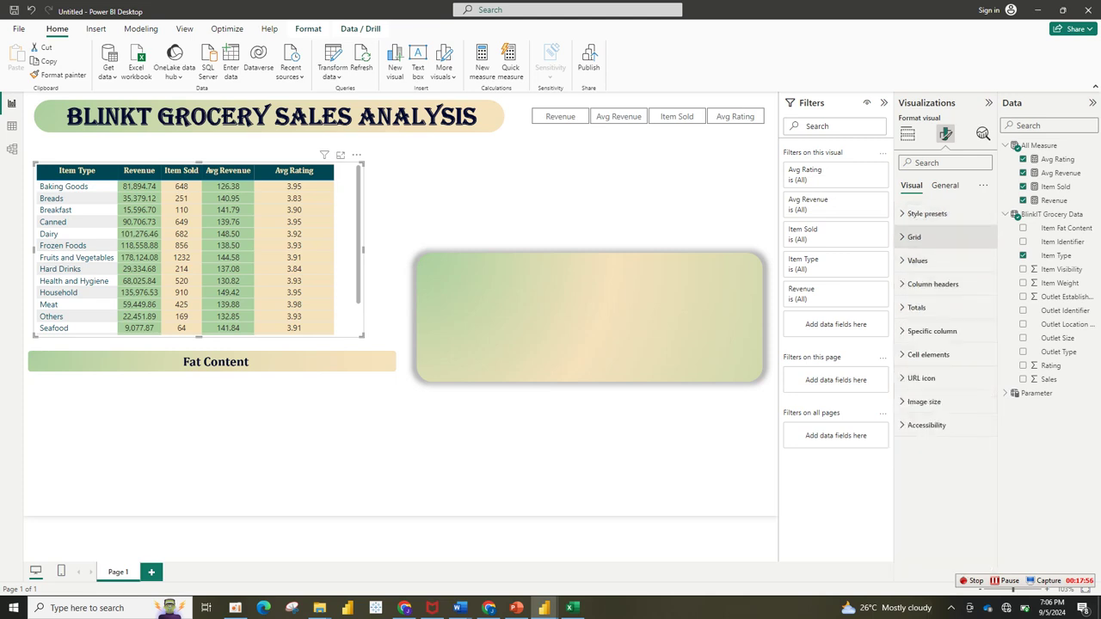
# Apply the Minimal style preset to the item-type table.
pyautogui.click(927, 214)
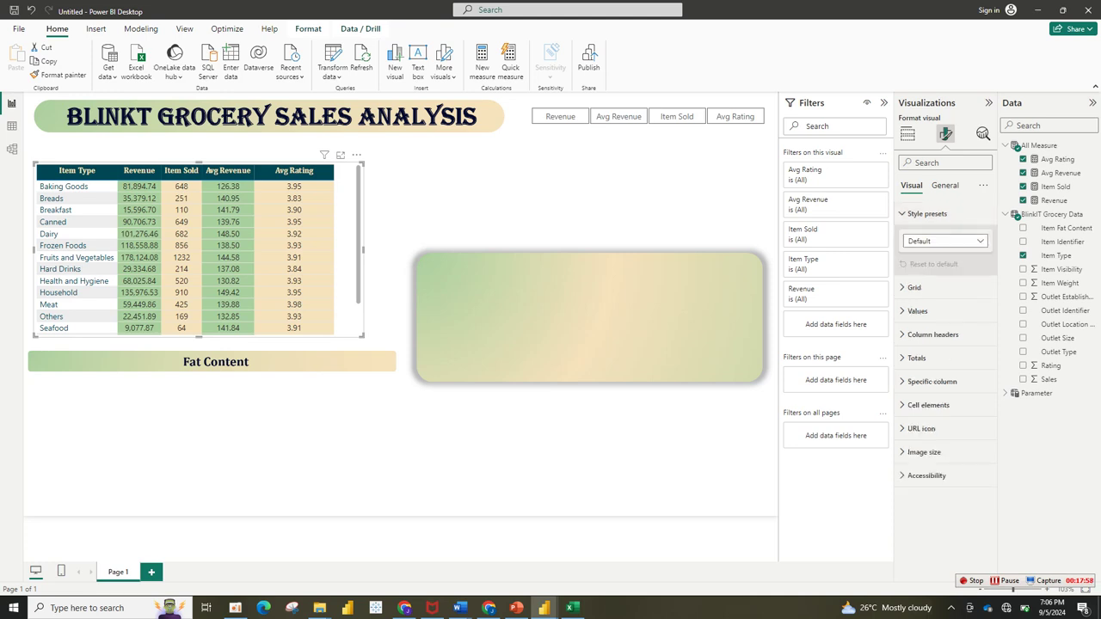
pyautogui.click(945, 241)
pyautogui.click(920, 282)
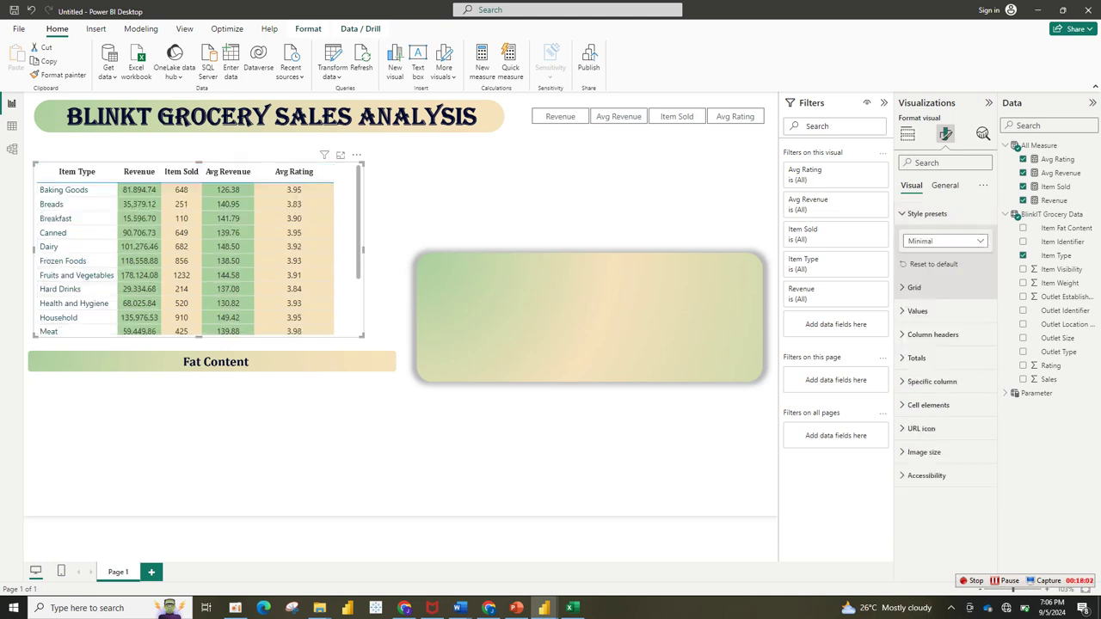
pyautogui.click(928, 214)
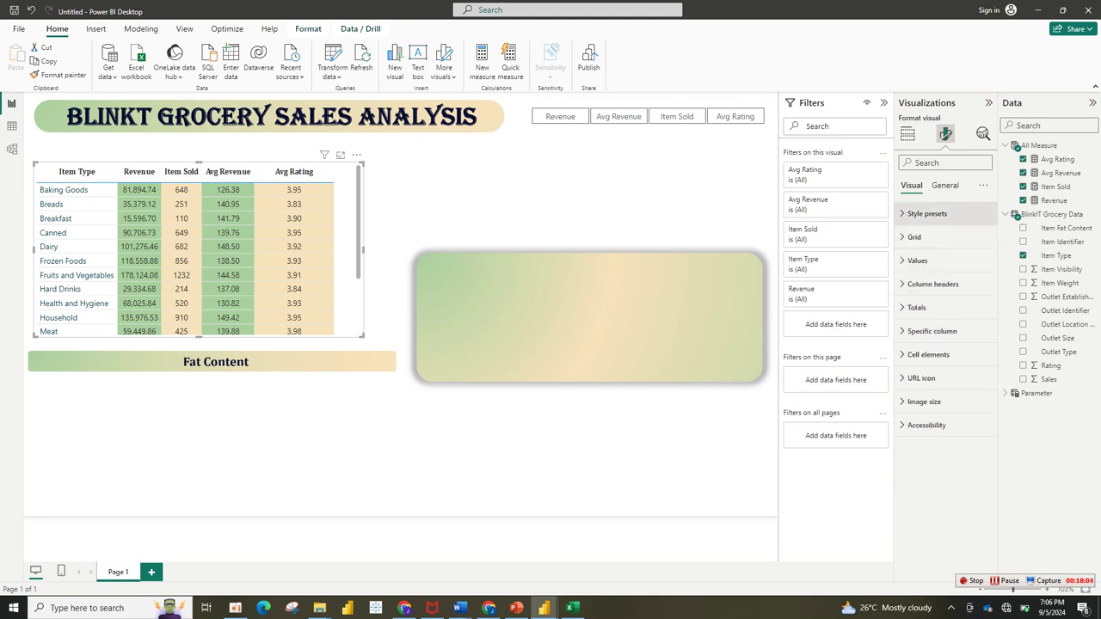
# Set the table's horizontal gridlines to white with a width of 10.
pyautogui.click(914, 237)
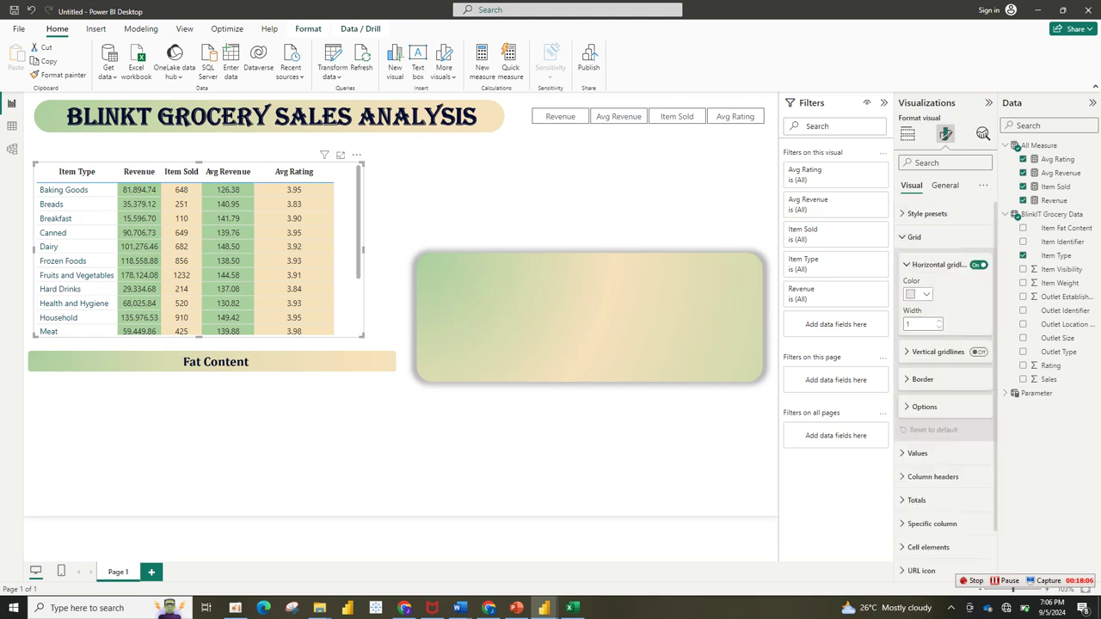
pyautogui.click(920, 294)
pyautogui.click(917, 334)
pyautogui.click(919, 324)
pyautogui.write('10')
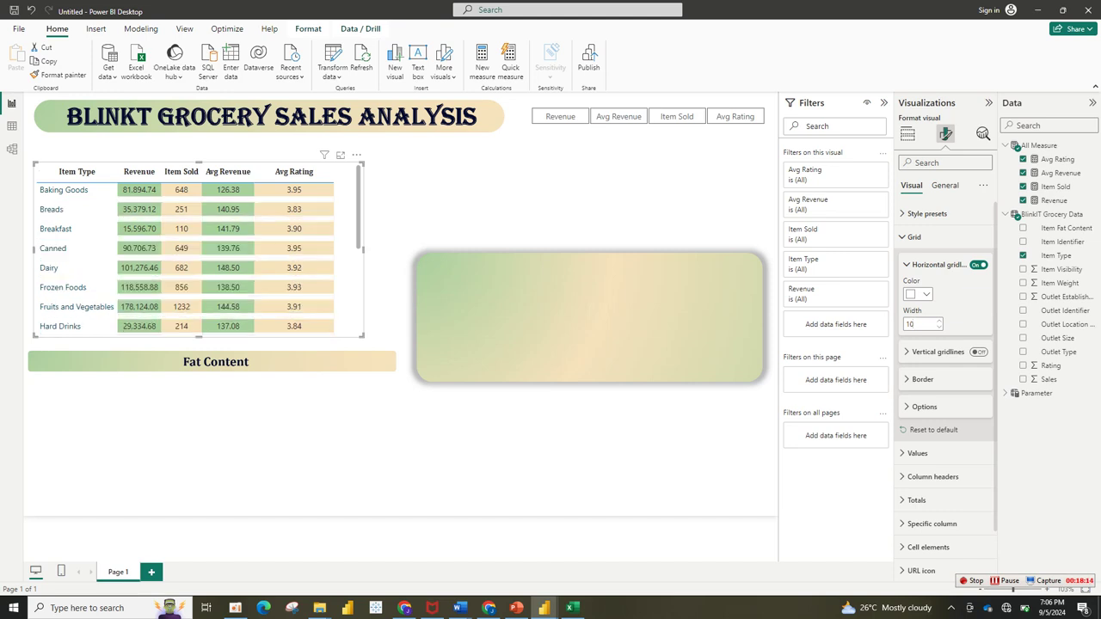
# Turn on the table's vertical gridlines and make them white with a width of 5.
pyautogui.click(978, 351)
pyautogui.click(936, 351)
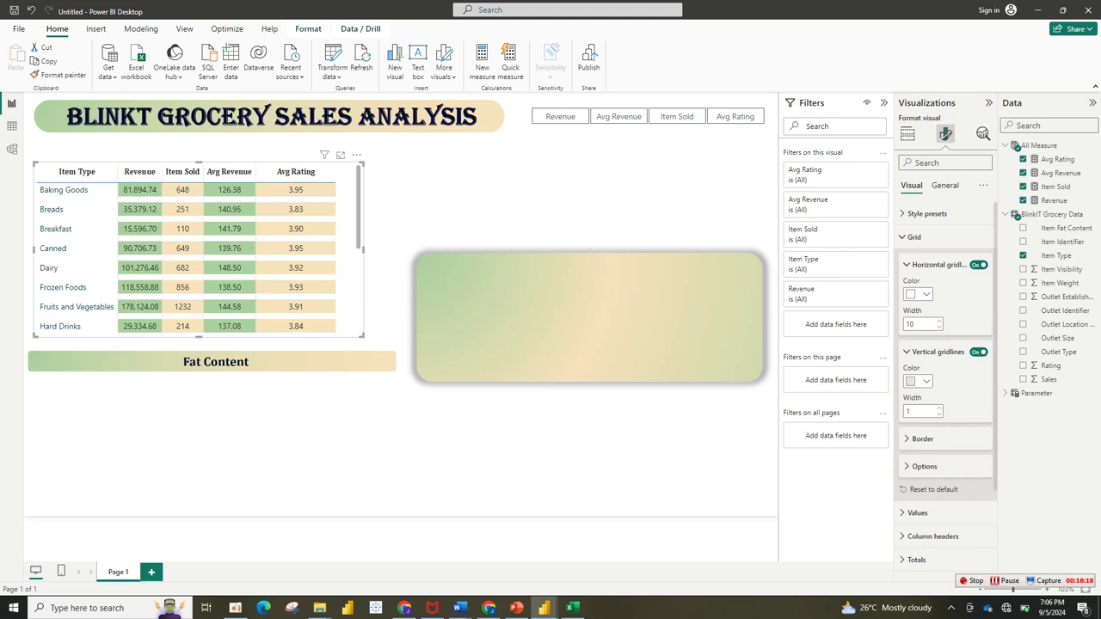
pyautogui.click(919, 381)
pyautogui.click(918, 421)
pyautogui.click(911, 411)
pyautogui.write('5')
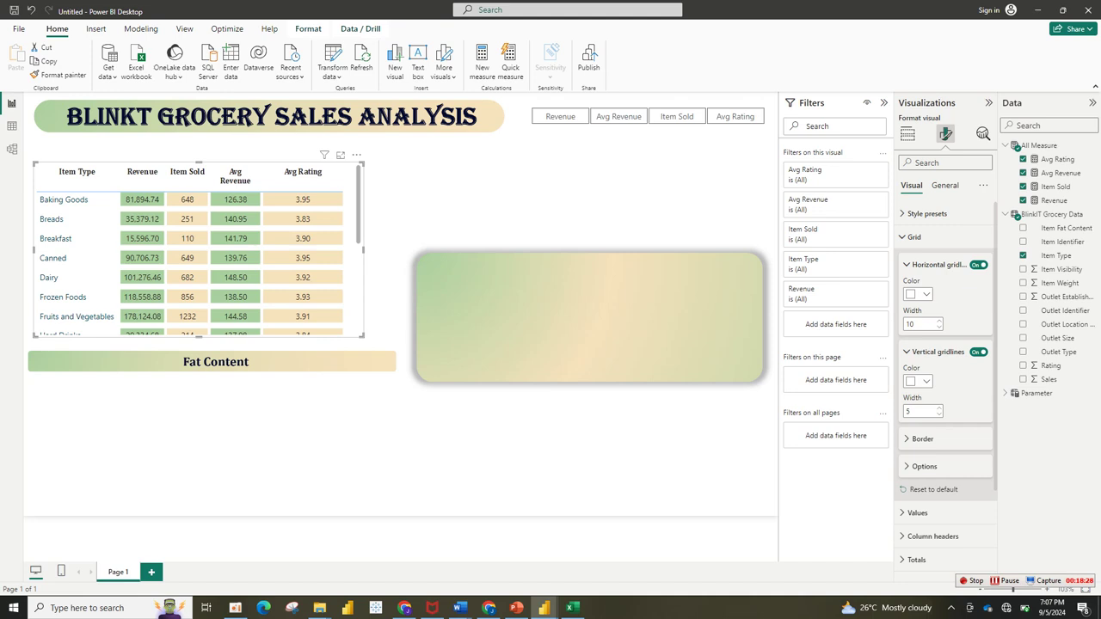
pyautogui.click(907, 351)
pyautogui.click(907, 264)
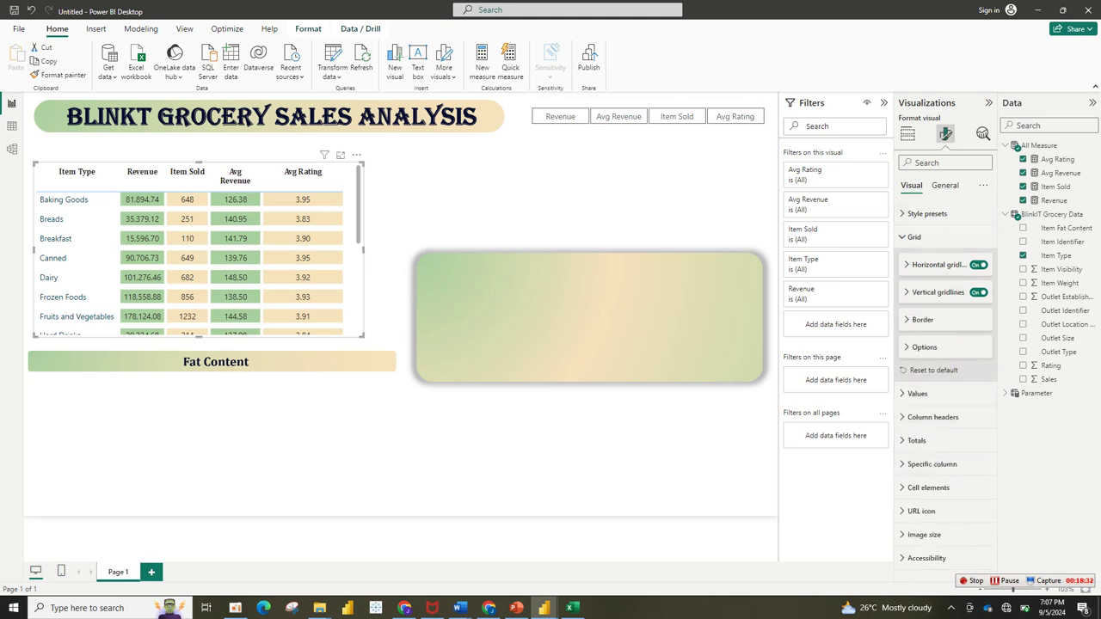
# Make the table's values bold and set their font to Cambria.
pyautogui.click(917, 393)
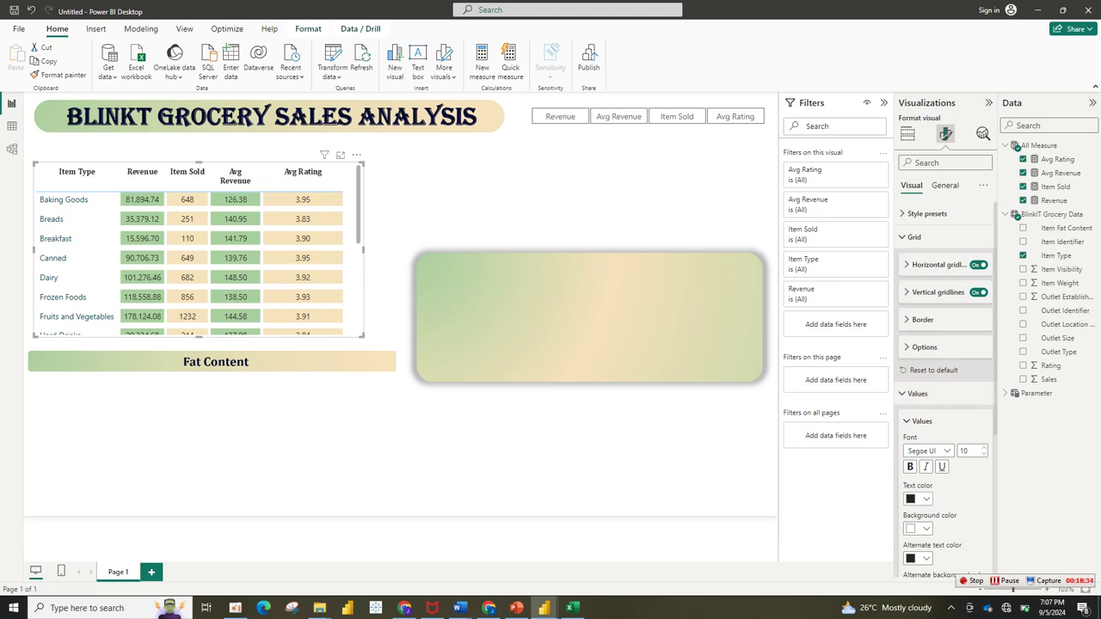
pyautogui.click(910, 467)
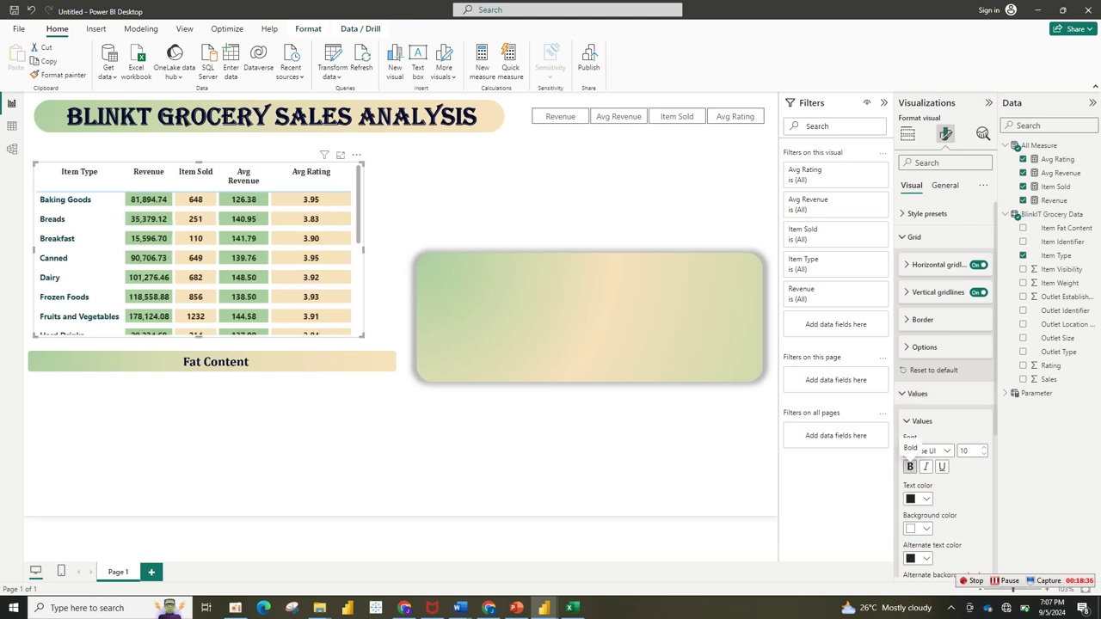
pyautogui.click(929, 451)
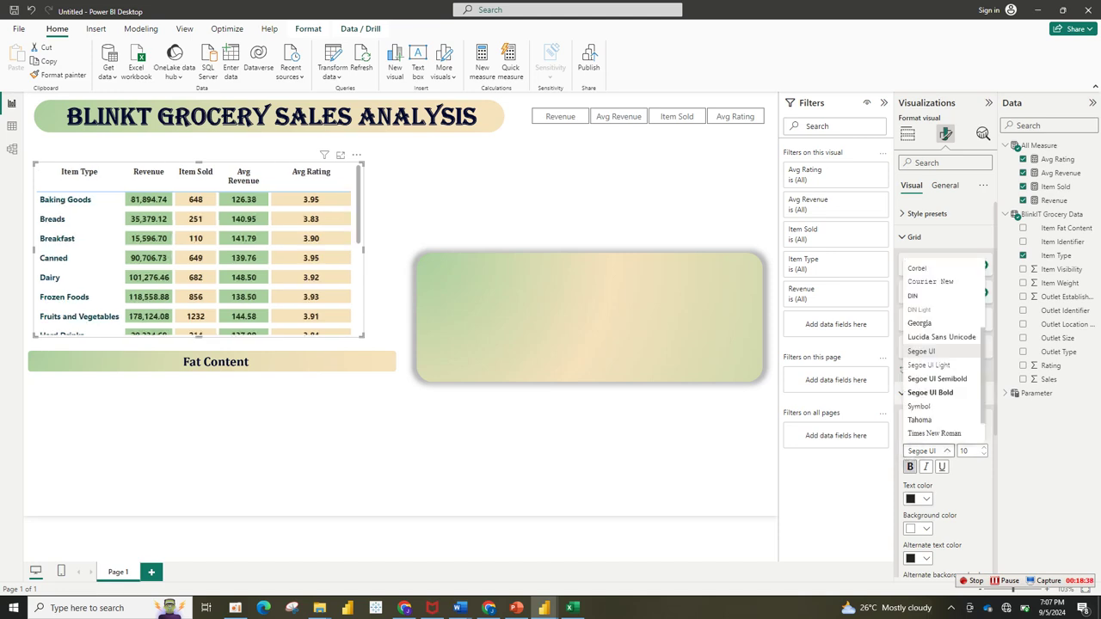
pyautogui.scroll(4, 933, 344)
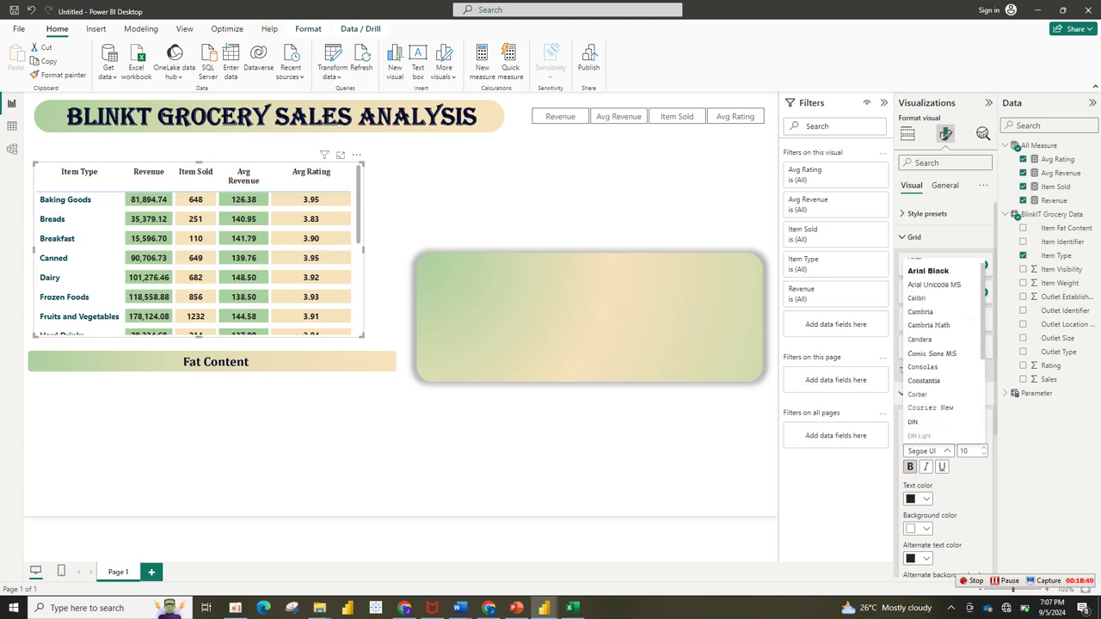
pyautogui.click(920, 319)
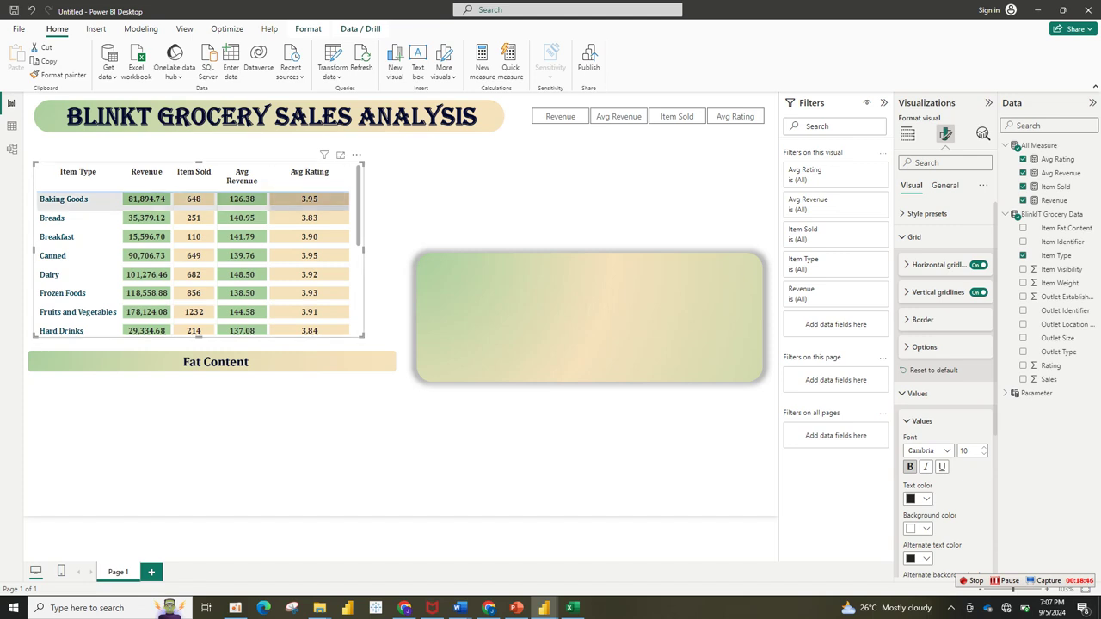
# Widen the Avg Revenue column to fit its header on one line and sort the table by descending Revenue.
pyautogui.click(242, 175)
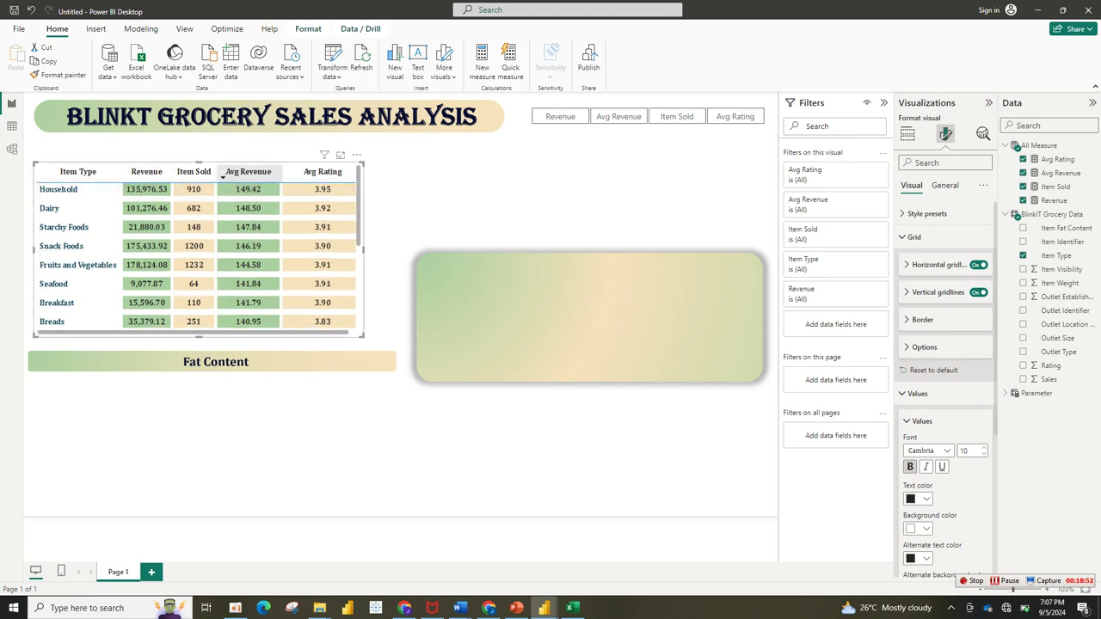
pyautogui.click(146, 171)
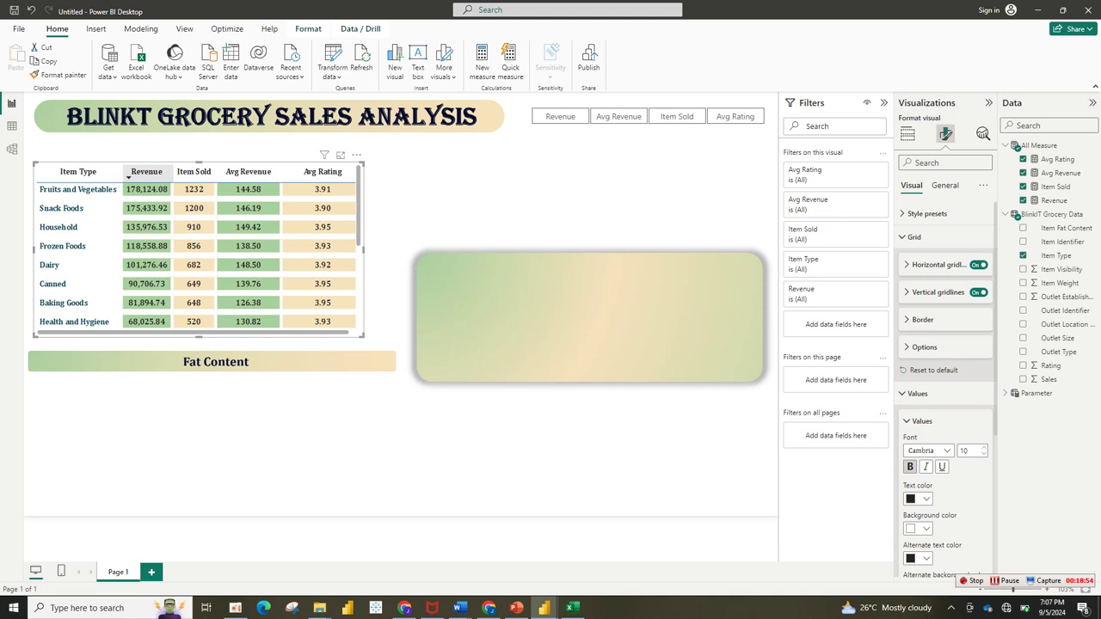
pyautogui.click(422, 191)
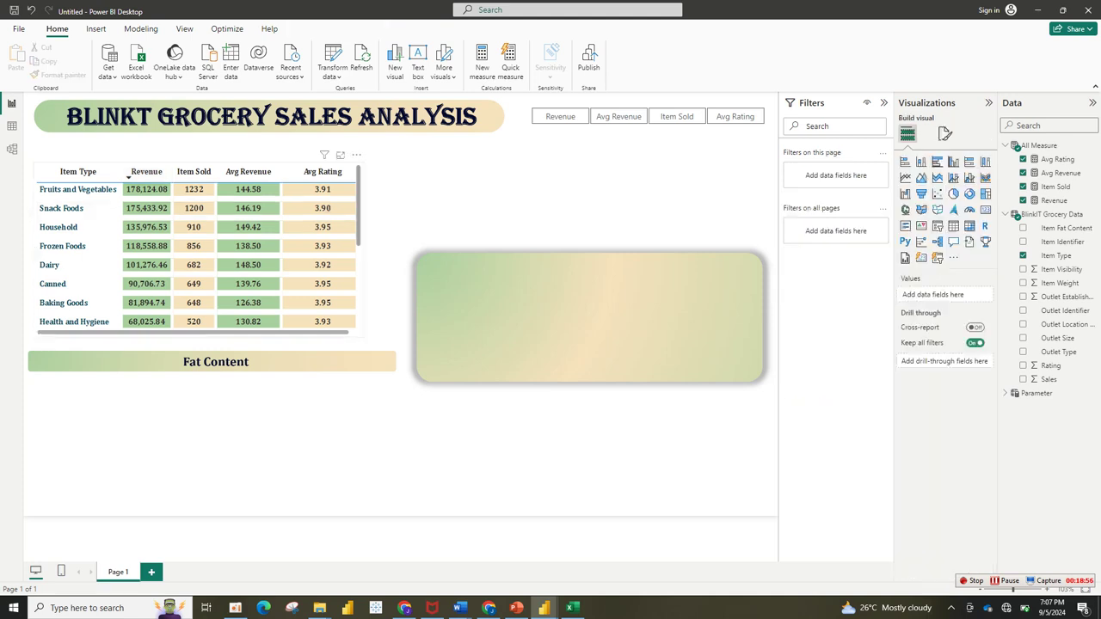
# Sort the item-type table by descending Avg Rating.
pyautogui.click(322, 171)
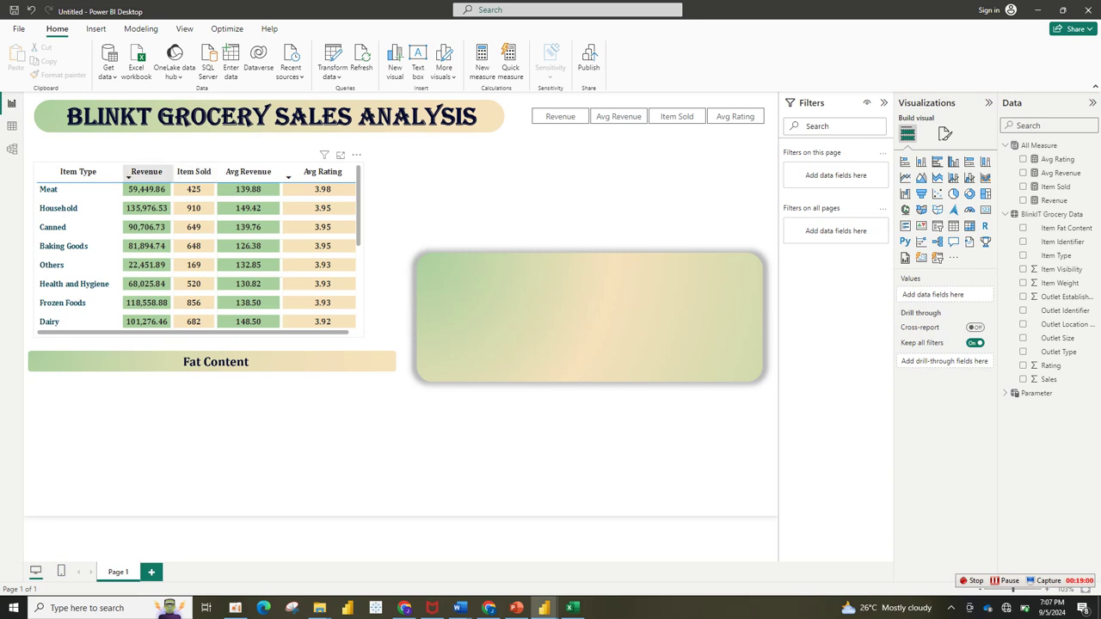
pyautogui.click(146, 172)
pyautogui.click(944, 133)
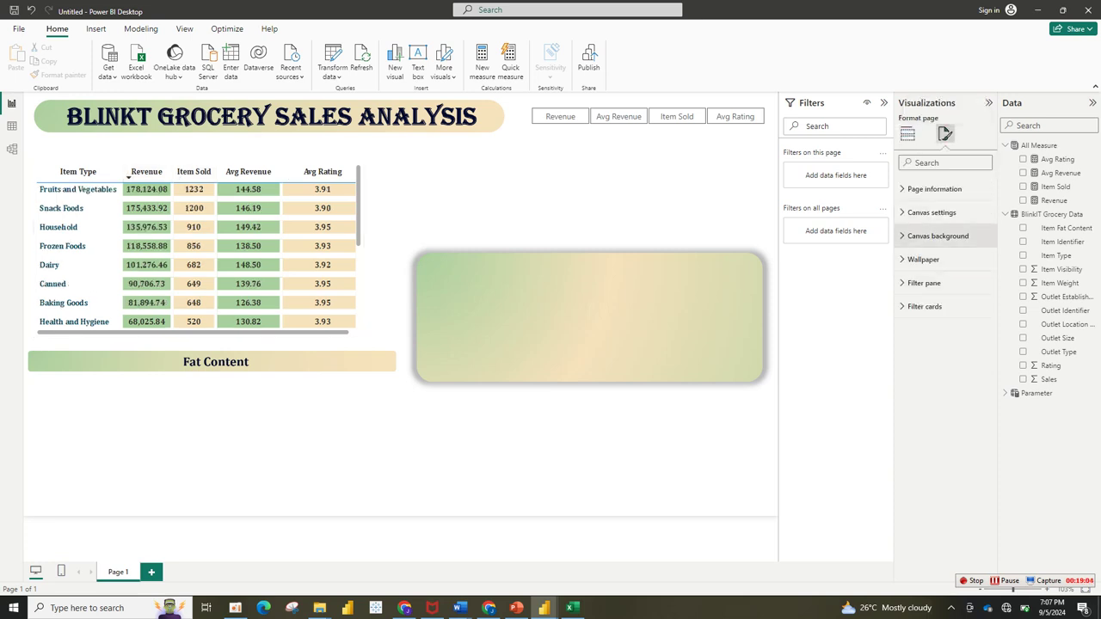
pyautogui.click(323, 171)
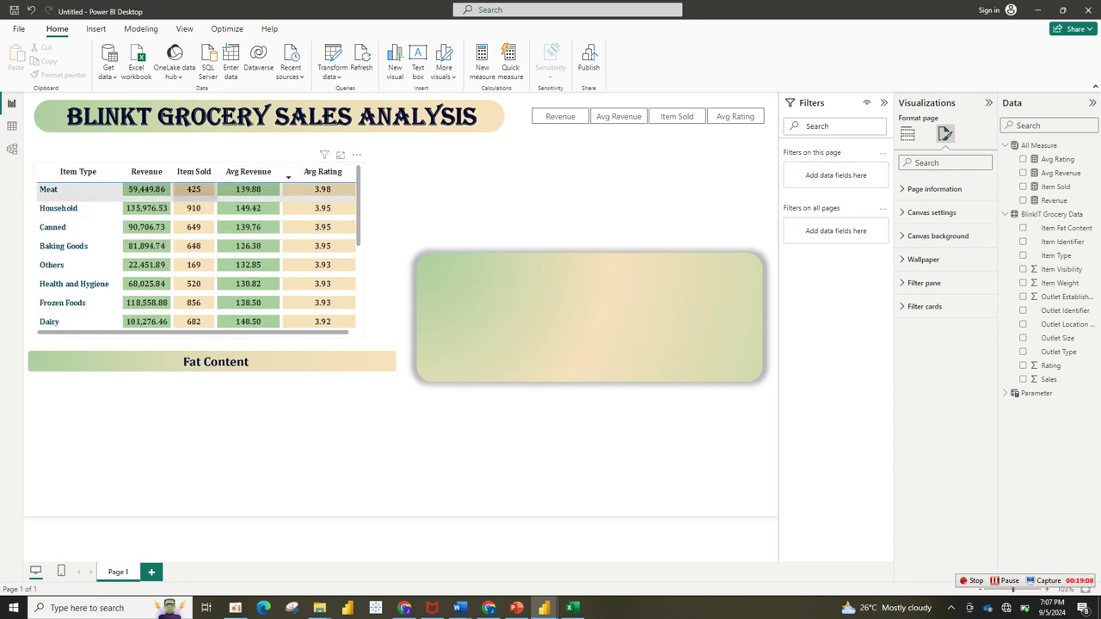
# Sort the item-type table by descending Revenue and set its column header background to the recent dark teal color.
pyautogui.click(147, 172)
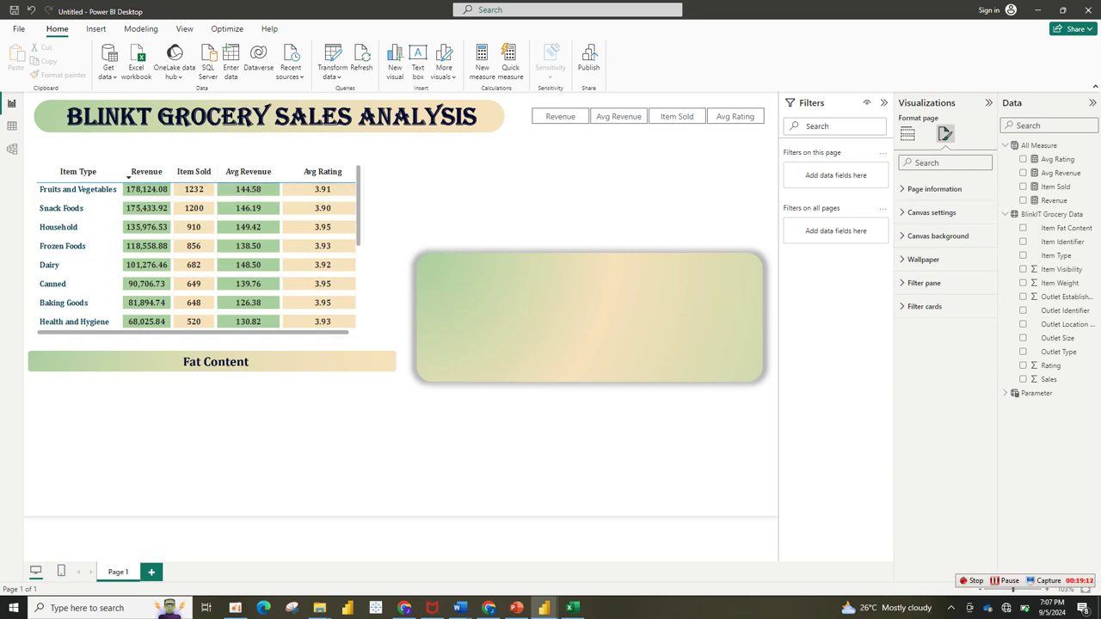
pyautogui.click(215, 162)
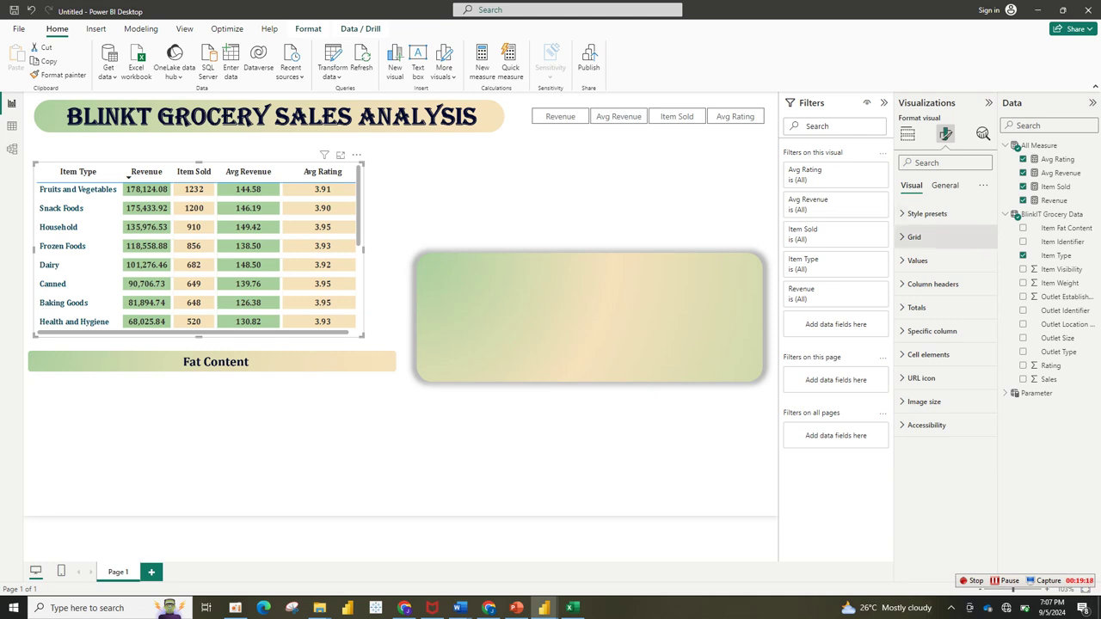
pyautogui.click(933, 284)
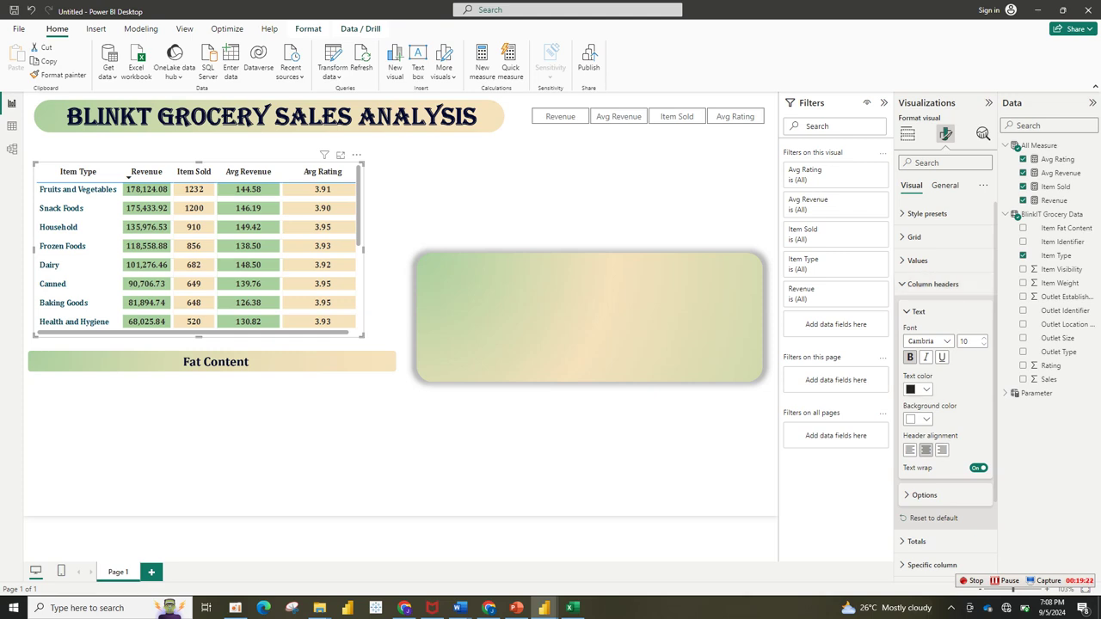
pyautogui.click(919, 419)
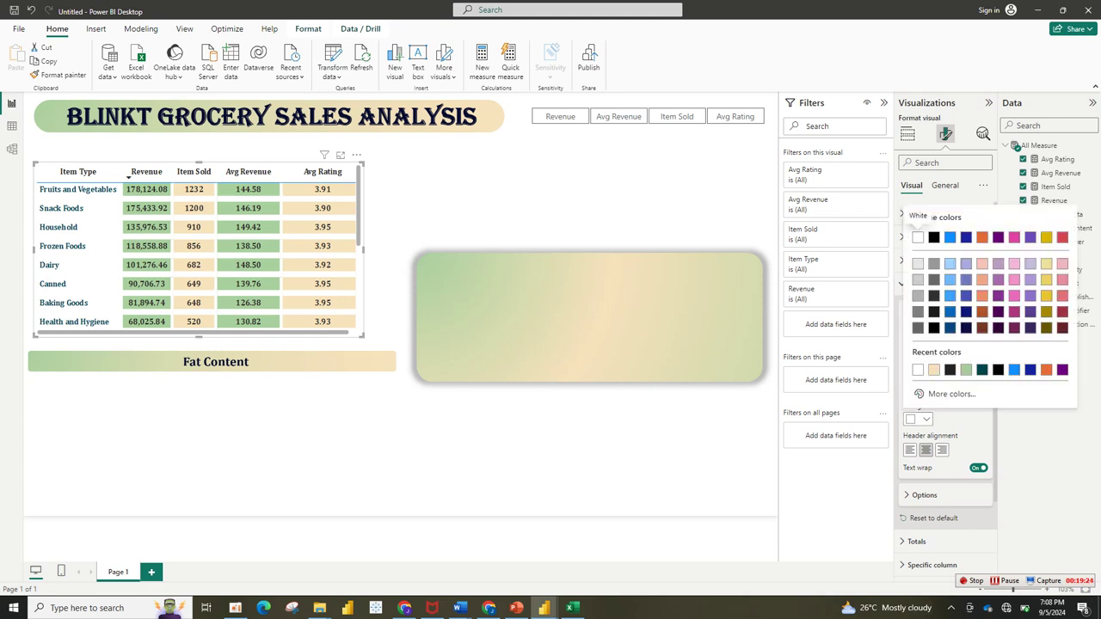
pyautogui.click(982, 370)
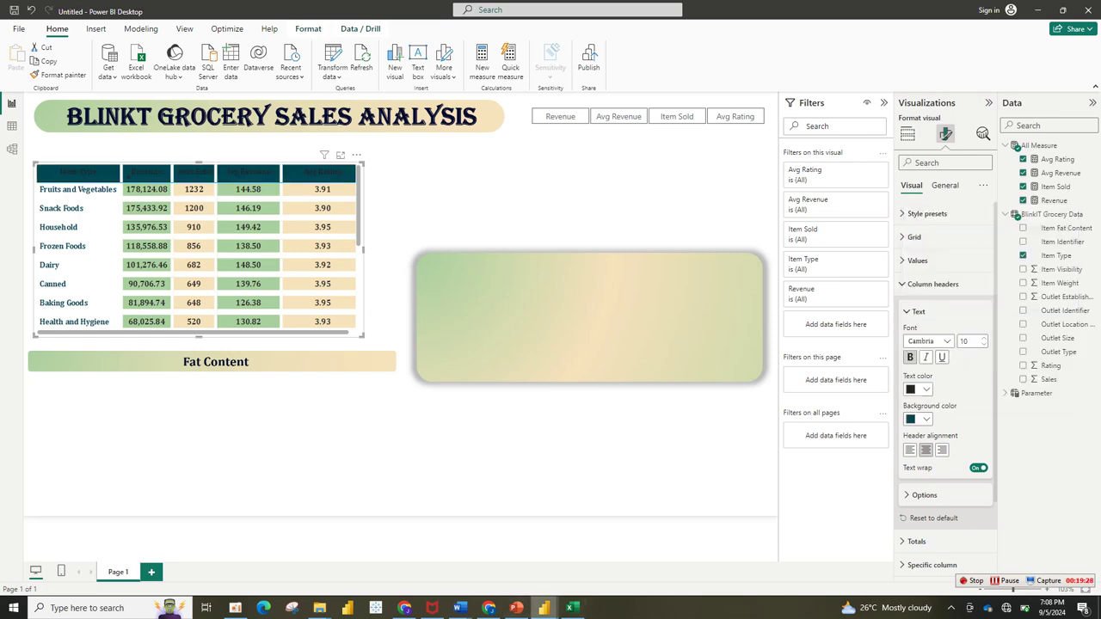
# Set the text color of the table's column headers to the recent light beige.
pyautogui.moveTo(544, 608)
pyautogui.moveTo(482, 559)
pyautogui.click(926, 390)
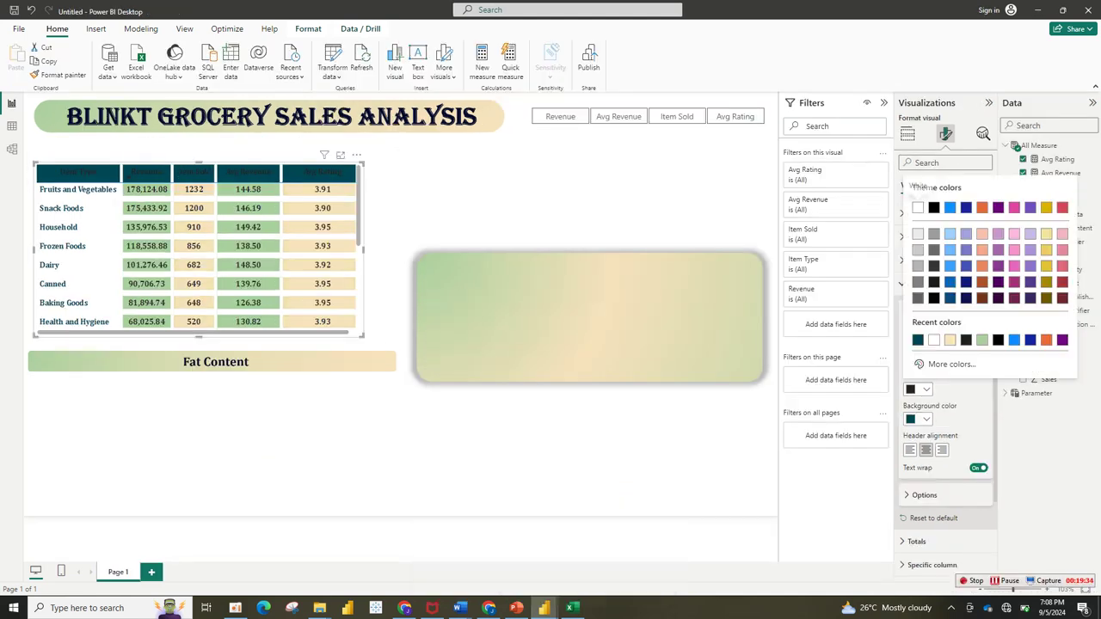
pyautogui.click(961, 342)
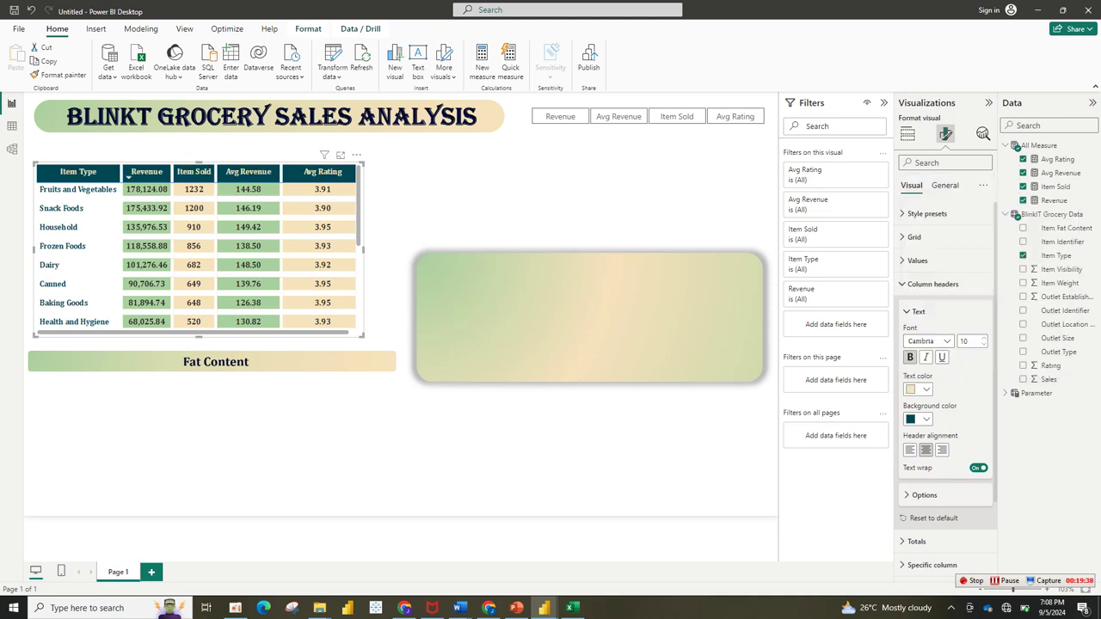
pyautogui.press('Escape')
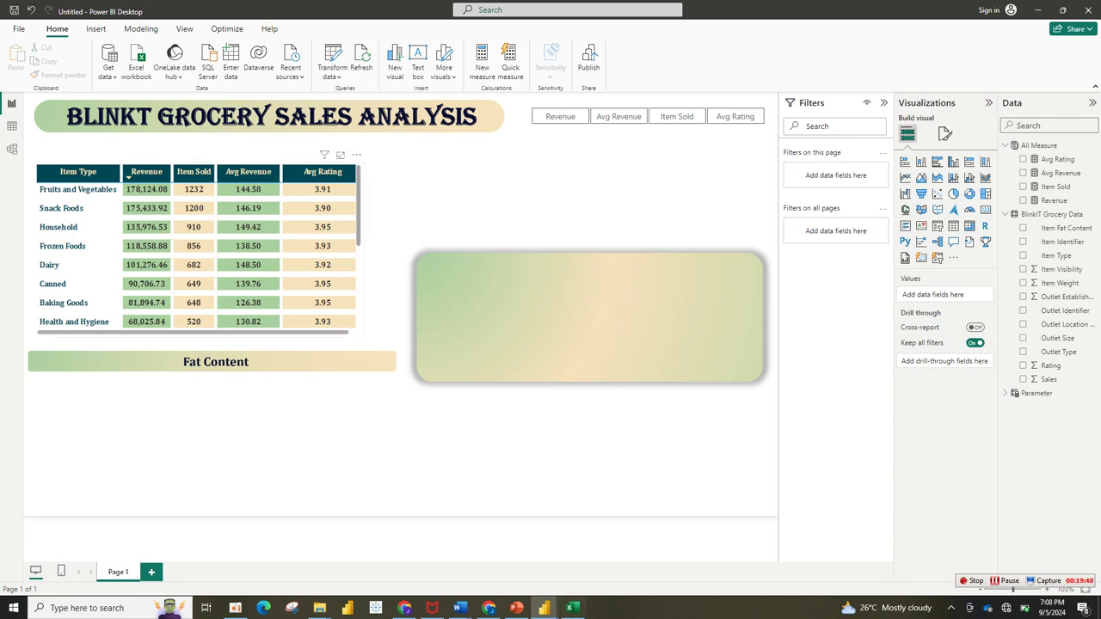
# Widen the item-type table slightly and widen its Item Type column so names and revenue values fit on one line.
pyautogui.moveTo(358, 206); pyautogui.dragTo(358, 289)
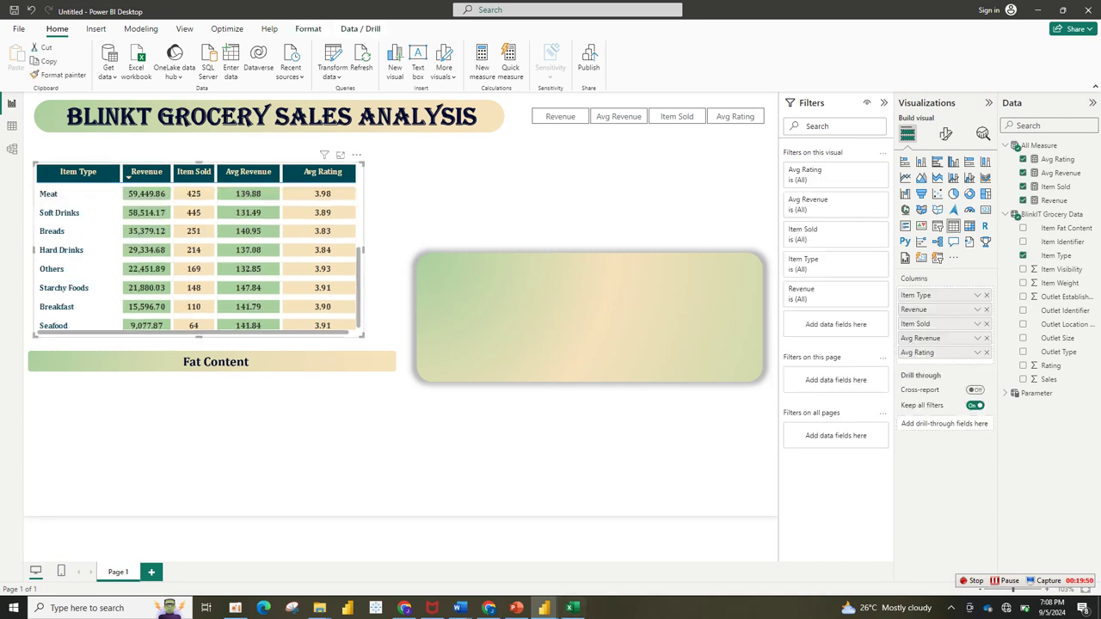
pyautogui.moveTo(364, 249); pyautogui.dragTo(380, 250)
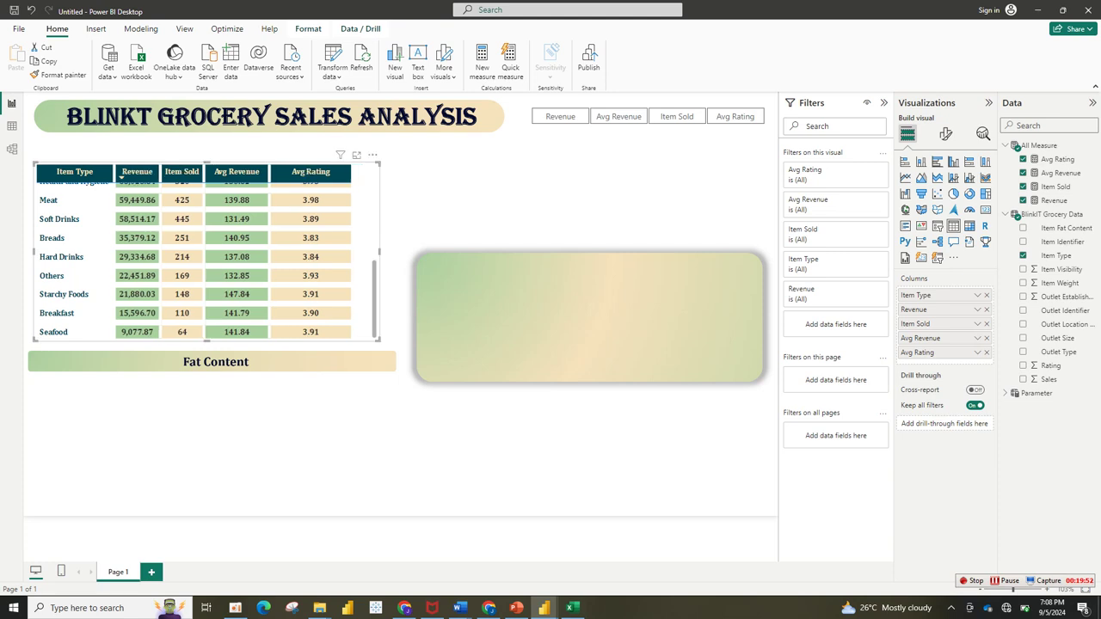
pyautogui.scroll(10, 374, 299)
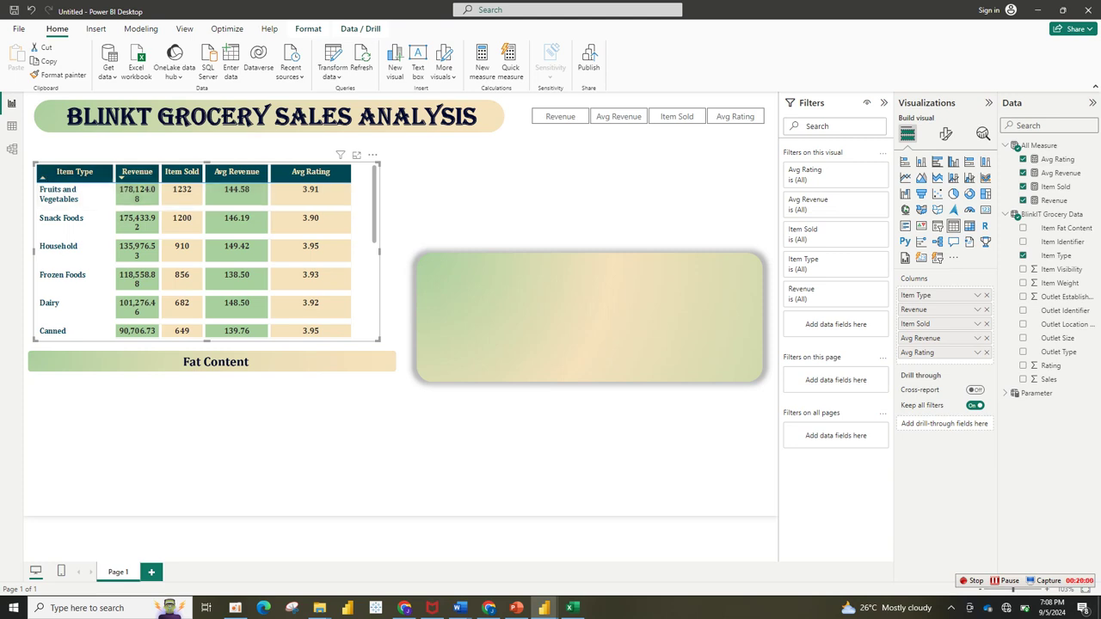
pyautogui.moveTo(114, 175); pyautogui.dragTo(179, 172)
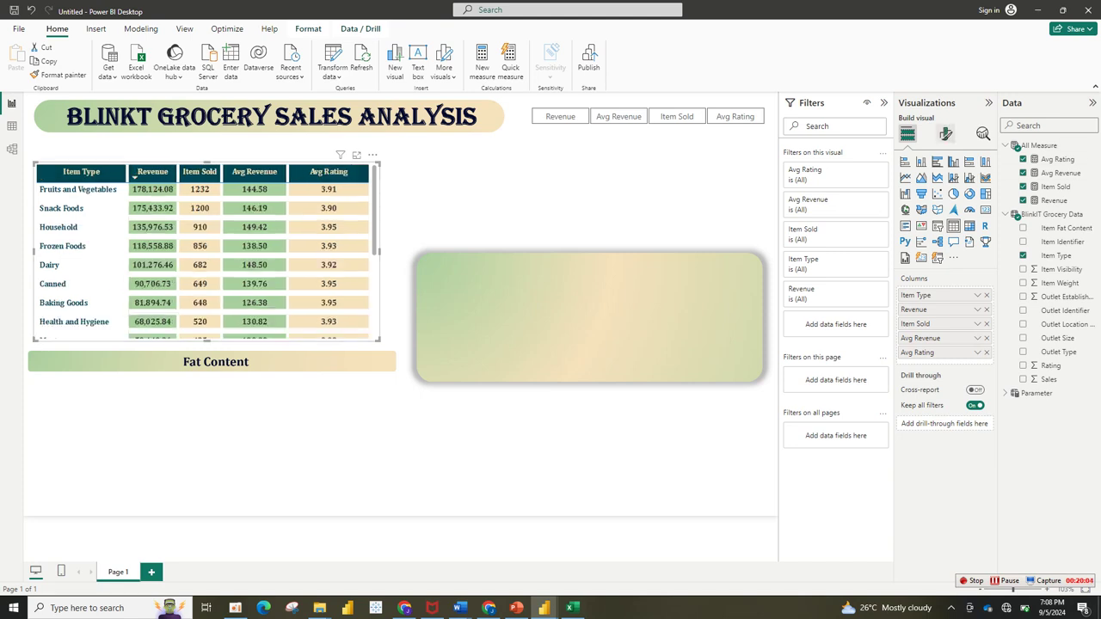
# Look through the table's totals, column headers and values formatting for a decimal places option.
pyautogui.click(945, 133)
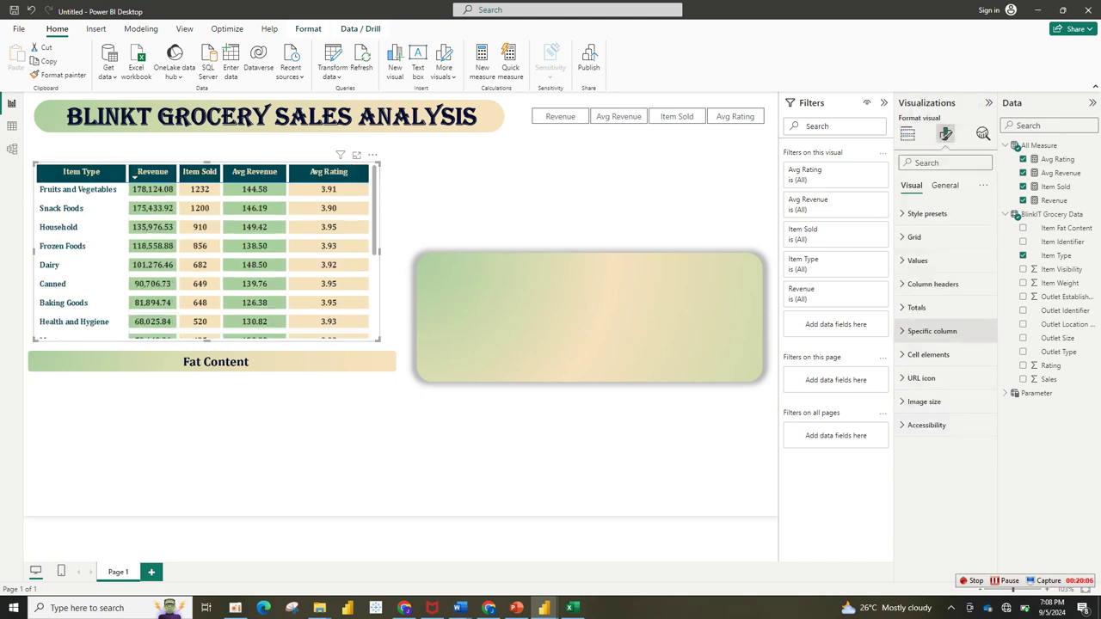
pyautogui.click(917, 307)
pyautogui.click(916, 307)
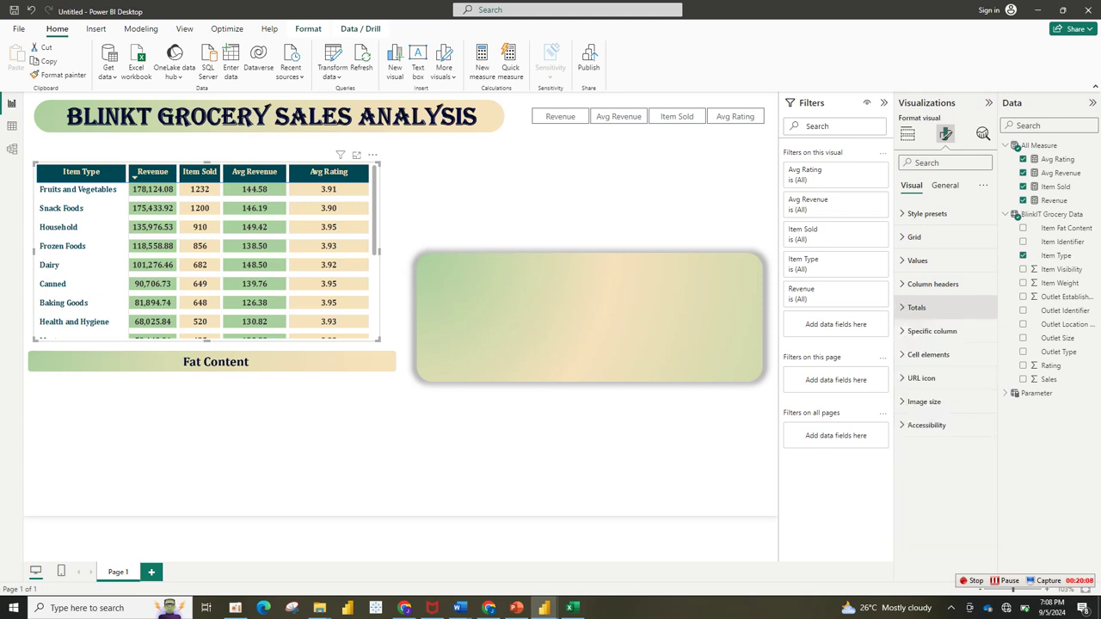
pyautogui.click(933, 284)
pyautogui.click(917, 260)
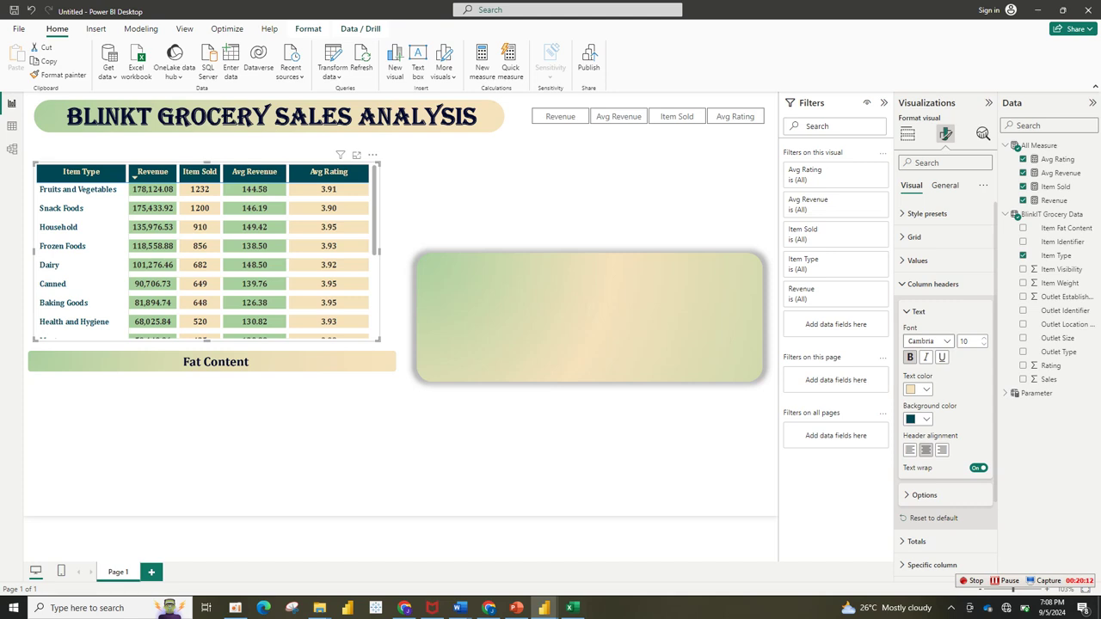
pyautogui.scroll(-3, 946, 385)
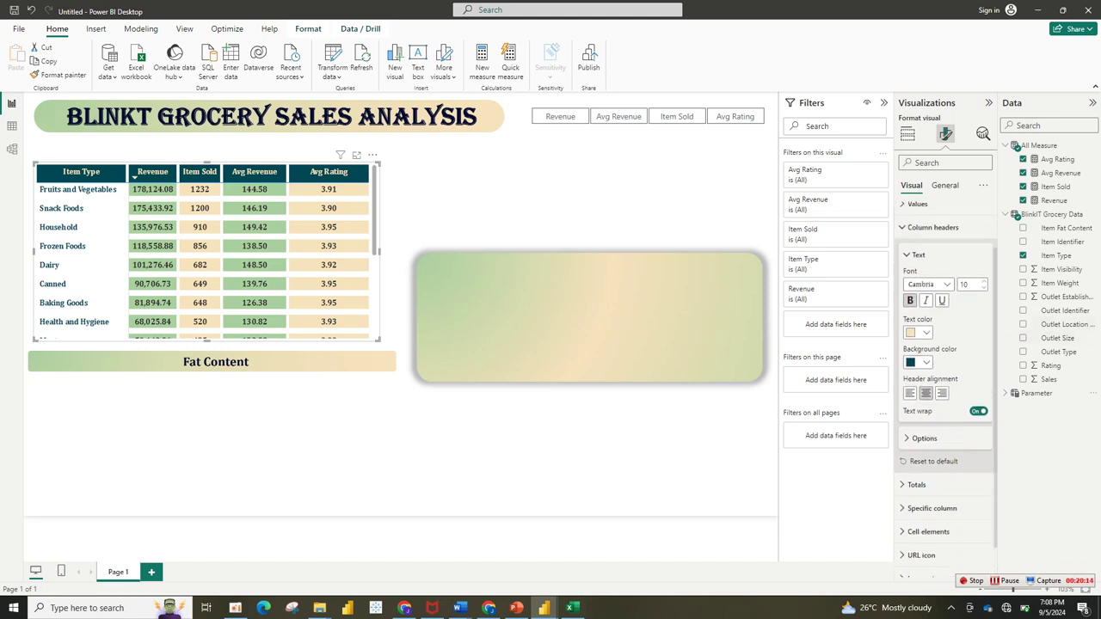
pyautogui.scroll(3, 946, 386)
pyautogui.click(917, 260)
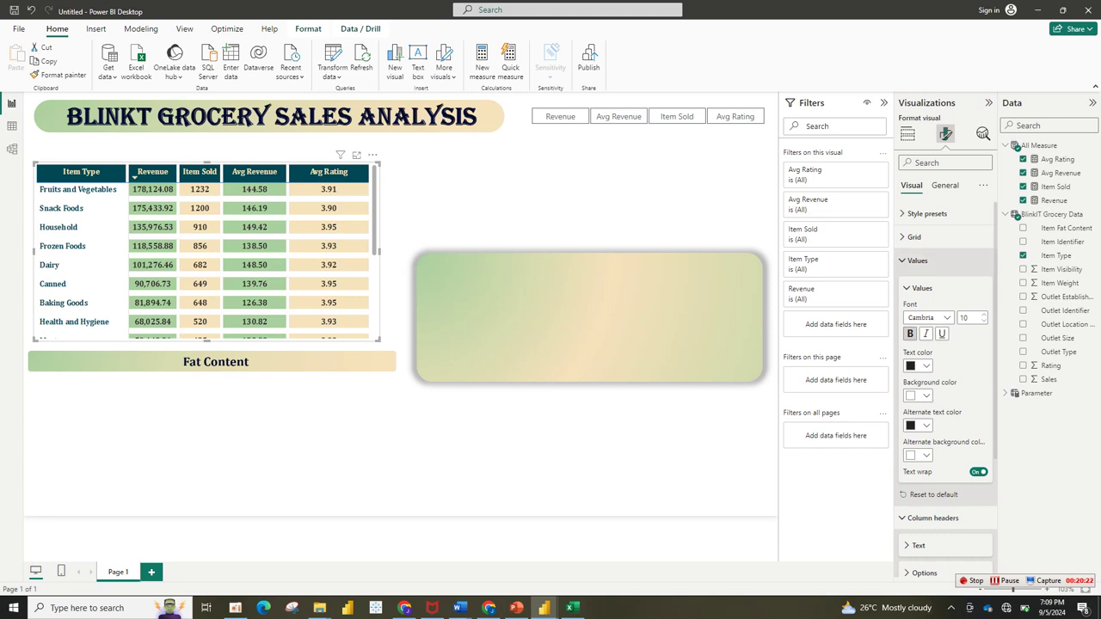
pyautogui.click(917, 260)
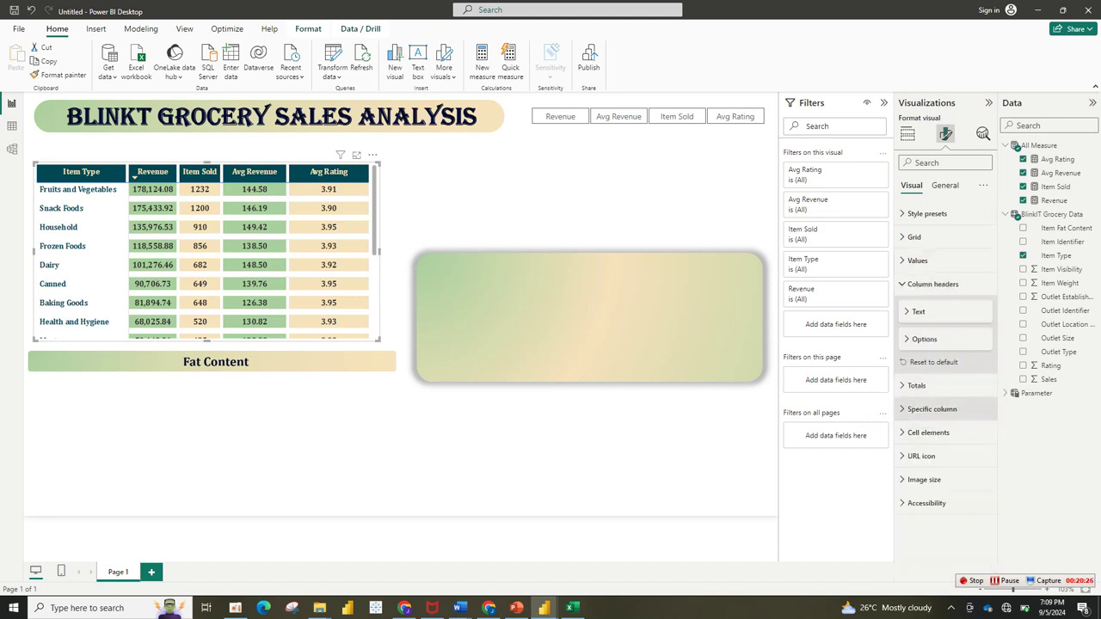
# Set the Revenue column's value decimal places to 0 in the specific column formatting.
pyautogui.click(932, 409)
pyautogui.scroll(-5, 945, 404)
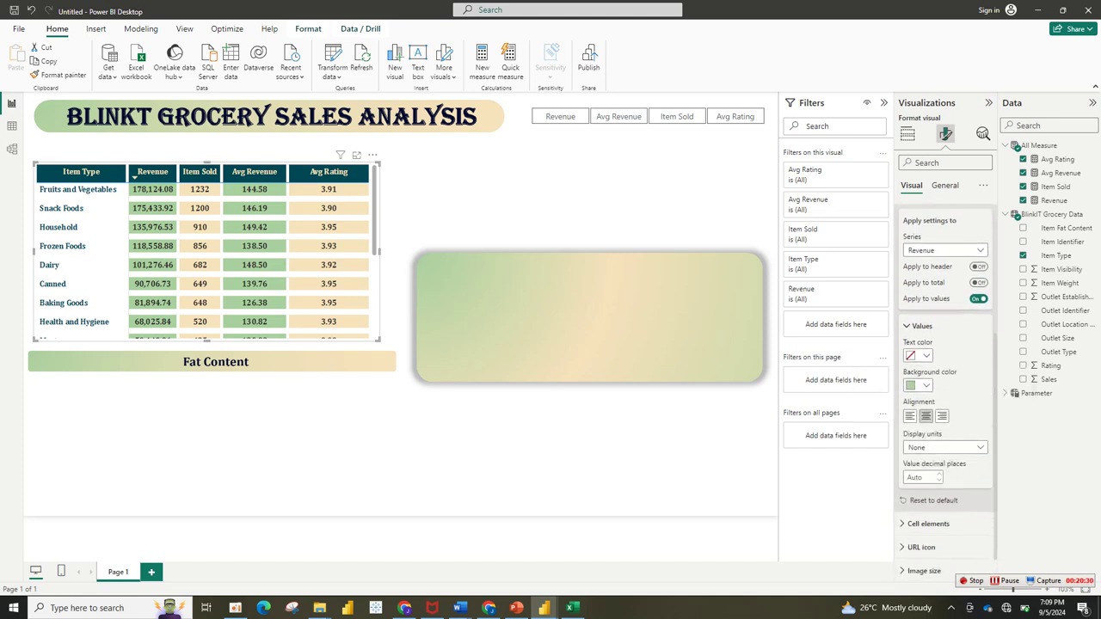
pyautogui.click(945, 447)
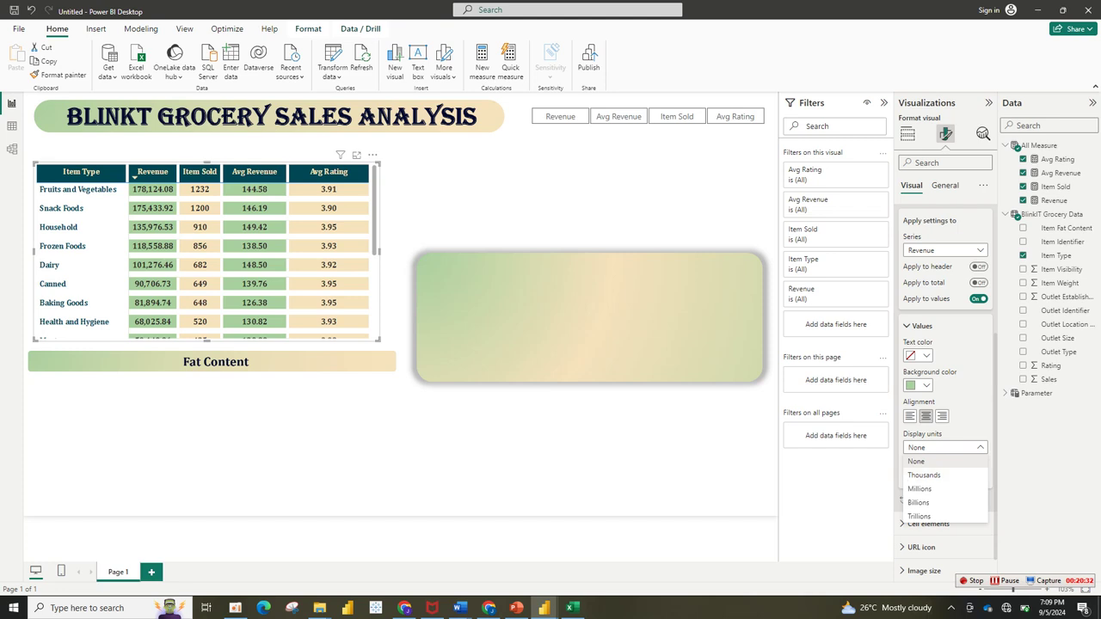
pyautogui.press('Escape')
pyautogui.write('0')
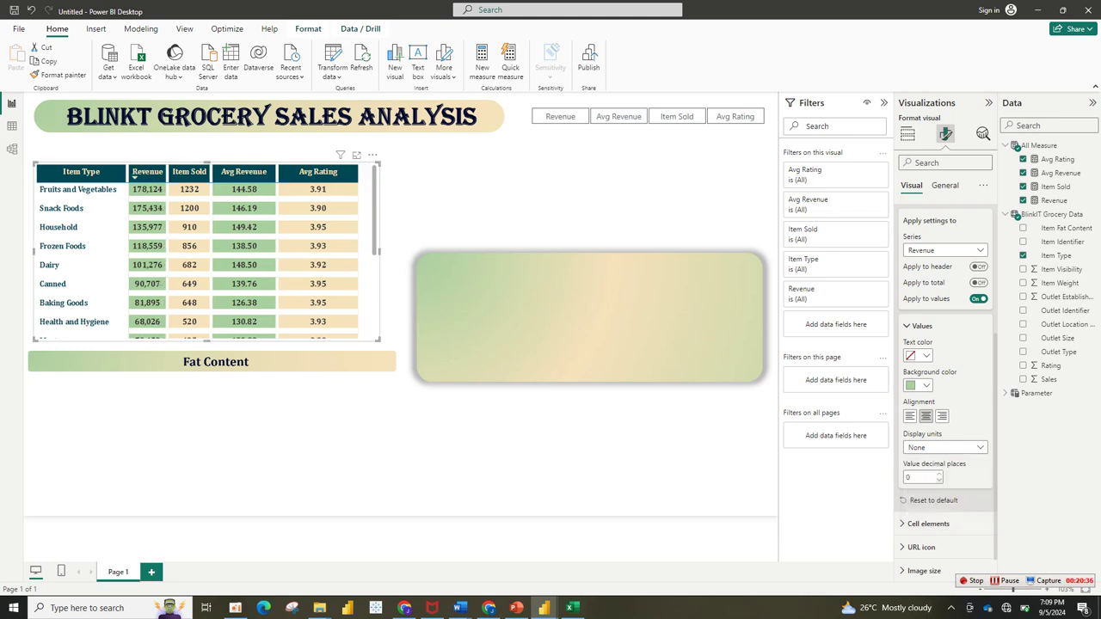
# Set the Item Sold column's value decimal places to 0.
pyautogui.click(945, 250)
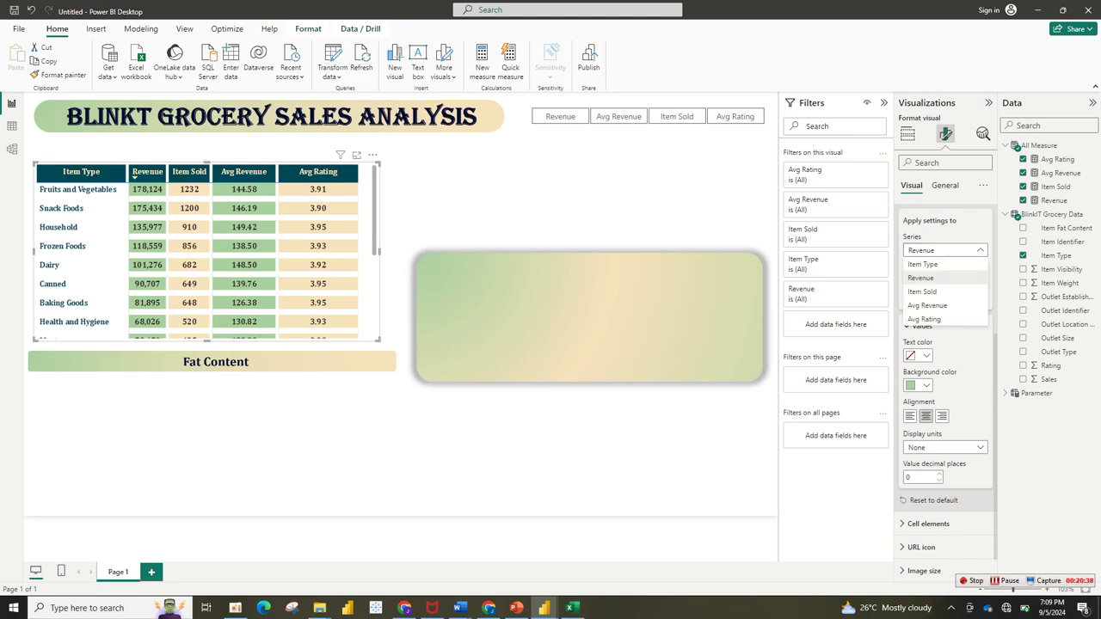
pyautogui.click(922, 291)
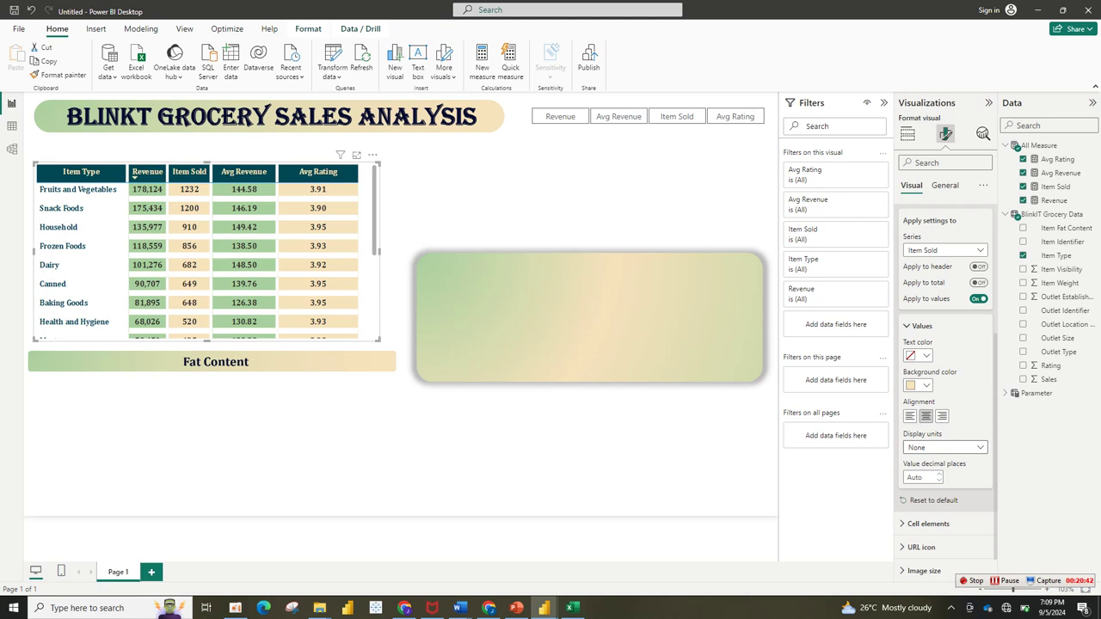
pyautogui.click(945, 250)
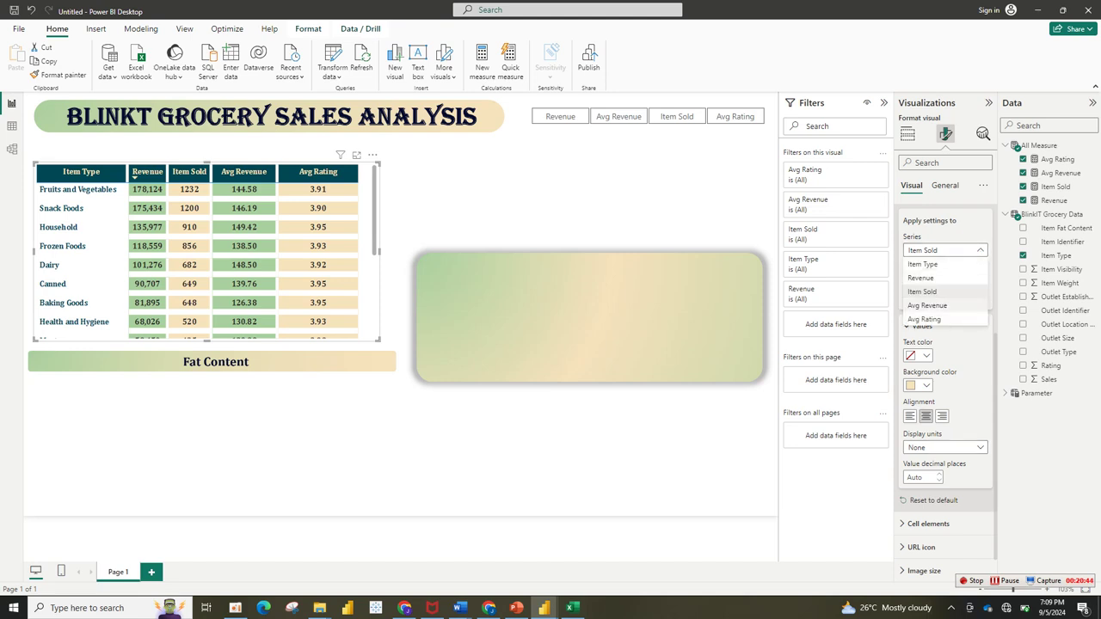
pyautogui.click(922, 291)
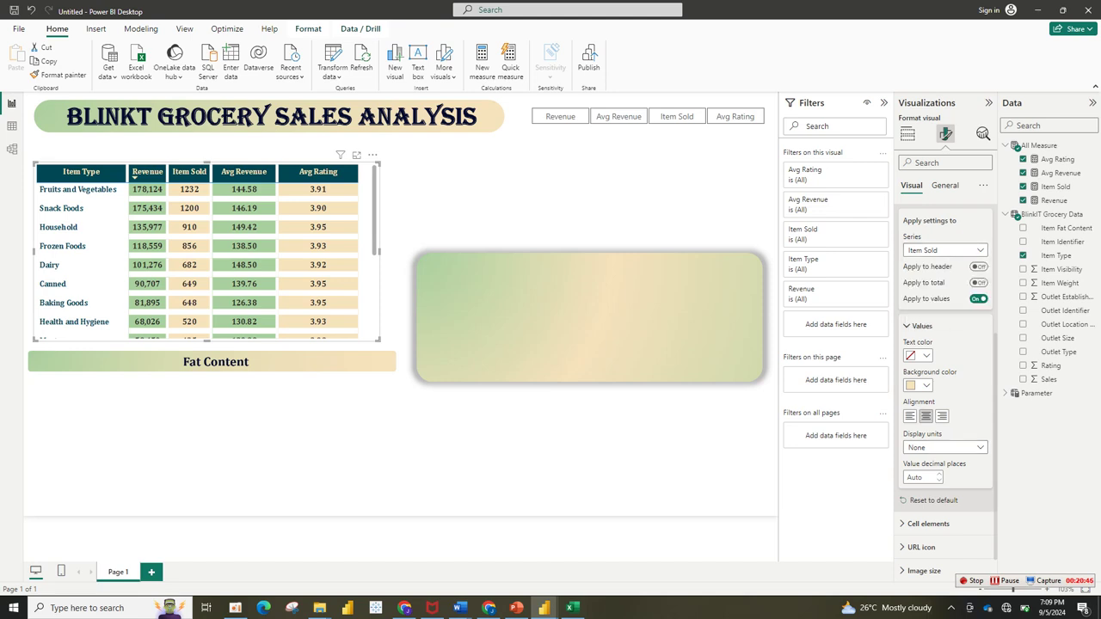
pyautogui.click(939, 480)
# Set the Avg Revenue column's value decimal places to 0.
pyautogui.click(944, 251)
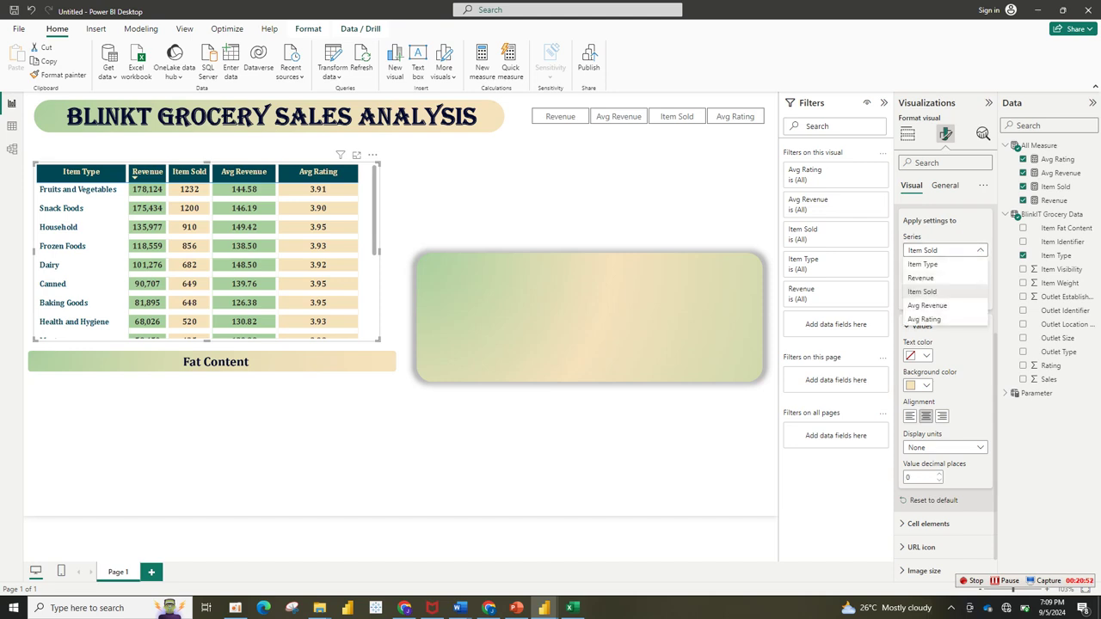
pyautogui.click(927, 305)
pyautogui.click(939, 480)
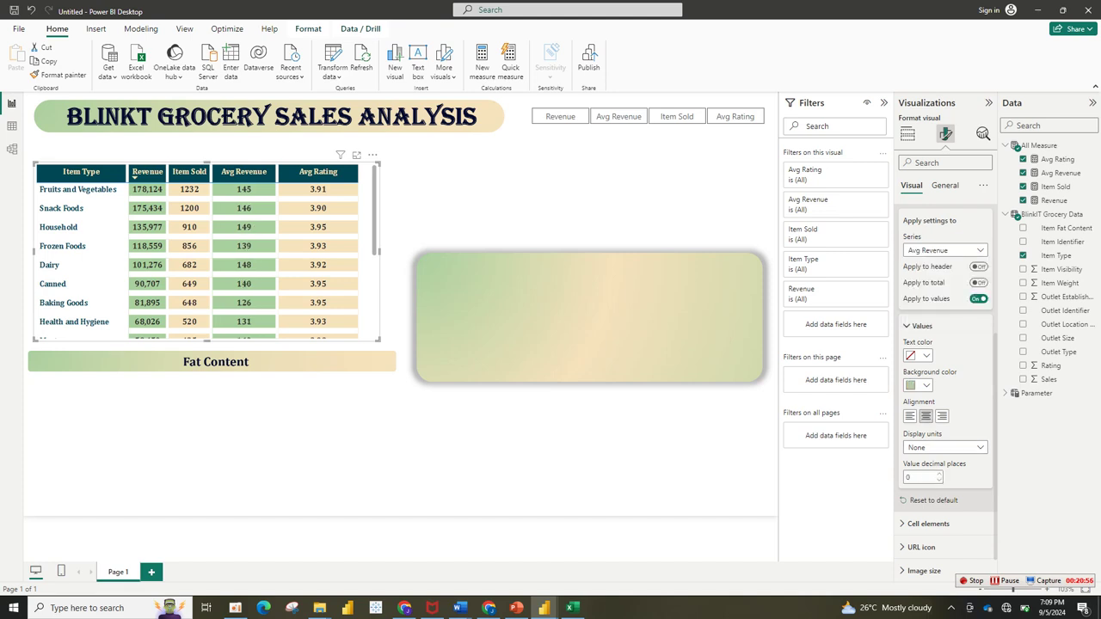
# Set the Avg Rating column's value decimal places to 1 and deselect the table.
pyautogui.click(945, 251)
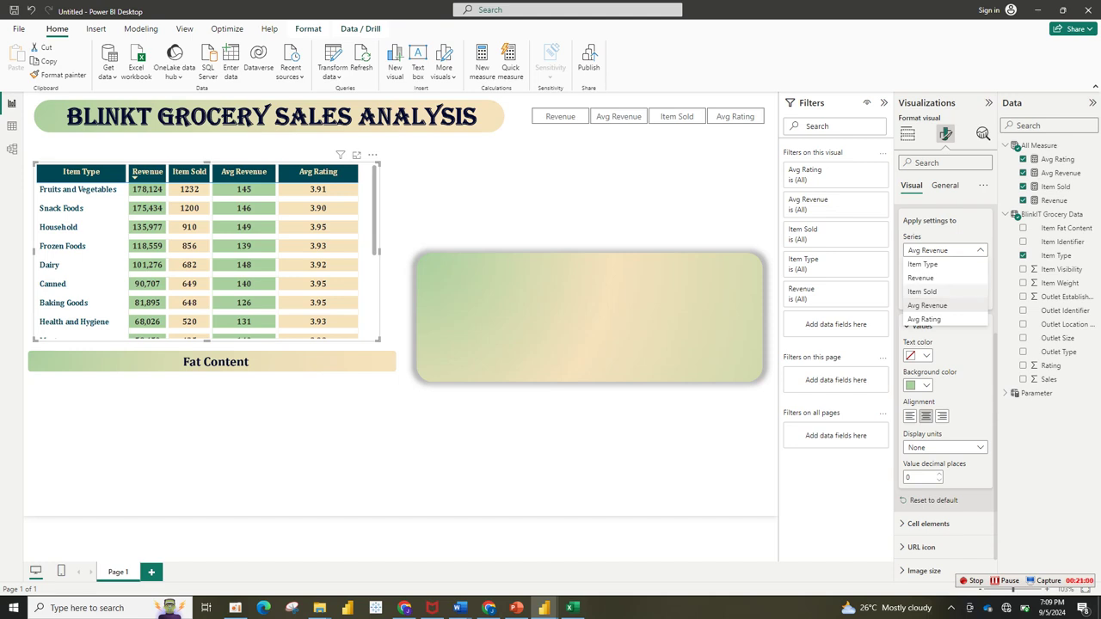
pyautogui.click(925, 319)
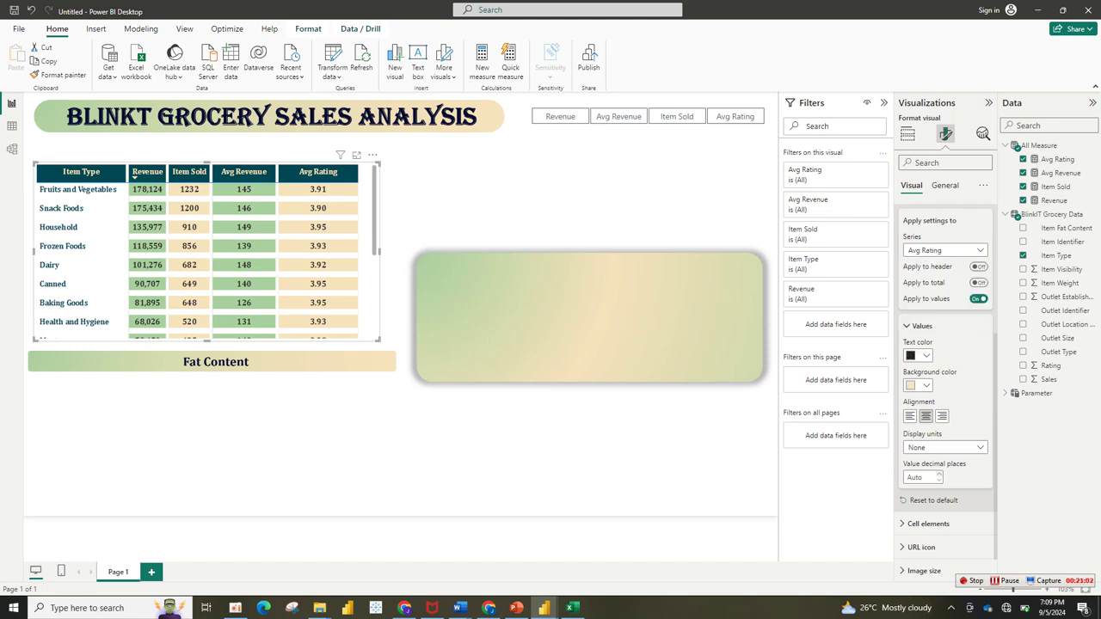
pyautogui.click(939, 479)
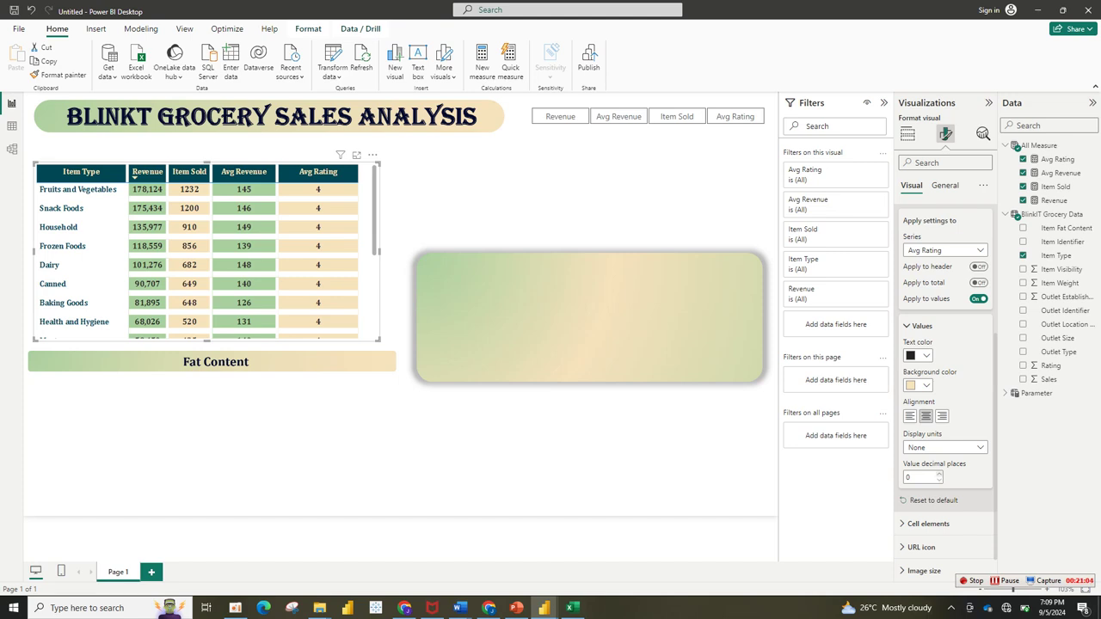
pyautogui.click(939, 474)
pyautogui.press('Escape')
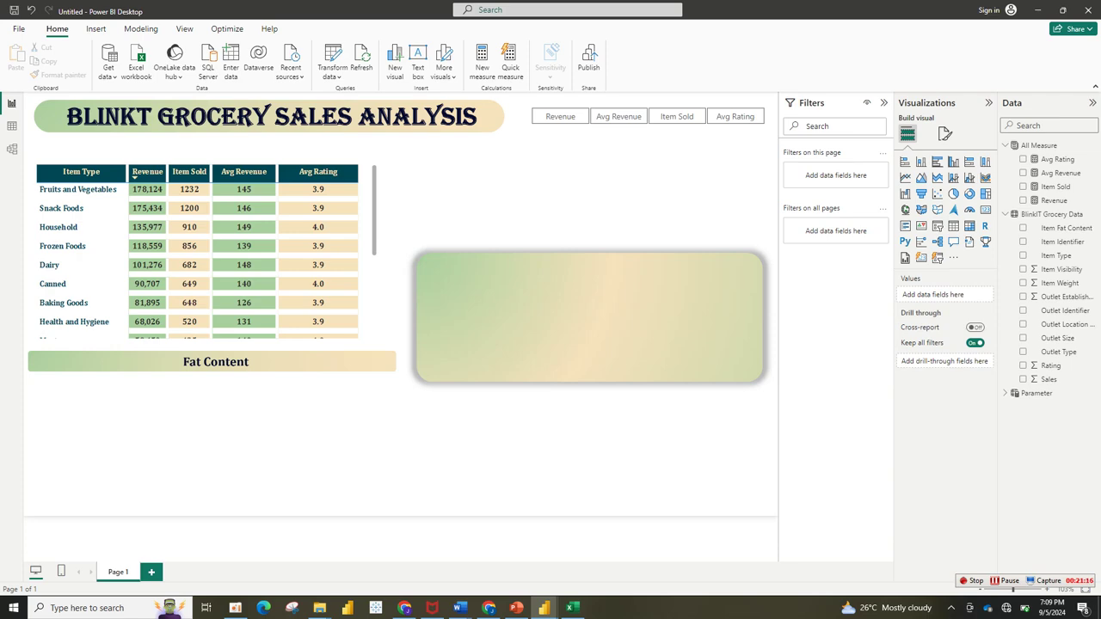
# Switch to the finished Grcocery report to examine its layout and visuals.
pyautogui.moveTo(544, 608)
pyautogui.moveTo(481, 557)
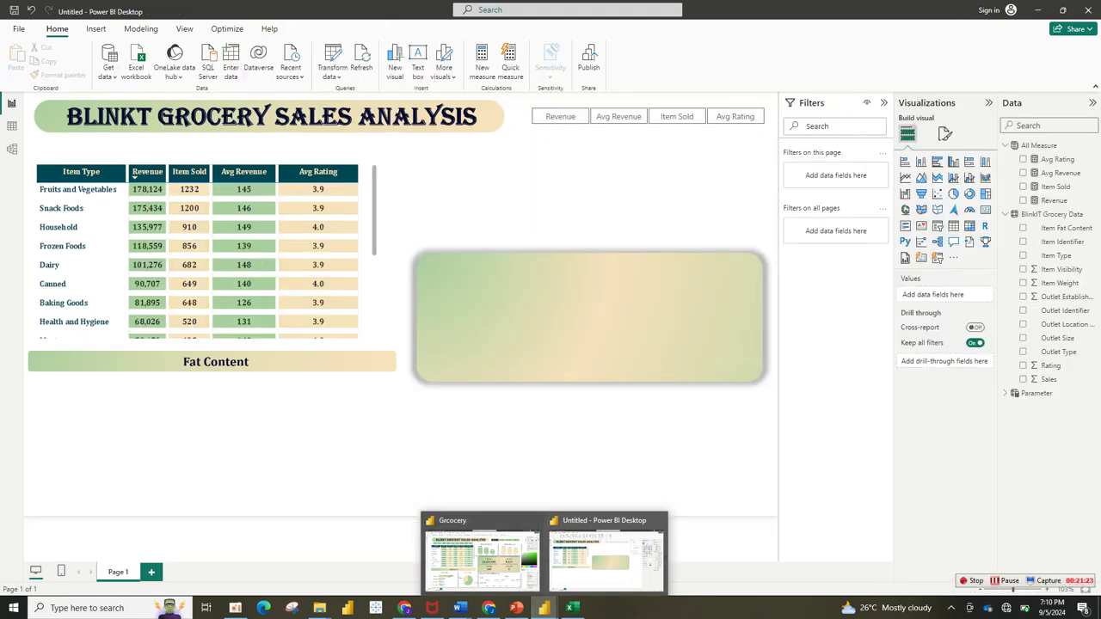
pyautogui.click(606, 559)
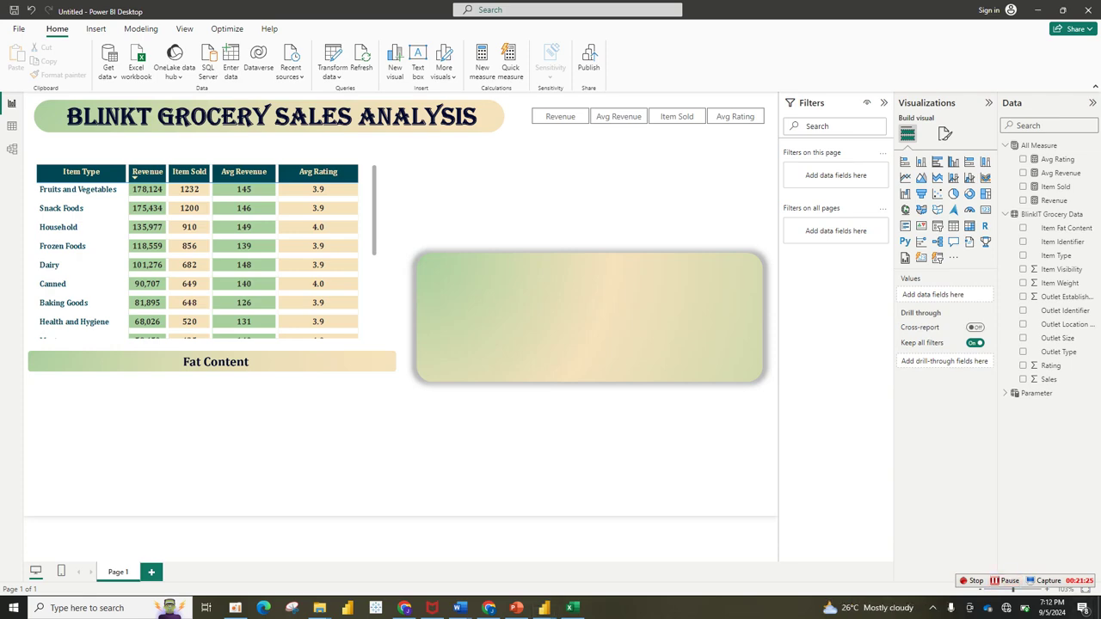
pyautogui.moveTo(543, 608)
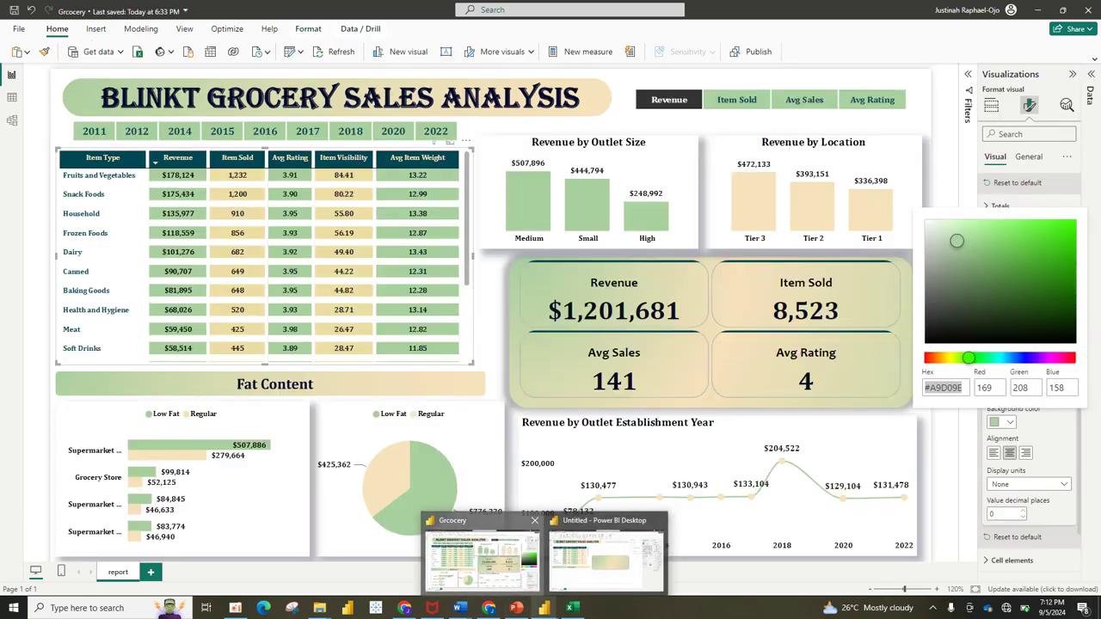
pyautogui.click(482, 557)
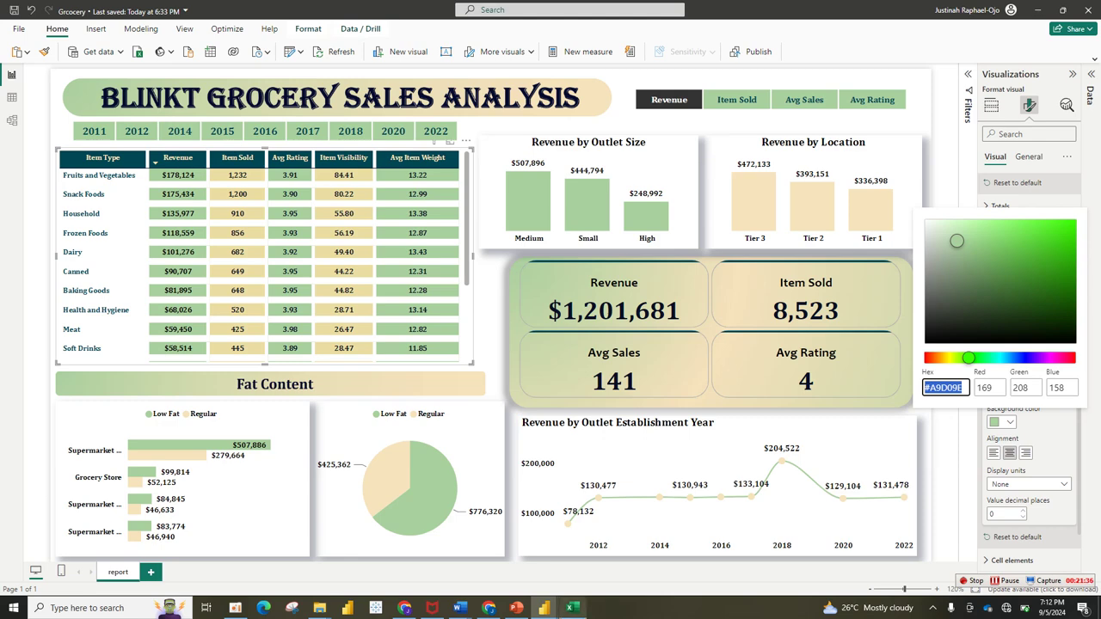
# Compare the untitled report with the finished Grcocery report and return to the untitled report.
pyautogui.moveTo(570, 608)
pyautogui.click(628, 559)
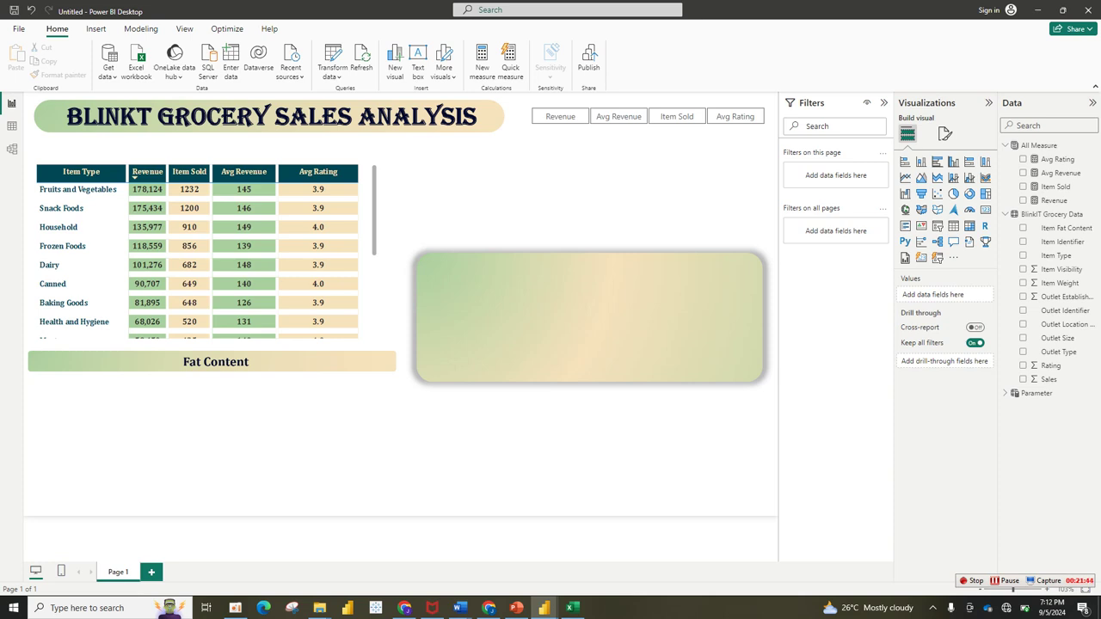
pyautogui.click(481, 559)
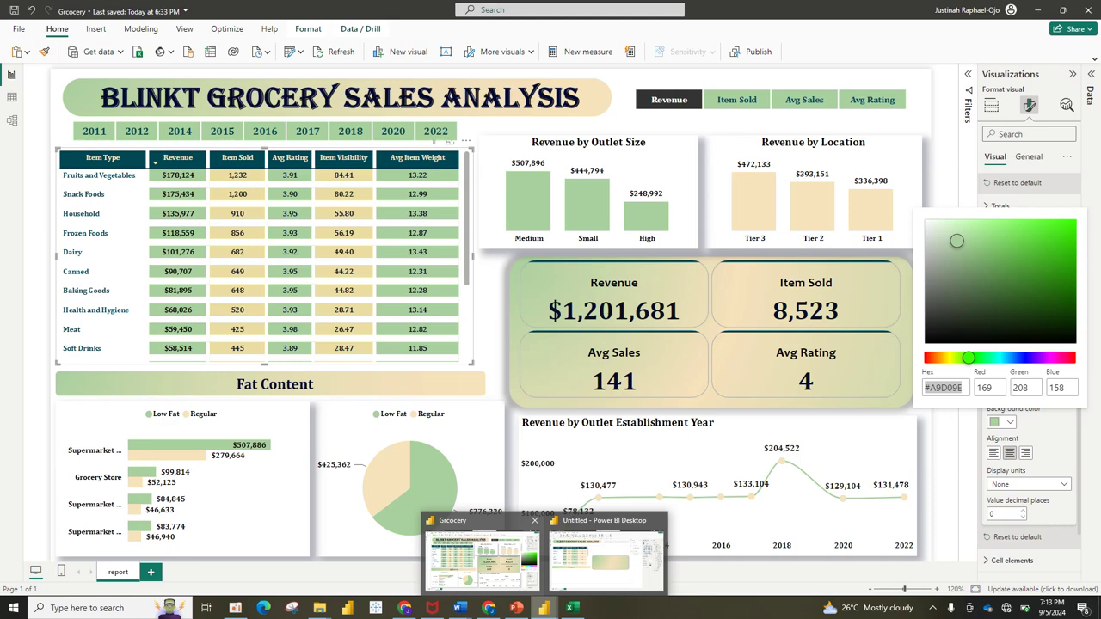
pyautogui.click(606, 564)
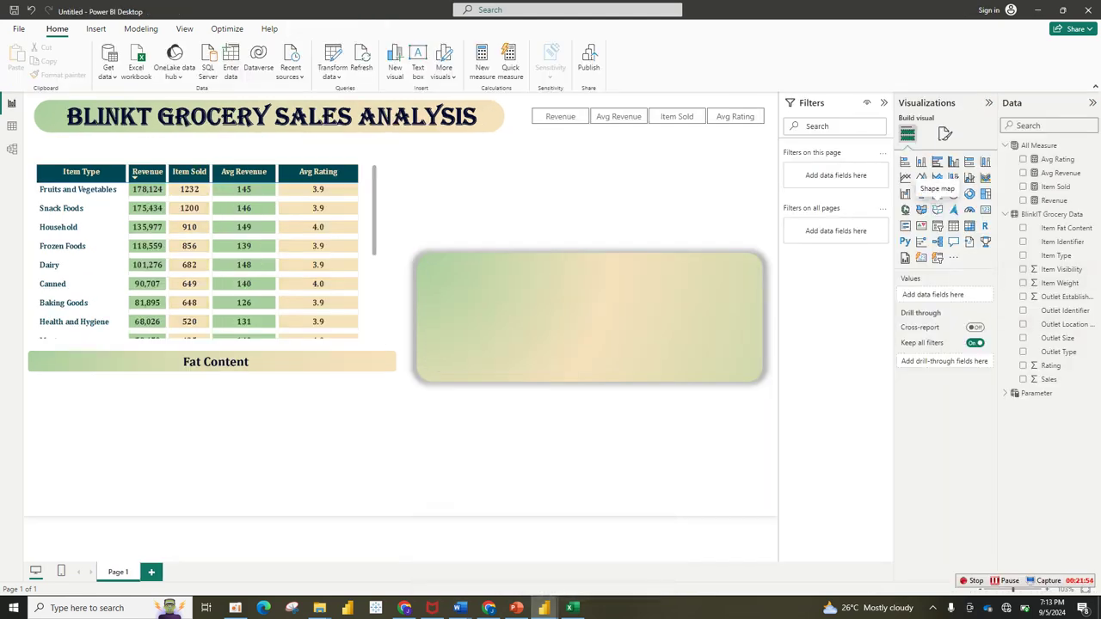
# Add a clustered bar chart to the page and resize it to fit below the left part of the Fat Content banner.
pyautogui.click(936, 162)
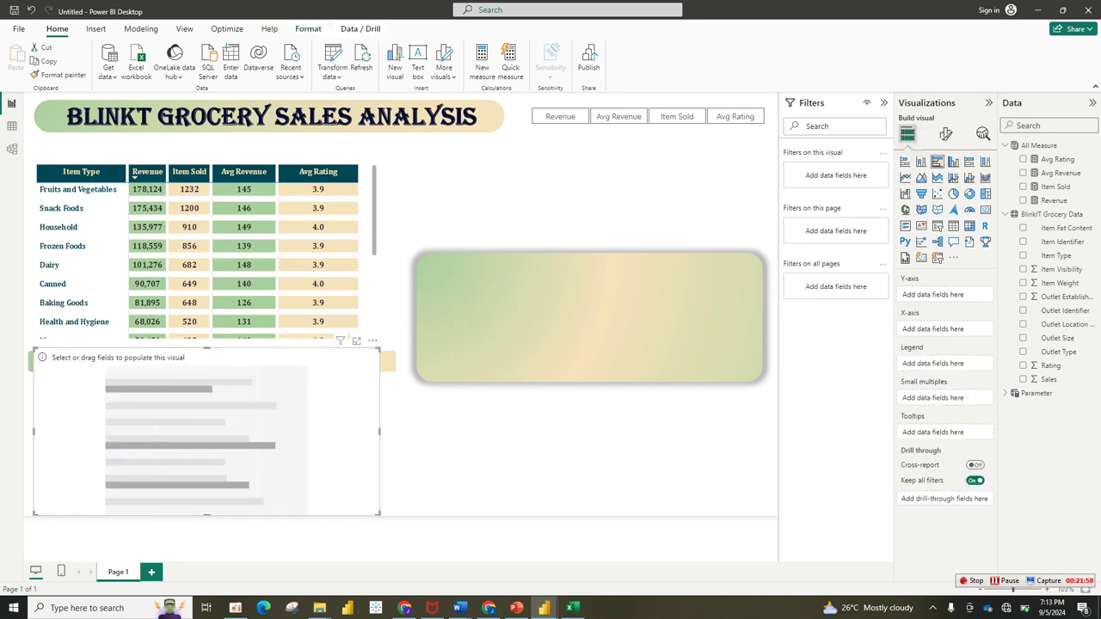
pyautogui.moveTo(379, 515); pyautogui.dragTo(232, 497)
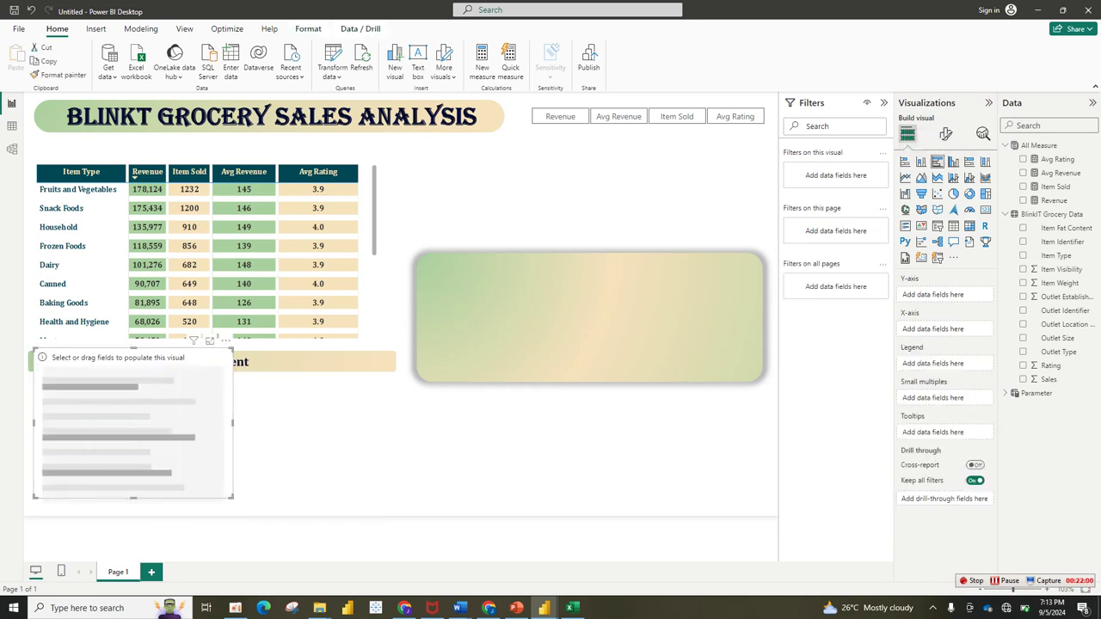
pyautogui.moveTo(232, 348); pyautogui.dragTo(226, 378)
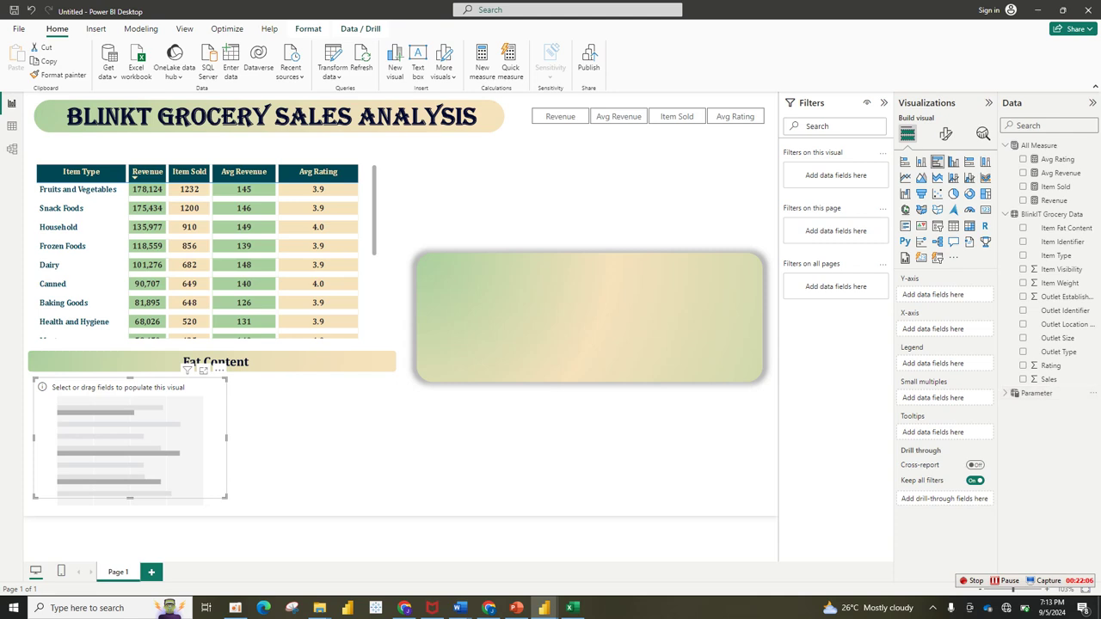
# Assign Parameter to the bar chart's X-axis and Outlet Type to its Y-axis.
pyautogui.click(1036, 393)
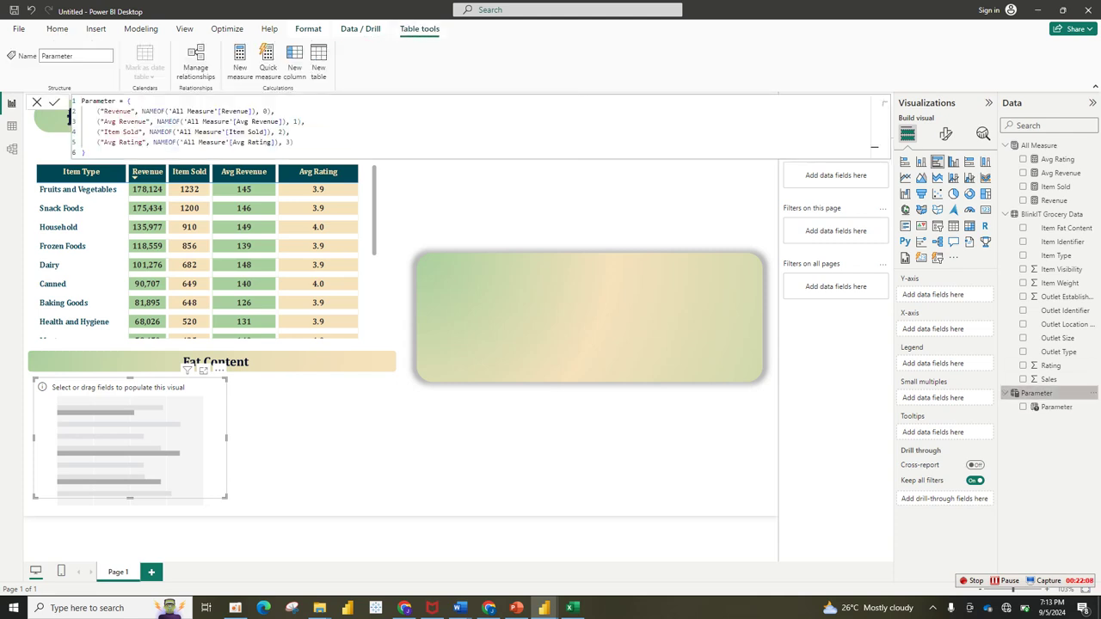
pyautogui.moveTo(1056, 407); pyautogui.dragTo(942, 329)
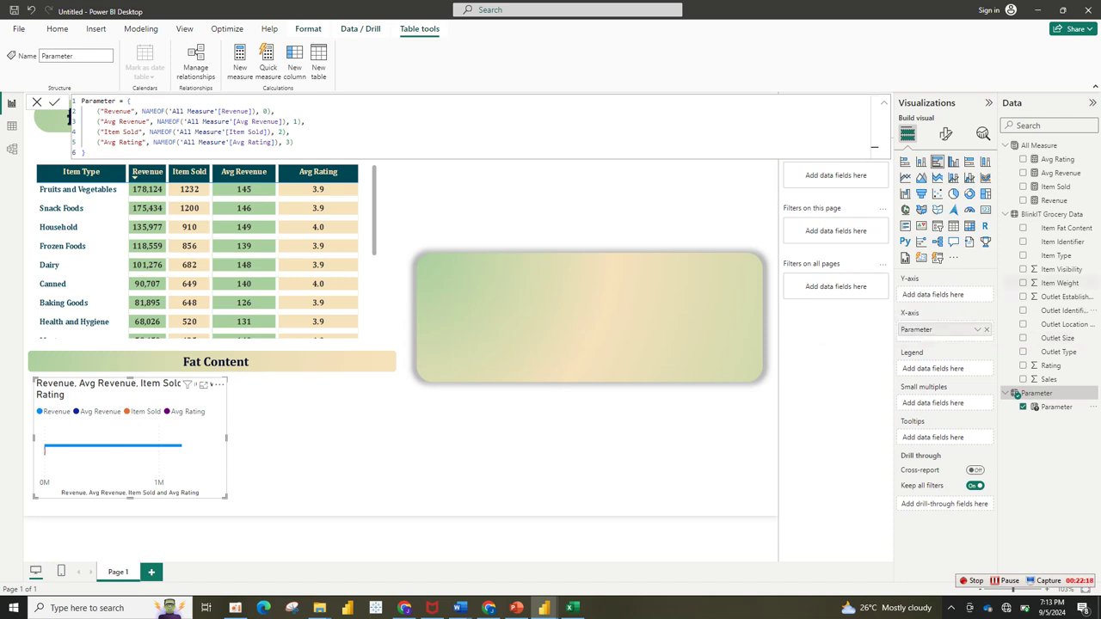
pyautogui.moveTo(1026, 352); pyautogui.dragTo(917, 294)
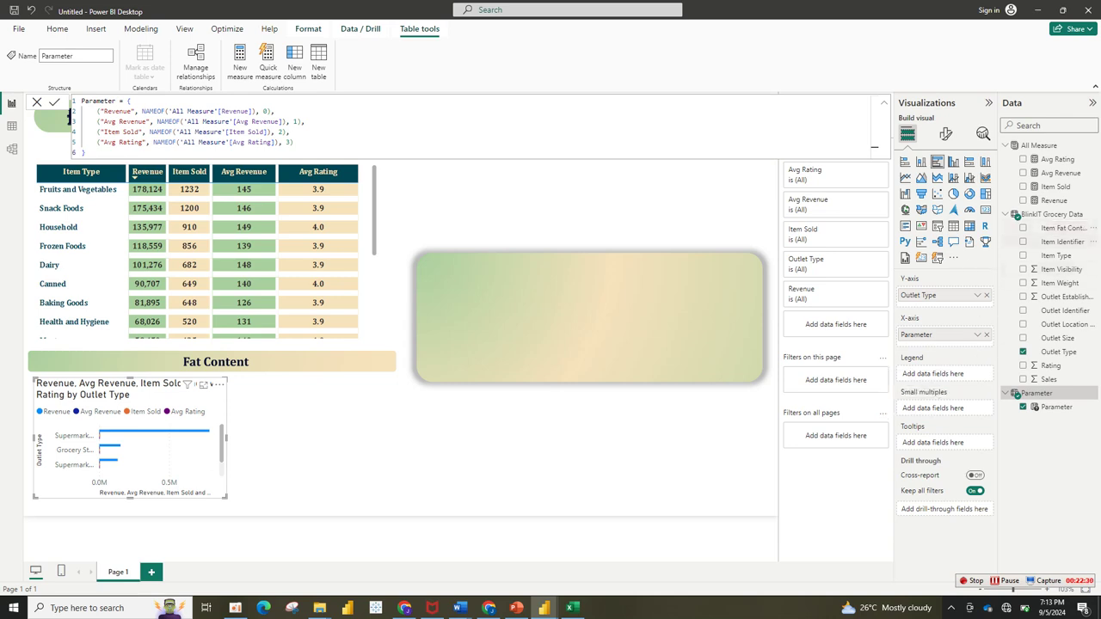
# Try to add Item Fat Content to the bar chart's legend and remove Parameter from its X-axis.
pyautogui.moveTo(1059, 229); pyautogui.dragTo(961, 377)
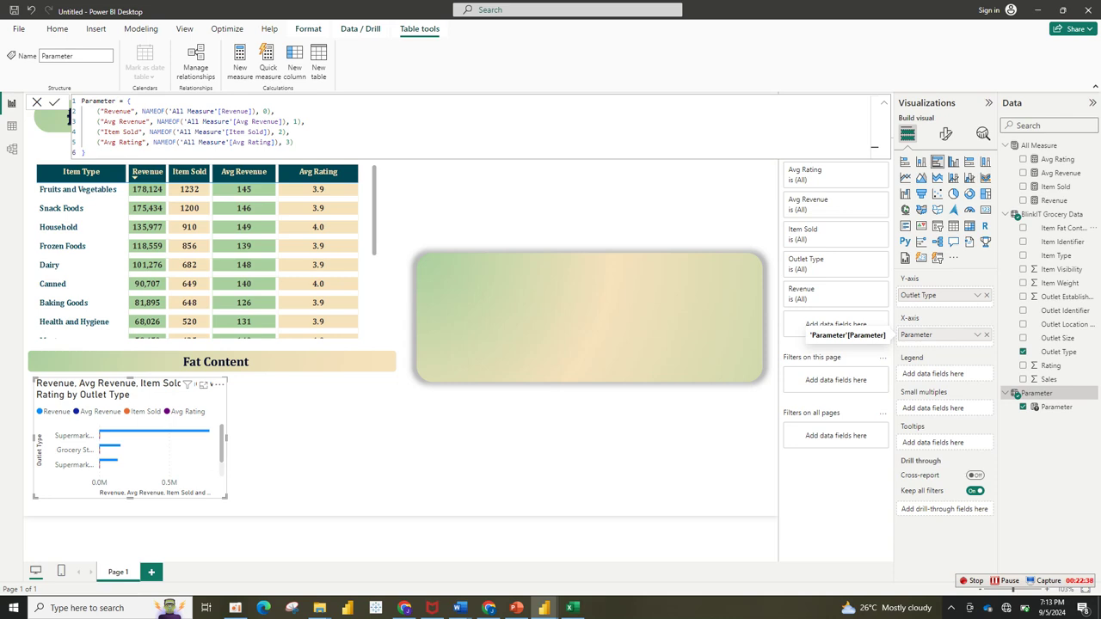
pyautogui.click(986, 335)
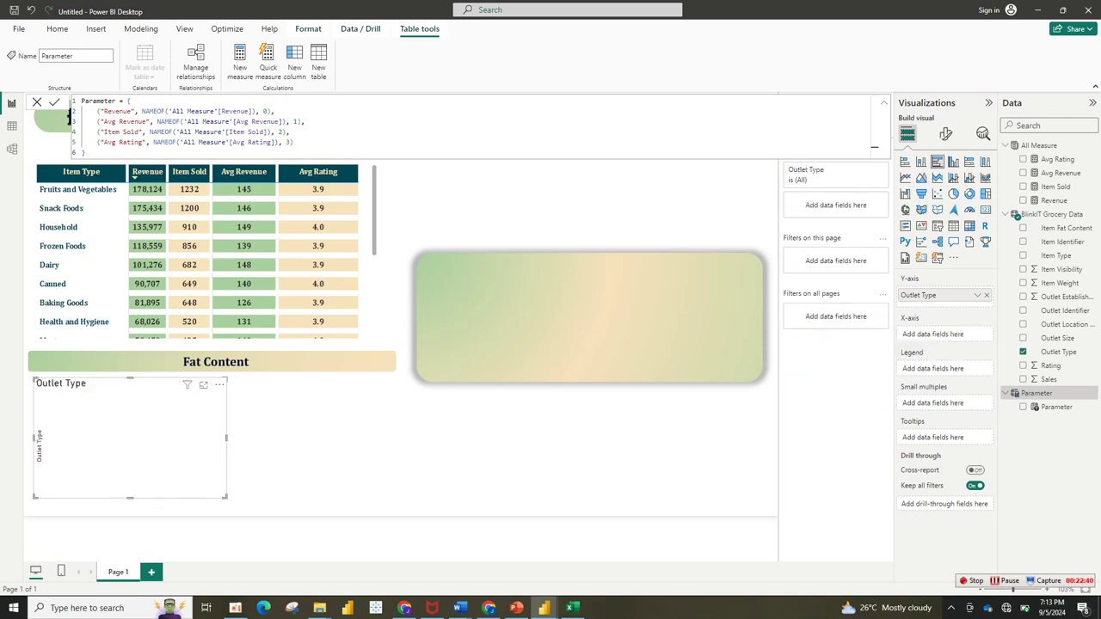
# Switch to the finished Grcocery report, examine the field assignments of its Fat Content bar chart, and return to the untitled report.
pyautogui.moveTo(543, 608)
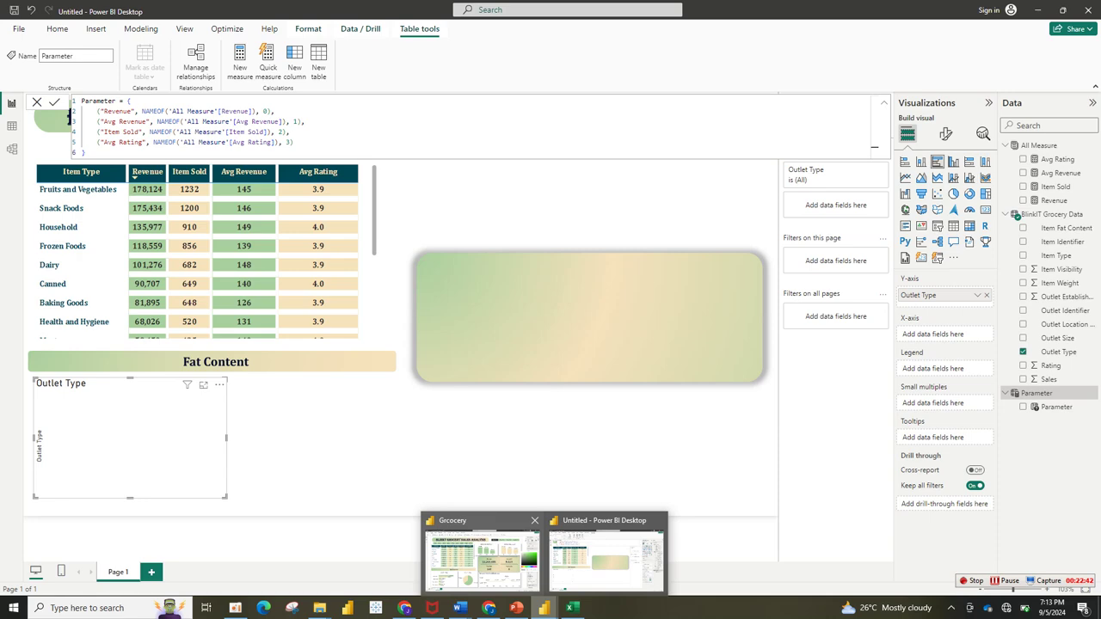
pyautogui.click(481, 558)
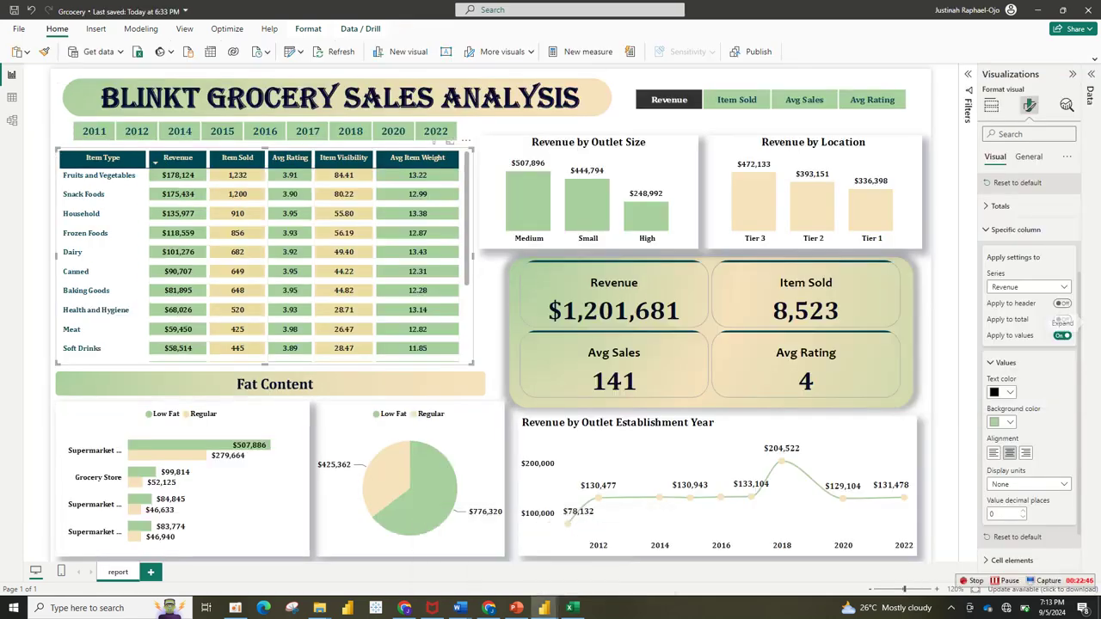
pyautogui.click(1089, 322)
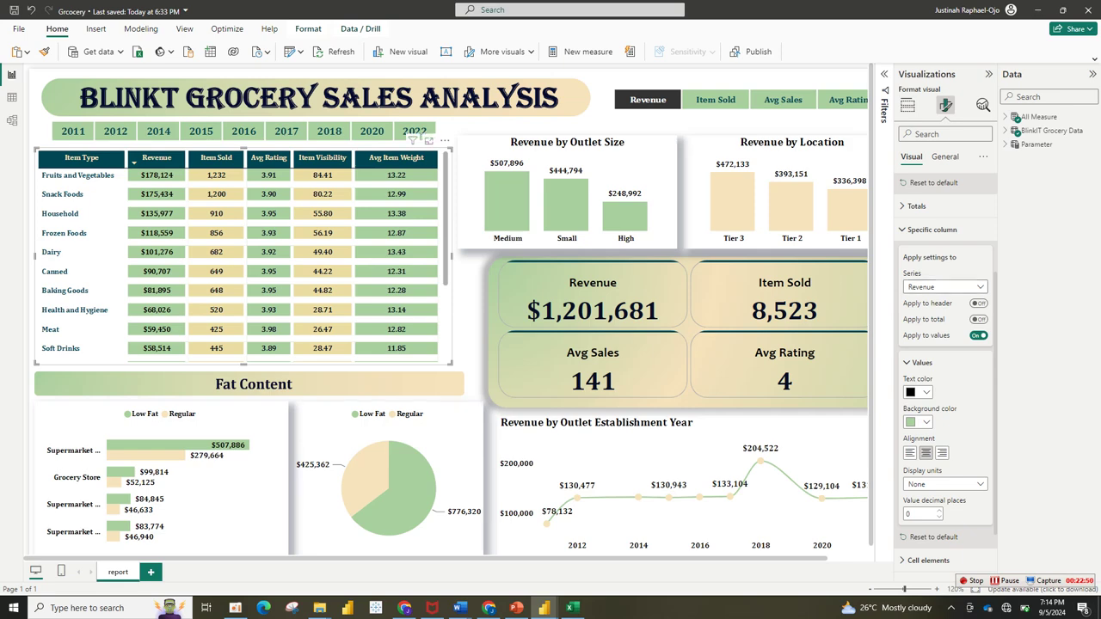
pyautogui.click(266, 402)
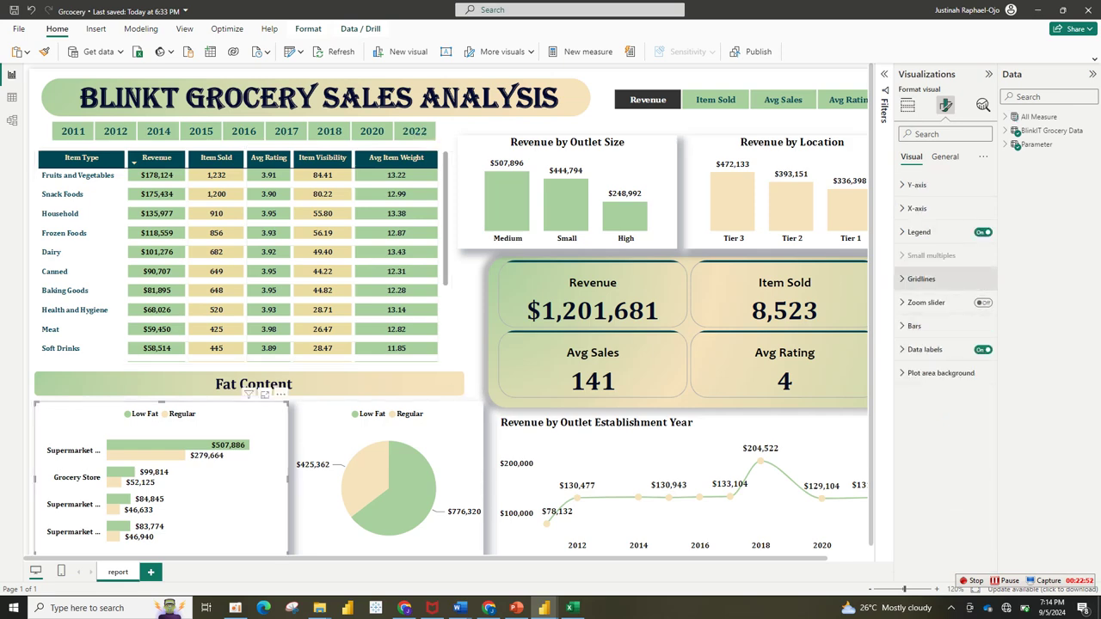
pyautogui.click(884, 109)
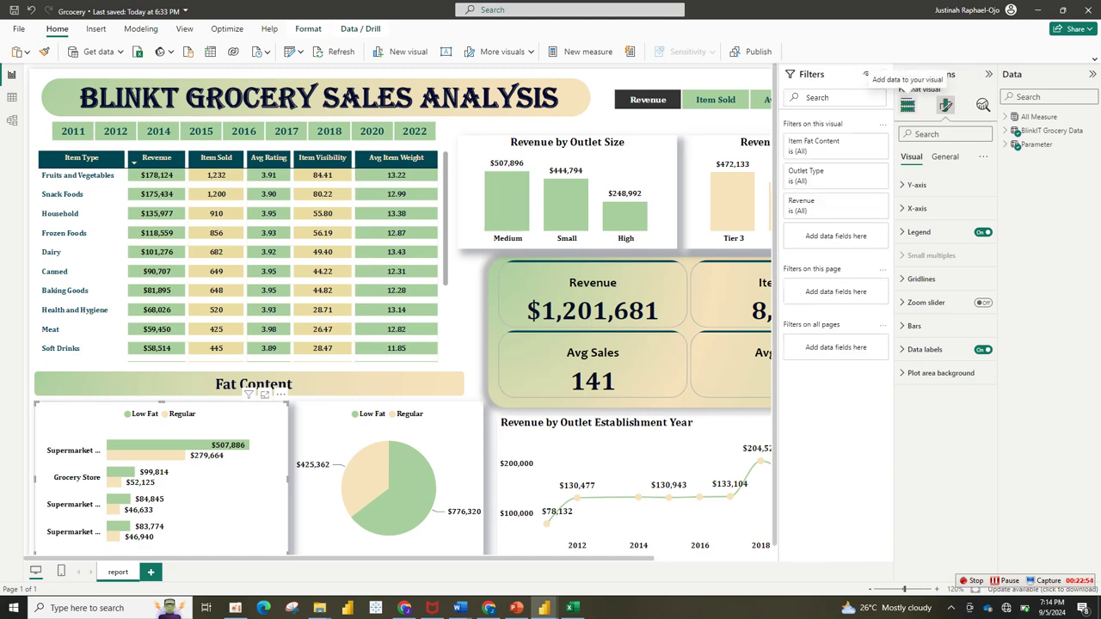
pyautogui.click(908, 104)
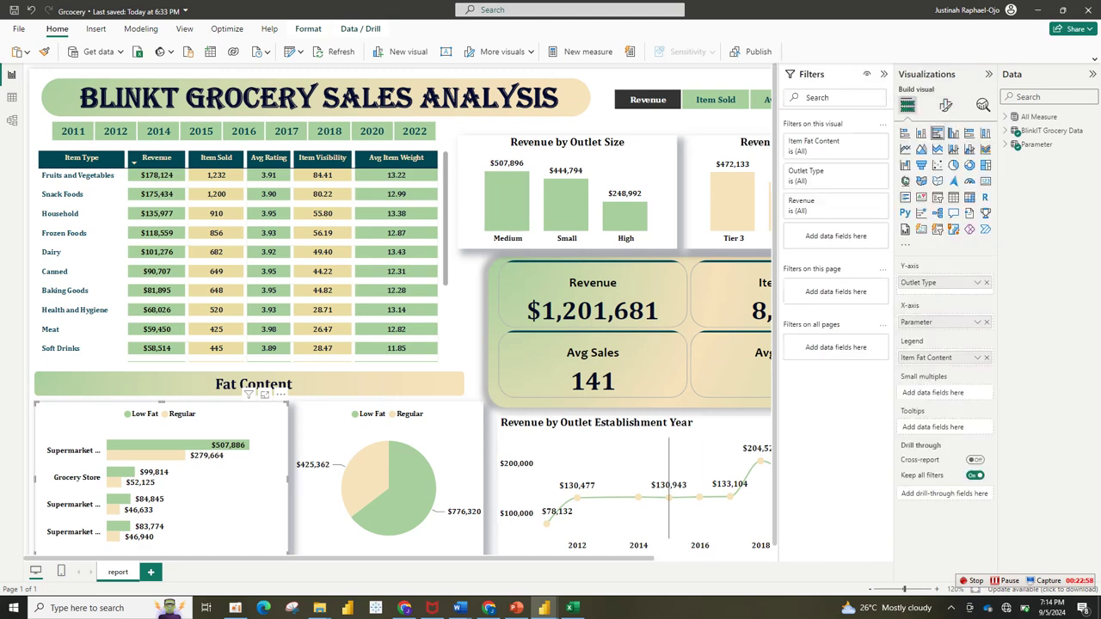
pyautogui.moveTo(726, 533)
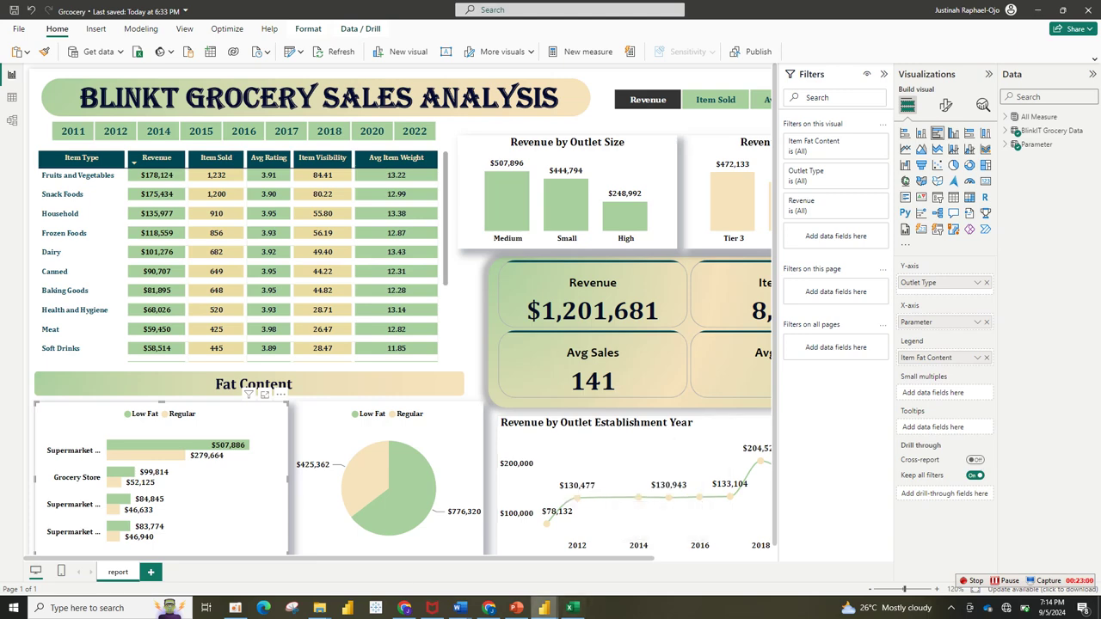
pyautogui.moveTo(543, 608)
pyautogui.click(607, 559)
pyautogui.click(482, 557)
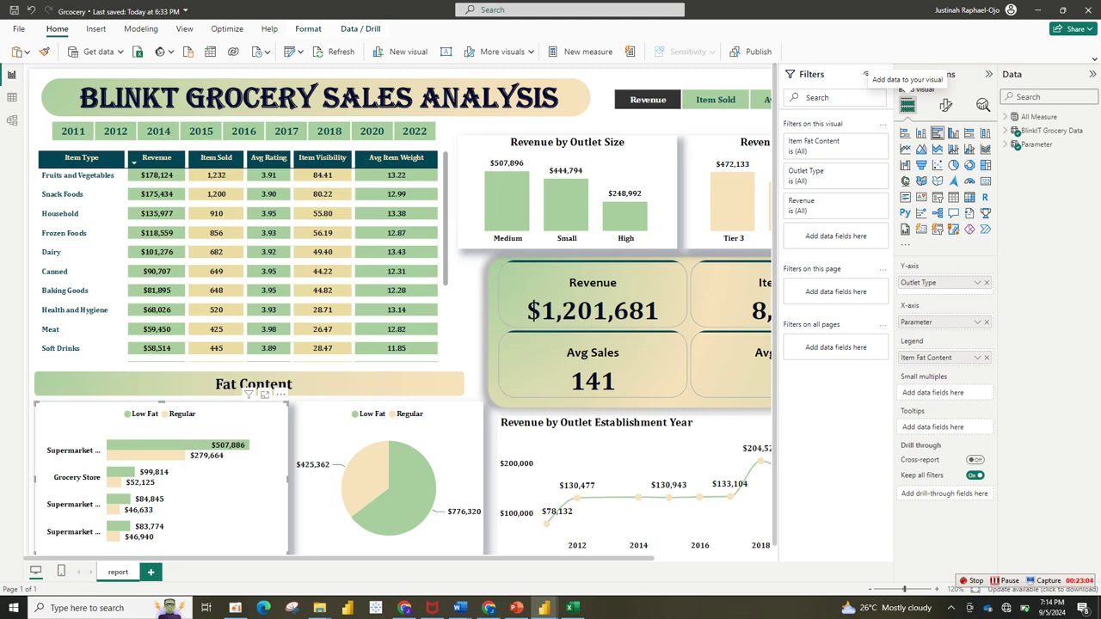
pyautogui.moveTo(544, 608)
pyautogui.click(607, 559)
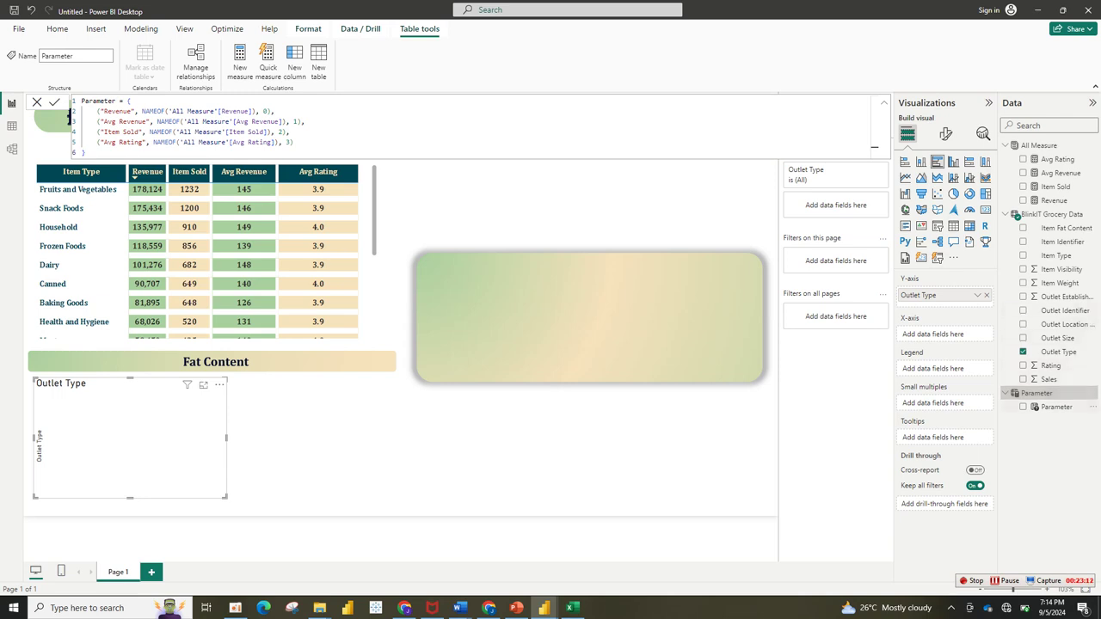
pyautogui.moveTo(1056, 407); pyautogui.dragTo(946, 336)
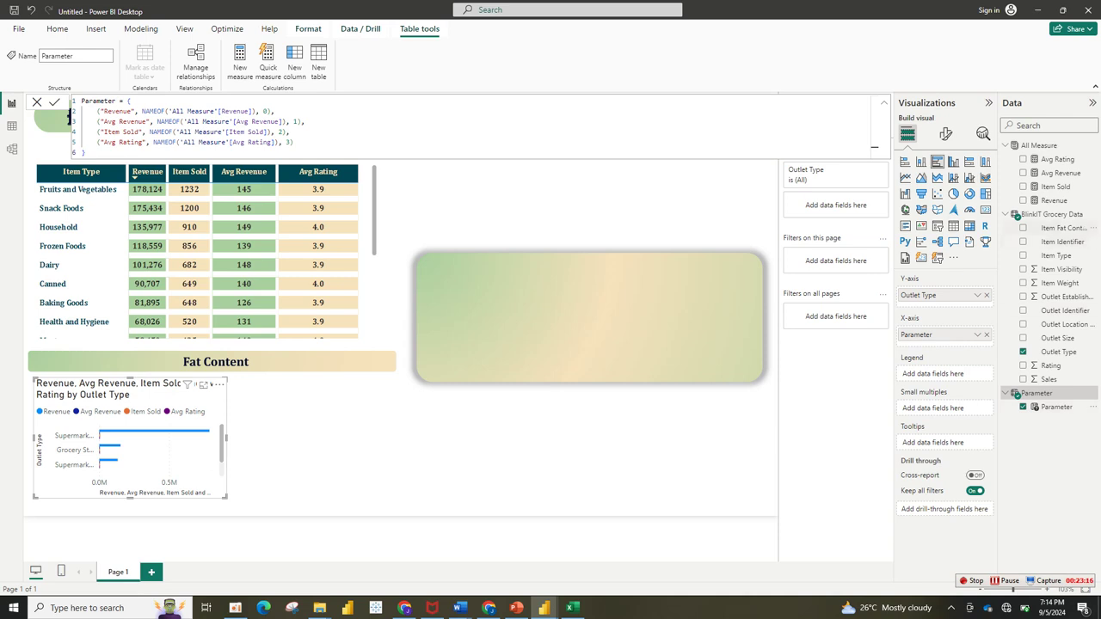
pyautogui.moveTo(1063, 228); pyautogui.dragTo(948, 374)
pyautogui.moveTo(916, 335); pyautogui.dragTo(813, 340)
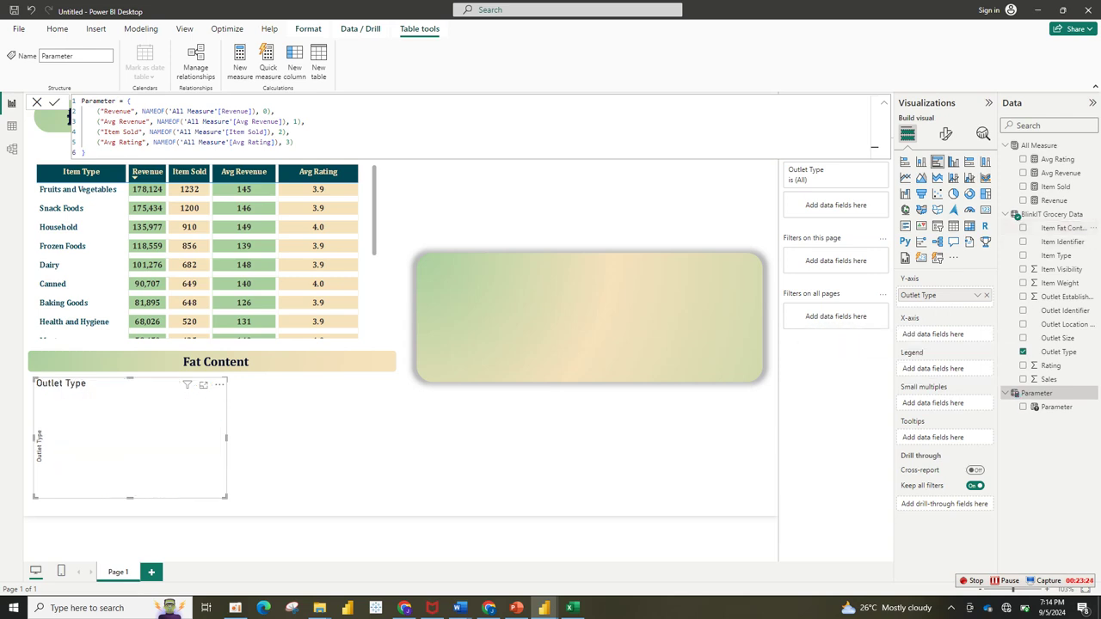
# Add Item Fat Content as the bar chart's legend and put Parameter on its X-axis.
pyautogui.click(1023, 228)
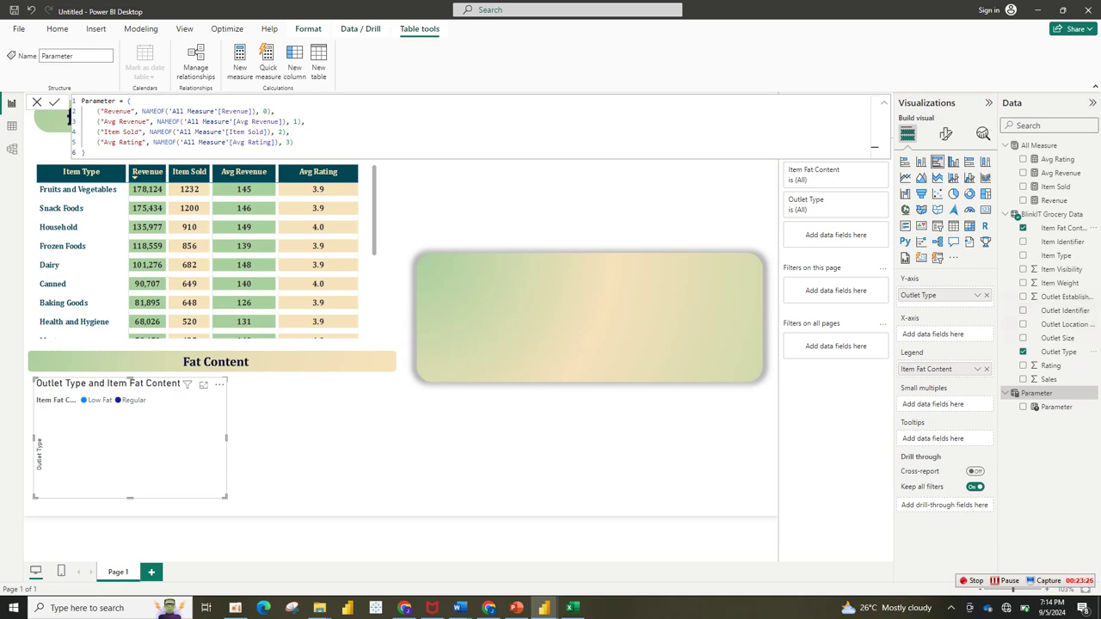
pyautogui.moveTo(1056, 407); pyautogui.dragTo(937, 335)
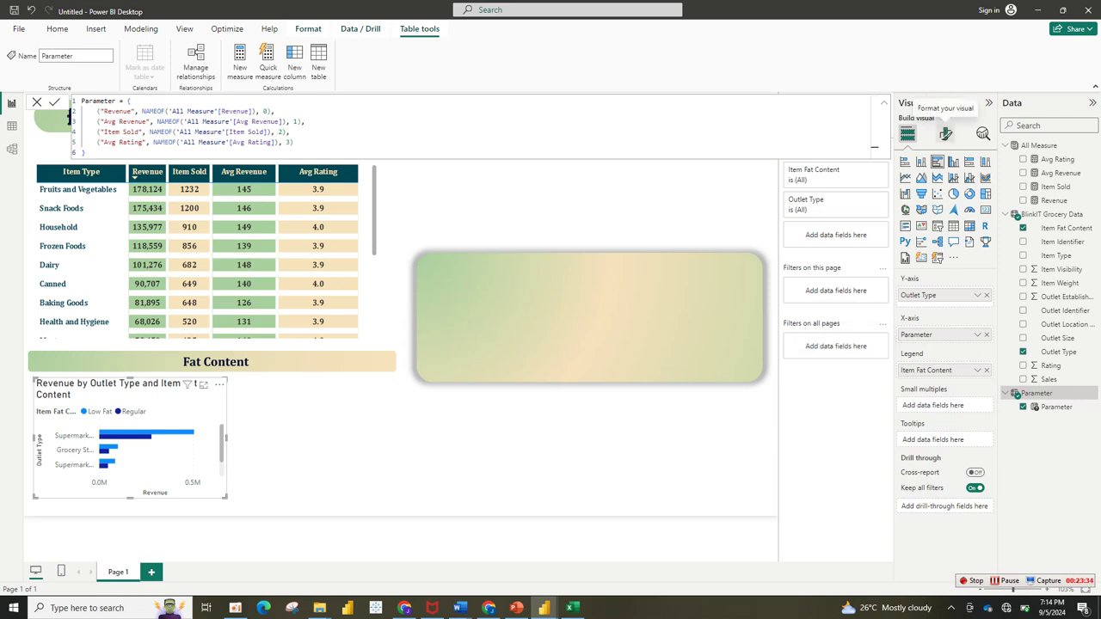
# Turn off both the legend title and the chart title of the Fat Content bar chart.
pyautogui.click(945, 133)
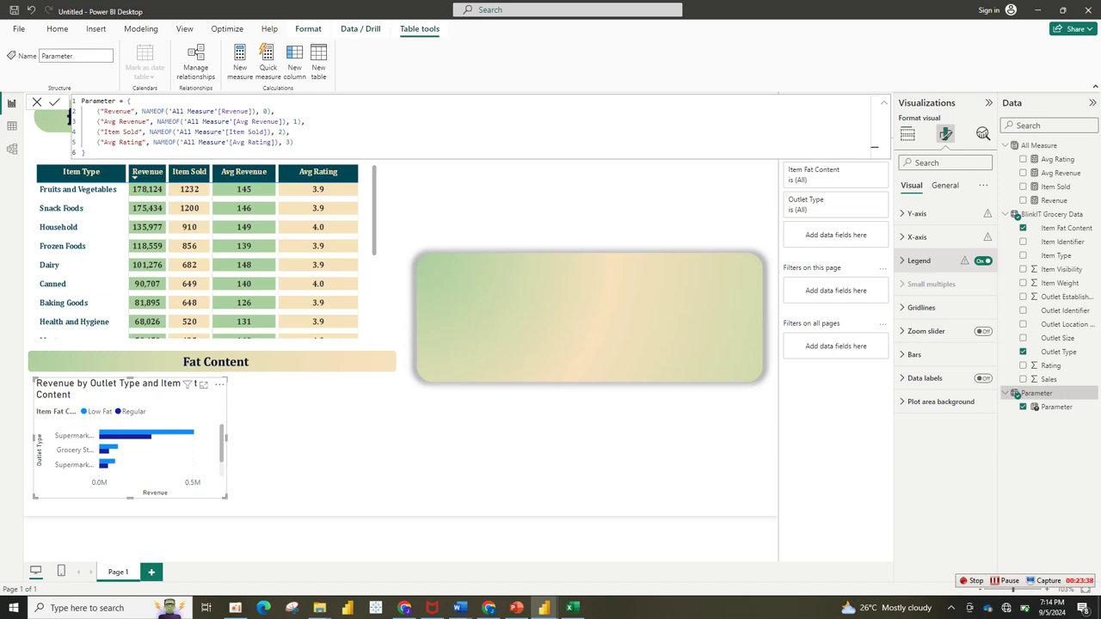
pyautogui.click(919, 261)
pyautogui.click(979, 372)
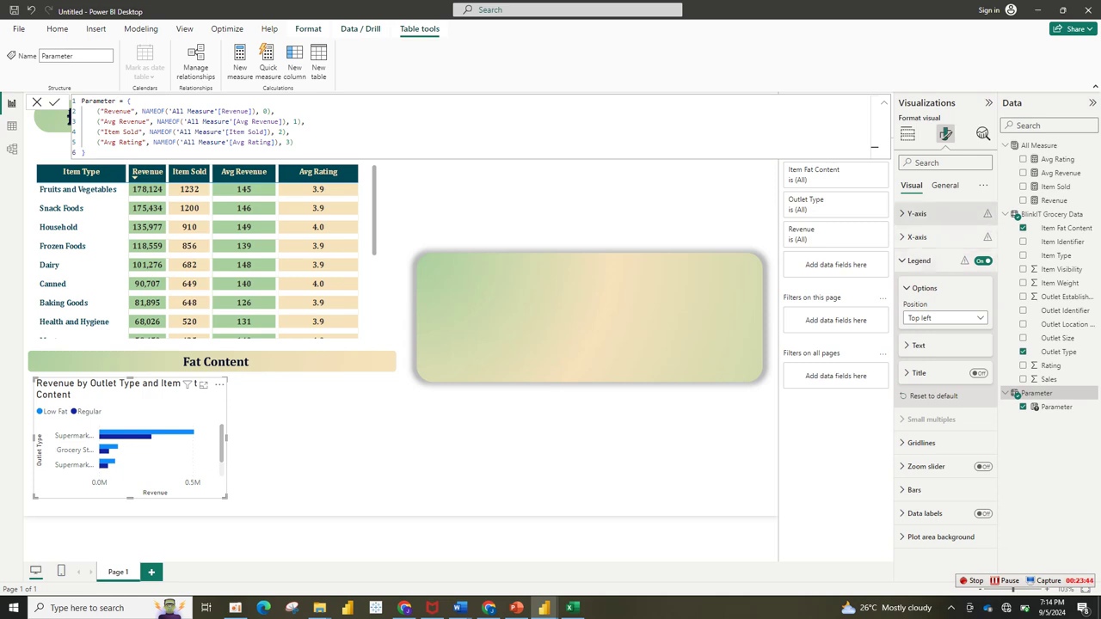
pyautogui.click(945, 185)
pyautogui.click(982, 237)
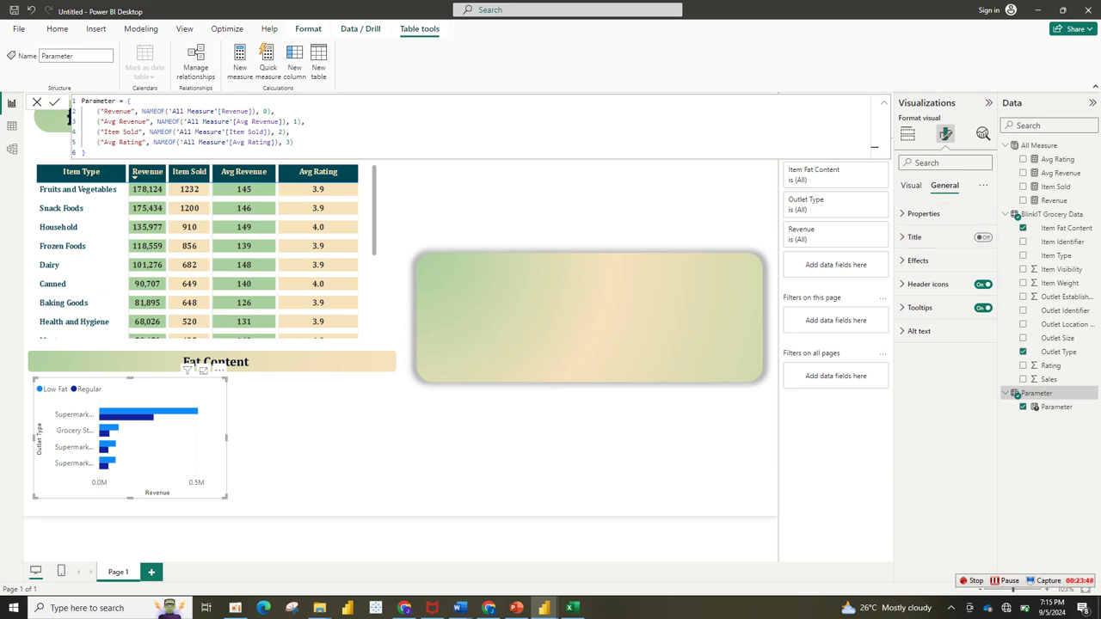
# Try the bar chart without its background, undo that change, and turn on its shadow.
pyautogui.click(918, 260)
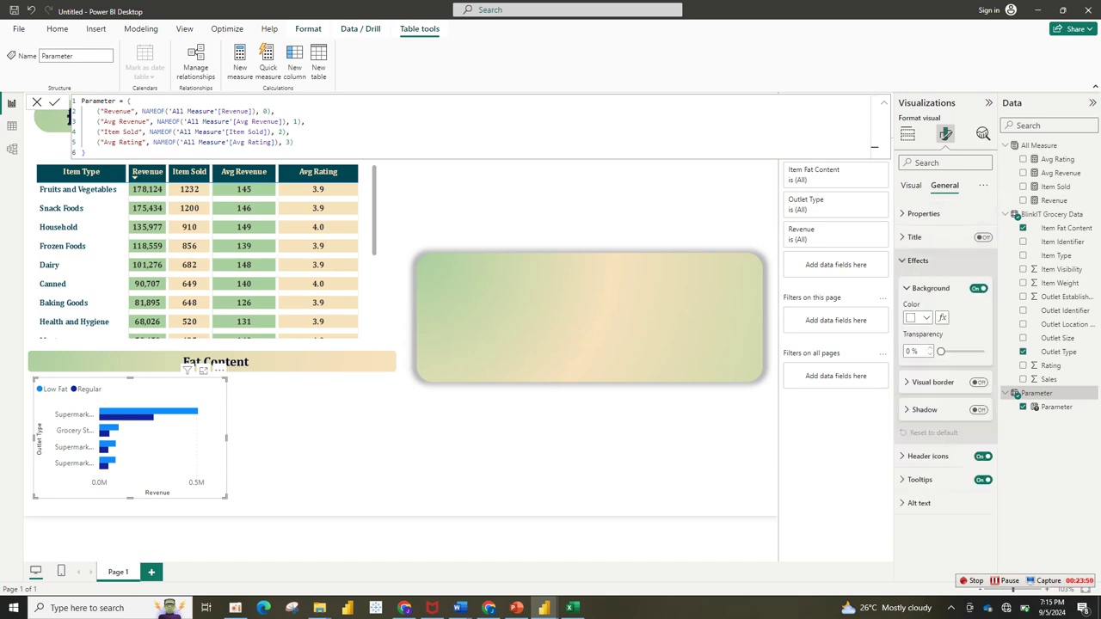
pyautogui.click(917, 261)
pyautogui.click(917, 261)
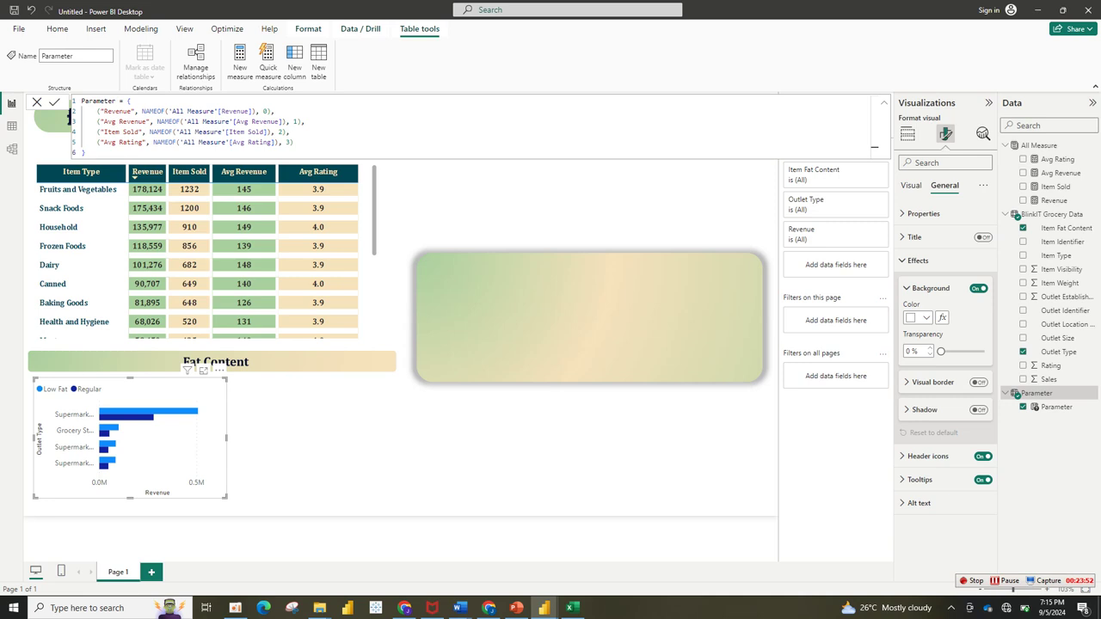
pyautogui.click(978, 288)
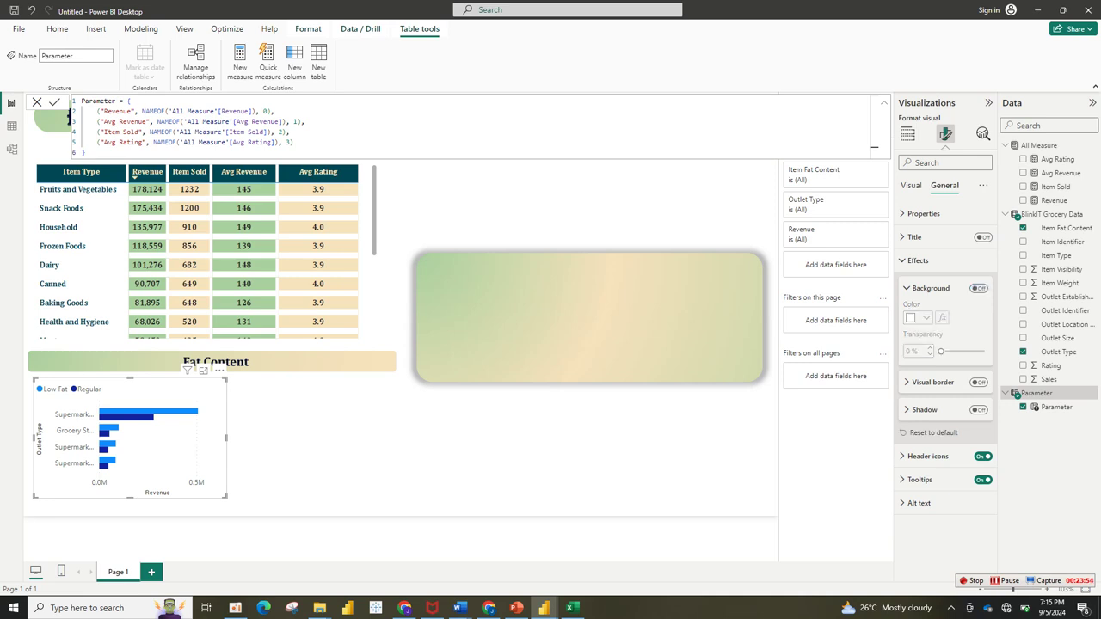
pyautogui.hotkey('ctrl', 'z')
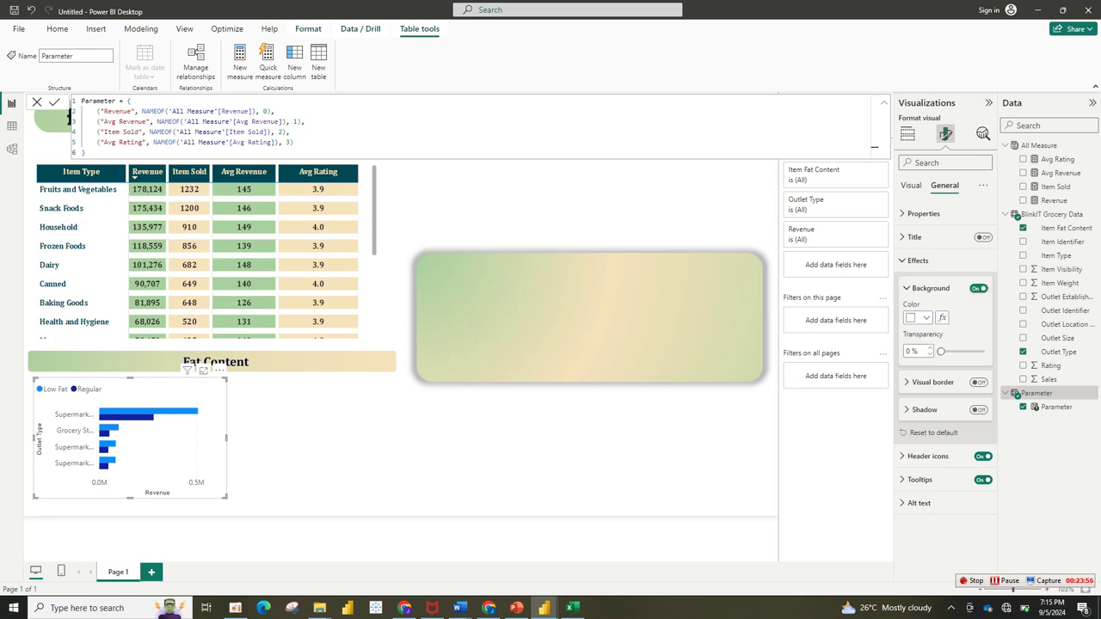
pyautogui.click(979, 409)
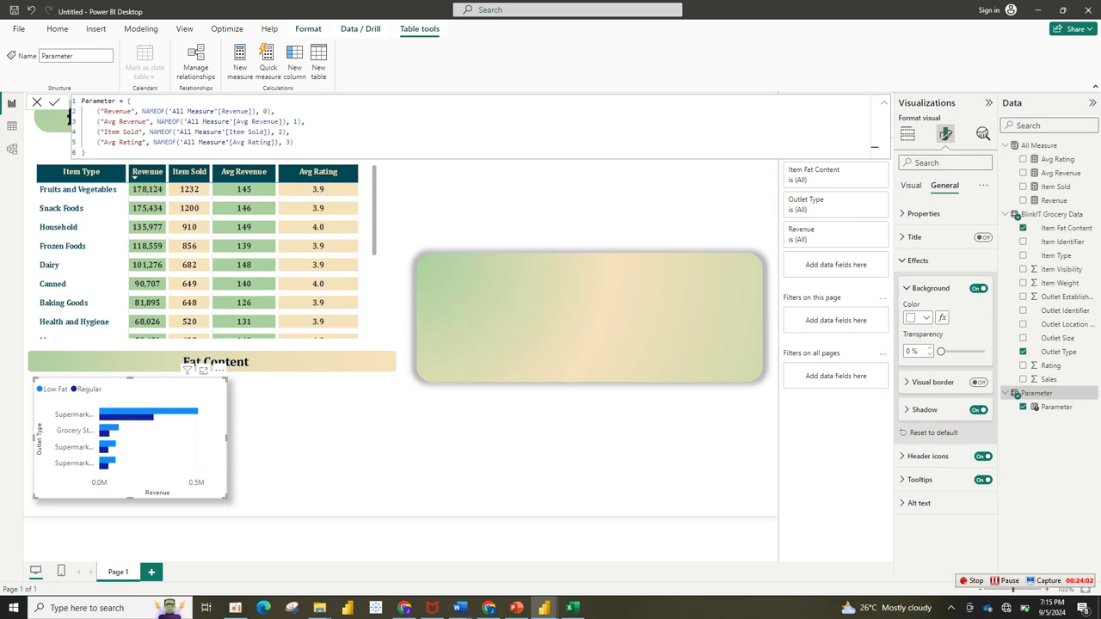
# Set the bar chart's legend position to Top center and open the legend's text settings.
pyautogui.click(911, 185)
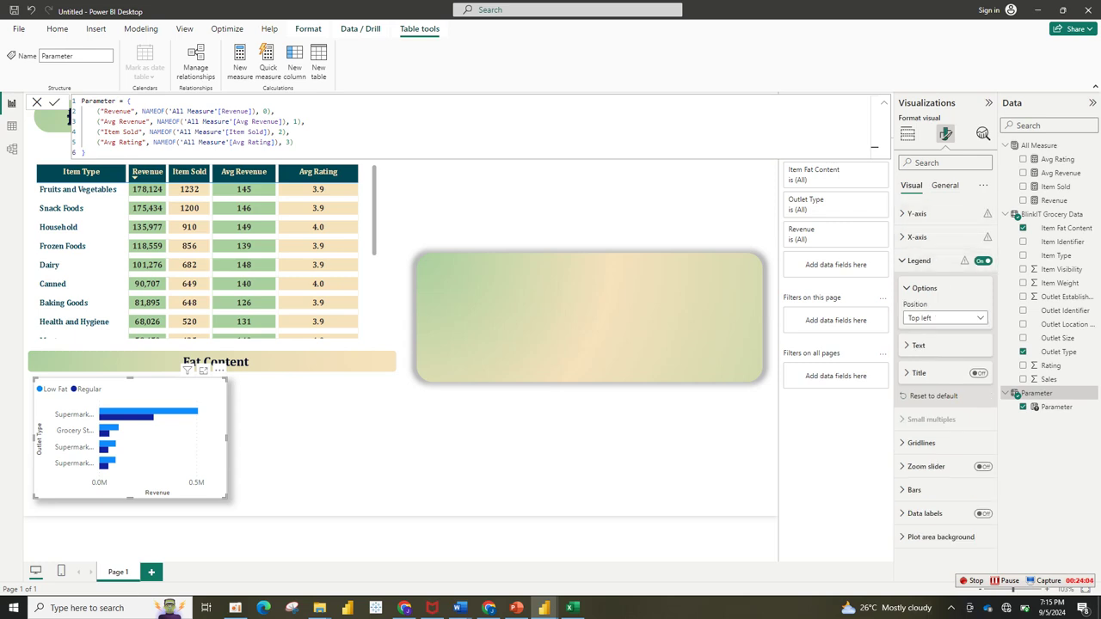
pyautogui.click(924, 288)
pyautogui.click(924, 288)
pyautogui.click(944, 318)
pyautogui.click(924, 345)
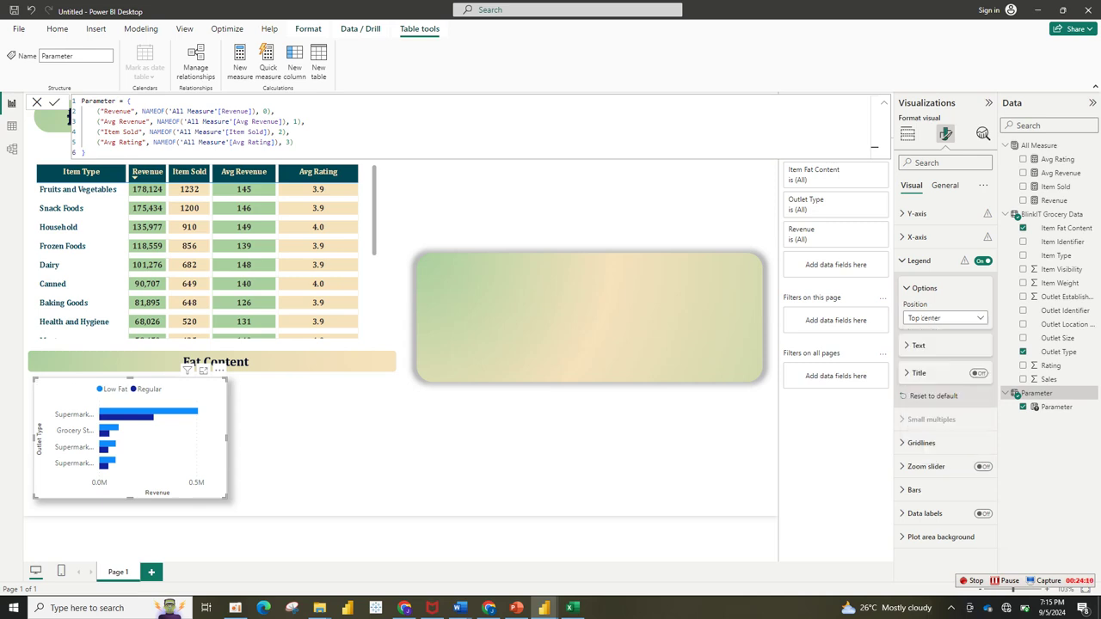
pyautogui.click(919, 345)
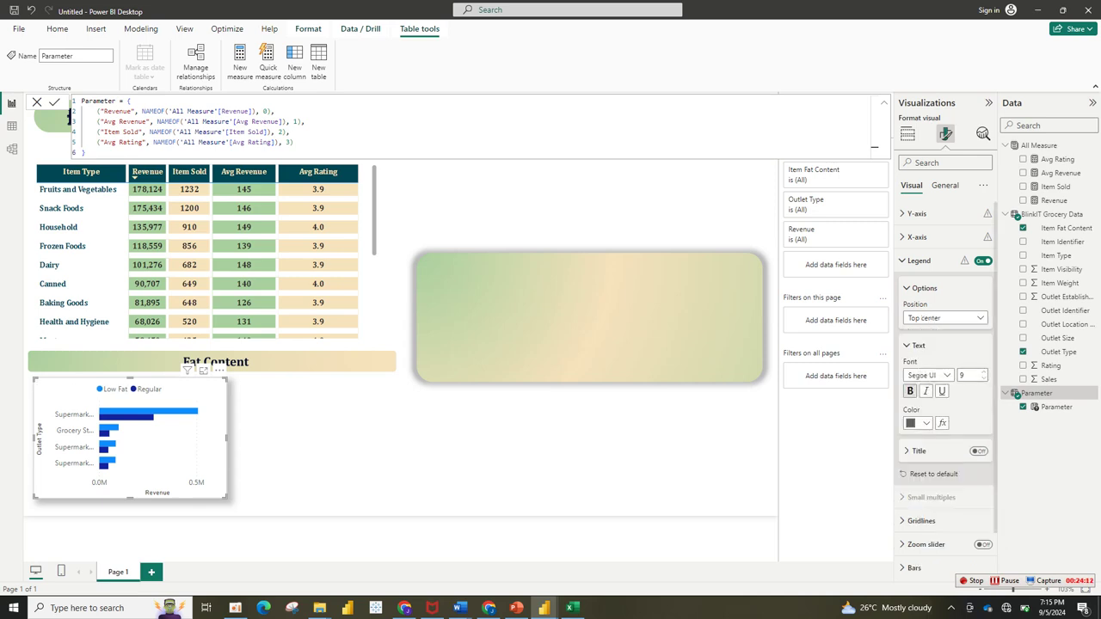
# Make the Fat Content bar chart's legend text bold and black.
pyautogui.click(910, 392)
pyautogui.click(918, 423)
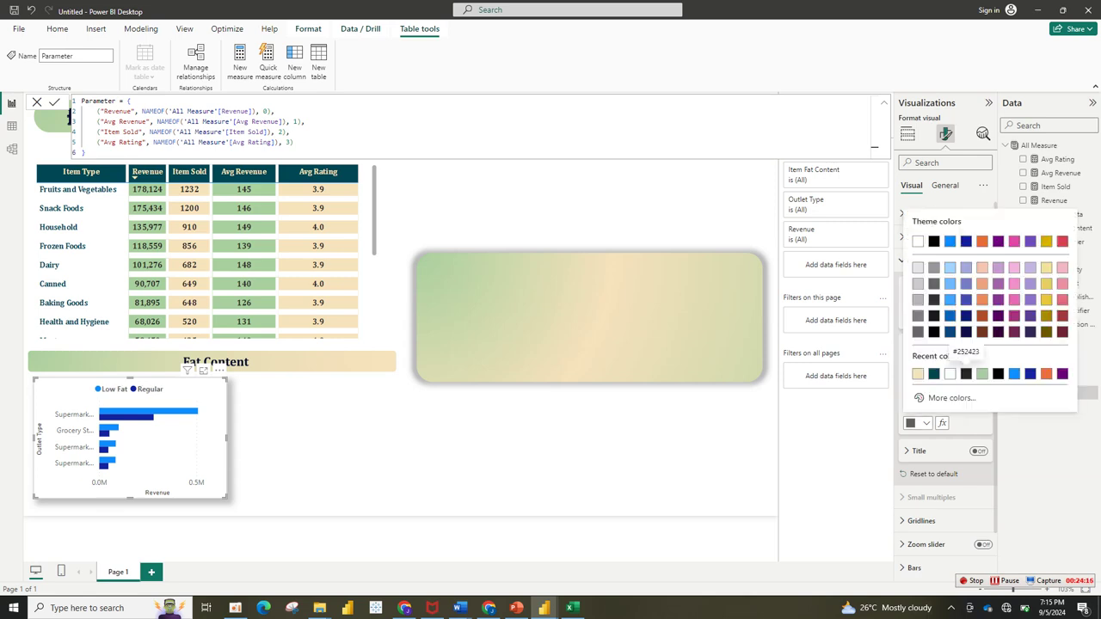
pyautogui.click(998, 373)
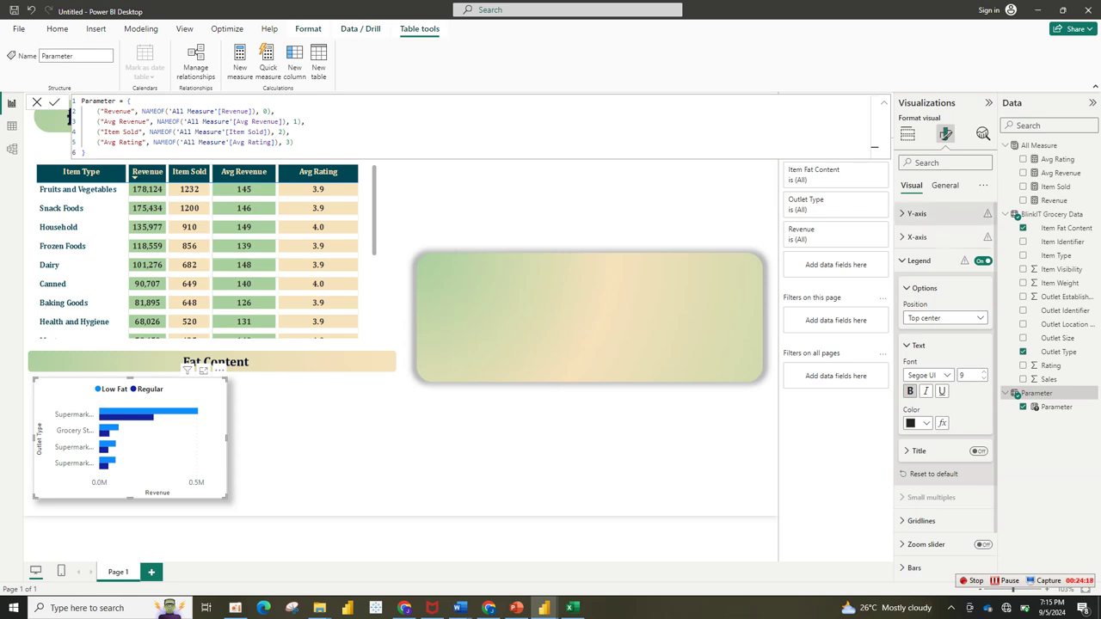
pyautogui.click(919, 260)
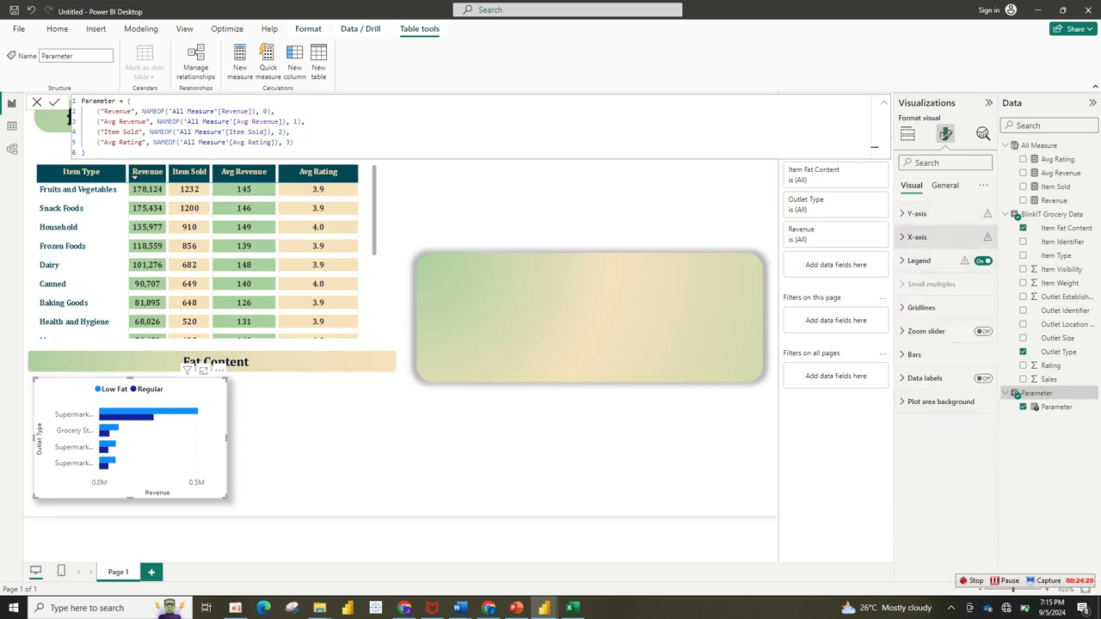
# Turn off the X-axis values and the X-axis title of the Fat Content bar chart.
pyautogui.click(917, 237)
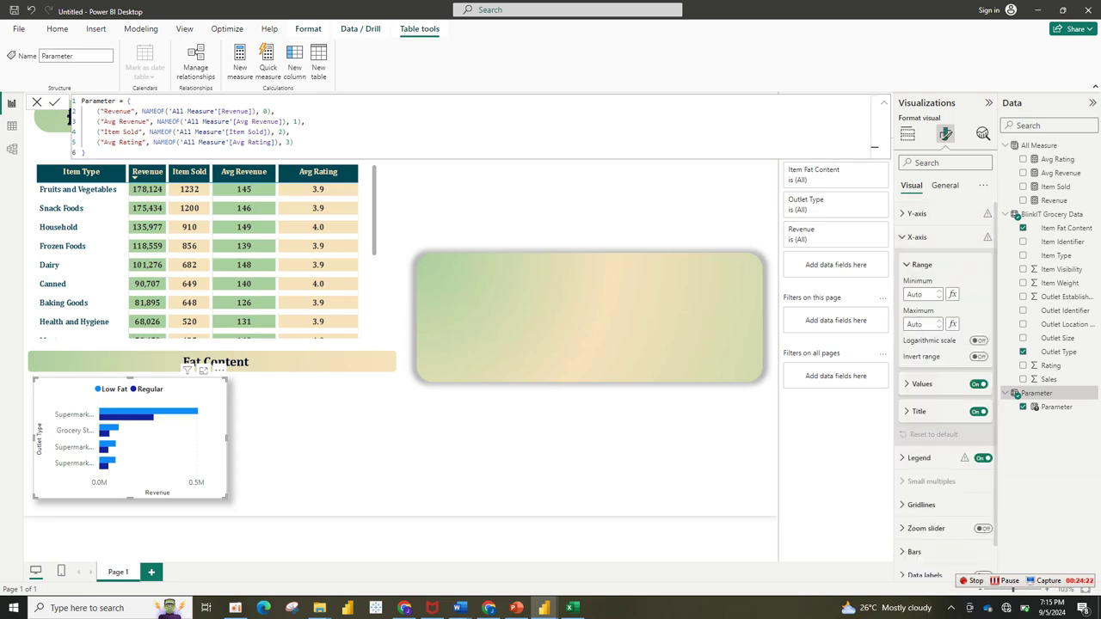
pyautogui.click(978, 384)
pyautogui.click(919, 412)
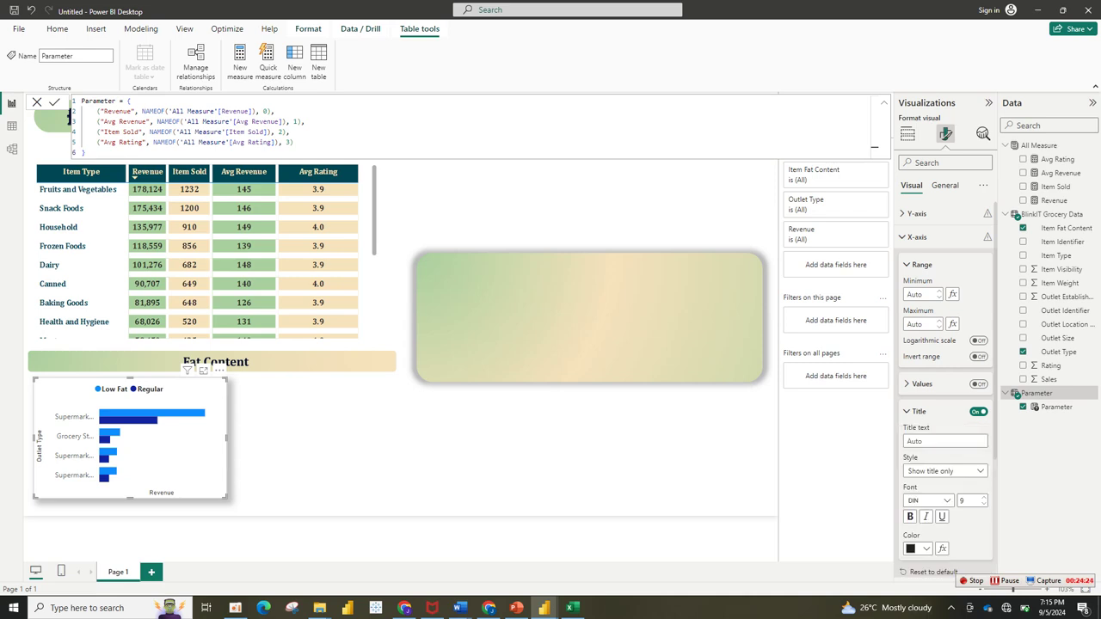
pyautogui.click(978, 411)
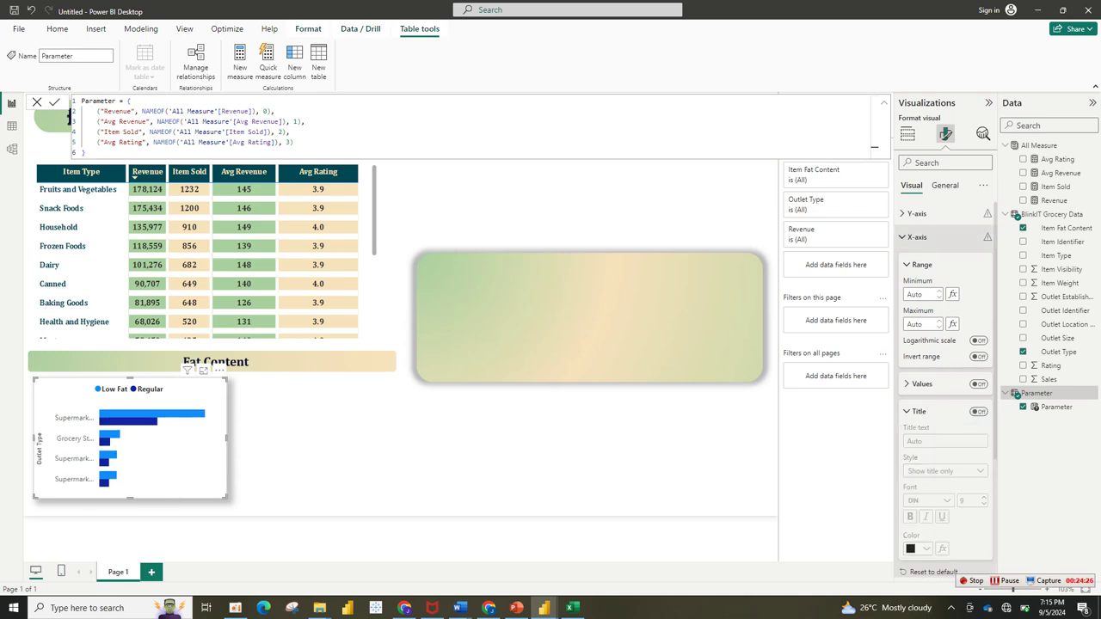
pyautogui.click(917, 236)
# Turn off the Y-axis title of the Fat Content bar chart.
pyautogui.click(917, 213)
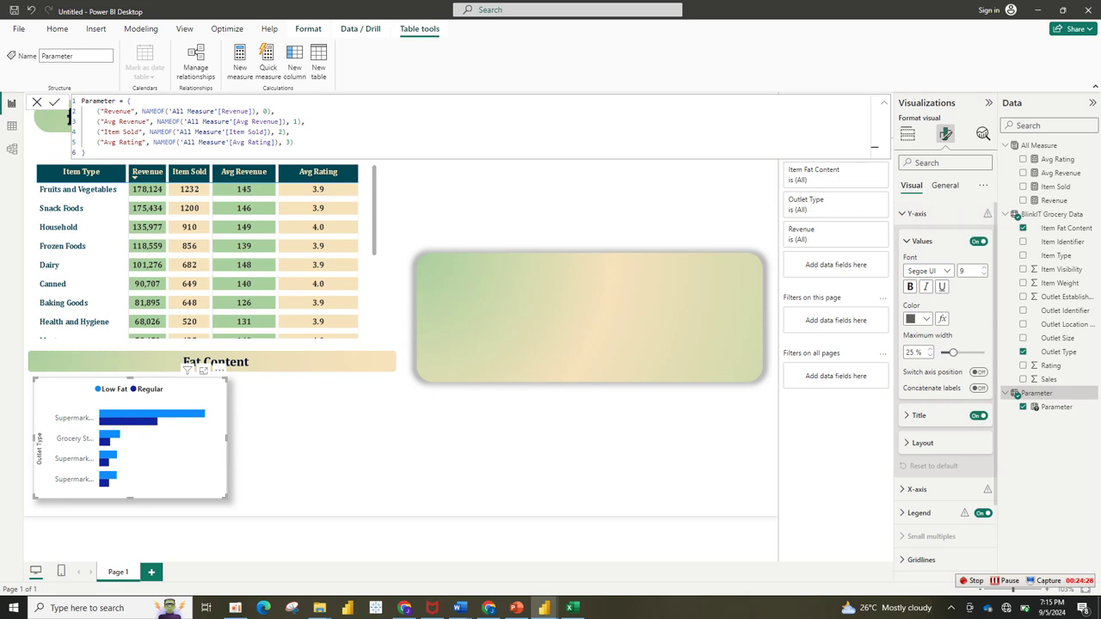
pyautogui.click(919, 416)
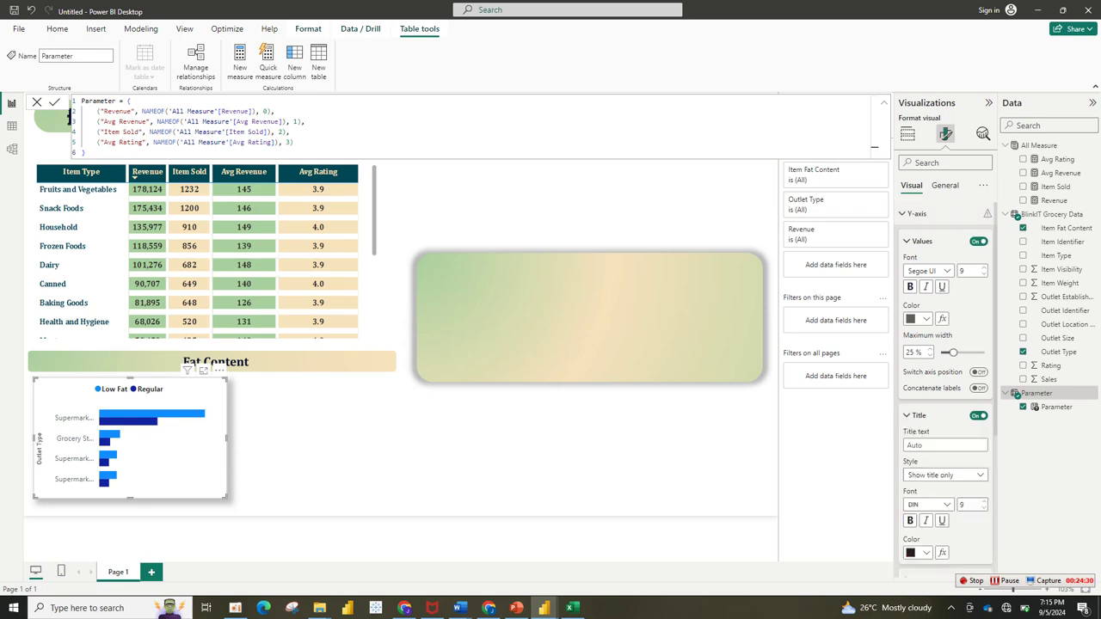
pyautogui.click(978, 416)
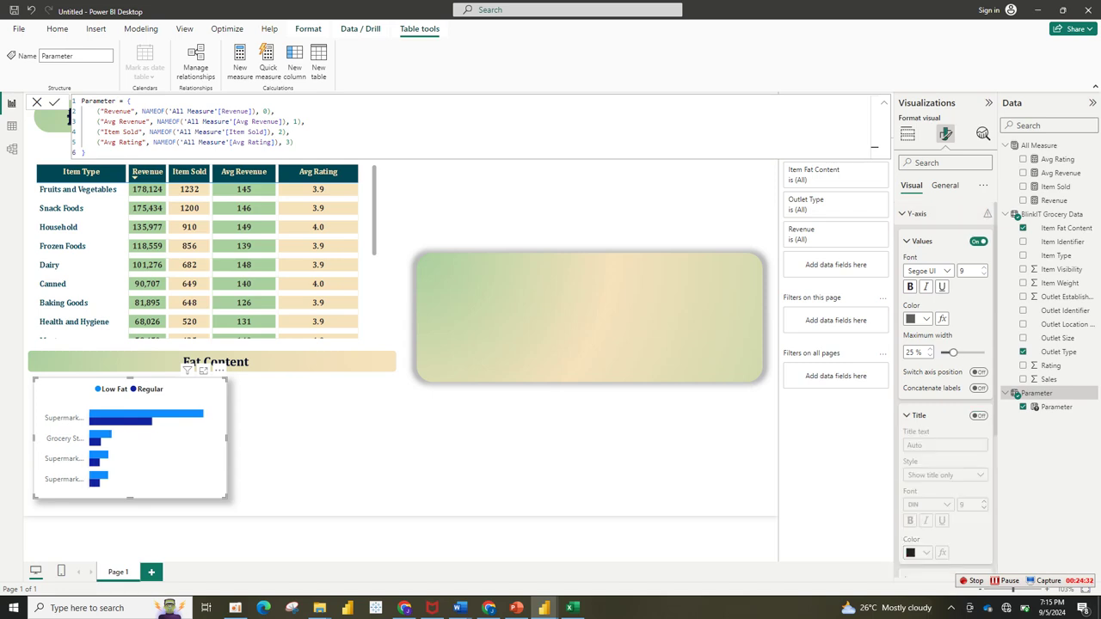
# Format the bar chart's Y-axis values in bold black Cambria.
pyautogui.click(928, 271)
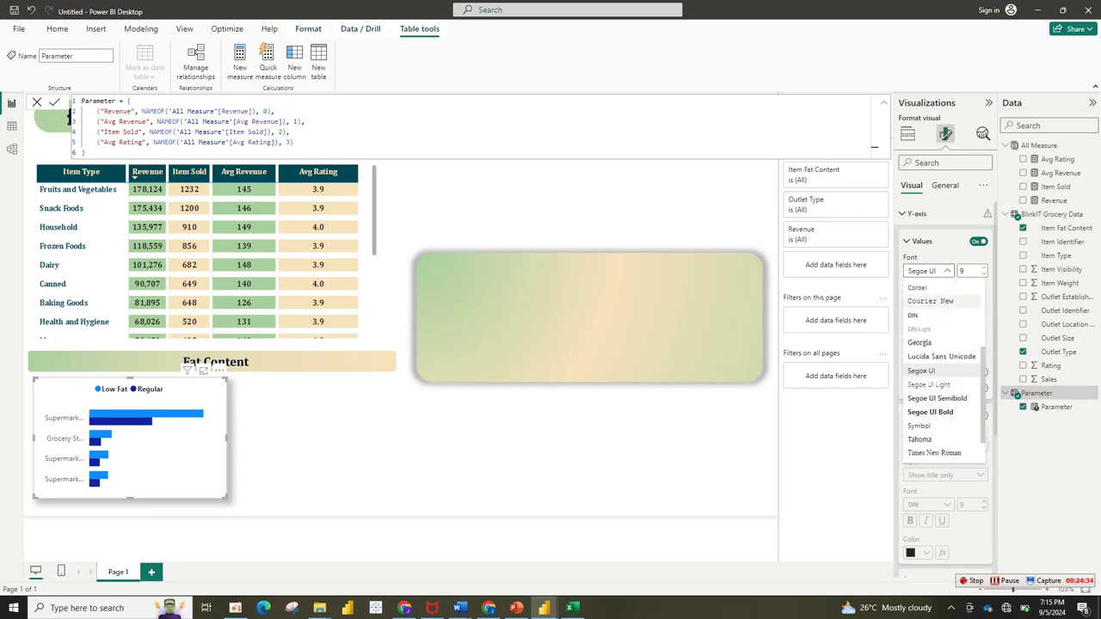
pyautogui.scroll(3, 938, 370)
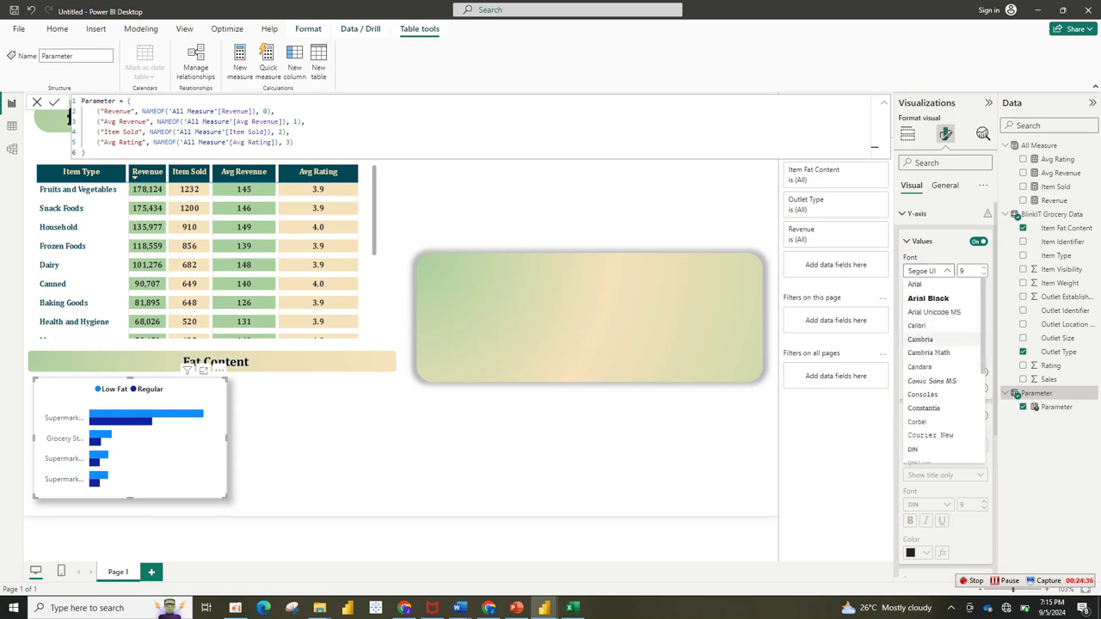
pyautogui.click(921, 339)
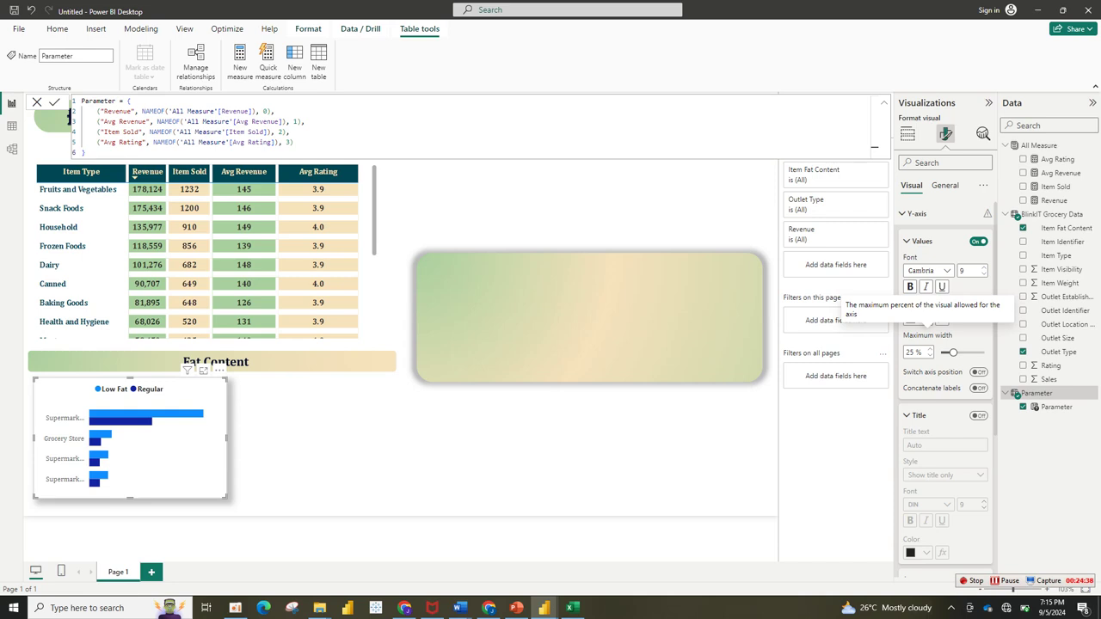
pyautogui.click(910, 286)
pyautogui.click(919, 318)
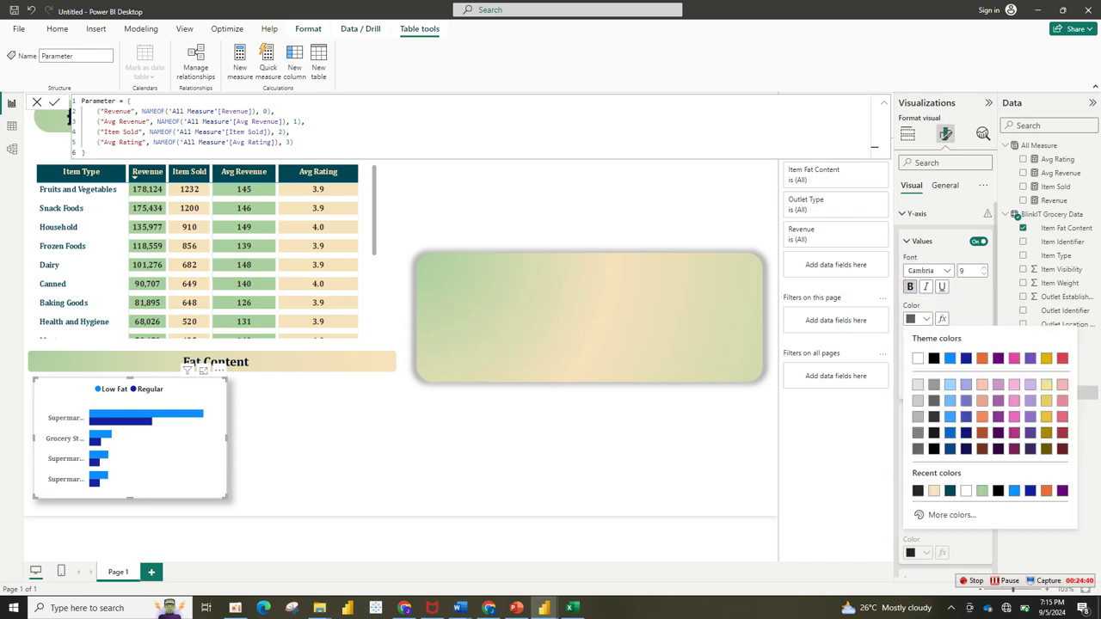
pyautogui.click(933, 358)
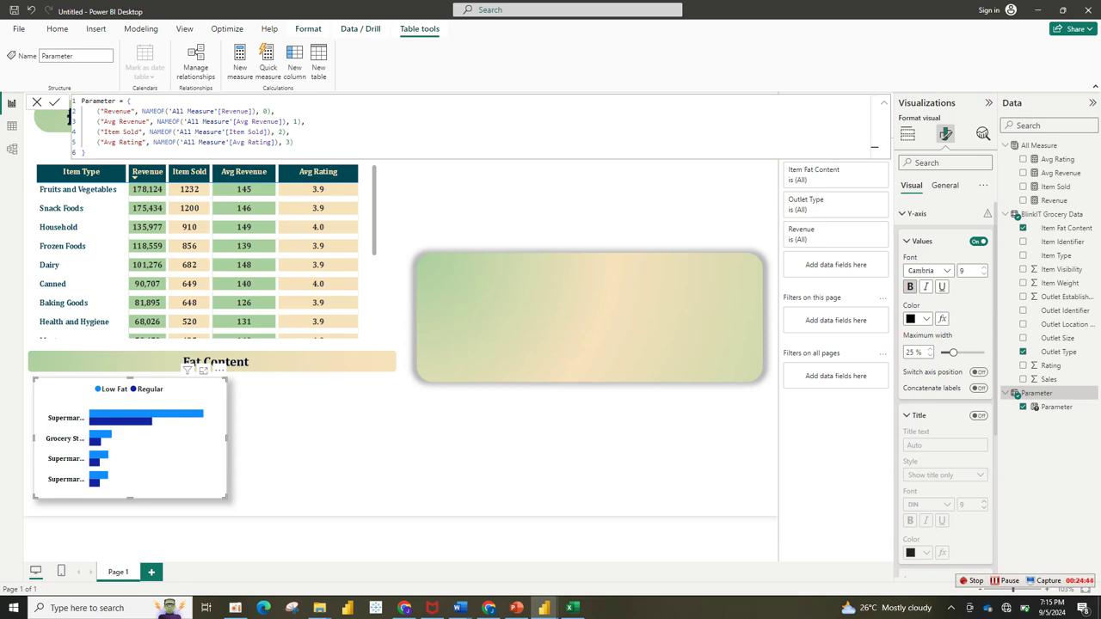
pyautogui.press('Escape')
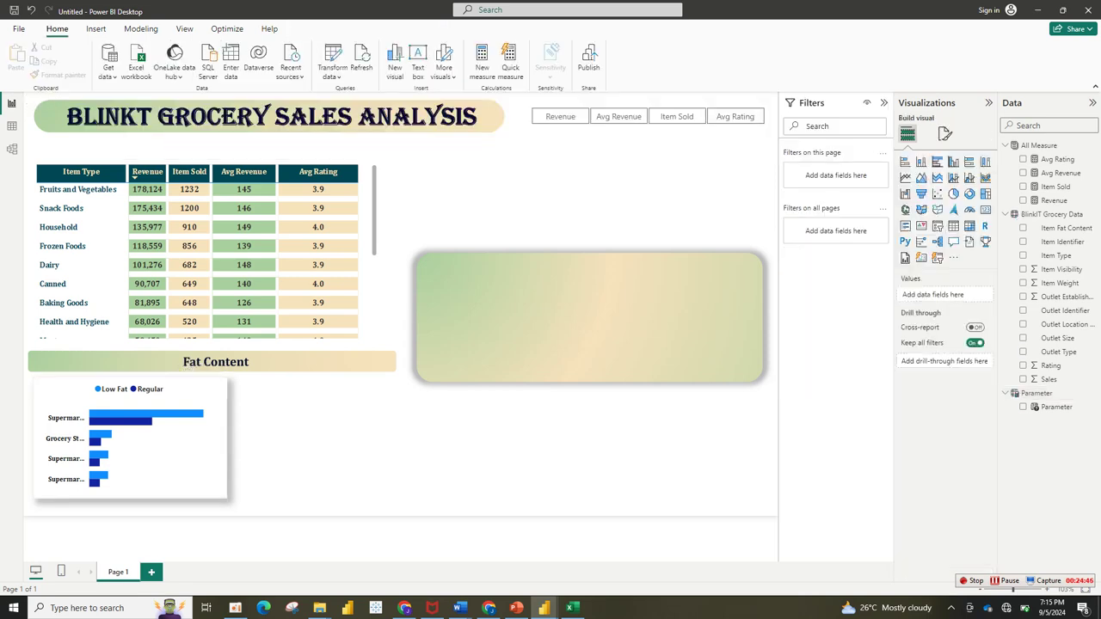
# Enlarge the Fat Content bar chart until the outlet type names fit in full, and open its Y-axis settings.
pyautogui.click(129, 439)
pyautogui.moveTo(227, 497); pyautogui.dragTo(297, 511)
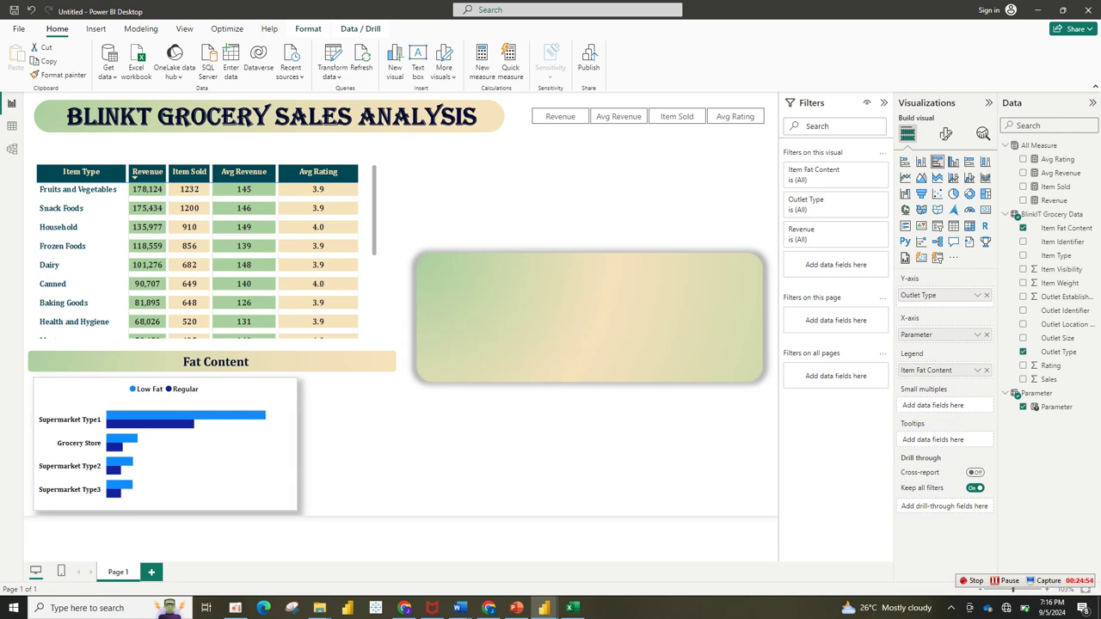
pyautogui.click(945, 133)
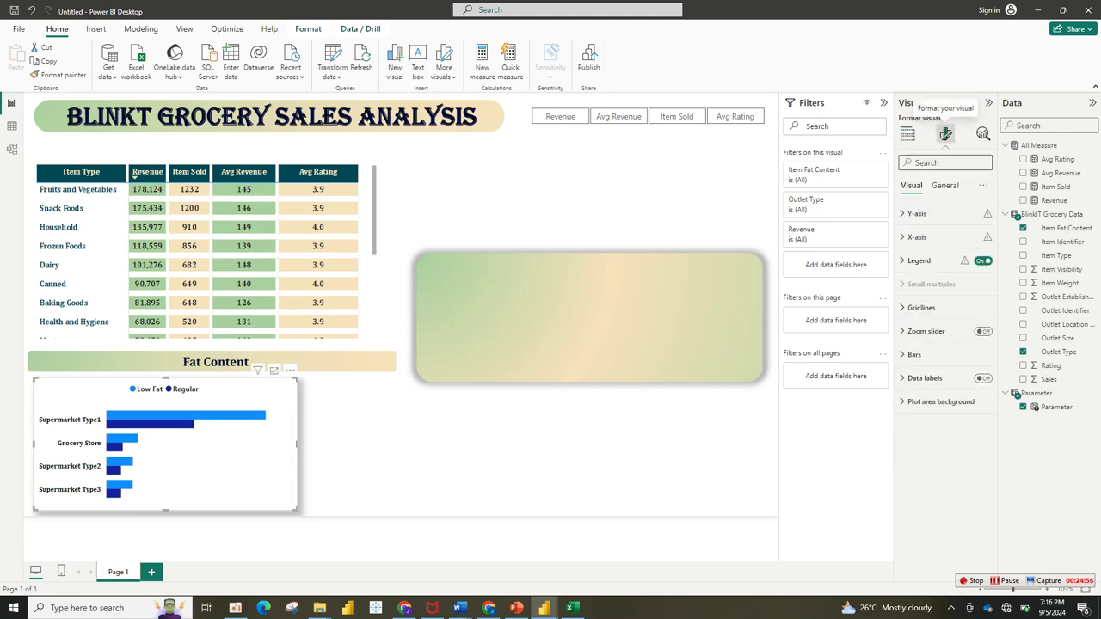
pyautogui.click(917, 214)
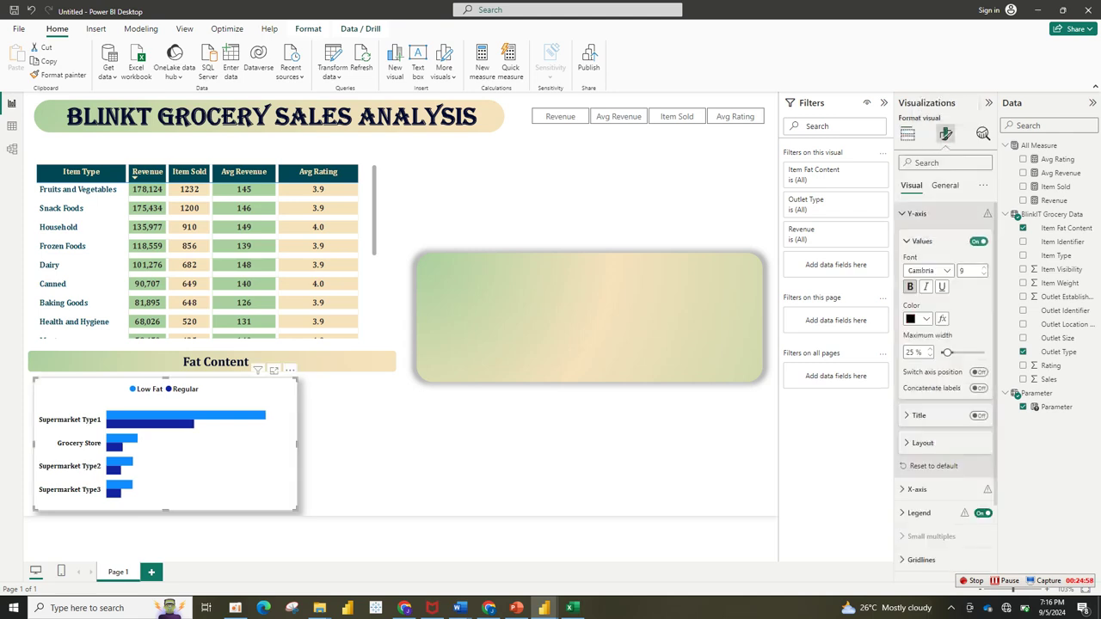
# Set the bar chart's Y-axis label font size to 8 and narrow the chart slightly.
pyautogui.click(984, 274)
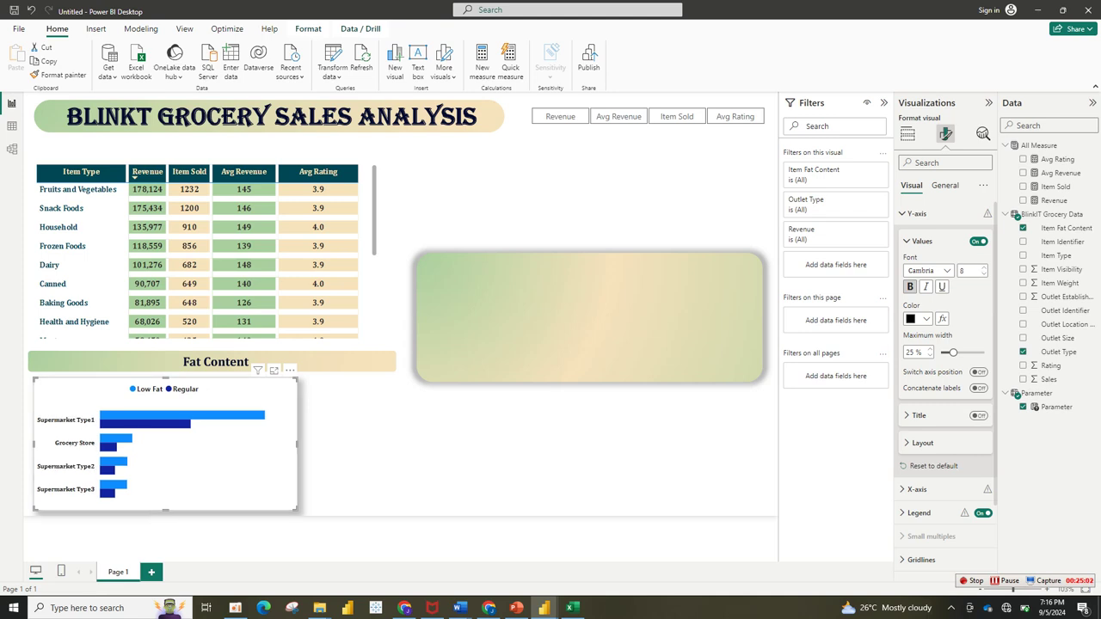
pyautogui.moveTo(296, 445)
pyautogui.mouseDown()
pyautogui.moveTo(265, 444)
pyautogui.moveTo(275, 445)
pyautogui.mouseUp()
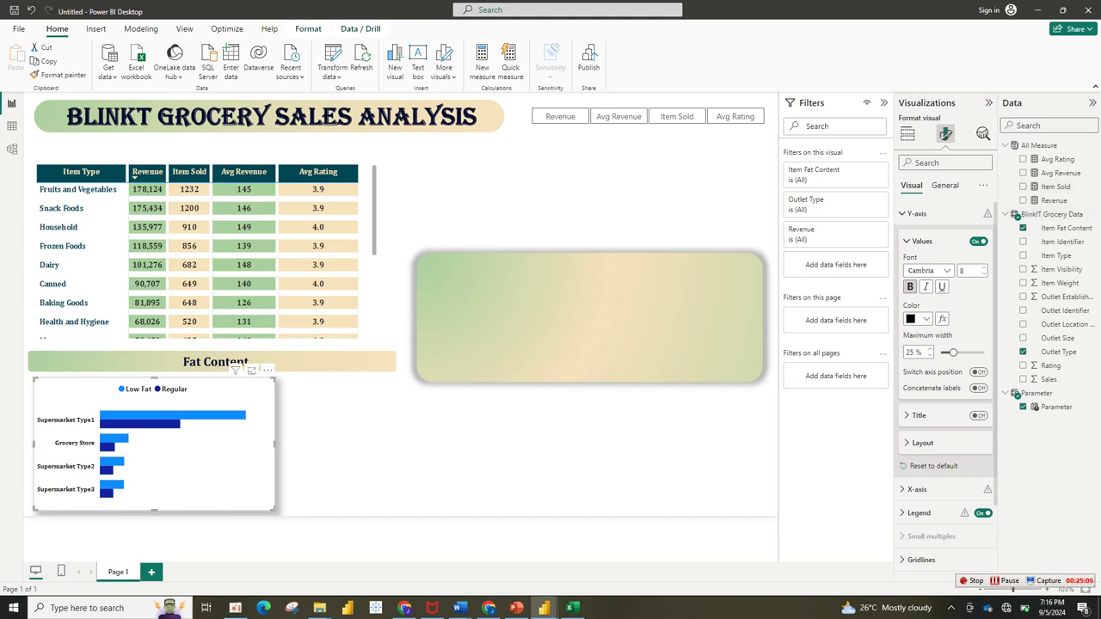
pyautogui.click(922, 241)
pyautogui.click(917, 213)
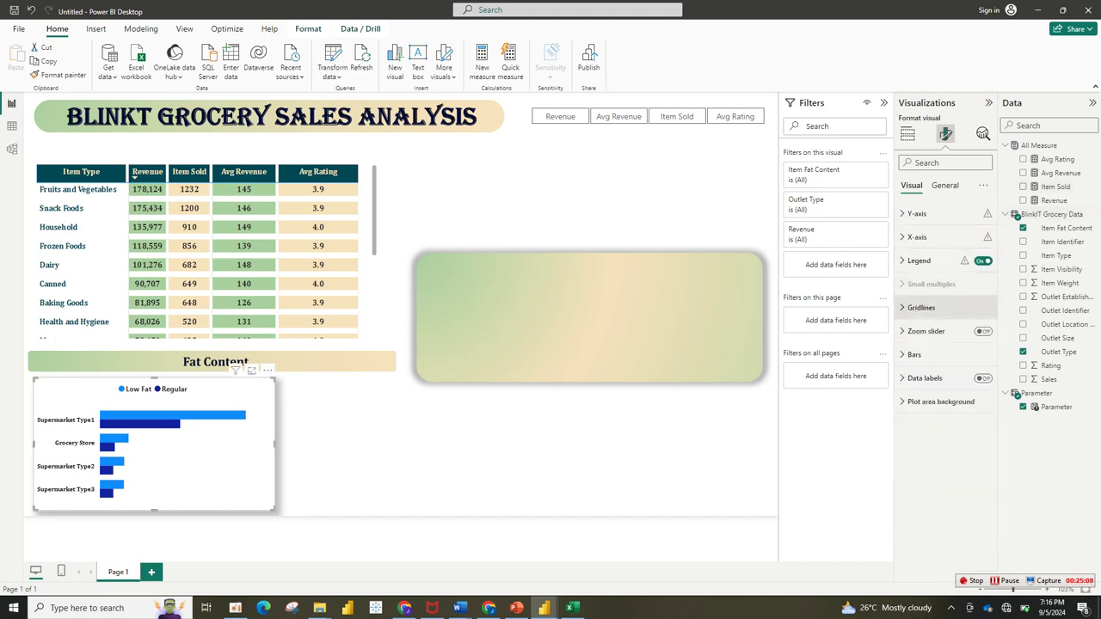
# Color the bar chart's Low Fat bars light green and Regular bars beige, and shrink the chart slightly.
pyautogui.click(922, 307)
pyautogui.click(922, 308)
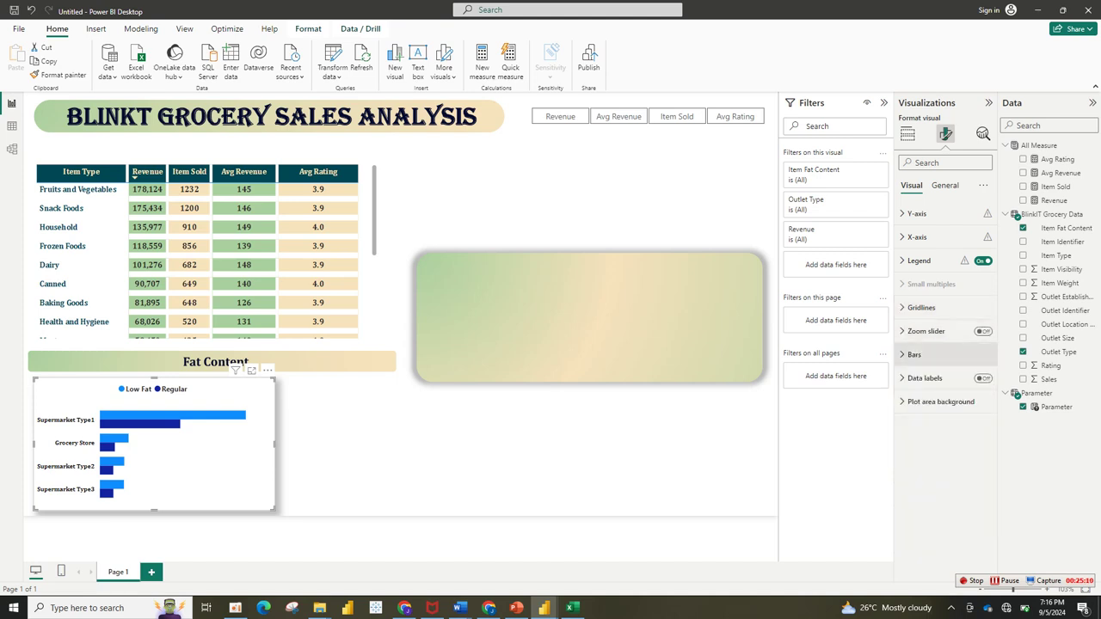
pyautogui.click(915, 355)
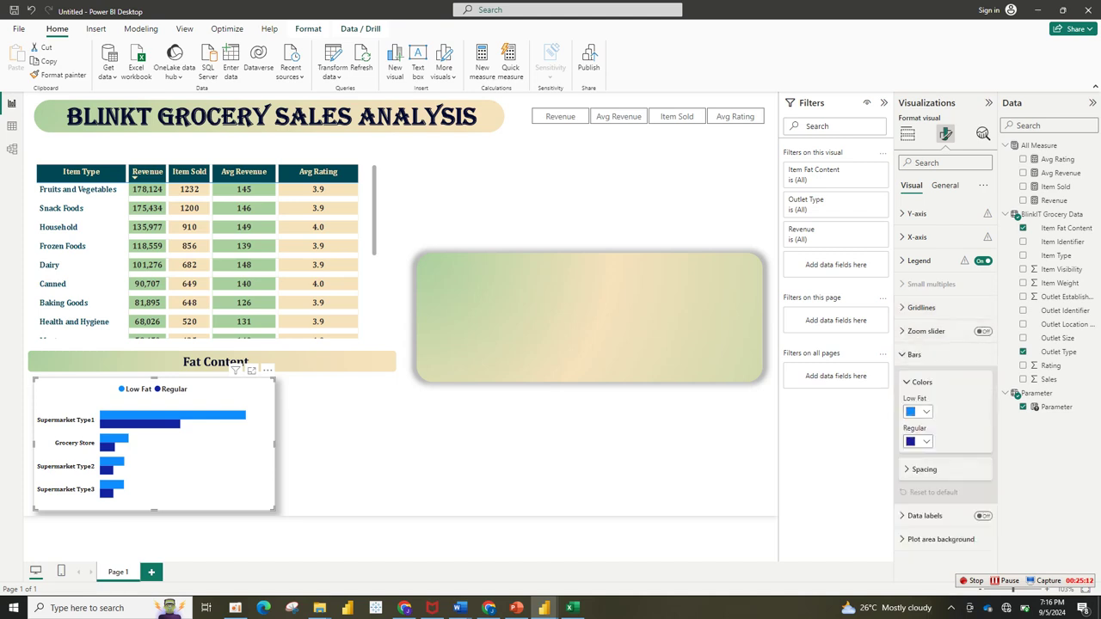
pyautogui.click(918, 411)
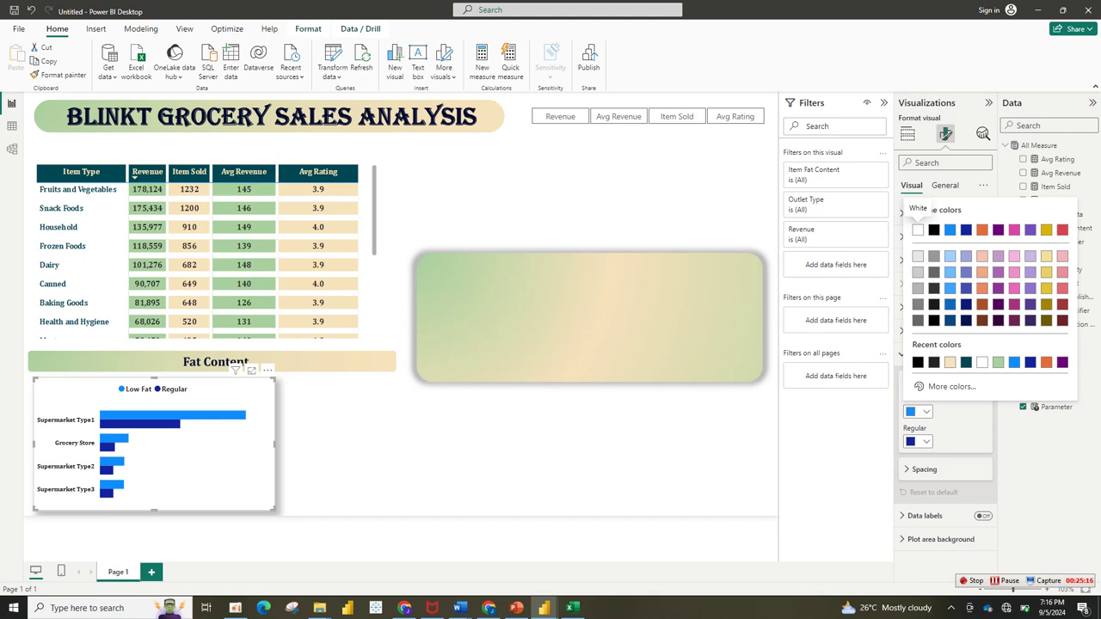
pyautogui.click(998, 362)
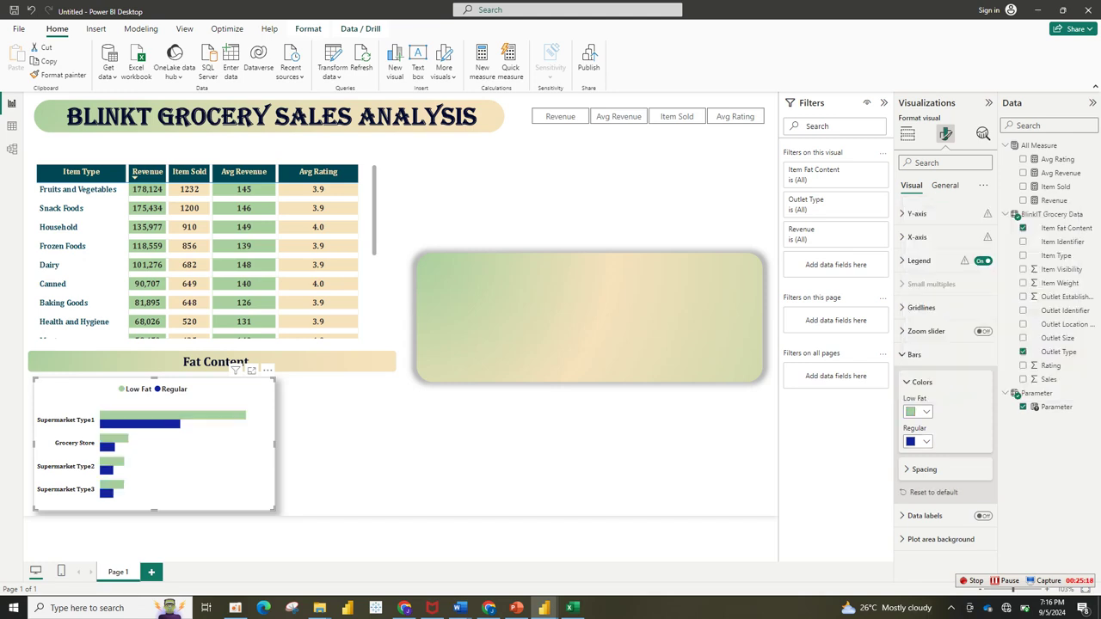
pyautogui.click(918, 411)
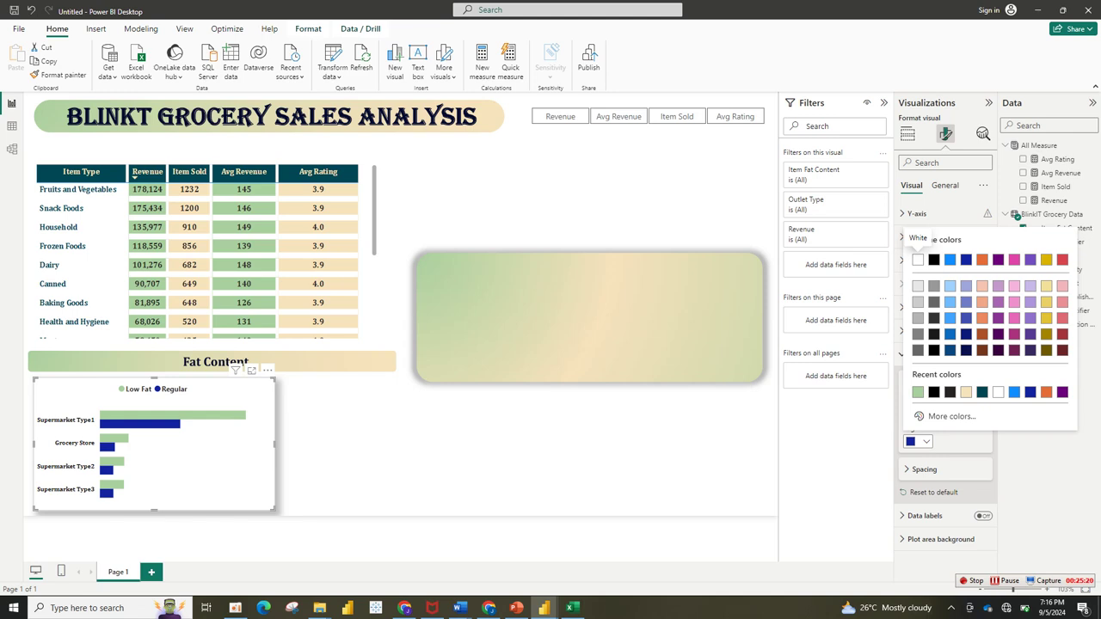
pyautogui.click(966, 393)
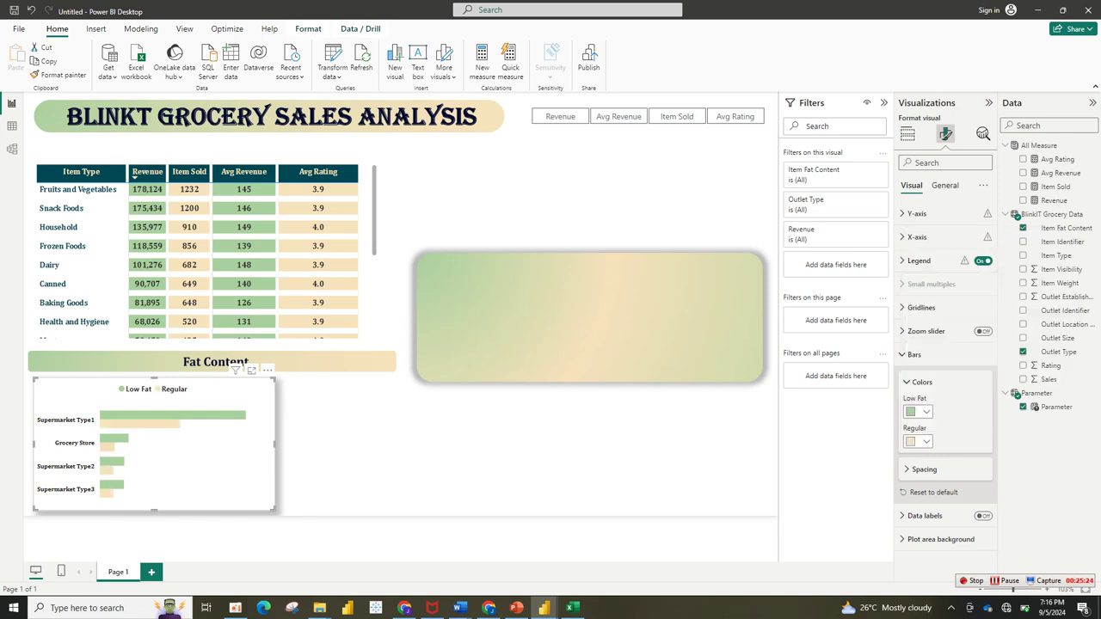
pyautogui.moveTo(274, 509); pyautogui.dragTo(271, 508)
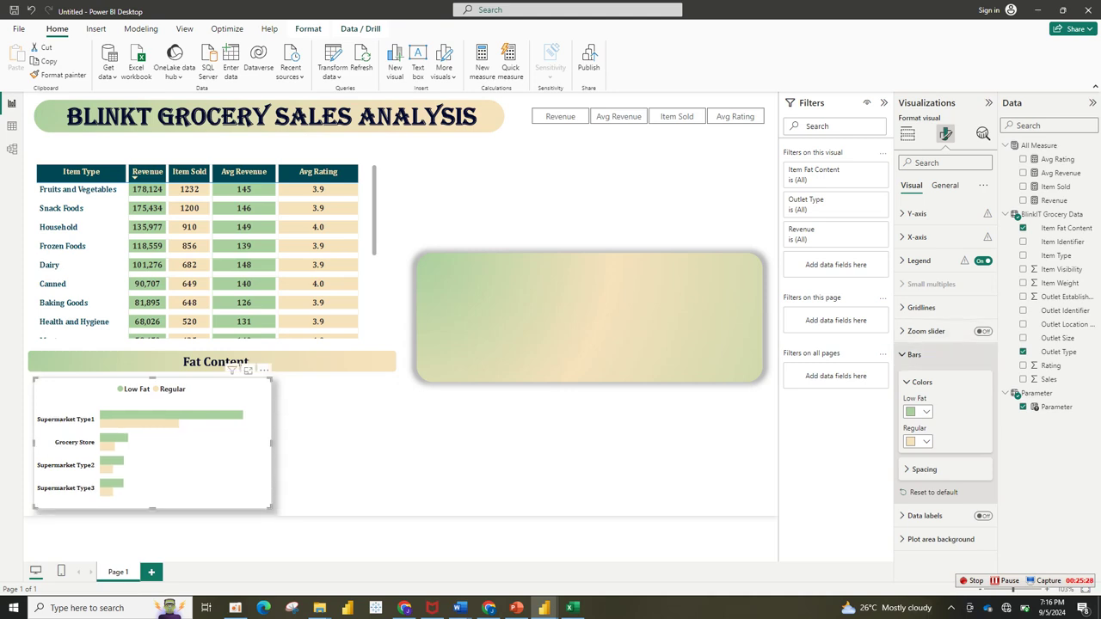
# Turn on data labels for the Fat Content bar chart and color their values black.
pyautogui.click(914, 355)
pyautogui.click(982, 379)
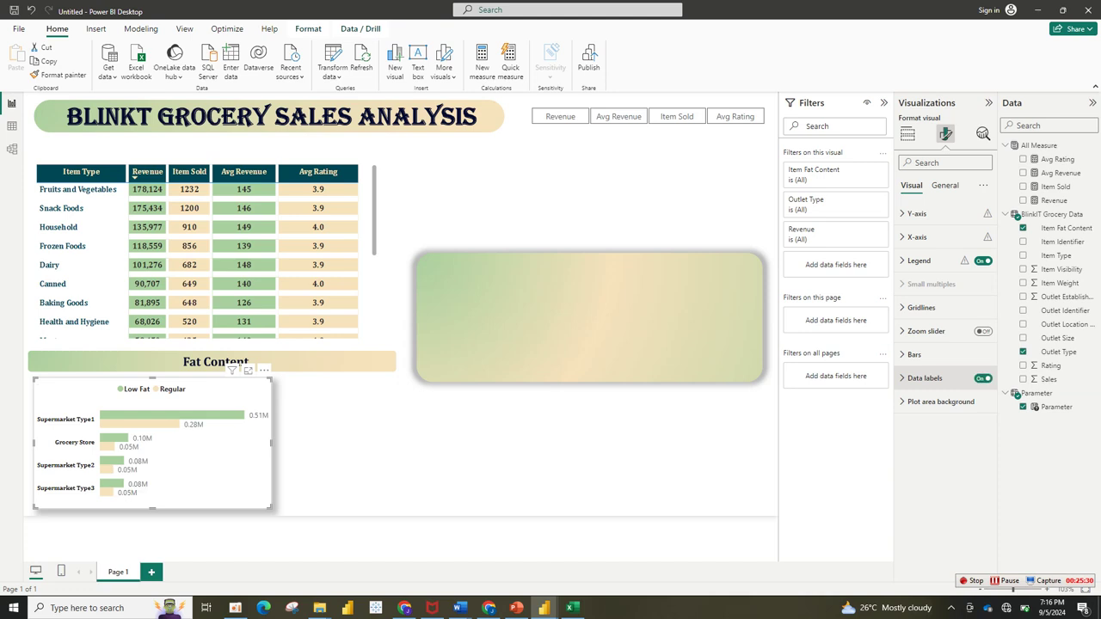
pyautogui.click(925, 378)
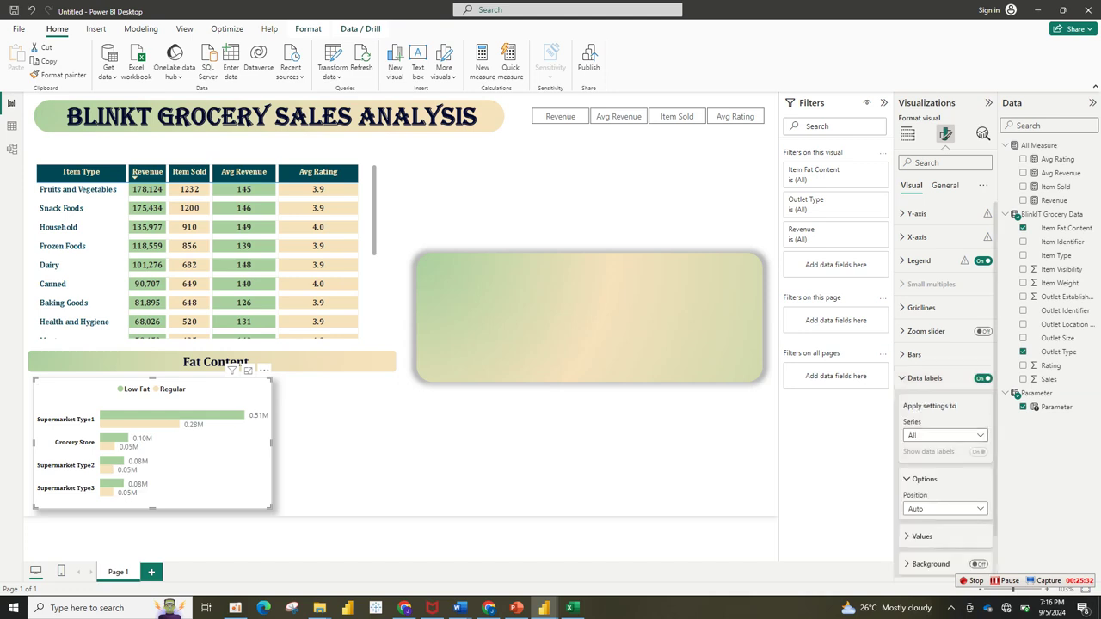
pyautogui.scroll(-2, 946, 387)
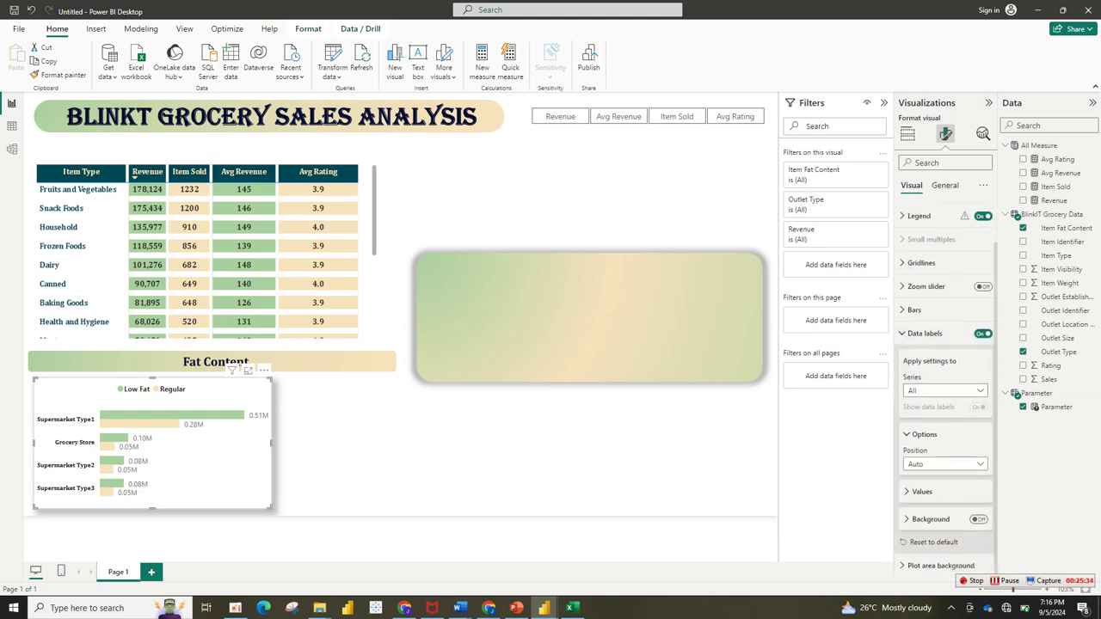
pyautogui.click(922, 491)
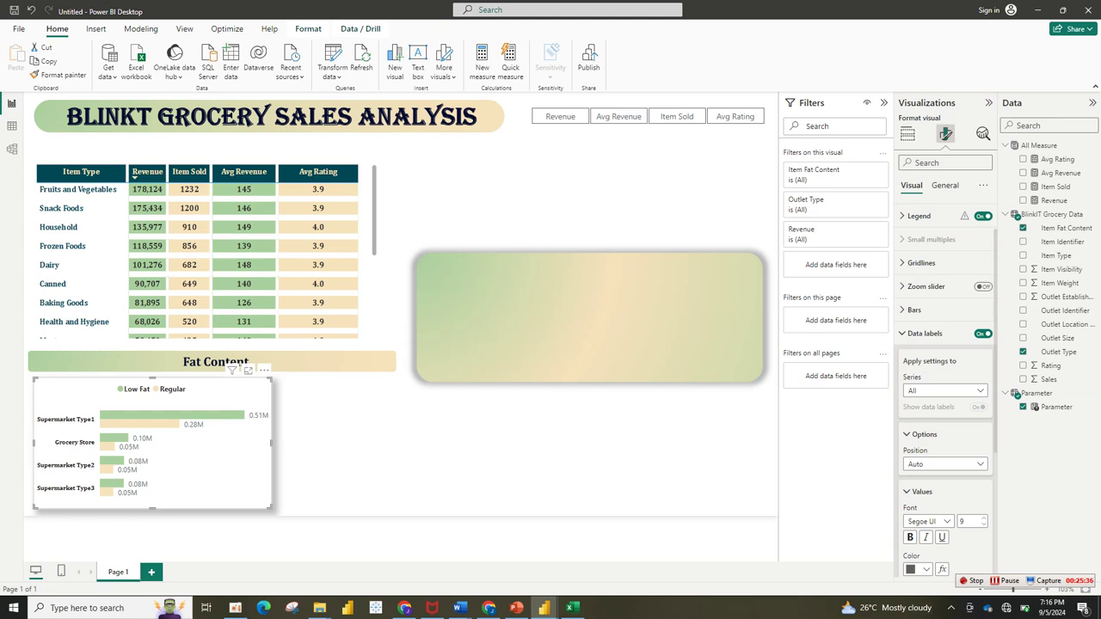
pyautogui.scroll(-5, 946, 387)
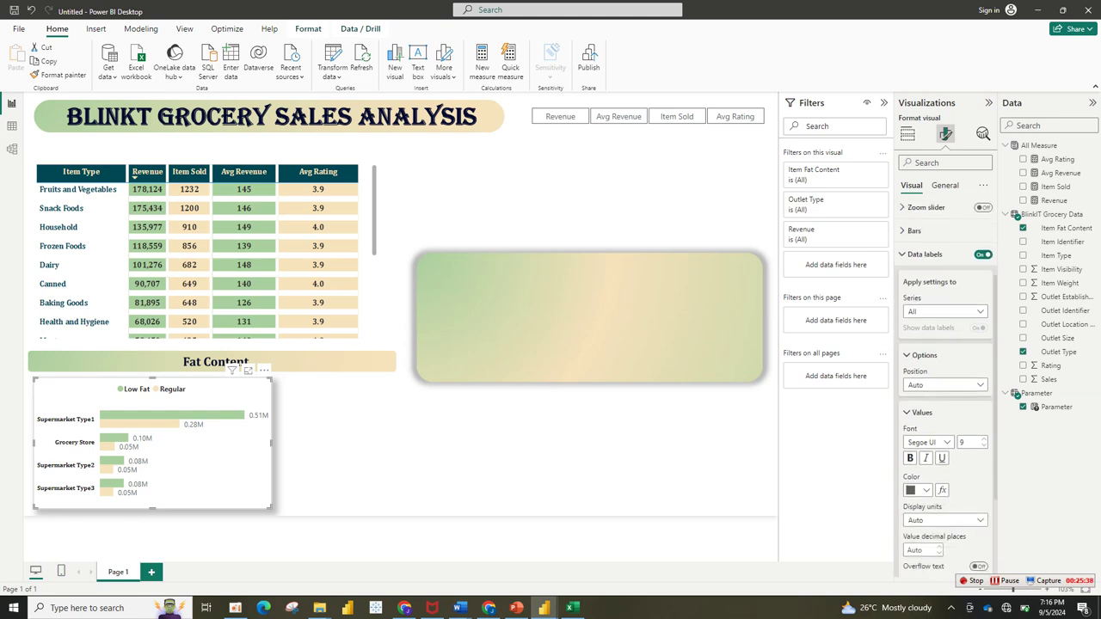
pyautogui.click(926, 461)
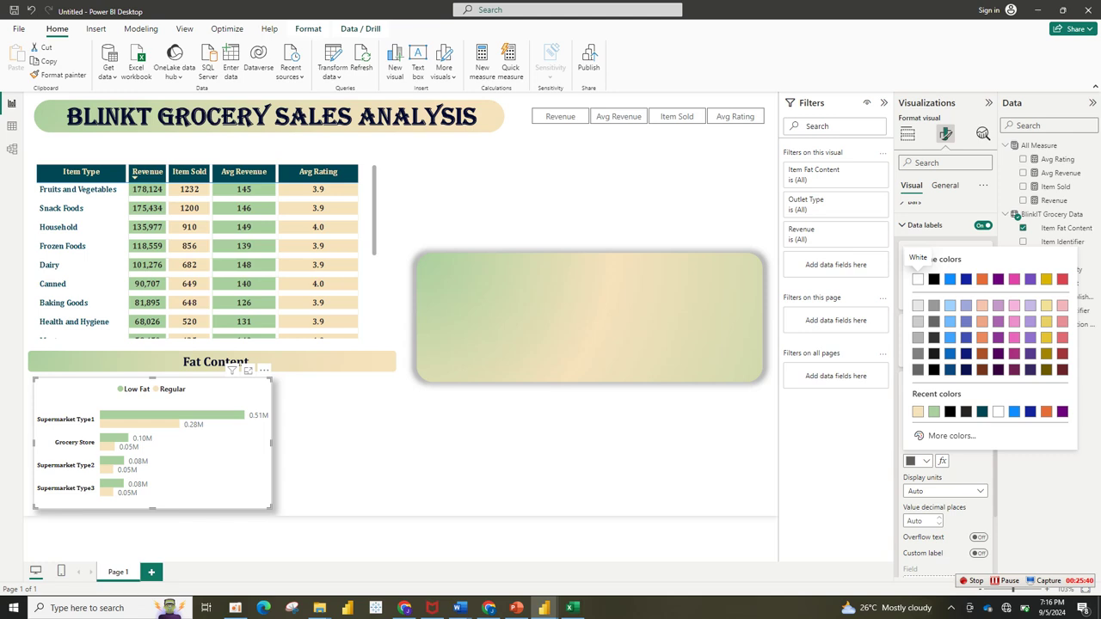
pyautogui.click(918, 279)
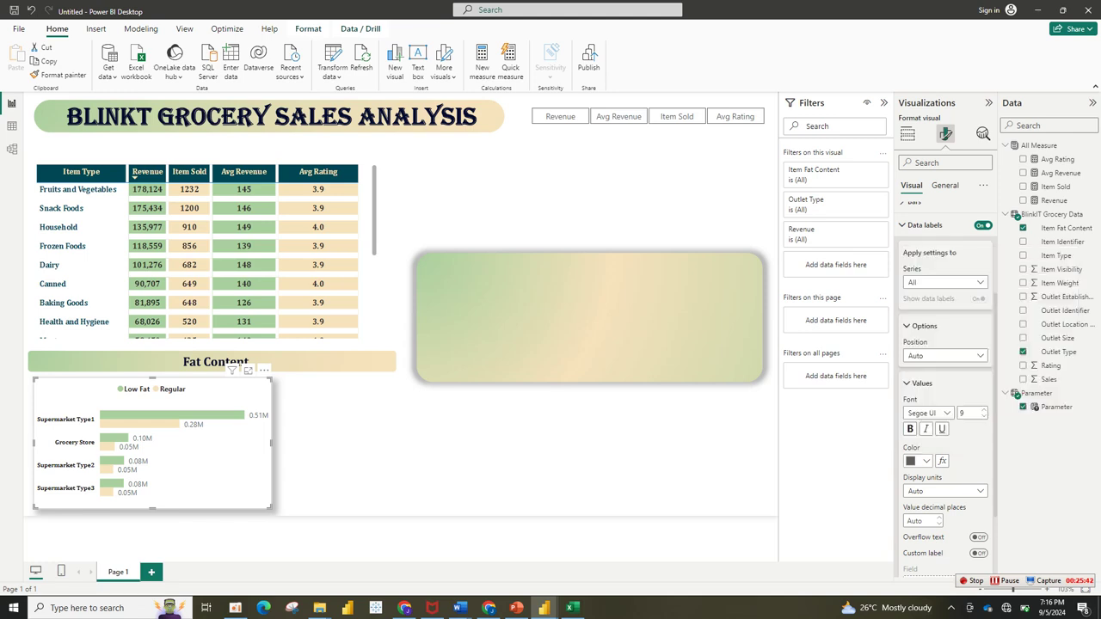
pyautogui.click(926, 461)
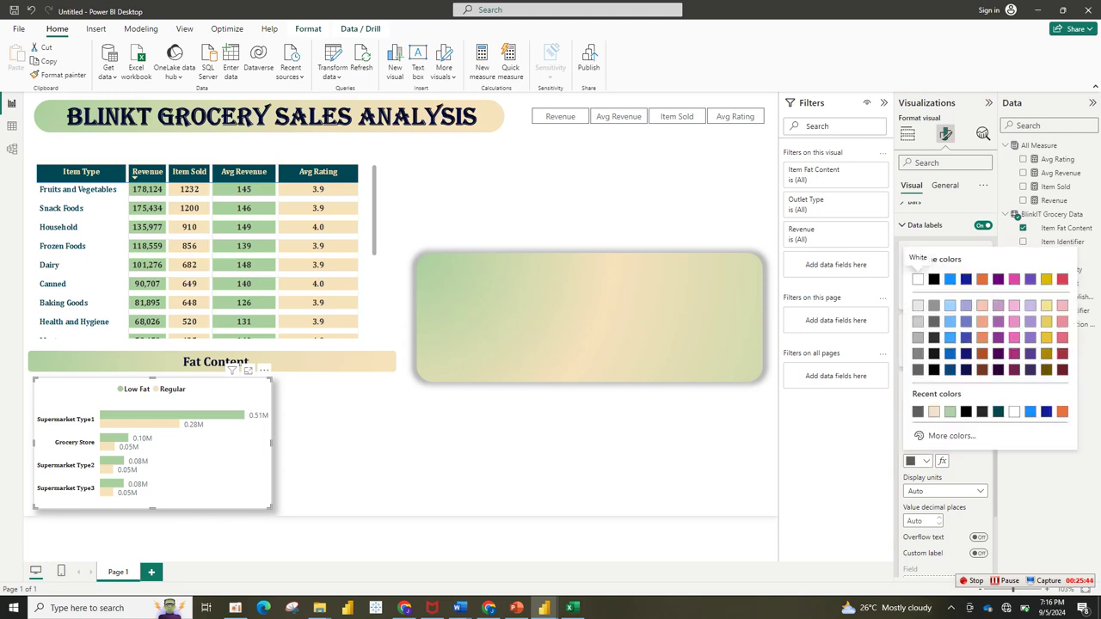
pyautogui.click(933, 278)
# Set the bar chart's data label display units to None with 0 decimal places.
pyautogui.click(945, 491)
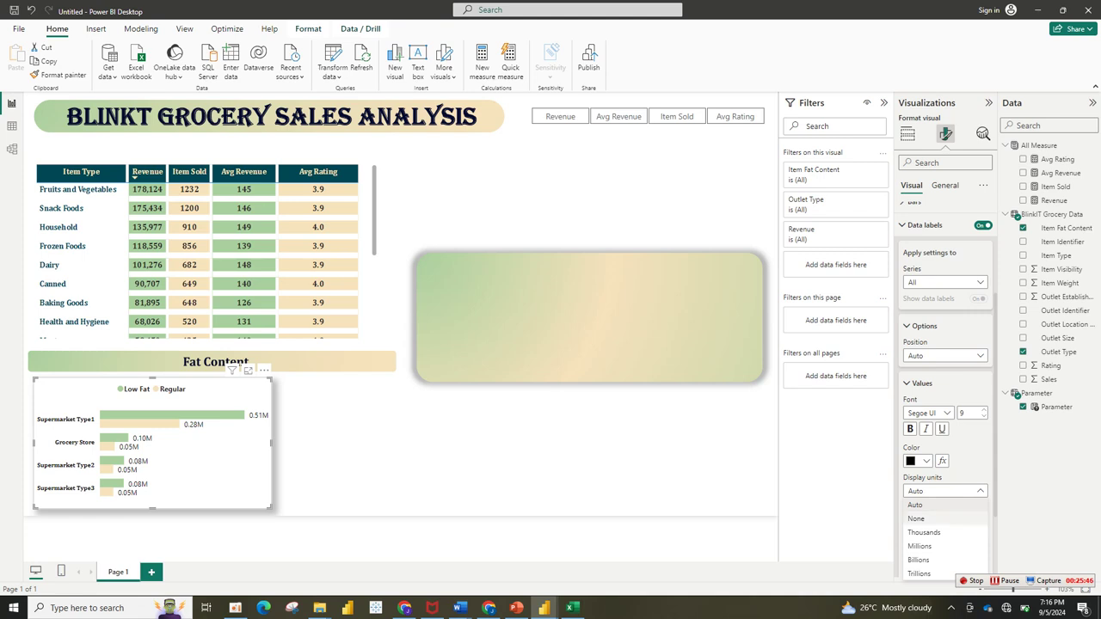
pyautogui.click(916, 519)
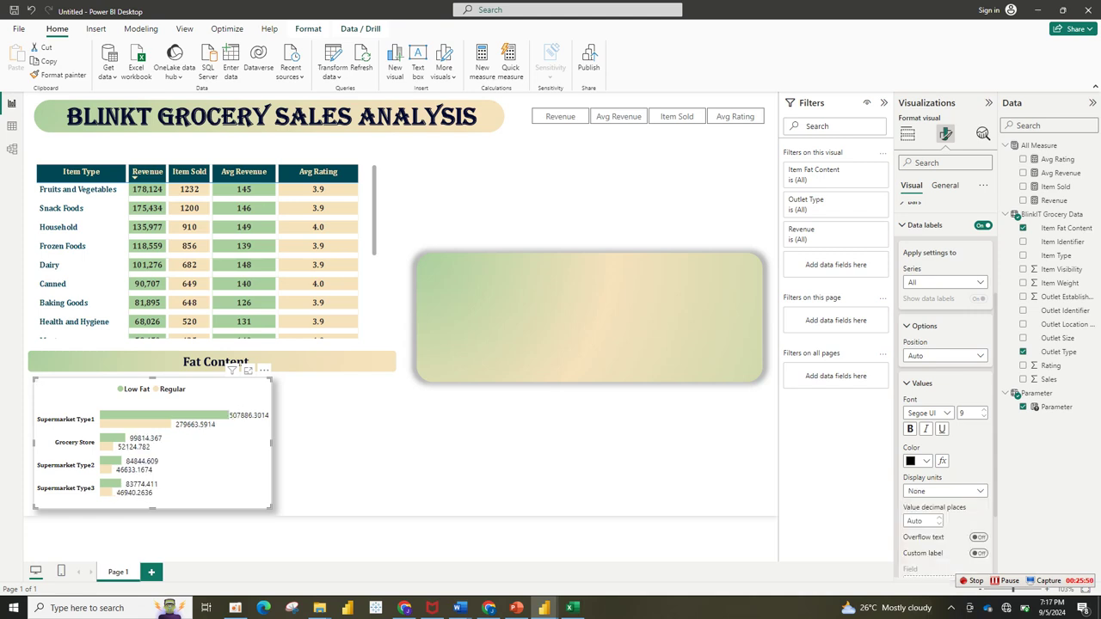
pyautogui.scroll(-3, 945, 387)
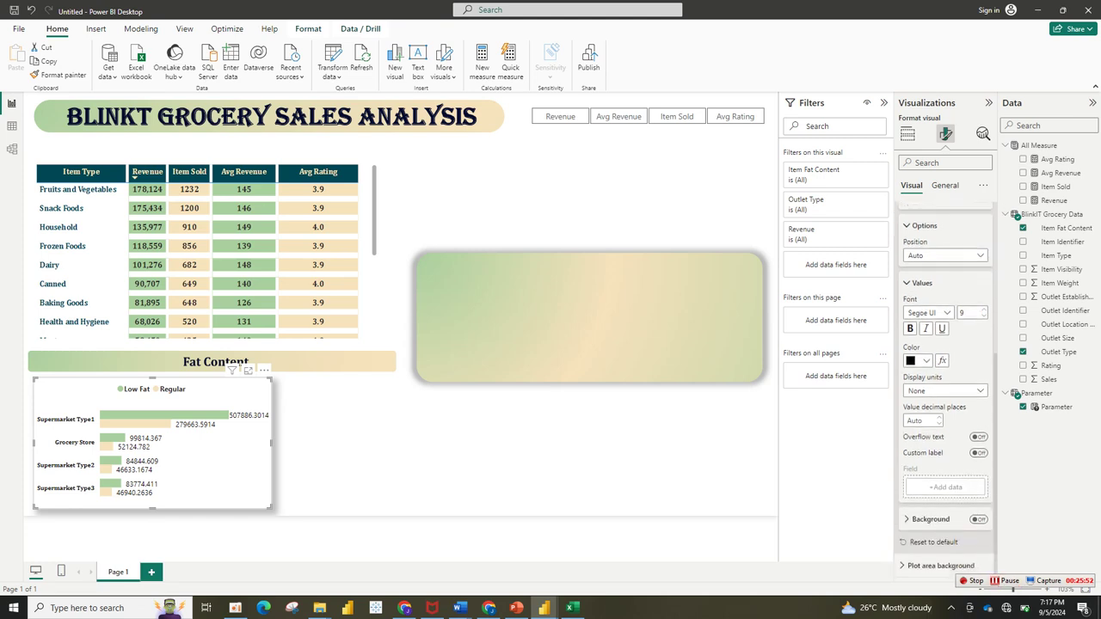
pyautogui.click(938, 418)
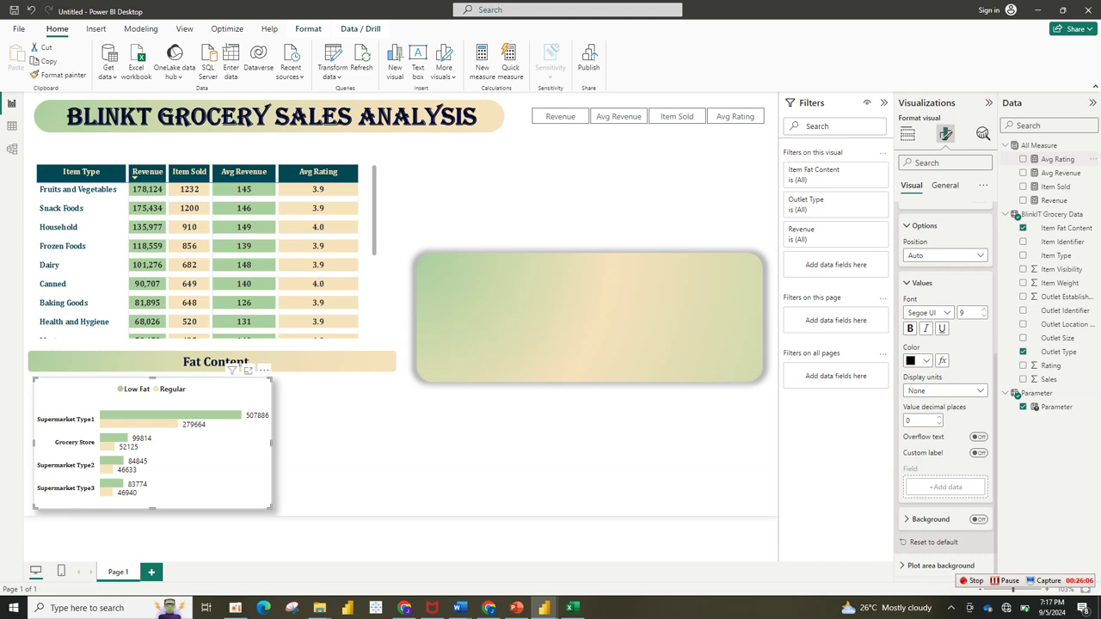
# Format the Avg Revenue measure as a decimal number with thousands separator and the Revenue measure as dollar currency.
pyautogui.click(1060, 173)
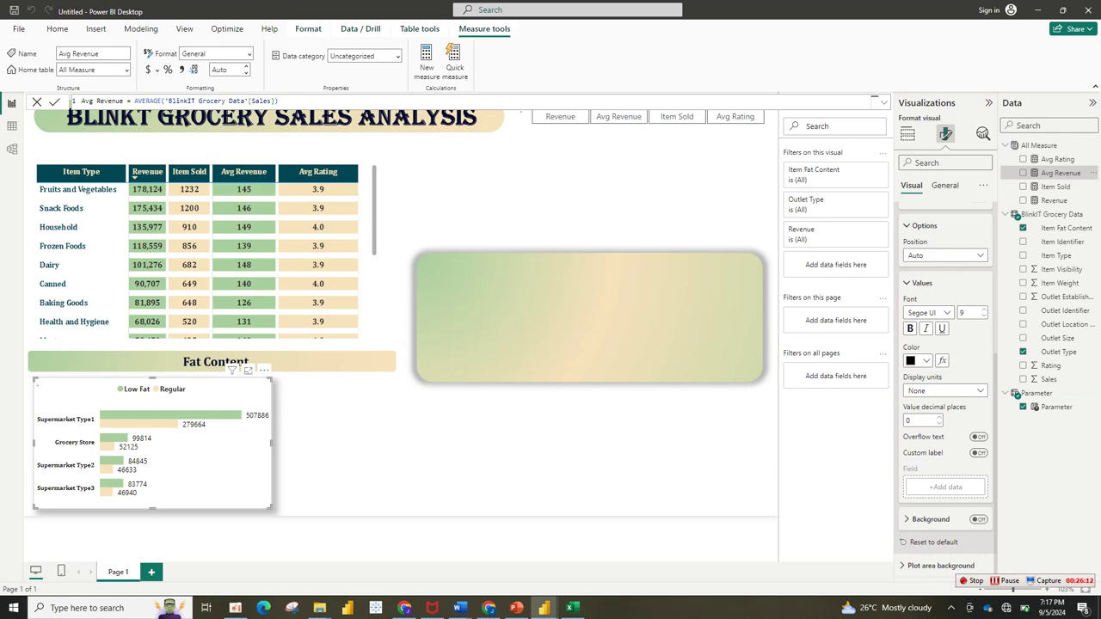
pyautogui.click(181, 70)
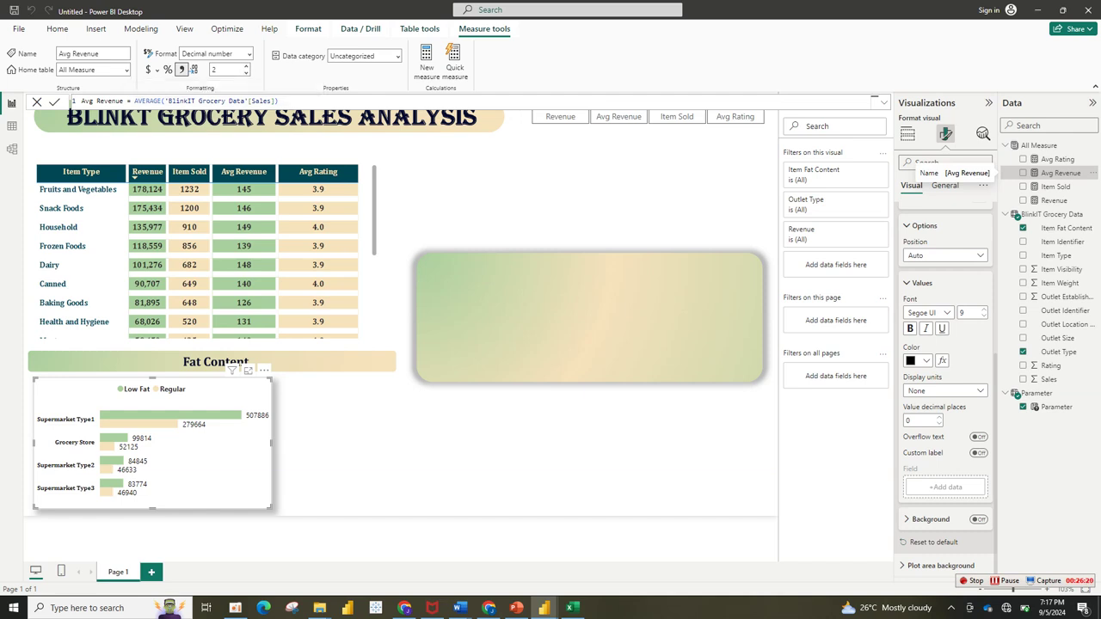
pyautogui.click(1058, 159)
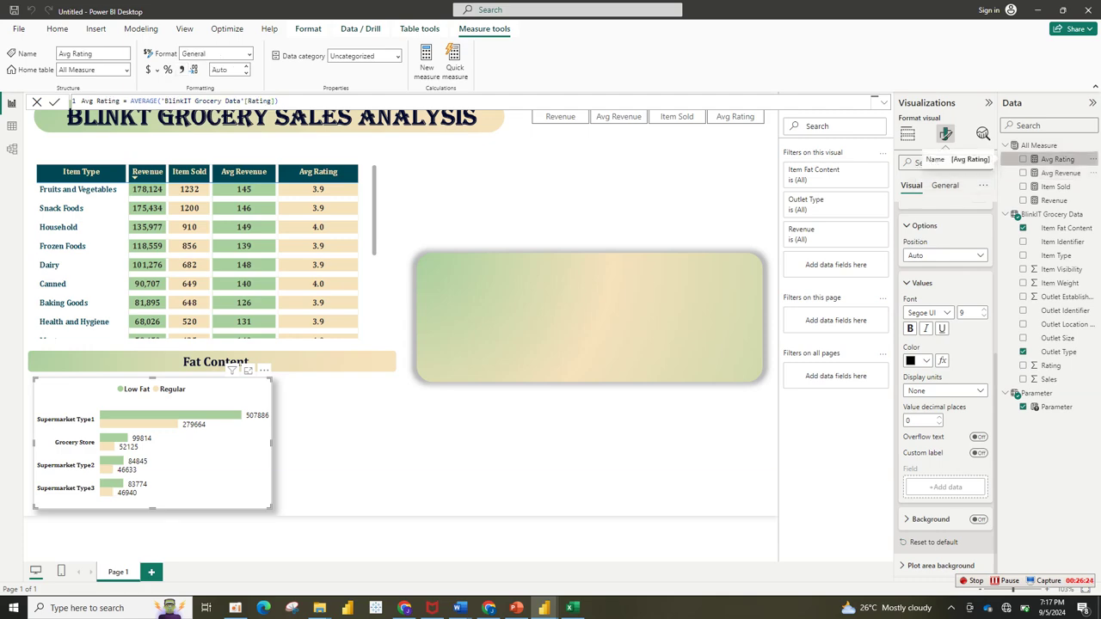
pyautogui.click(1054, 200)
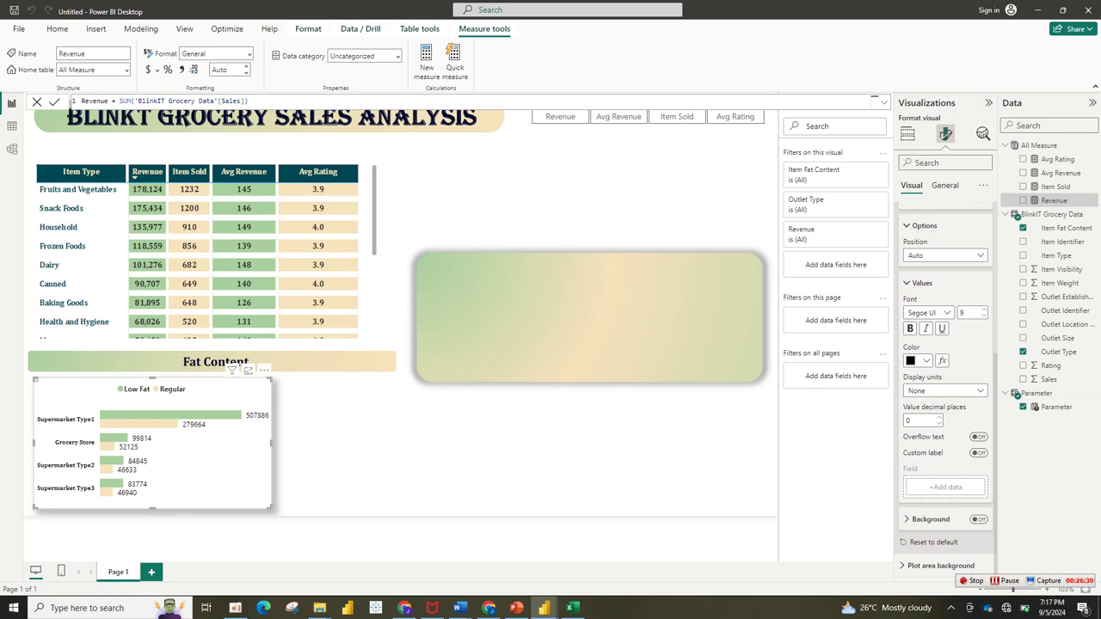
pyautogui.click(148, 70)
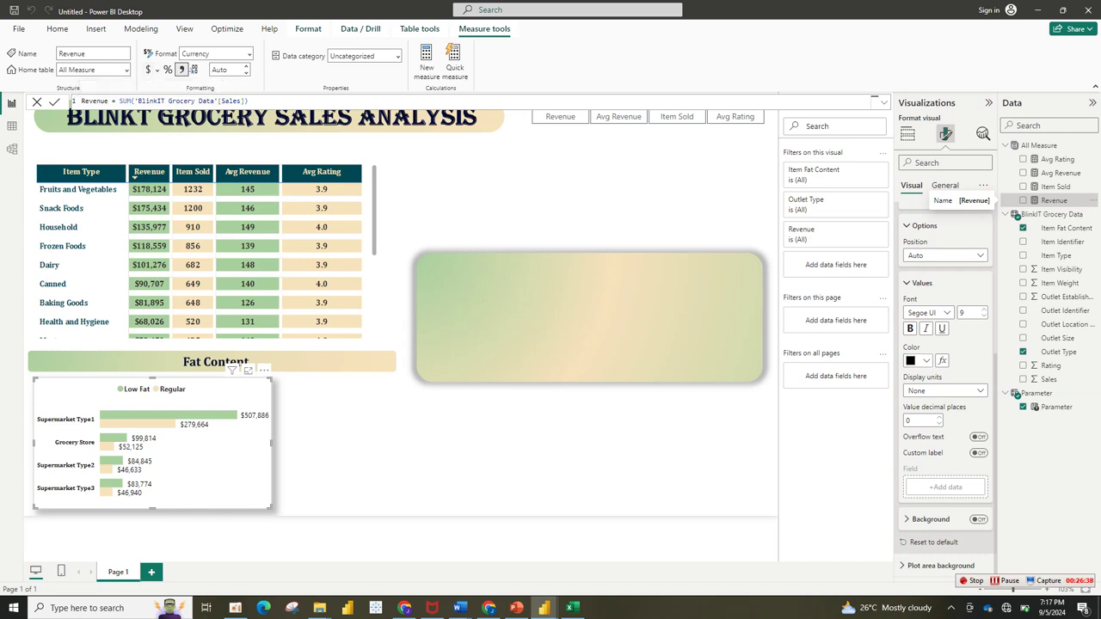
# Make the bar chart's data labels bold Cambria at size 8, and leave the chart deselected.
pyautogui.click(910, 328)
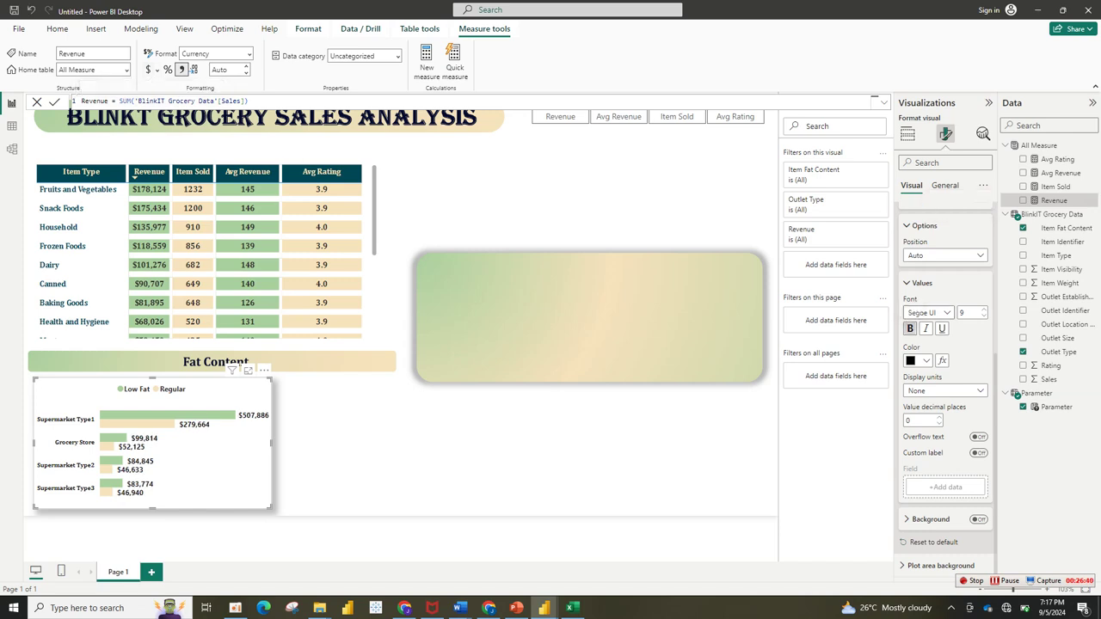
pyautogui.click(929, 312)
pyautogui.scroll(3, 937, 396)
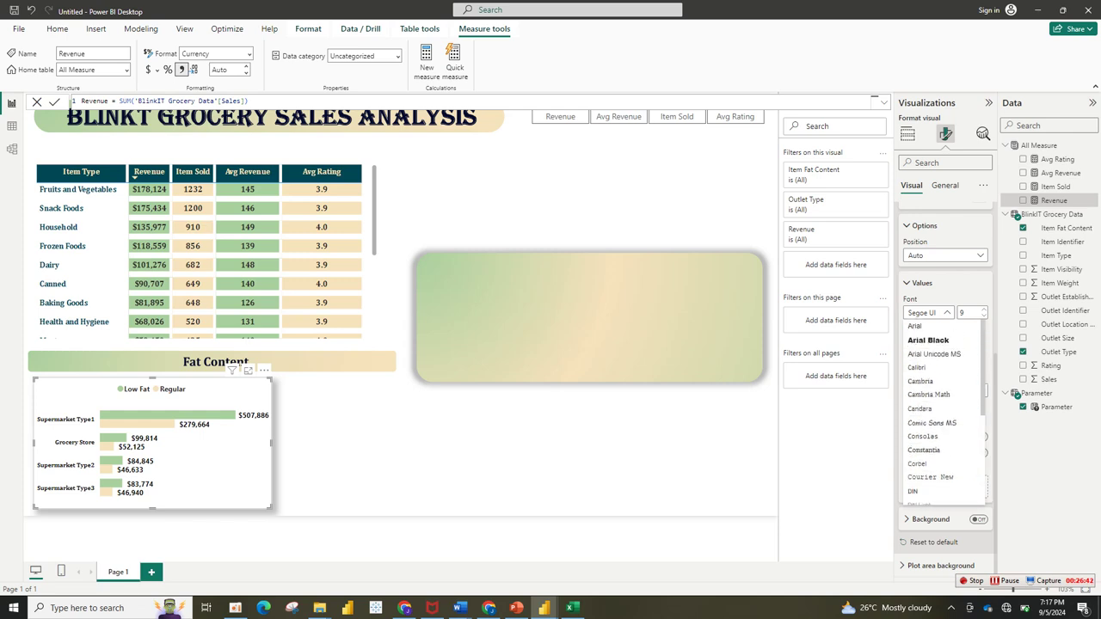
pyautogui.click(920, 381)
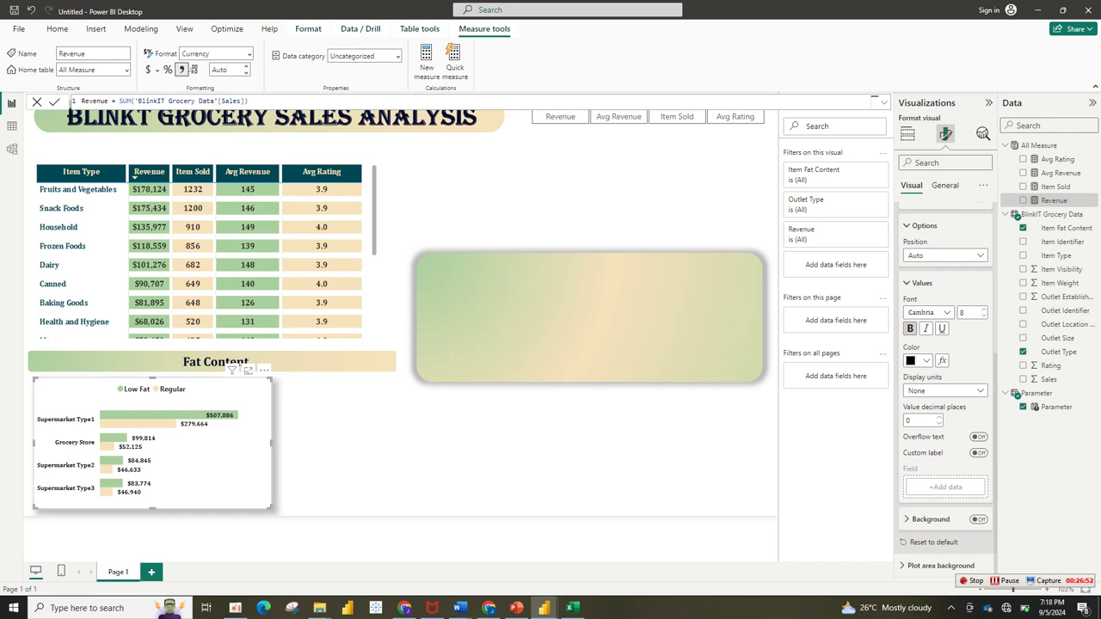
pyautogui.click(516, 456)
pyautogui.click(155, 447)
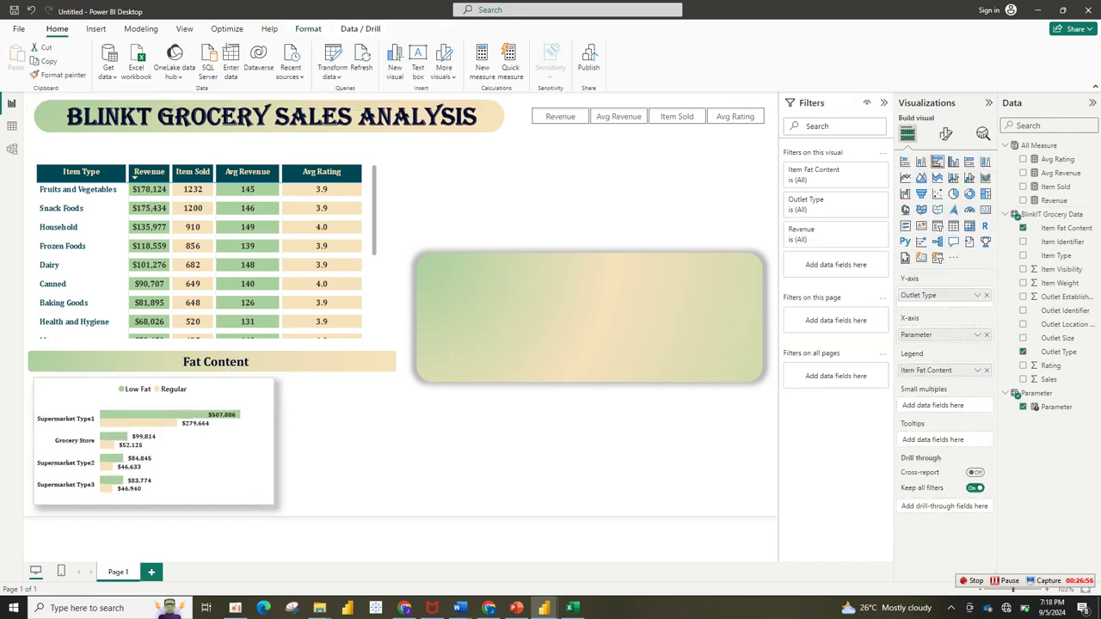
pyautogui.press('Escape')
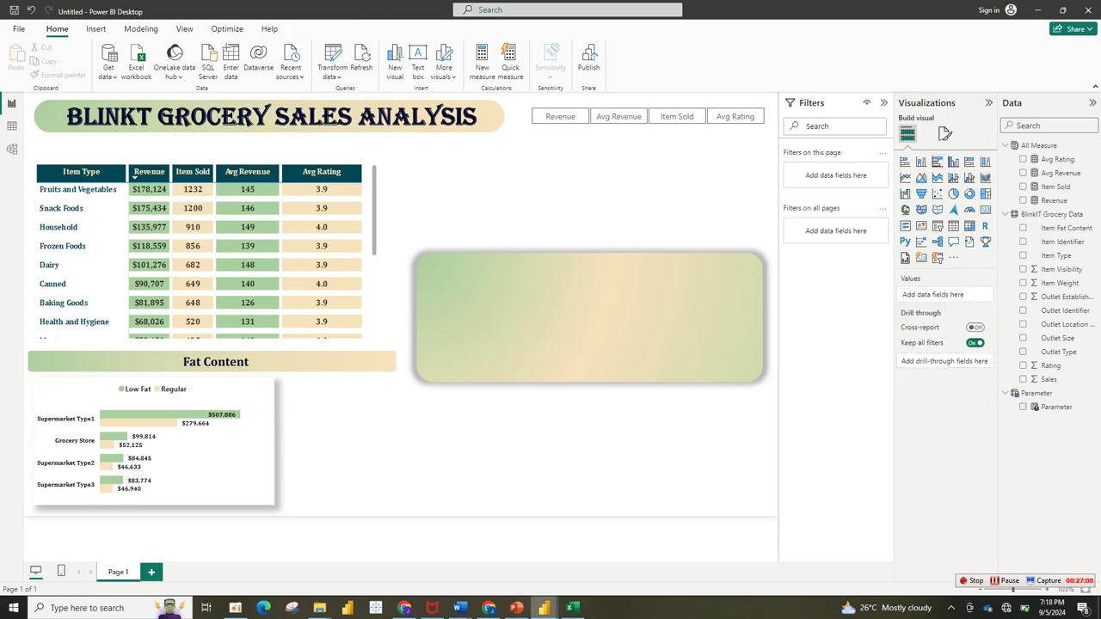
# Switch to the finished Grcocery report and examine the fields behind its Fat Content pie chart.
pyautogui.moveTo(543, 608)
pyautogui.click(480, 559)
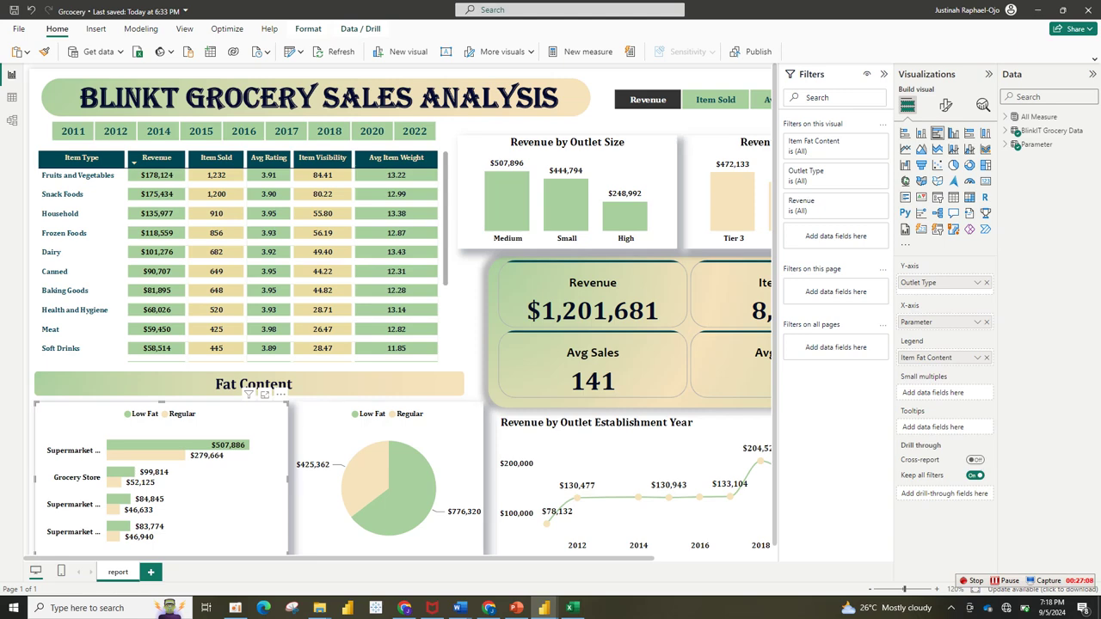
pyautogui.click(409, 495)
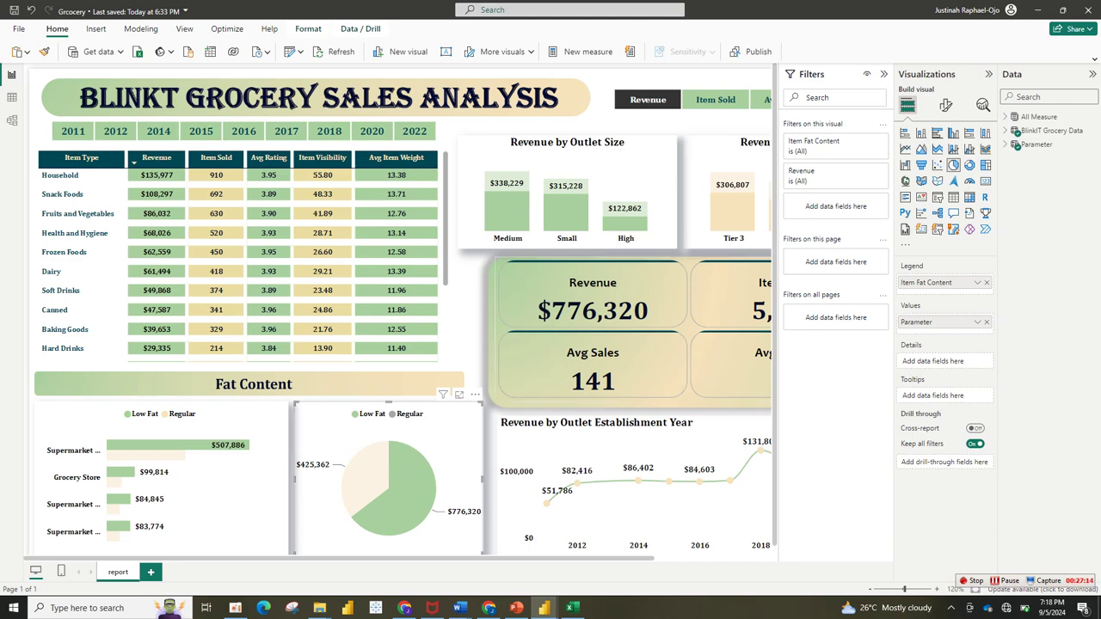
pyautogui.moveTo(569, 607)
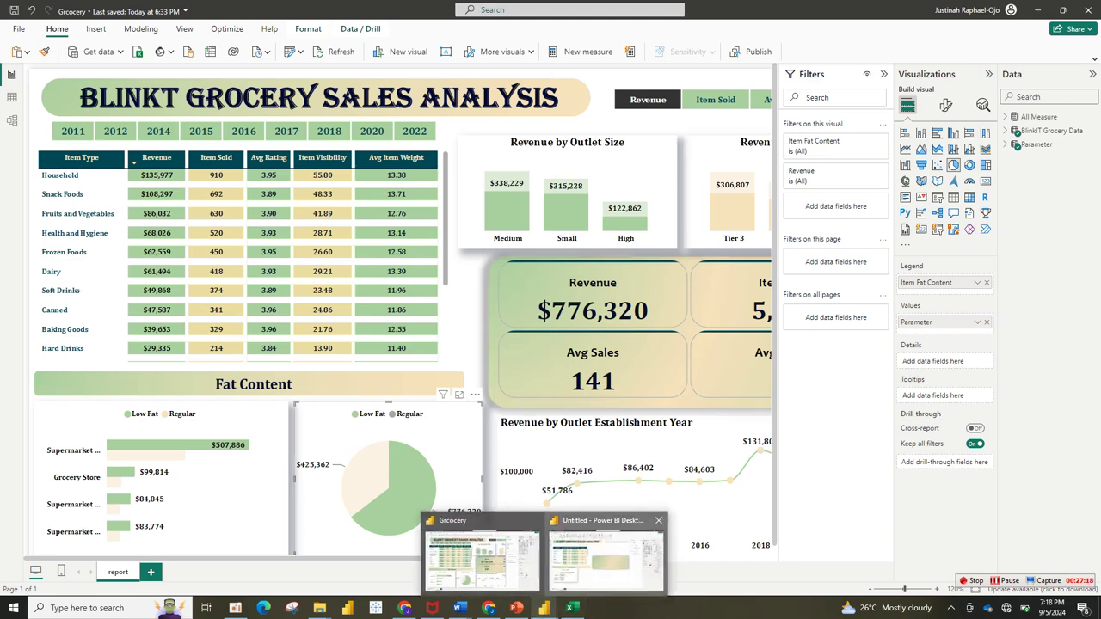
# Switch back to the Untitled report, duplicate the Fat Content bar chart, and place a narrower copy directly beside the original.
pyautogui.click(577, 560)
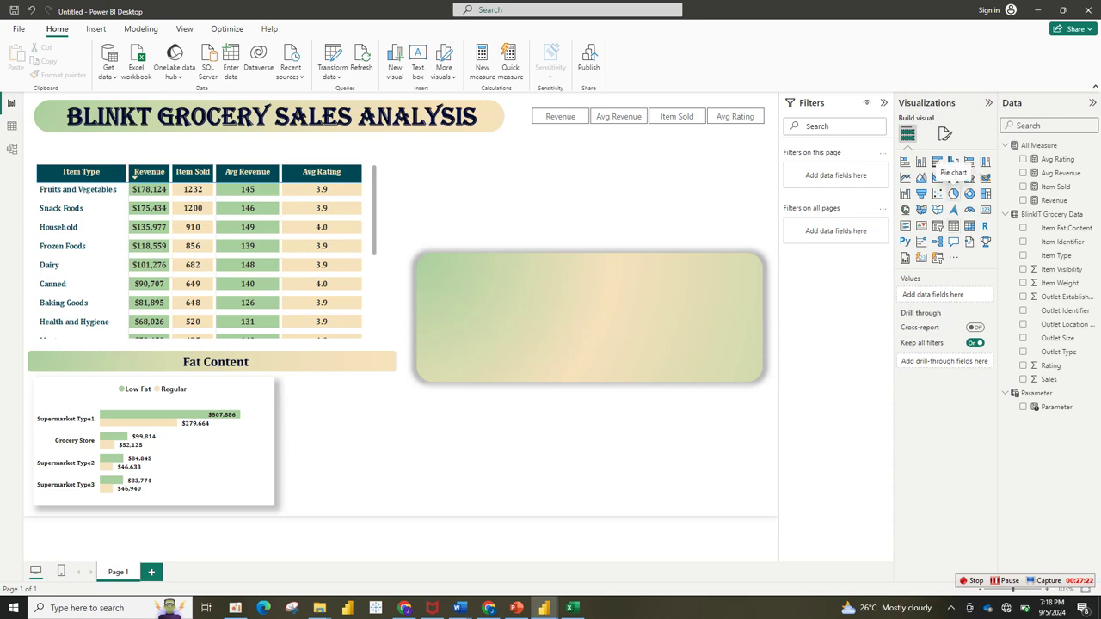
pyautogui.click(155, 438)
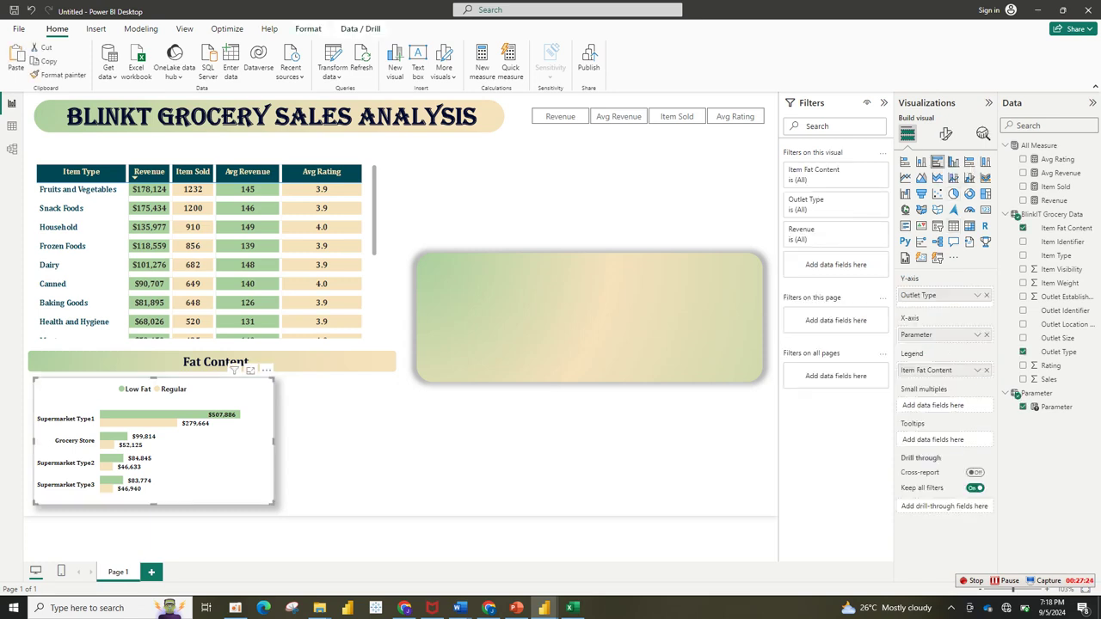
pyautogui.hotkey('ctrl', 'c')
pyautogui.hotkey('ctrl', 'v')
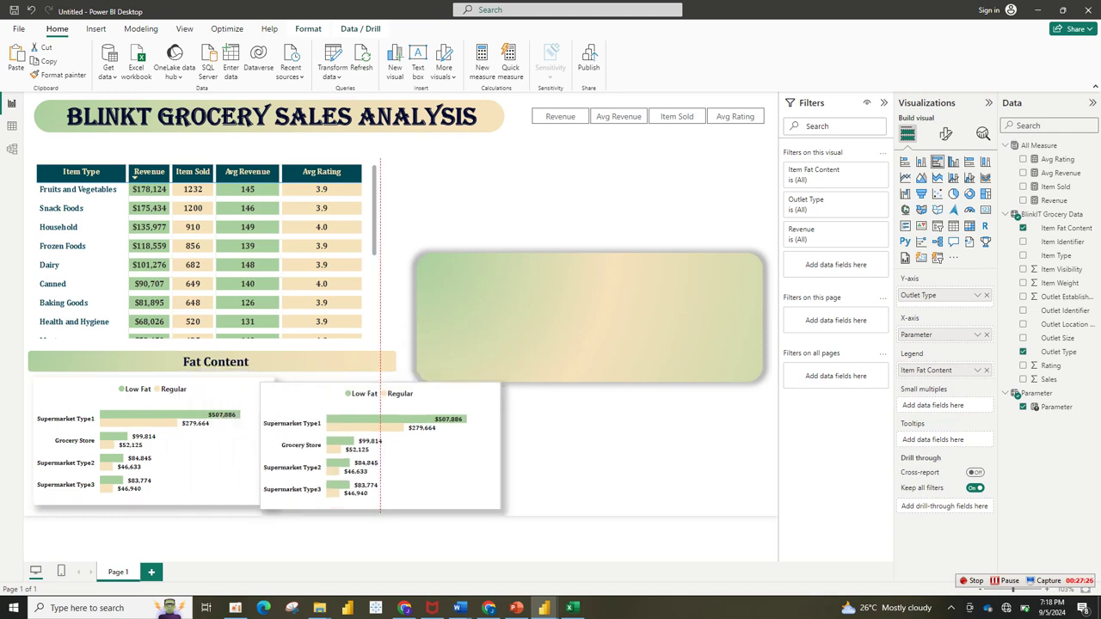
pyautogui.moveTo(387, 443)
pyautogui.mouseDown()
pyautogui.moveTo(327, 441)
pyautogui.moveTo(393, 438)
pyautogui.mouseUp()
pyautogui.moveTo(516, 440); pyautogui.dragTo(454, 440)
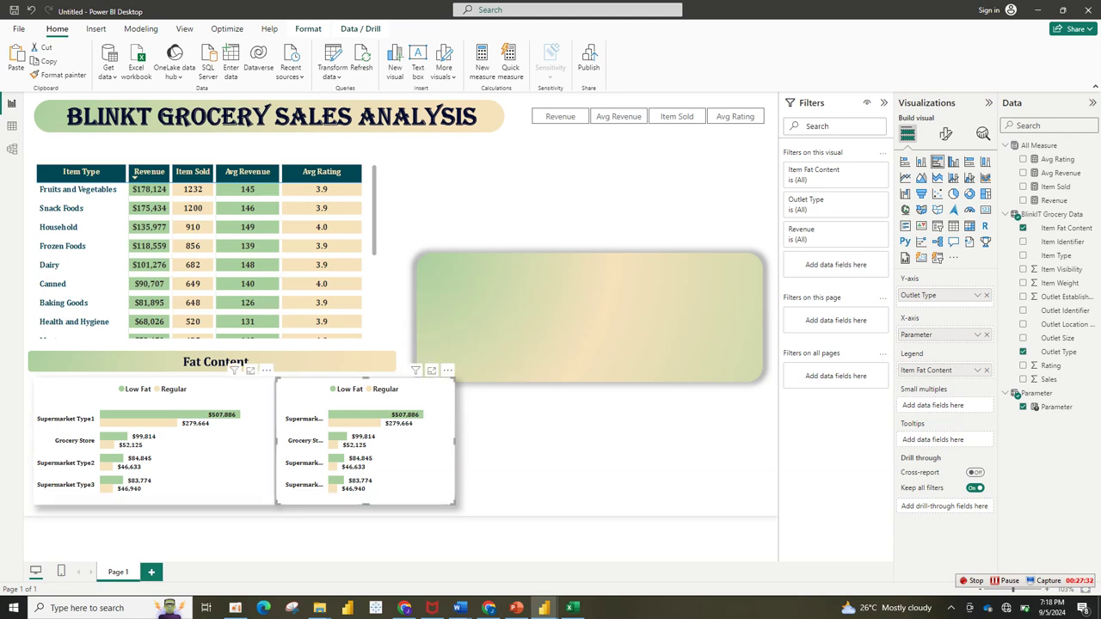
# Nudge the original Fat Content bar chart left to the edge of the Fat Content header.
pyautogui.click(217, 365)
pyautogui.press('Left')
pyautogui.press('Left')
pyautogui.press('Left')
pyautogui.press('Left')
pyautogui.press('Left')
pyautogui.press('Left')
pyautogui.press('Left')
pyautogui.press('Left')
pyautogui.press('Left')
pyautogui.press('Left')
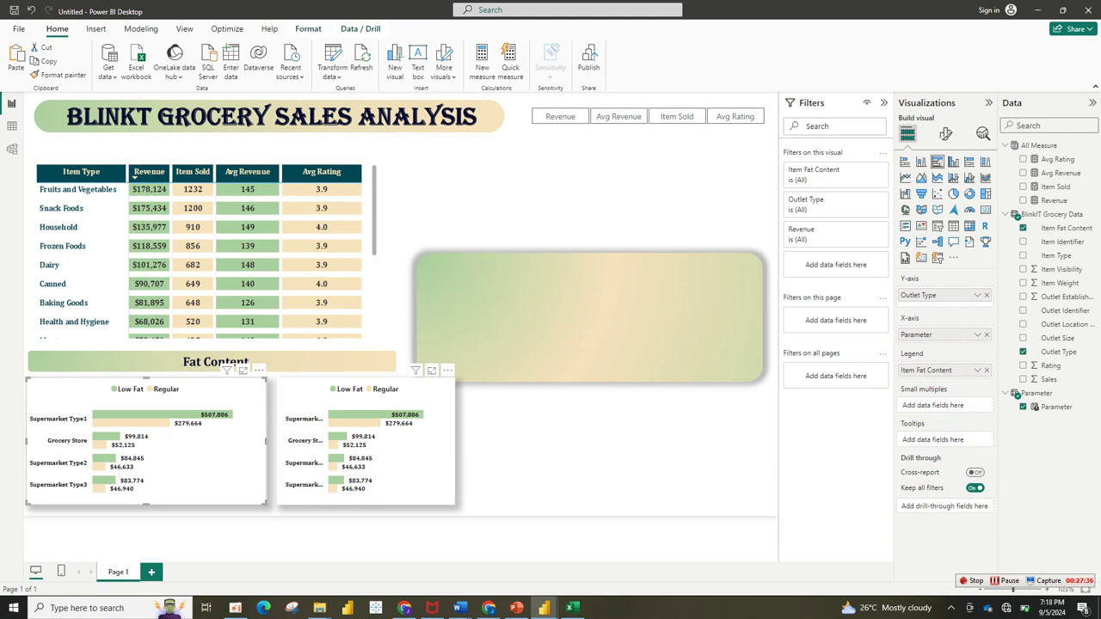
# Narrow both Fat Content bar charts and move the copy left so they sit side by side beneath the header.
pyautogui.moveTo(369, 372)
pyautogui.mouseDown()
pyautogui.moveTo(347, 371)
pyautogui.moveTo(361, 371)
pyautogui.mouseUp()
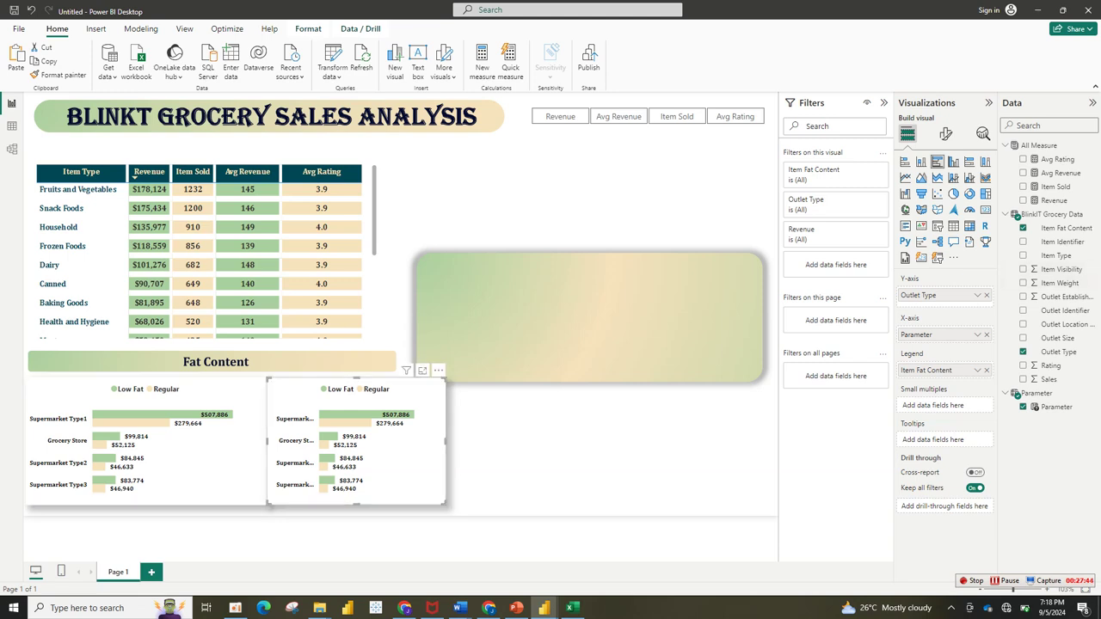
pyautogui.moveTo(445, 442); pyautogui.dragTo(422, 441)
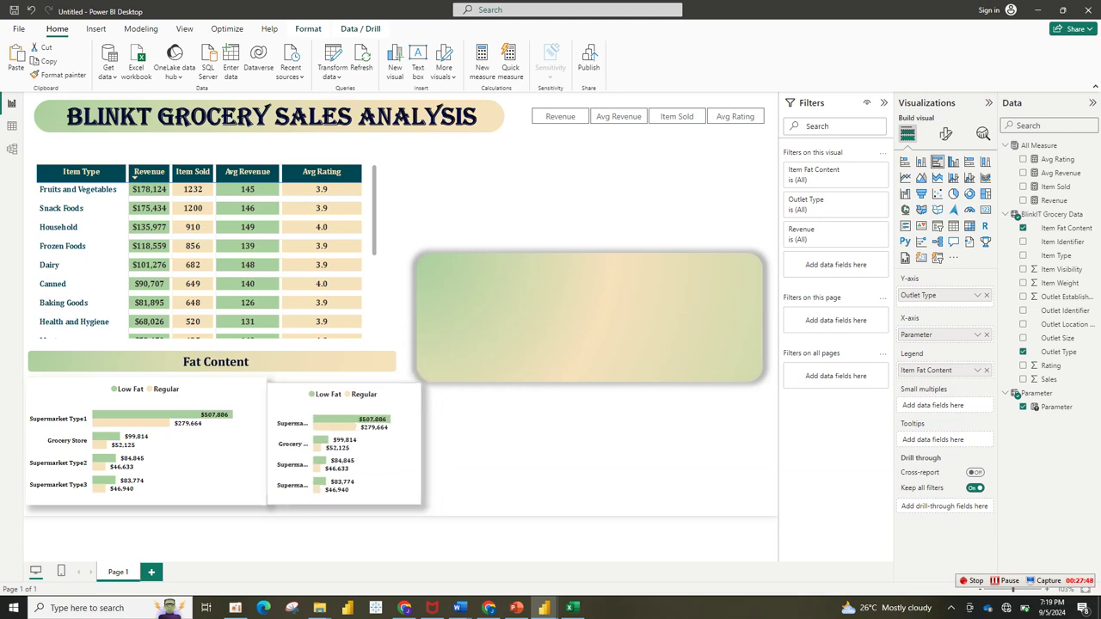
pyautogui.click(245, 383)
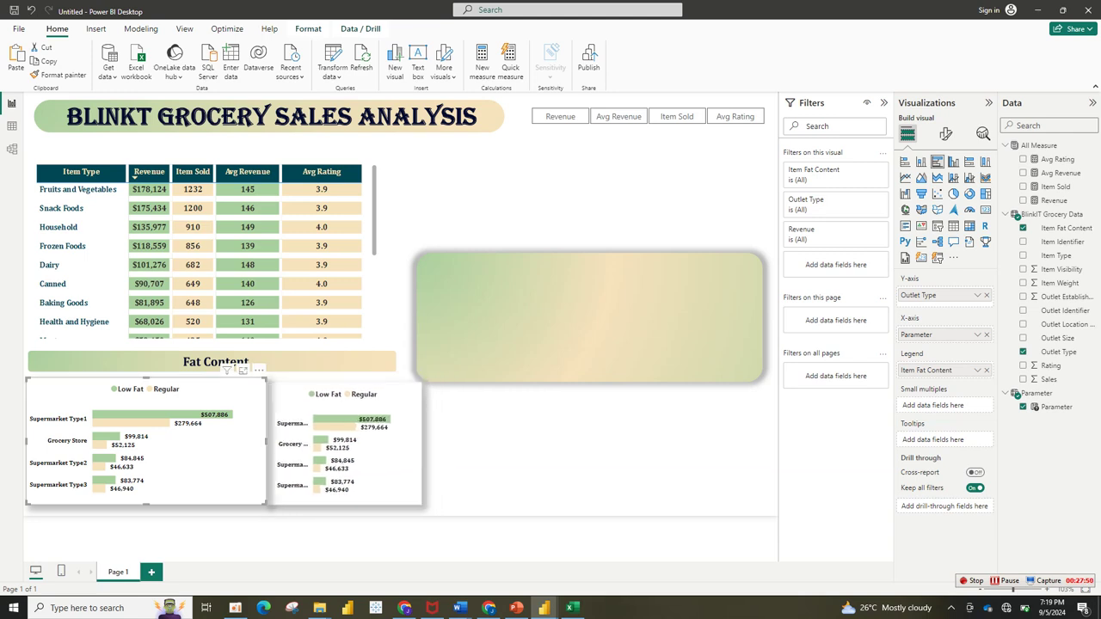
pyautogui.moveTo(266, 441); pyautogui.dragTo(258, 441)
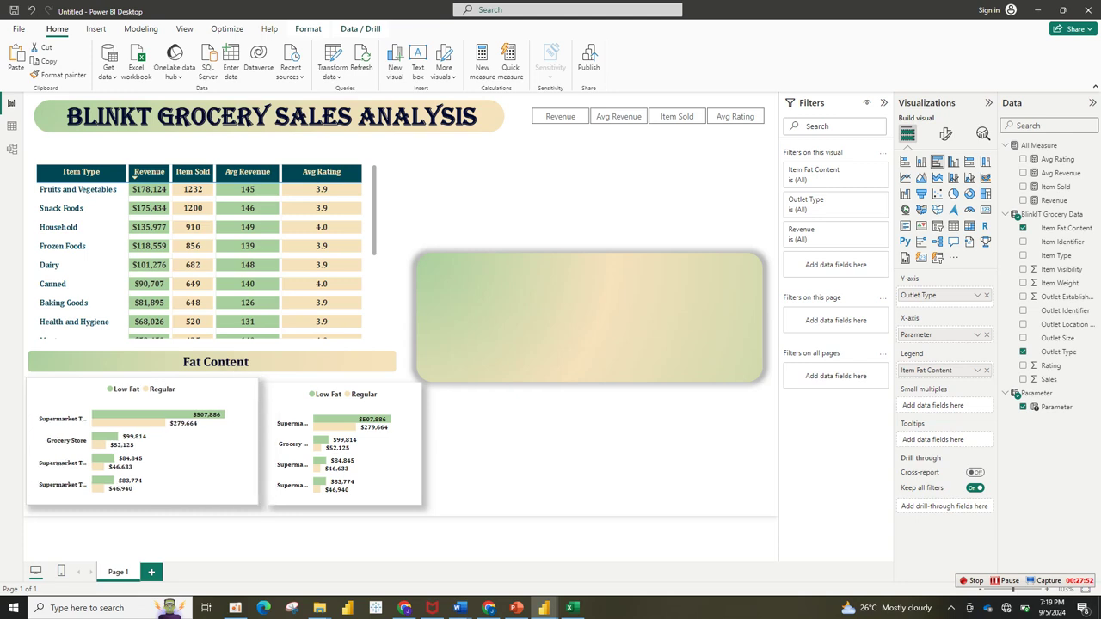
pyautogui.moveTo(345, 448); pyautogui.dragTo(338, 449)
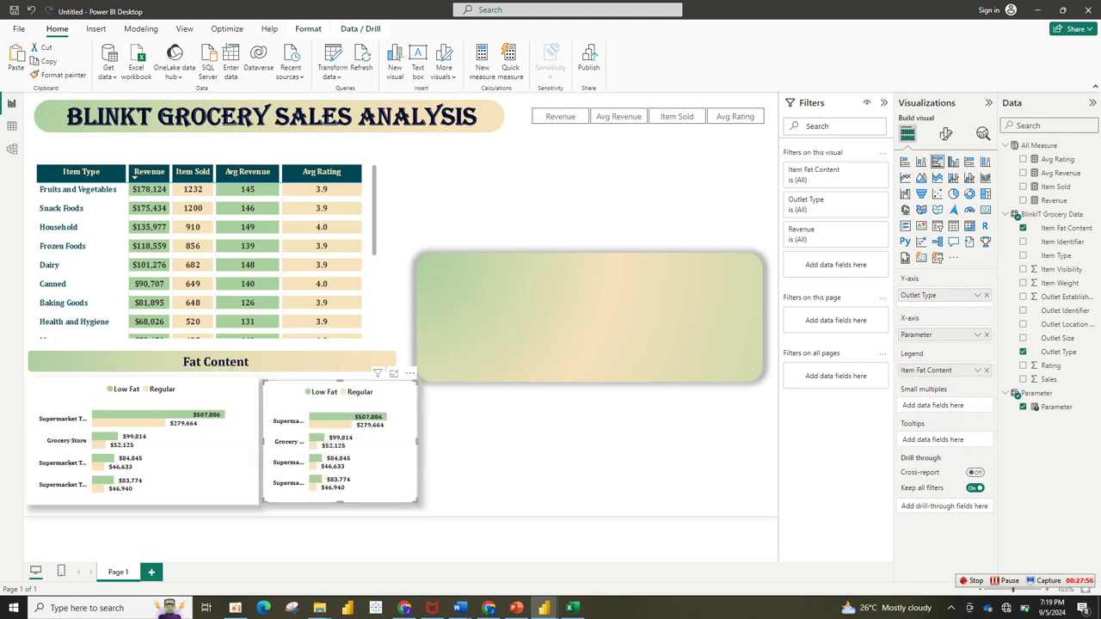
pyautogui.moveTo(417, 502); pyautogui.dragTo(419, 504)
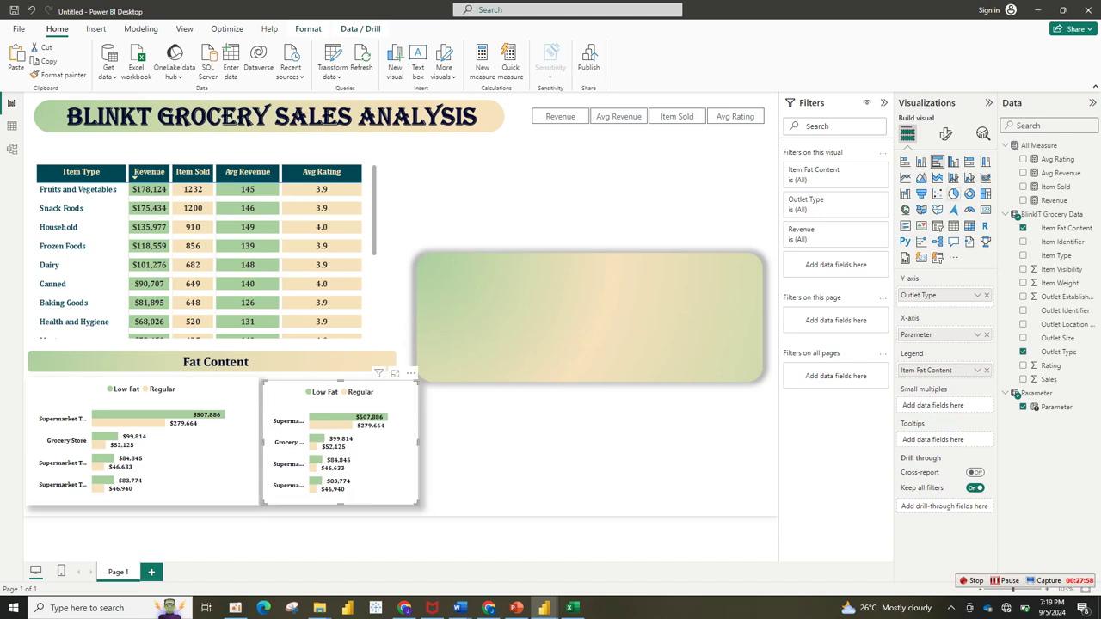
# Convert the copied chart to a pie chart with Item Fat Content as its only legend field and no Details field.
pyautogui.click(954, 194)
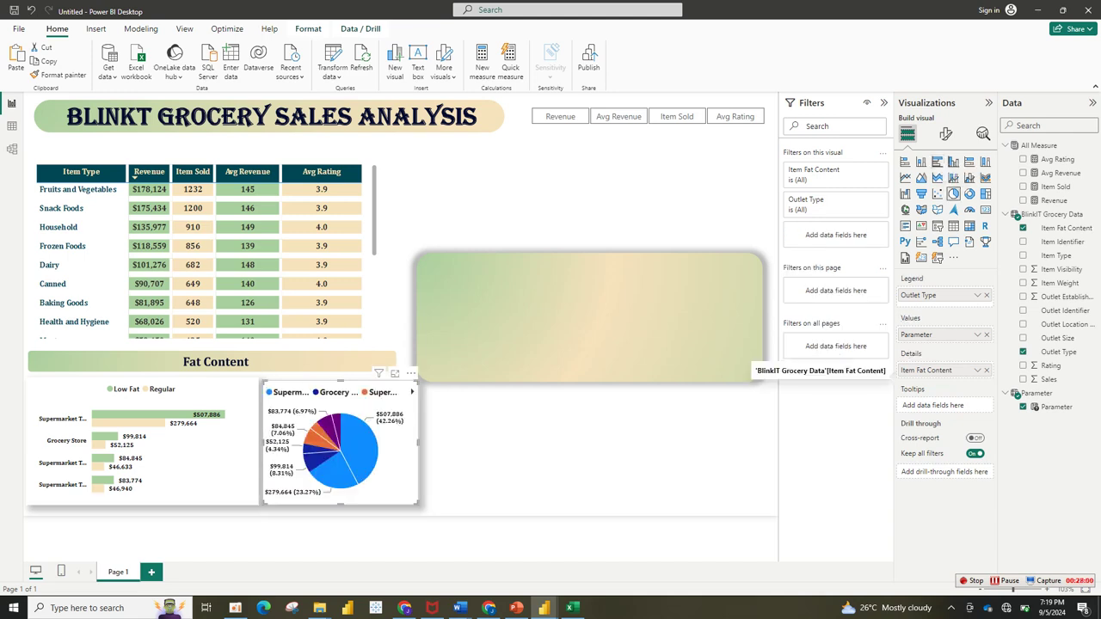
pyautogui.click(987, 370)
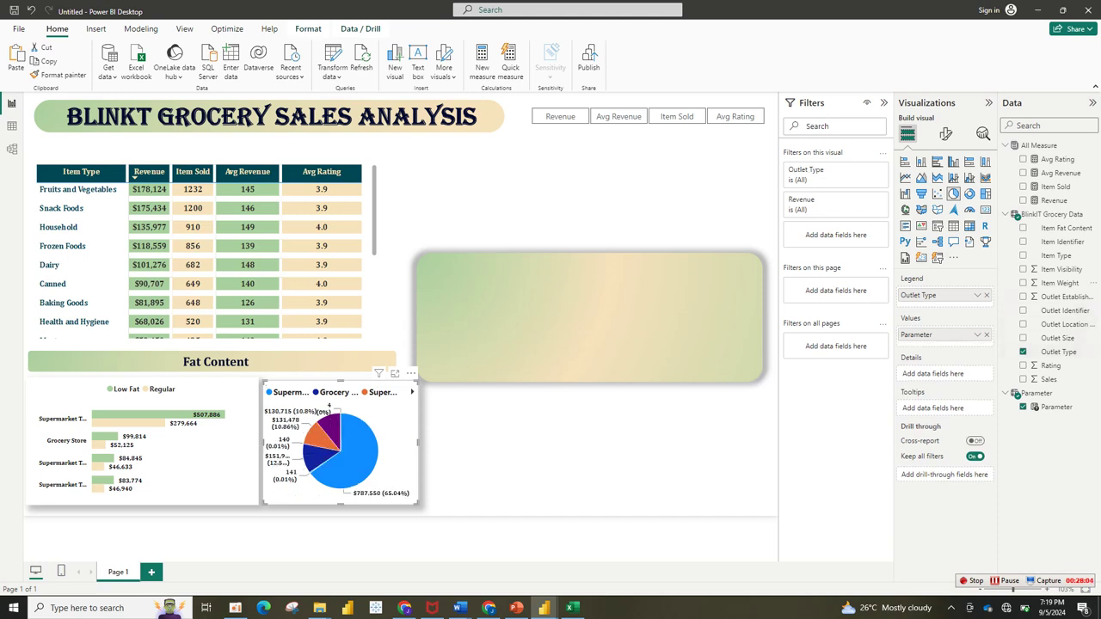
pyautogui.moveTo(1065, 228); pyautogui.dragTo(941, 294)
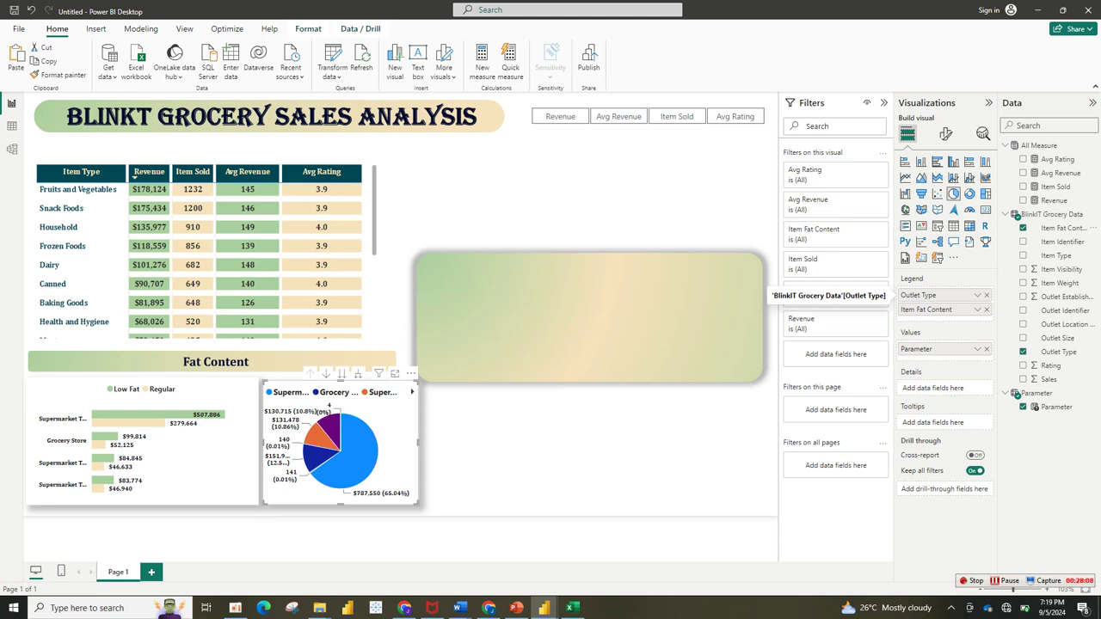
pyautogui.click(986, 295)
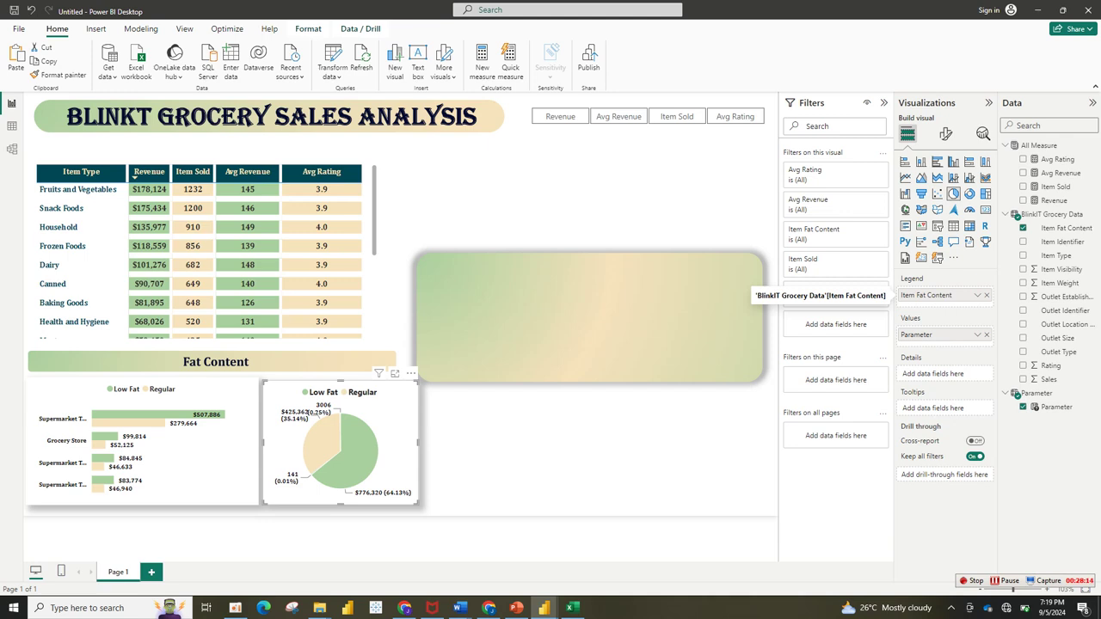
# Set the pie chart's detail label contents to Data value.
pyautogui.click(945, 134)
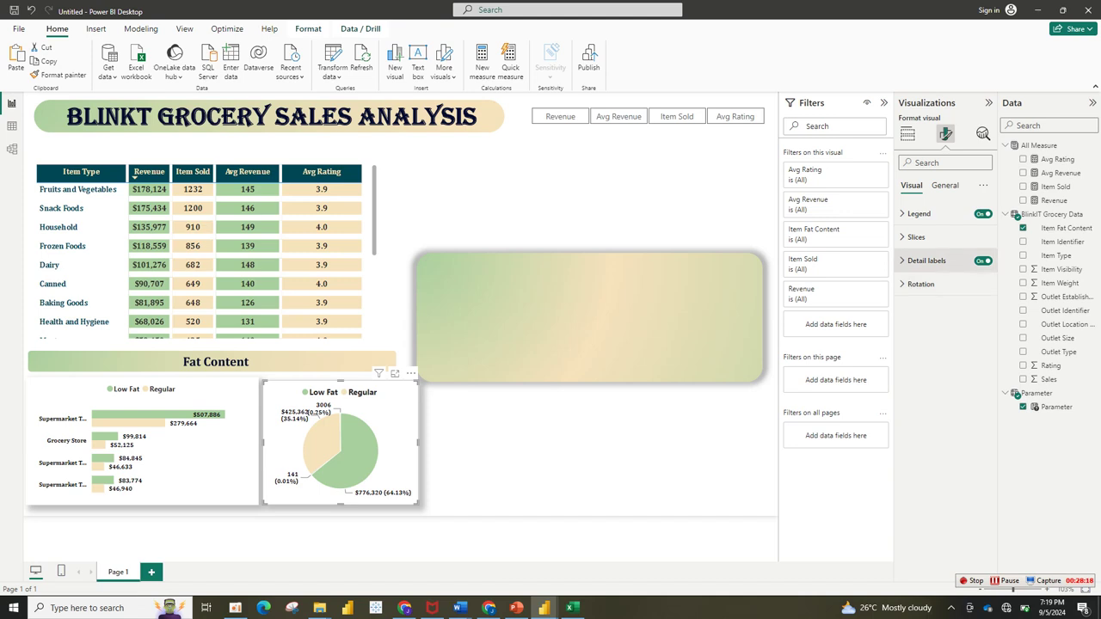
pyautogui.click(926, 260)
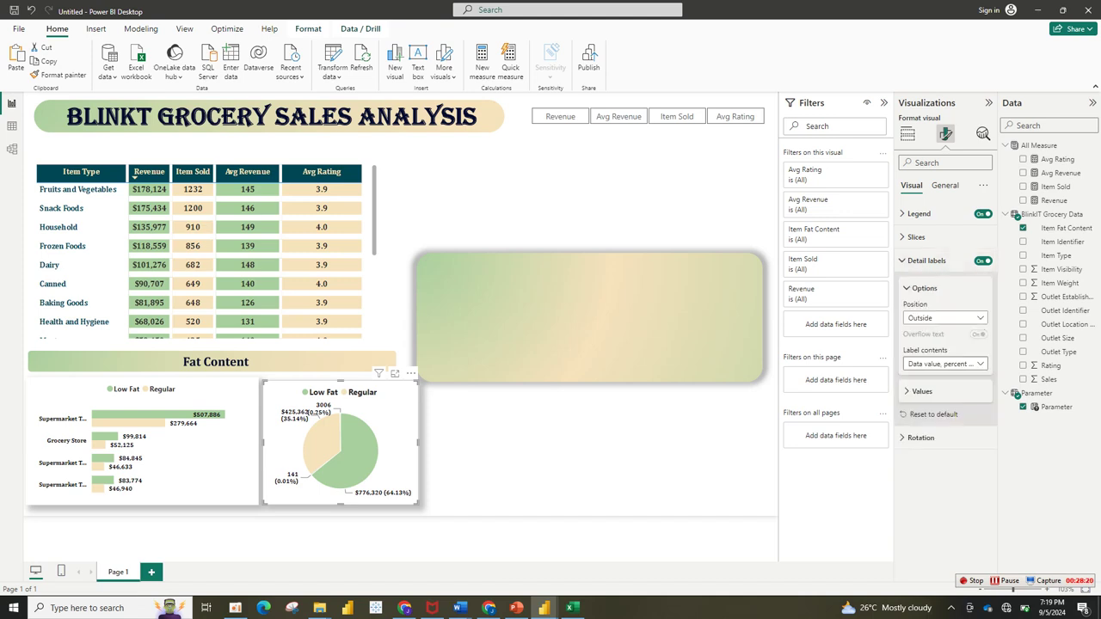
pyautogui.click(945, 363)
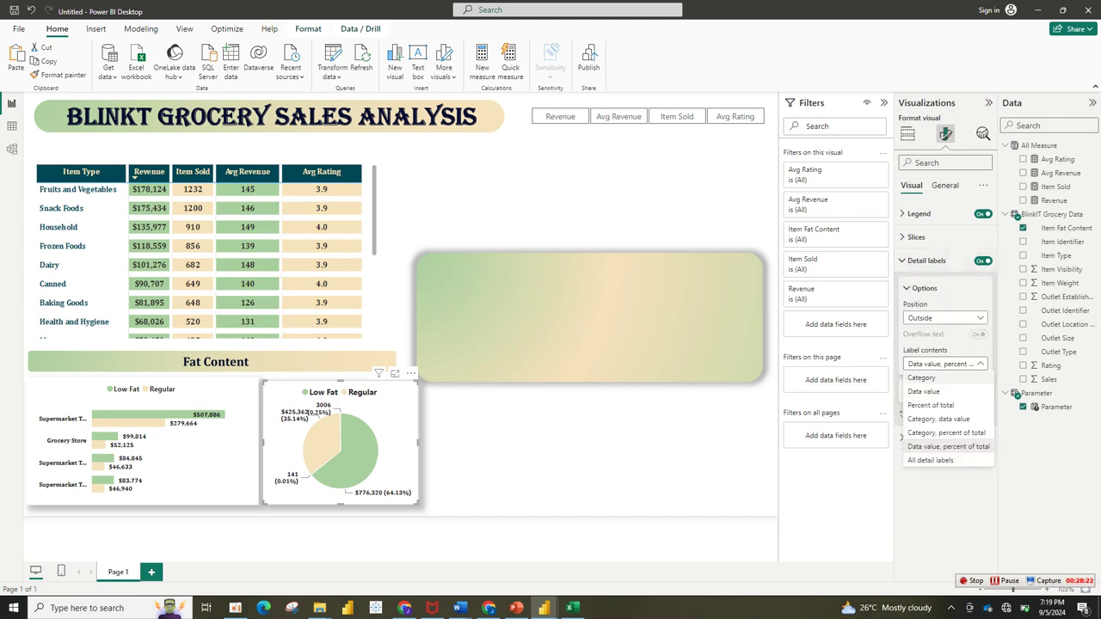
pyautogui.click(923, 391)
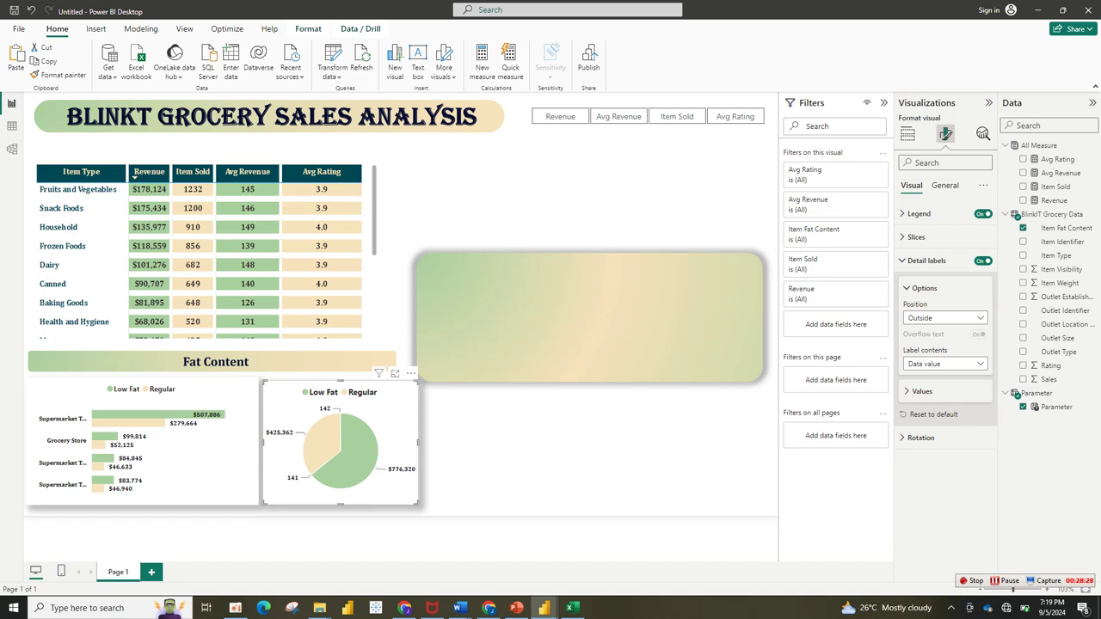
# Try the measure slicer's options on the Fat Content charts, leave Revenue selected, and move the slicer slightly up.
pyautogui.click(560, 116)
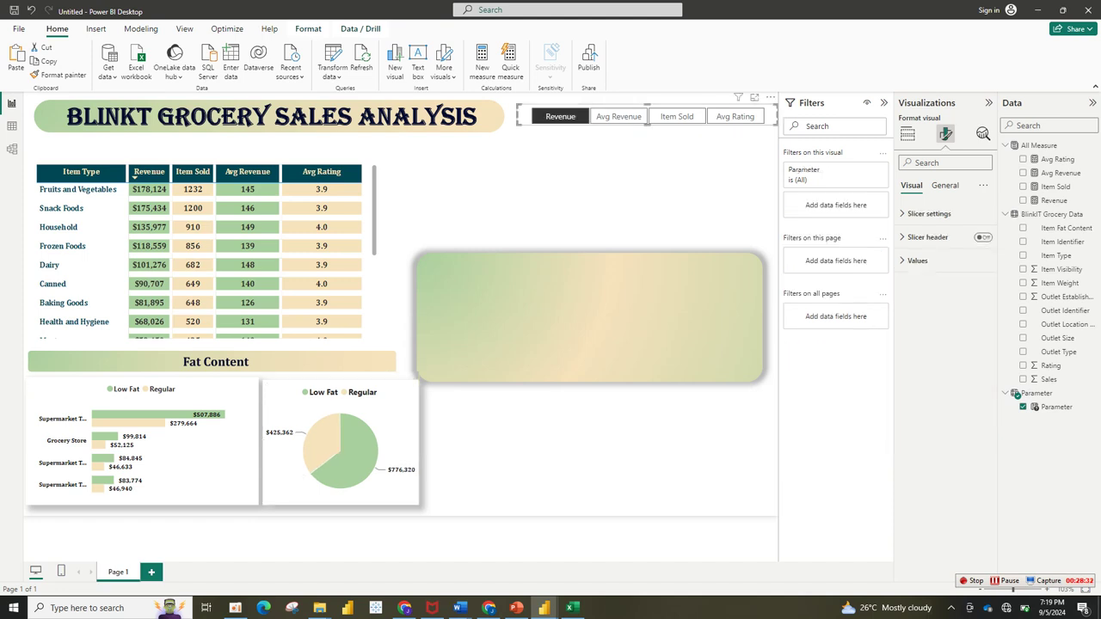
pyautogui.click(643, 118)
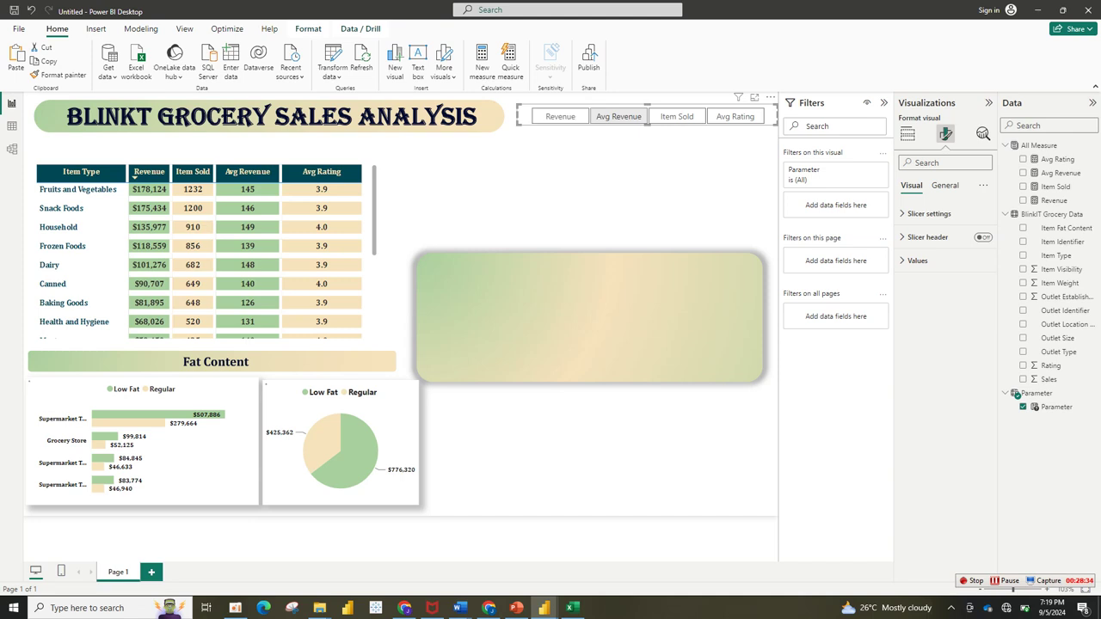
pyautogui.click(677, 116)
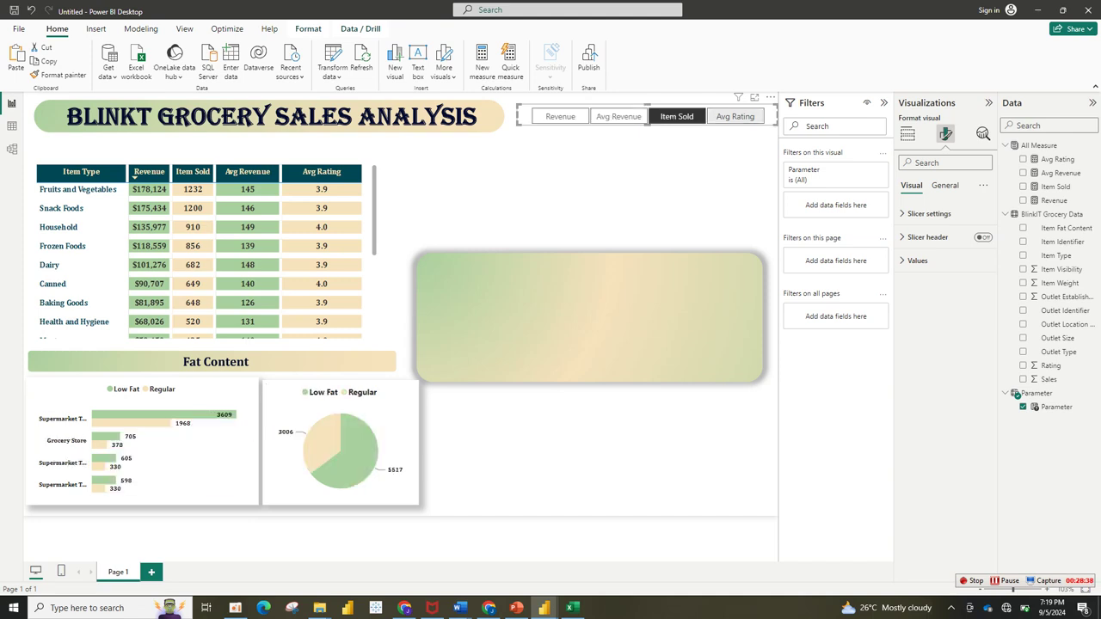
pyautogui.click(735, 117)
pyautogui.click(560, 116)
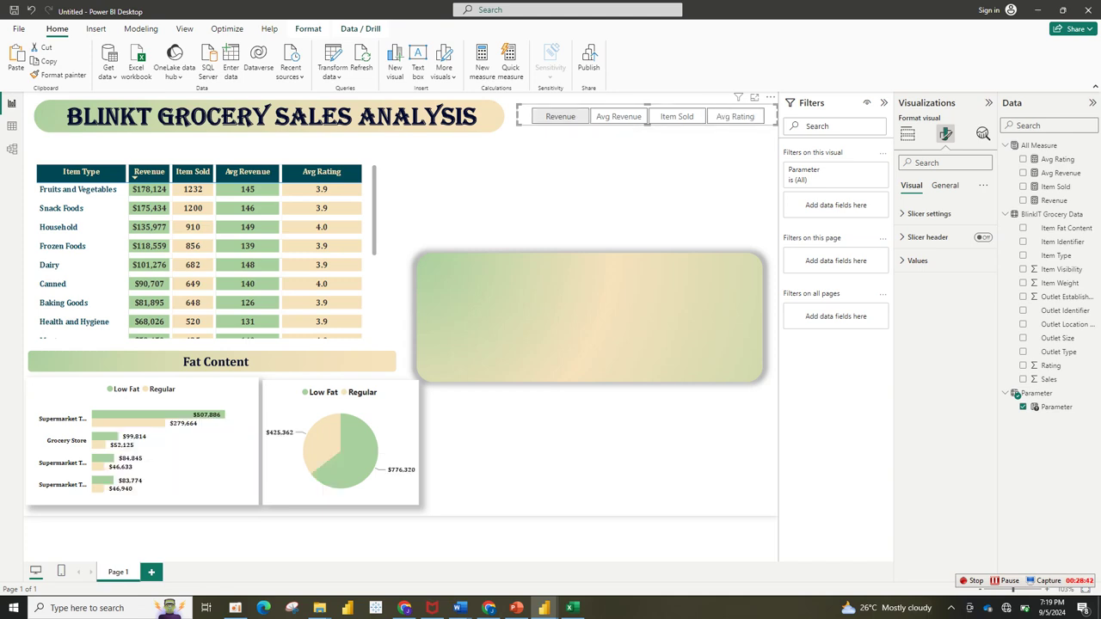
pyautogui.moveTo(591, 109)
pyautogui.mouseDown()
pyautogui.moveTo(591, 168)
pyautogui.moveTo(591, 101)
pyautogui.mouseUp()
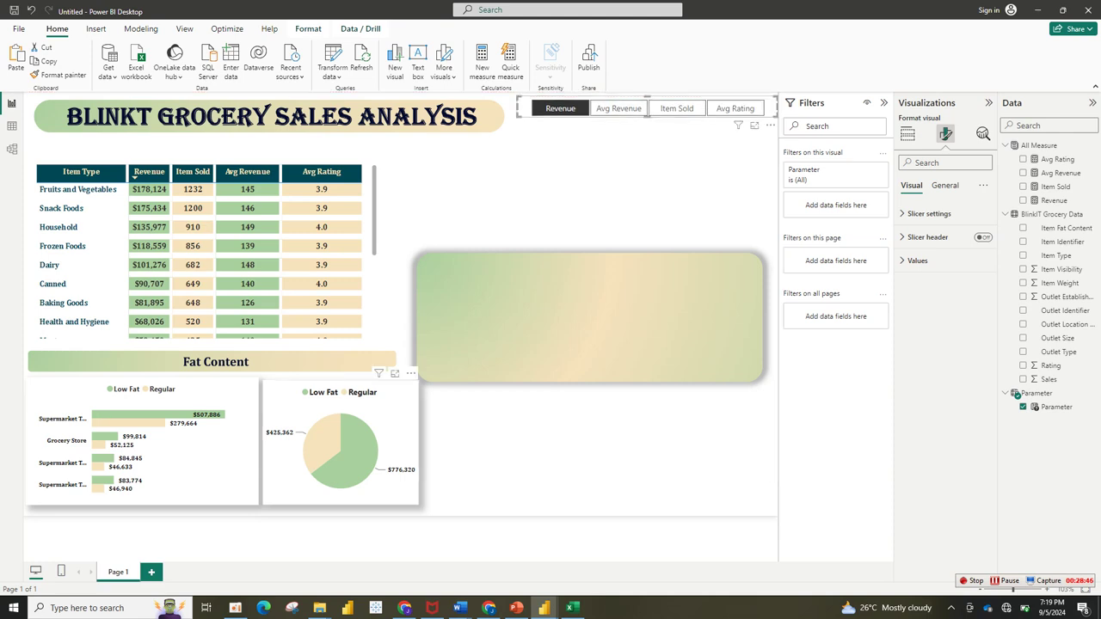
# Narrow the Fat Content bar chart further, move the pie chart next to it, and match their bottom edges.
pyautogui.click(205, 456)
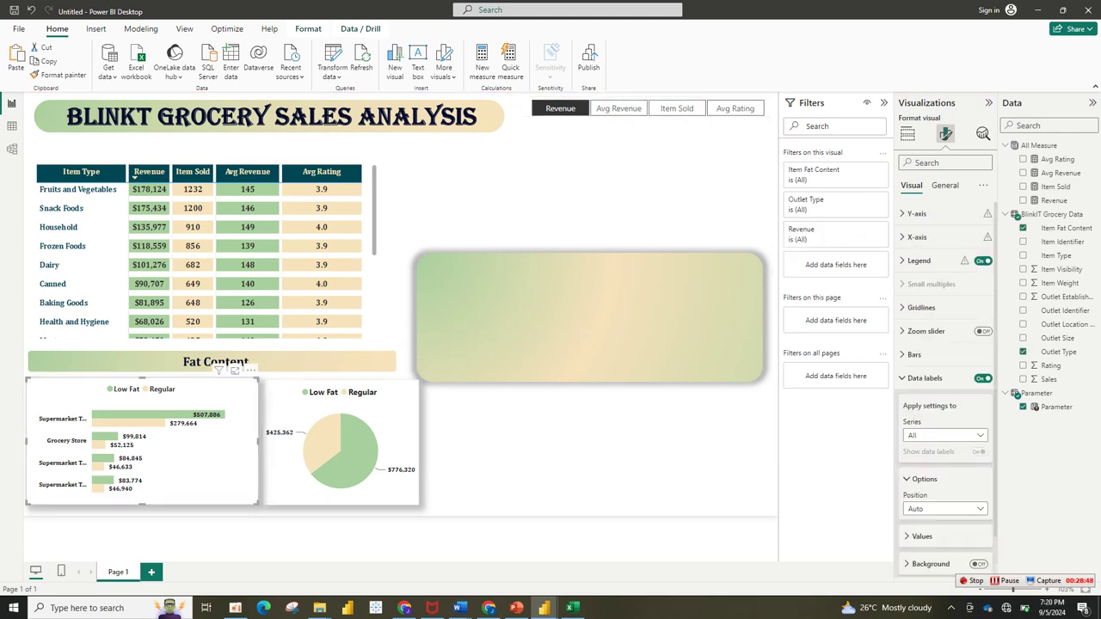
pyautogui.moveTo(258, 440); pyautogui.dragTo(244, 440)
pyautogui.moveTo(344, 448); pyautogui.dragTo(331, 444)
pyautogui.moveTo(328, 501); pyautogui.dragTo(328, 504)
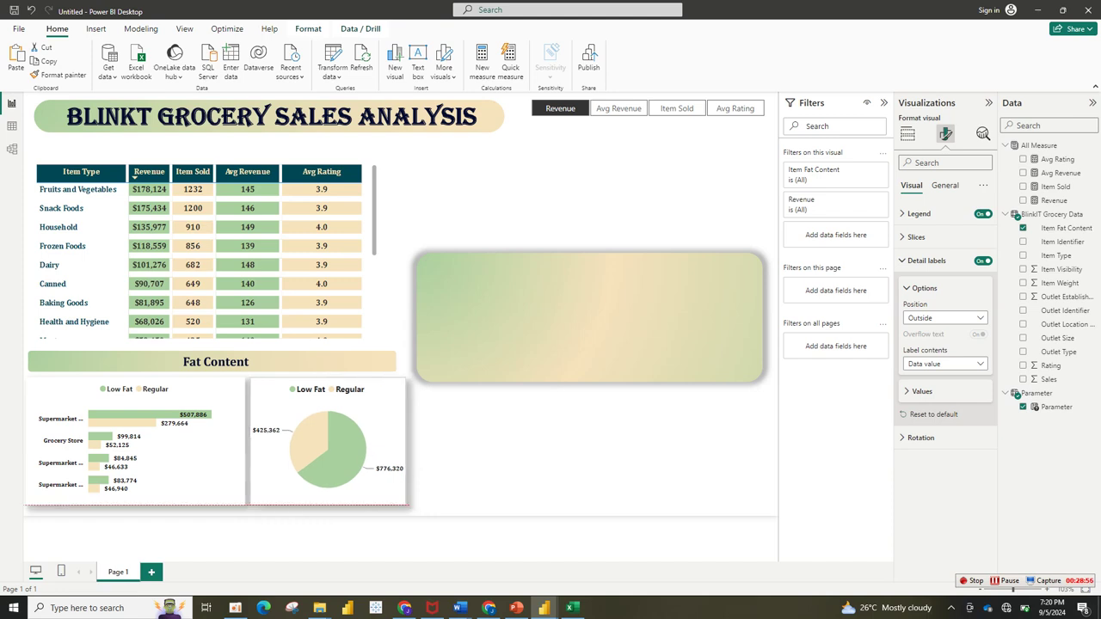
pyautogui.click(362, 537)
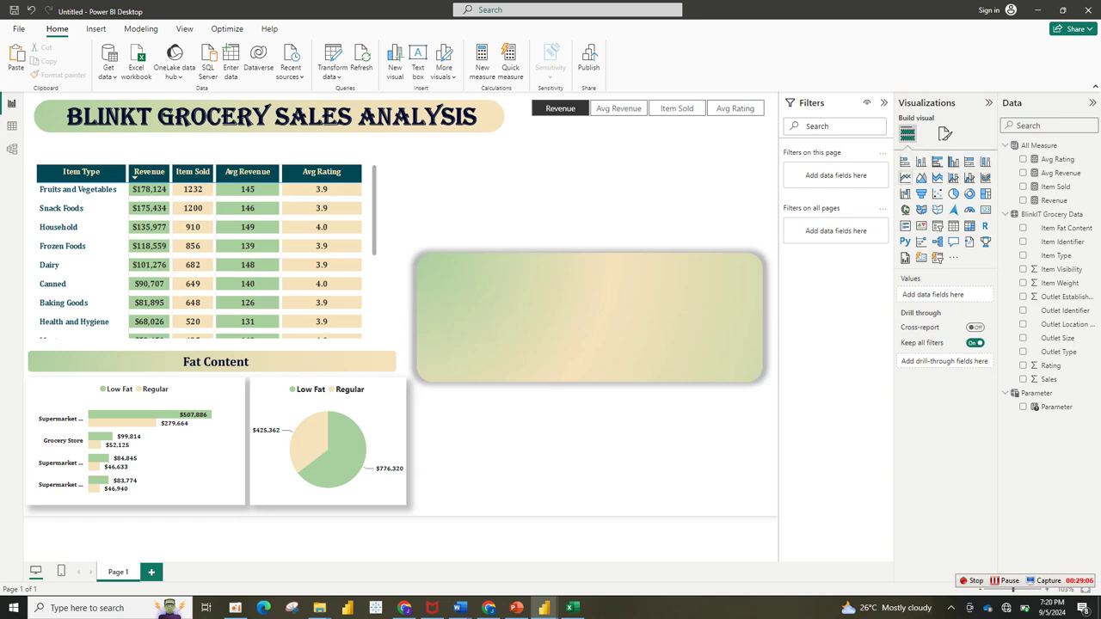
# Insert a line chart and fit it into the space beneath the gradient panel.
pyautogui.click(905, 177)
pyautogui.moveTo(559, 165); pyautogui.dragTo(605, 336)
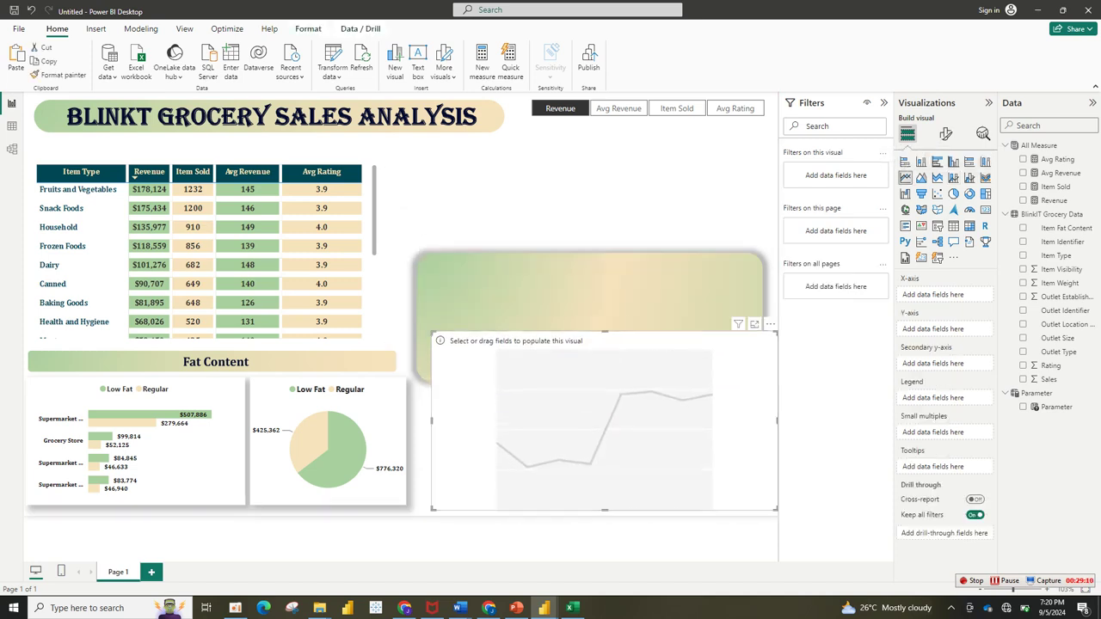
pyautogui.moveTo(776, 333); pyautogui.dragTo(767, 388)
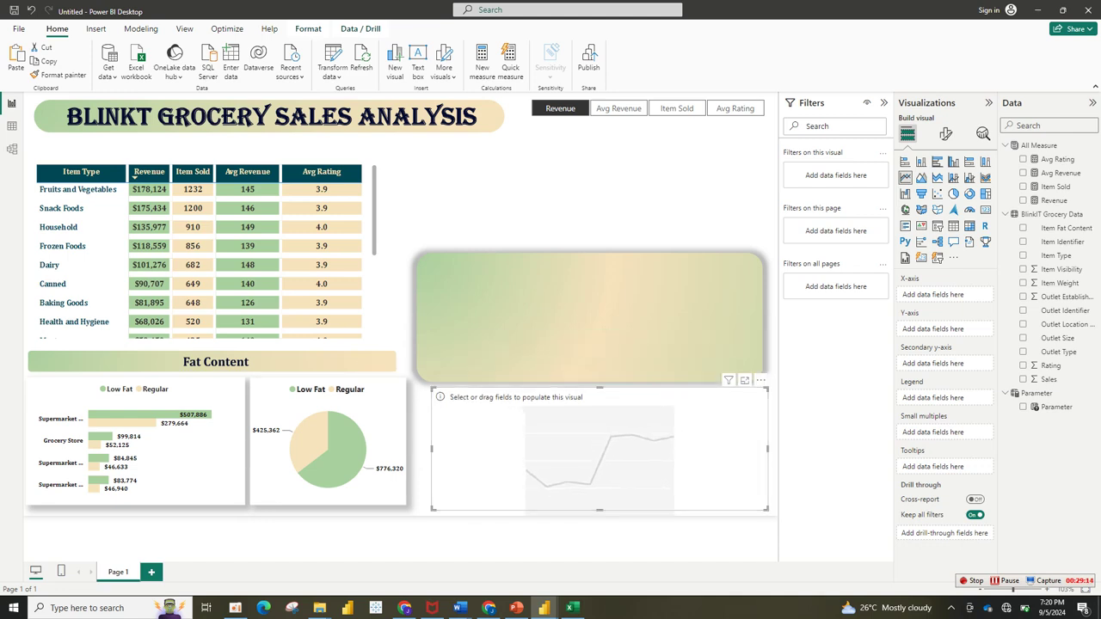
pyautogui.moveTo(1049, 380); pyautogui.dragTo(951, 297)
pyautogui.moveTo(1065, 311); pyautogui.dragTo(946, 336)
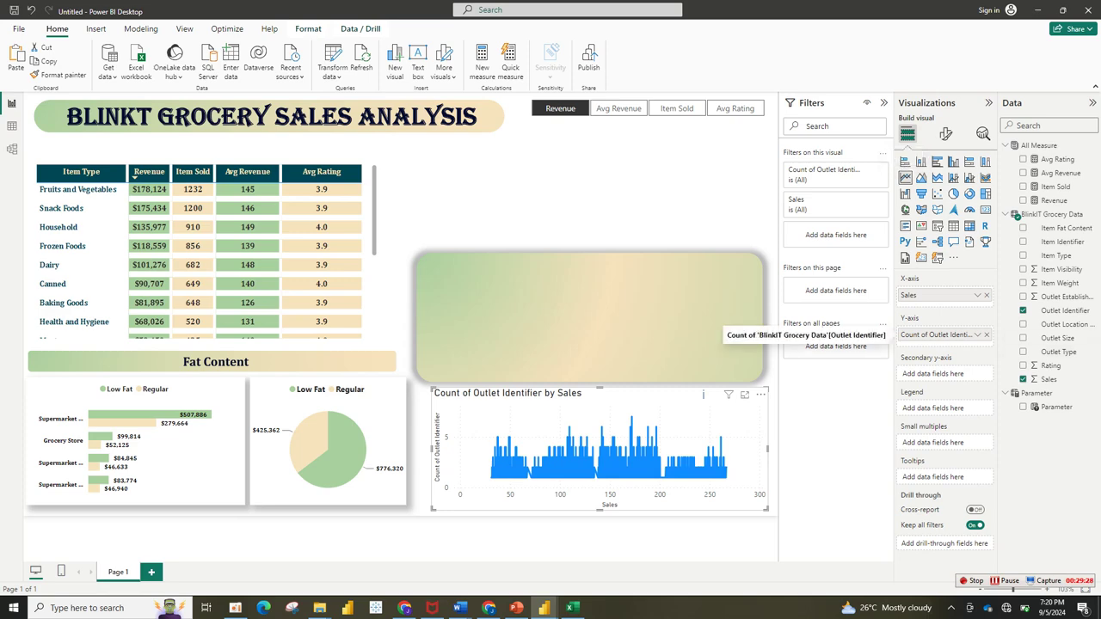
pyautogui.click(986, 335)
pyautogui.click(986, 295)
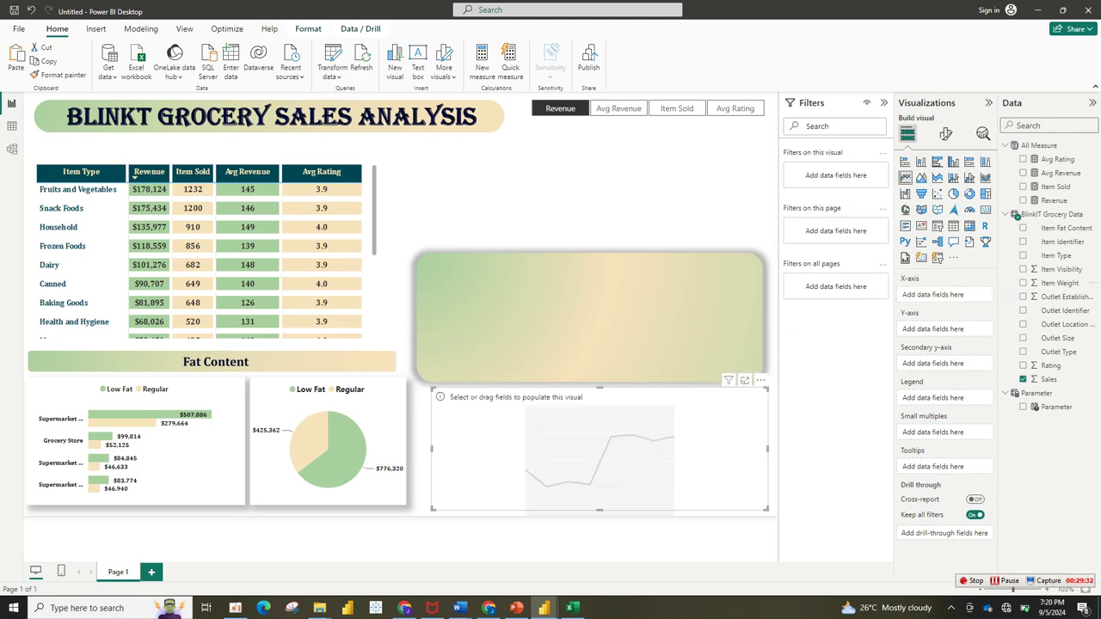
# Plot Revenue on the line chart's Y-axis against Outlet Establishment Year on its X-axis.
pyautogui.click(1022, 296)
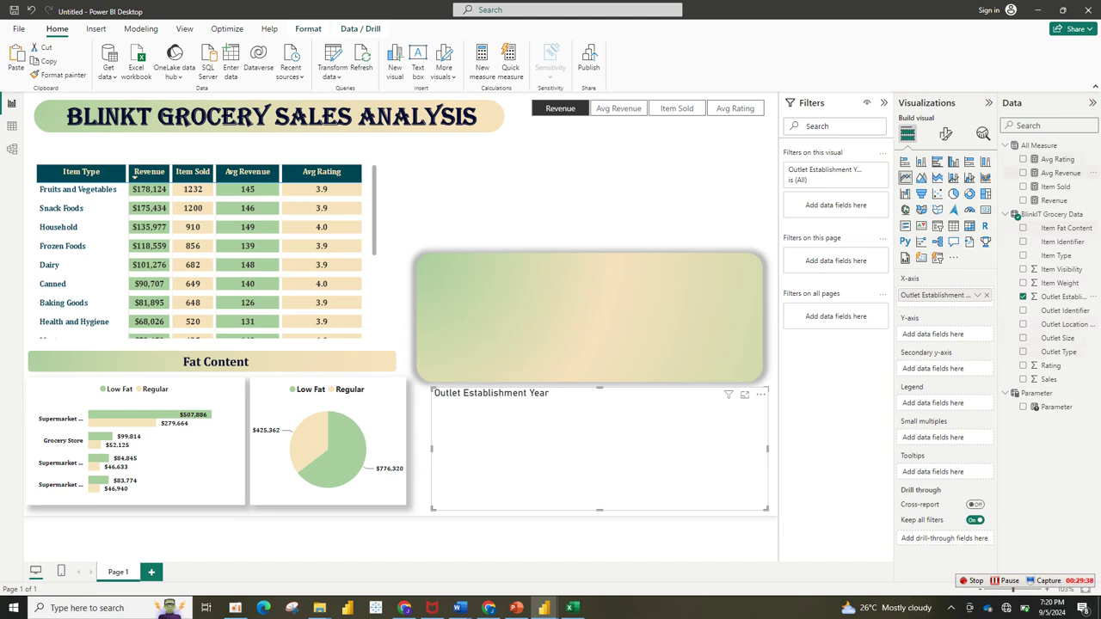
pyautogui.moveTo(1054, 201); pyautogui.dragTo(942, 335)
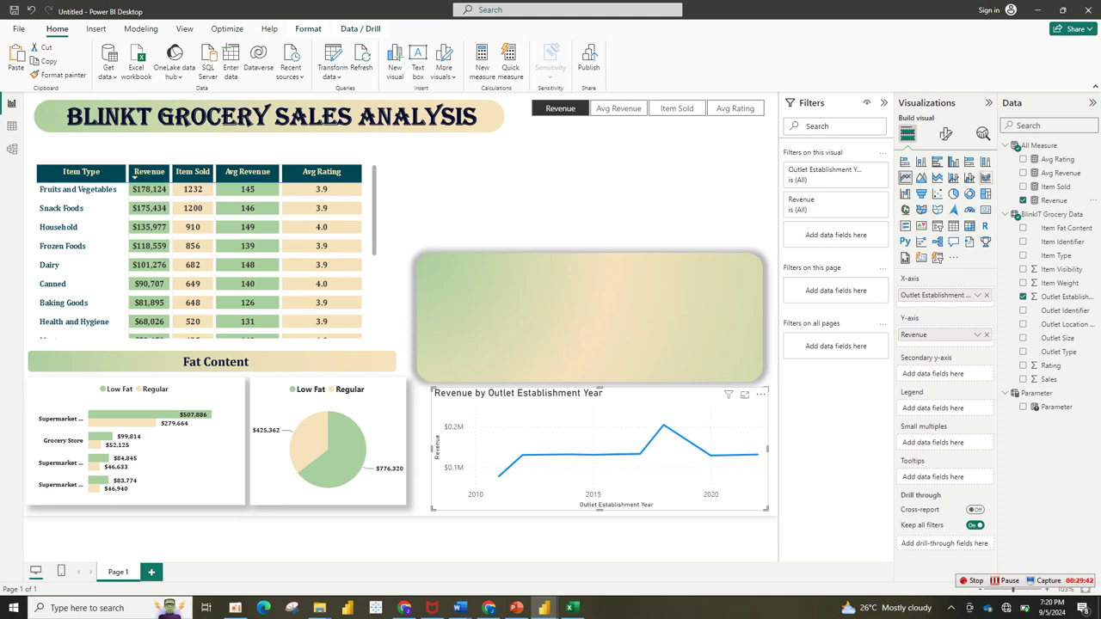
# Turn off the horizontal gridlines of the Revenue by Outlet Establishment Year line chart.
pyautogui.click(945, 134)
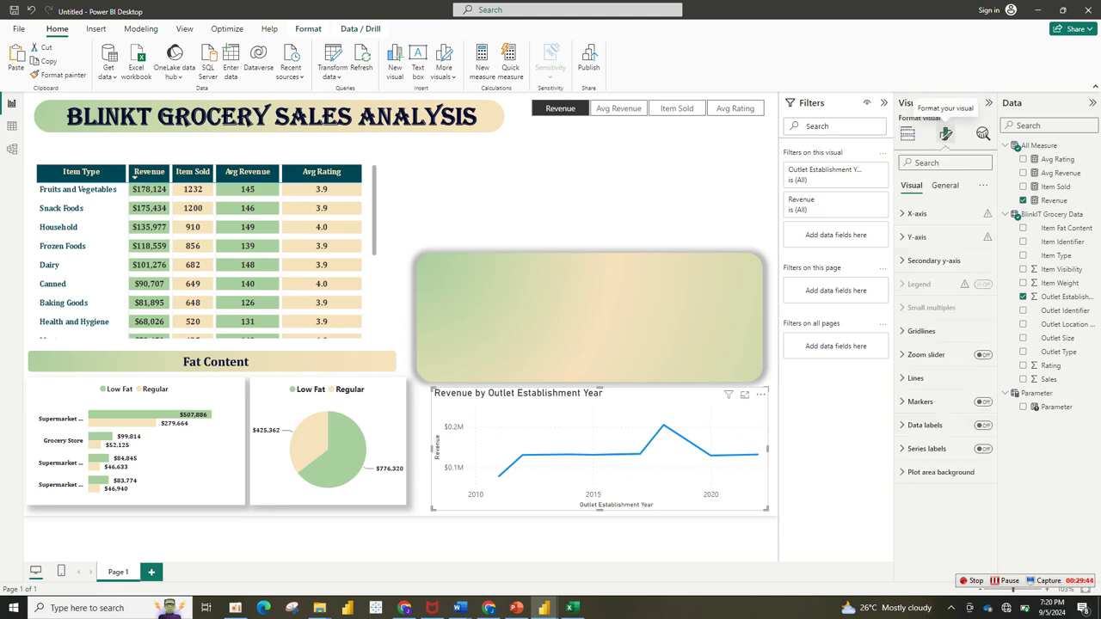
pyautogui.click(921, 331)
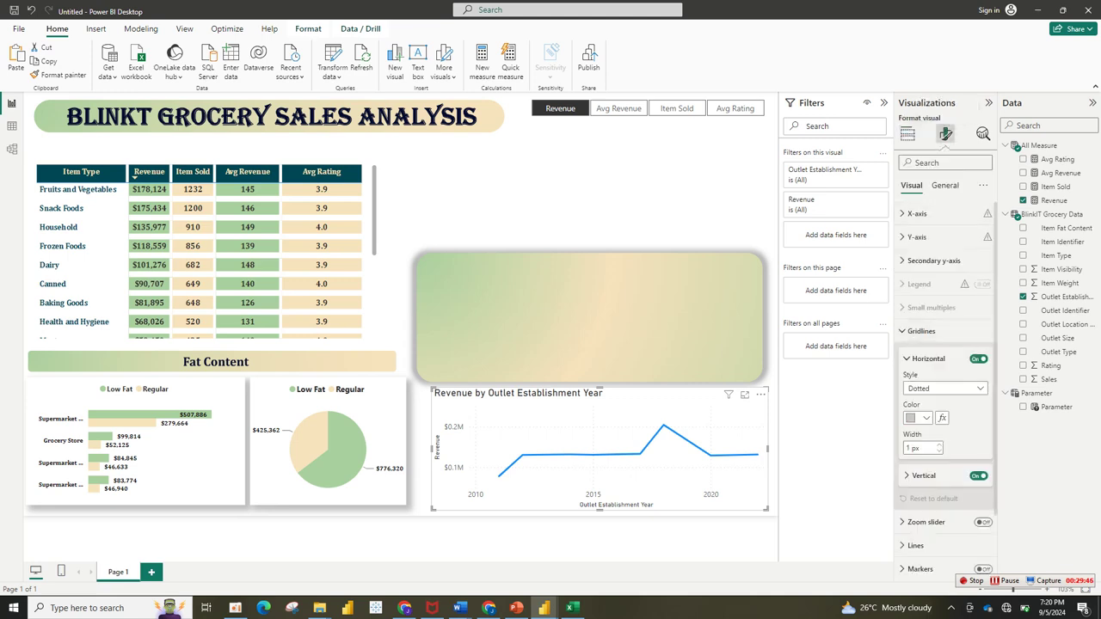
pyautogui.click(979, 358)
pyautogui.click(921, 331)
# Add a shadow effect to the line chart.
pyautogui.click(944, 184)
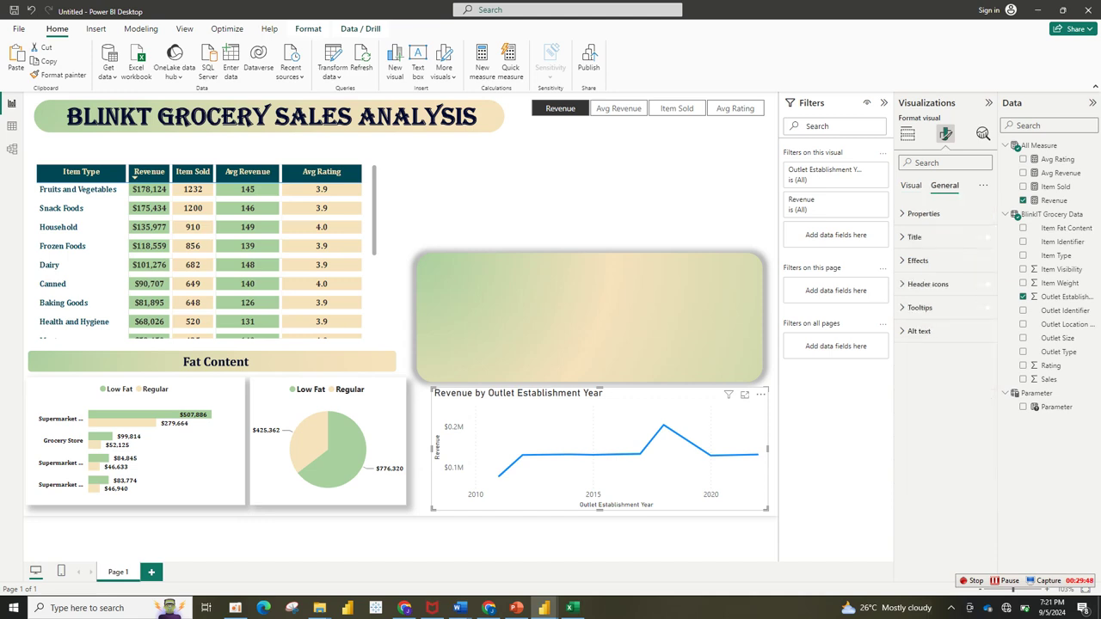
pyautogui.click(918, 260)
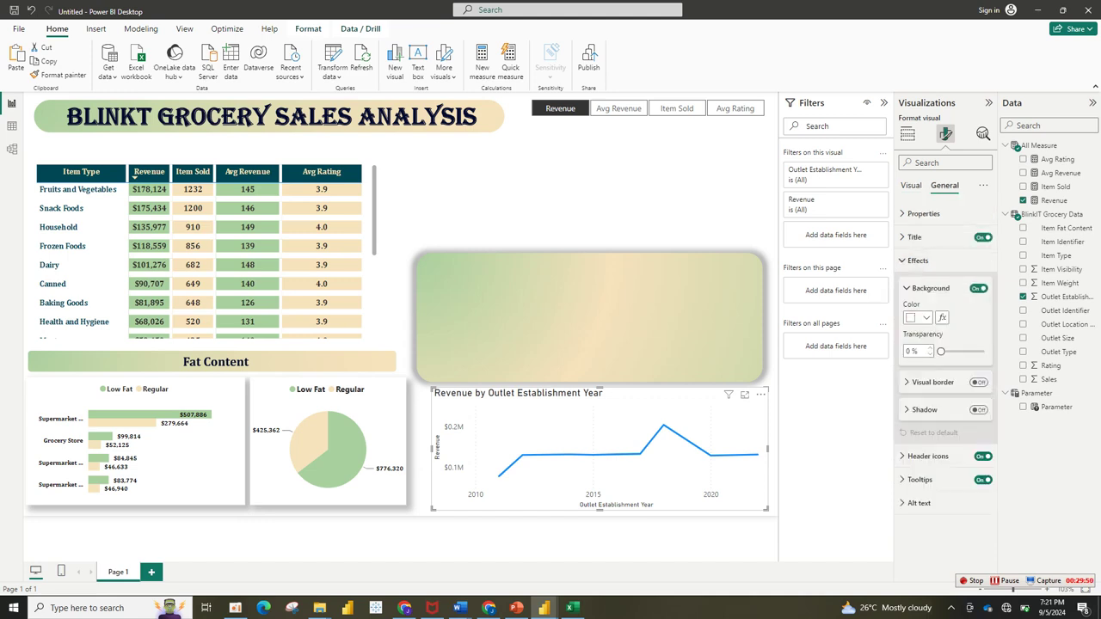
pyautogui.click(979, 409)
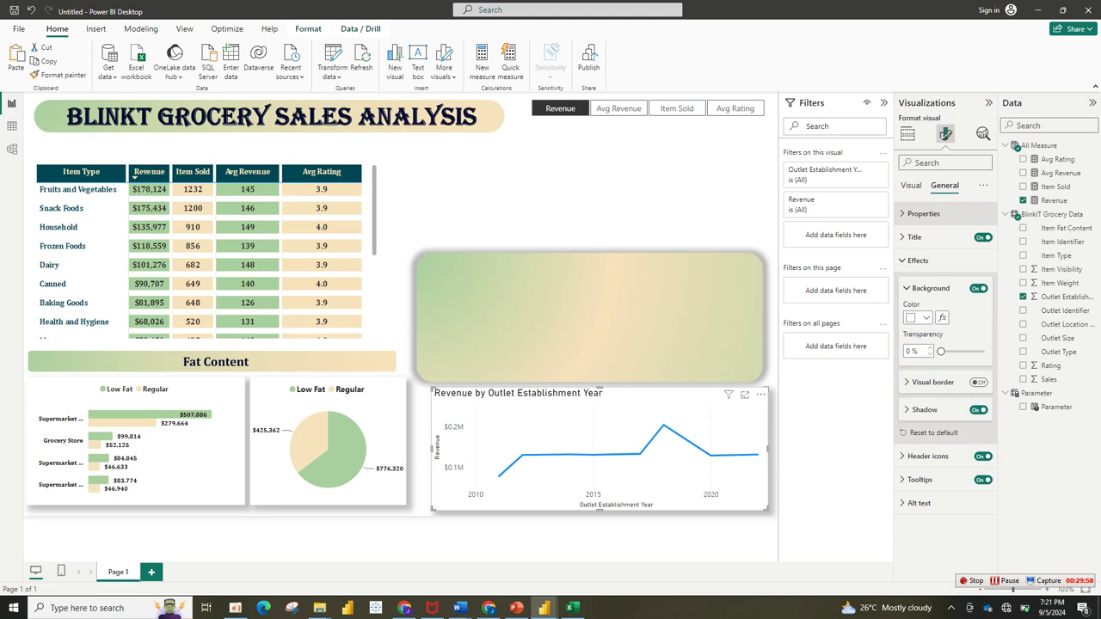
# Center the line chart's title and set its font to bold Cambria, size 12.
pyautogui.click(915, 236)
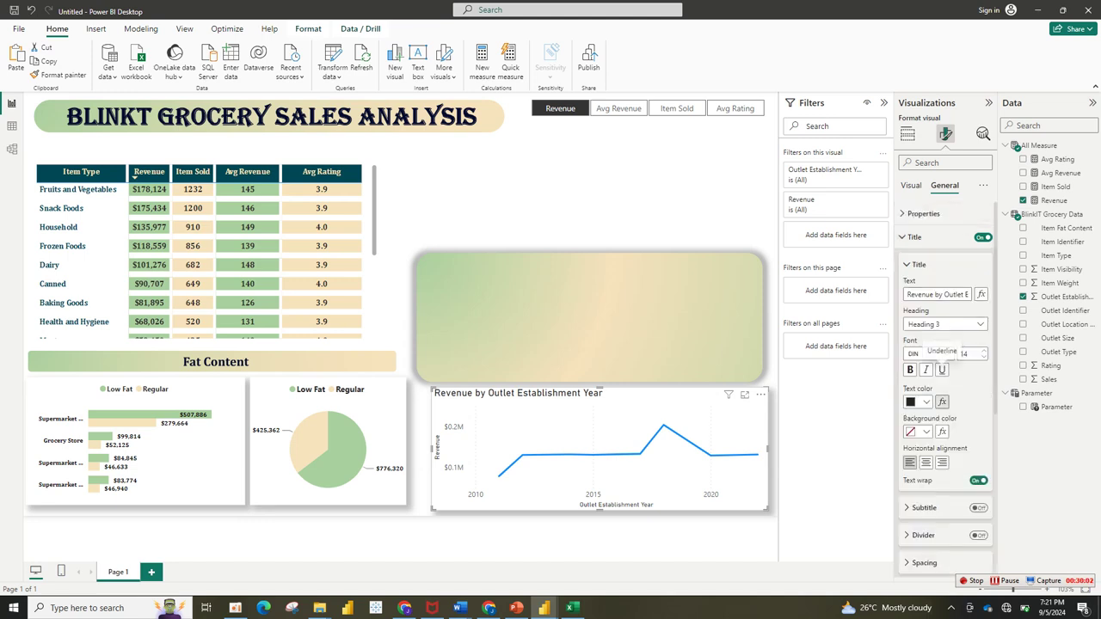
pyautogui.click(926, 462)
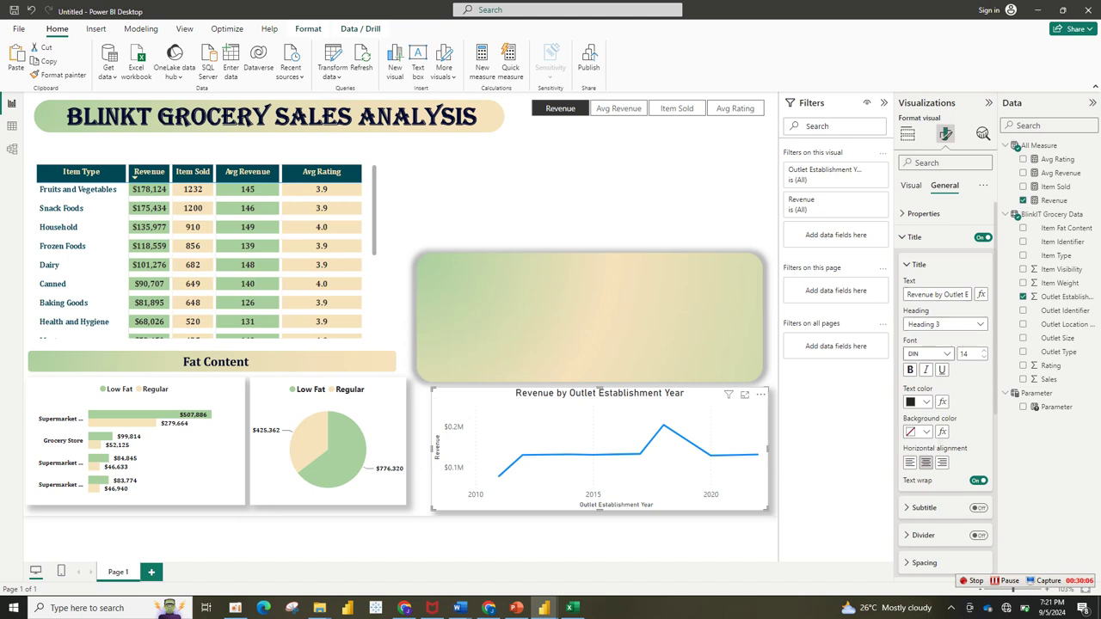
pyautogui.click(929, 354)
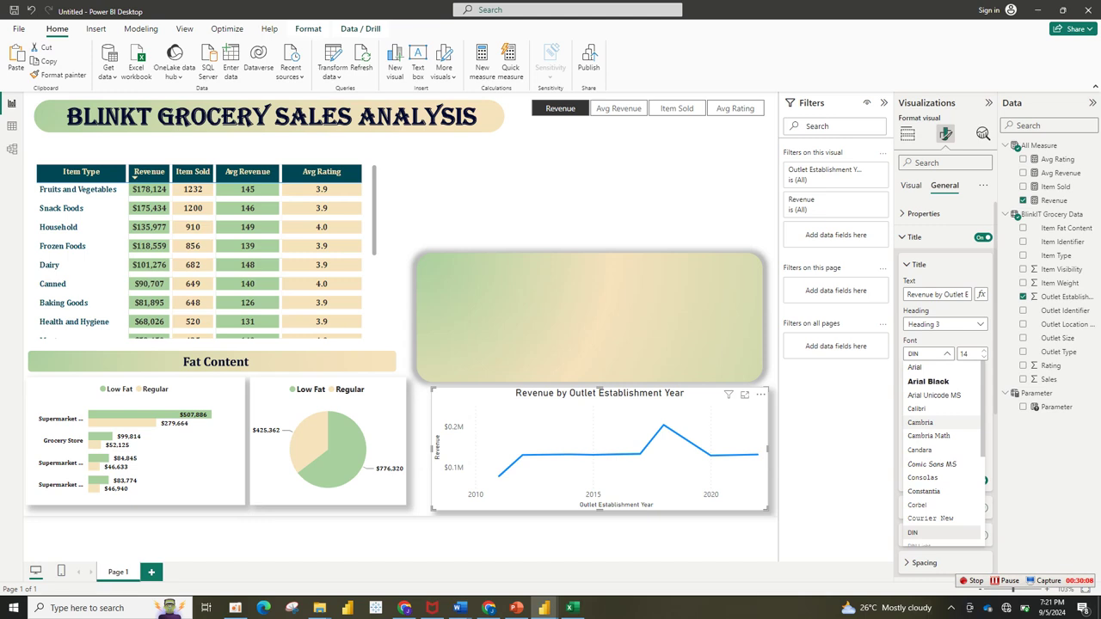
pyautogui.click(920, 422)
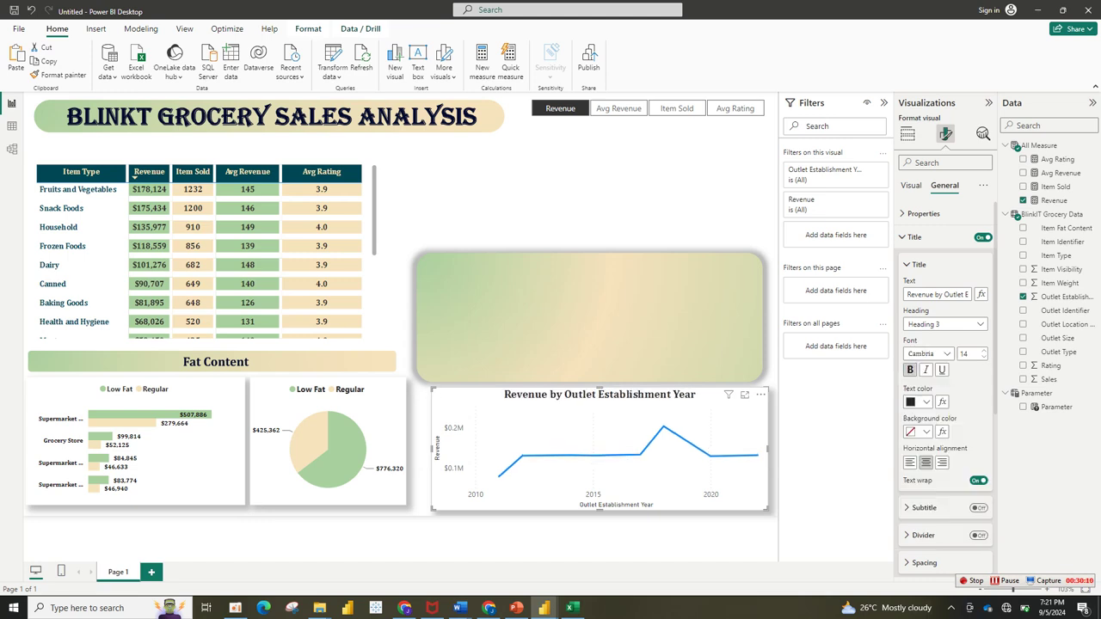
pyautogui.doubleClick(984, 357)
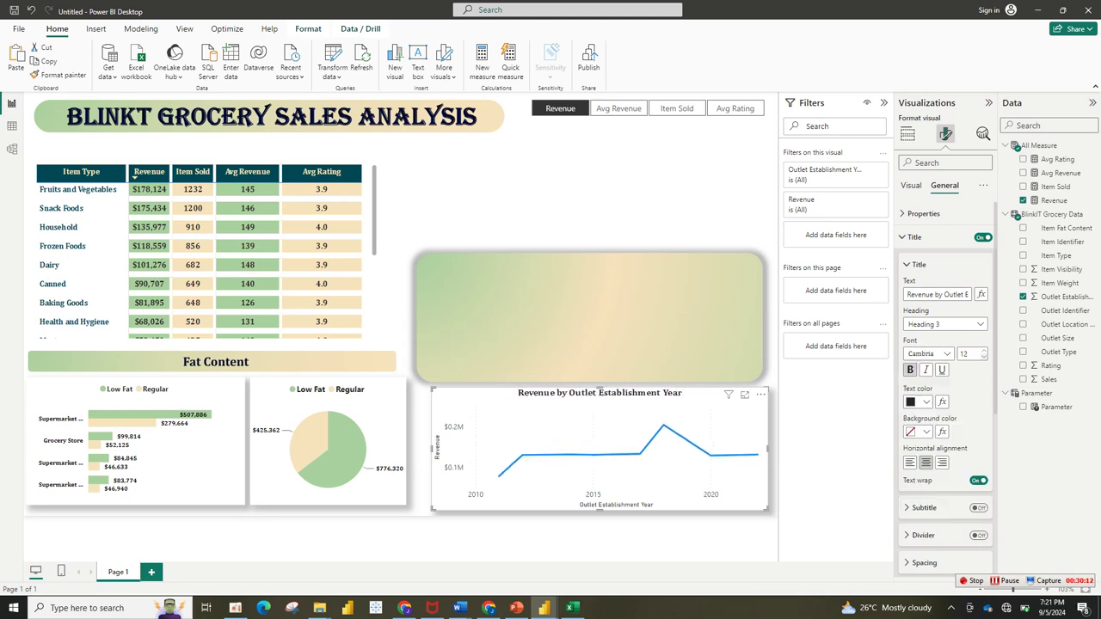
pyautogui.click(918, 265)
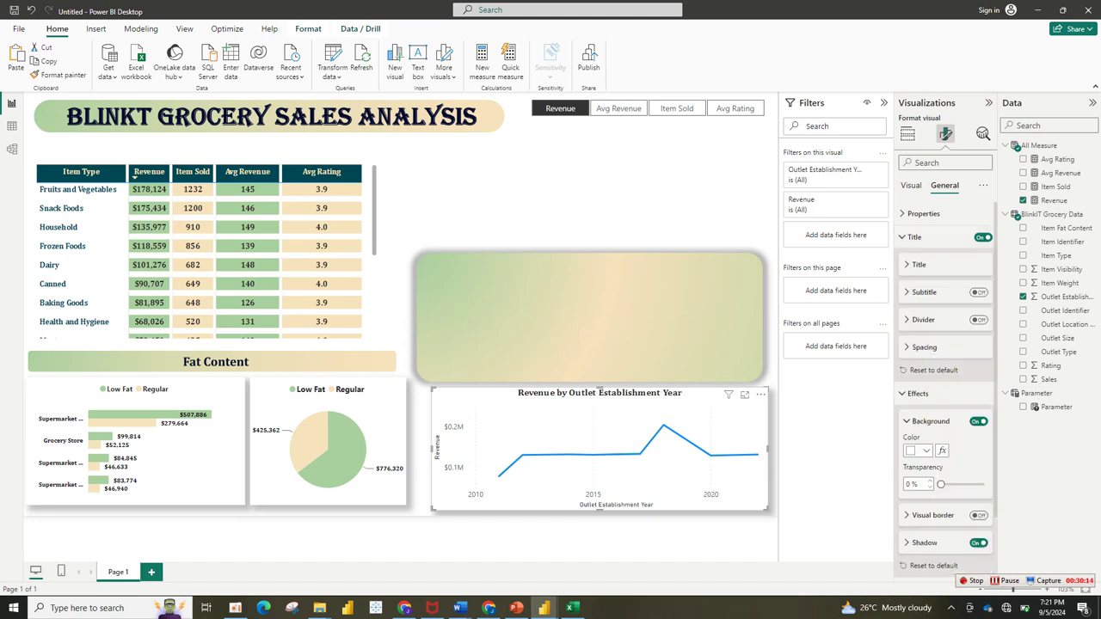
# Turn off the line chart's vertical gridlines.
pyautogui.click(911, 185)
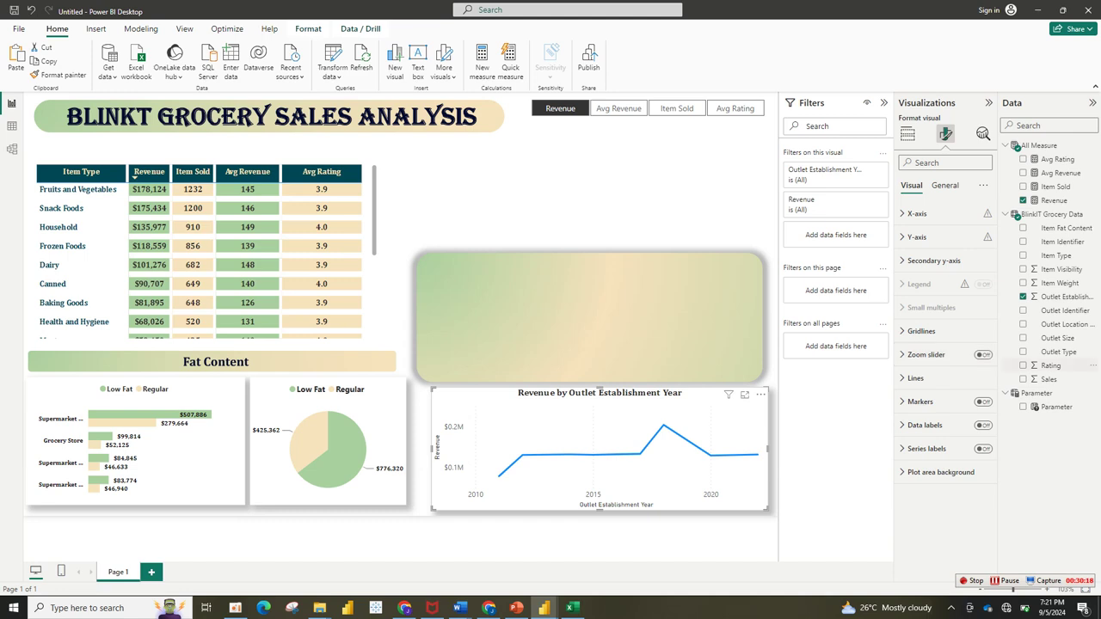
pyautogui.click(922, 331)
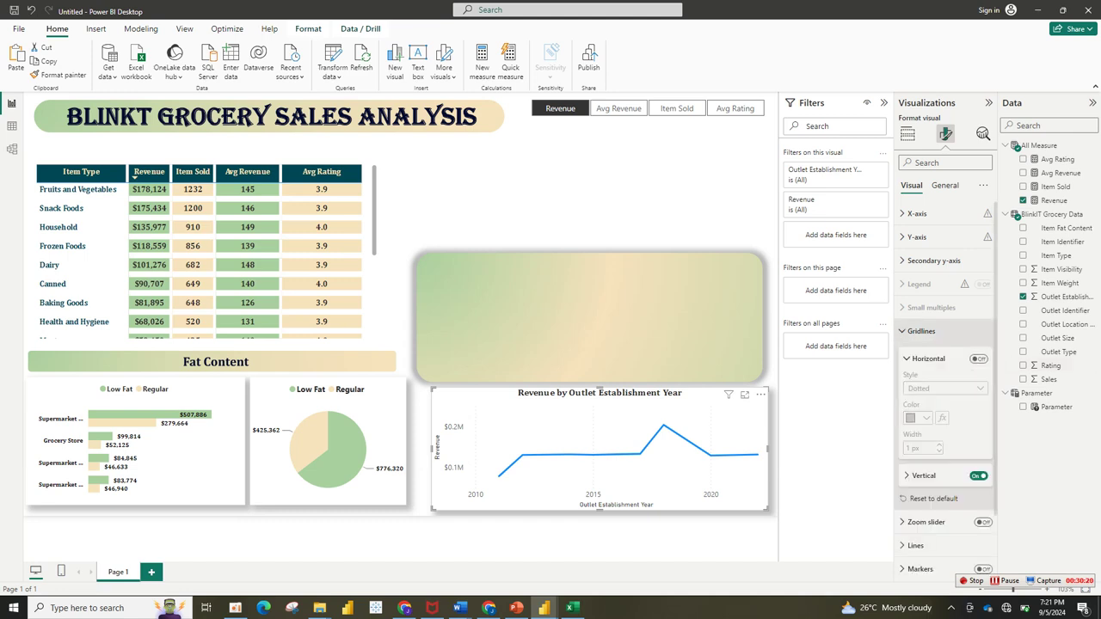
pyautogui.click(977, 476)
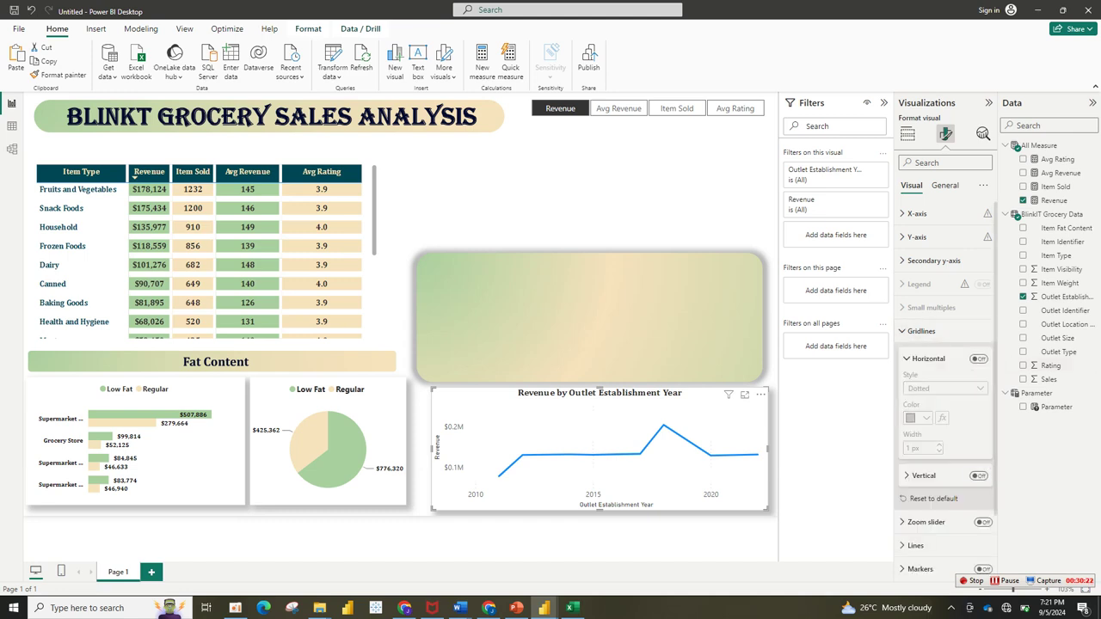
pyautogui.click(921, 331)
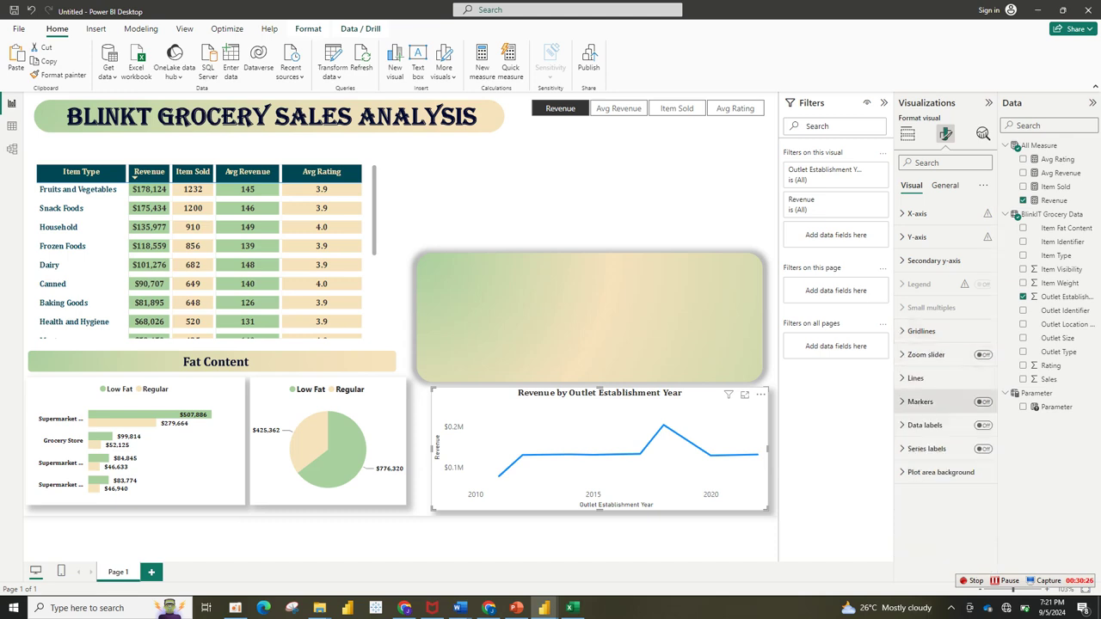
# Show markers on the line chart and set its line type to Smooth.
pyautogui.click(982, 402)
pyautogui.click(917, 378)
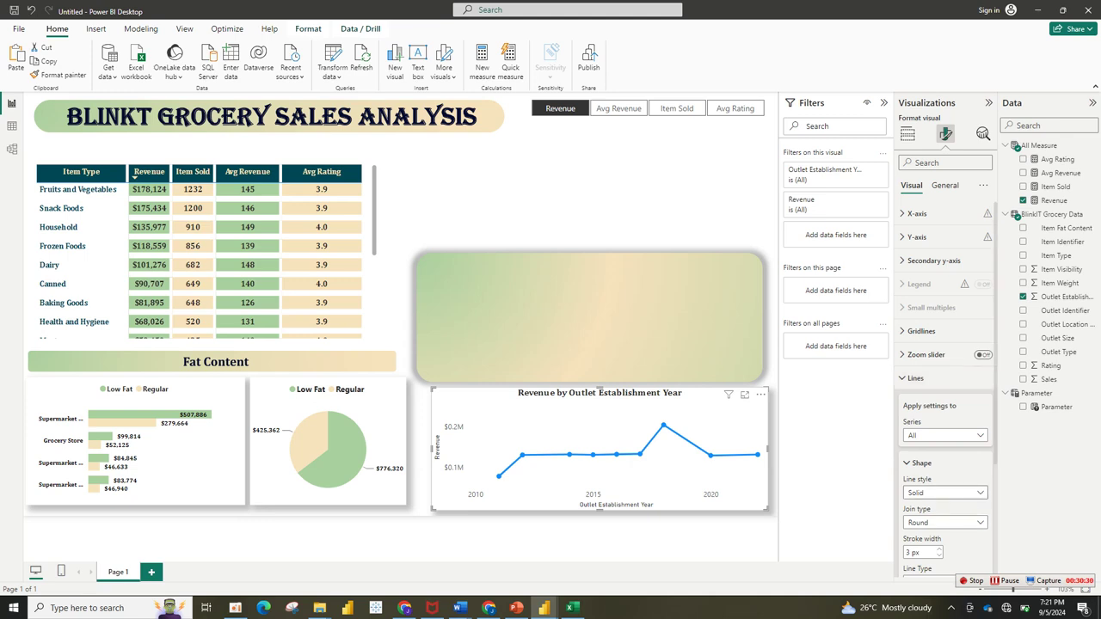
pyautogui.scroll(-3, 945, 387)
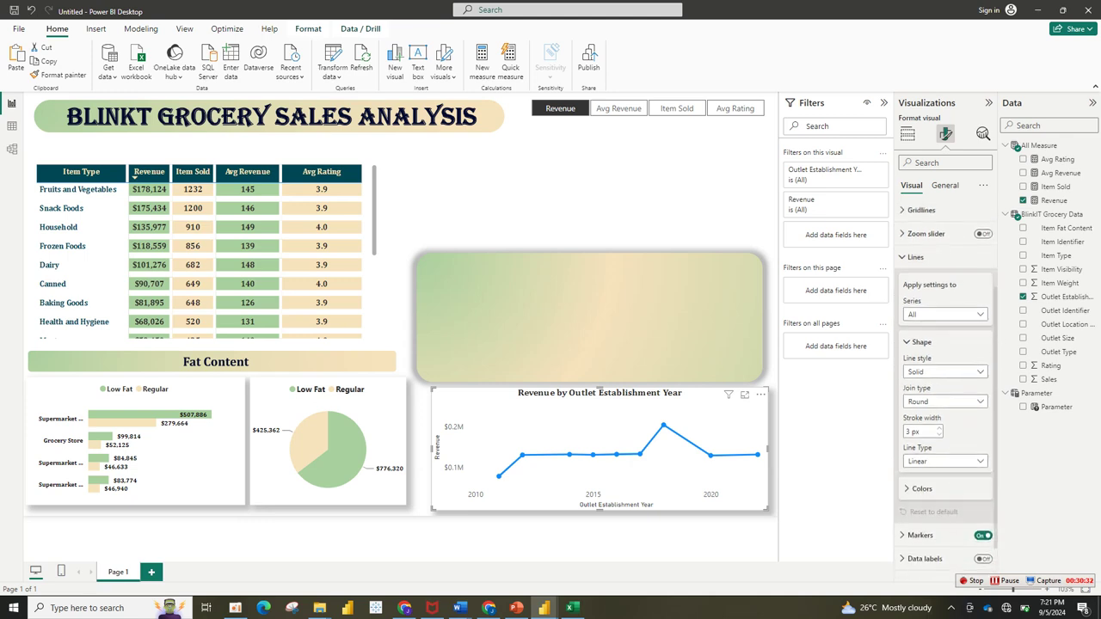
pyautogui.click(945, 461)
pyautogui.click(920, 488)
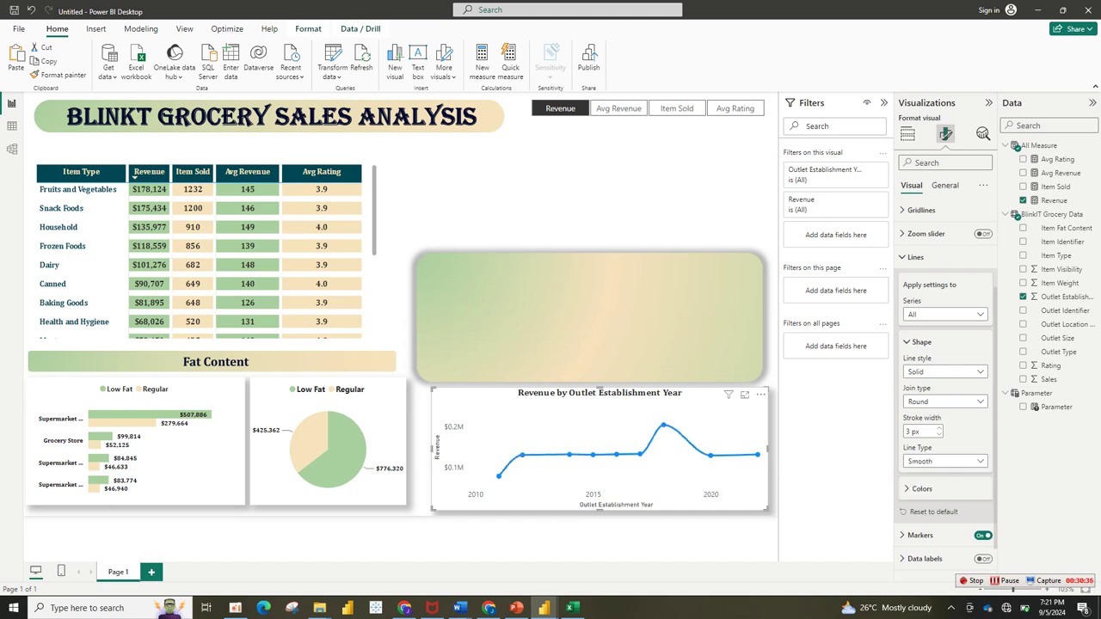
# Color the Revenue line with the light green used in the other charts.
pyautogui.click(919, 489)
pyautogui.click(917, 518)
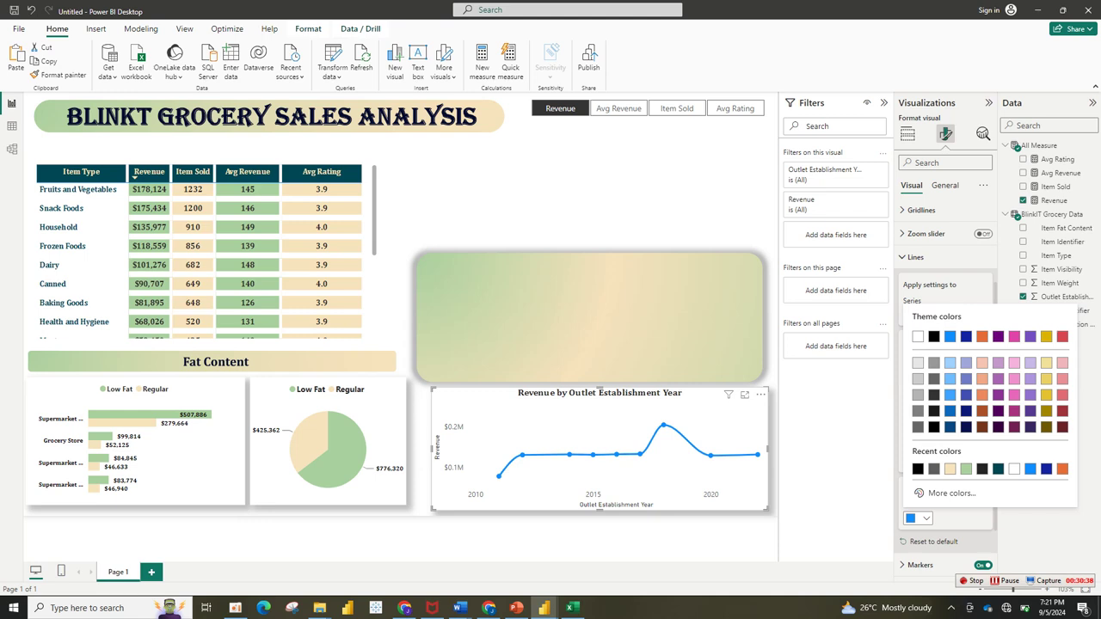
pyautogui.click(966, 469)
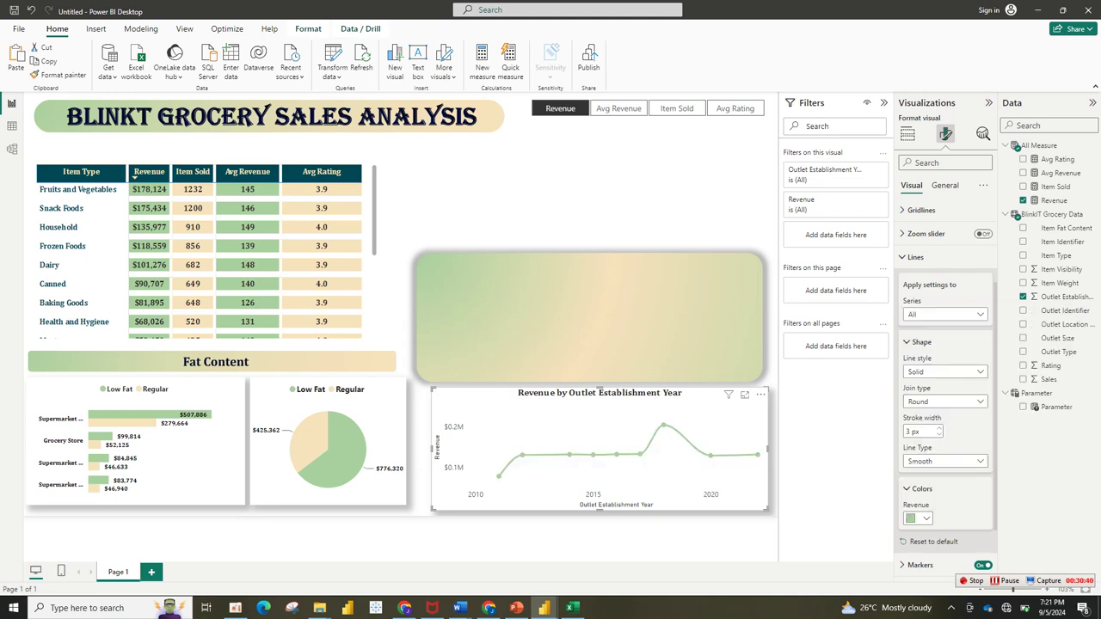
pyautogui.click(921, 342)
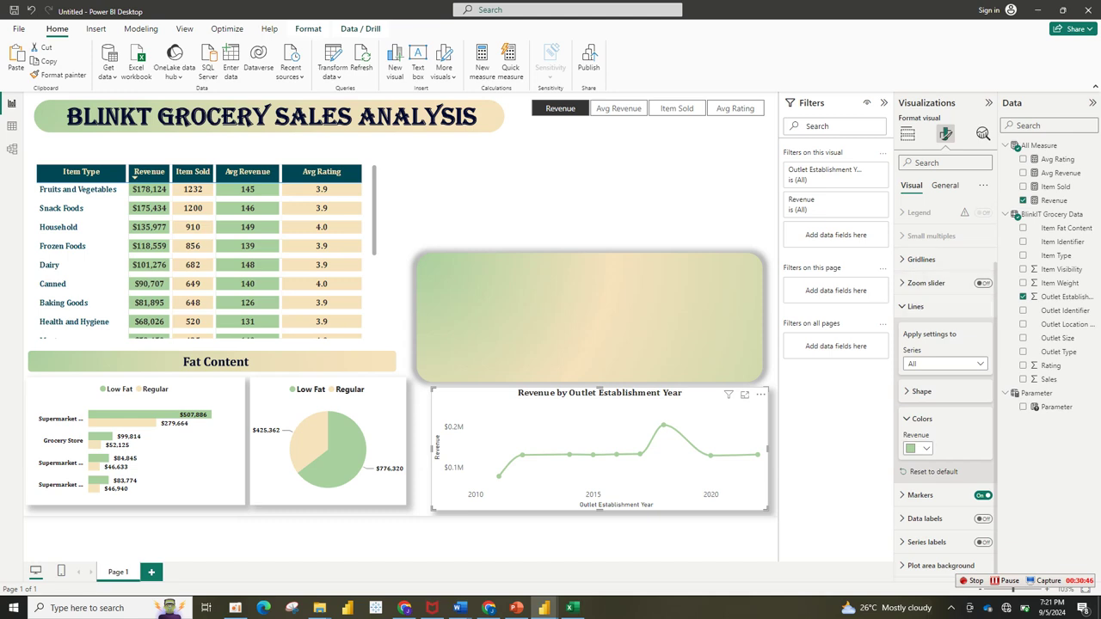
pyautogui.click(916, 307)
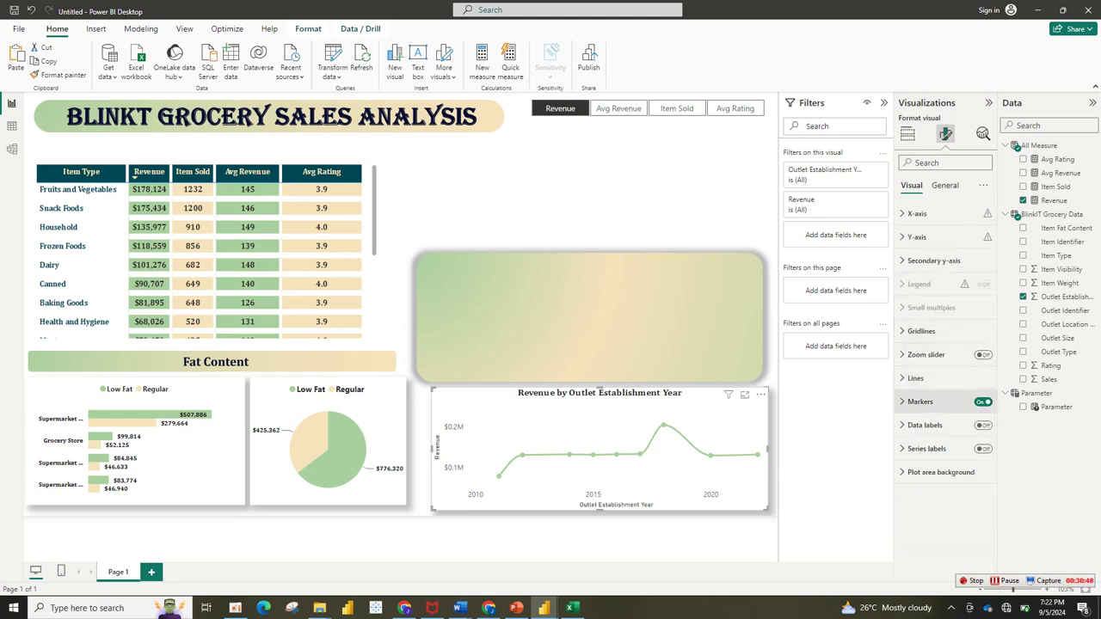
# Give the line chart's markers the recent cream color and a size of 7 px.
pyautogui.click(920, 402)
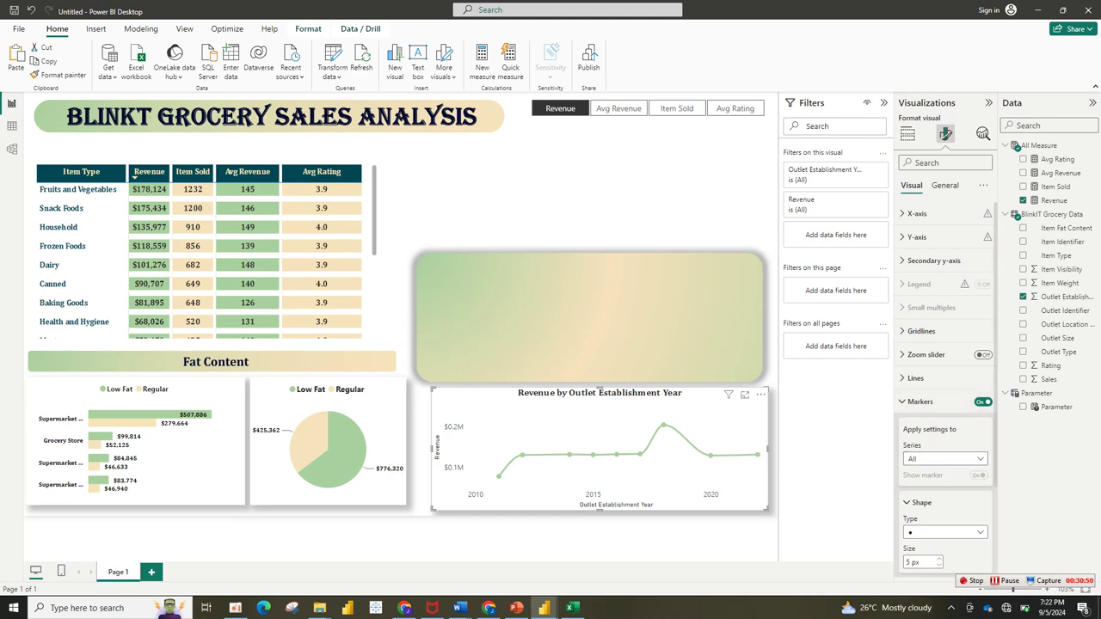
pyautogui.scroll(-3, 946, 387)
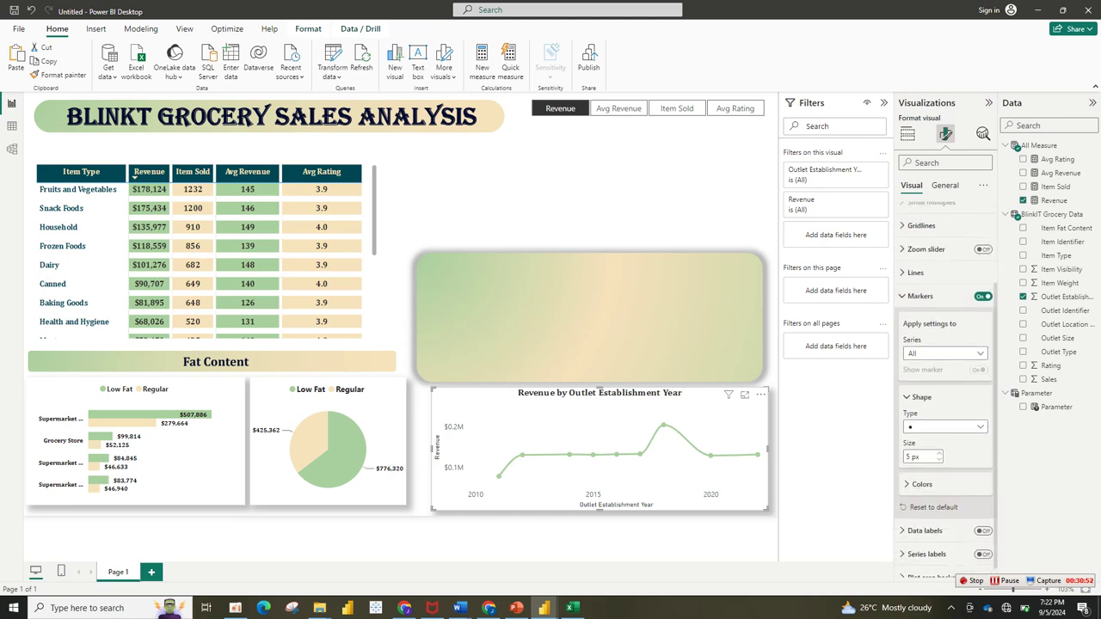
pyautogui.click(918, 514)
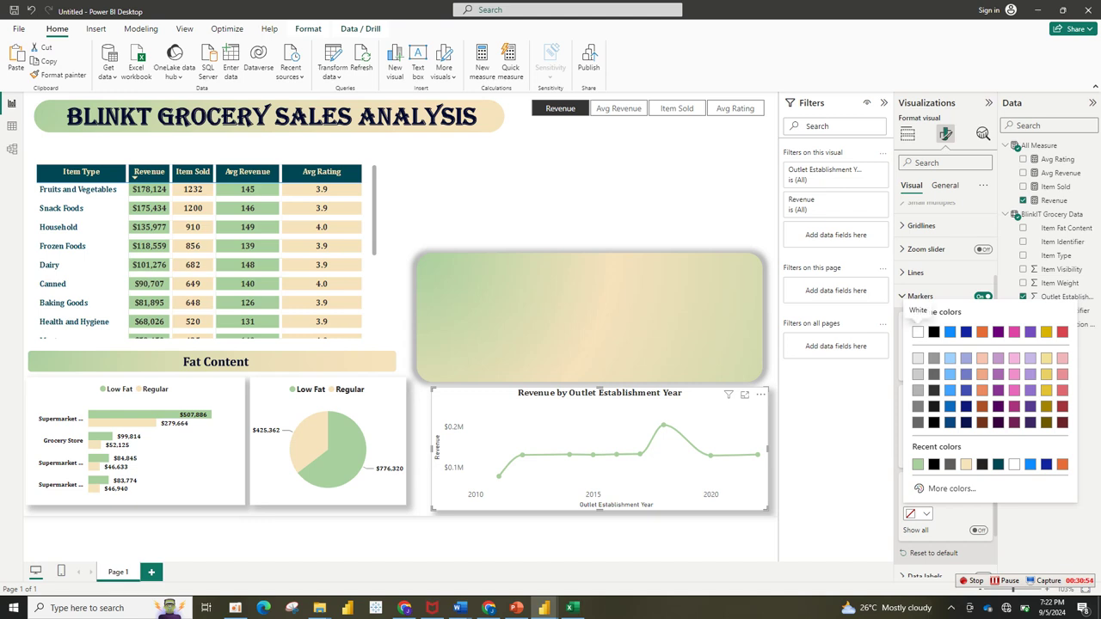
pyautogui.click(966, 465)
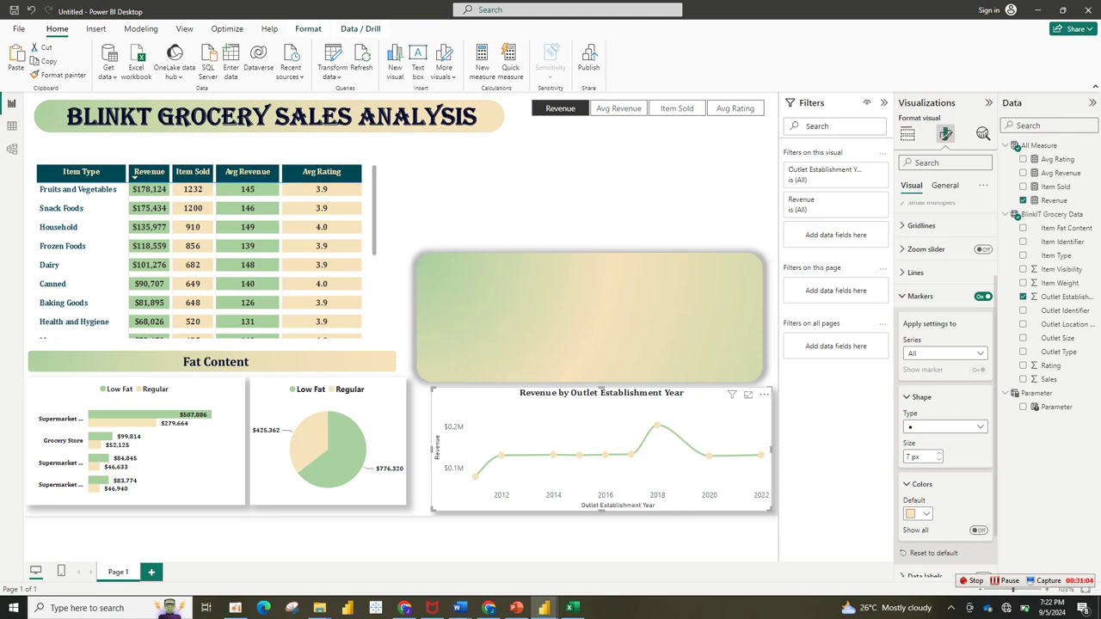
# Widen the line chart toward the pie chart and raise its lower edge level with the Fat Content charts.
pyautogui.moveTo(432, 448); pyautogui.dragTo(418, 447)
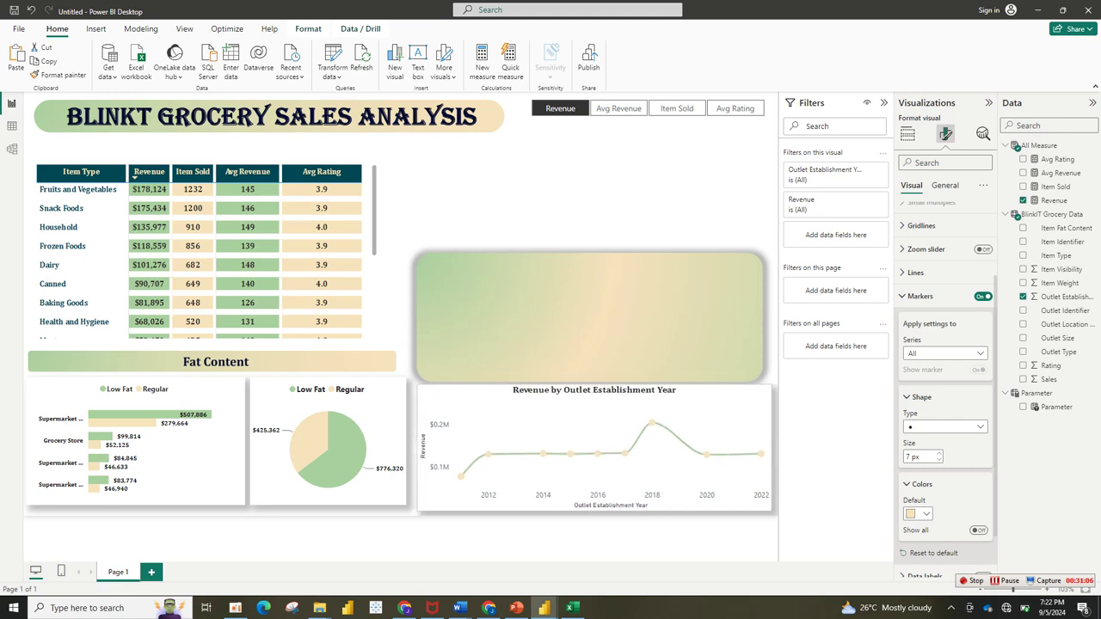
pyautogui.moveTo(600, 510); pyautogui.dragTo(600, 505)
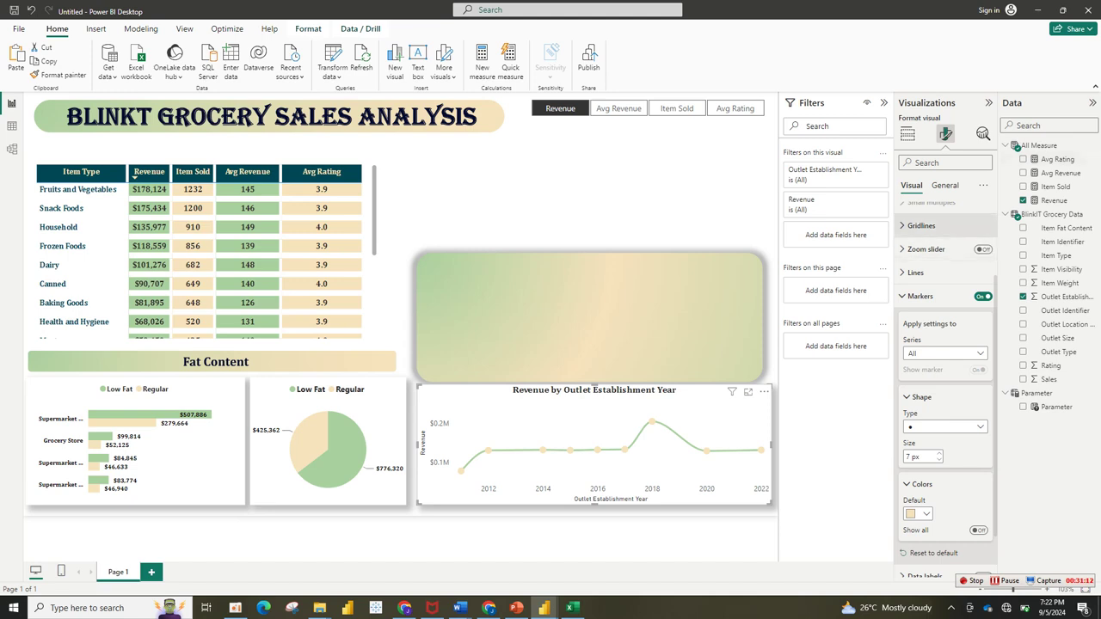
pyautogui.click(920, 296)
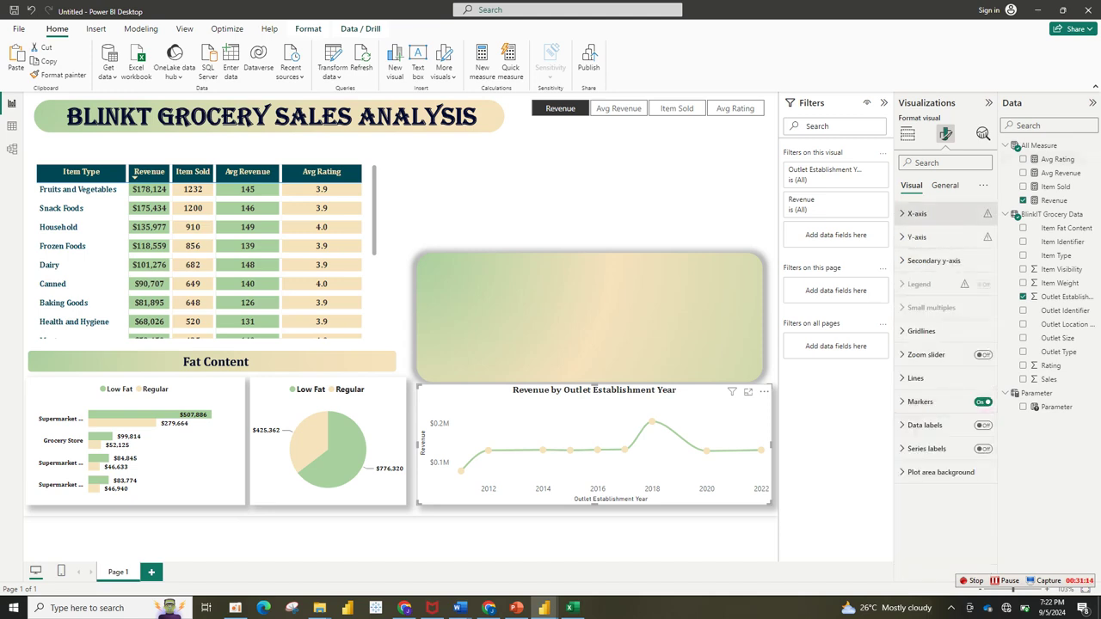
# Turn off the line chart's X-axis title.
pyautogui.click(917, 214)
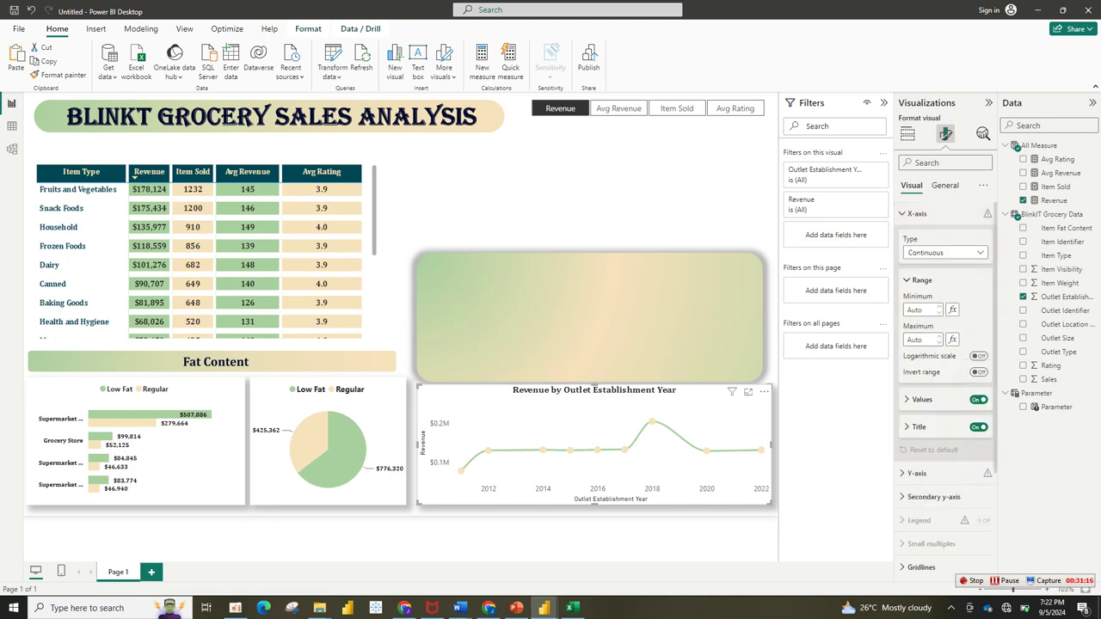
pyautogui.click(919, 428)
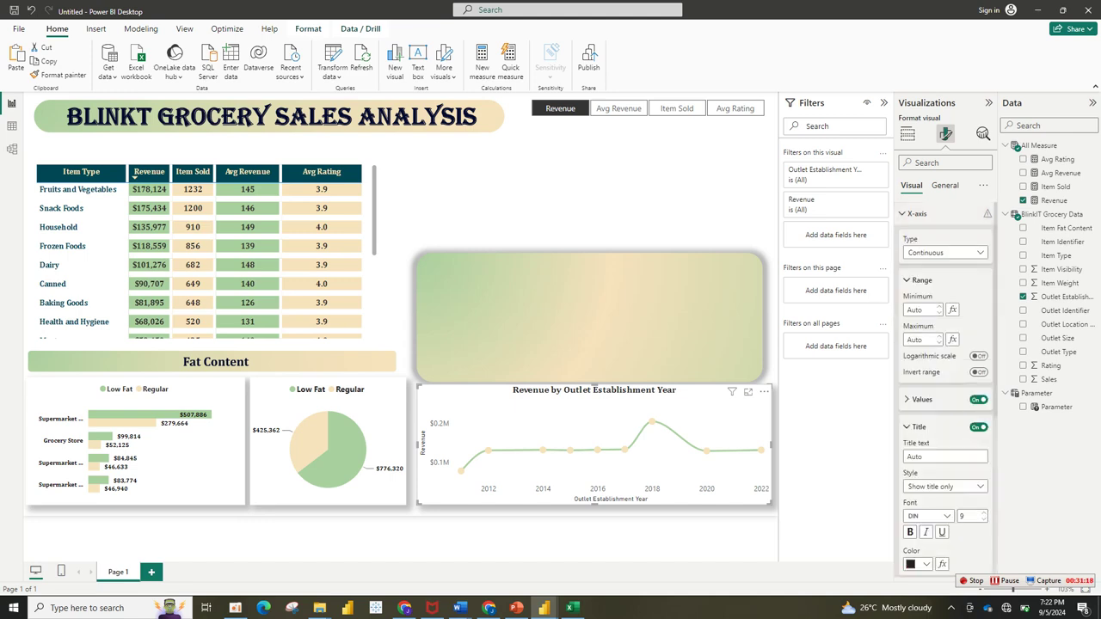
pyautogui.click(918, 427)
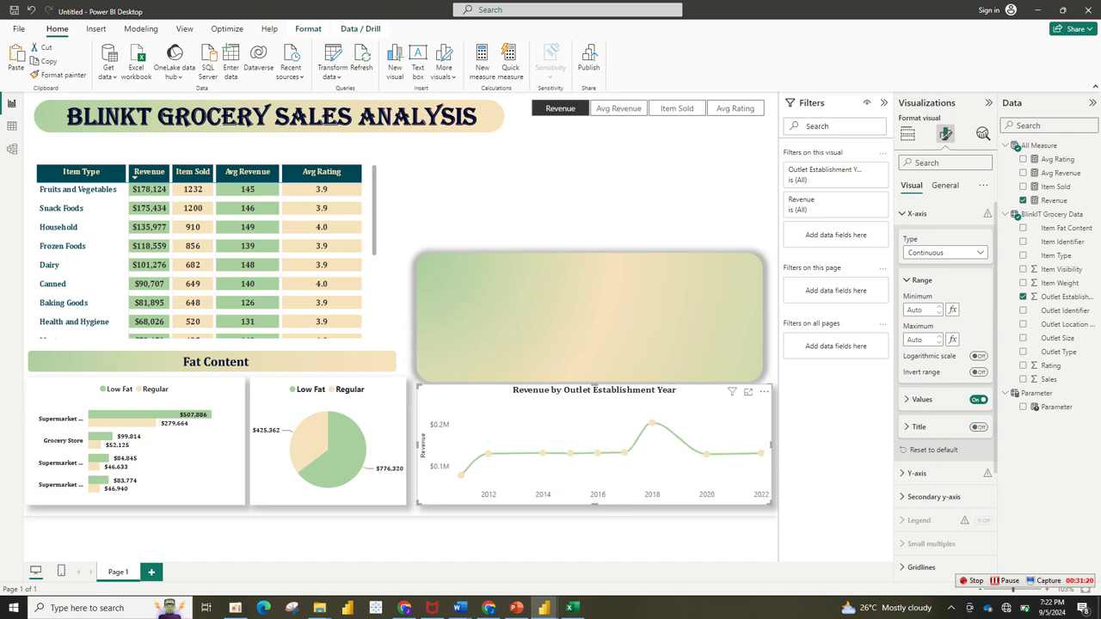
# Make the line chart's X-axis values bold and black at font size 8.
pyautogui.click(919, 399)
pyautogui.click(926, 476)
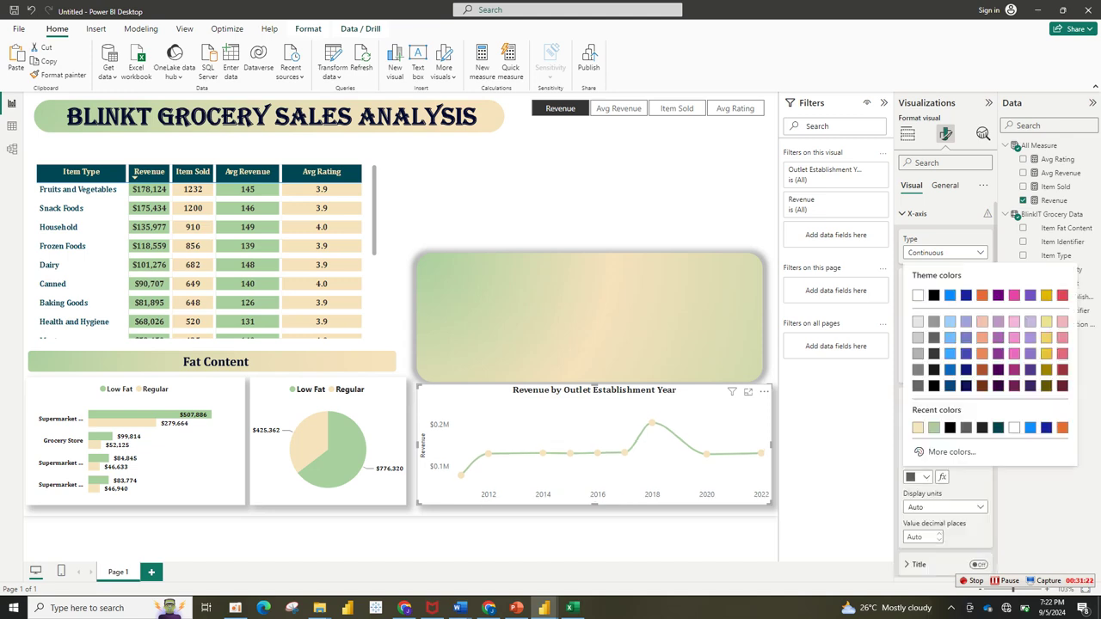
pyautogui.click(933, 295)
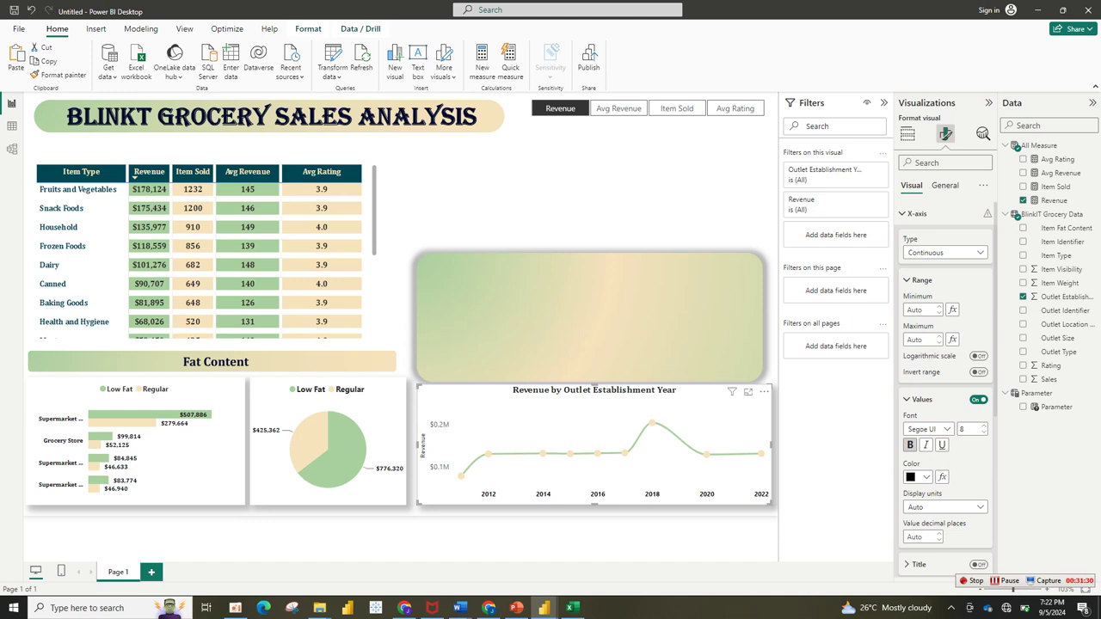
pyautogui.click(922, 280)
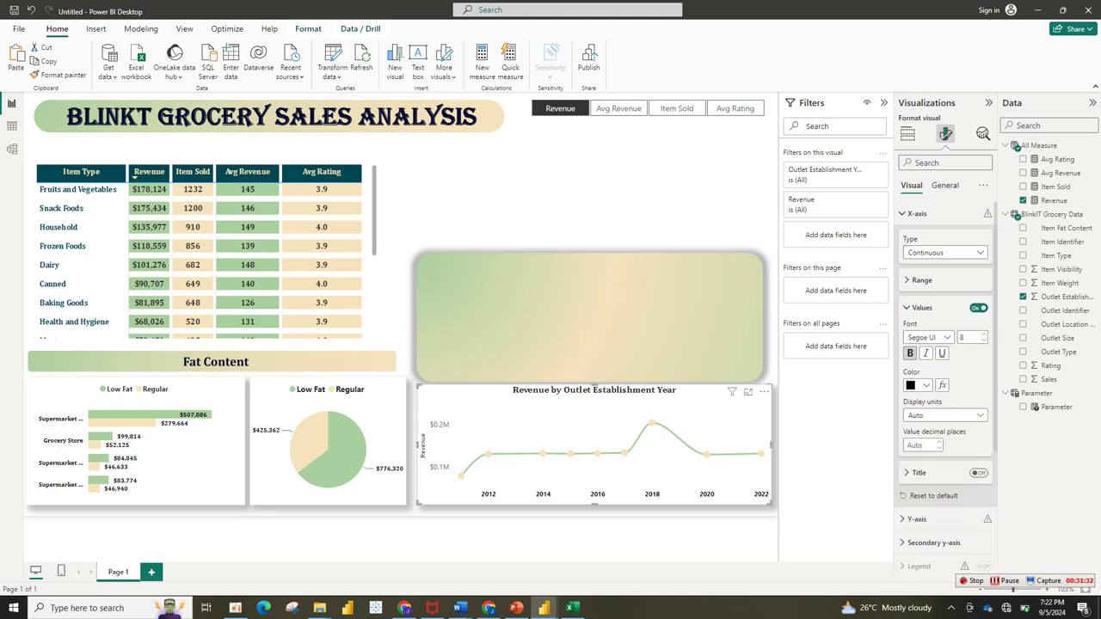
# Turn off the Y-axis values and the Y-axis title of the Revenue by Outlet Establishment Year line chart.
pyautogui.click(916, 214)
pyautogui.click(916, 236)
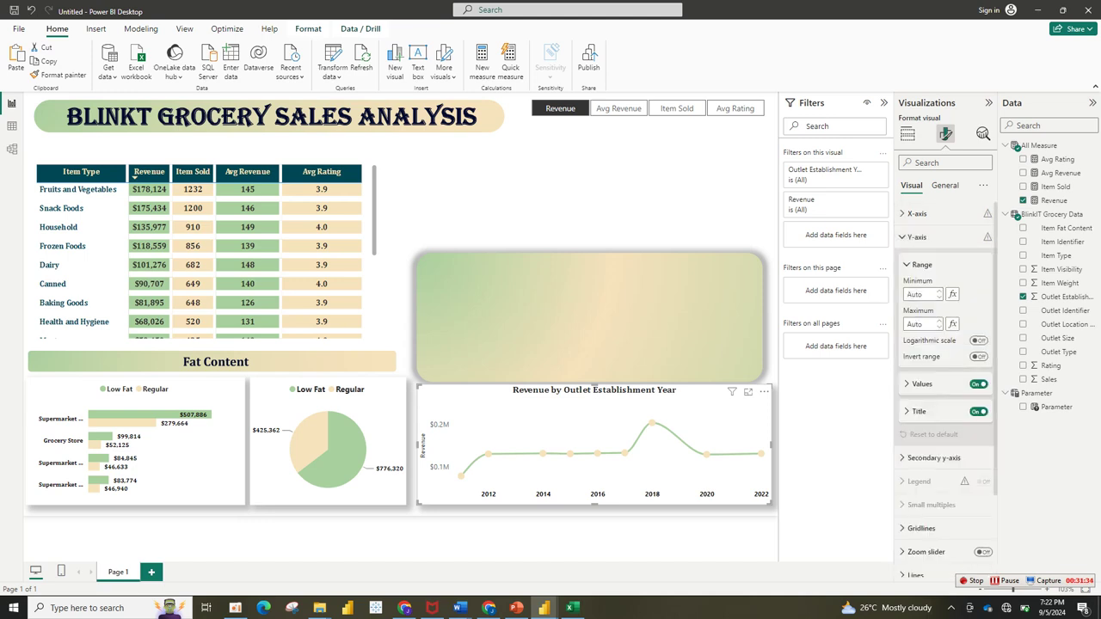
pyautogui.click(979, 384)
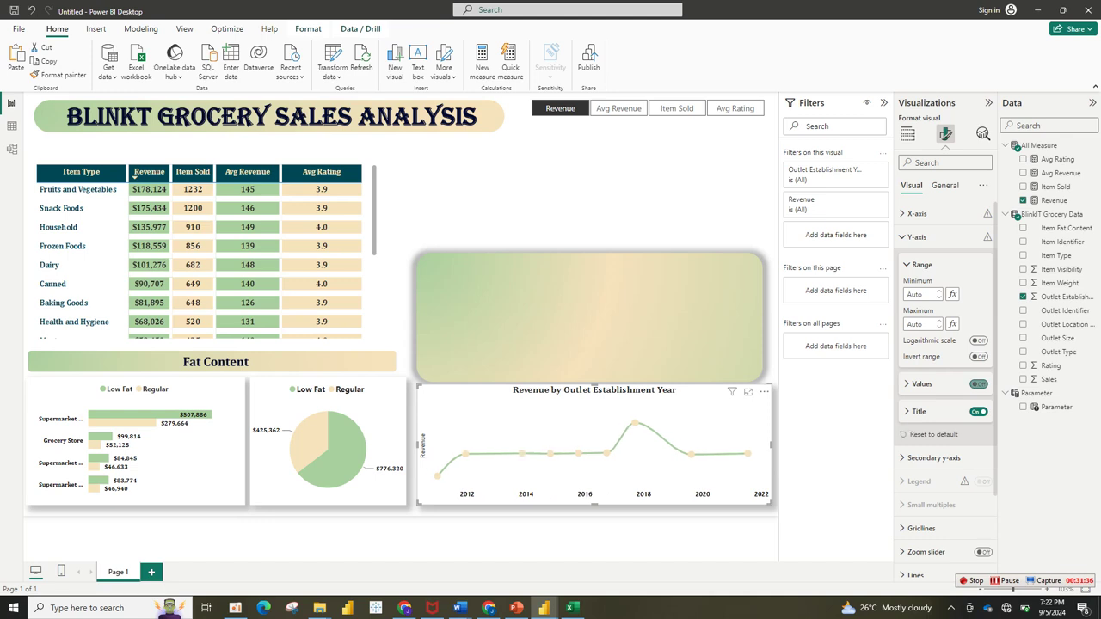
pyautogui.click(978, 411)
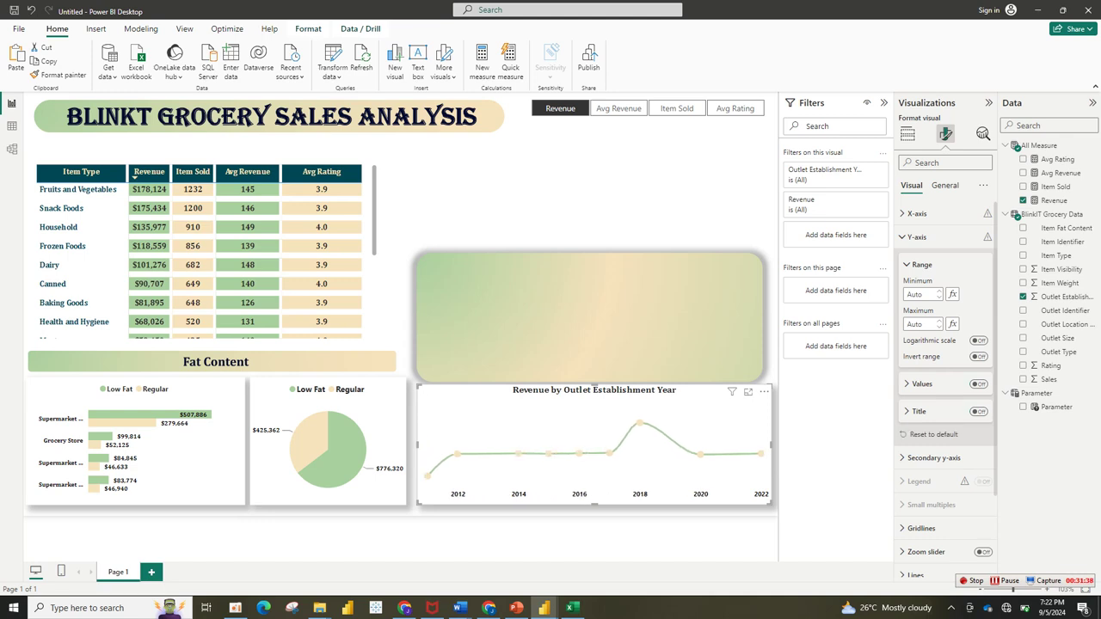
pyautogui.click(922, 264)
# Turn on data labels for the line chart.
pyautogui.click(982, 508)
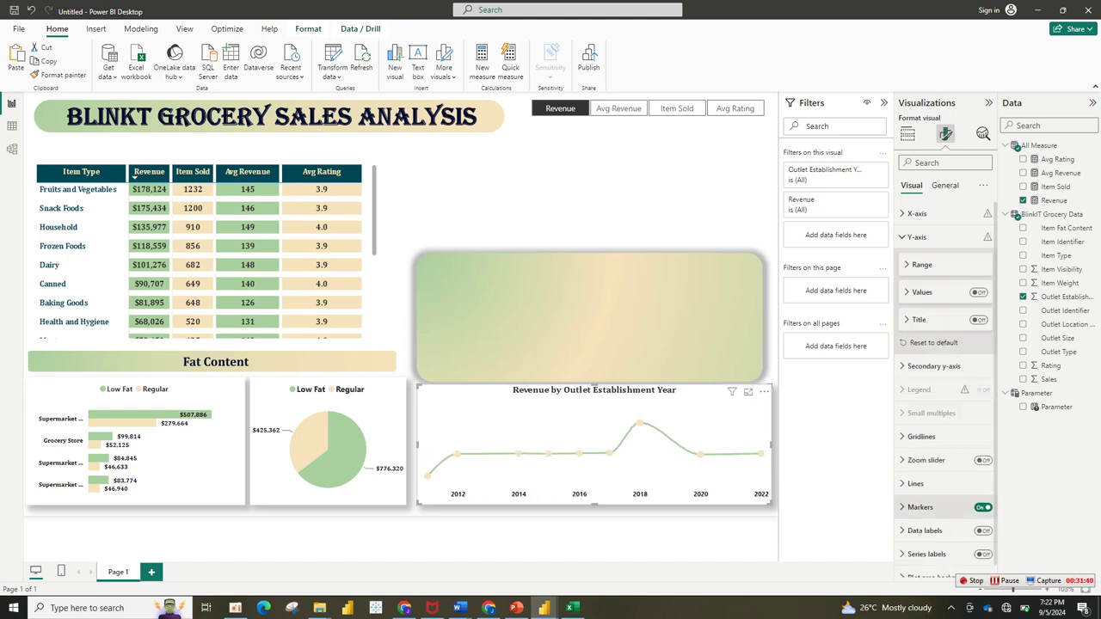
pyautogui.click(982, 530)
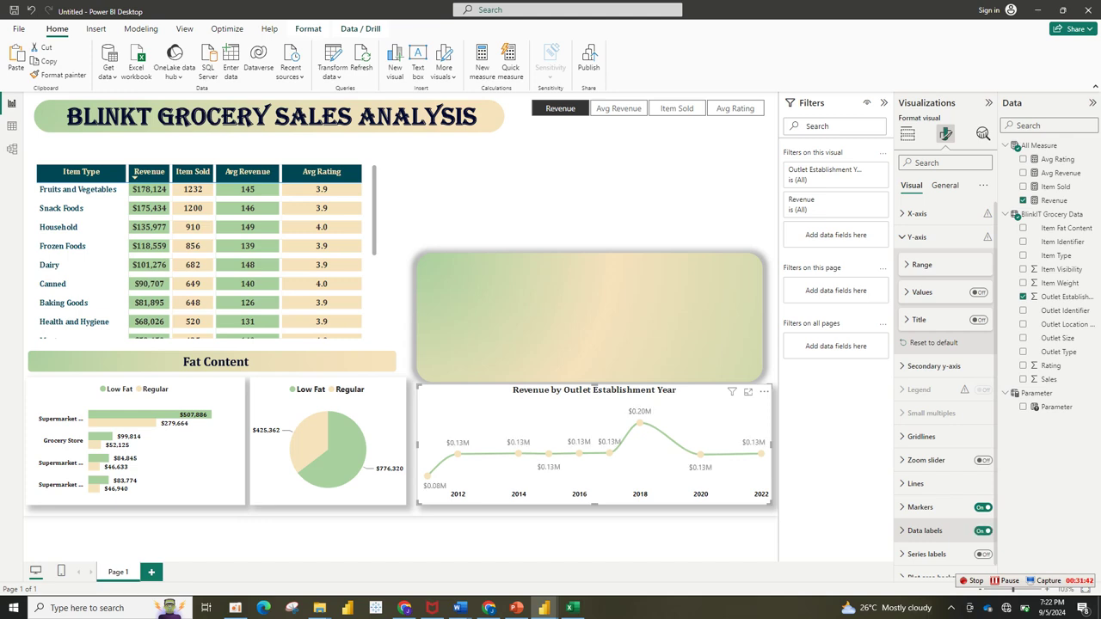
pyautogui.scroll(-1, 946, 538)
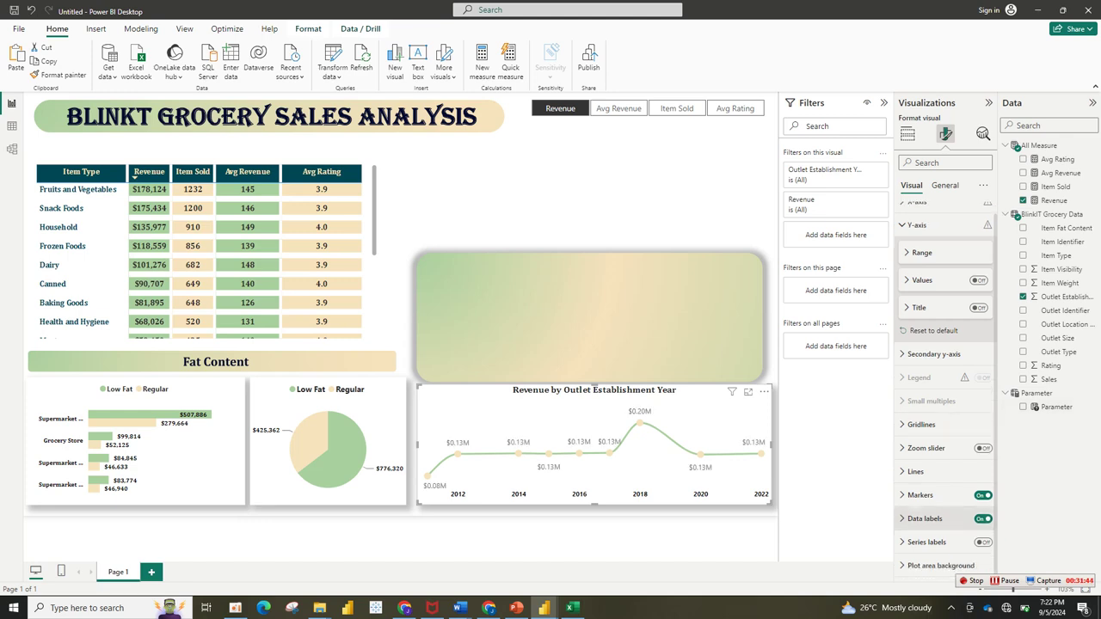
# Set the line chart's data label values to 0 decimal places and display units to None.
pyautogui.click(925, 519)
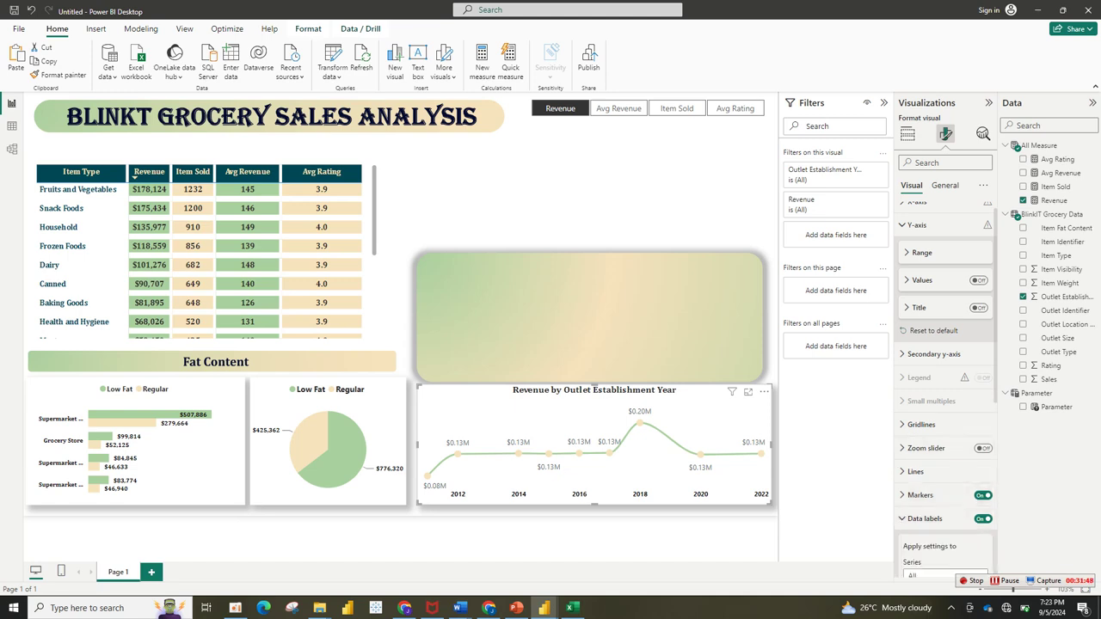
pyautogui.scroll(-5, 947, 387)
pyautogui.click(945, 394)
pyautogui.click(918, 421)
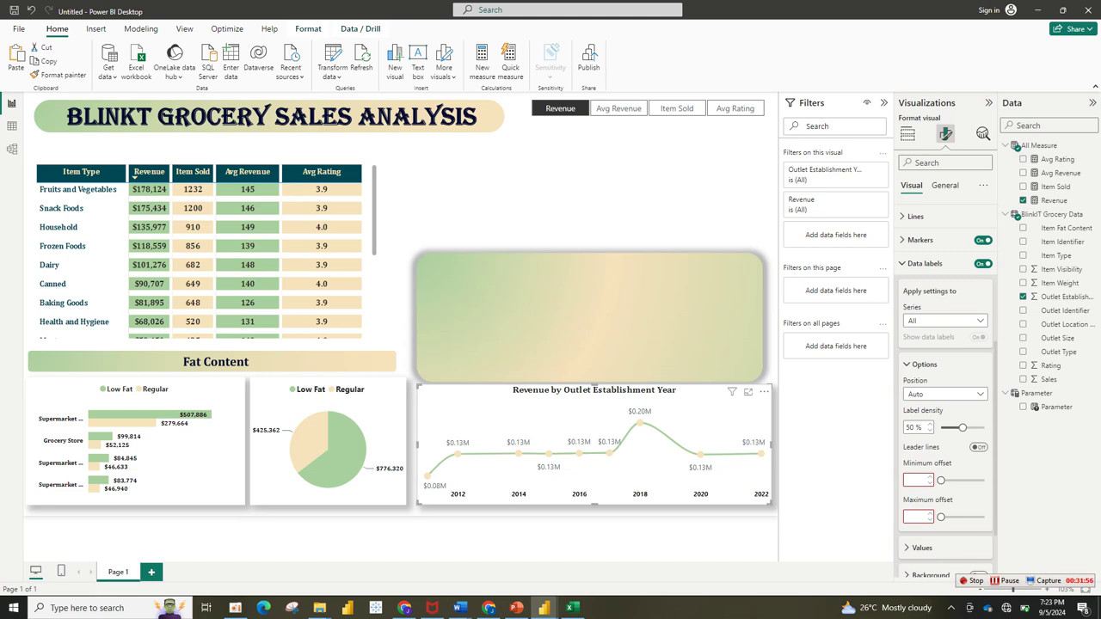
pyautogui.scroll(-2, 946, 387)
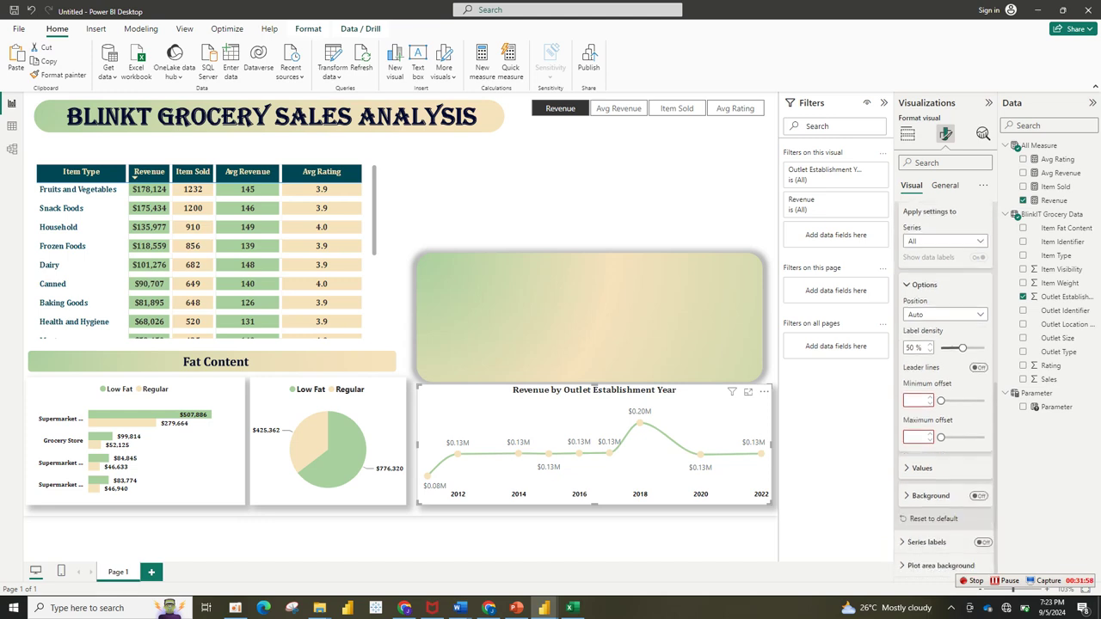
pyautogui.click(921, 468)
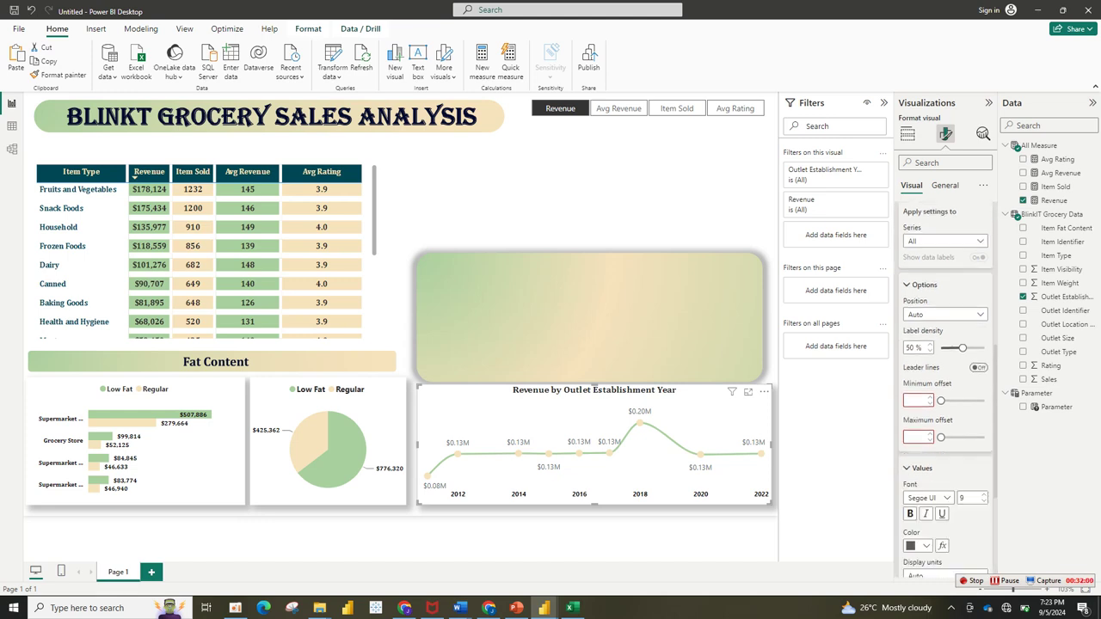
pyautogui.scroll(-5, 946, 387)
pyautogui.click(939, 416)
pyautogui.click(946, 384)
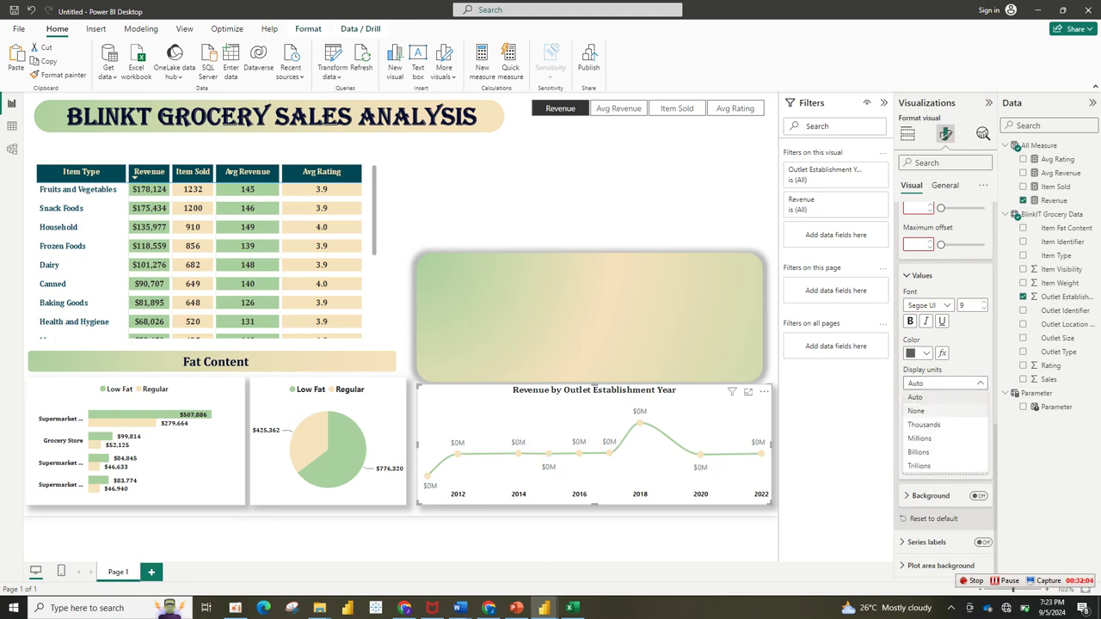
pyautogui.click(916, 411)
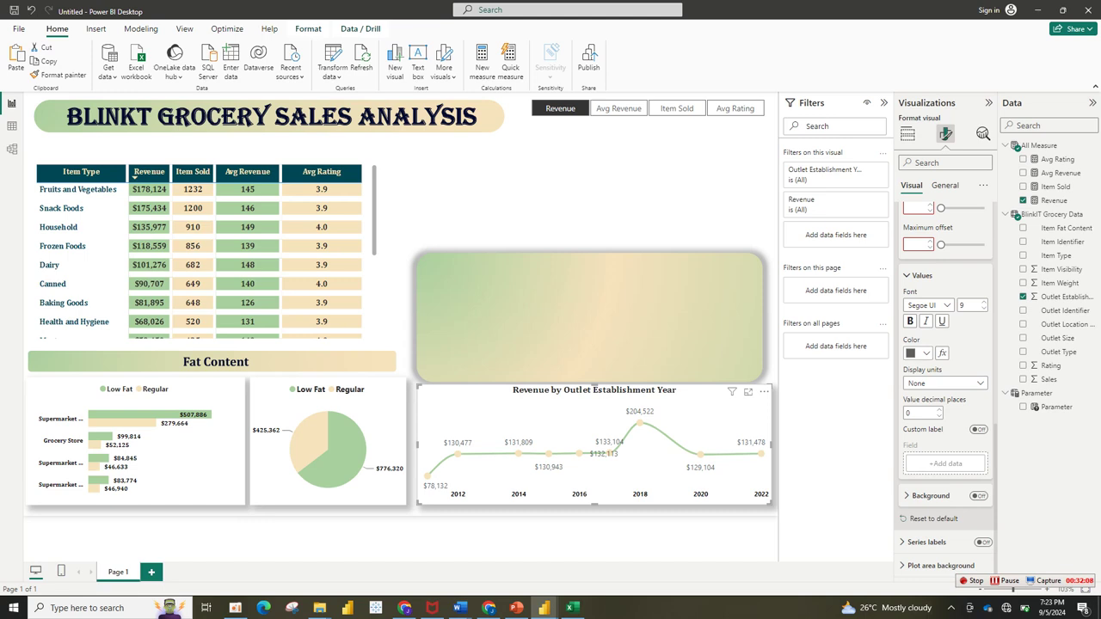
# Make the line chart's data labels bold and black, and deselect the chart.
pyautogui.click(921, 352)
pyautogui.click(933, 393)
pyautogui.click(910, 320)
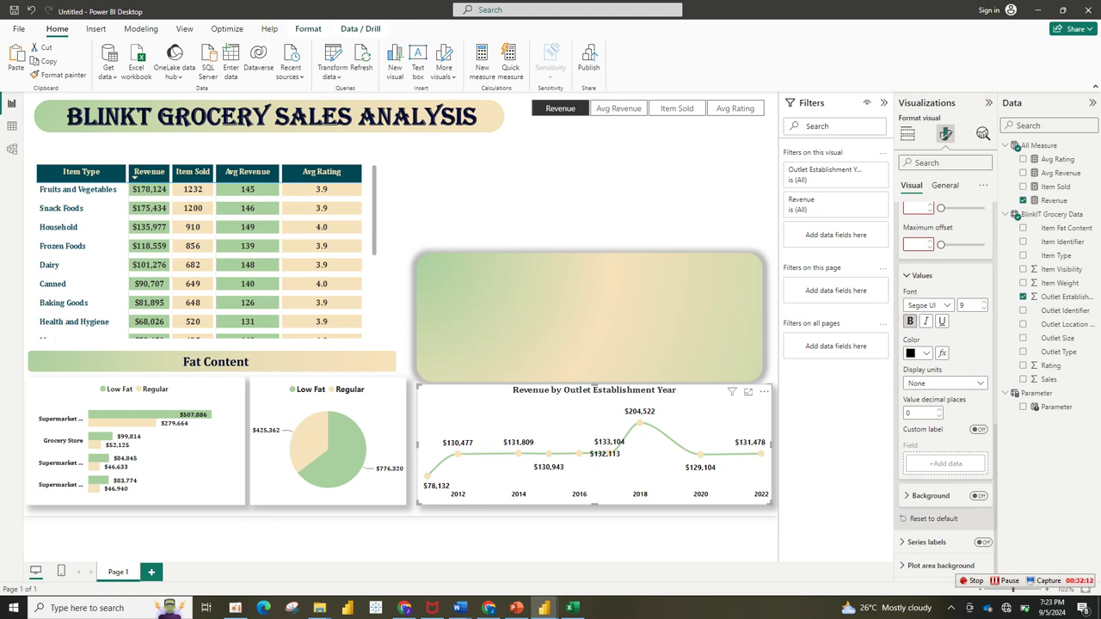
pyautogui.press('Escape')
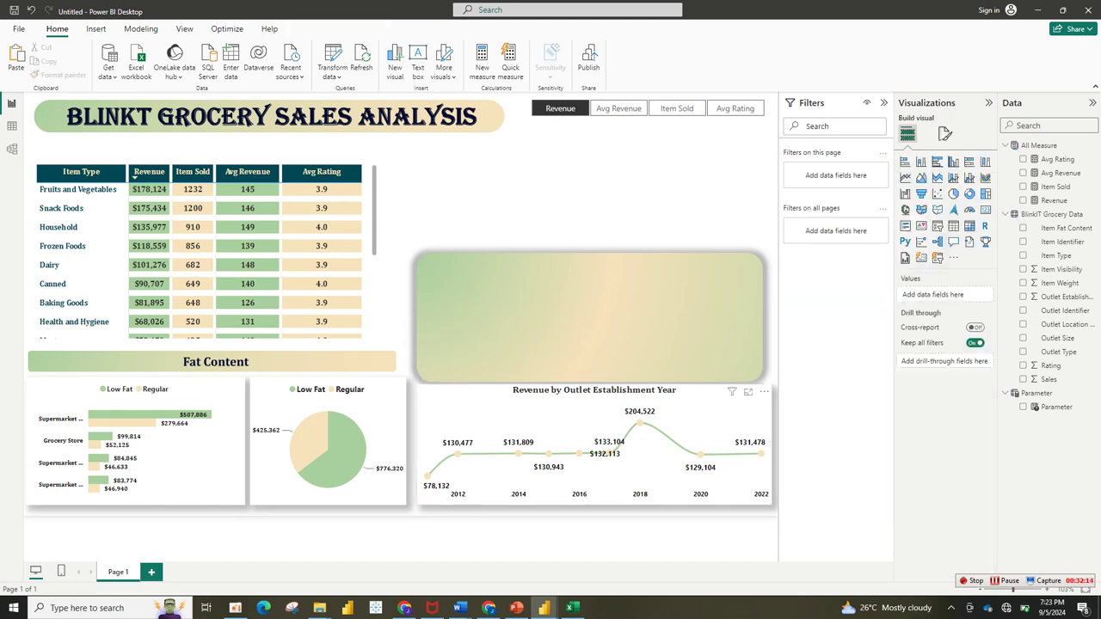
# Nudge the line chart slightly down, clear of the gradient rectangle above it, and deselect it.
pyautogui.click(593, 442)
pyautogui.press('Down')
pyautogui.press('Down')
pyautogui.press('Down')
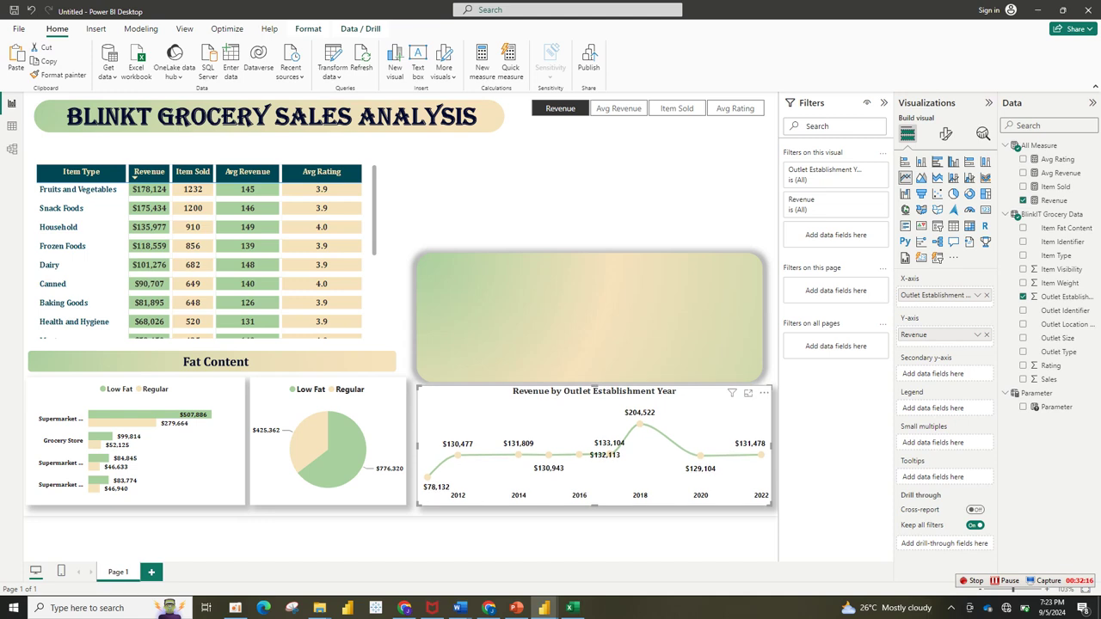
pyautogui.press('Down')
pyautogui.press('Down')
pyautogui.press('Down')
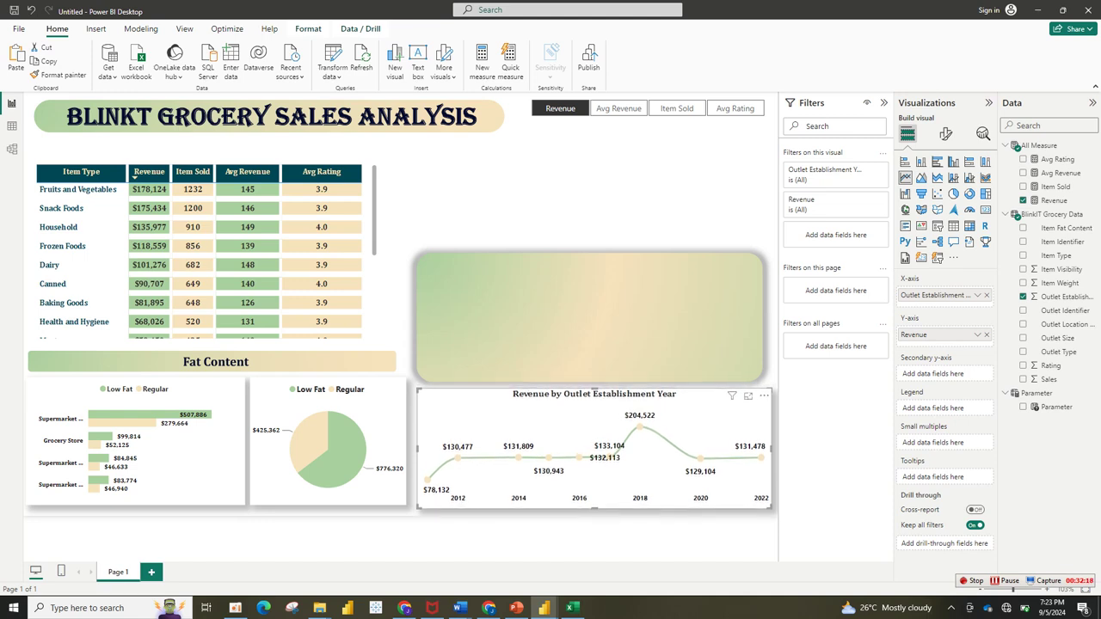
pyautogui.press('Escape')
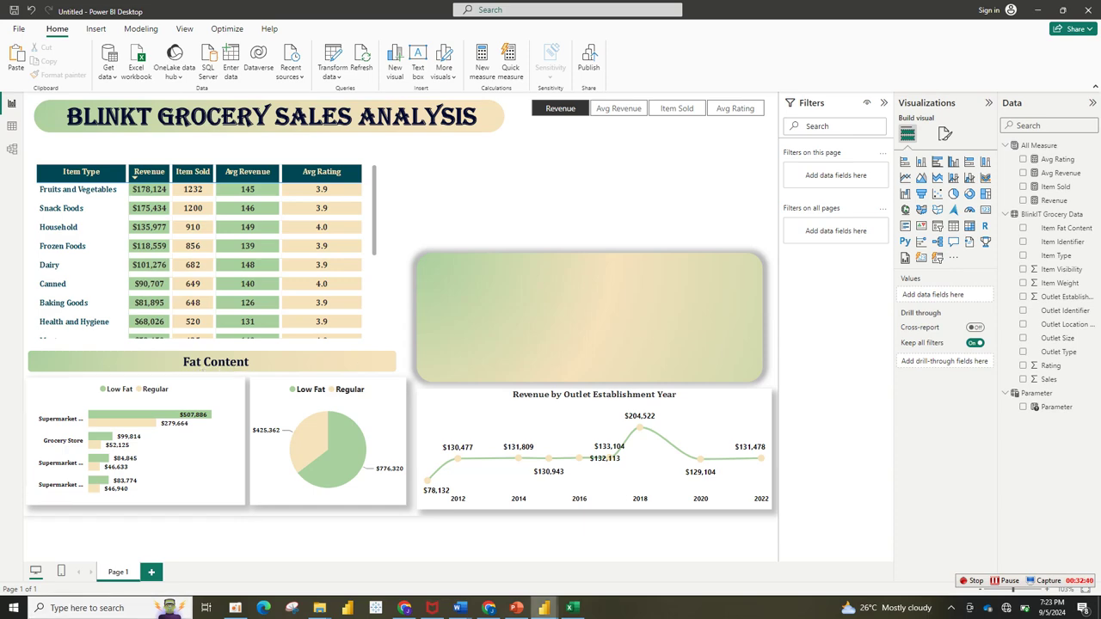
# Insert a clustered column chart and shrink it to fit the space between the metric slicer and the gradient rectangle.
pyautogui.moveTo(544, 607)
pyautogui.moveTo(482, 561)
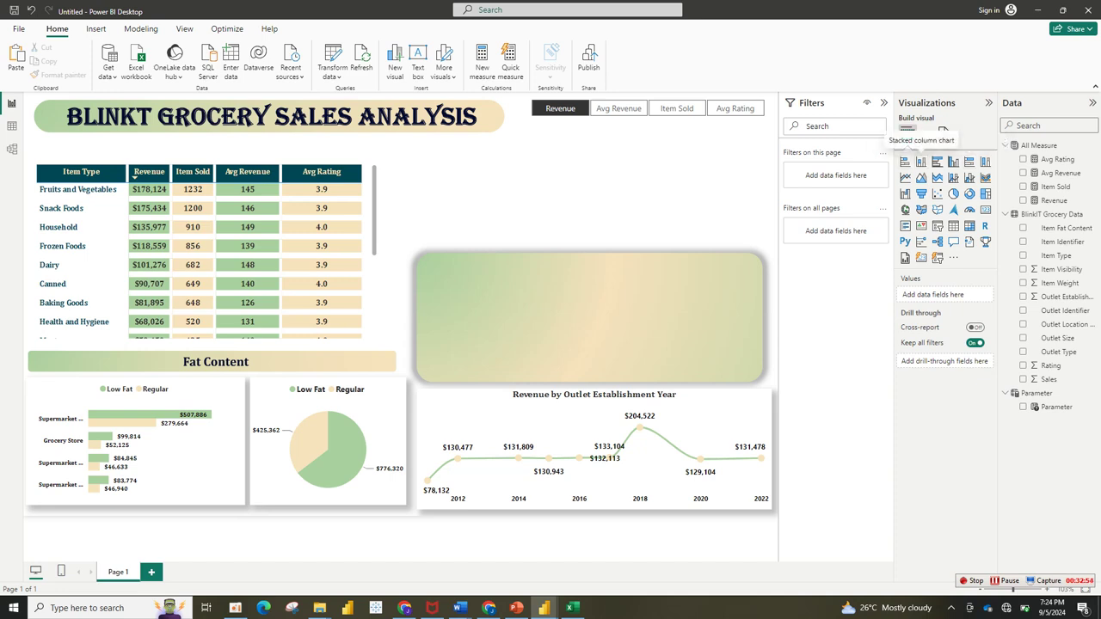
pyautogui.click(953, 161)
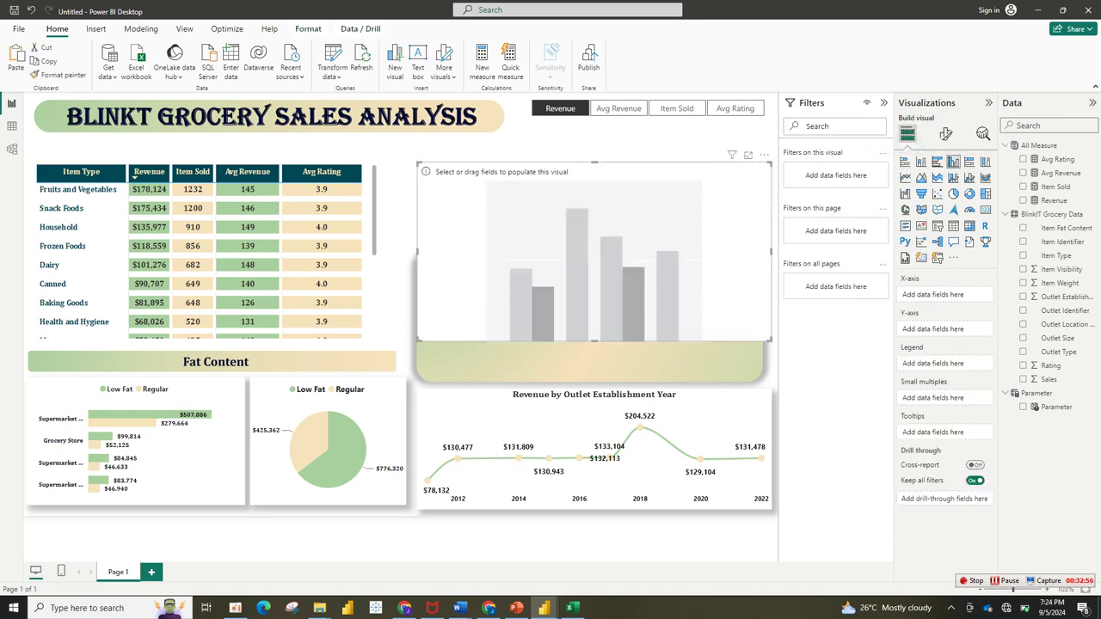
pyautogui.moveTo(772, 340); pyautogui.dragTo(612, 245)
pyautogui.moveTo(516, 206); pyautogui.dragTo(506, 184)
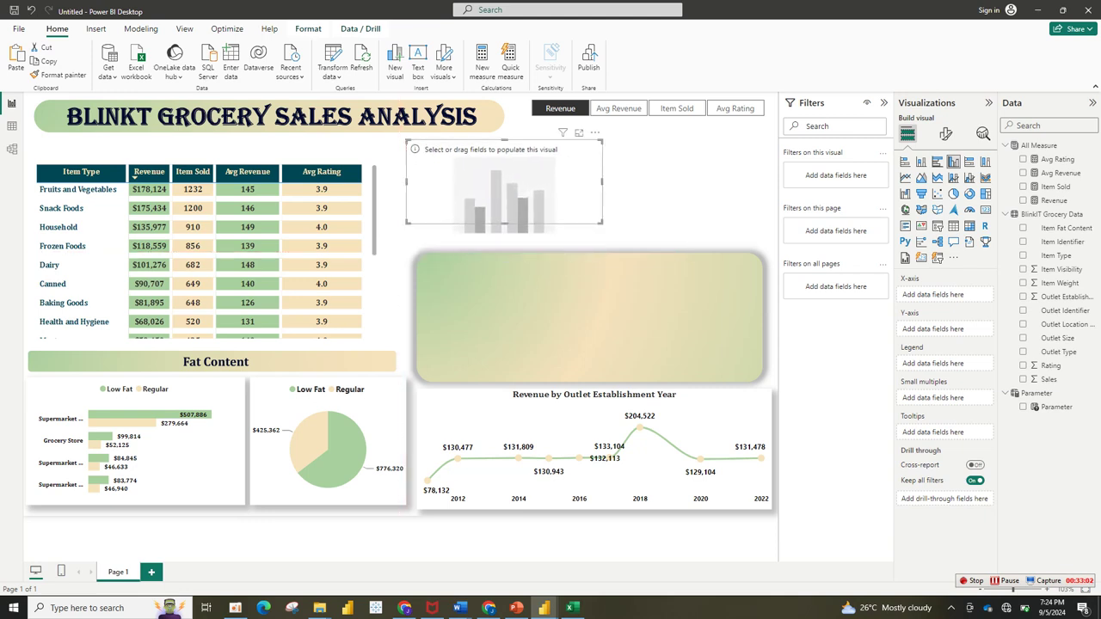
pyautogui.moveTo(505, 223); pyautogui.dragTo(504, 239)
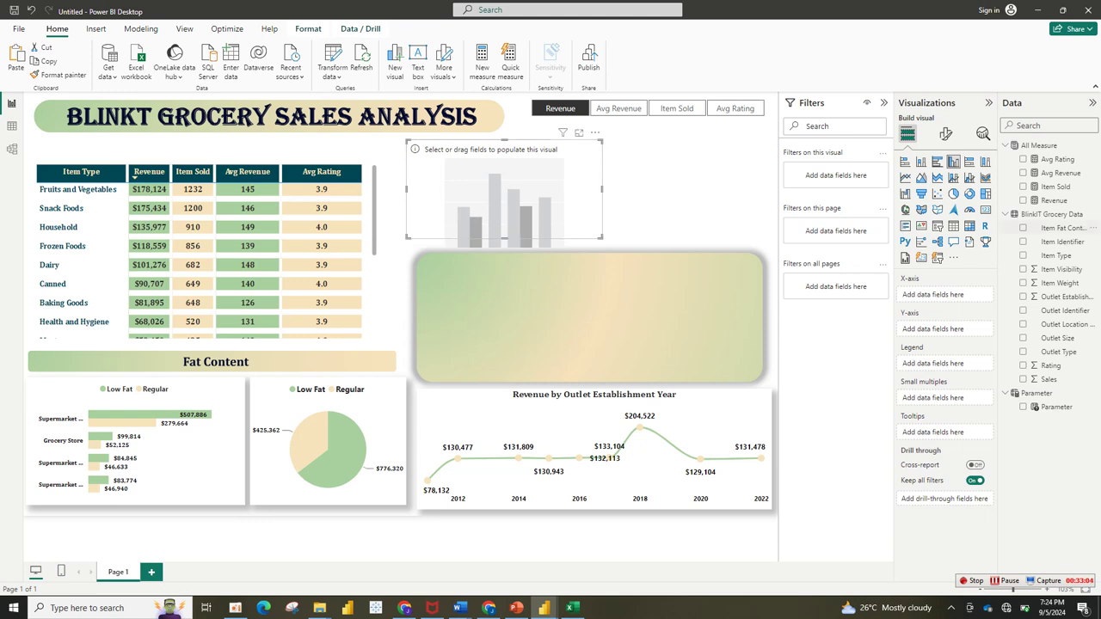
# Put Outlet Size on the new chart's X-axis and Parameter on its Y-axis, and make the chart slightly wider and shorter.
pyautogui.moveTo(1058, 338); pyautogui.dragTo(959, 295)
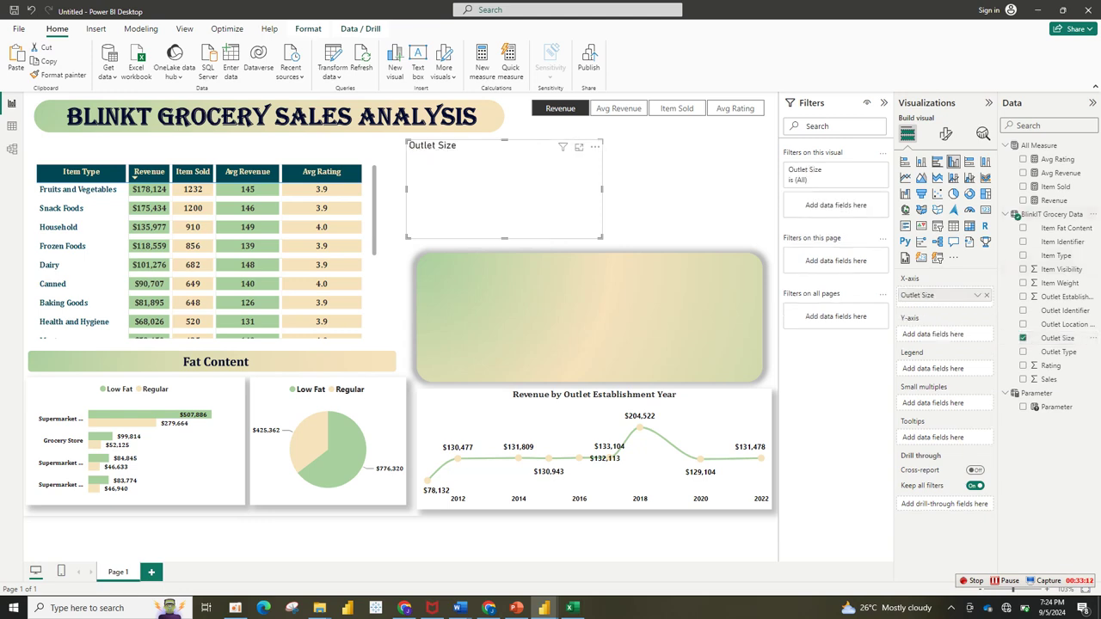
pyautogui.moveTo(1054, 200); pyautogui.dragTo(946, 333)
pyautogui.moveTo(1056, 406); pyautogui.dragTo(944, 336)
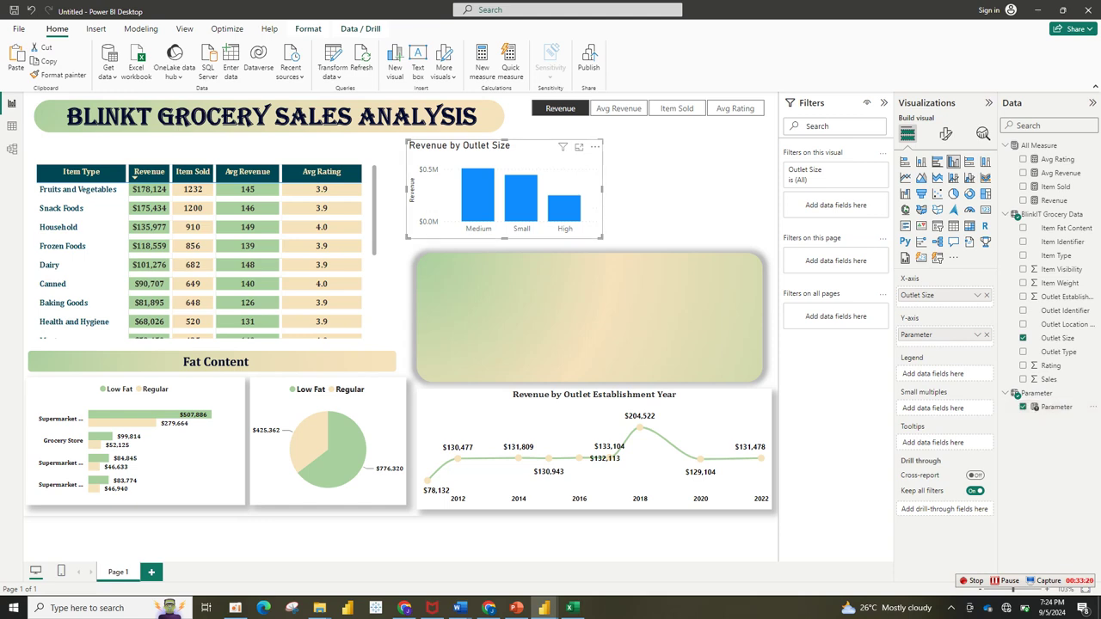
pyautogui.moveTo(601, 237); pyautogui.dragTo(616, 230)
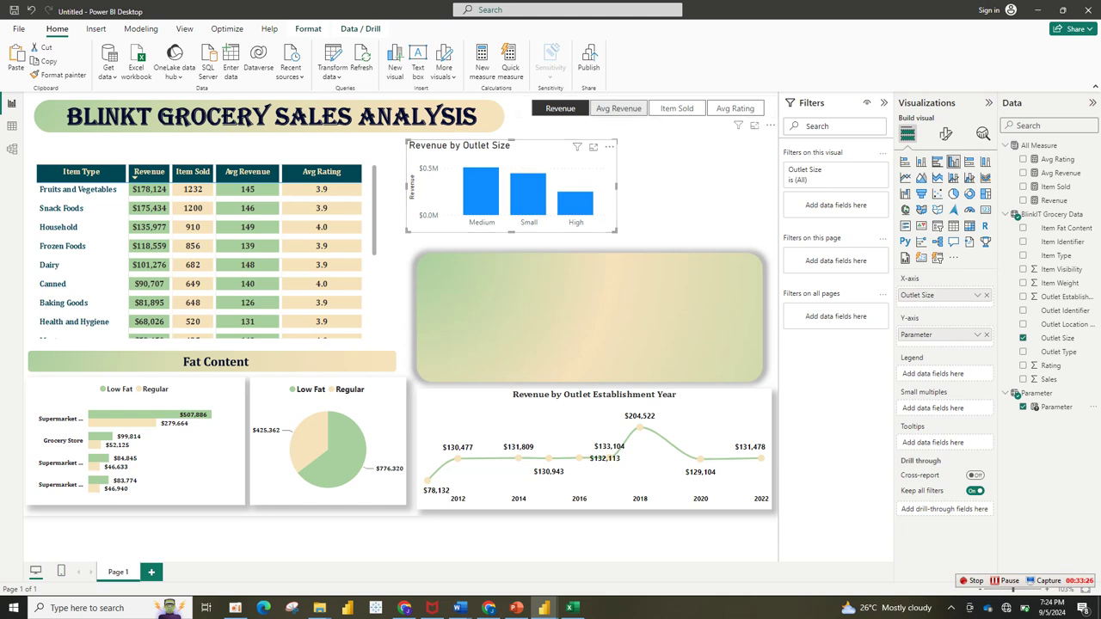
# Switch the metric slicer through Avg Revenue and Item Sold and back to Revenue to check the Outlet Size chart's response.
pyautogui.click(619, 109)
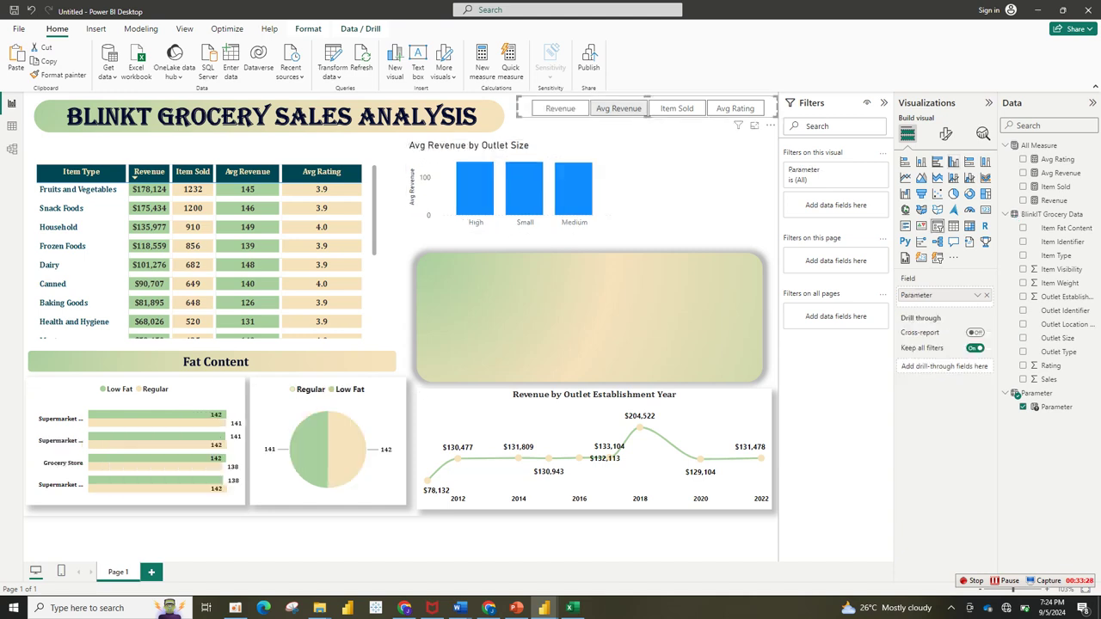
pyautogui.click(677, 108)
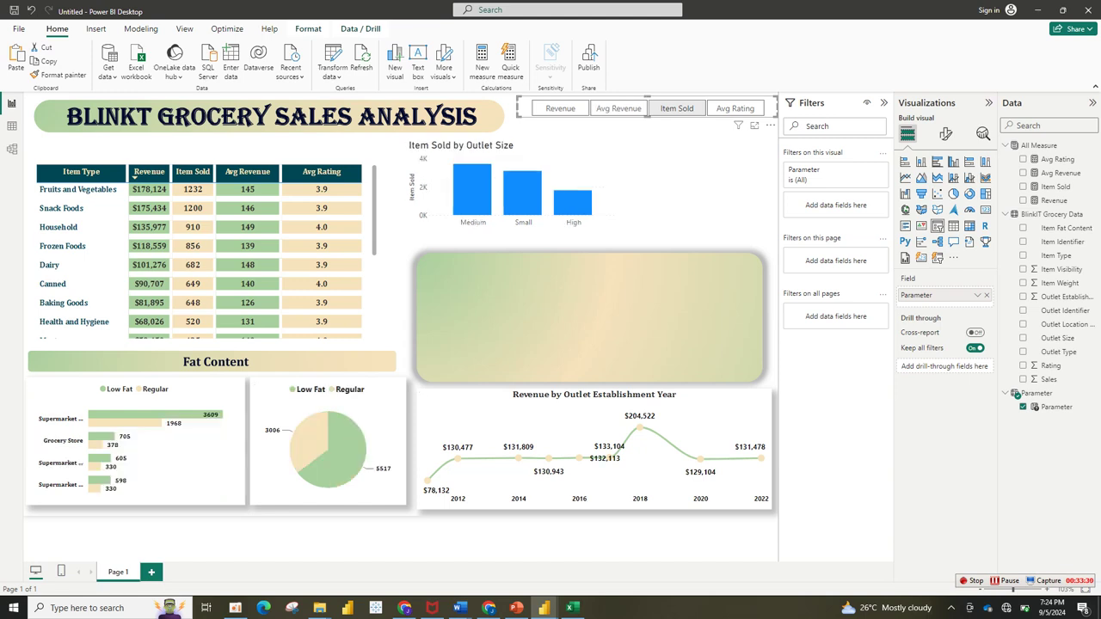
pyautogui.click(619, 108)
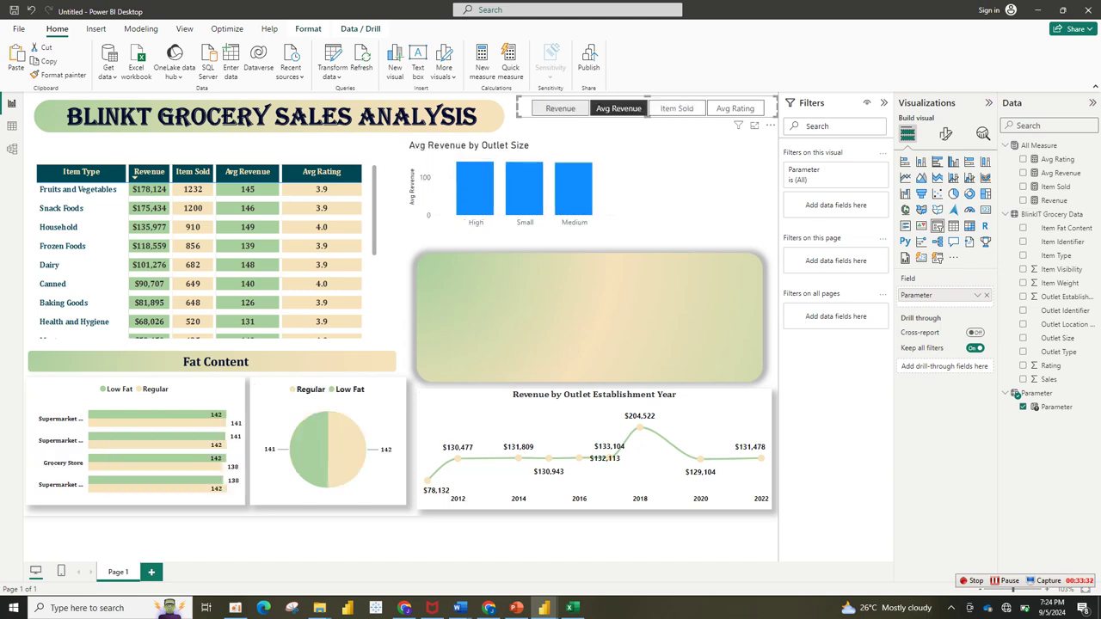
pyautogui.click(560, 108)
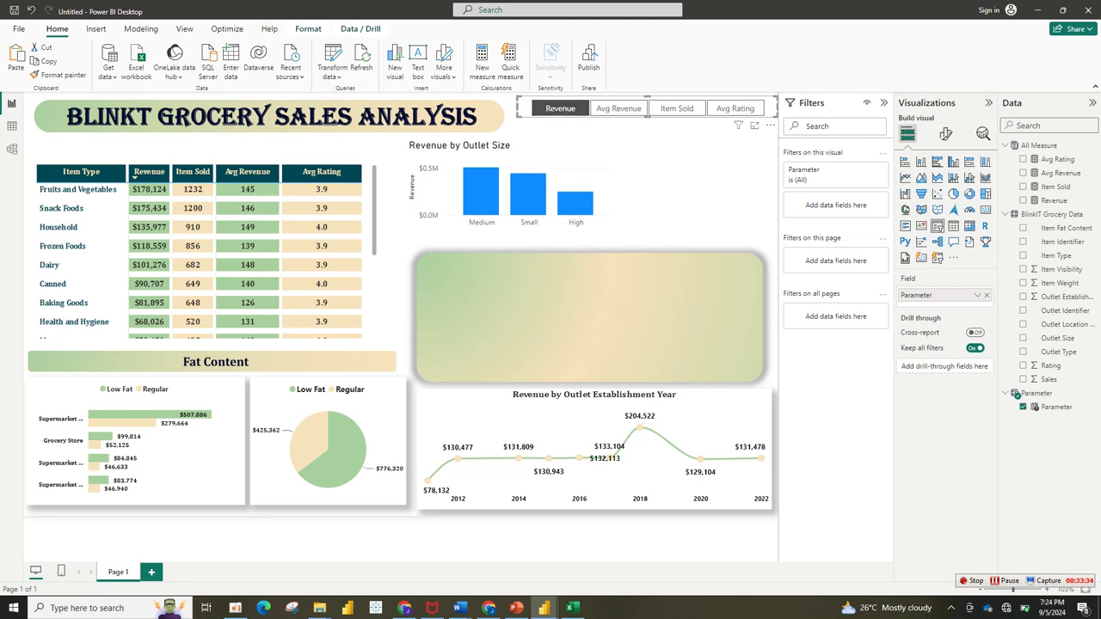
# Change the Outlet Size chart's column color to the recent light green used in the Fat Content charts.
pyautogui.click(516, 155)
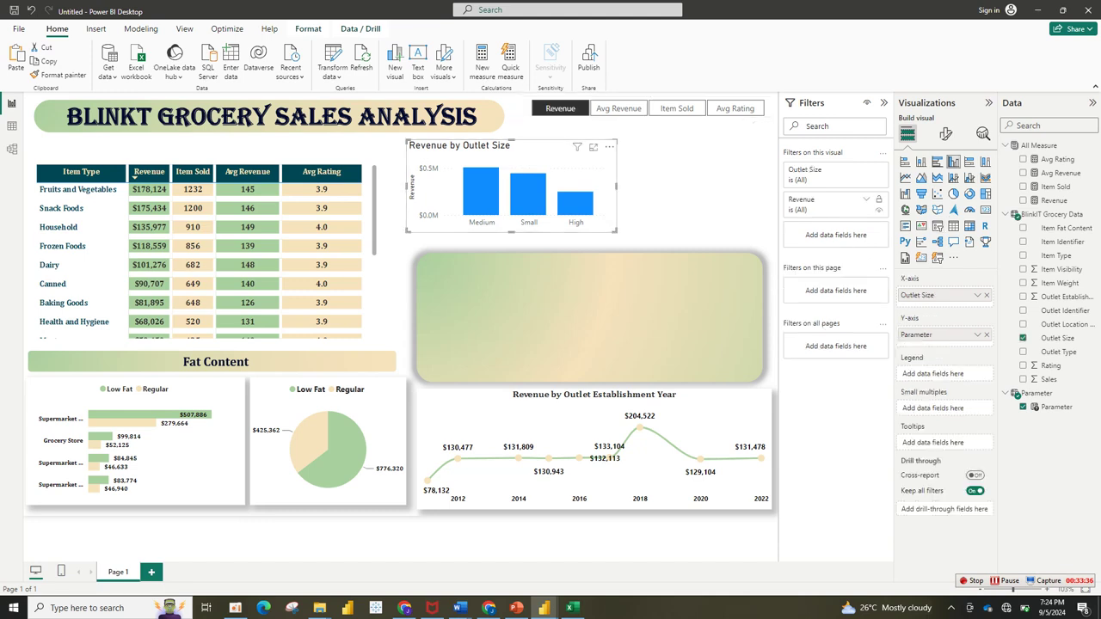
pyautogui.moveTo(499, 185)
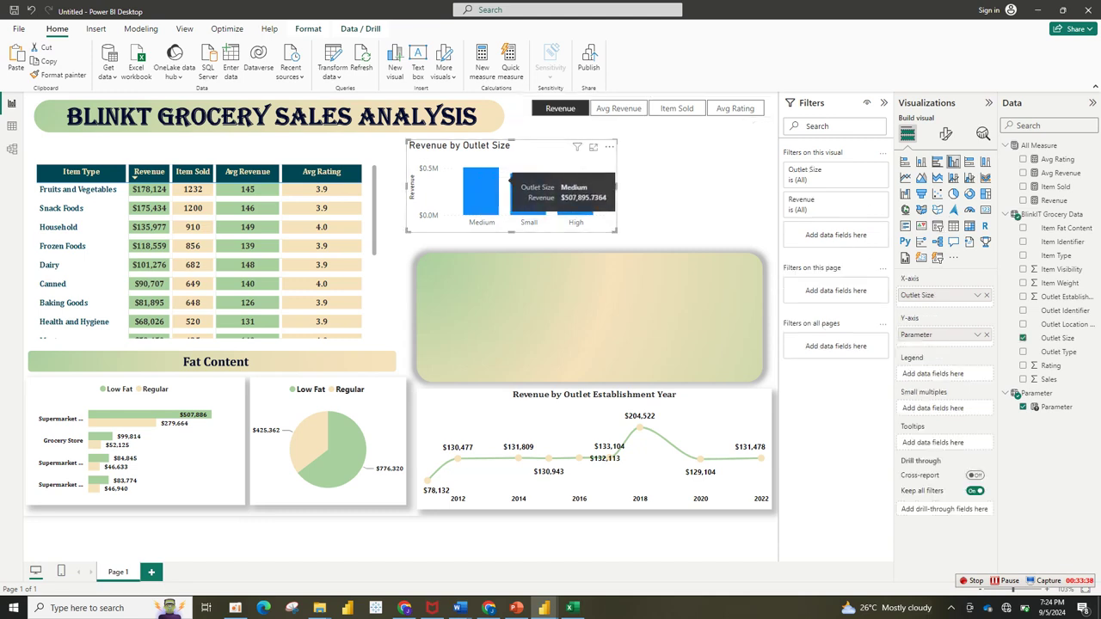
pyautogui.click(945, 134)
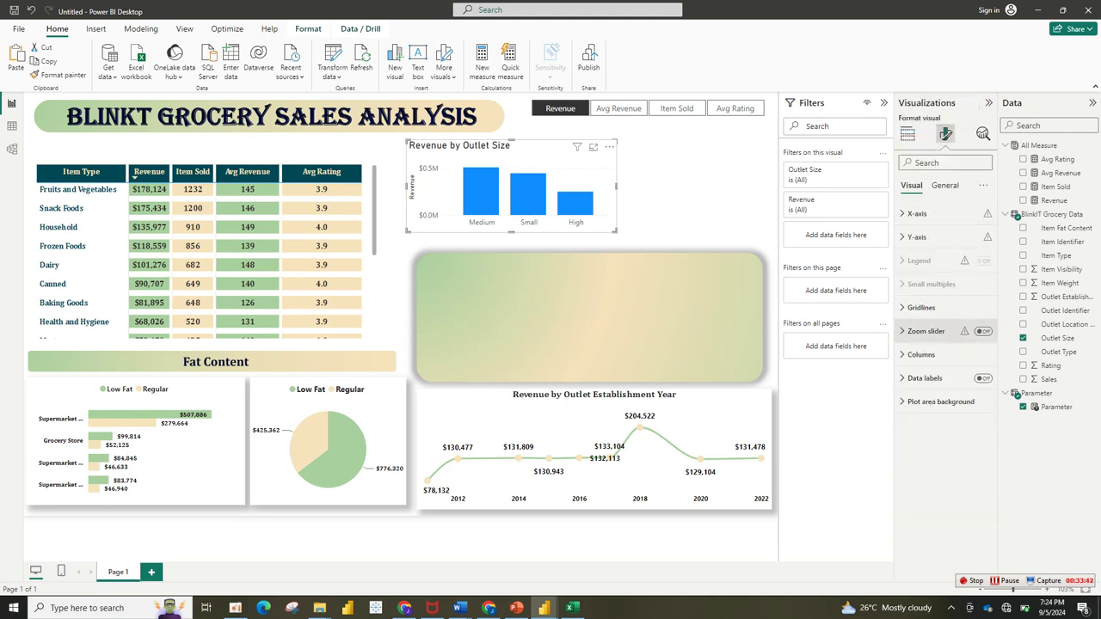
pyautogui.click(925, 307)
pyautogui.click(924, 307)
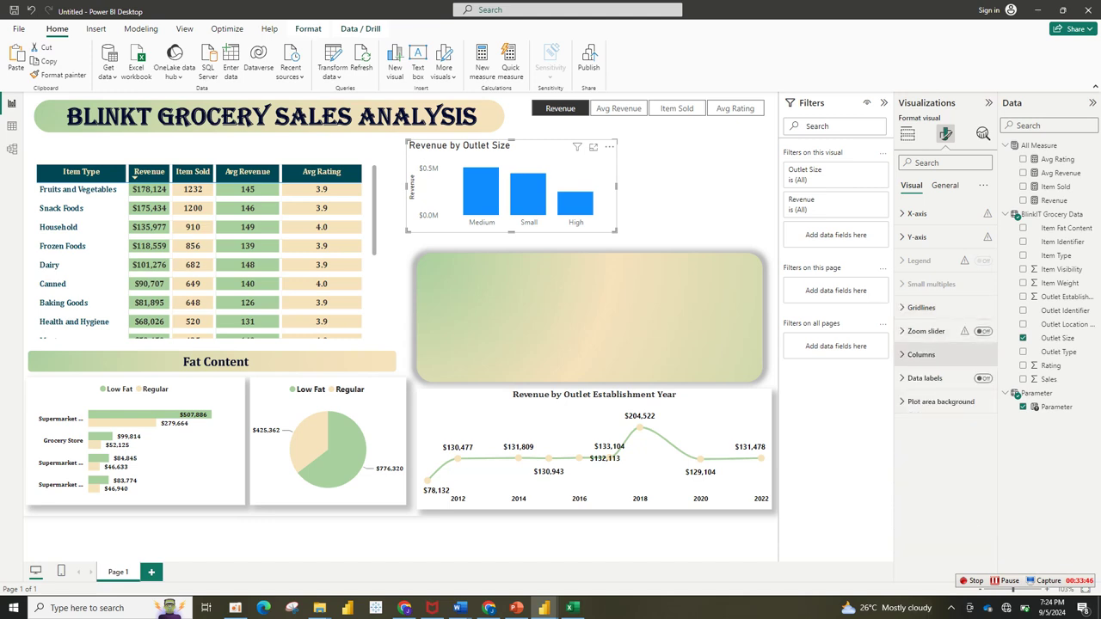
pyautogui.click(921, 355)
pyautogui.click(919, 411)
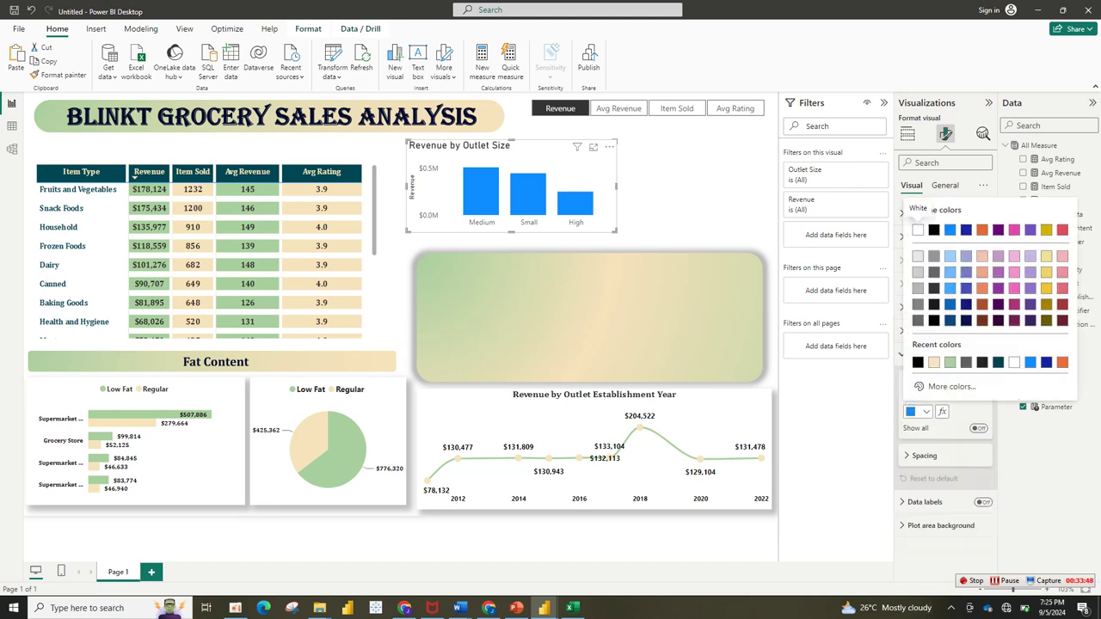
pyautogui.click(910, 228)
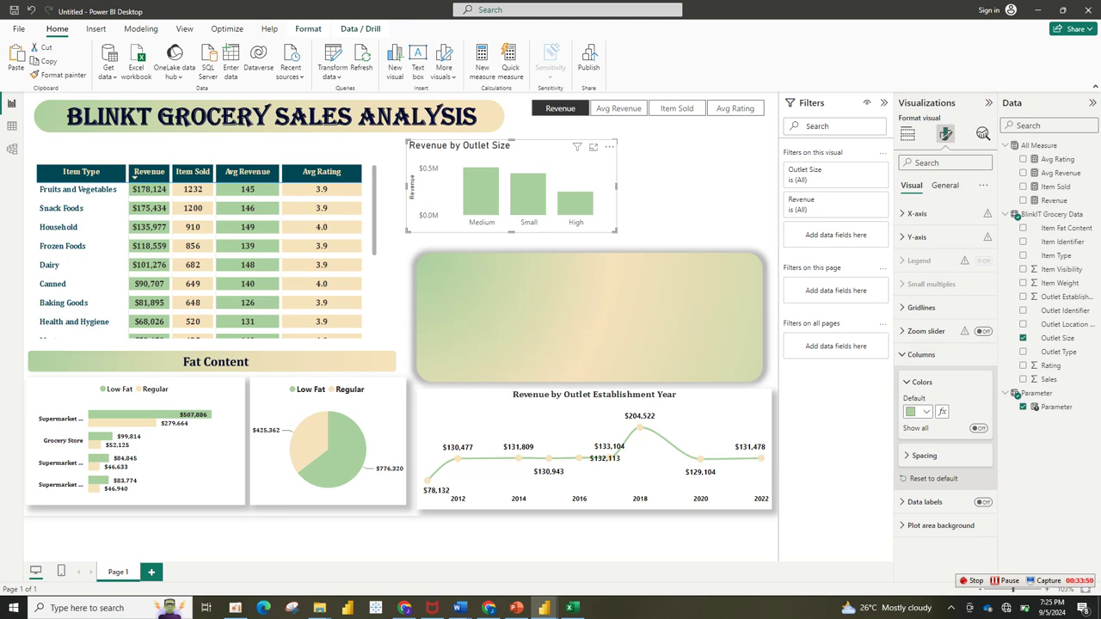
pyautogui.click(917, 213)
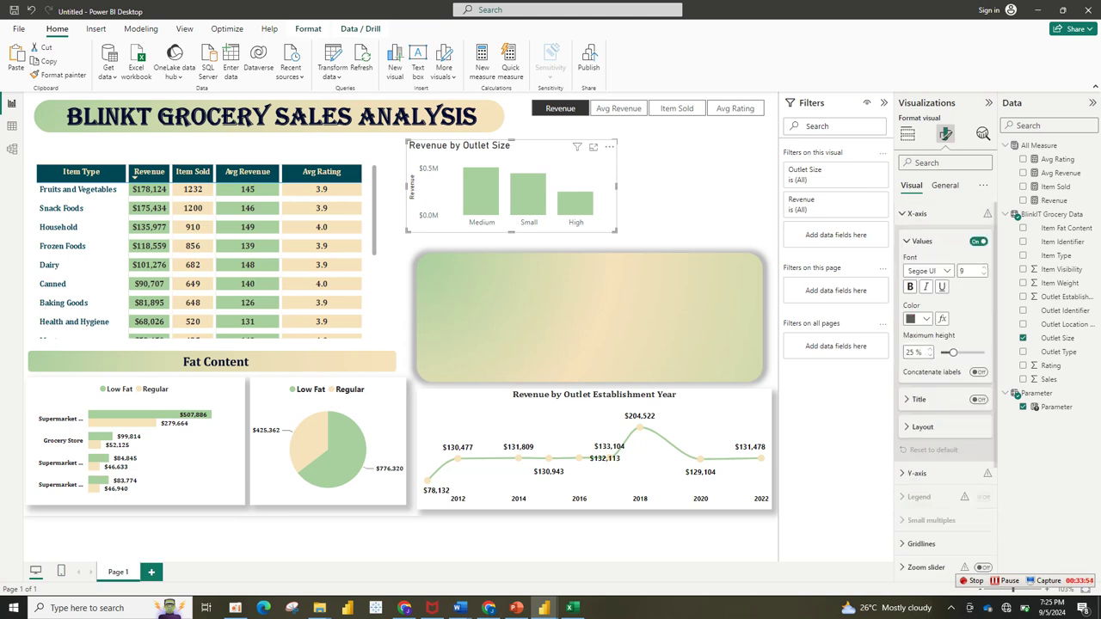
pyautogui.click(979, 241)
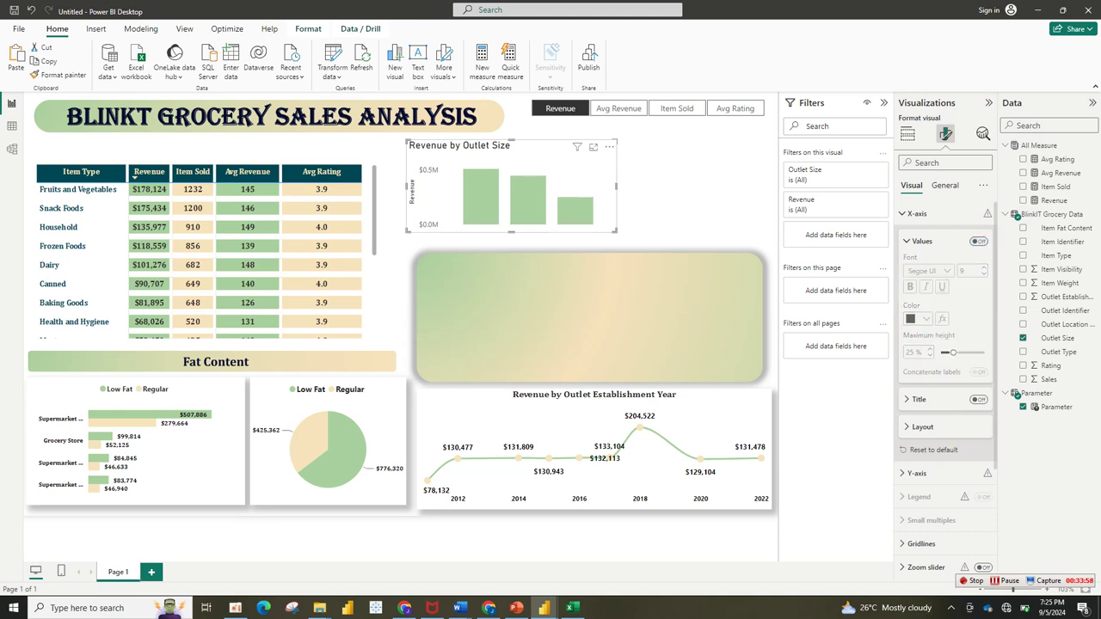
pyautogui.click(979, 241)
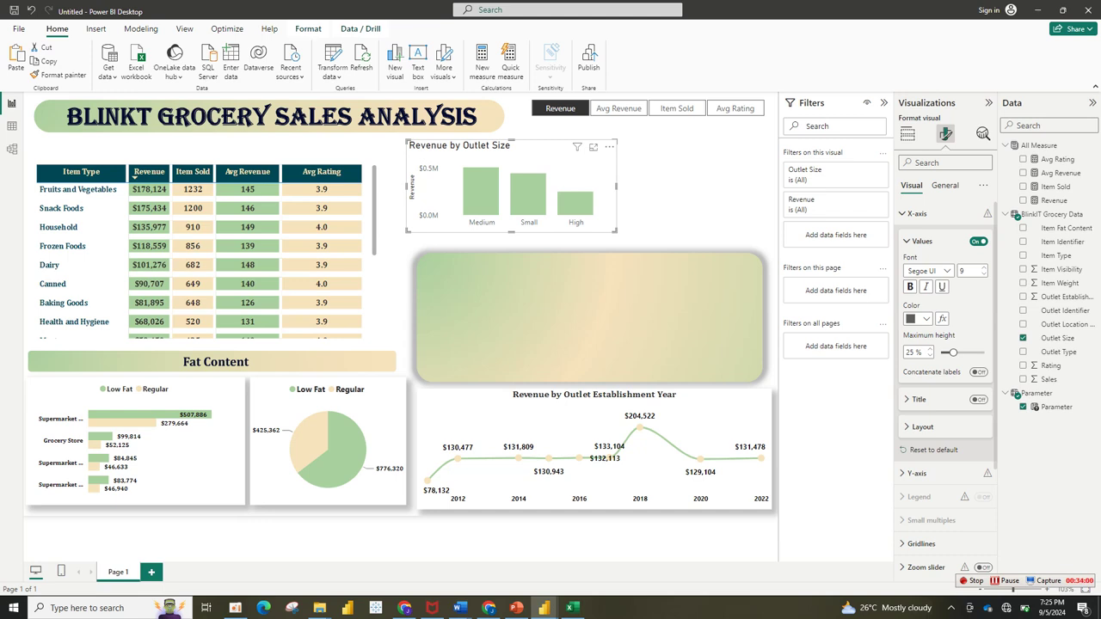
pyautogui.click(917, 214)
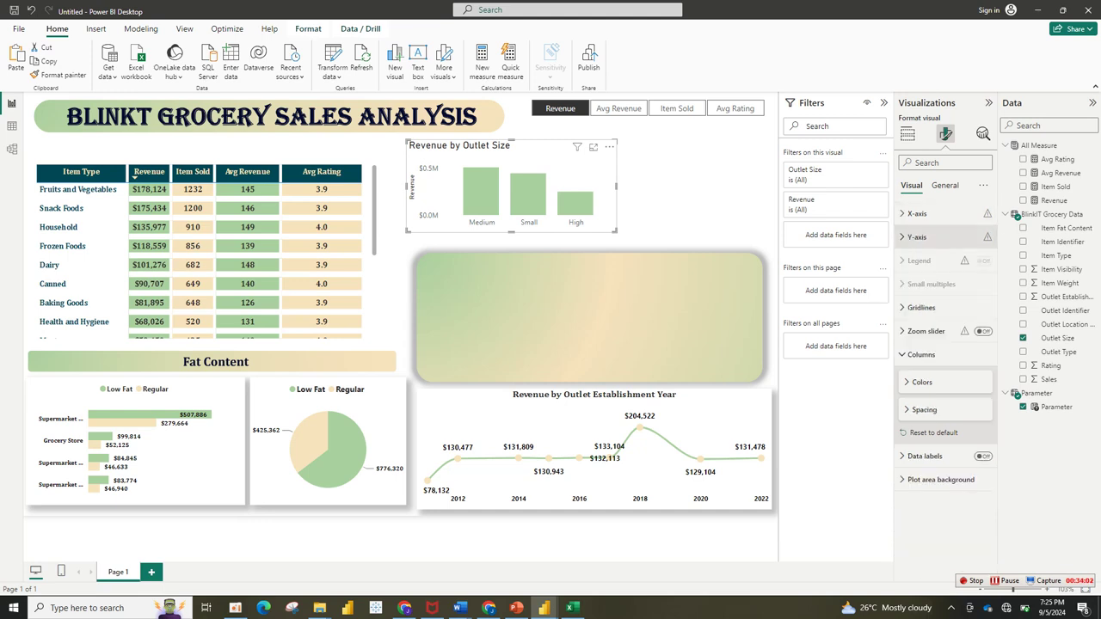
# Turn off the Y-axis values and Y-axis title on the Outlet Size chart.
pyautogui.click(917, 237)
pyautogui.click(978, 383)
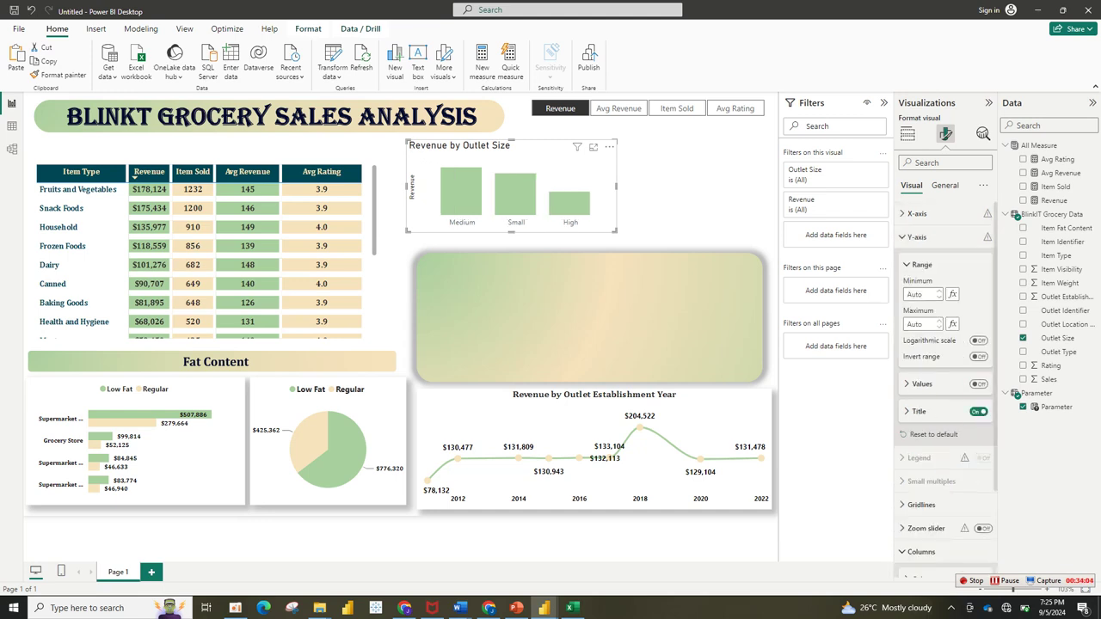
pyautogui.click(979, 411)
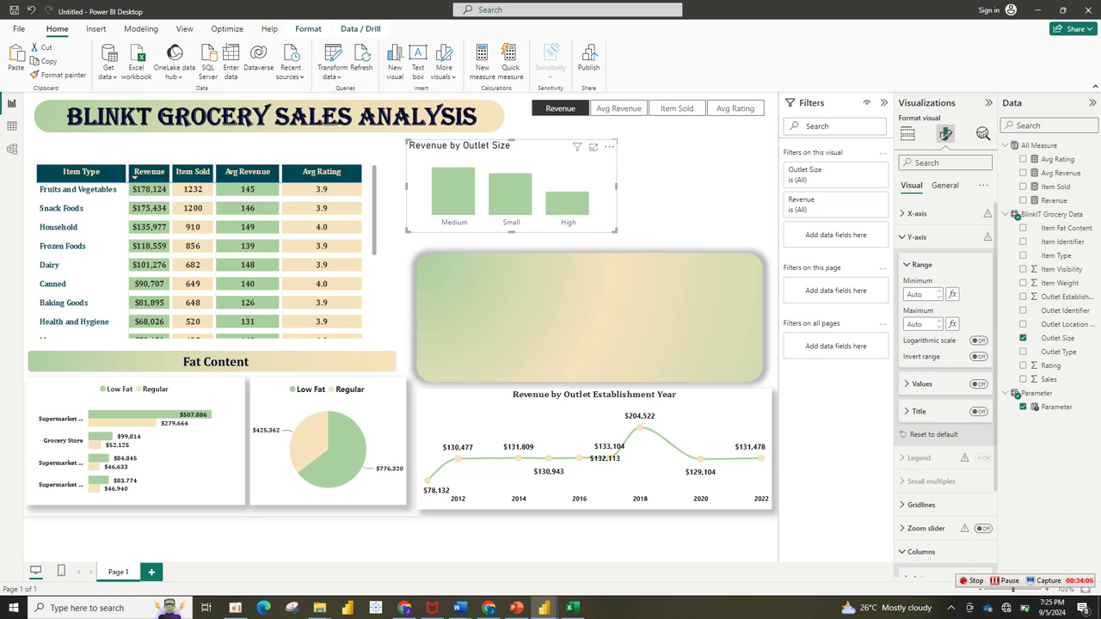
pyautogui.click(922, 264)
# Make the Outlet Size chart's X-axis value labels bold and black.
pyautogui.click(917, 213)
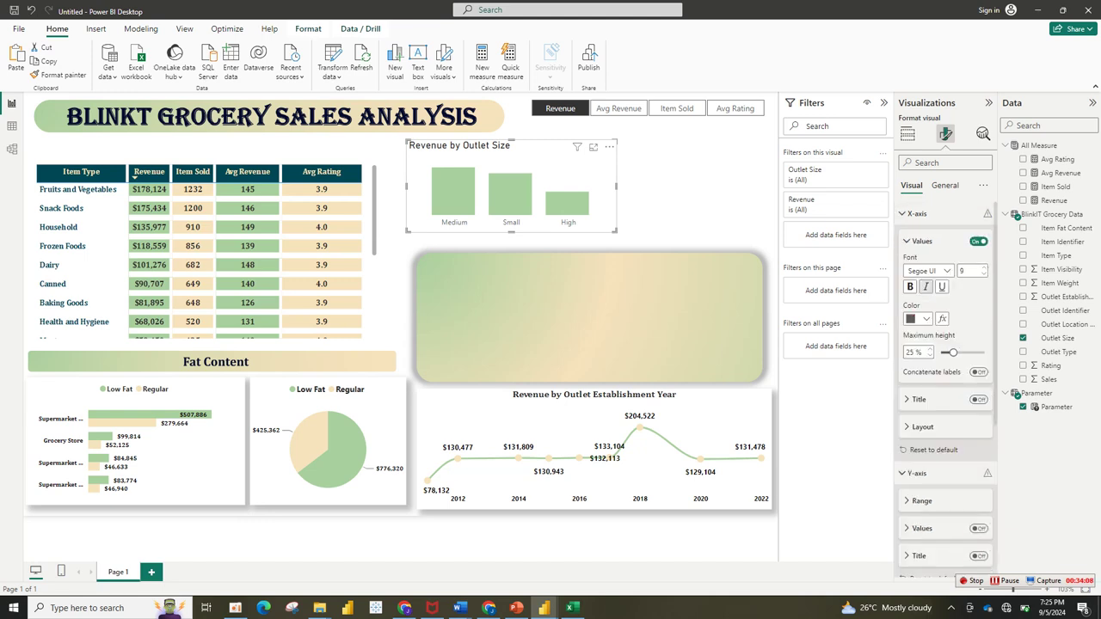
pyautogui.click(910, 287)
pyautogui.click(918, 318)
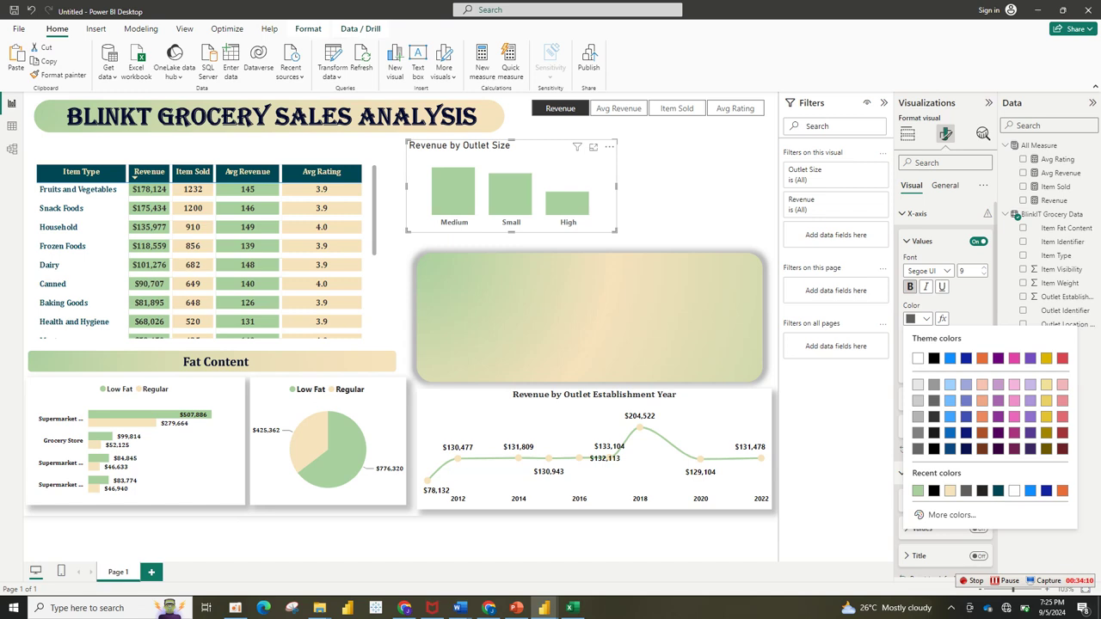
pyautogui.click(933, 357)
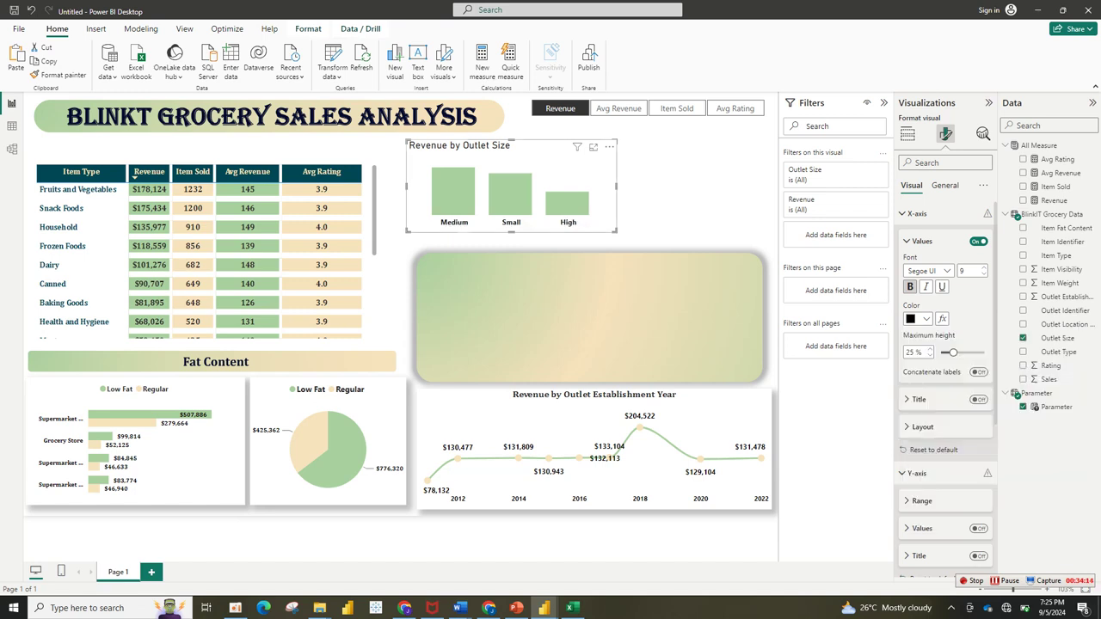
# Make the Outlet Size chart slightly narrower and taller, and turn off its X-axis title.
pyautogui.moveTo(616, 186); pyautogui.dragTo(599, 185)
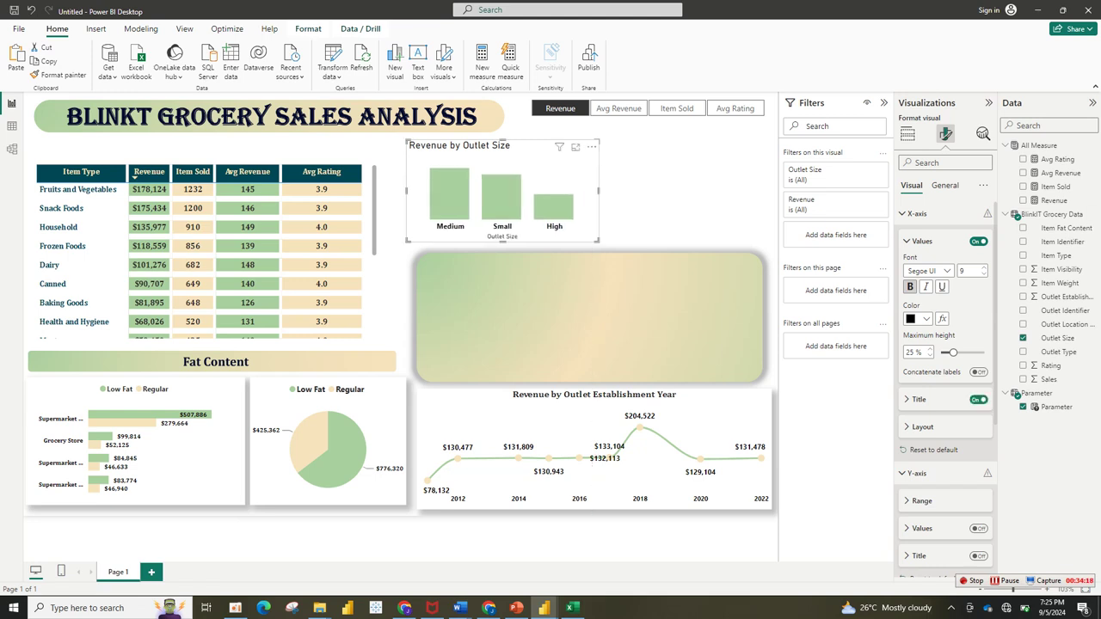
pyautogui.click(919, 400)
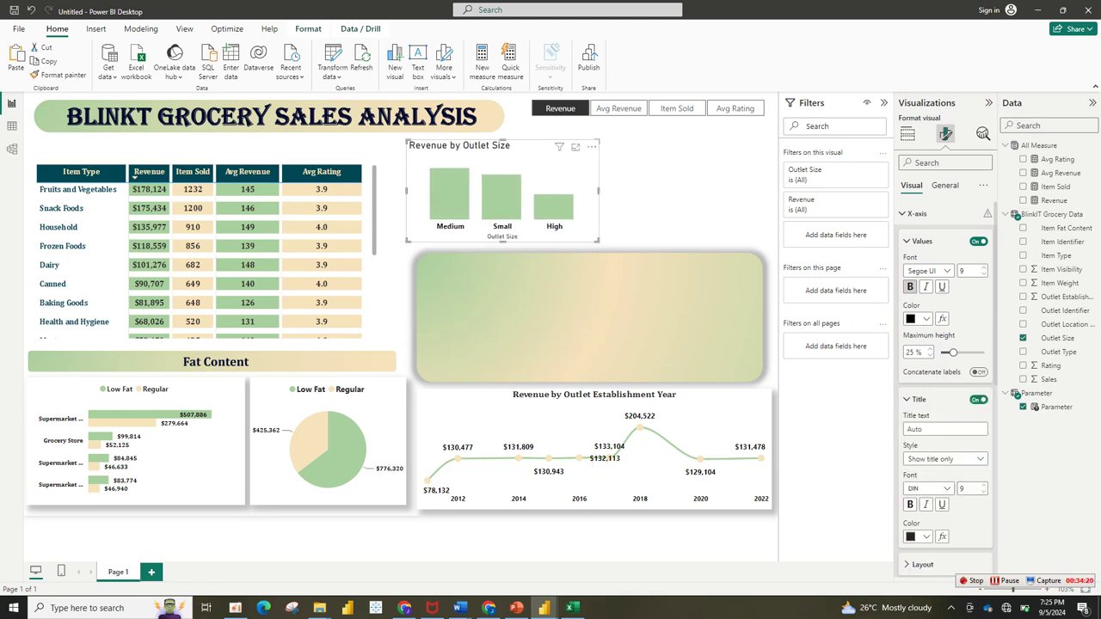
pyautogui.click(978, 399)
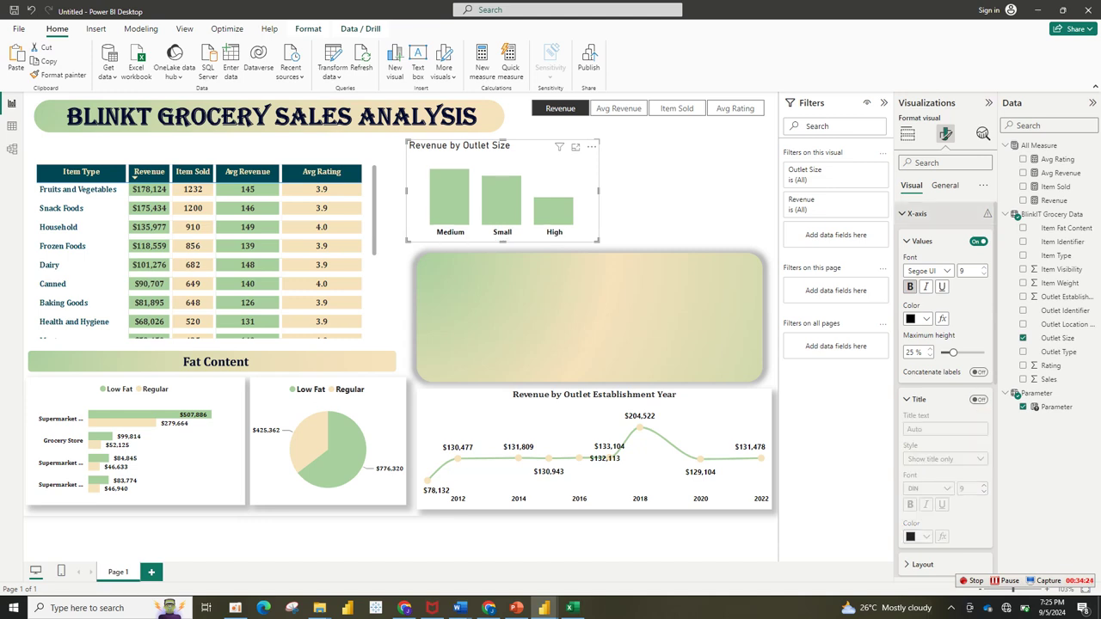
pyautogui.click(921, 214)
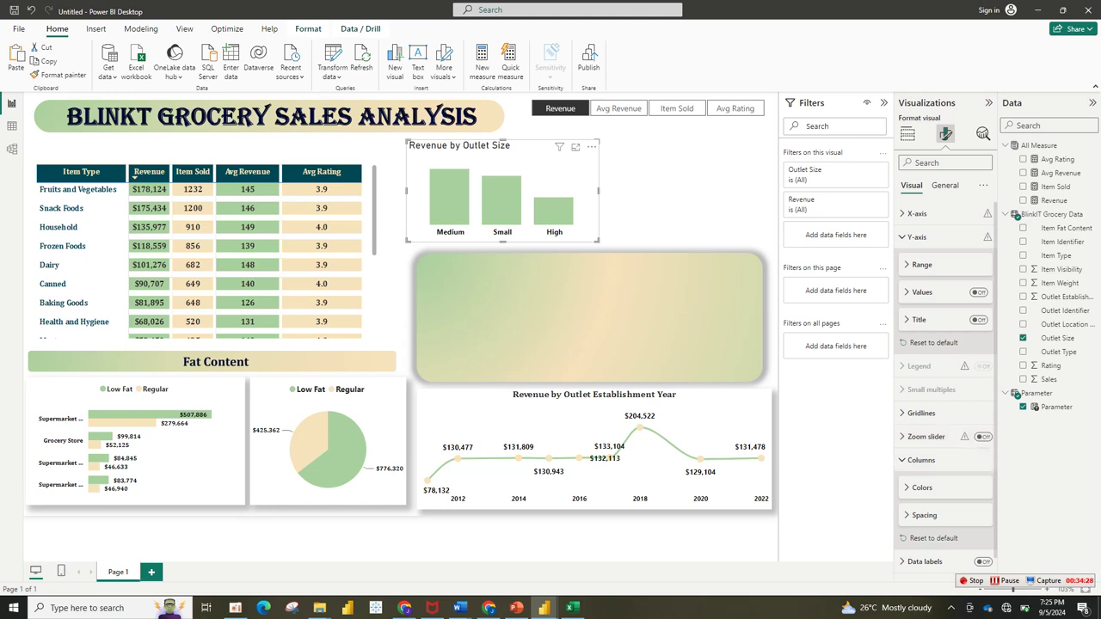
# Turn on data labels for the Outlet Size chart and make their values bold and black.
pyautogui.click(982, 562)
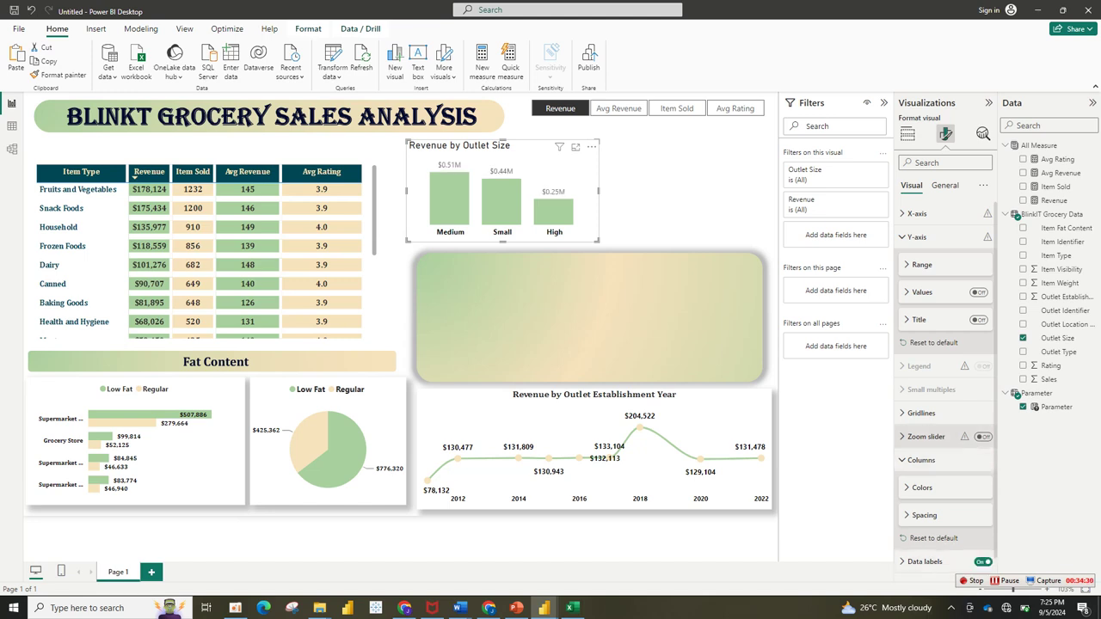
pyautogui.scroll(-1, 946, 387)
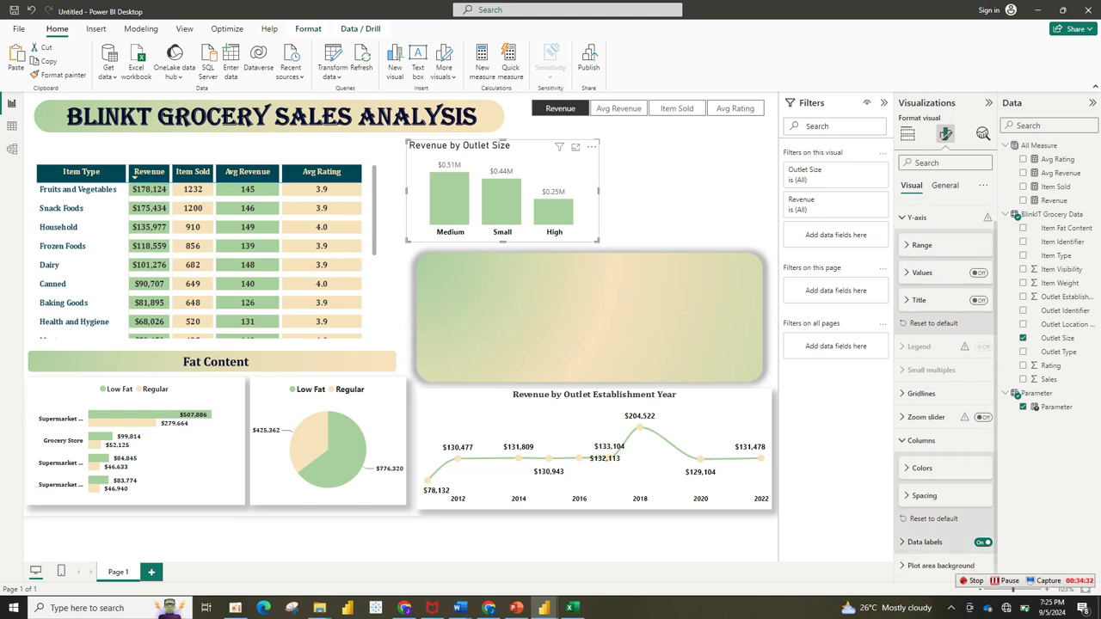
pyautogui.scroll(-5, 946, 387)
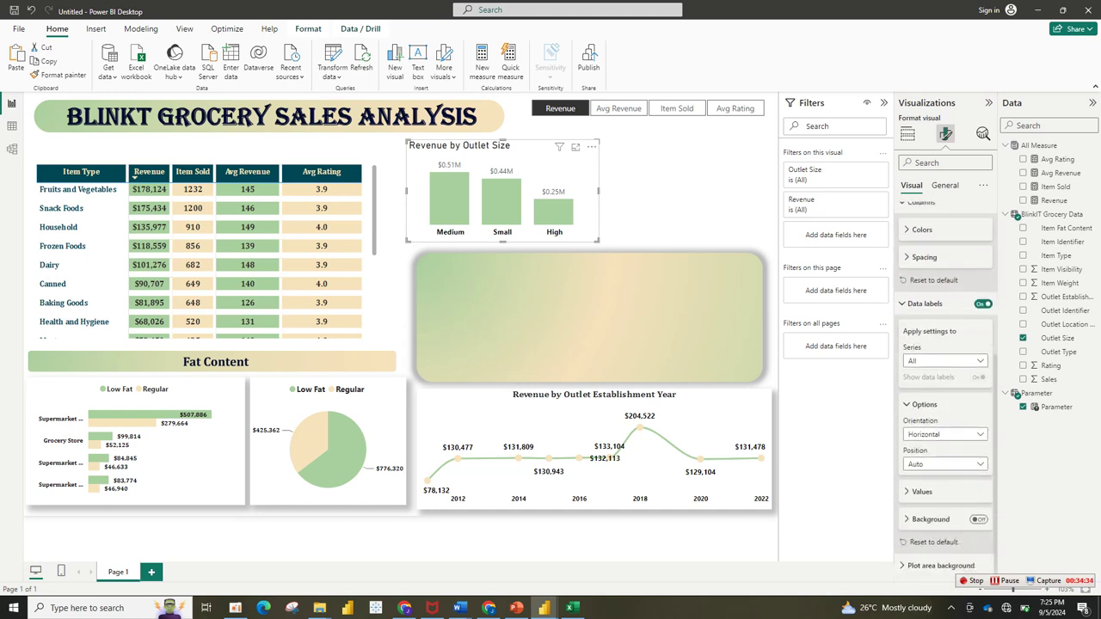
pyautogui.click(922, 491)
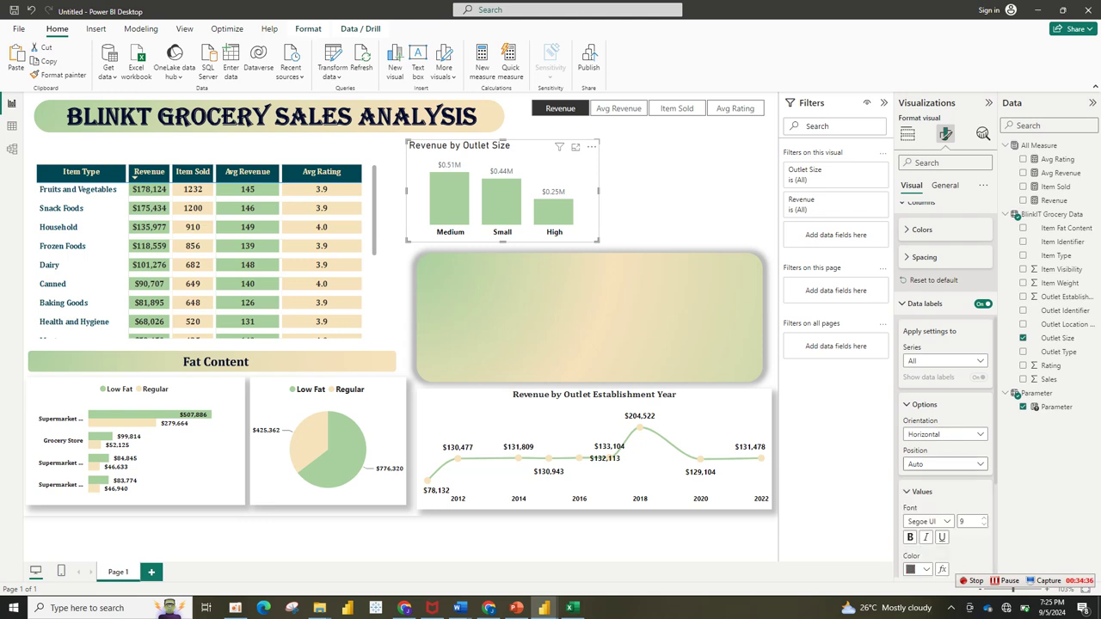
pyautogui.scroll(-4, 946, 387)
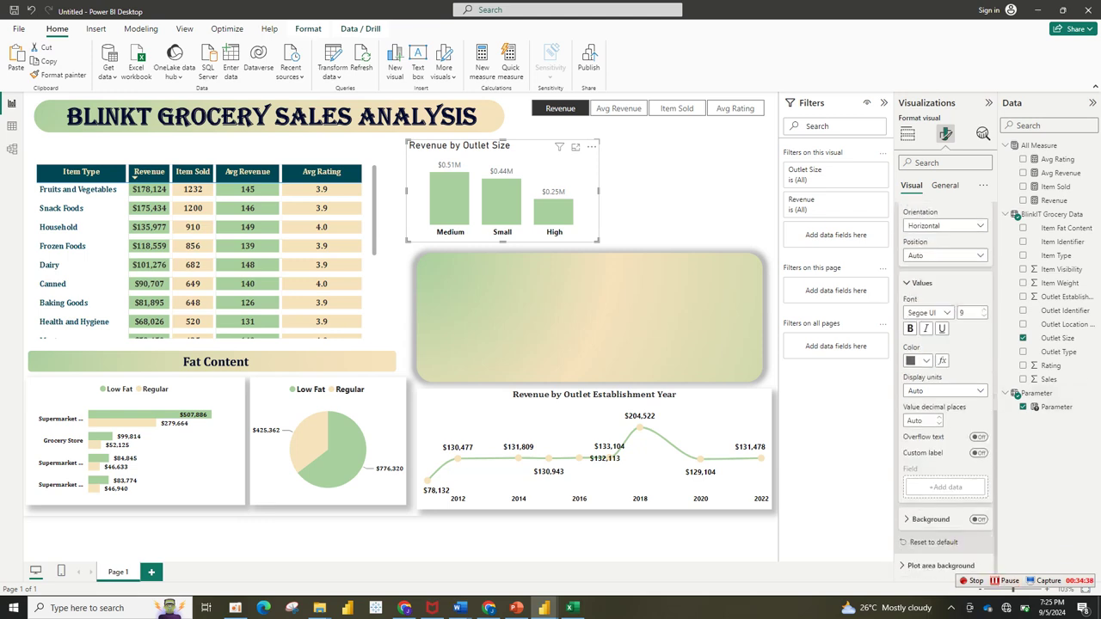
pyautogui.click(917, 361)
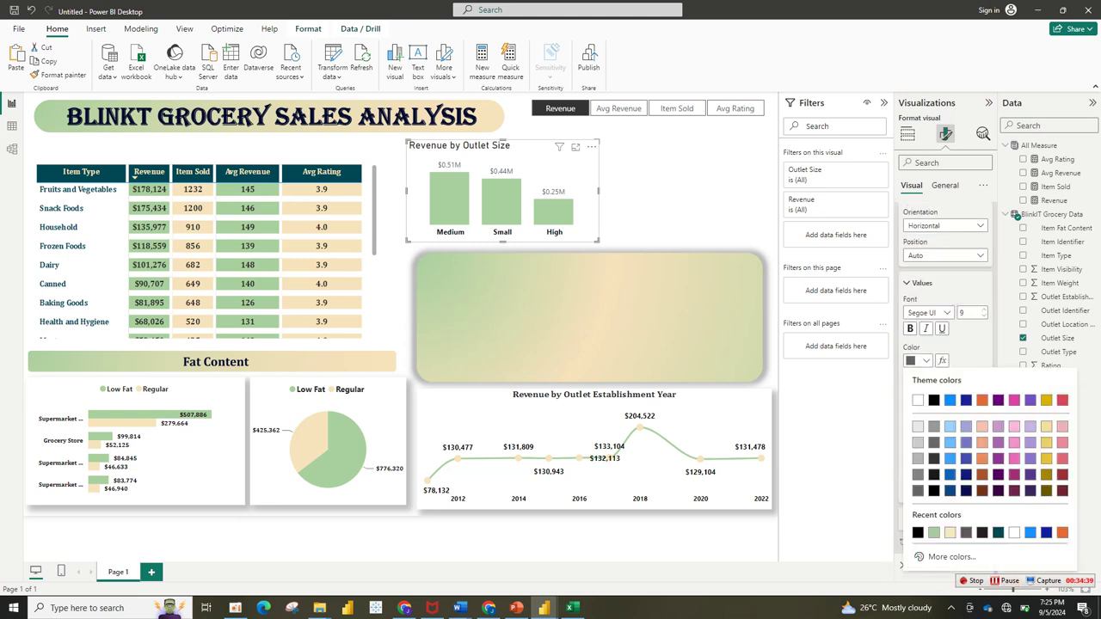
pyautogui.click(933, 400)
# Set the data labels' display units to None with 0 decimal places, and deselect the chart.
pyautogui.click(945, 390)
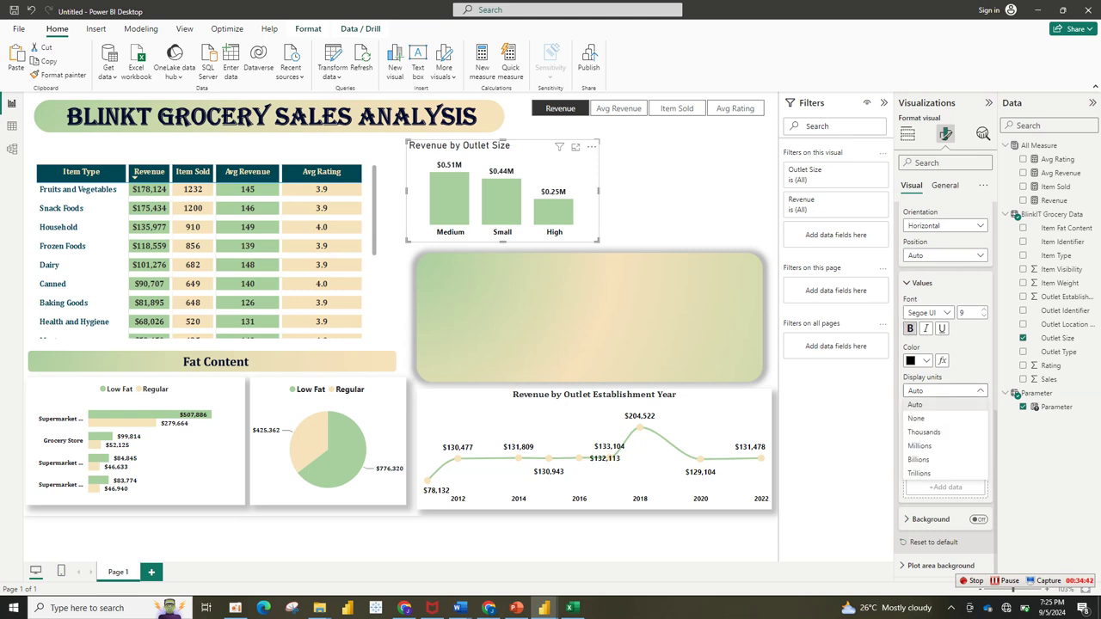
pyautogui.click(917, 418)
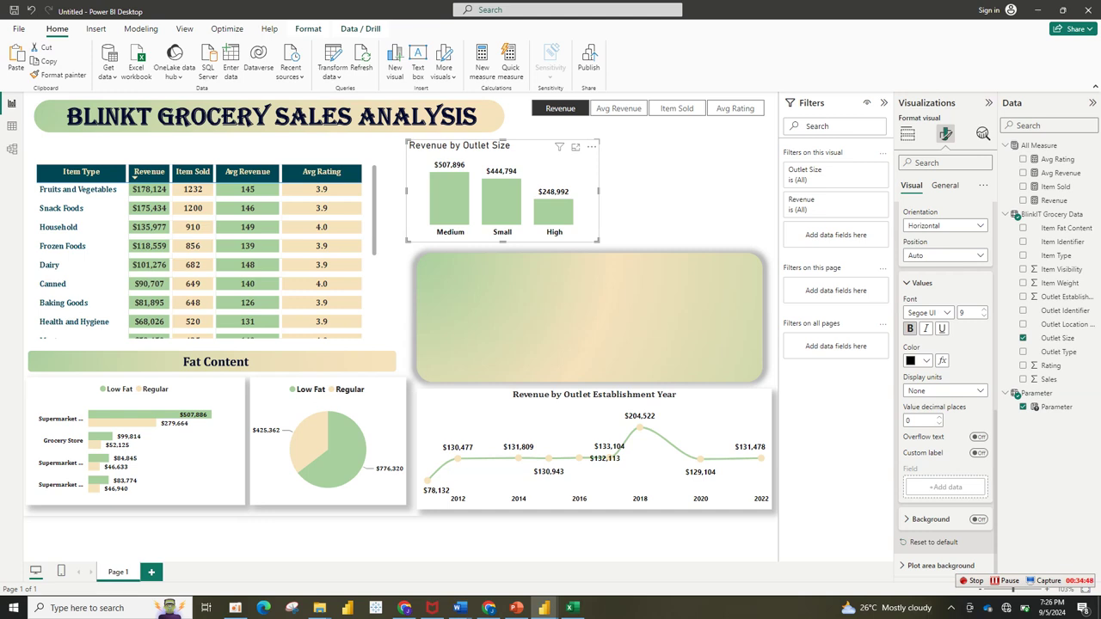
pyautogui.press('Escape')
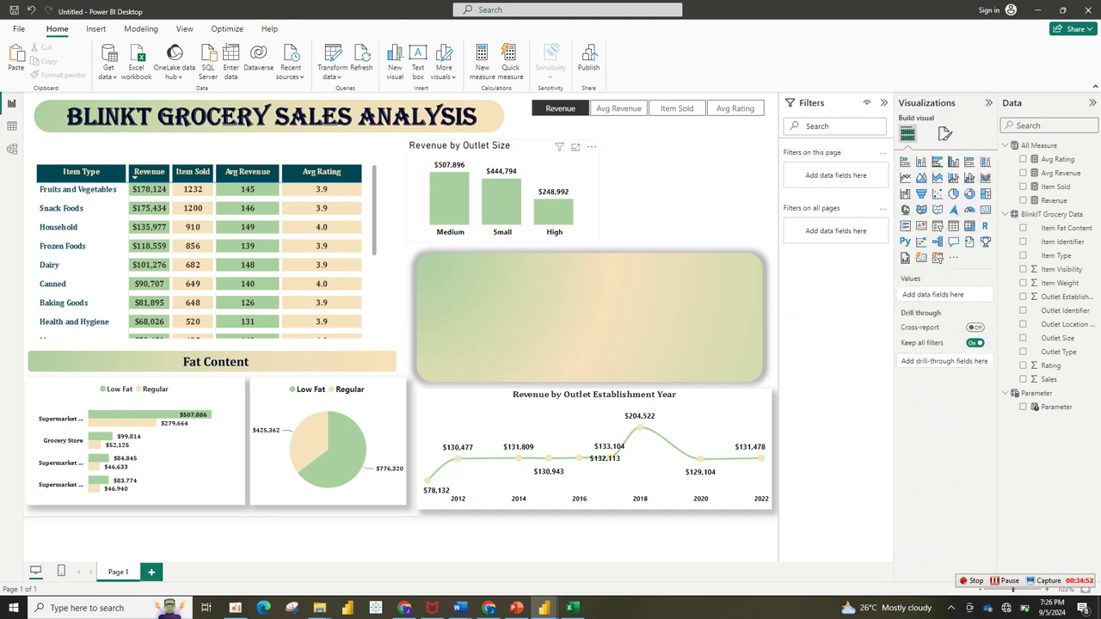
# Center the Outlet Size chart's title and make it bold in the Cambria font.
pyautogui.click(502, 198)
pyautogui.click(945, 134)
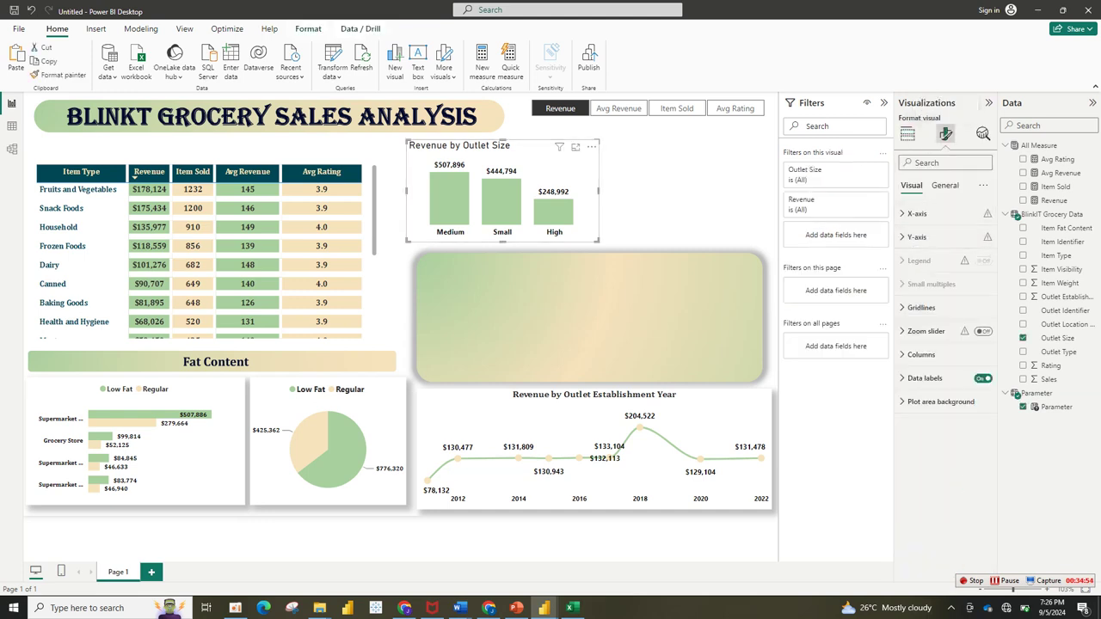
pyautogui.click(944, 185)
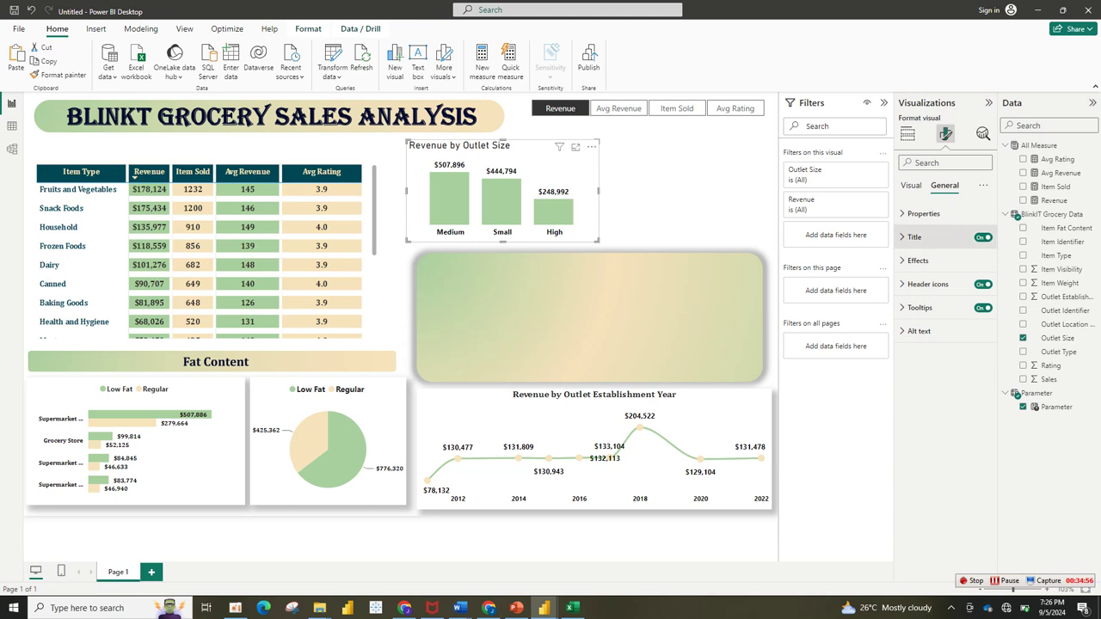
pyautogui.click(914, 237)
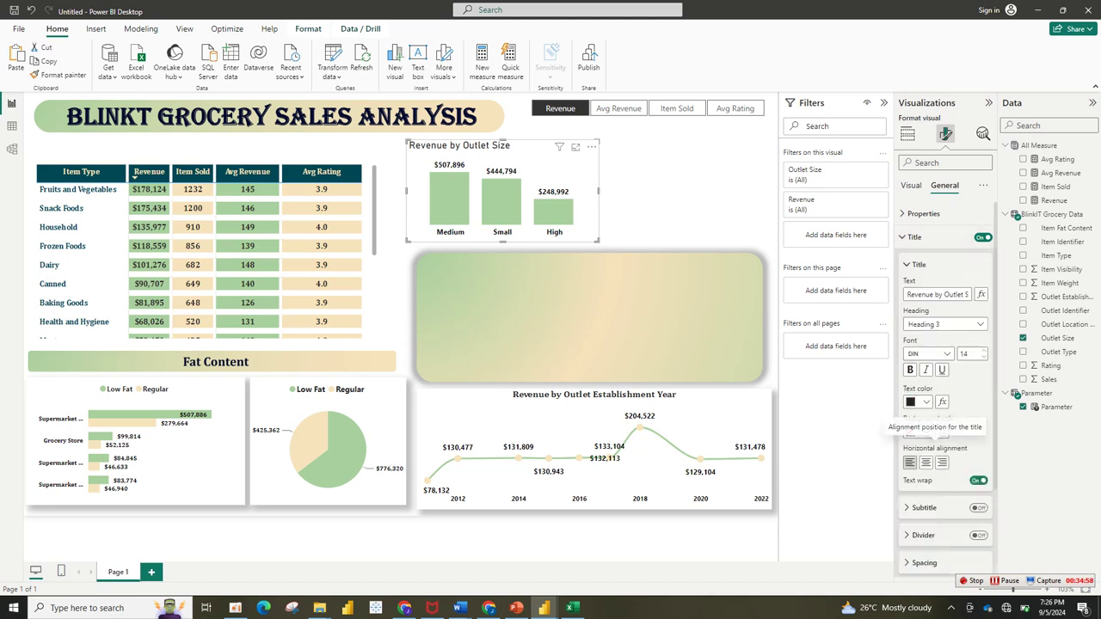
pyautogui.click(926, 462)
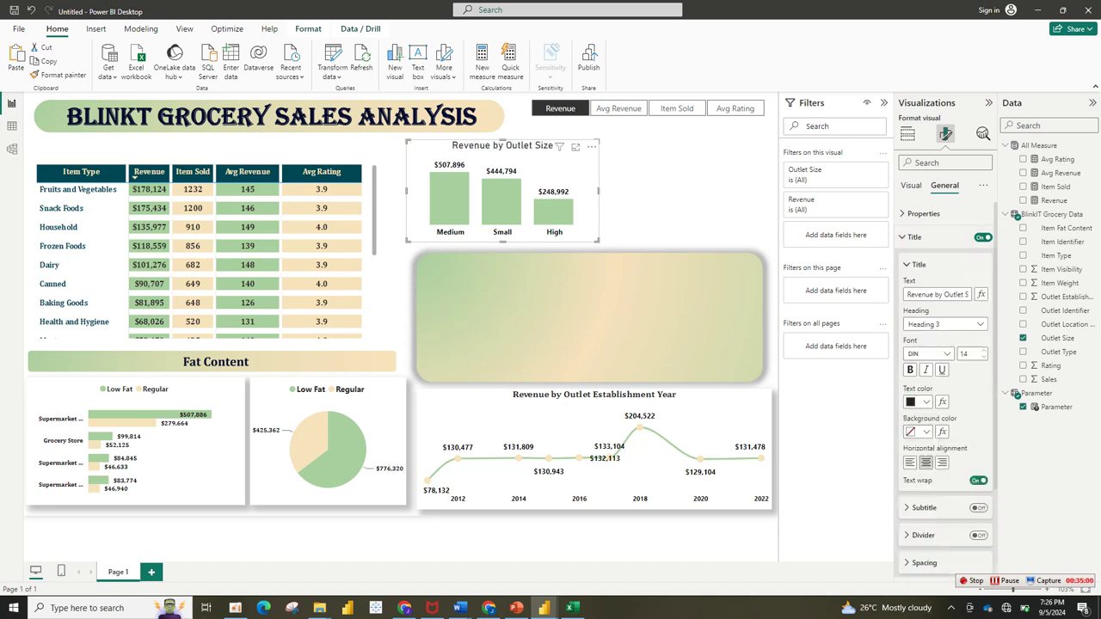
pyautogui.click(929, 353)
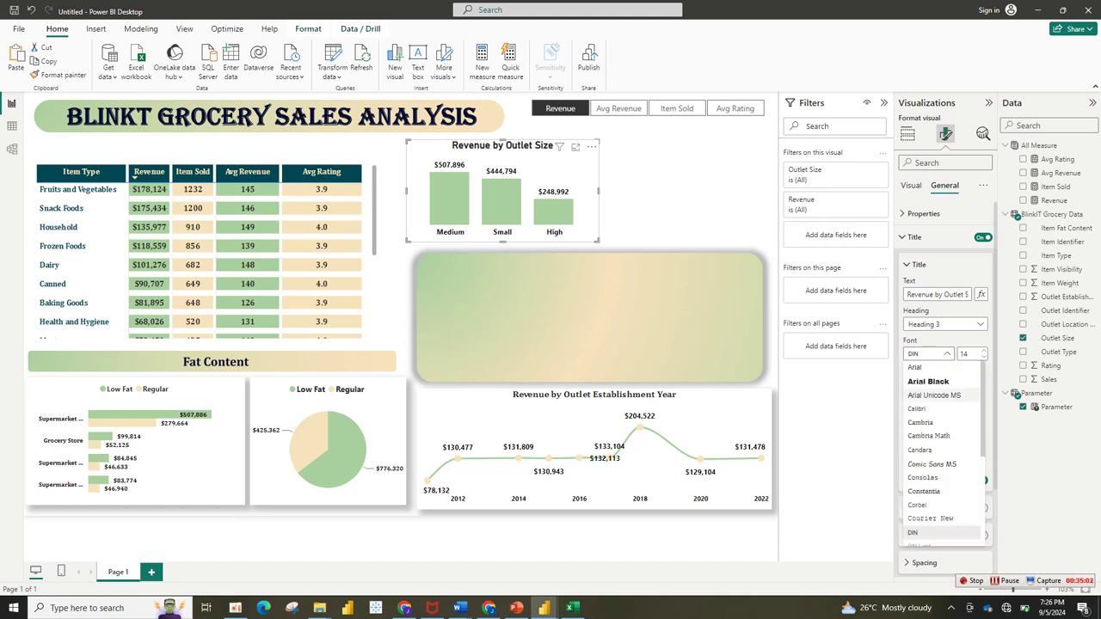
pyautogui.click(928, 422)
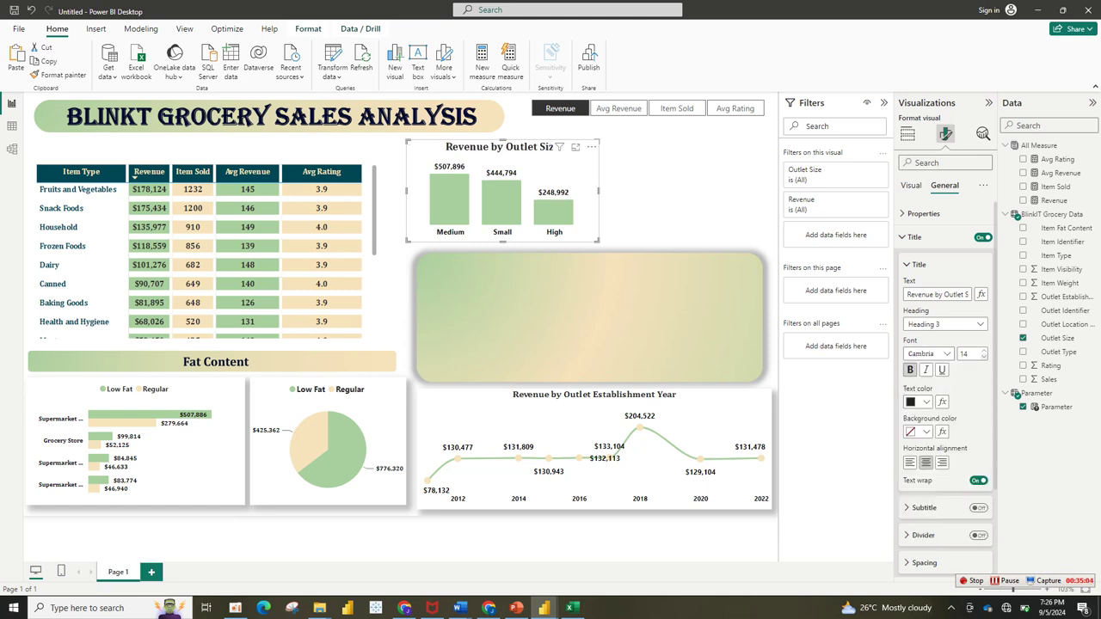
# Set the Outlet Size chart title's font size to 12.
pyautogui.doubleClick(963, 353)
pyautogui.write('13')
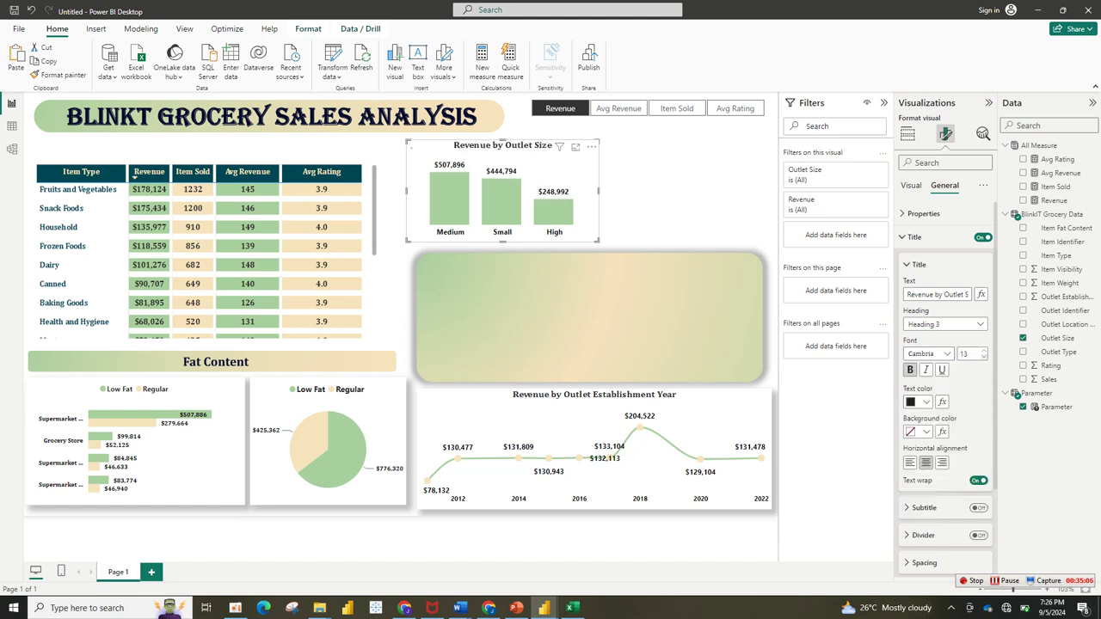
pyautogui.press('Down')
pyautogui.press('Down')
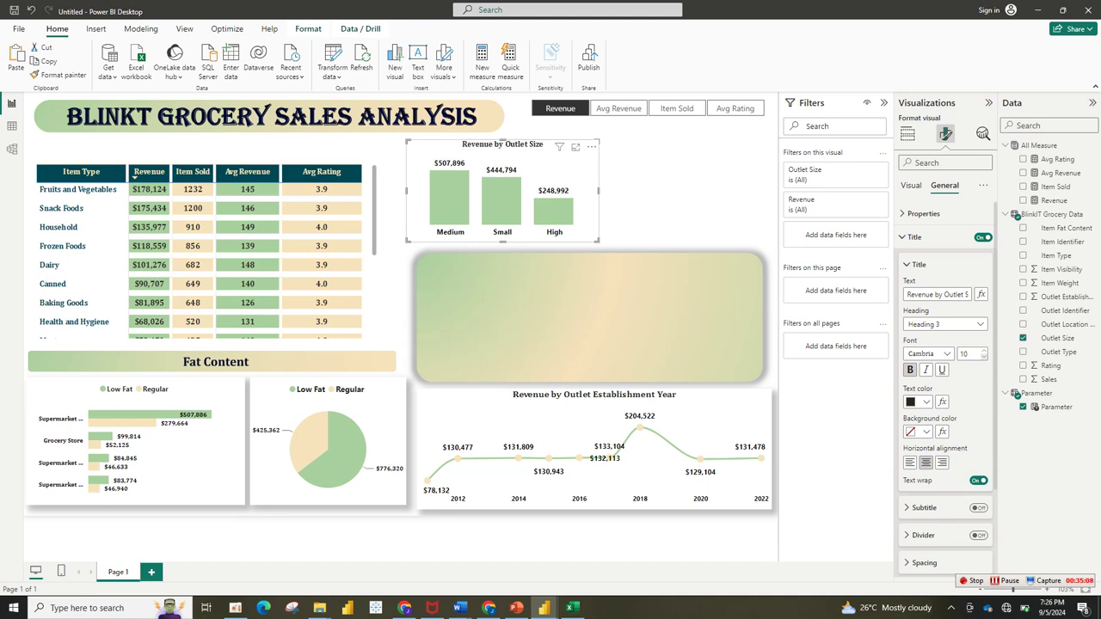
pyautogui.press('Up')
pyautogui.press('Up')
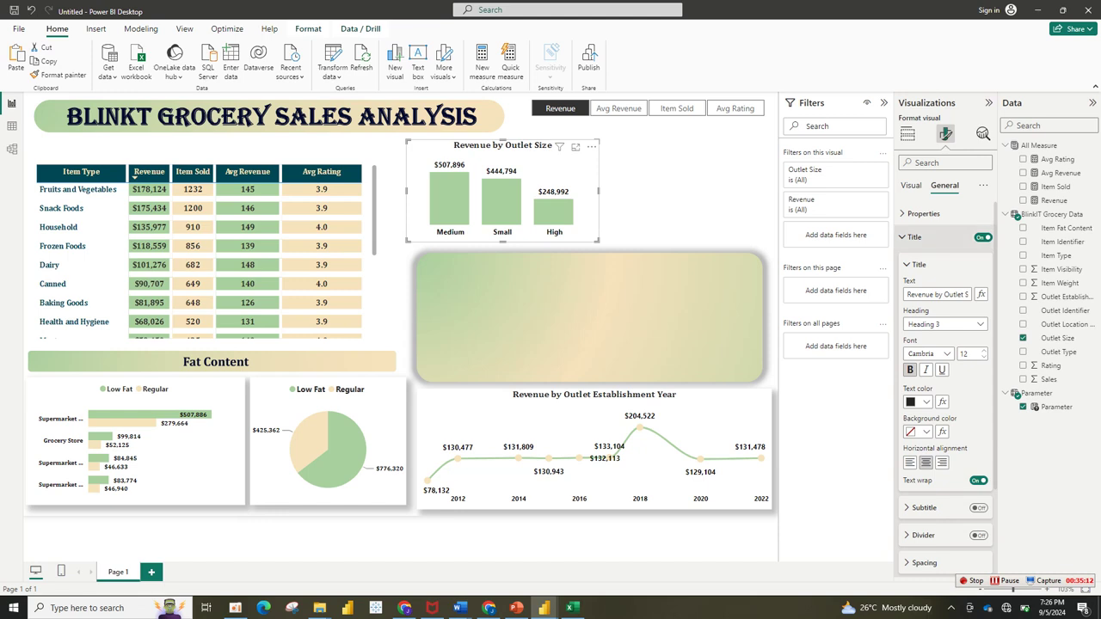
# Add a shadow effect to the Outlet Size chart.
pyautogui.click(913, 237)
pyautogui.click(918, 260)
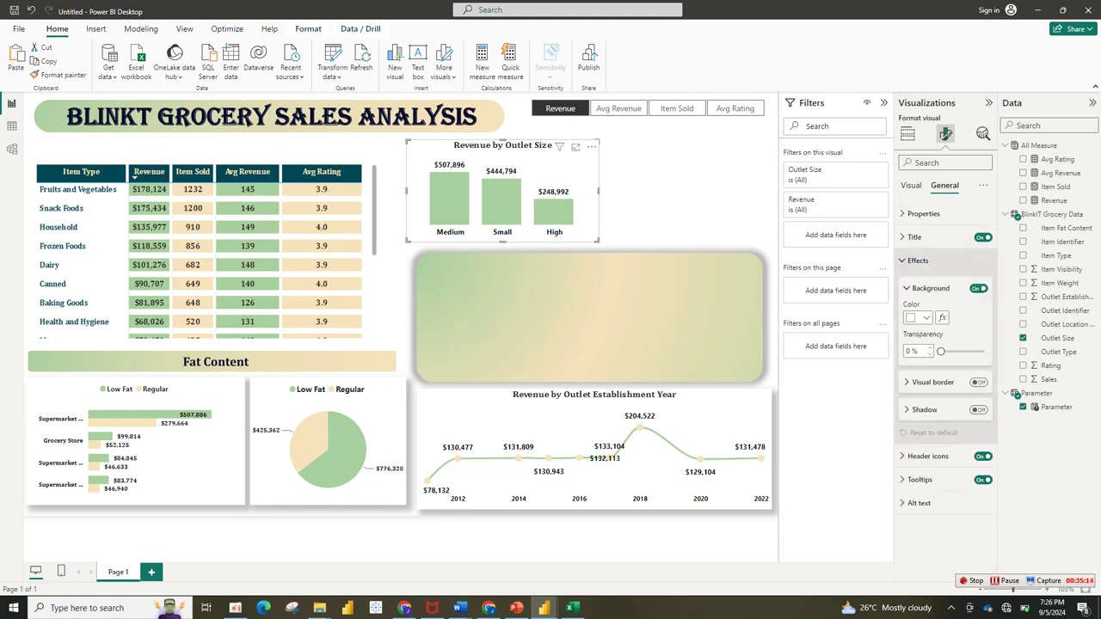
pyautogui.click(979, 410)
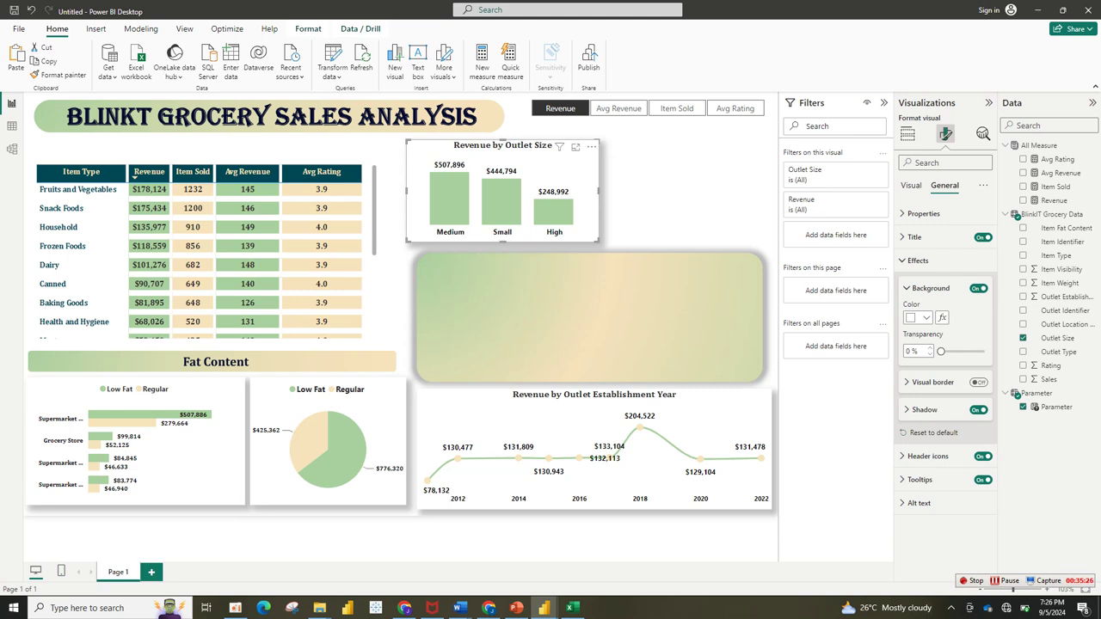
# Duplicate the Revenue by Outlet Size chart and arrange the two charts side by side above the gradient panel.
pyautogui.rightClick(567, 218)
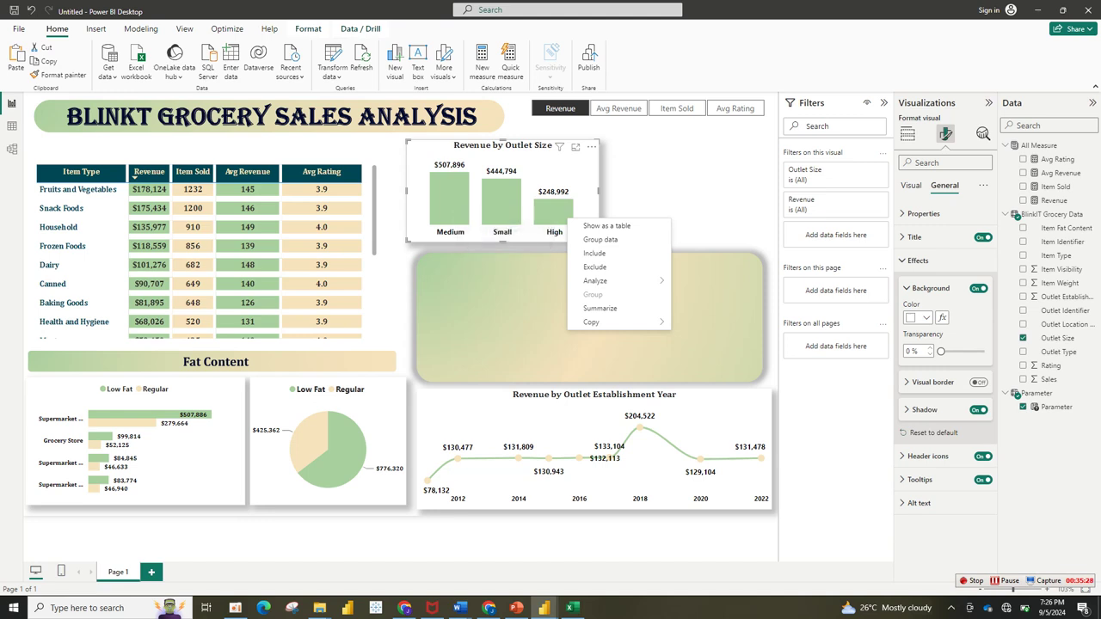
pyautogui.click(43, 61)
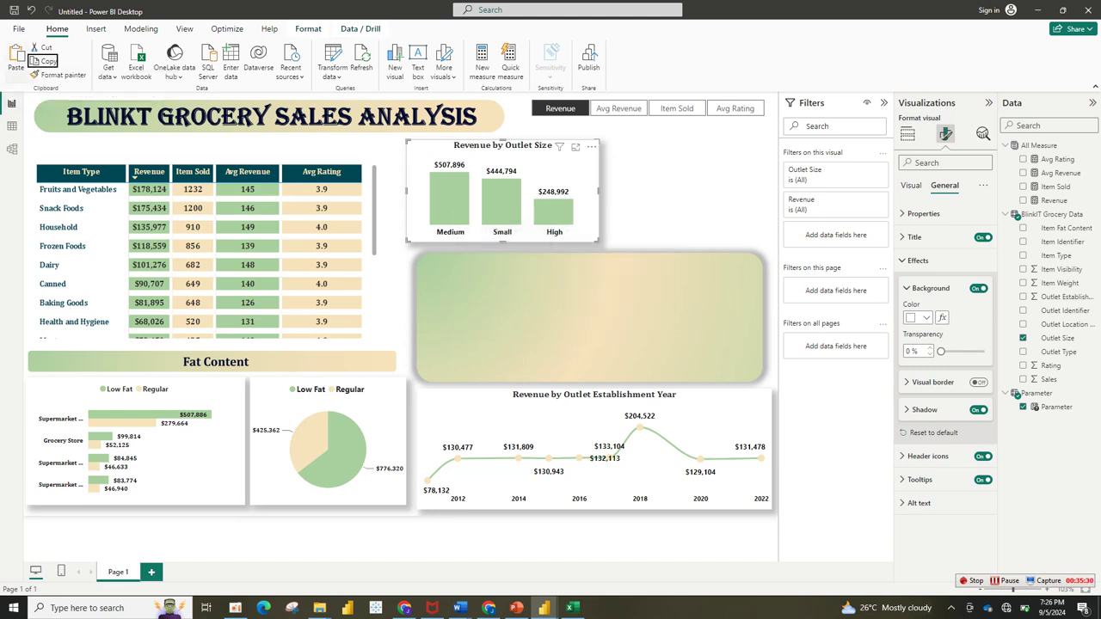
pyautogui.click(16, 61)
pyautogui.moveTo(508, 198); pyautogui.dragTo(681, 191)
pyautogui.moveTo(499, 193); pyautogui.dragTo(478, 193)
pyautogui.moveTo(616, 204); pyautogui.dragTo(615, 204)
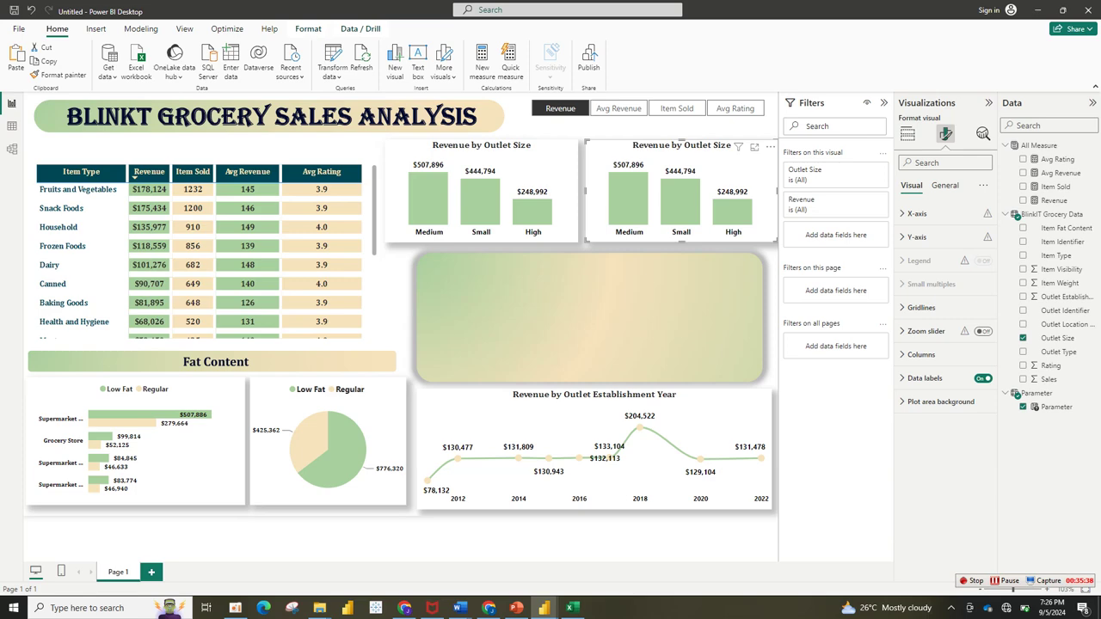
# Collapse the Filters pane and narrow the copied chart slightly to line up with the visuals below it.
pyautogui.click(883, 102)
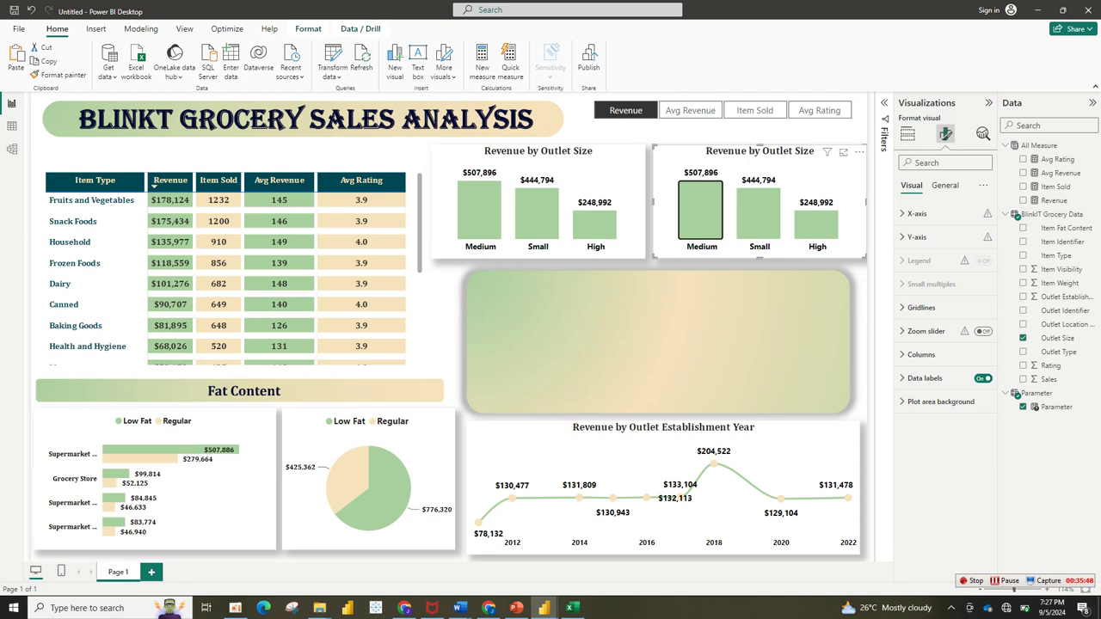
pyautogui.moveTo(865, 201); pyautogui.dragTo(860, 201)
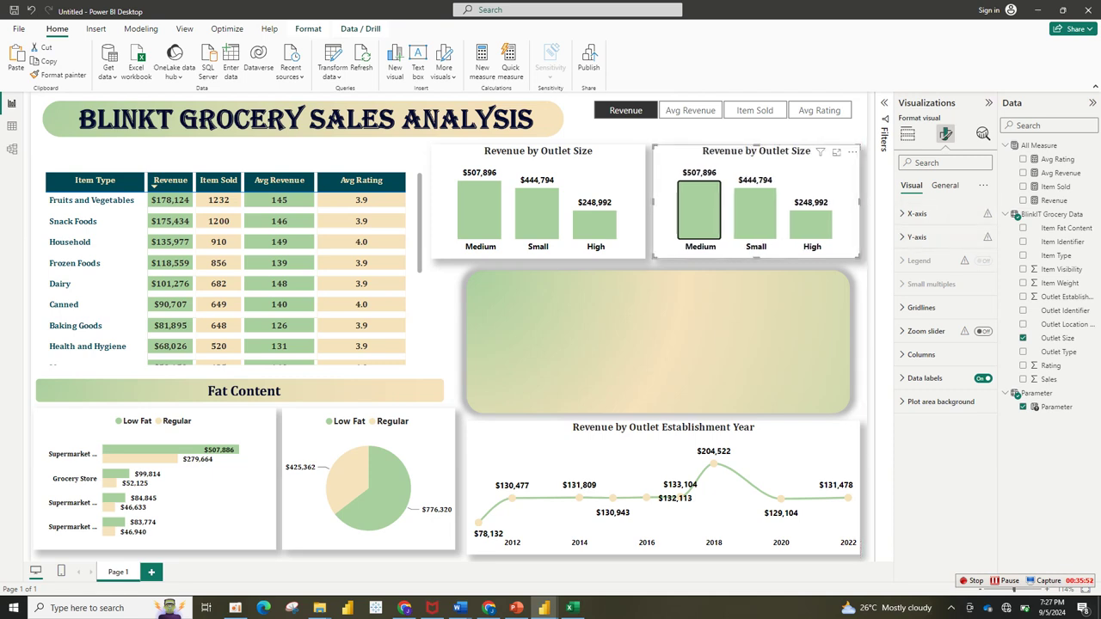
pyautogui.click(755, 215)
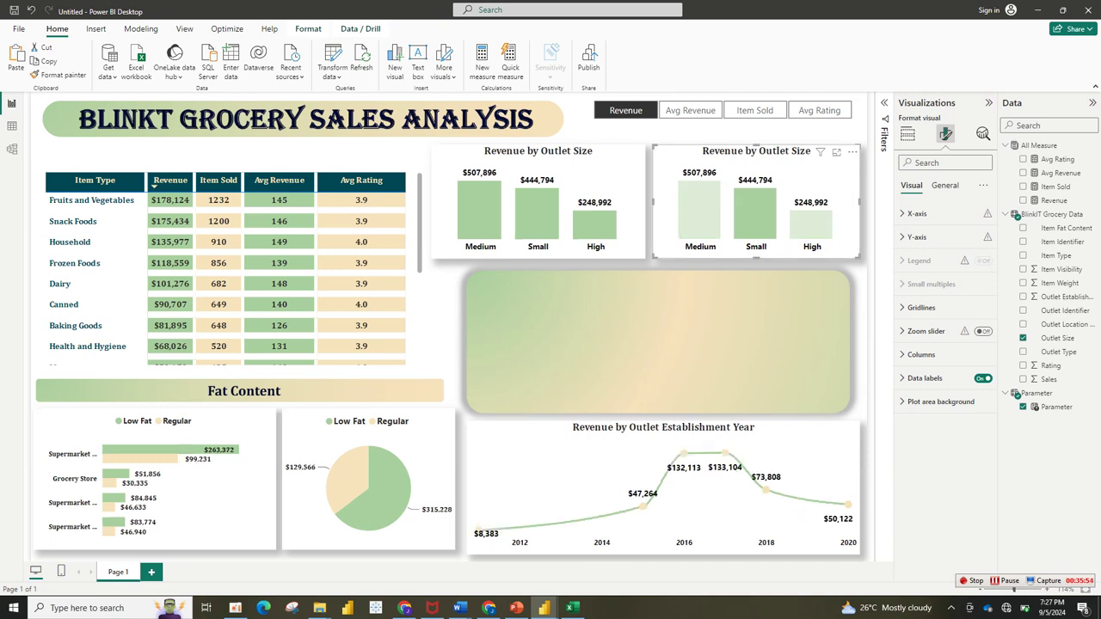
pyautogui.click(755, 215)
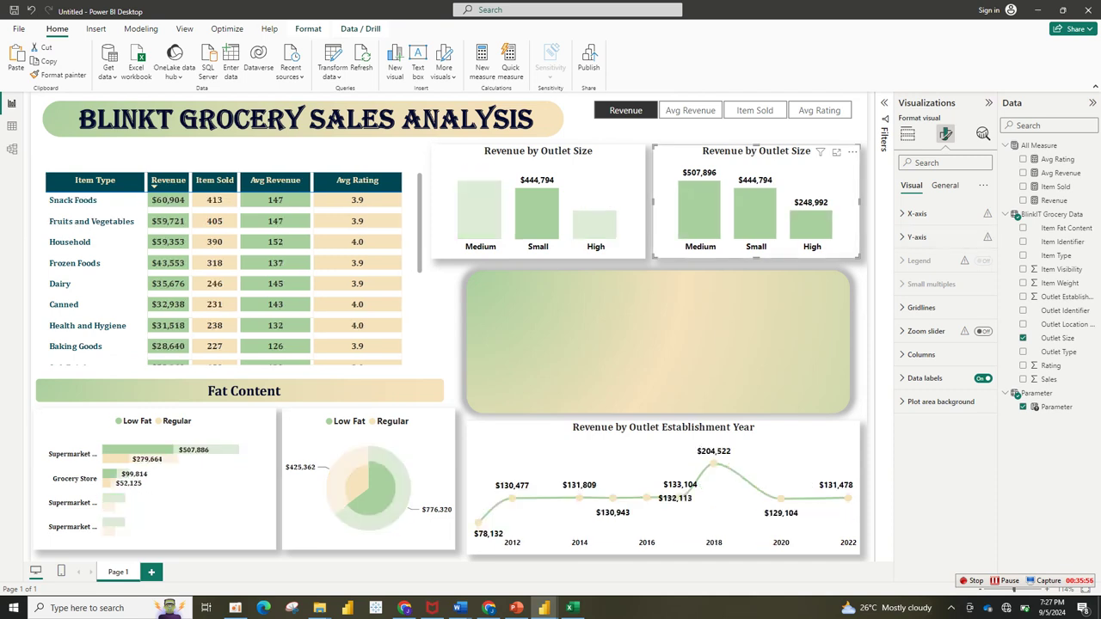
# Replace Outlet Size with Outlet Location Type on the copied chart's X-axis and rename the field as Location.
pyautogui.click(907, 134)
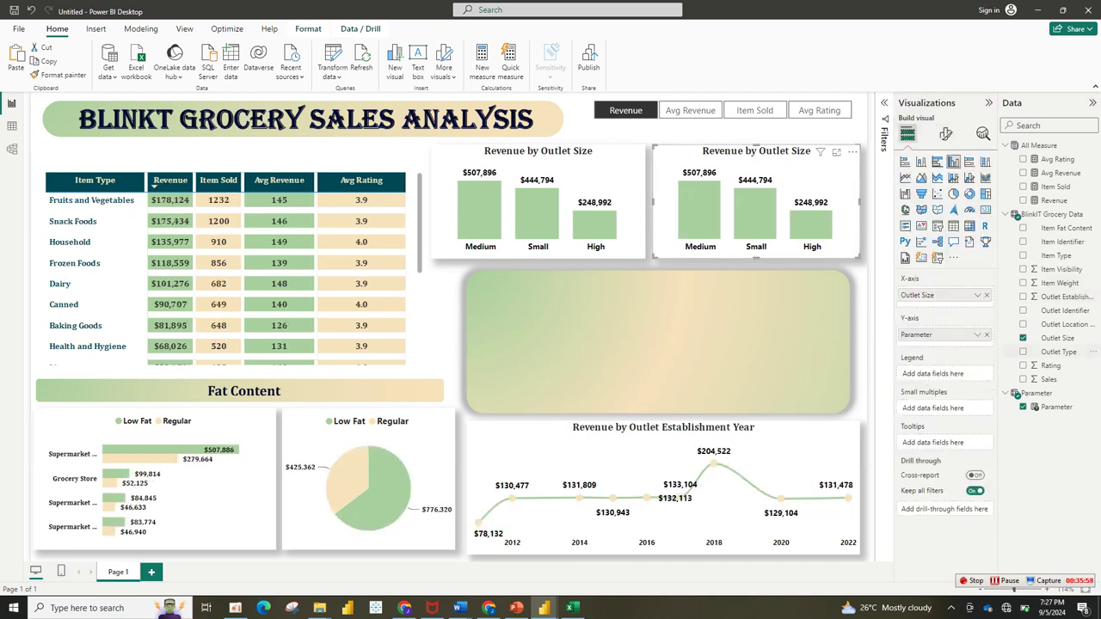
pyautogui.click(986, 295)
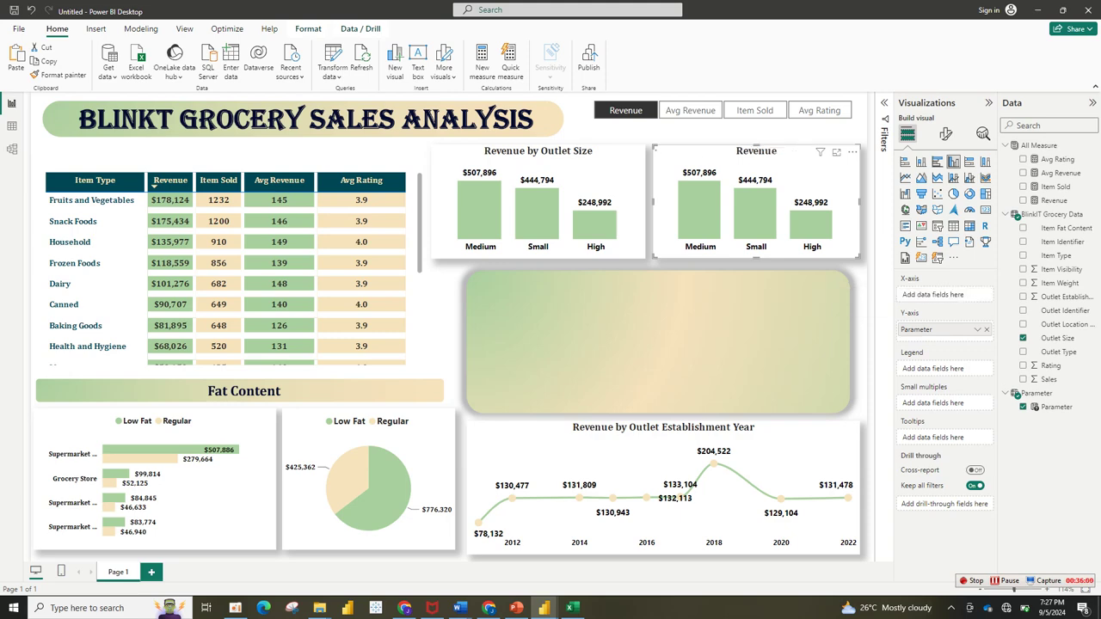
pyautogui.click(1023, 324)
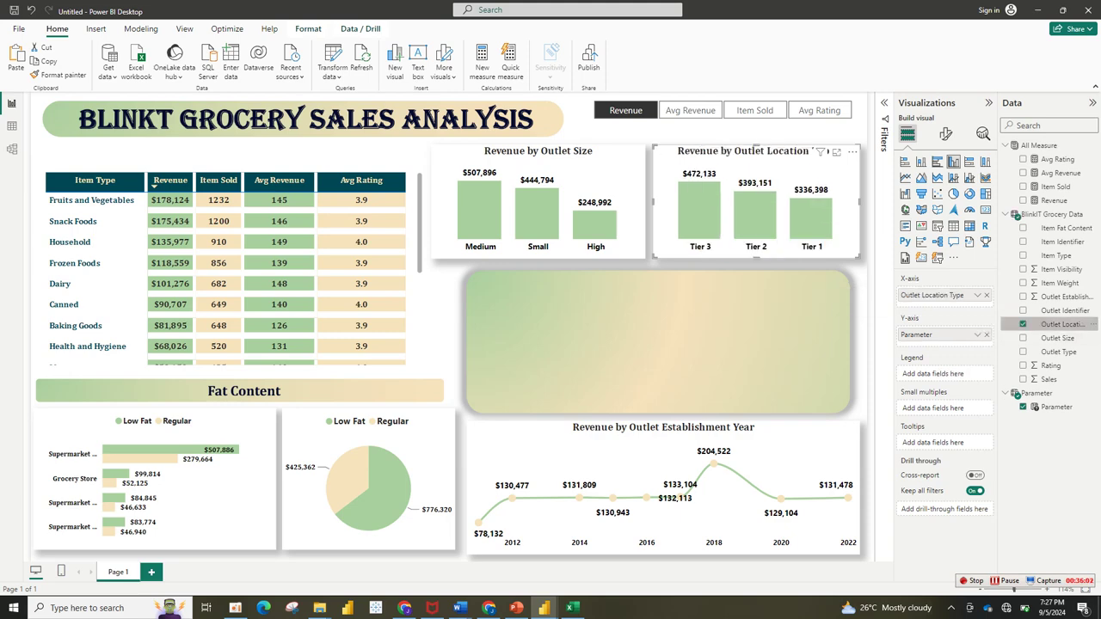
pyautogui.doubleClick(933, 295)
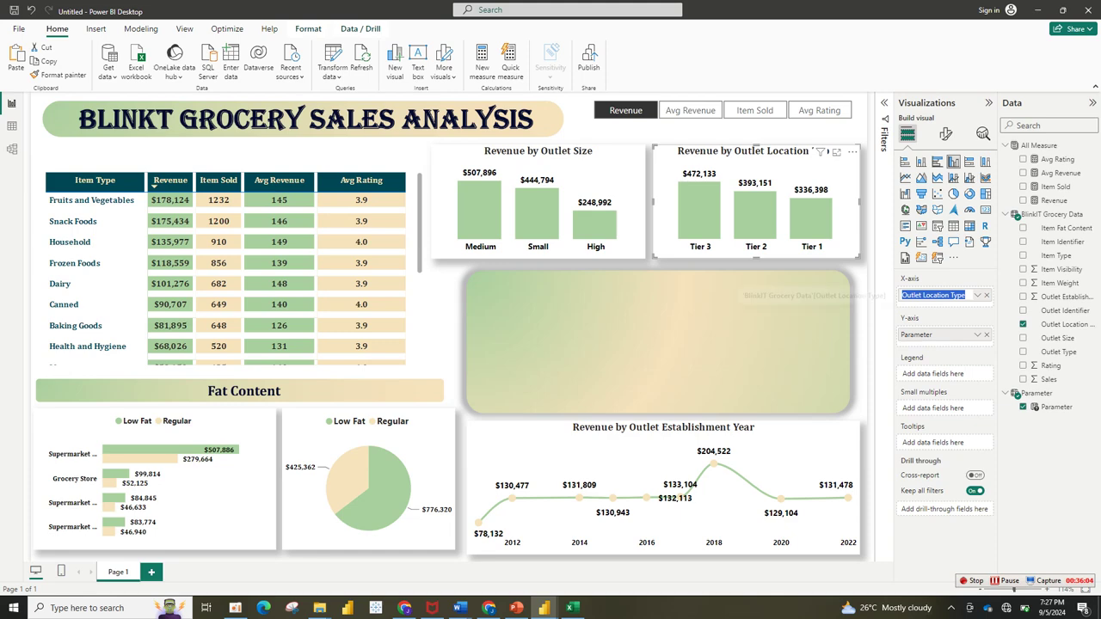
pyautogui.write('Loc')
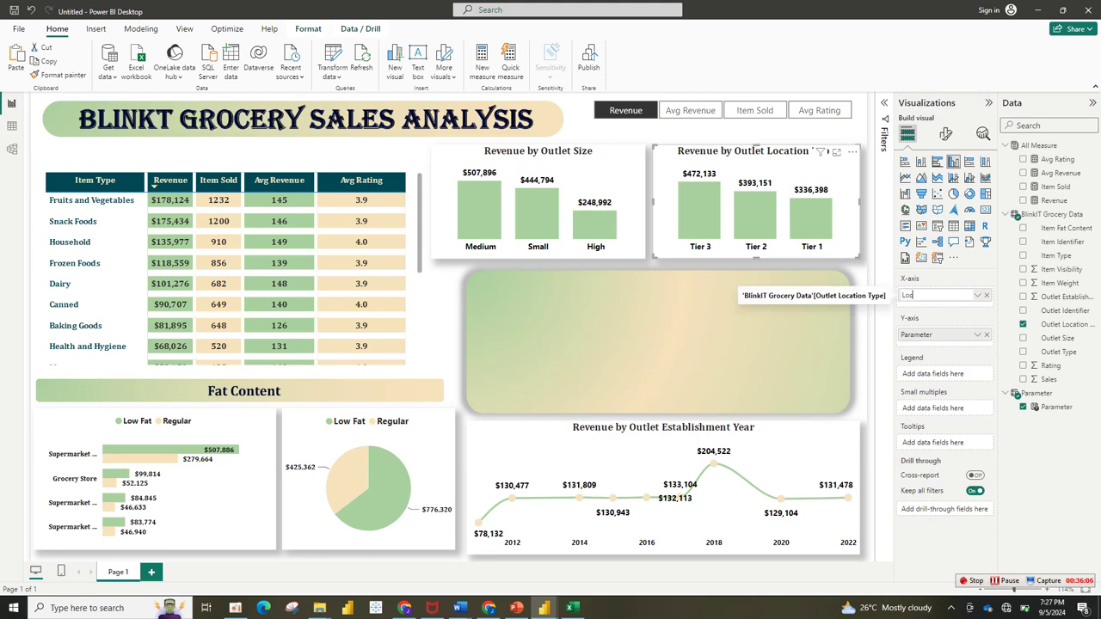
pyautogui.write('ation')
pyautogui.press('Return')
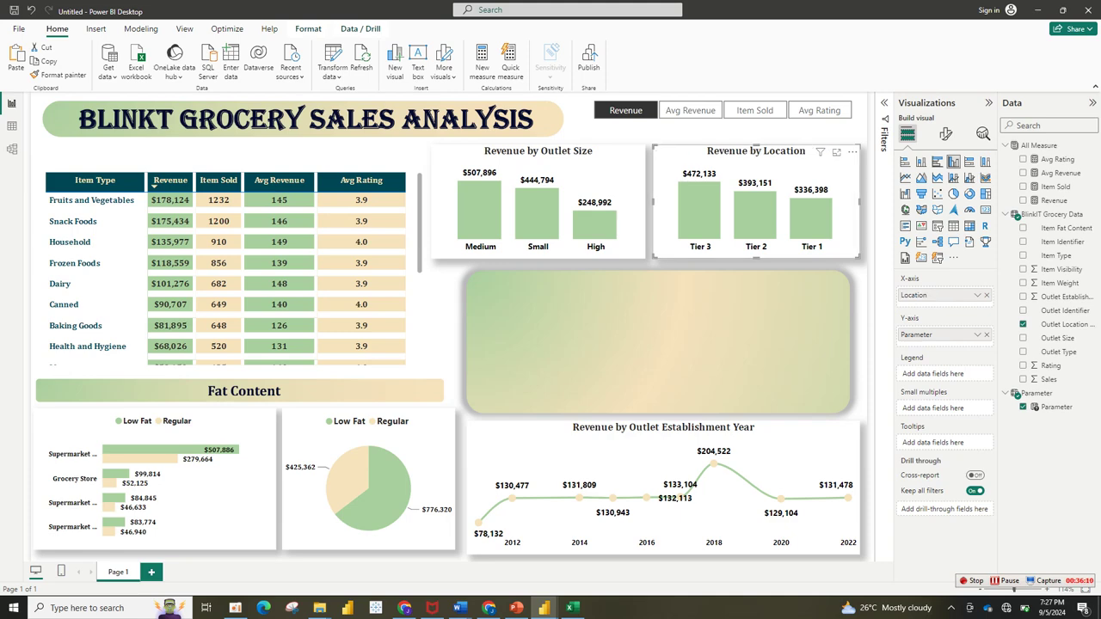
# Change the Location chart's column color to the recently used beige and deselect the chart.
pyautogui.click(945, 133)
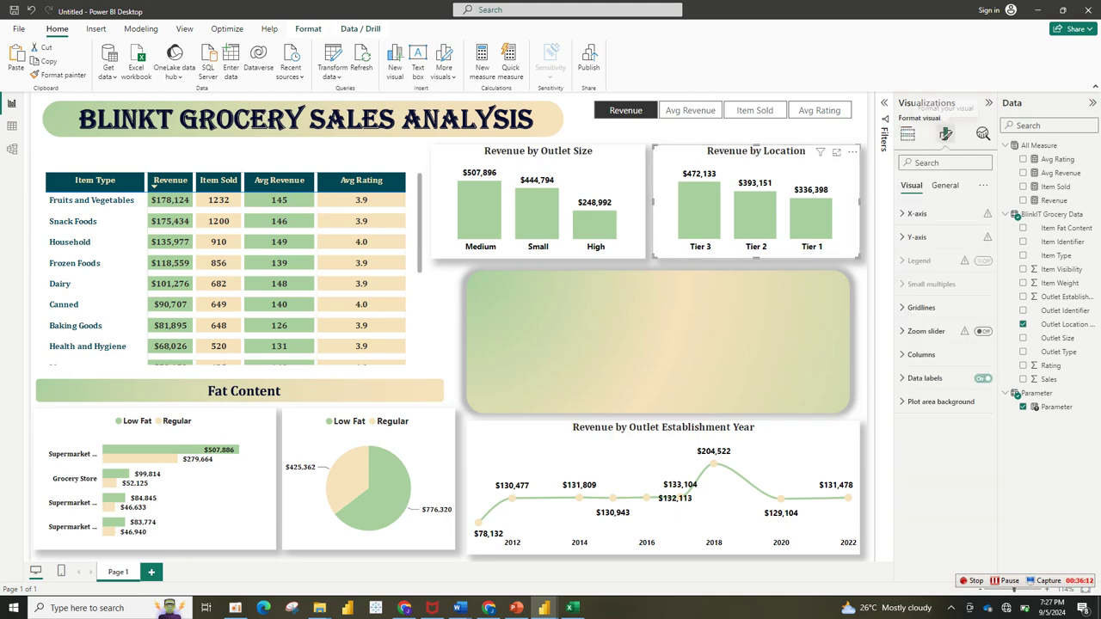
pyautogui.click(922, 354)
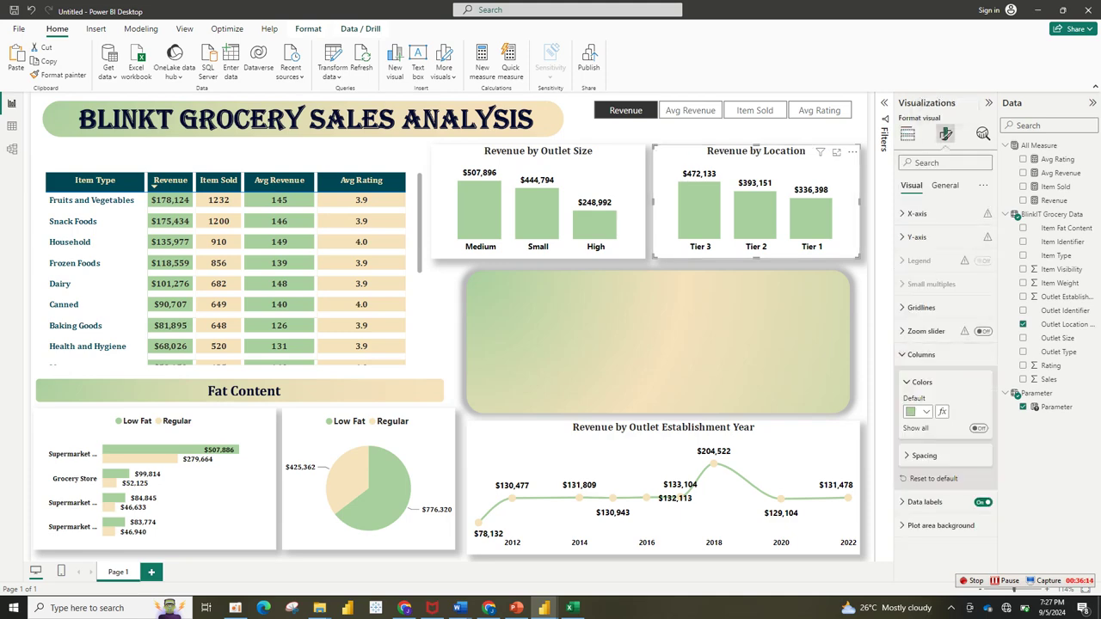
pyautogui.click(918, 412)
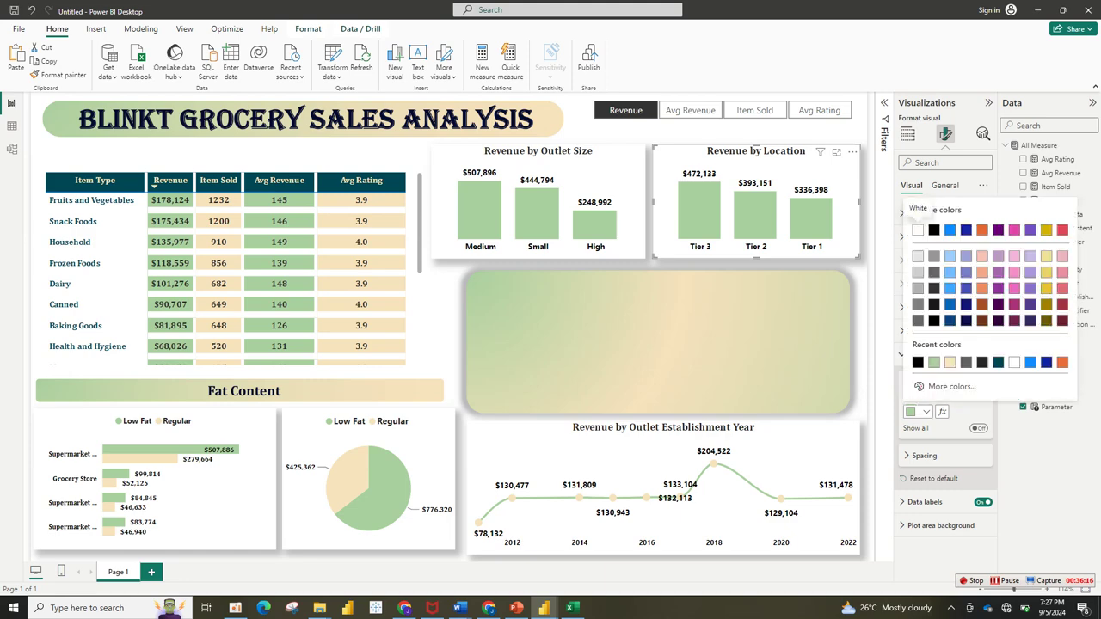
pyautogui.click(949, 362)
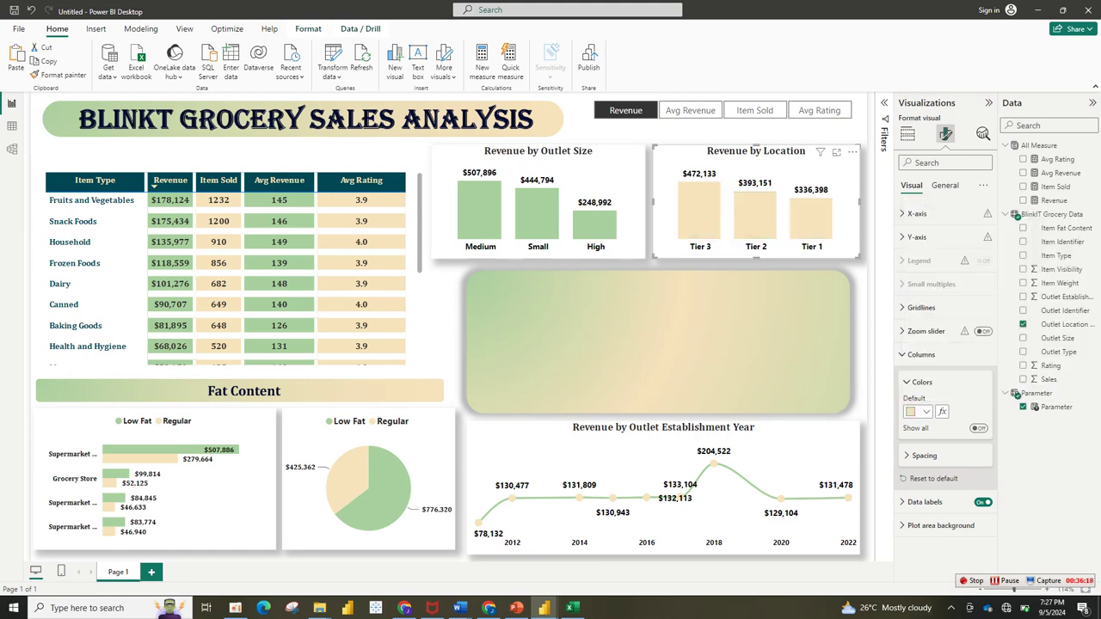
pyautogui.press('Escape')
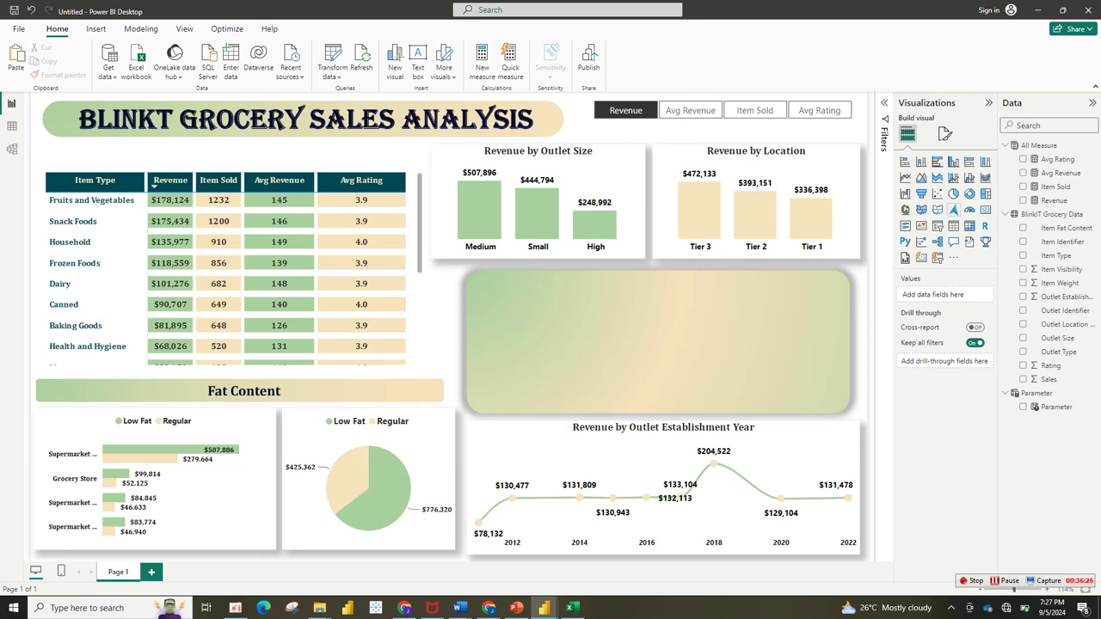
# Insert a new card visual and fit it inside the empty gradient panel.
pyautogui.click(920, 227)
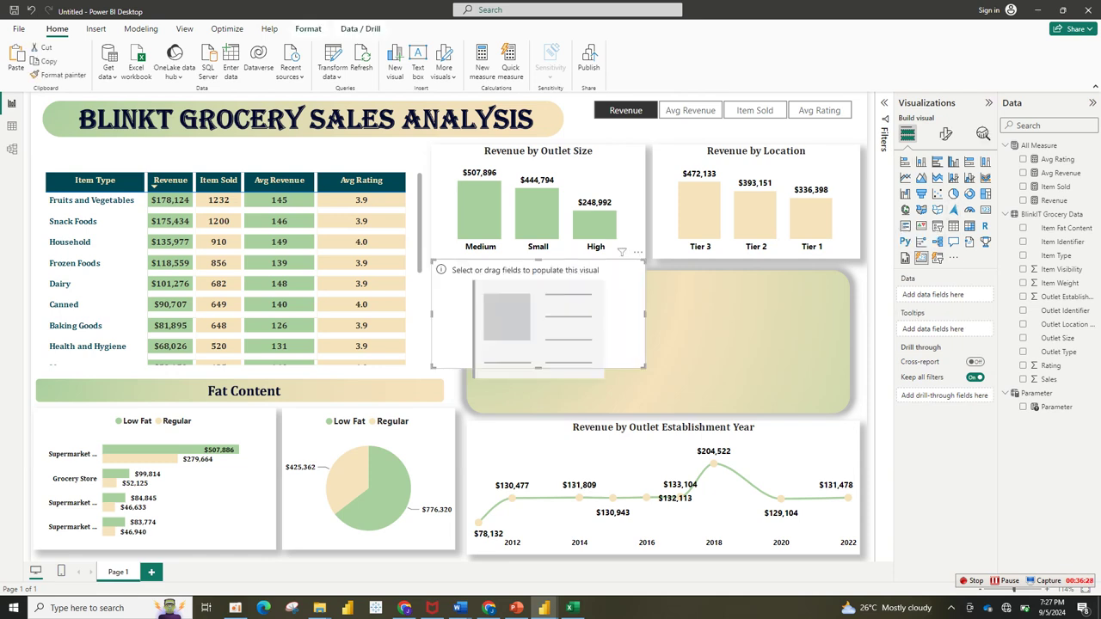
pyautogui.moveTo(539, 314); pyautogui.dragTo(584, 332)
pyautogui.moveTo(691, 386); pyautogui.dragTo(842, 403)
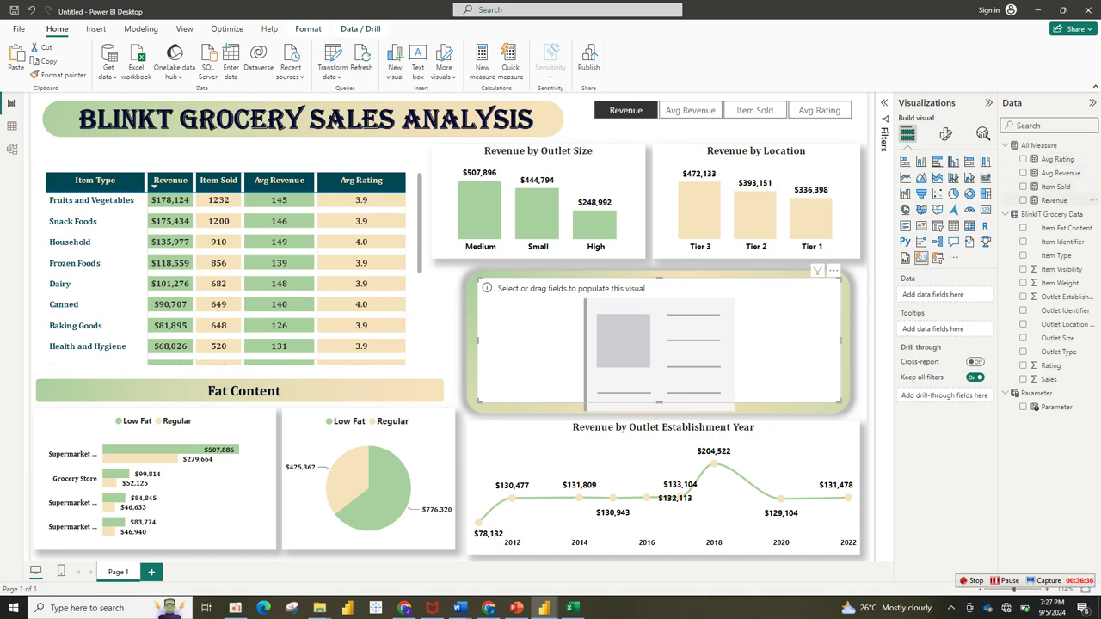
# Add the Revenue, Item Sold, Avg Revenue and Avg Rating measures to the card visual.
pyautogui.click(1022, 199)
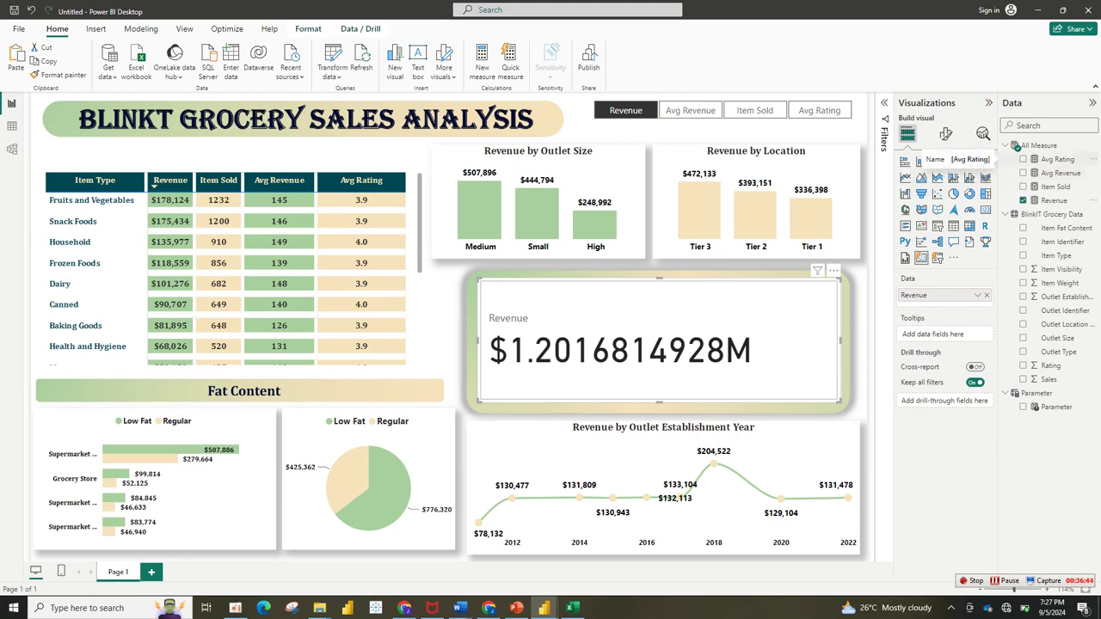
pyautogui.click(1056, 187)
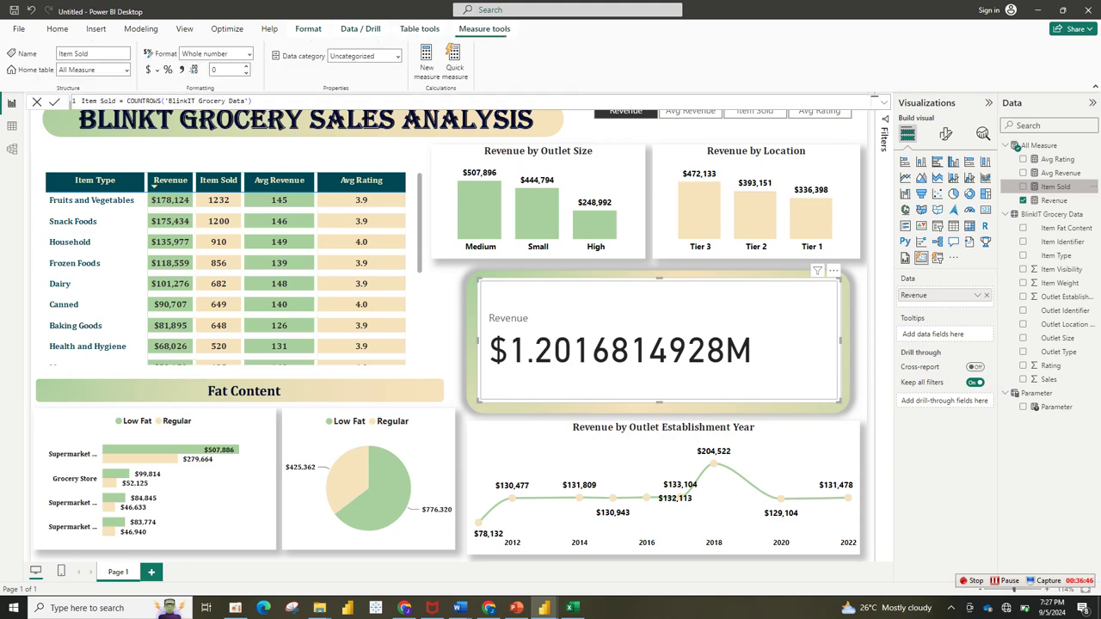
pyautogui.click(1023, 186)
pyautogui.click(1022, 173)
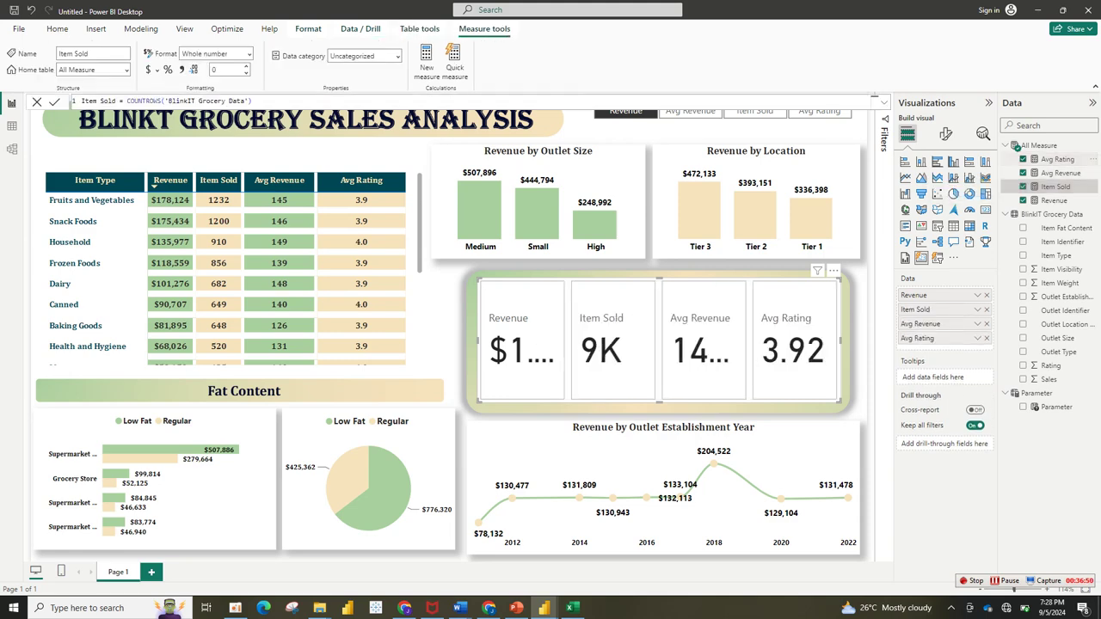
# Set the card visual's shape to Rounded Rectangle, keeping its Horizontal layout orientation.
pyautogui.click(945, 133)
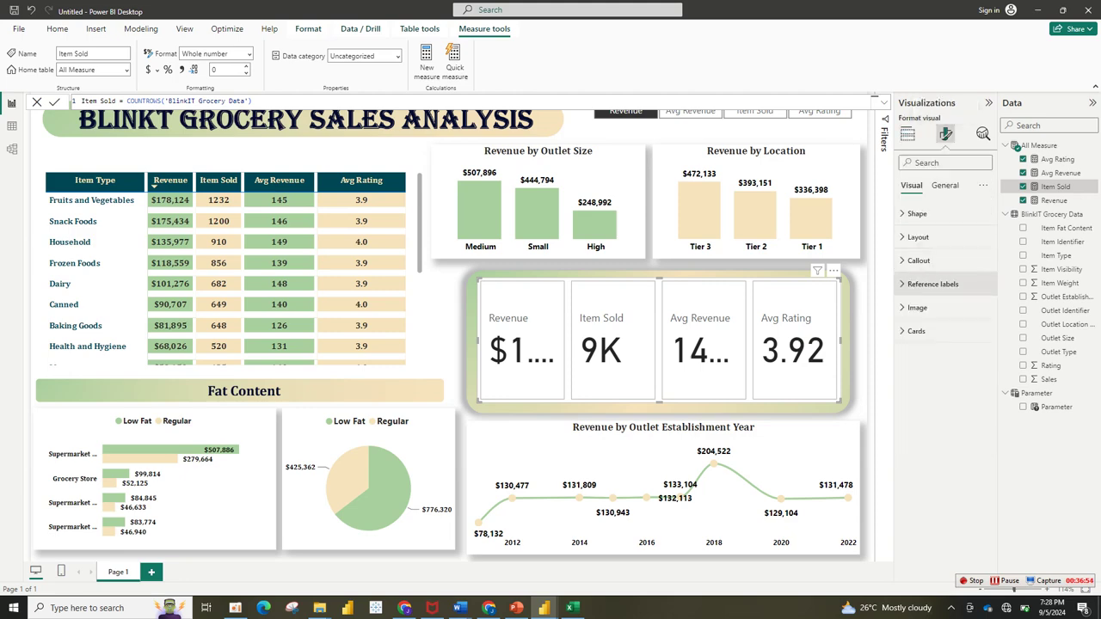
pyautogui.click(918, 236)
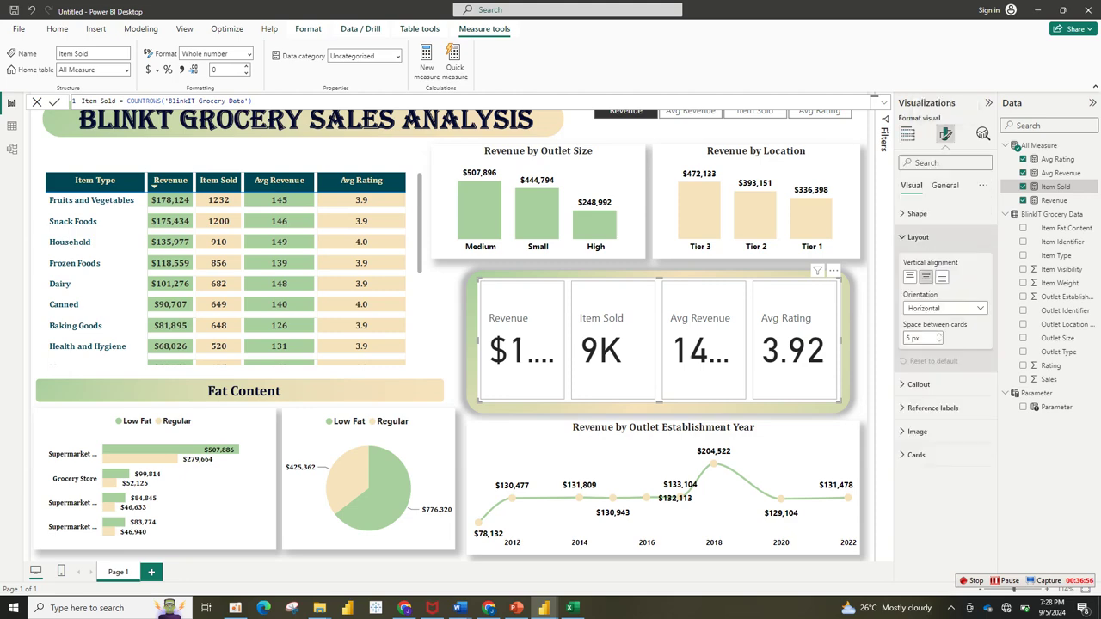
pyautogui.click(944, 308)
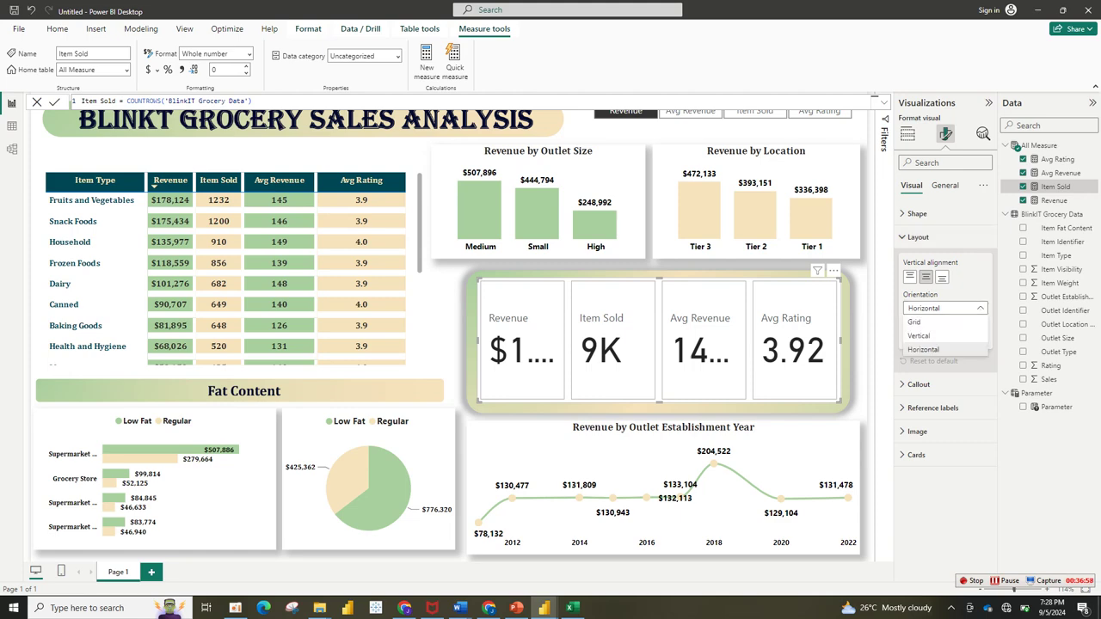
pyautogui.click(917, 214)
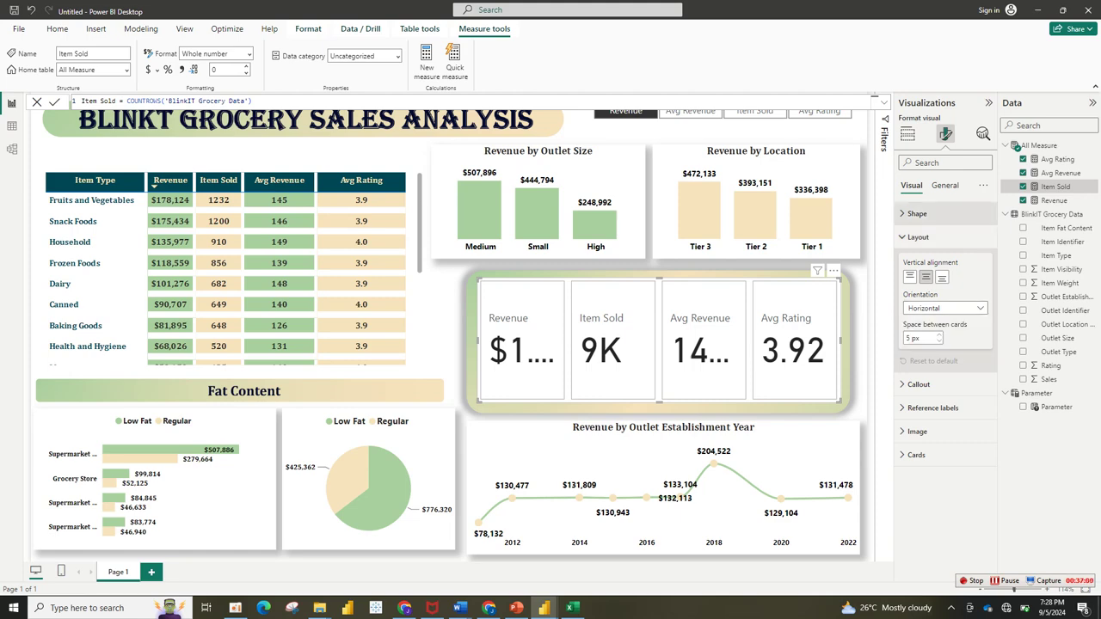
pyautogui.click(916, 214)
pyautogui.click(944, 252)
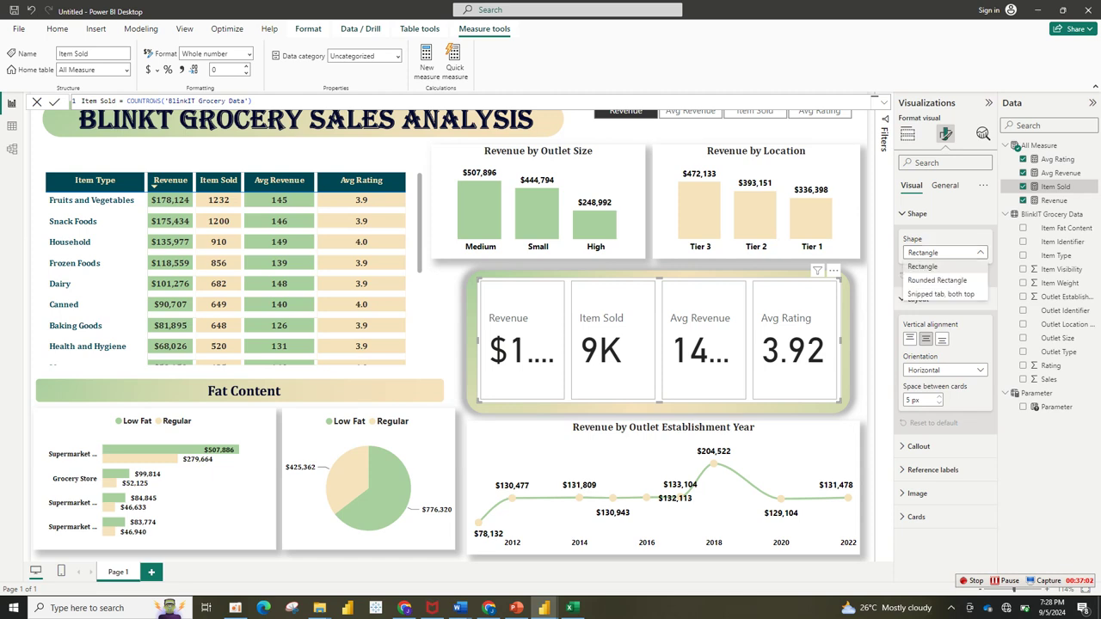
pyautogui.click(937, 279)
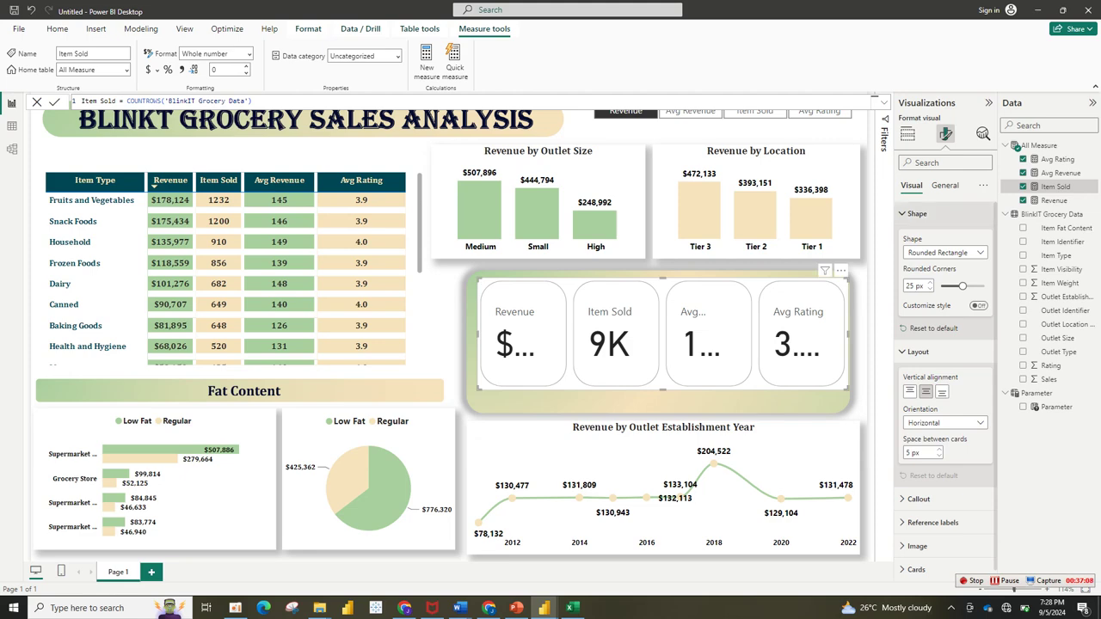
pyautogui.click(917, 213)
pyautogui.click(918, 236)
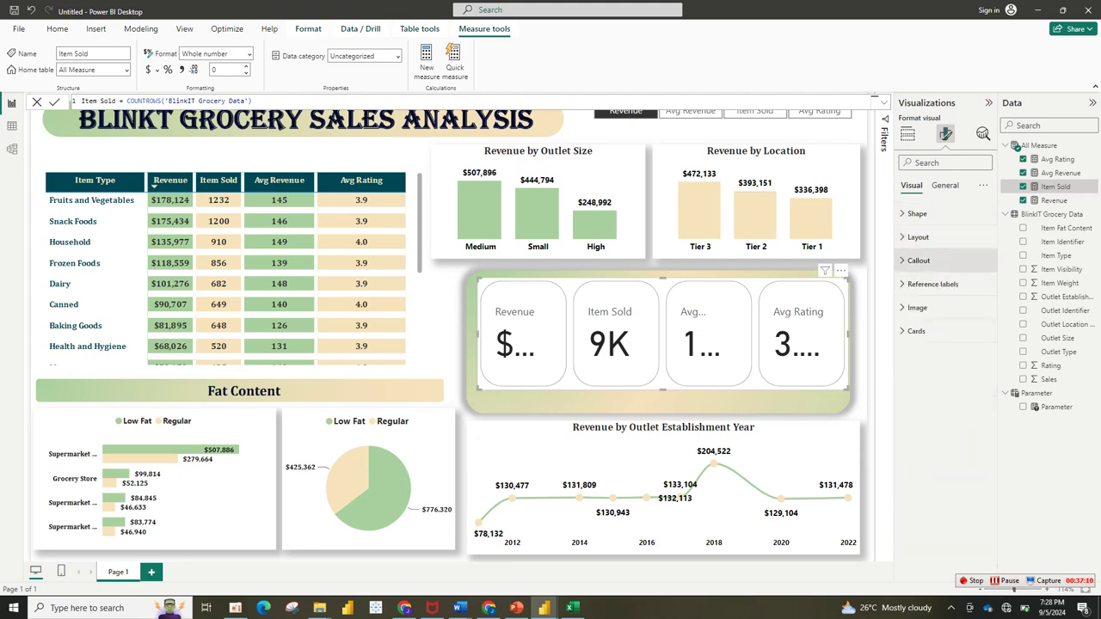
# Set the font of all the cards' callout values to Cambria, size 20.
pyautogui.click(919, 260)
pyautogui.click(925, 375)
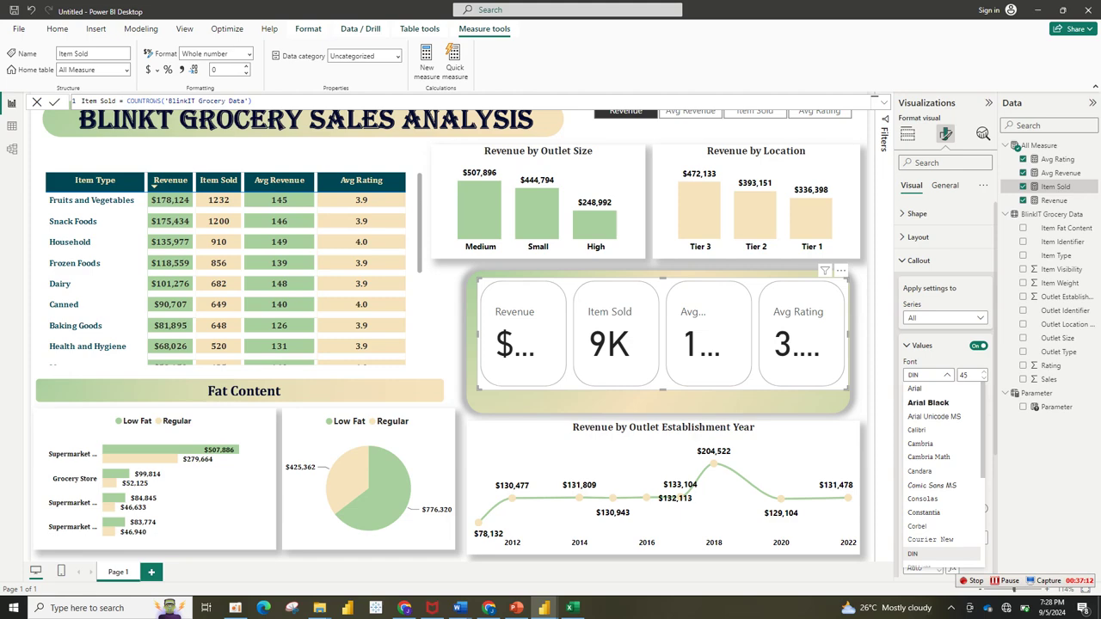
pyautogui.click(920, 444)
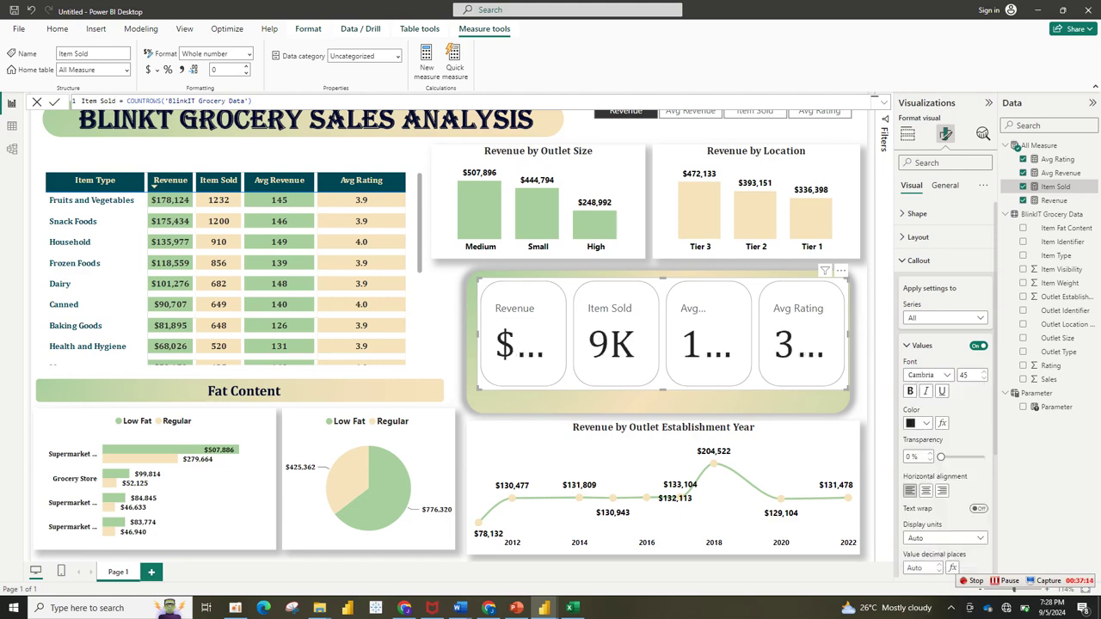
pyautogui.click(964, 375)
pyautogui.write('20')
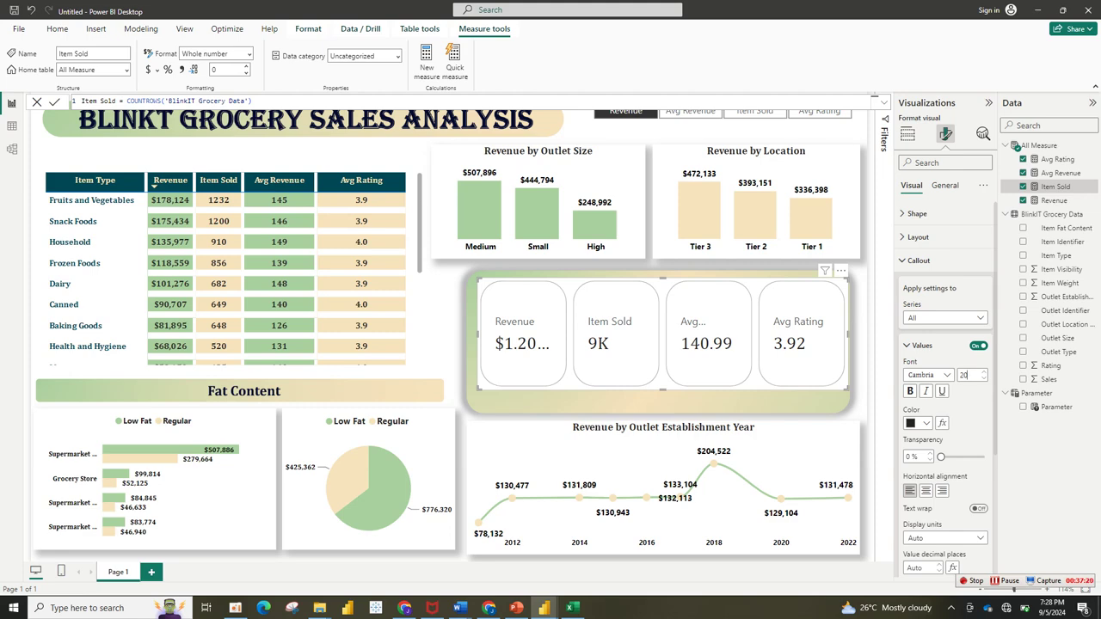
# Set the callout values' display units to None with 0 decimal places, and nudge the card visual down inside the gradient panel.
pyautogui.scroll(-3, 947, 388)
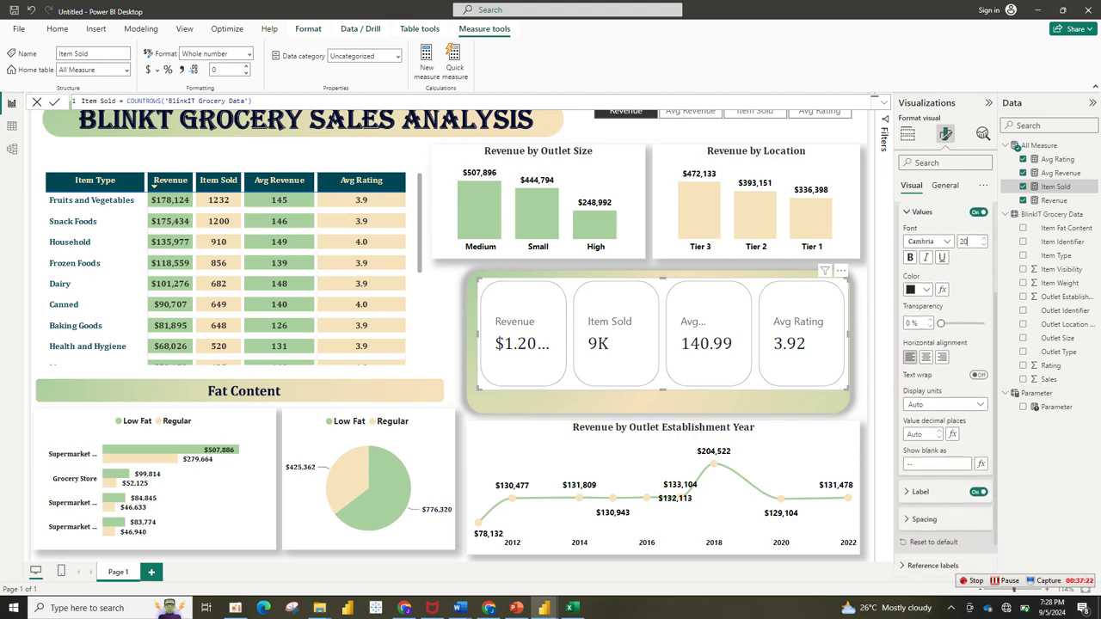
pyautogui.click(946, 399)
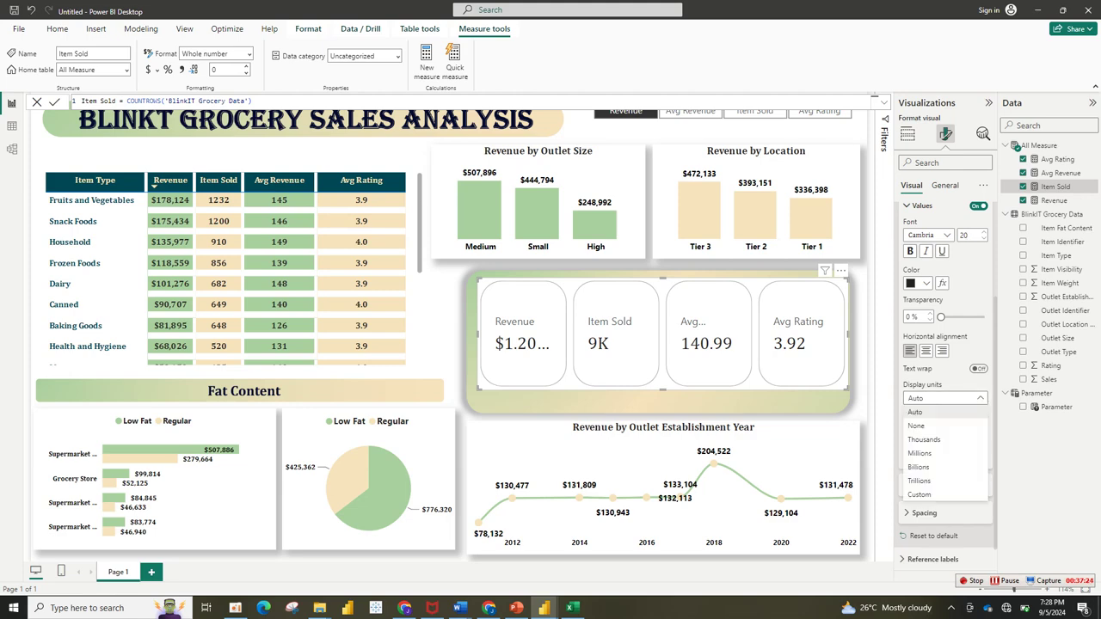
pyautogui.click(937, 425)
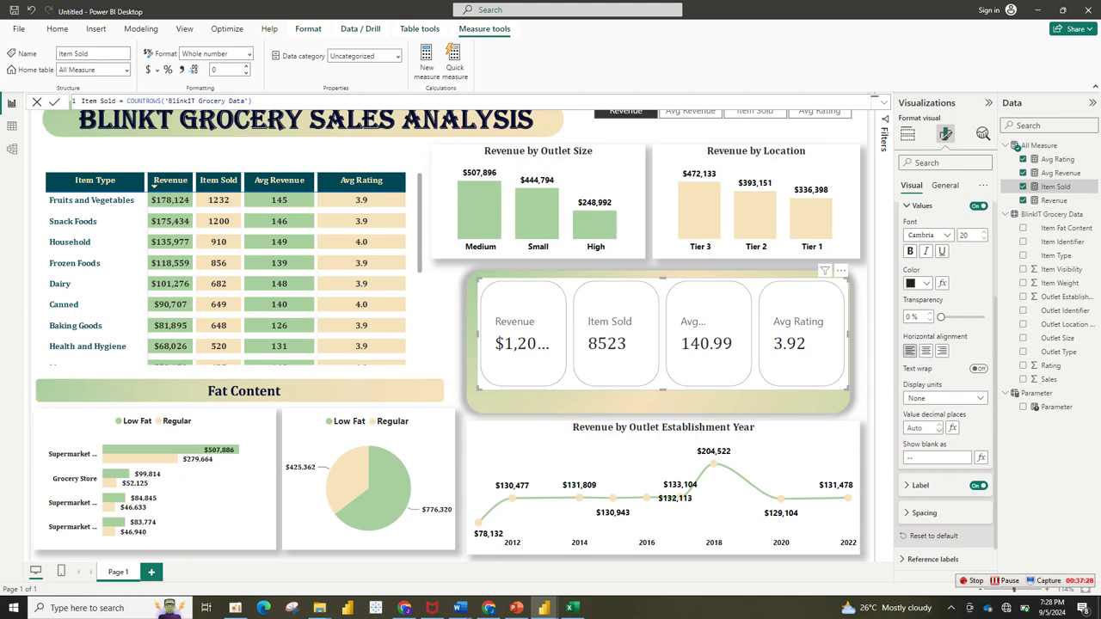
pyautogui.click(939, 425)
pyautogui.moveTo(478, 389)
pyautogui.mouseDown()
pyautogui.moveTo(302, 382)
pyautogui.moveTo(484, 376)
pyautogui.moveTo(482, 397)
pyautogui.mouseUp()
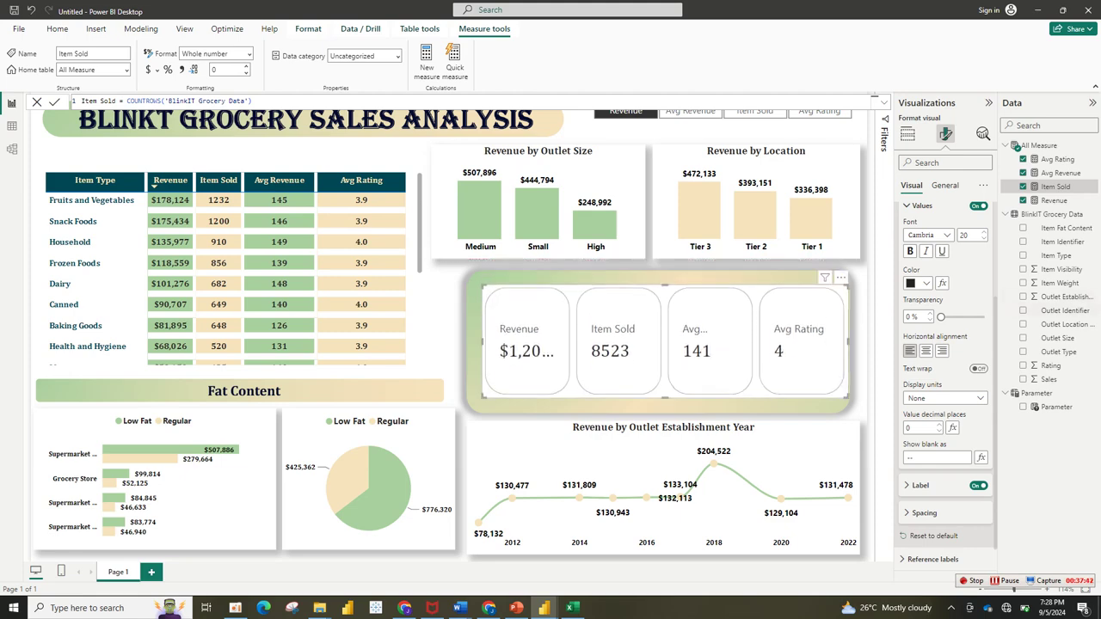
# Reduce the font size of all the cards' callout values to 12.
pyautogui.press('Down')
pyautogui.press('Down')
pyautogui.press('Down')
pyautogui.press('Down')
pyautogui.press('Down')
pyautogui.press('Down')
pyautogui.press('Down')
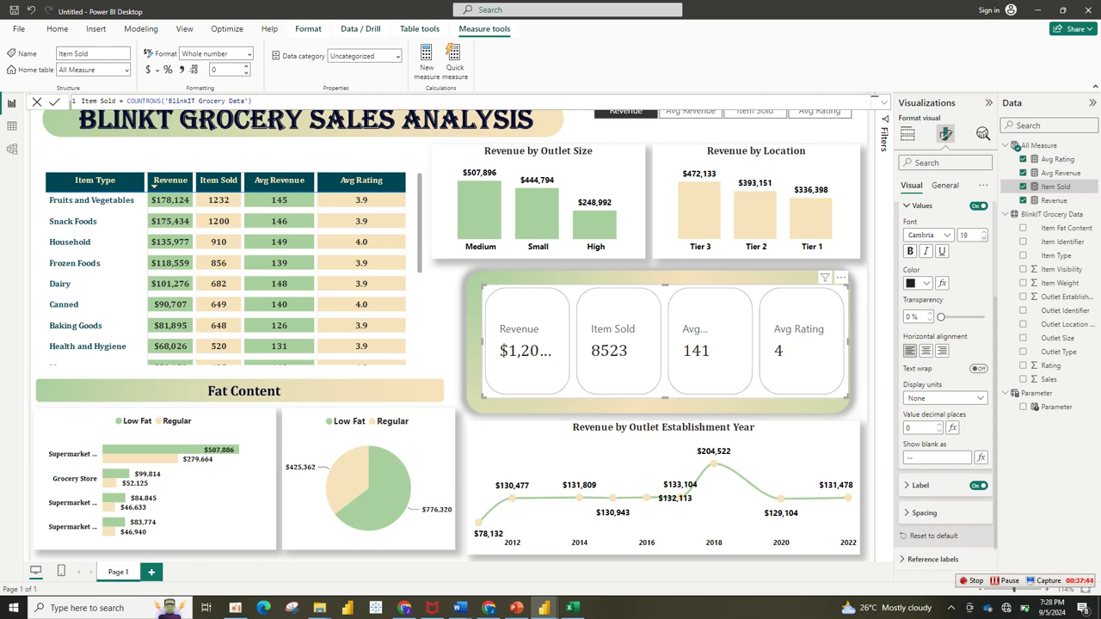
pyautogui.press('Down')
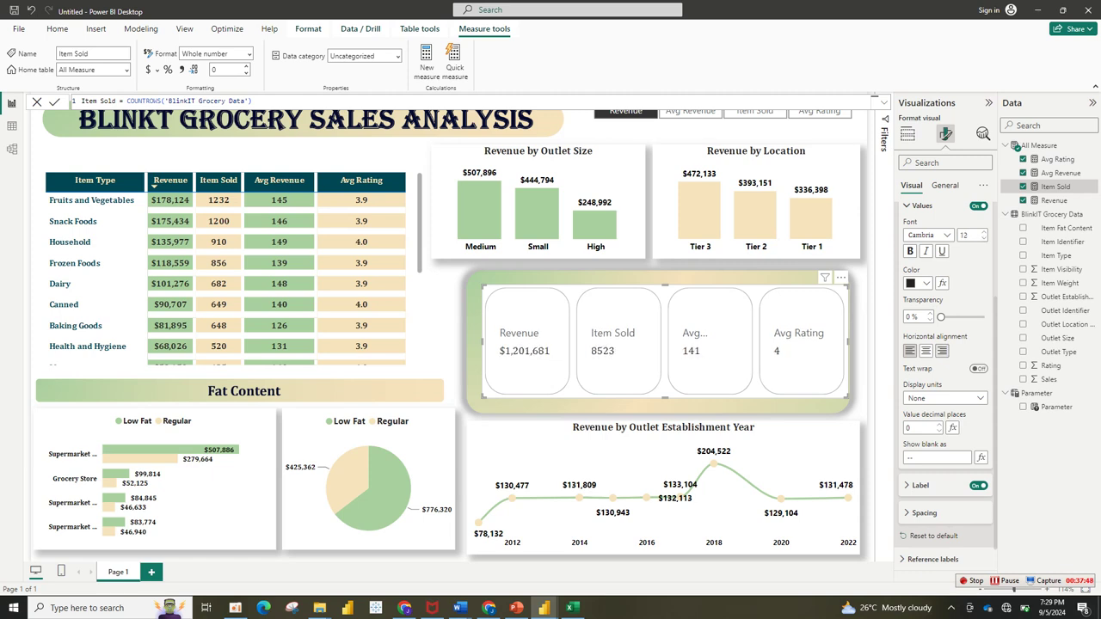
# Centre the cards' callout values horizontally and make them bold.
pyautogui.click(926, 351)
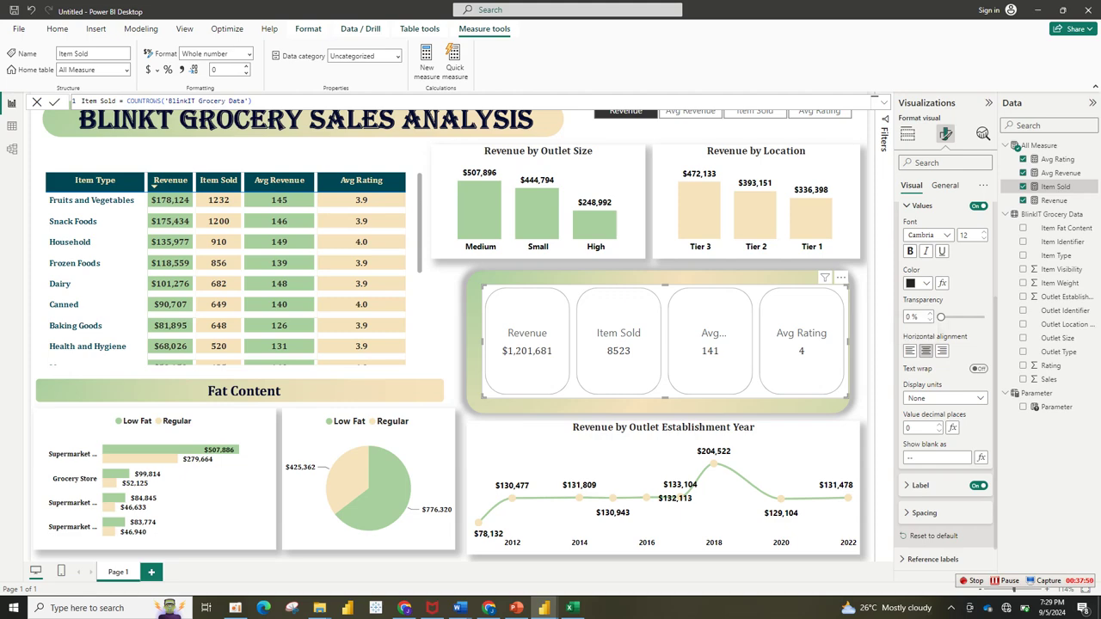
pyautogui.click(910, 251)
pyautogui.click(921, 206)
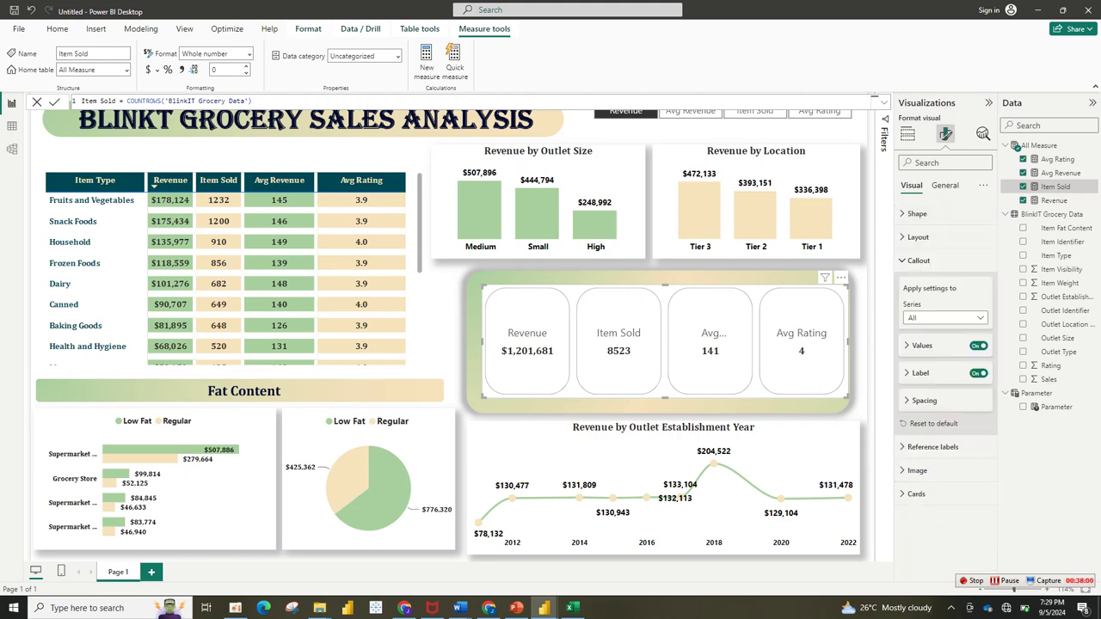
# Turn off the fill of all the cards and the card visual's background so the gradient panel shows through.
pyautogui.click(917, 332)
pyautogui.click(917, 331)
pyautogui.click(917, 331)
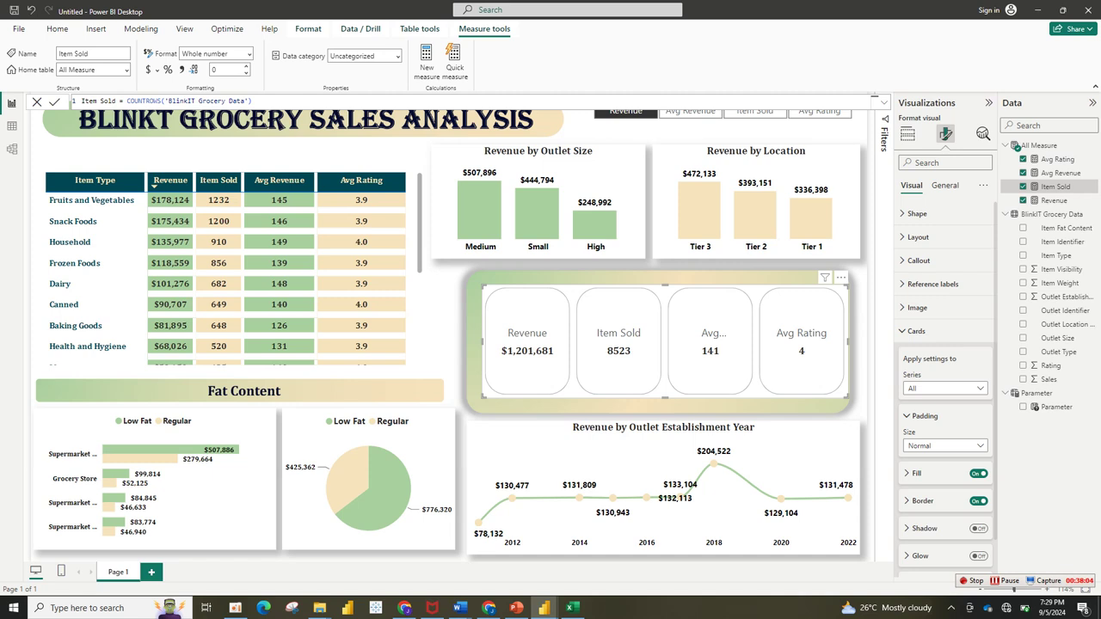
pyautogui.click(978, 473)
pyautogui.click(945, 185)
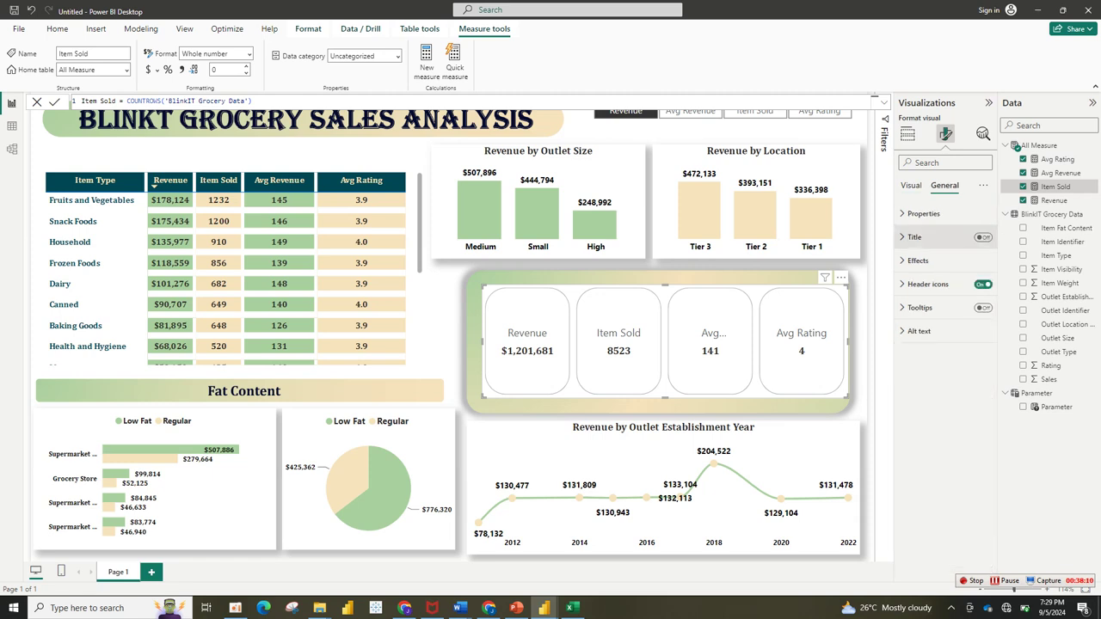
pyautogui.click(918, 260)
pyautogui.click(978, 288)
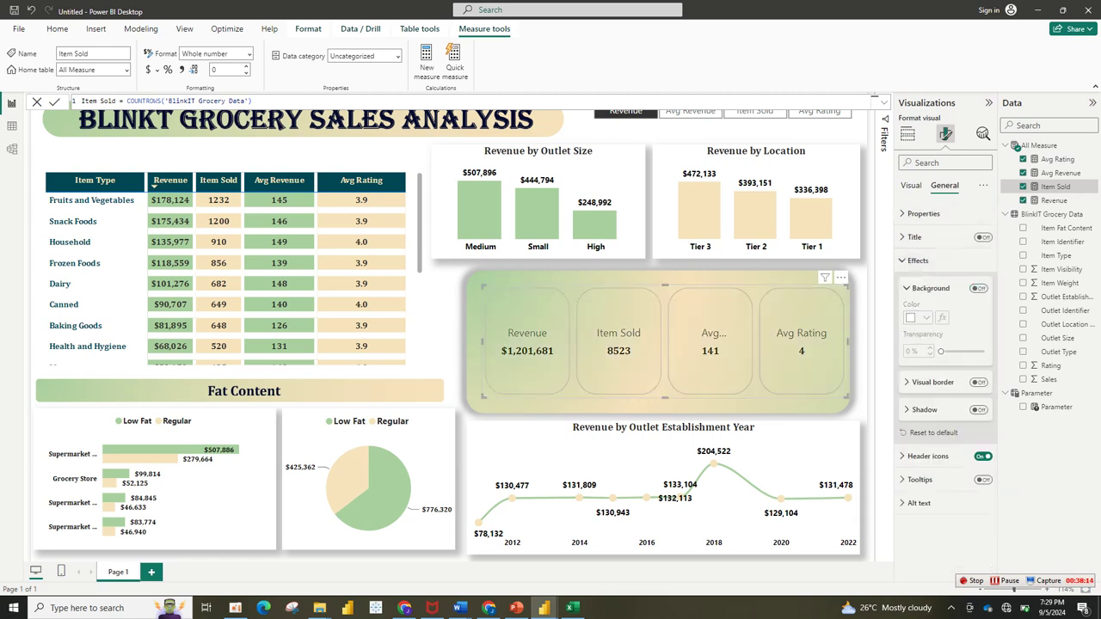
# Turn on the accent bar for all the cards and position it at the bottom of each card.
pyautogui.click(911, 185)
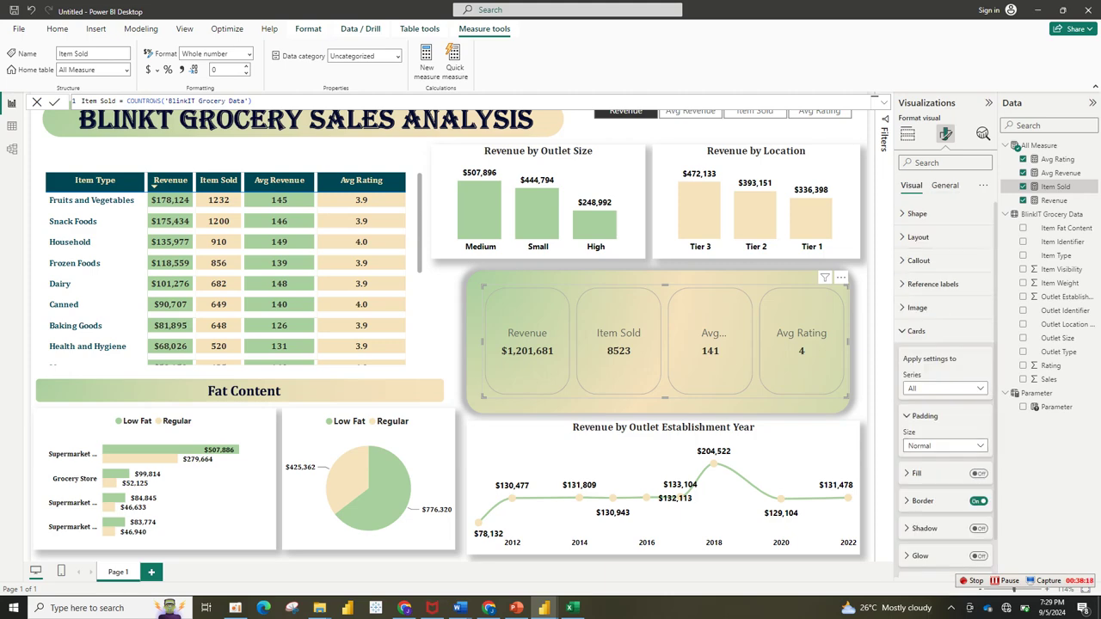
pyautogui.scroll(-1, 946, 389)
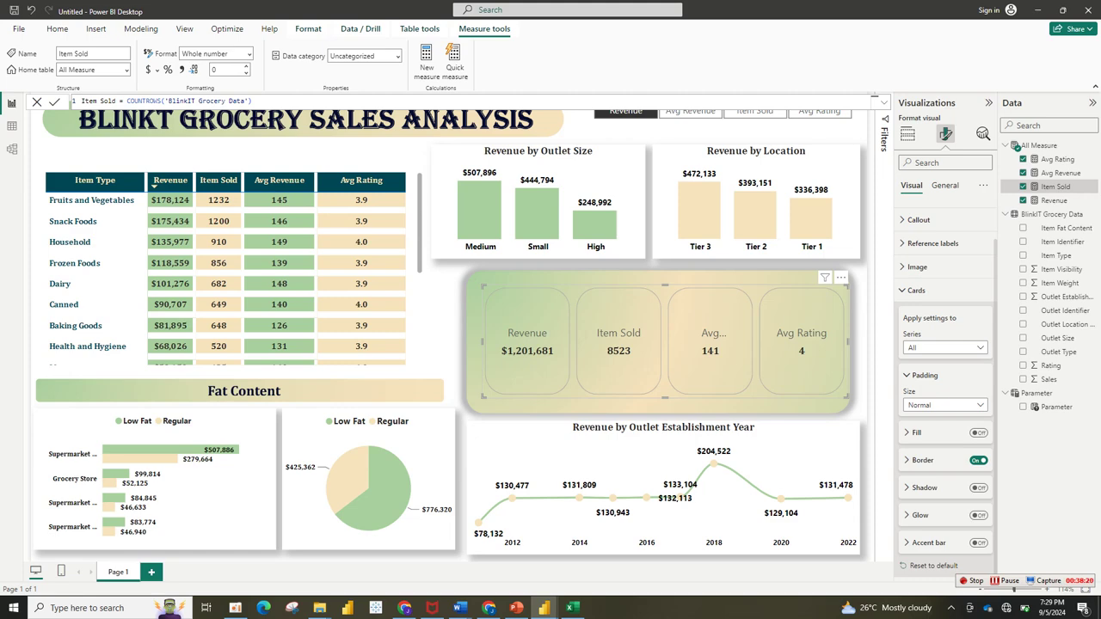
pyautogui.click(917, 461)
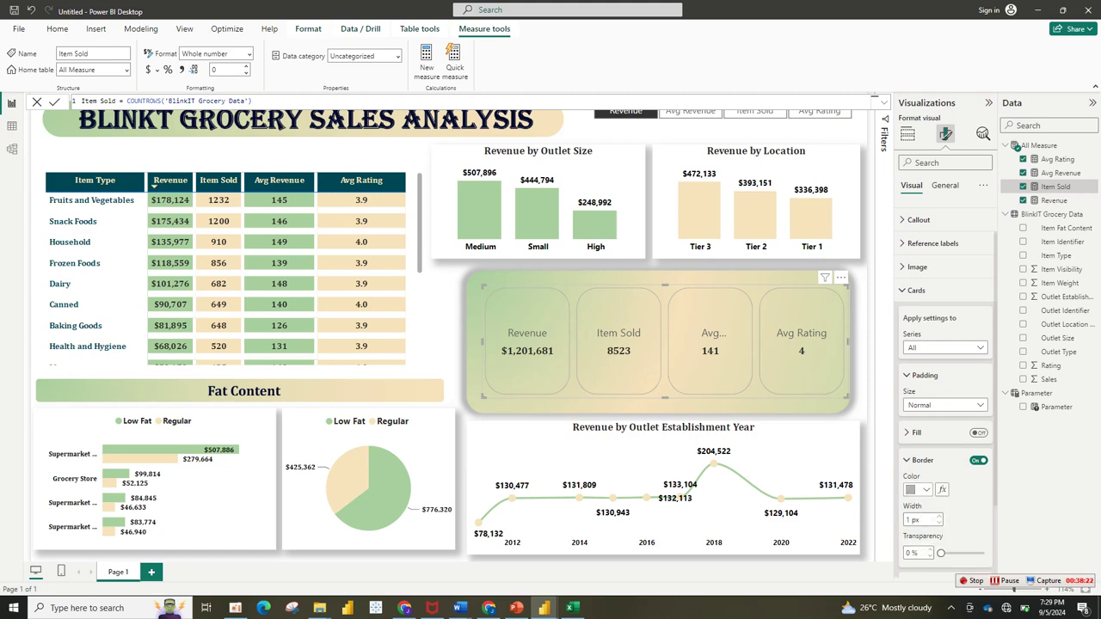
pyautogui.click(917, 460)
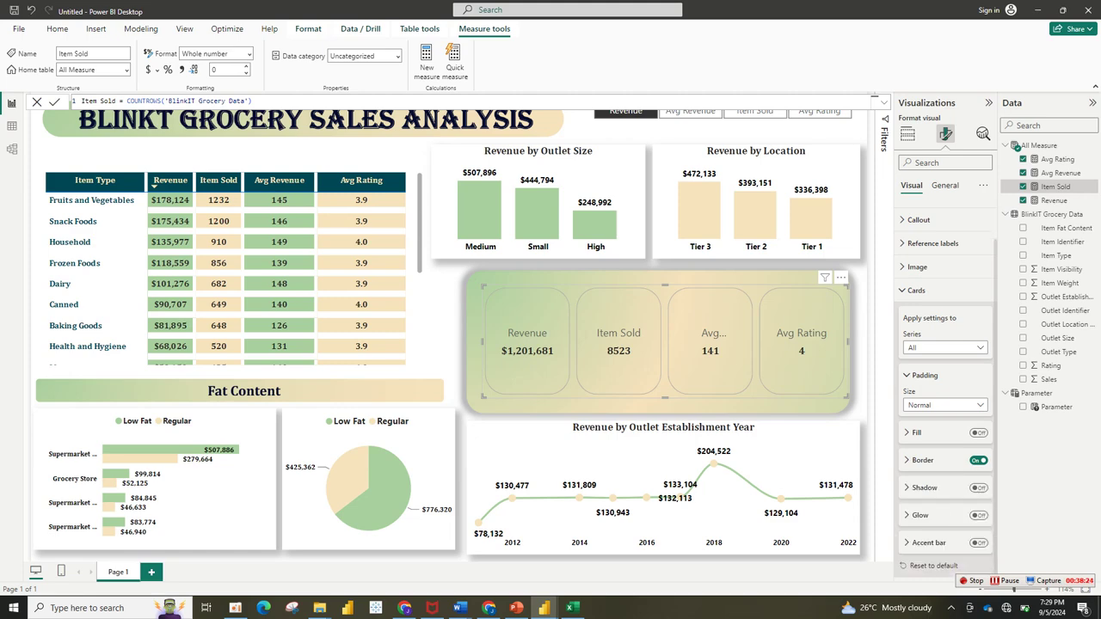
pyautogui.click(978, 543)
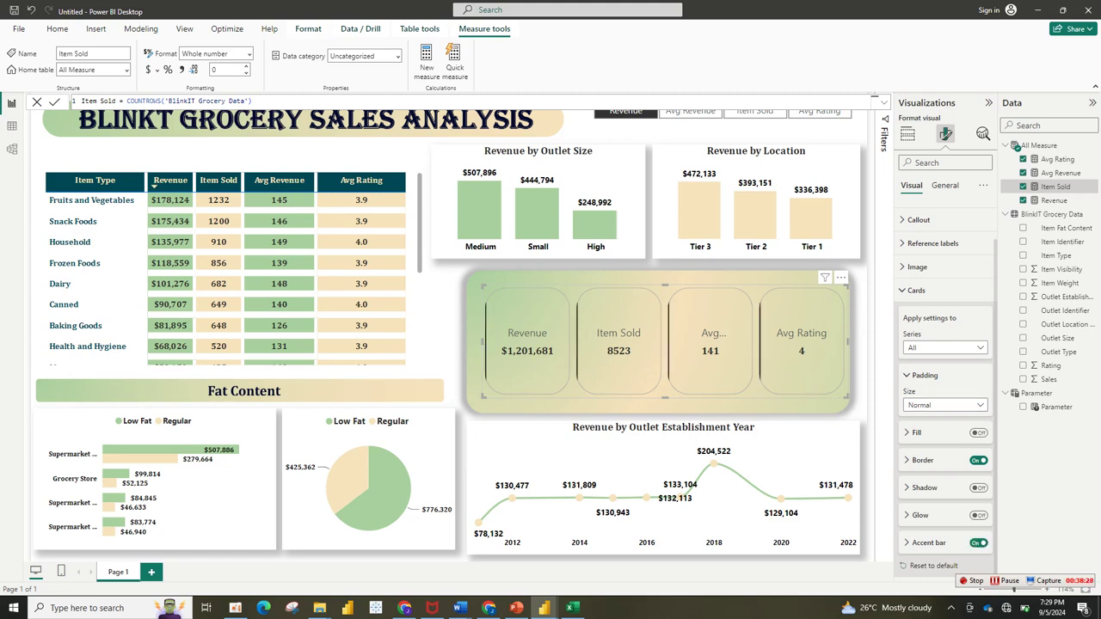
pyautogui.click(927, 543)
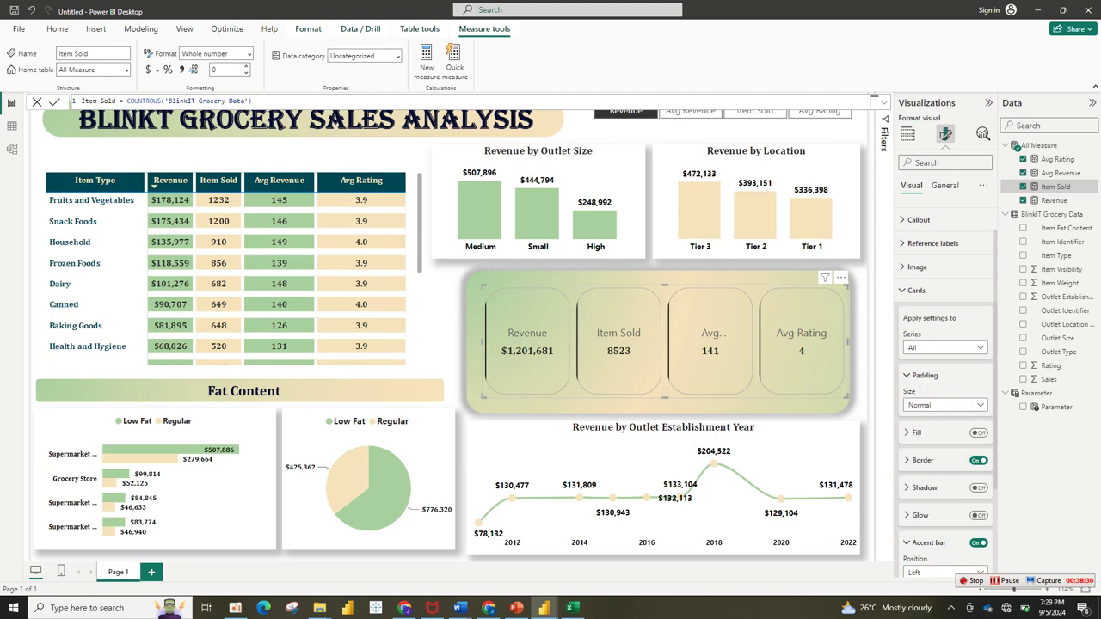
pyautogui.scroll(-3, 946, 387)
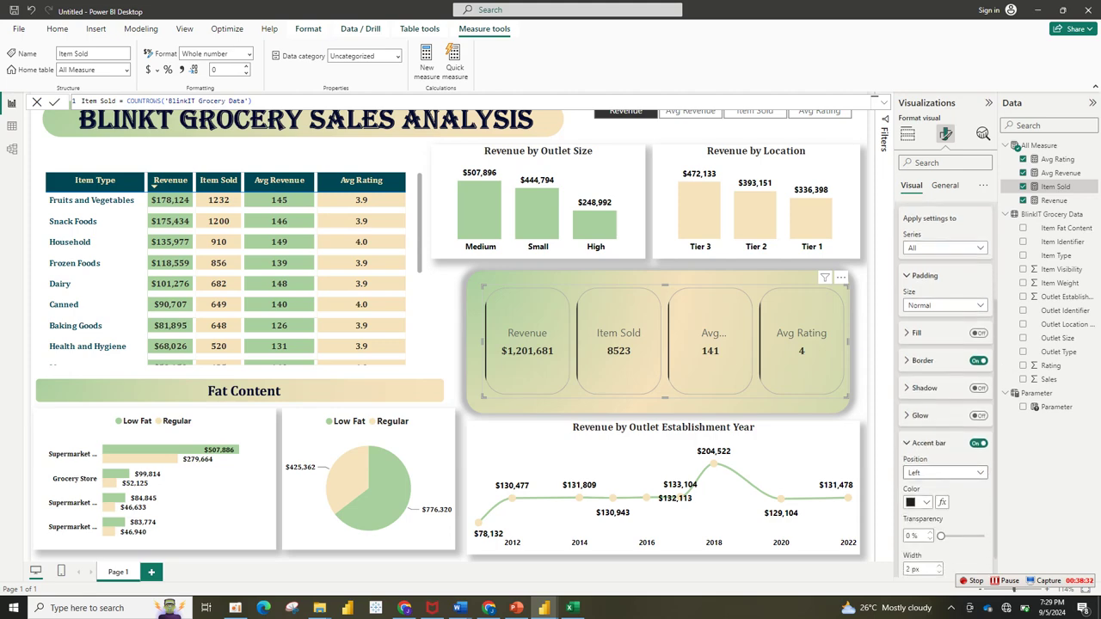
pyautogui.click(942, 473)
pyautogui.click(919, 514)
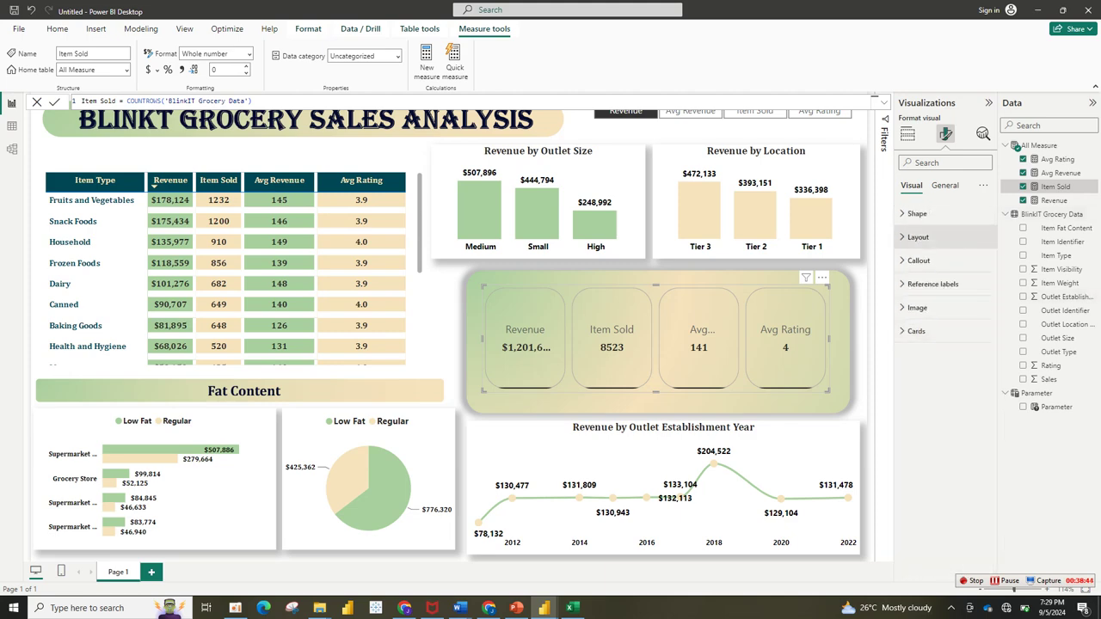
# Try the Vertical and Grid orientations for the cards, testing 2 rows and 6 columns in the grid.
pyautogui.click(918, 236)
pyautogui.click(944, 308)
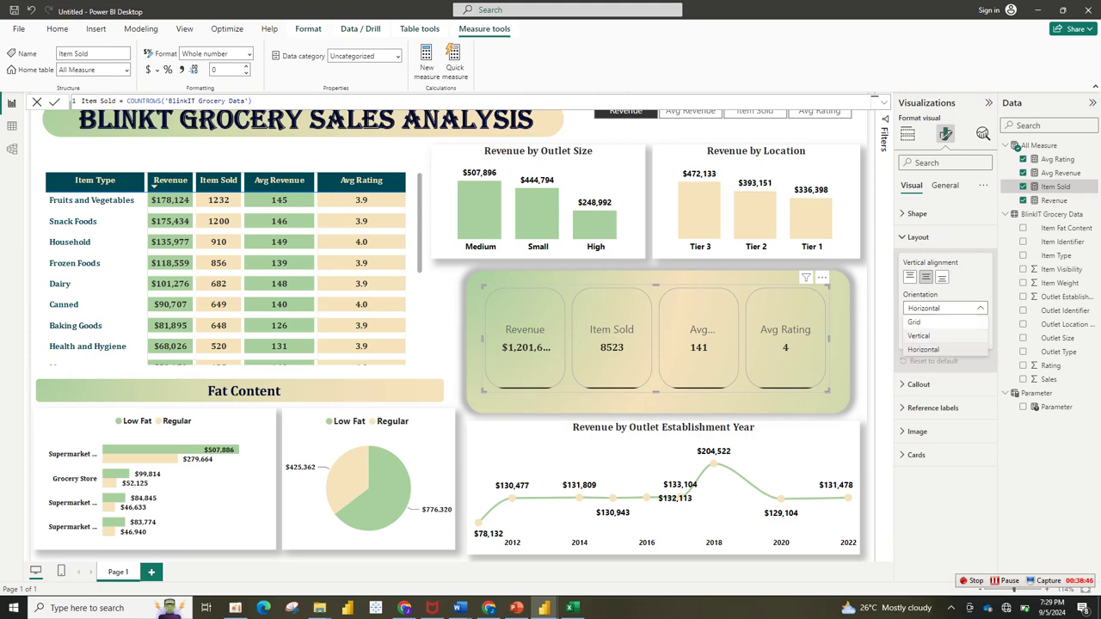
pyautogui.click(945, 321)
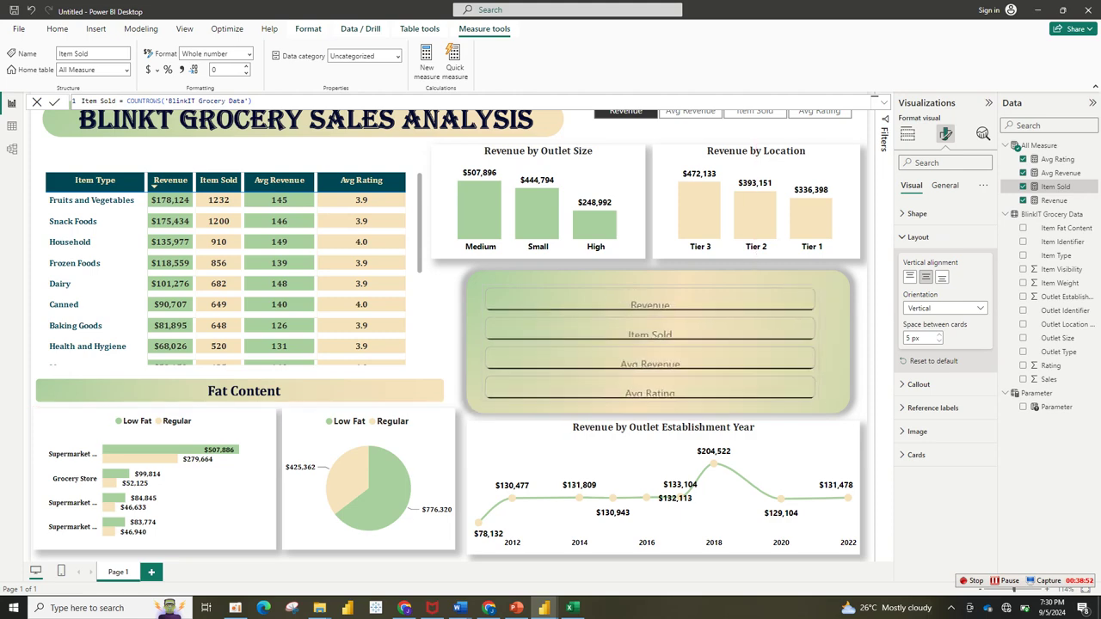
pyautogui.click(944, 308)
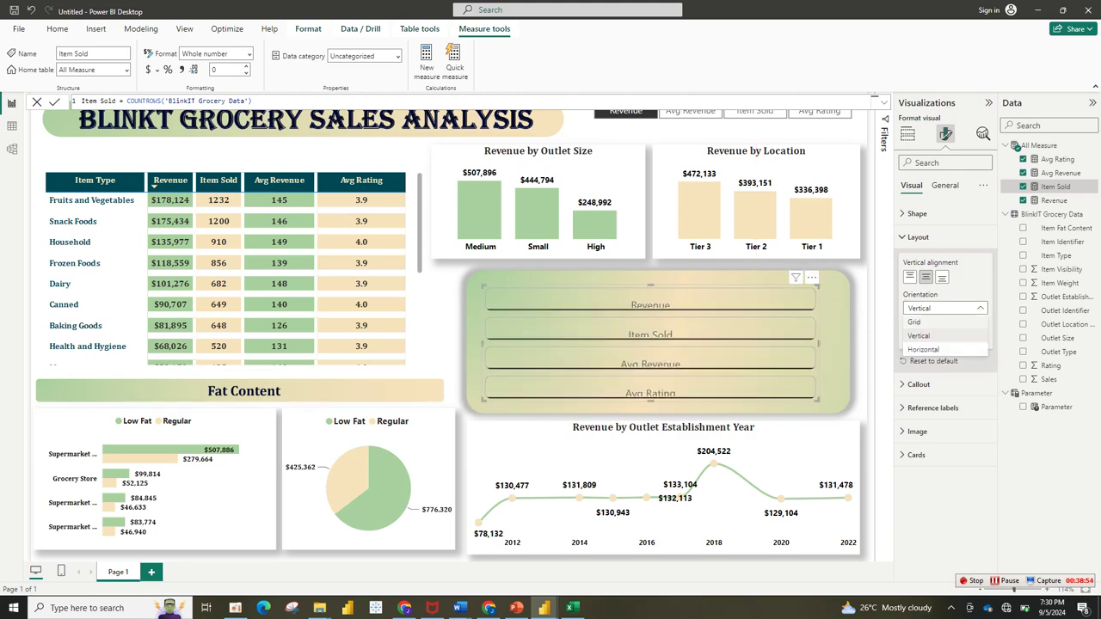
pyautogui.click(914, 321)
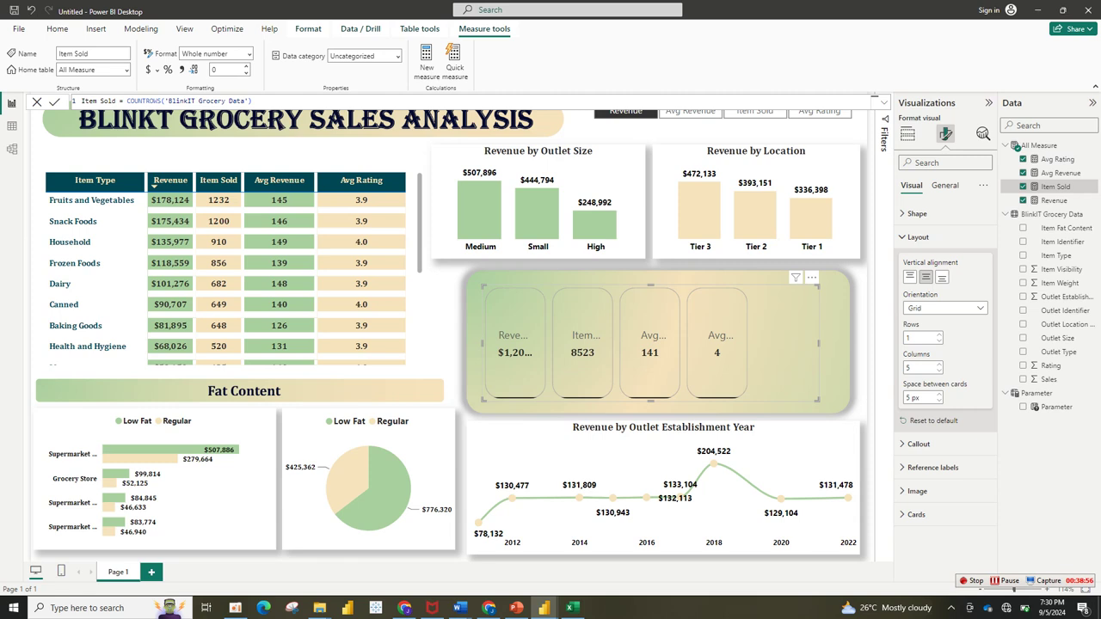
pyautogui.click(940, 335)
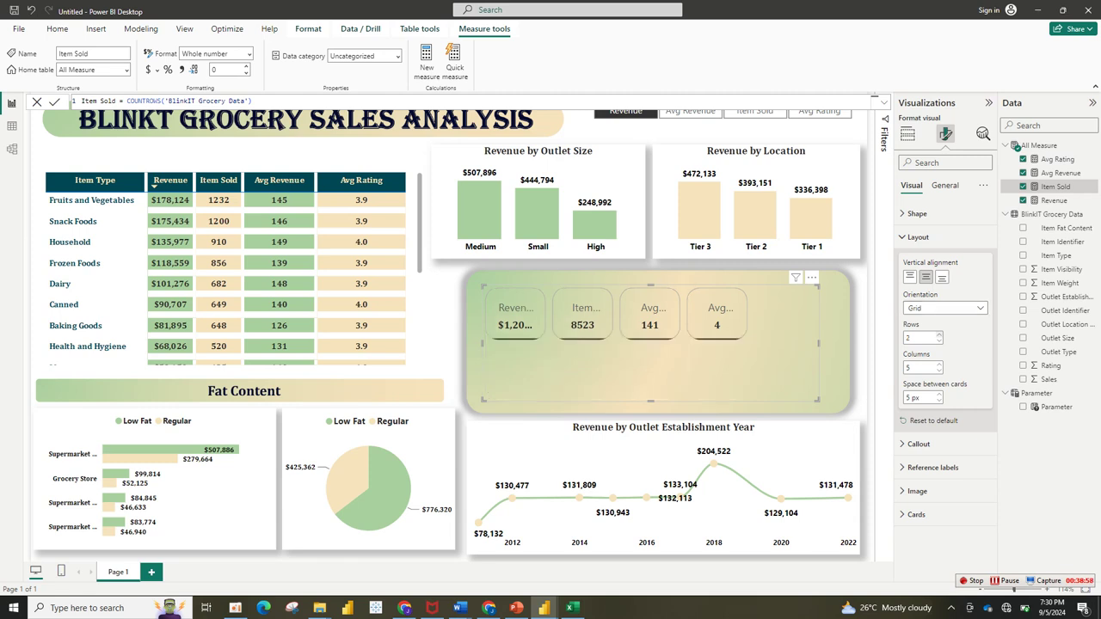
pyautogui.click(939, 341)
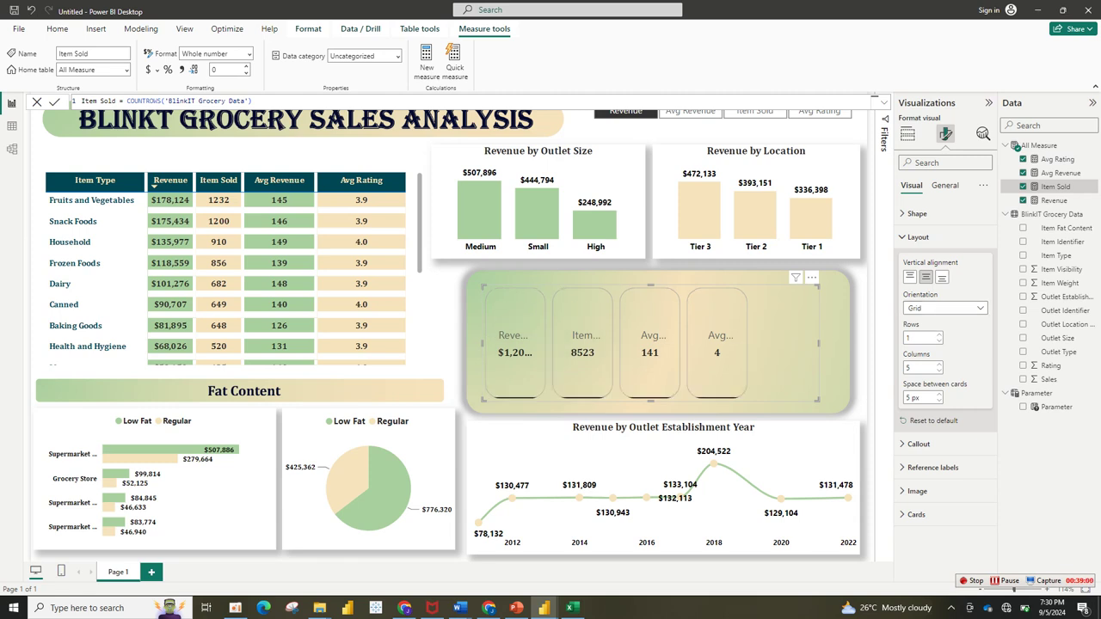
pyautogui.click(939, 363)
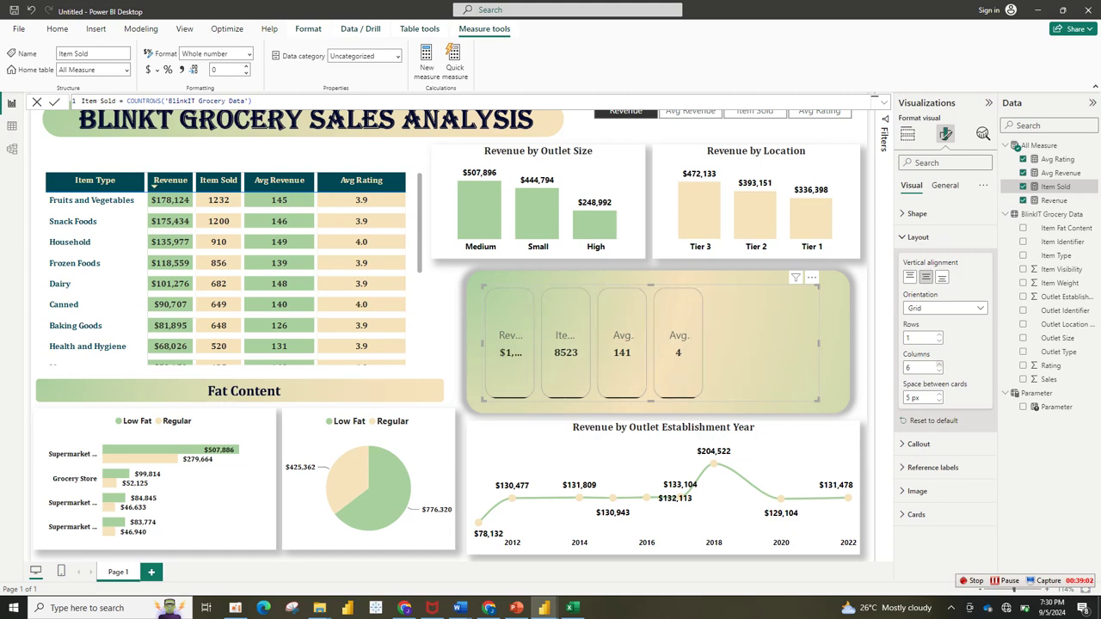
pyautogui.click(945, 307)
pyautogui.click(919, 336)
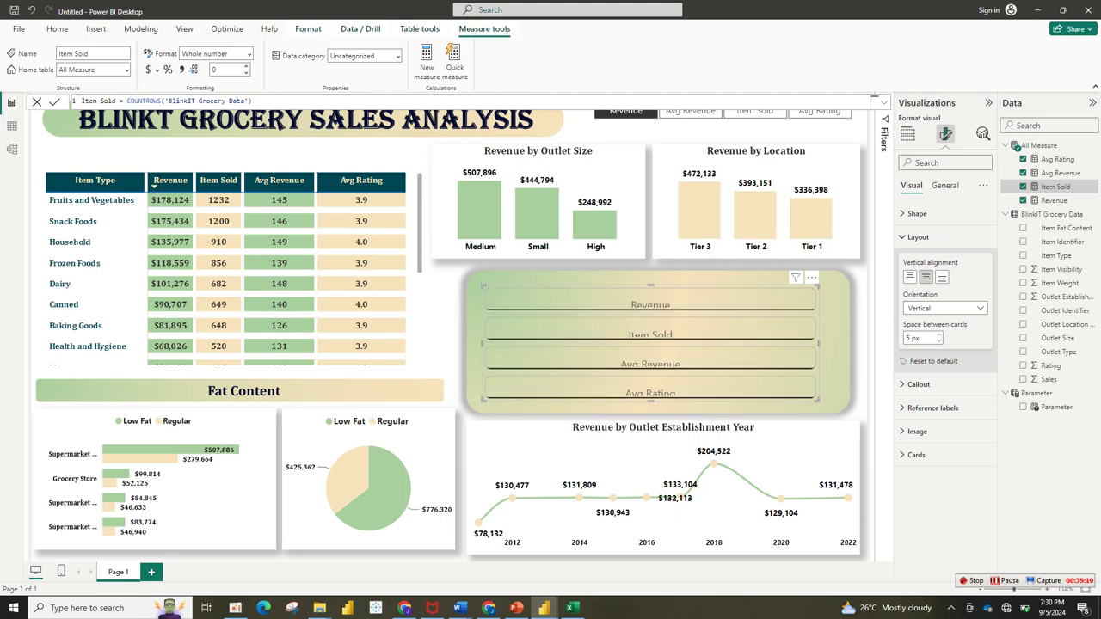
# Set the cards' layout orientation to Horizontal and reduce the space between cards to -1 px.
pyautogui.click(944, 308)
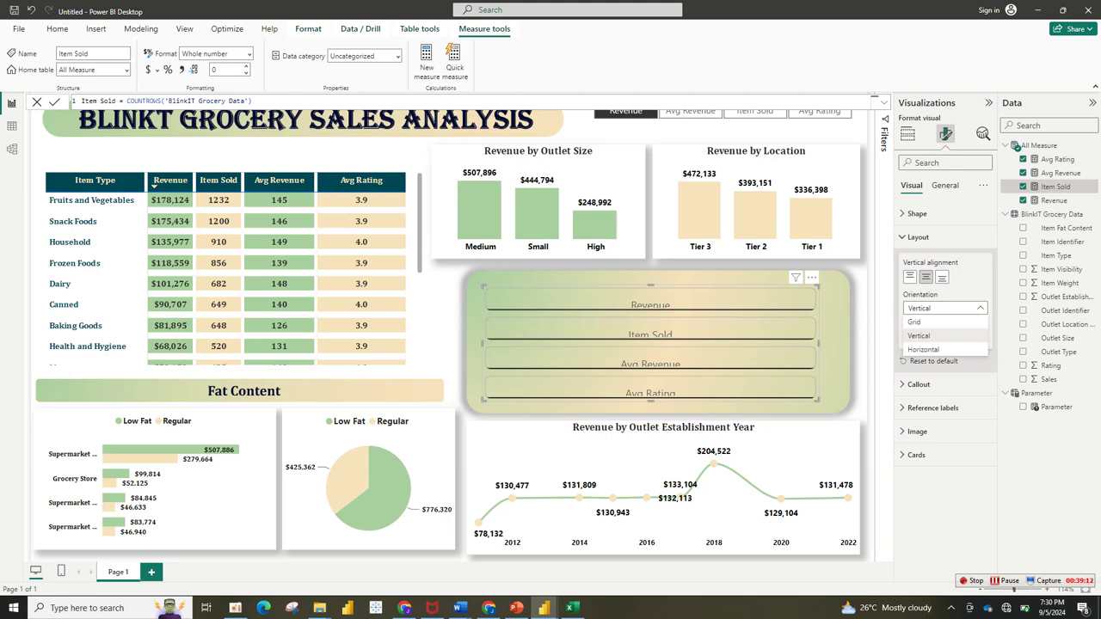
pyautogui.click(923, 349)
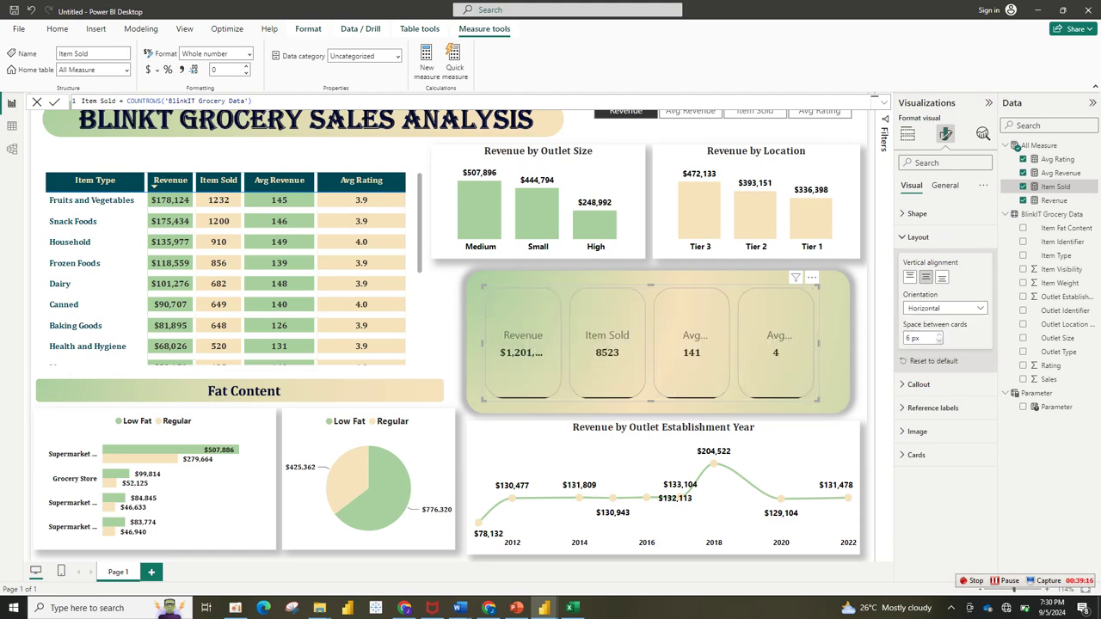
pyautogui.click(939, 341)
pyautogui.click(939, 341)
pyautogui.click(939, 341)
pyautogui.click(940, 340)
pyautogui.click(939, 341)
pyautogui.click(939, 340)
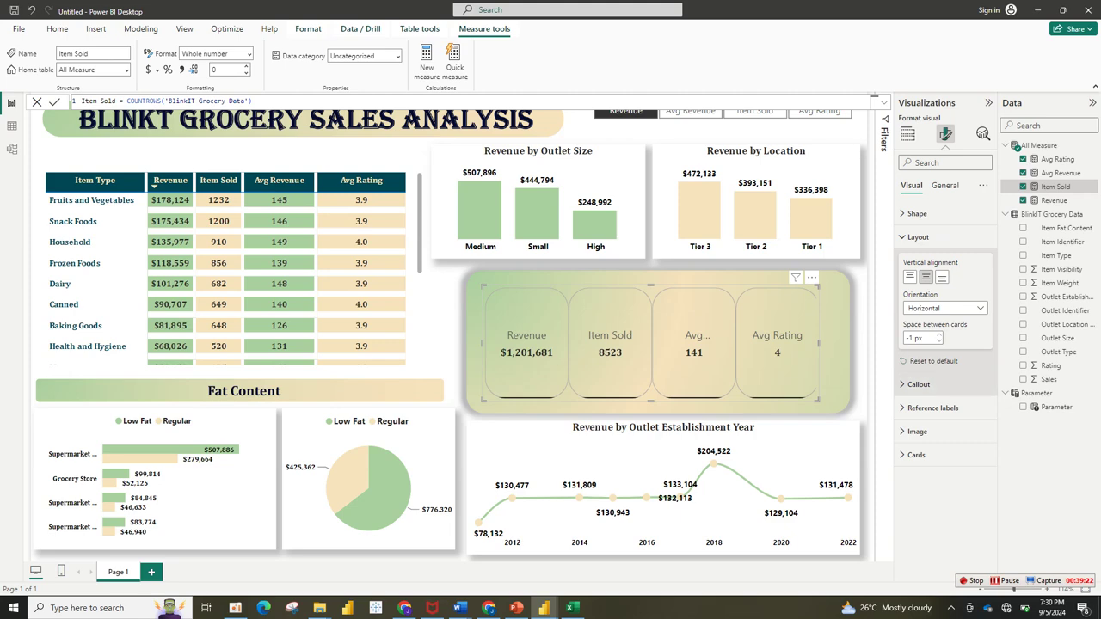
# Switch to the finished Grocery report and examine the layout settings of its four-measure KPI card visual.
pyautogui.moveTo(543, 608)
pyautogui.click(474, 559)
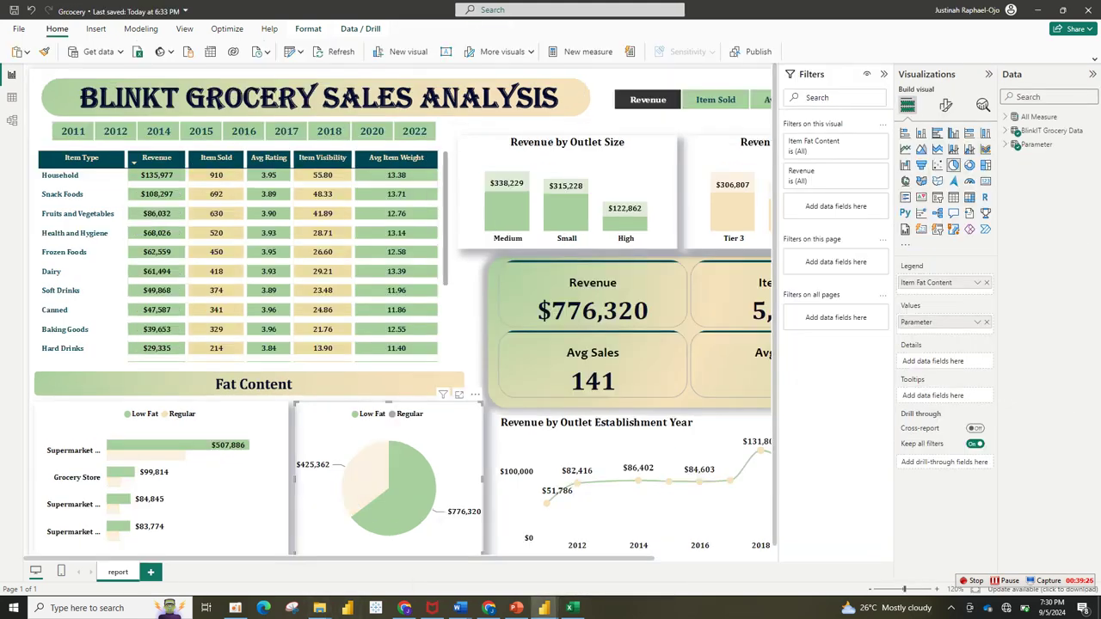
pyautogui.click(885, 75)
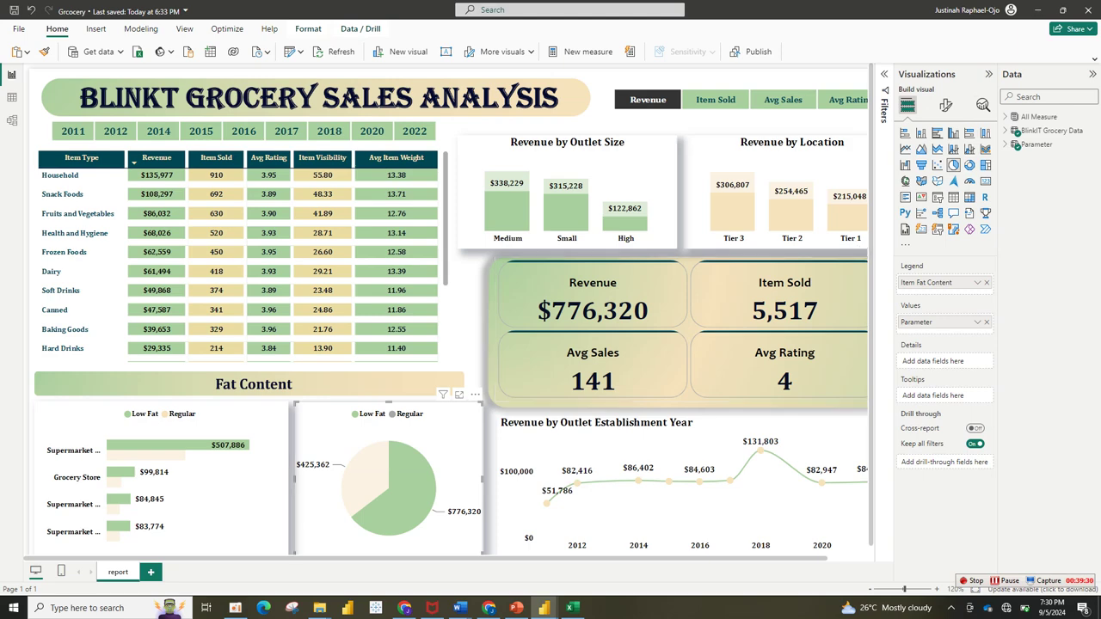
pyautogui.press('Escape')
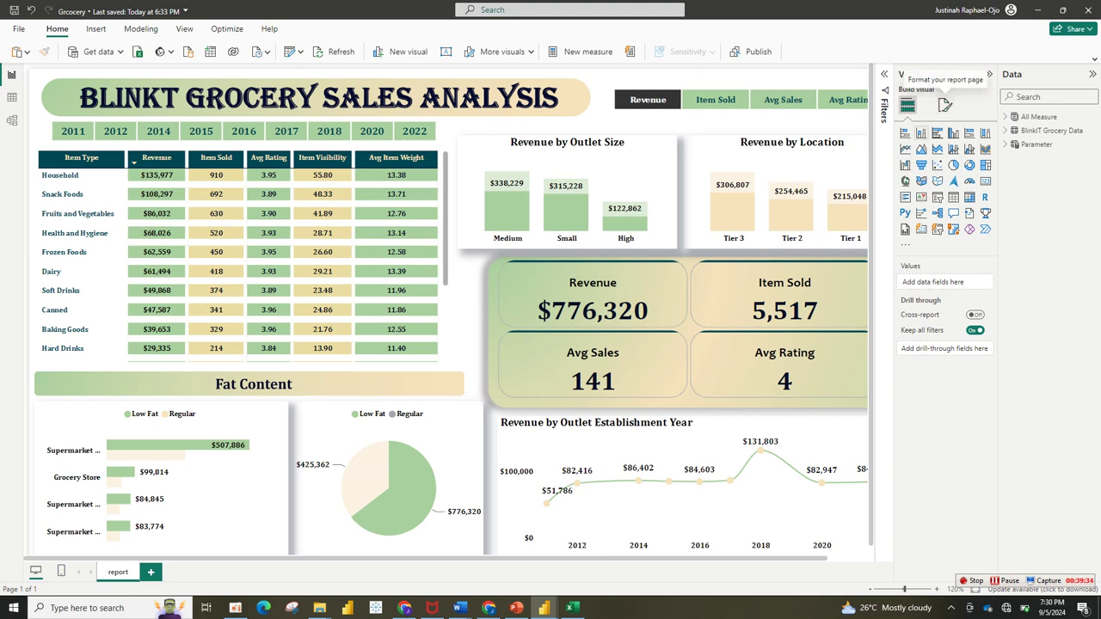
pyautogui.click(851, 275)
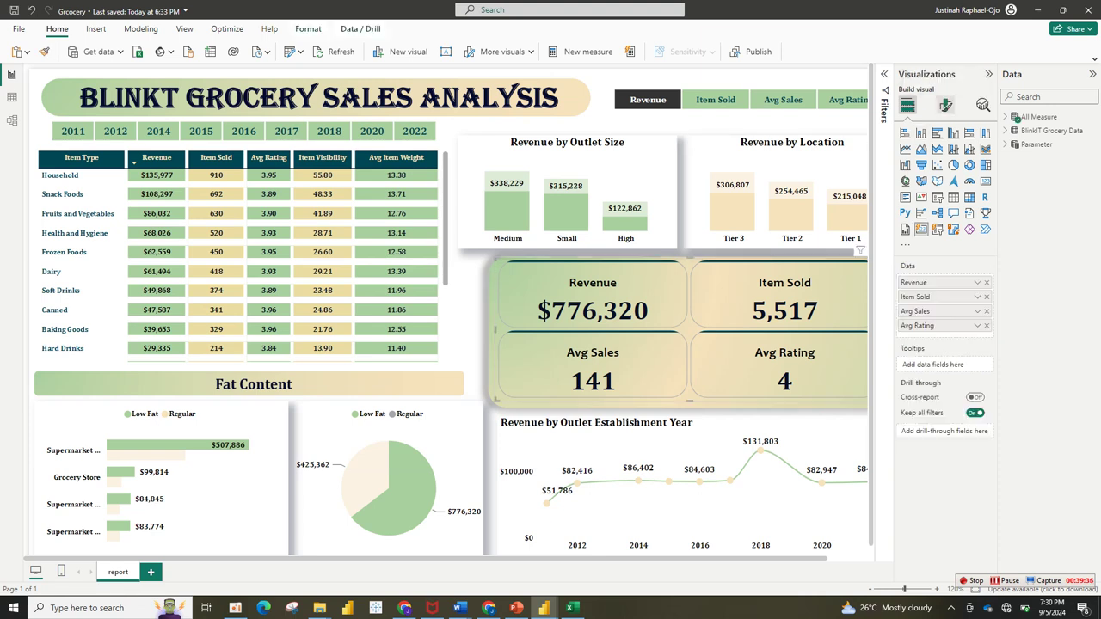
pyautogui.click(946, 105)
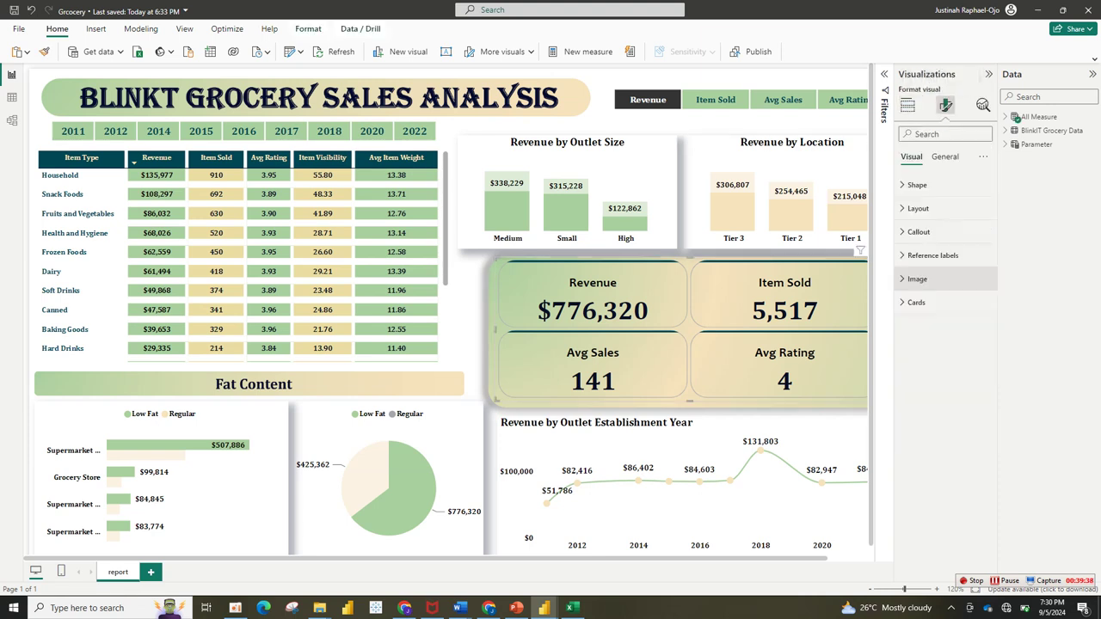
pyautogui.click(917, 208)
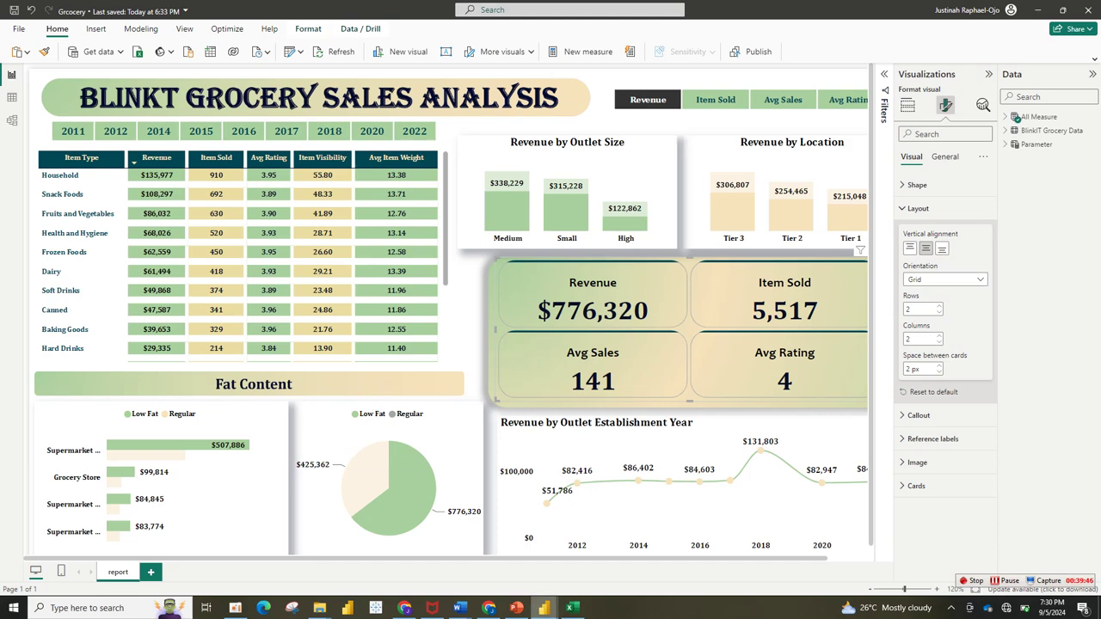
# Back in the untitled report, arrange the cards in a Grid of 2 rows and 2 columns and enlarge the visual within the gradient panel.
pyautogui.moveTo(543, 608)
pyautogui.click(606, 557)
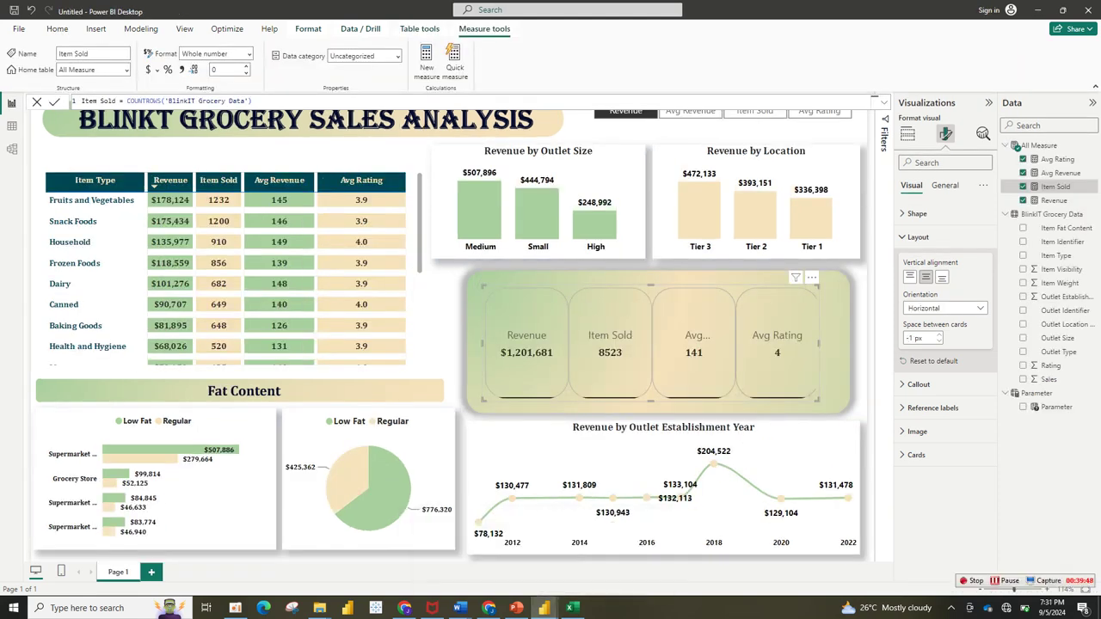
pyautogui.click(944, 307)
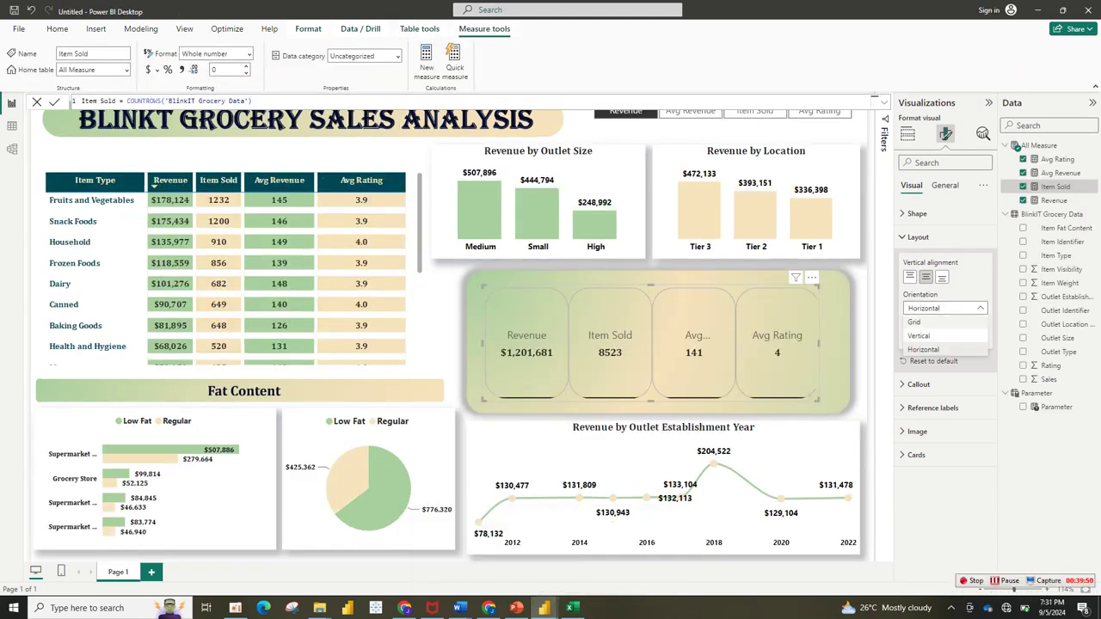
pyautogui.click(915, 323)
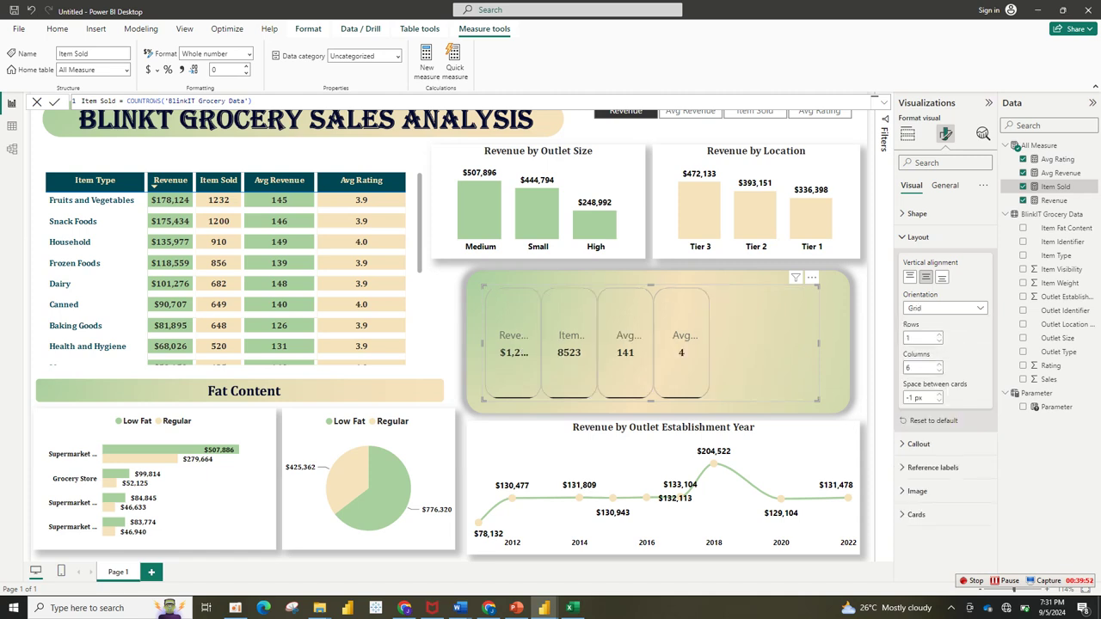
pyautogui.click(939, 334)
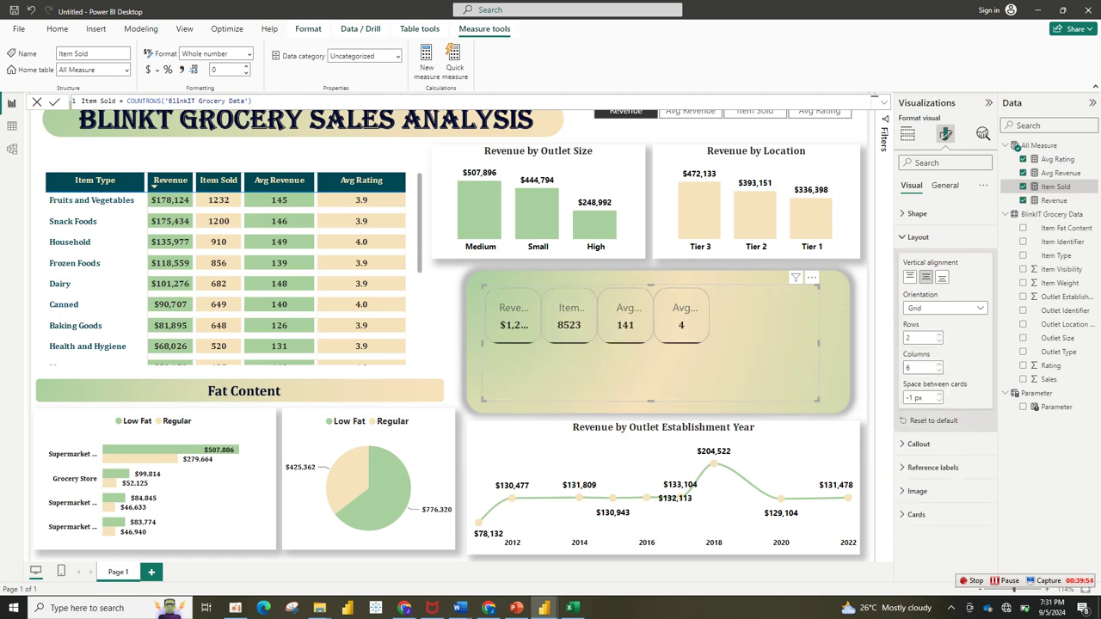
pyautogui.click(939, 371)
pyautogui.click(939, 371)
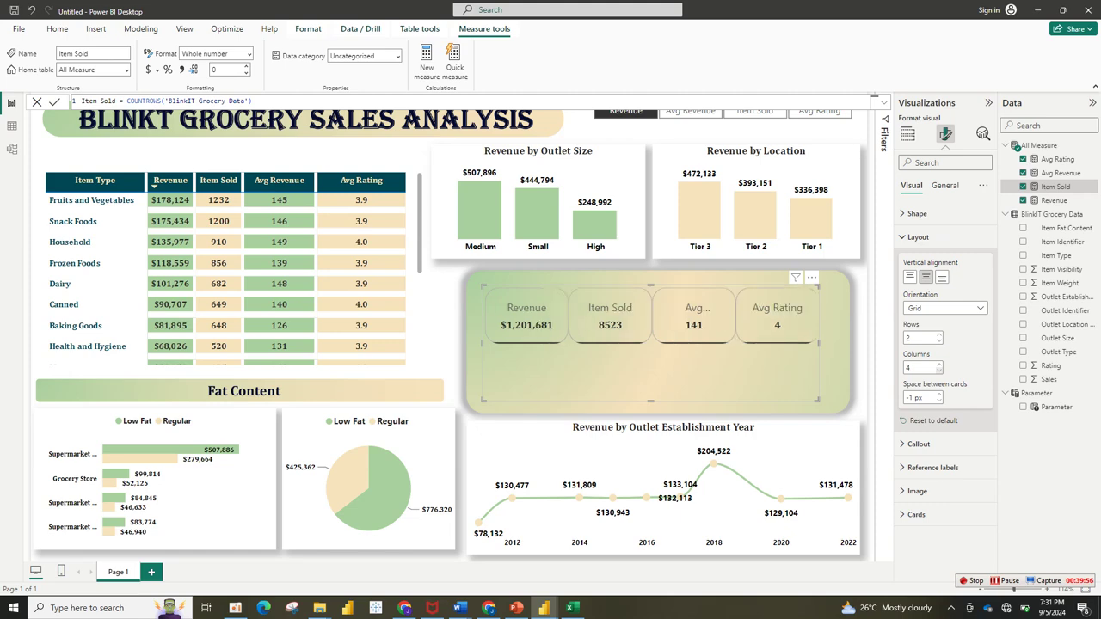
pyautogui.click(940, 370)
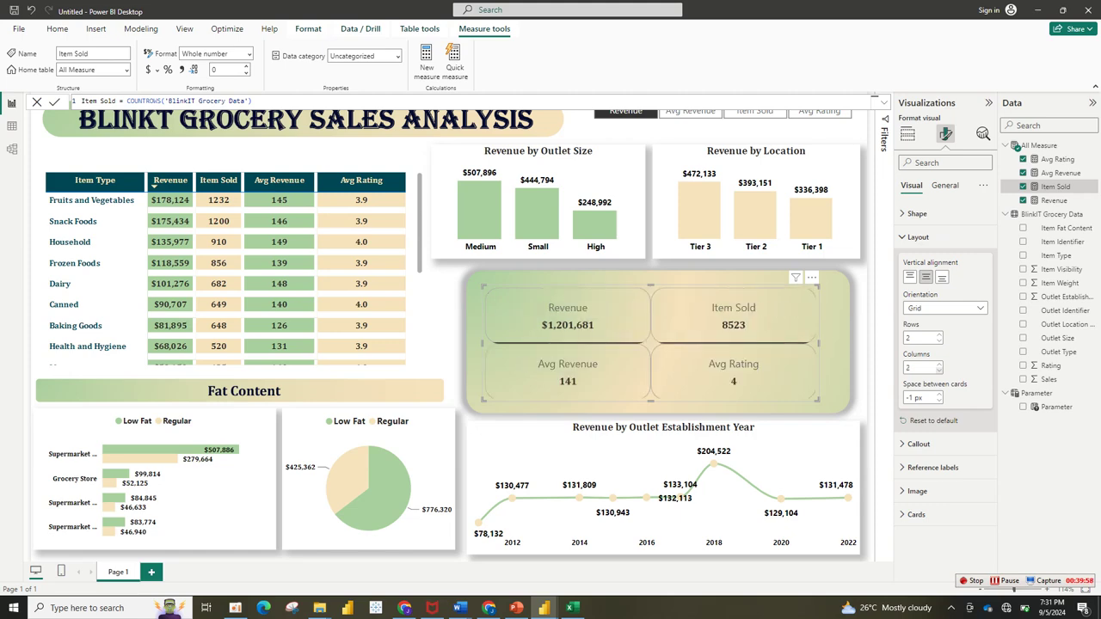
pyautogui.moveTo(818, 400); pyautogui.dragTo(840, 405)
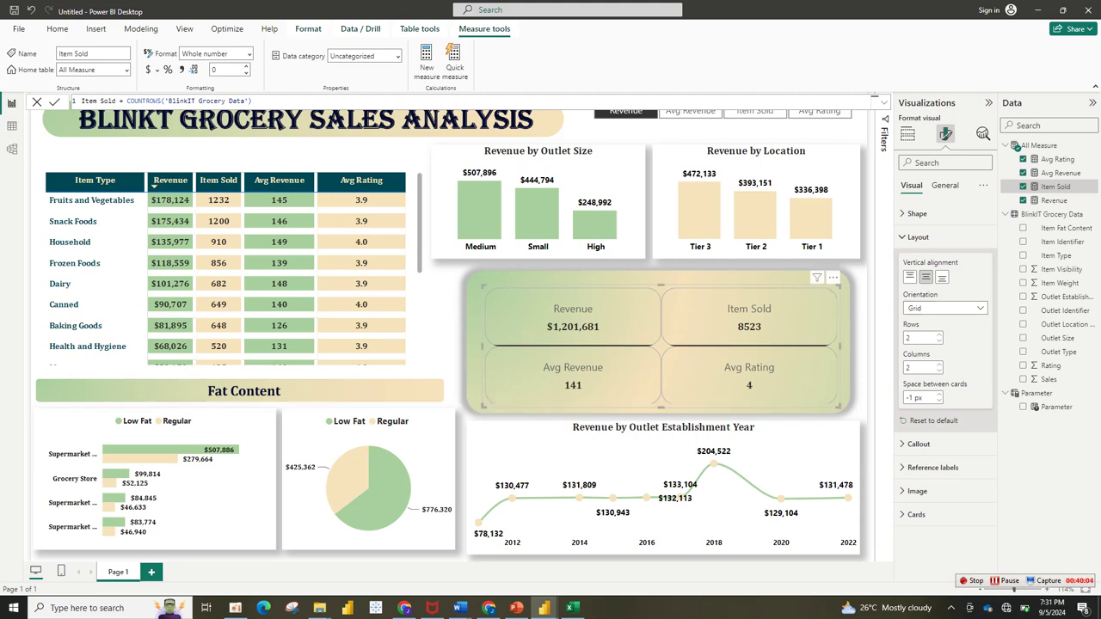
# Set the accent bar position of all the cards to Top.
pyautogui.click(918, 237)
pyautogui.click(917, 331)
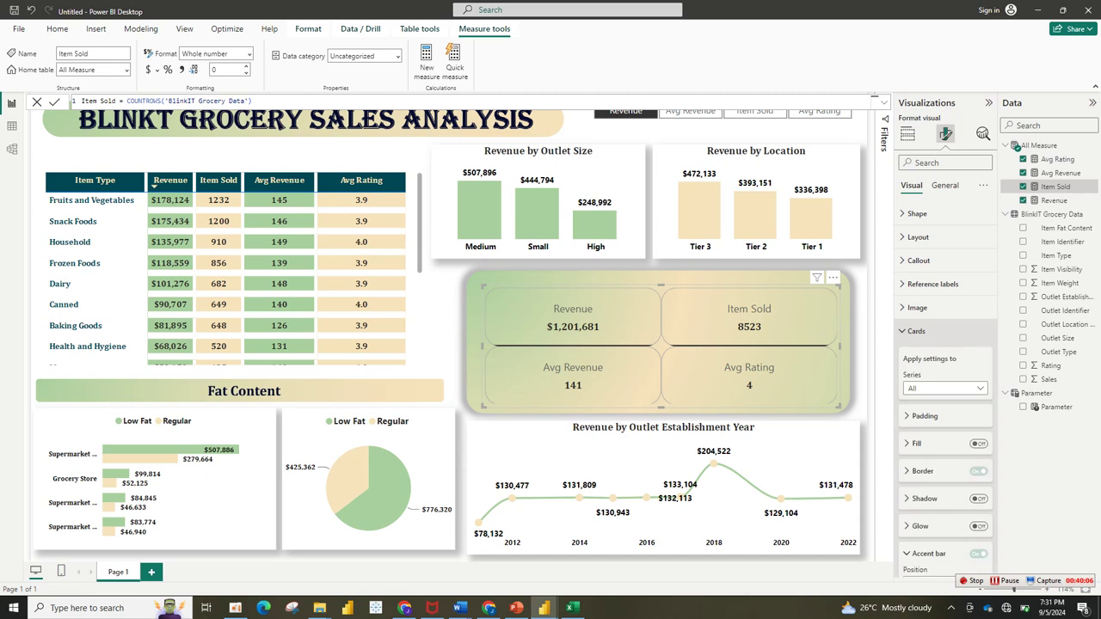
pyautogui.click(922, 554)
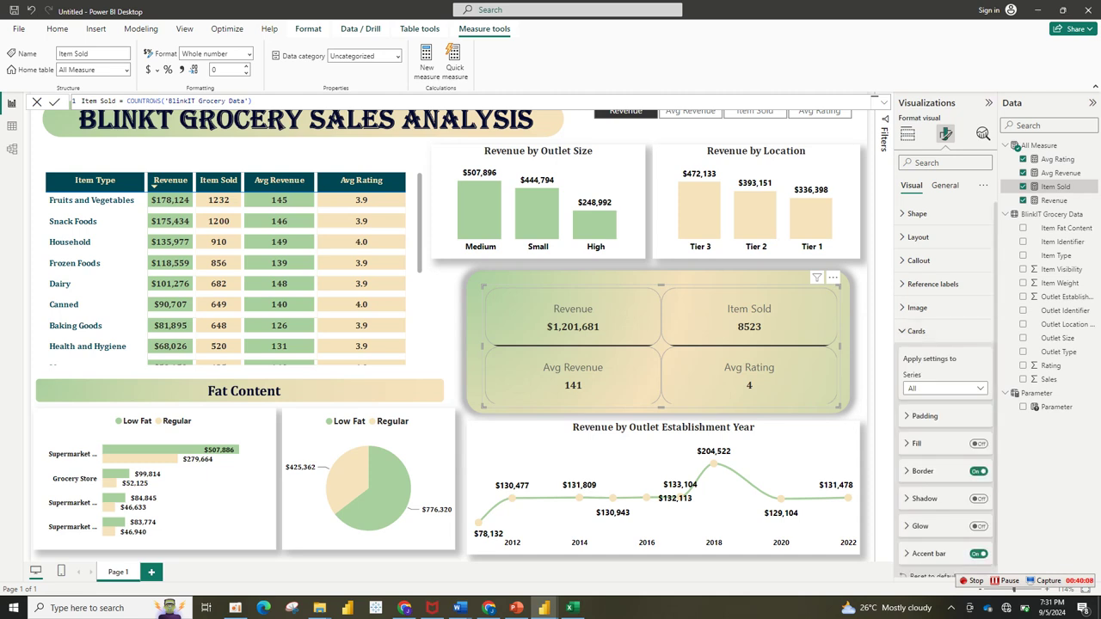
pyautogui.scroll(-1, 946, 387)
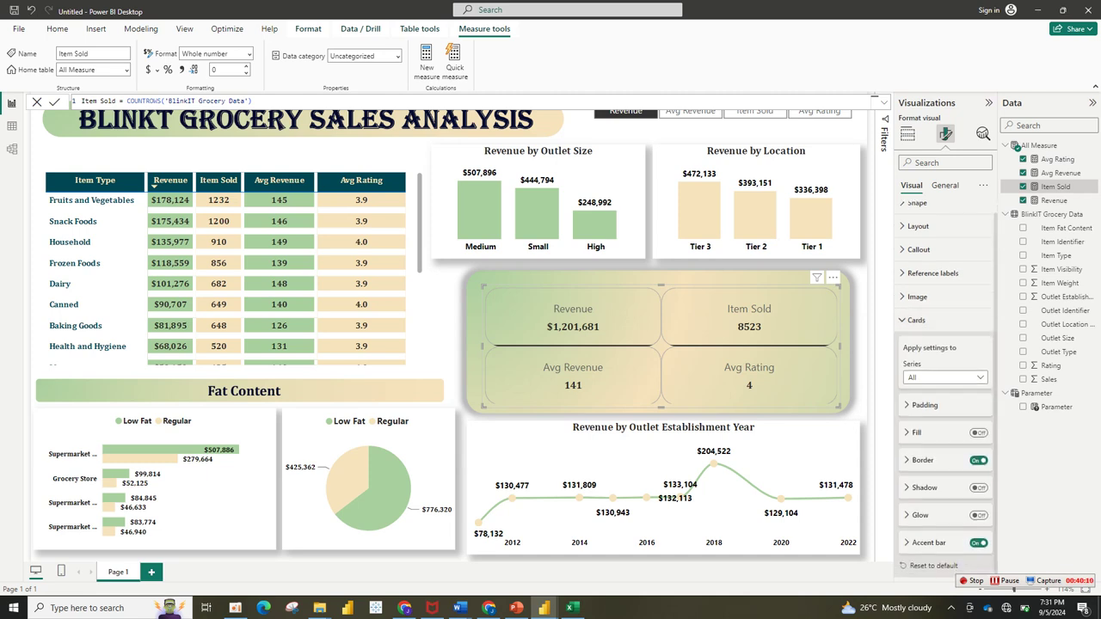
pyautogui.click(928, 543)
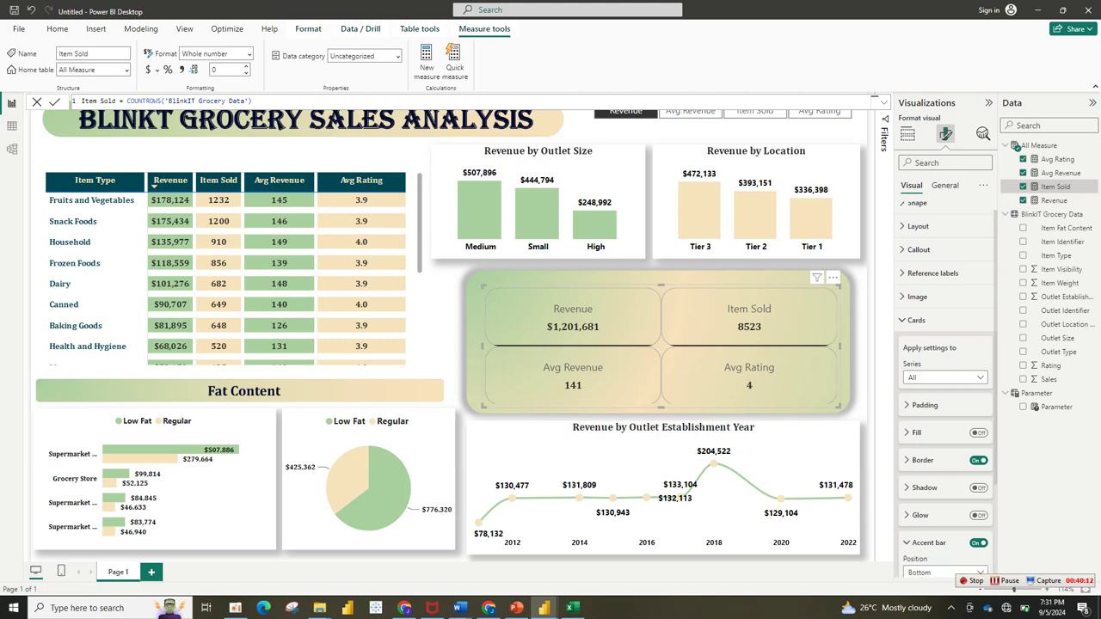
pyautogui.scroll(-3, 944, 387)
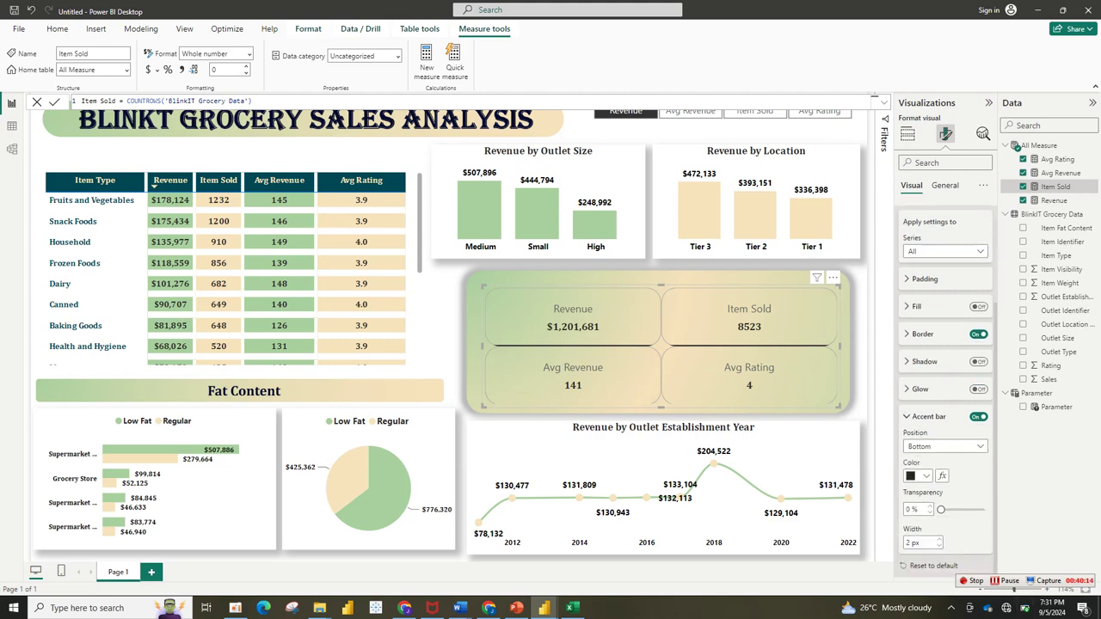
pyautogui.click(919, 475)
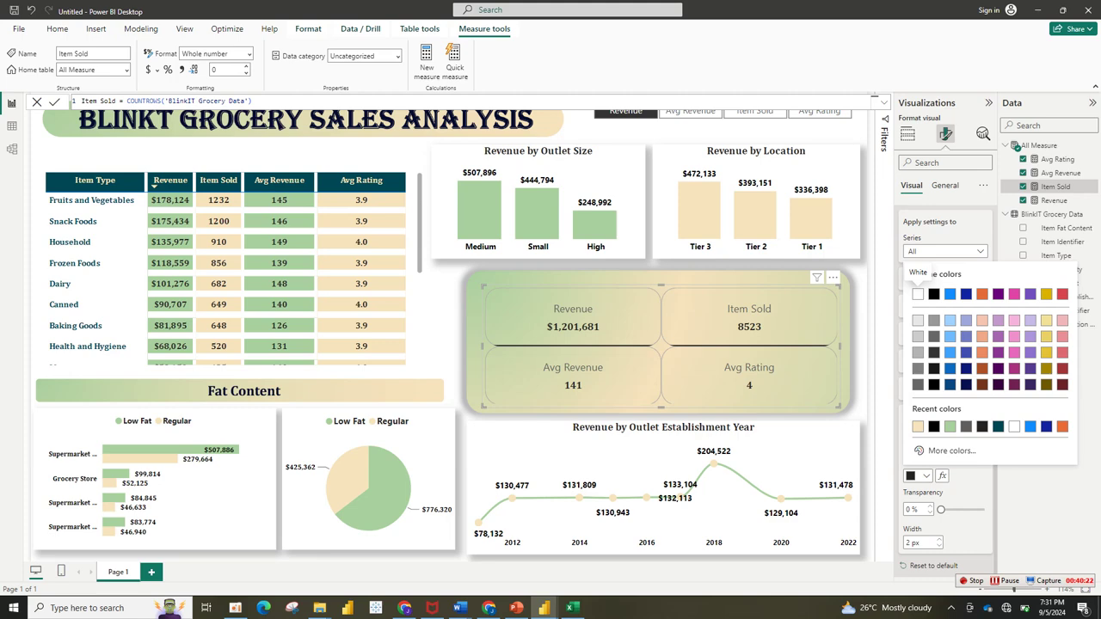
pyautogui.press('Escape')
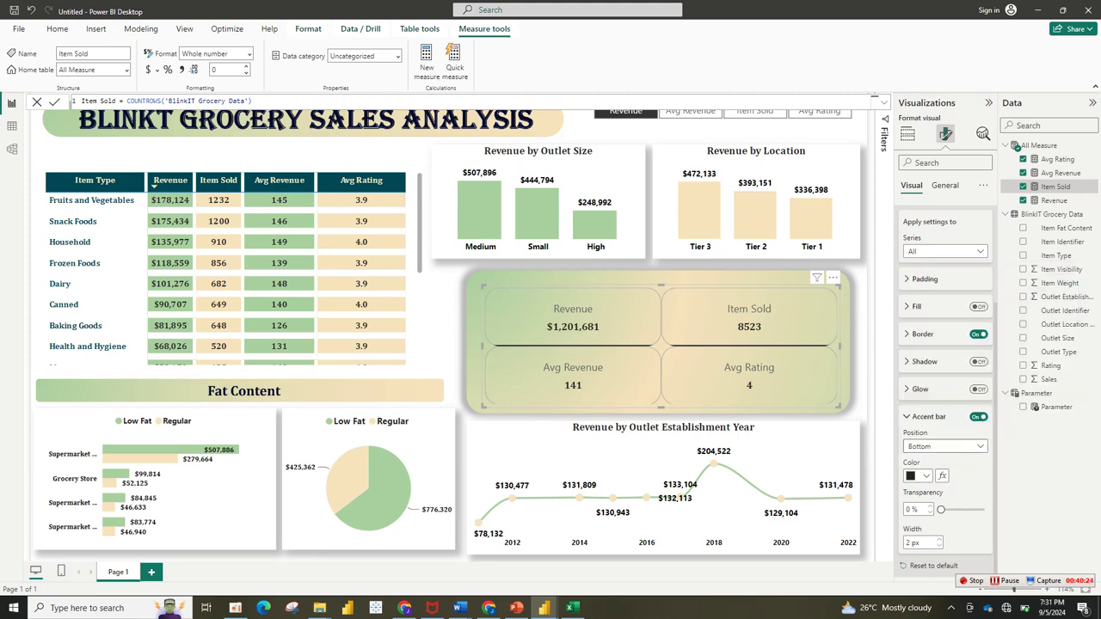
pyautogui.click(944, 446)
pyautogui.press('Down')
pyautogui.press('Return')
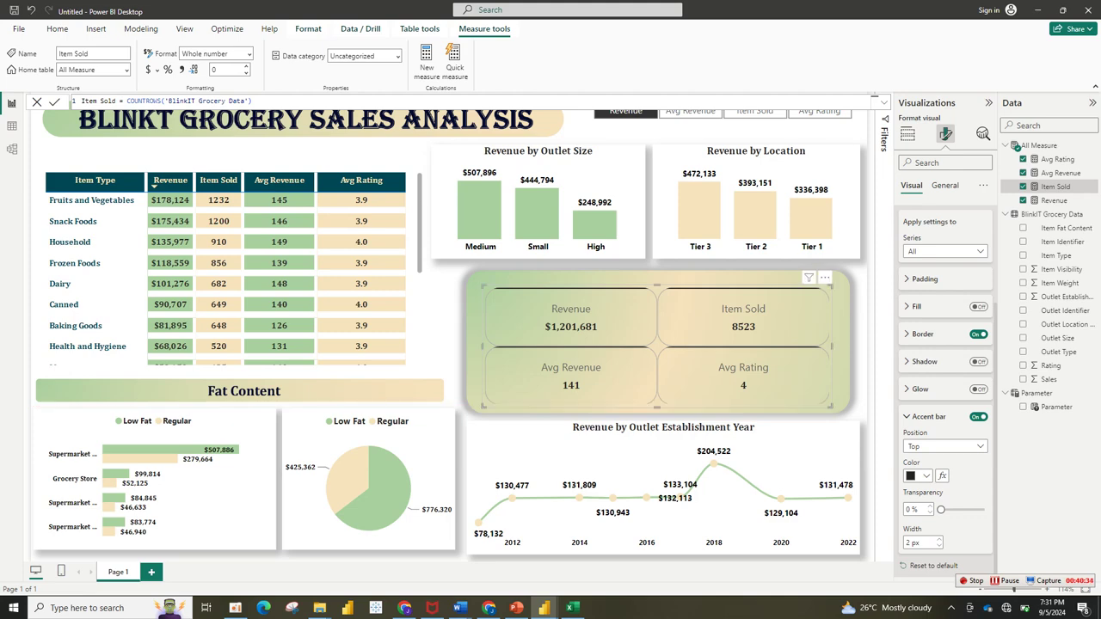
# Set the font size of the callout values on all the cards to 26.
pyautogui.scroll(4, 942, 284)
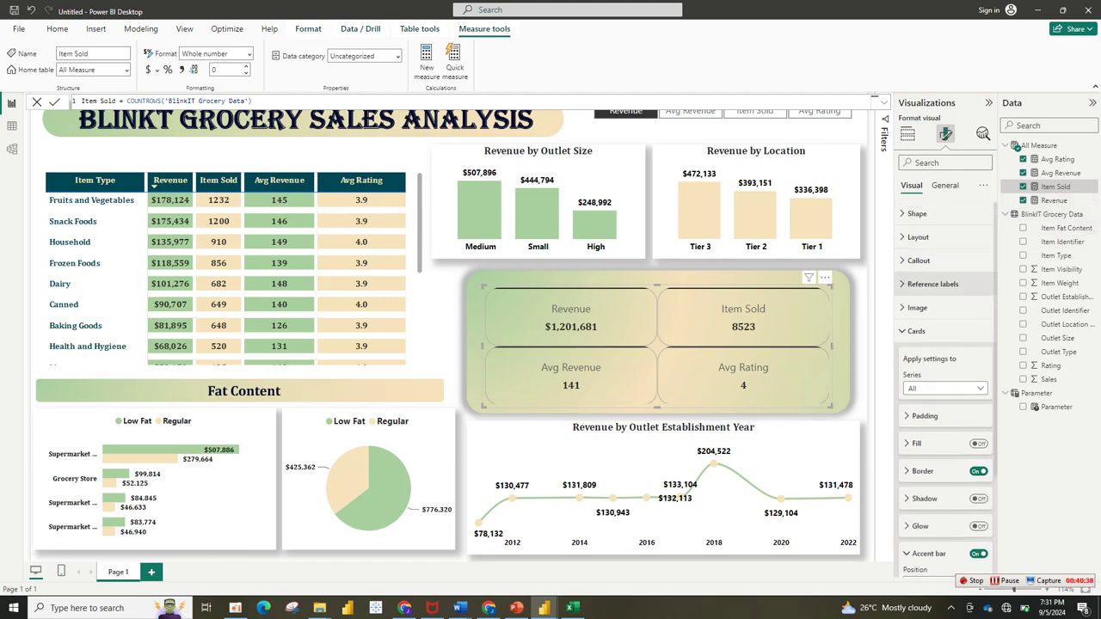
pyautogui.click(932, 284)
pyautogui.click(918, 260)
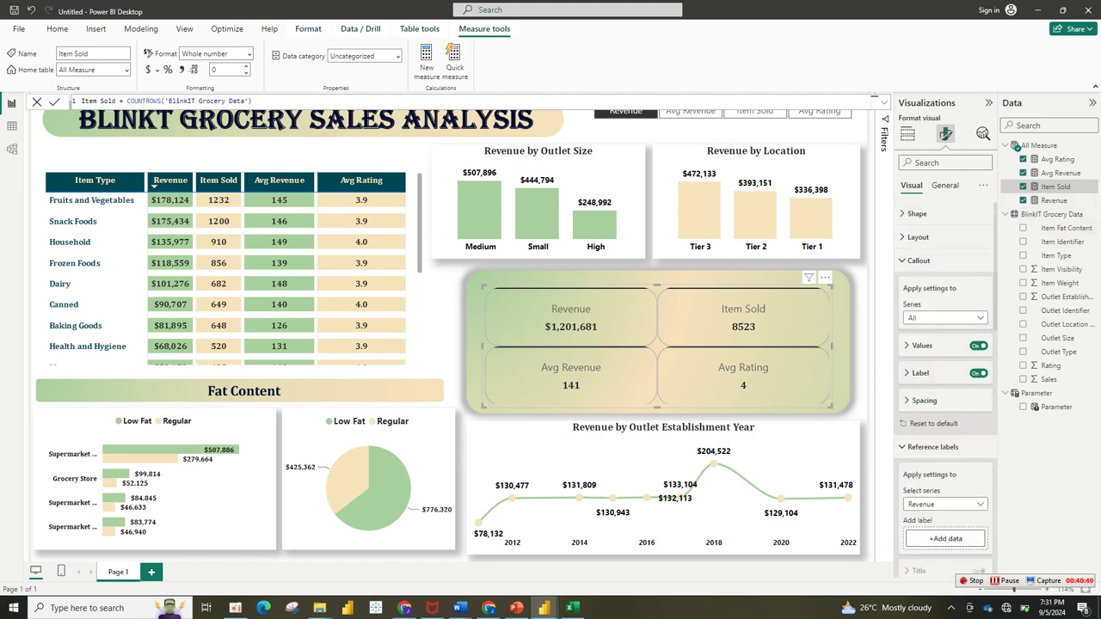
pyautogui.click(920, 345)
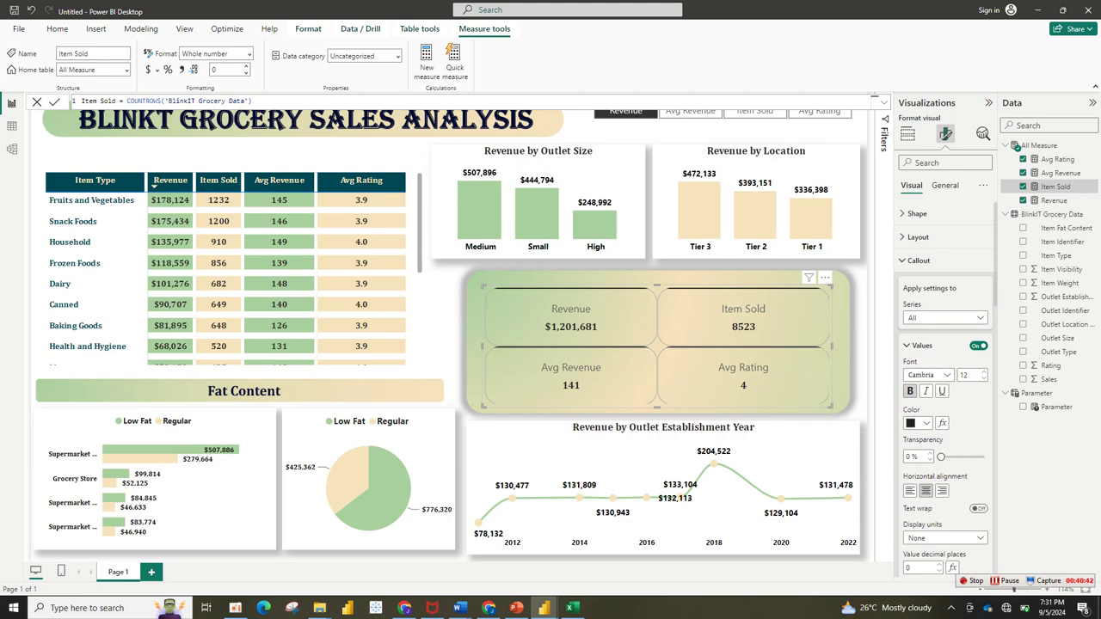
pyautogui.press('Up')
pyautogui.press('Up')
pyautogui.press('Up')
pyautogui.press('Up')
pyautogui.press('Up')
pyautogui.press('Up')
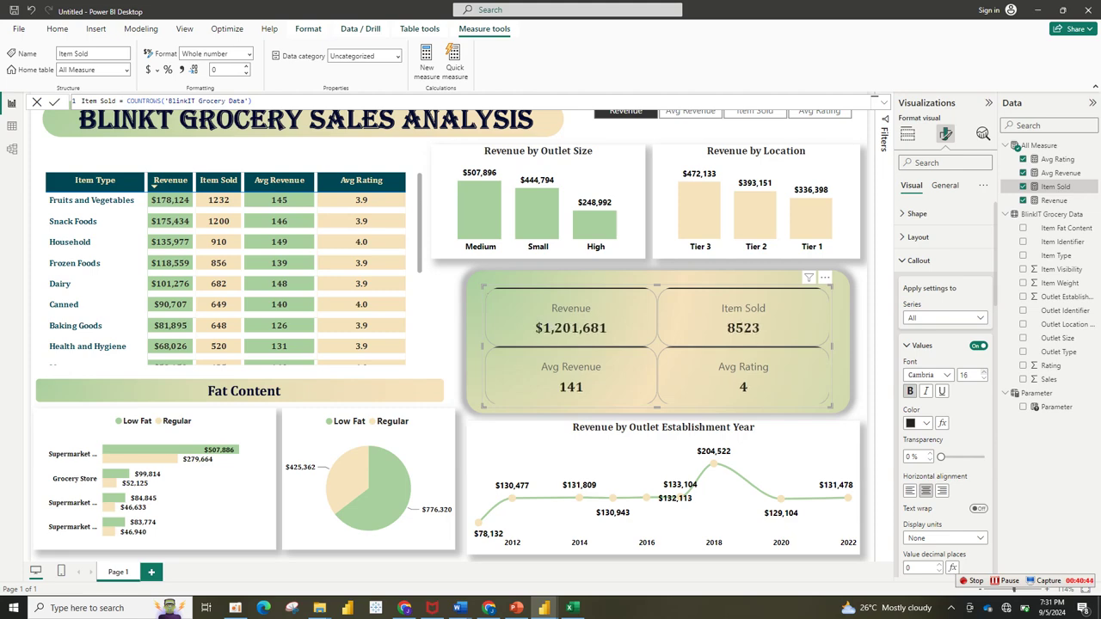
pyautogui.press('Up')
pyautogui.press('Up')
pyautogui.press('Up')
pyautogui.press('Up')
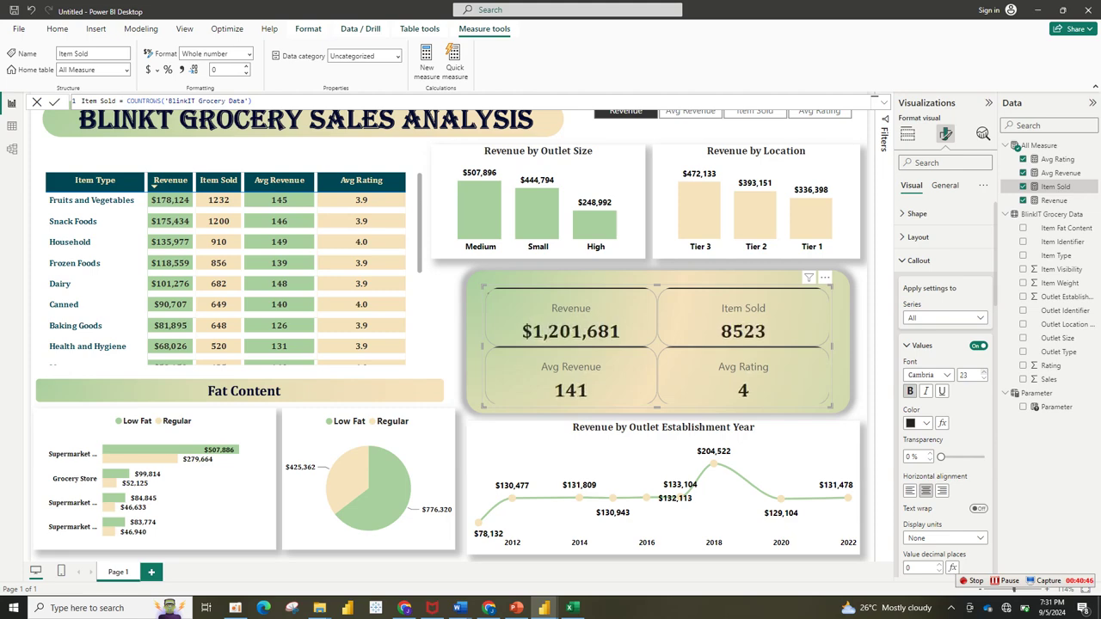
pyautogui.press('Up')
pyautogui.press('Up')
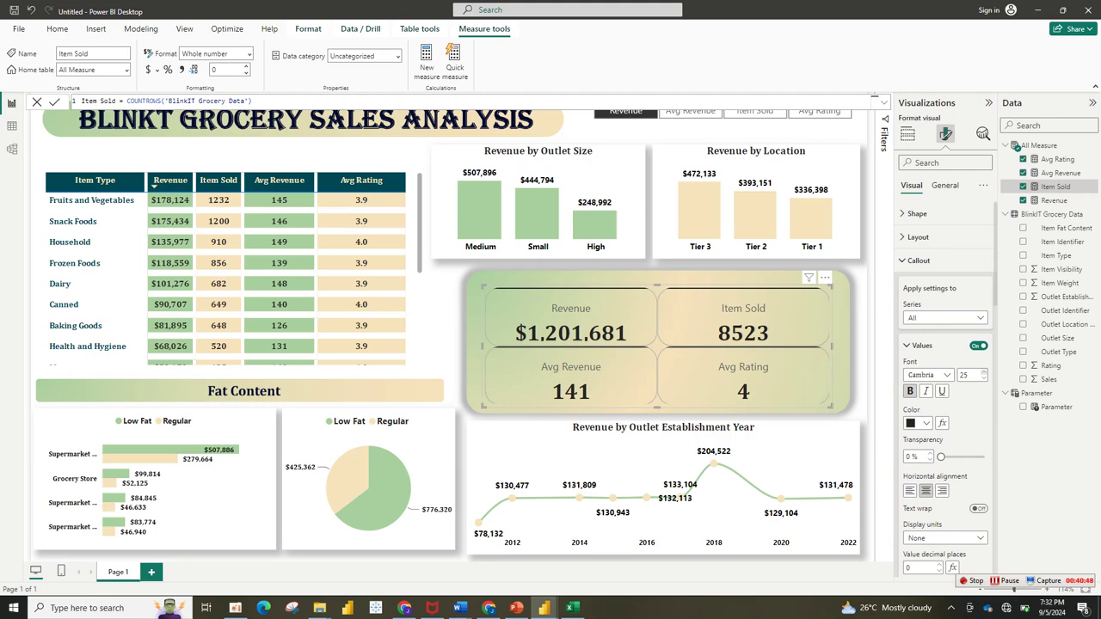
pyautogui.press('Up')
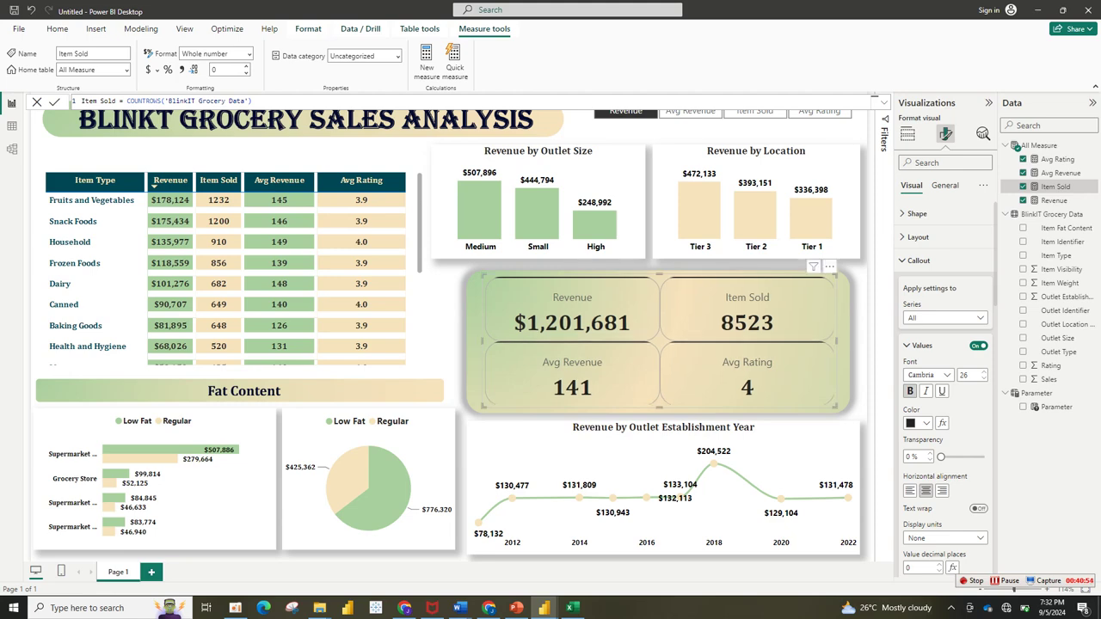
# Make the callout labels of all the cards bold and set their font to Cambria.
pyautogui.click(920, 346)
pyautogui.click(921, 372)
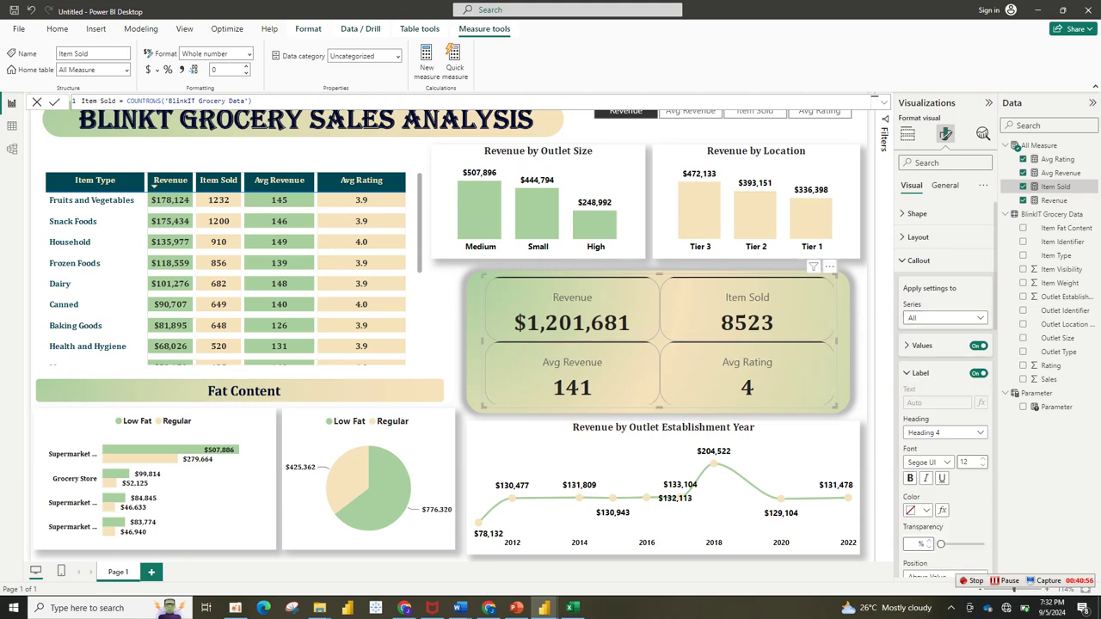
pyautogui.click(910, 478)
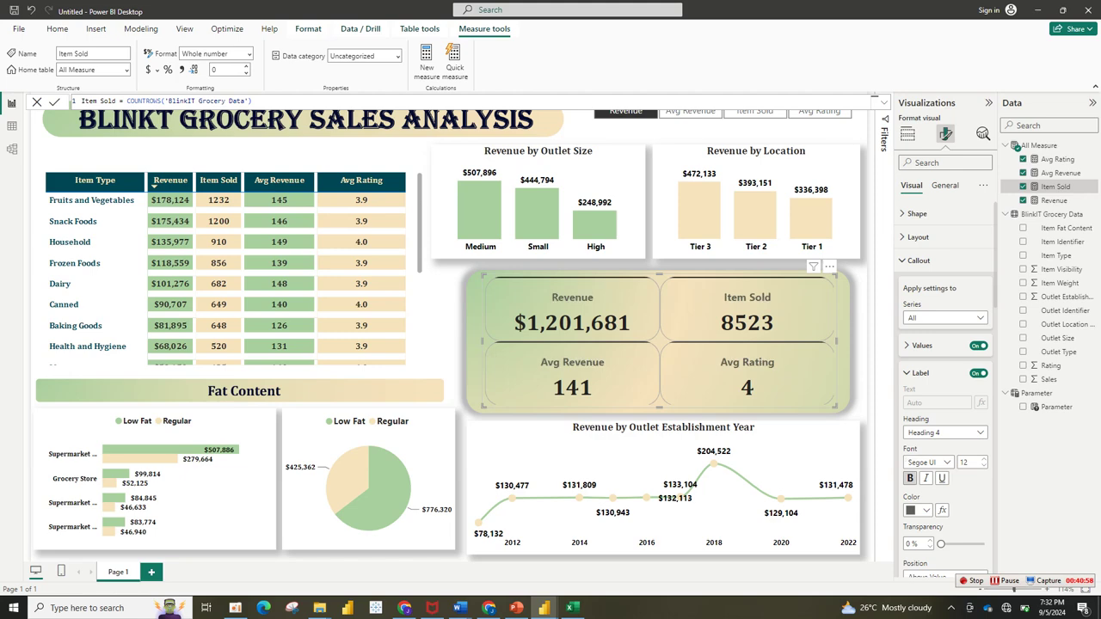
pyautogui.click(927, 462)
pyautogui.scroll(3, 941, 362)
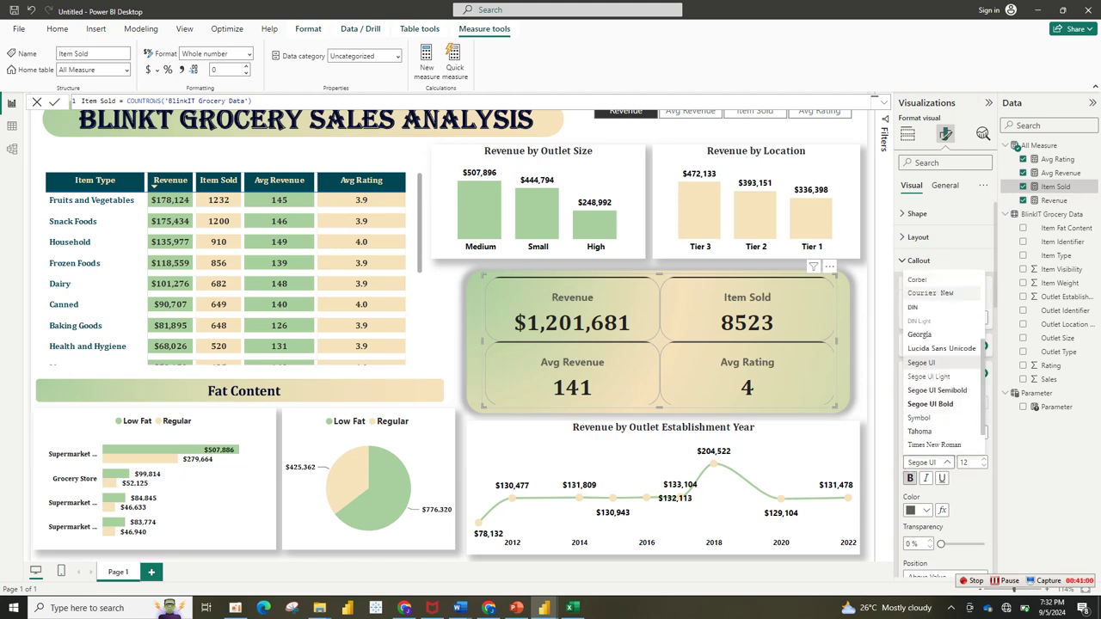
pyautogui.scroll(1, 942, 336)
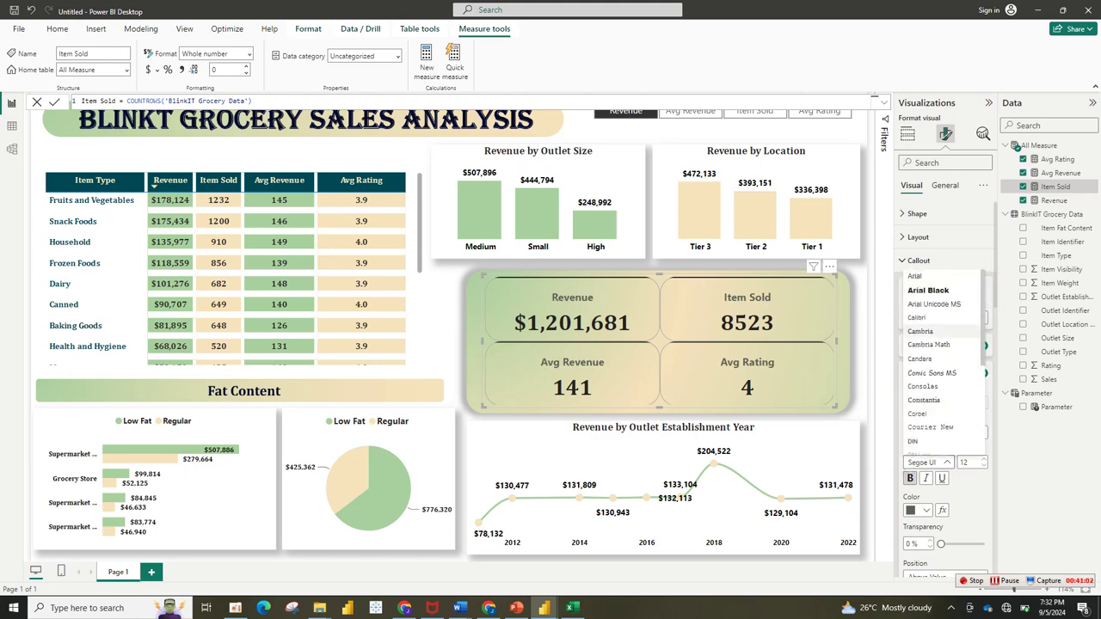
pyautogui.click(921, 332)
# Color the callout labels with the recent dark teal and set their font size to 13.
pyautogui.click(917, 510)
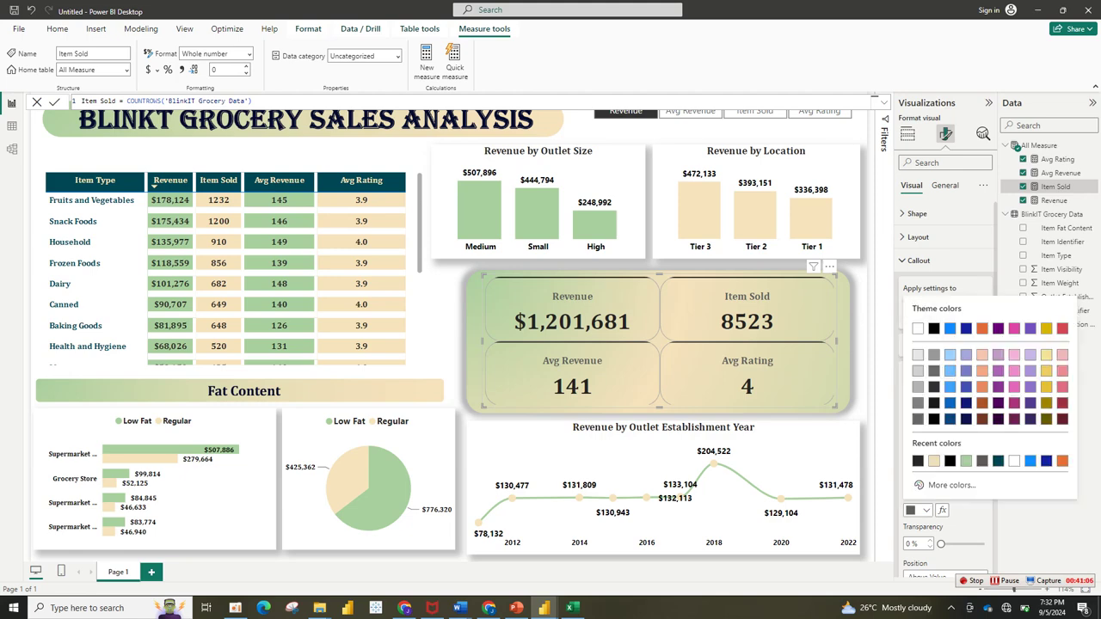
pyautogui.click(998, 460)
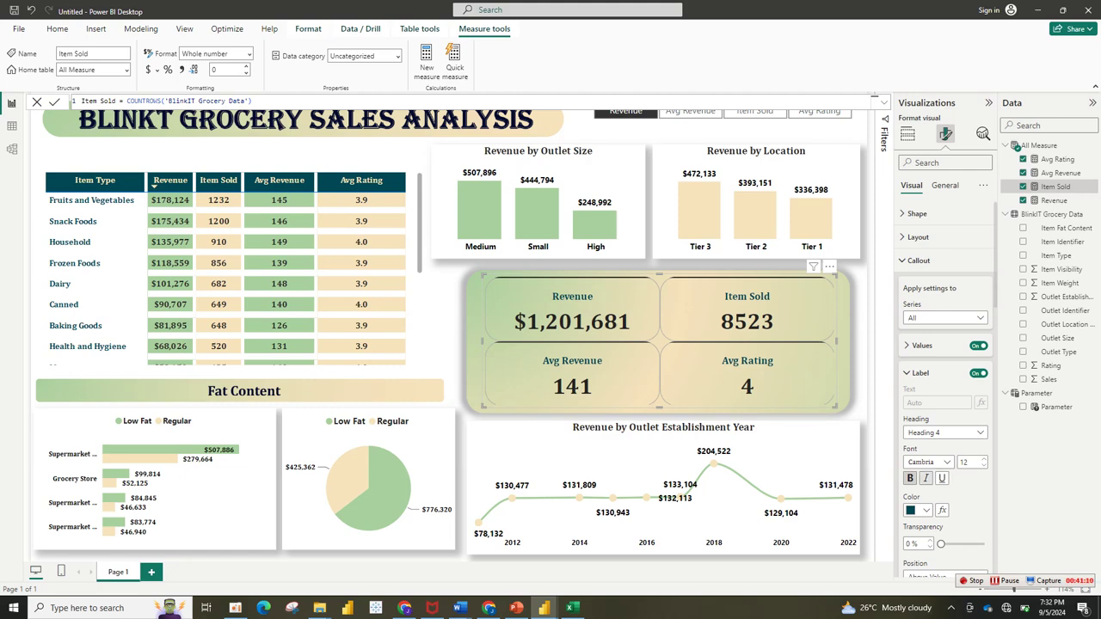
pyautogui.click(984, 458)
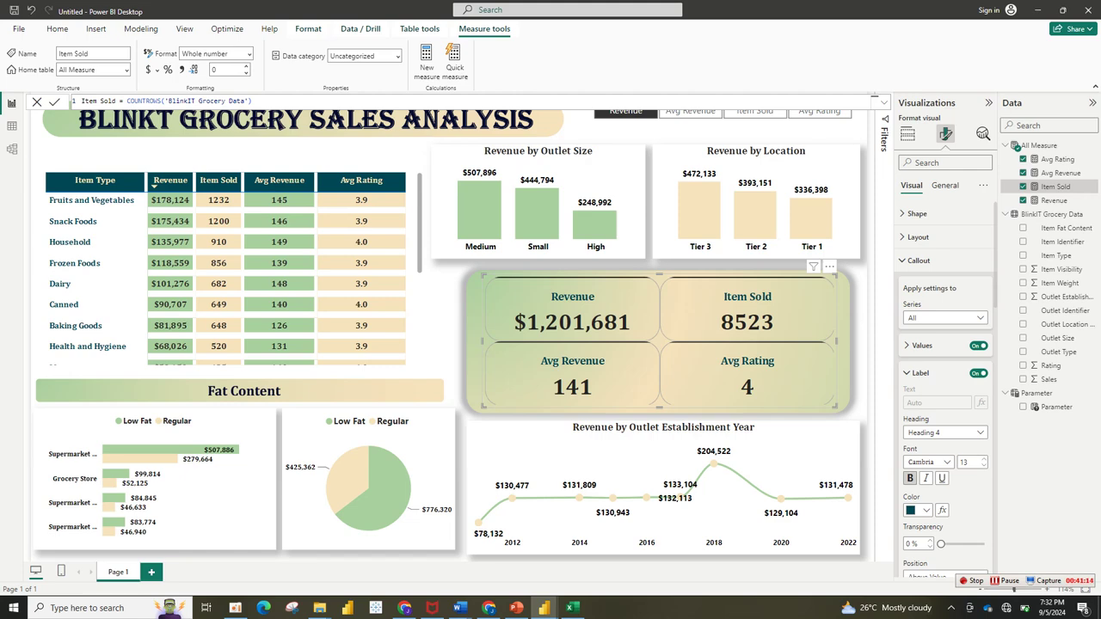
# Check the charts with the measure slicer on Avg Revenue, Item Sold and Avg Rating, and return it to Revenue.
pyautogui.press('Escape')
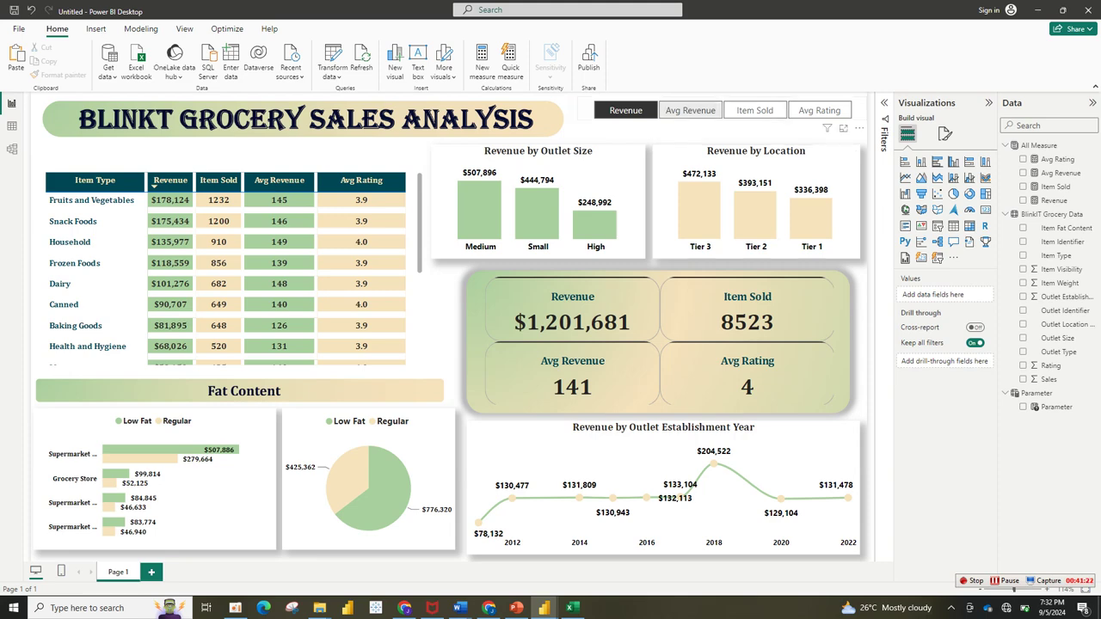
pyautogui.click(690, 110)
pyautogui.click(754, 111)
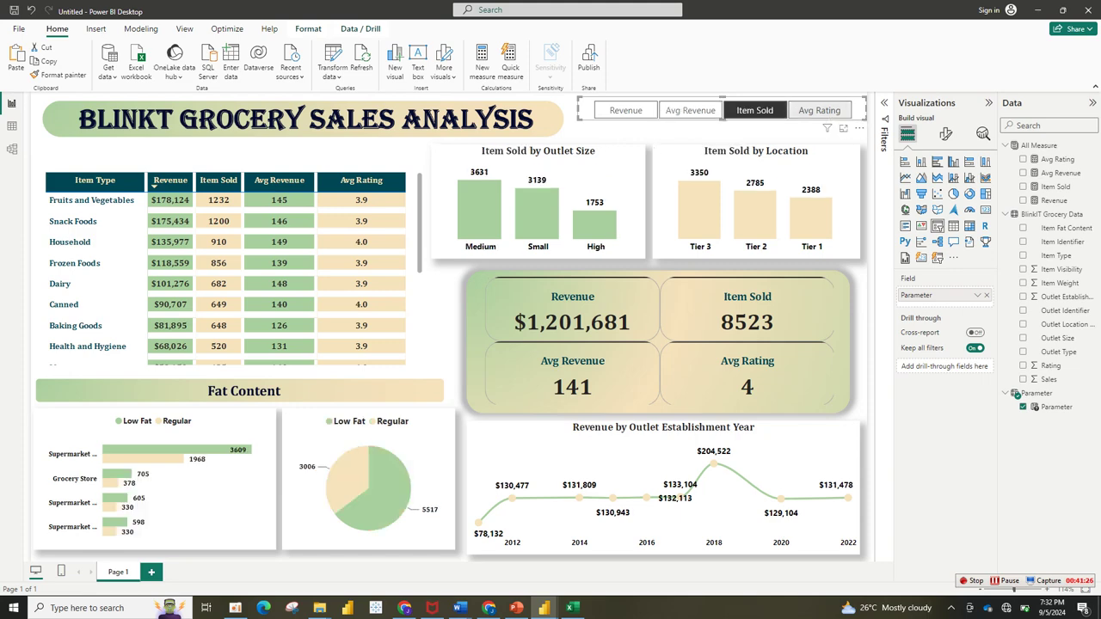
pyautogui.click(819, 110)
pyautogui.rightClick(825, 111)
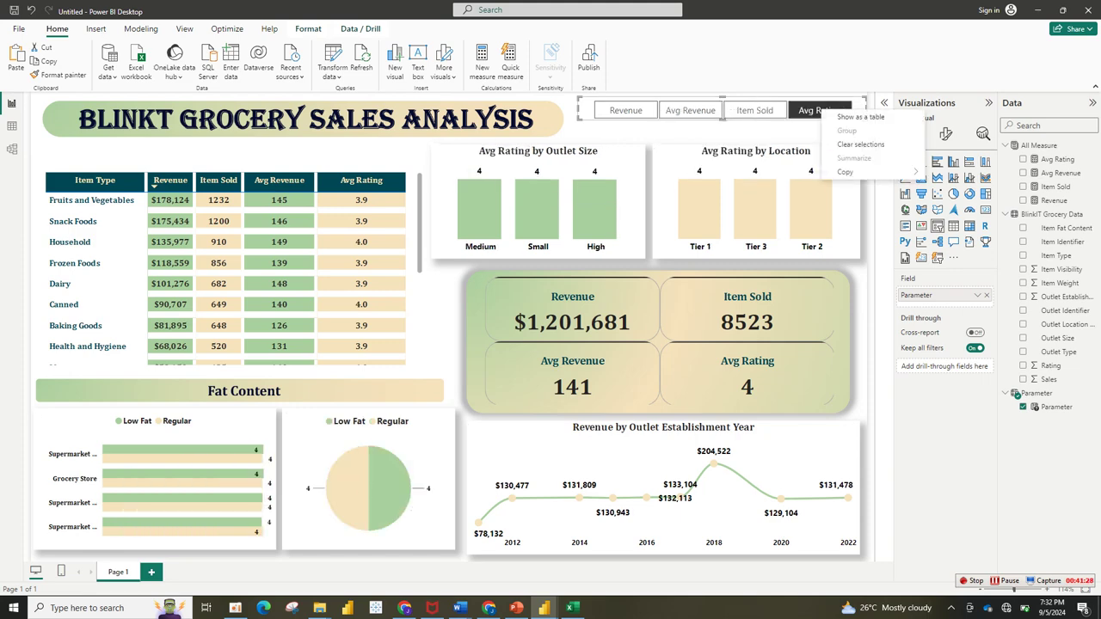
pyautogui.click(625, 120)
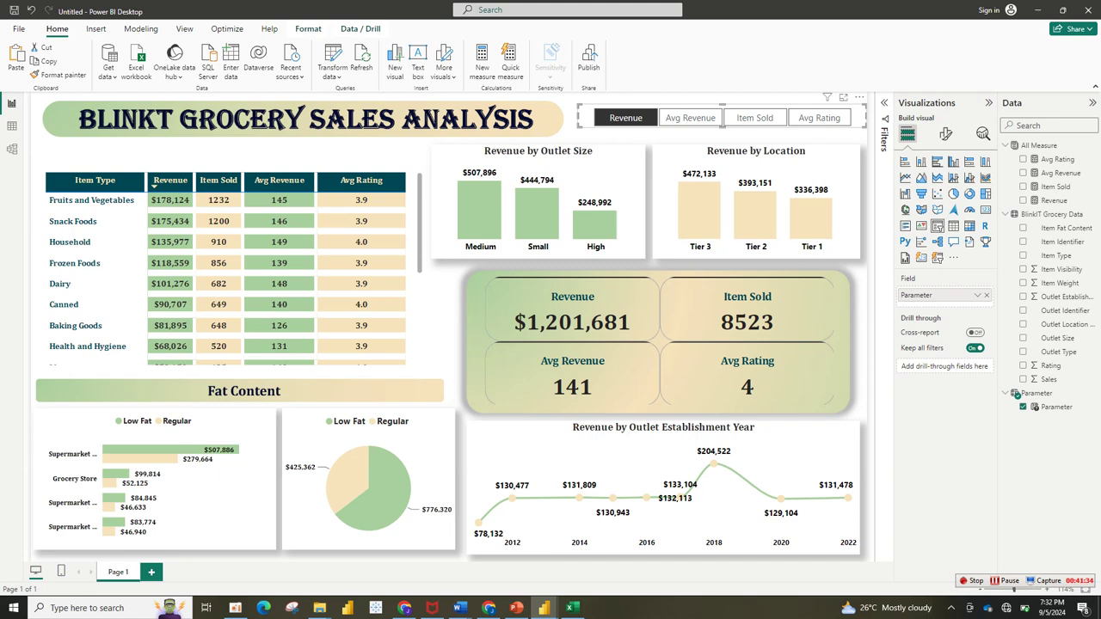
pyautogui.press('Escape')
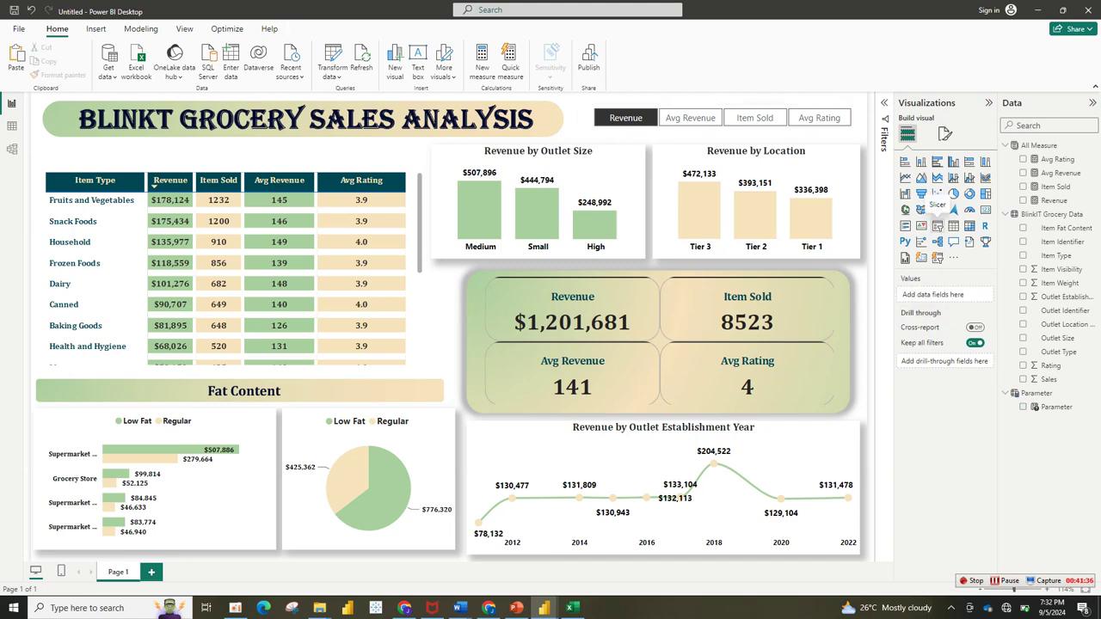
# Add a slicer for the Outlet Establishment Year field and turn off its slicer header.
pyautogui.click(938, 195)
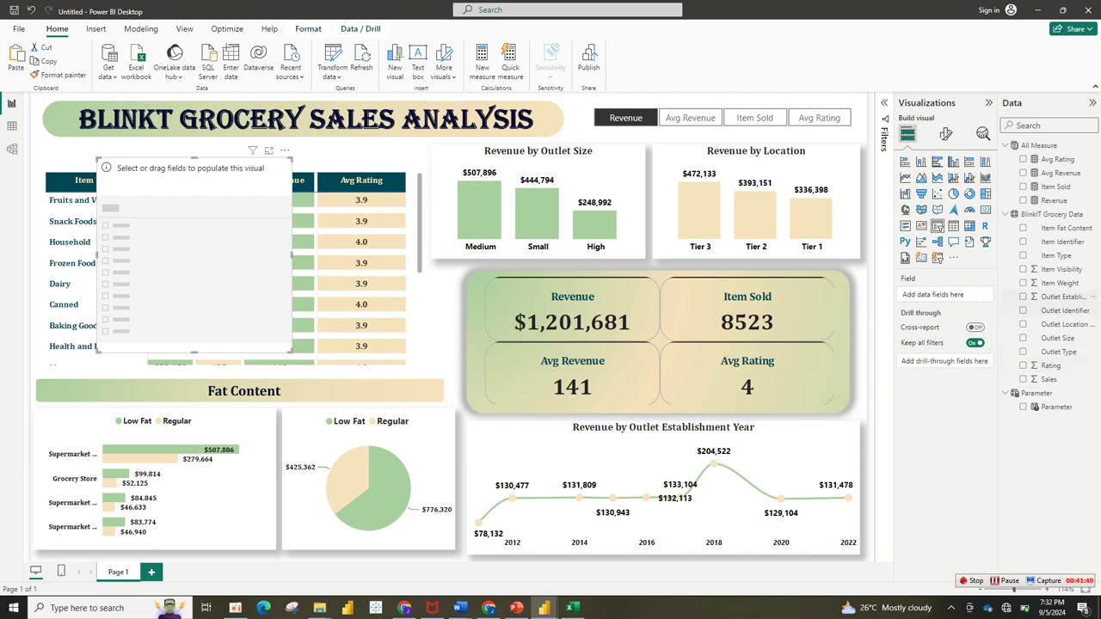
pyautogui.click(1023, 296)
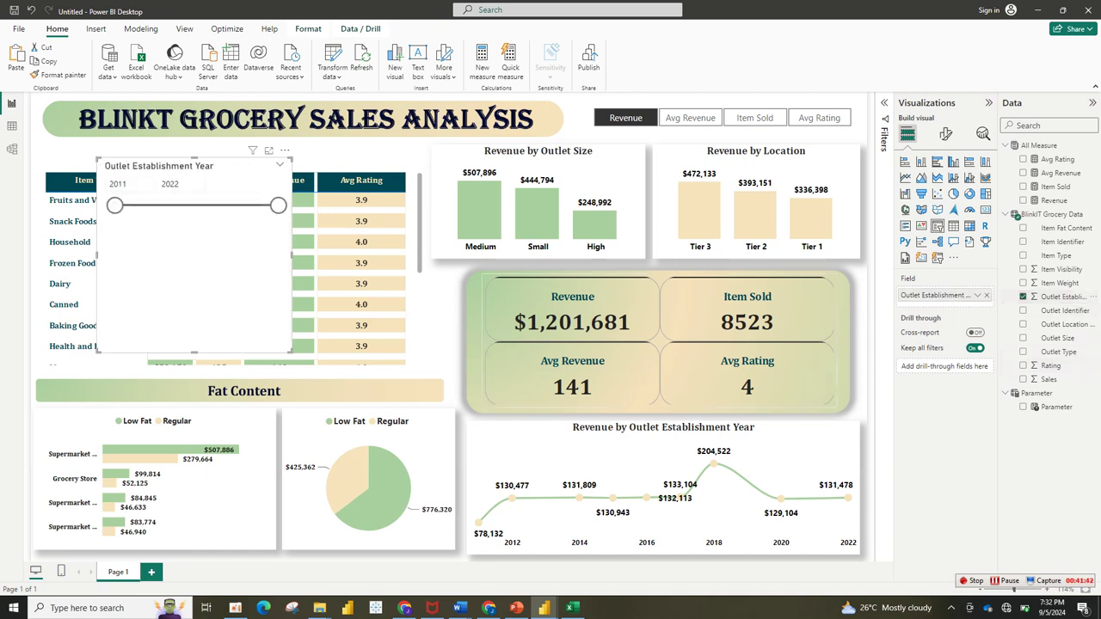
pyautogui.click(945, 133)
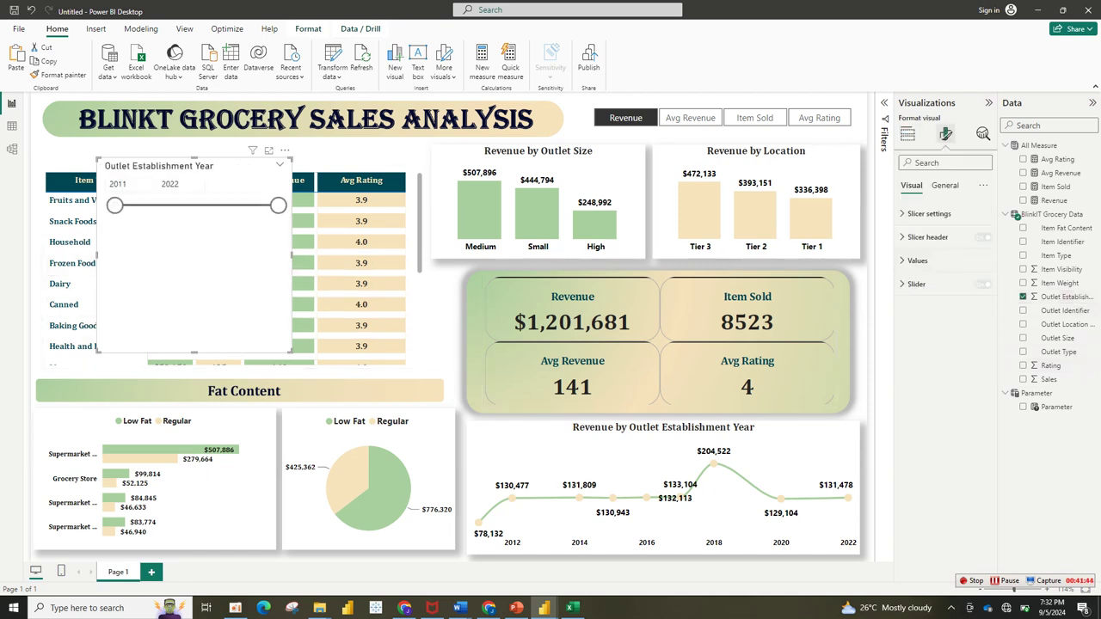
pyautogui.click(982, 237)
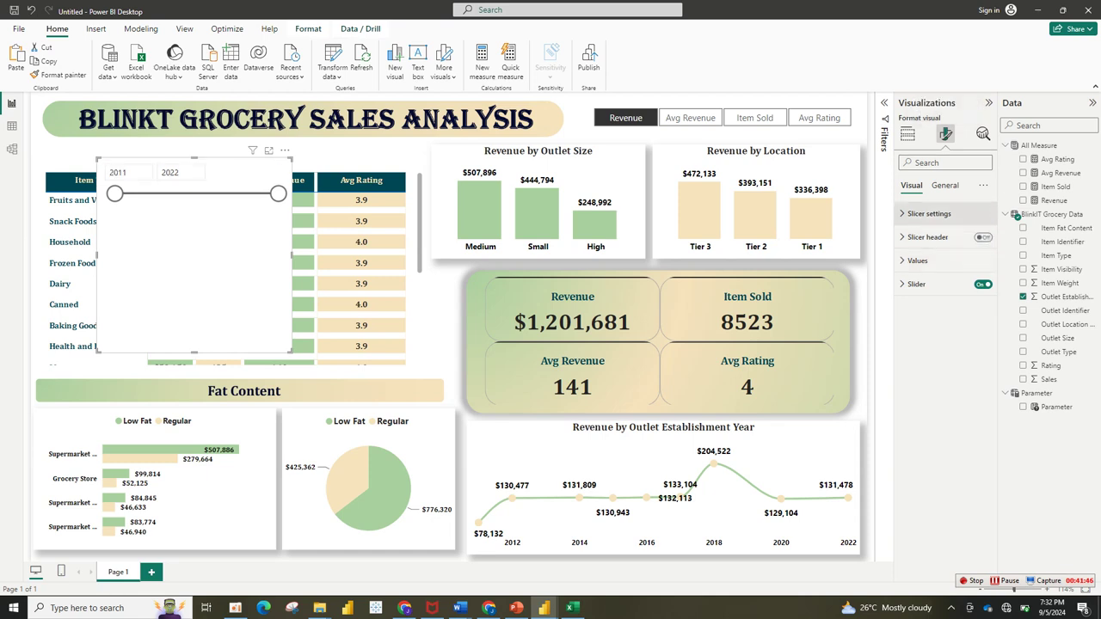
# Set the style of the Outlet Establishment Year slicer to Tile.
pyautogui.click(929, 214)
pyautogui.click(944, 271)
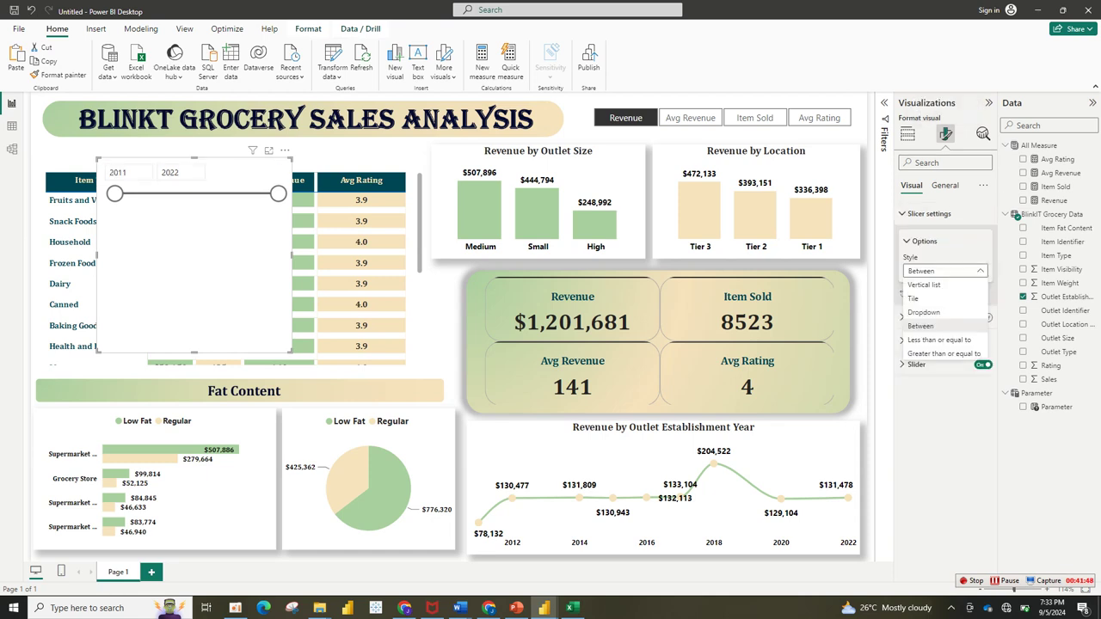
pyautogui.click(914, 299)
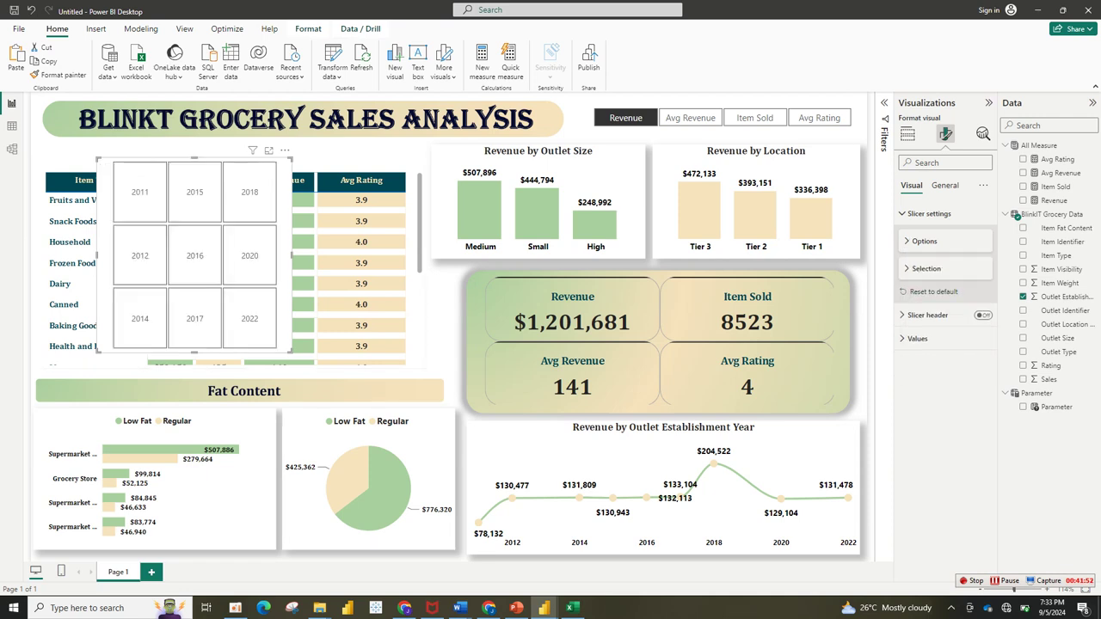
# Resize and position the year slicer as a single row of tiles between the report title and the item type table.
pyautogui.moveTo(291, 351); pyautogui.dragTo(370, 163)
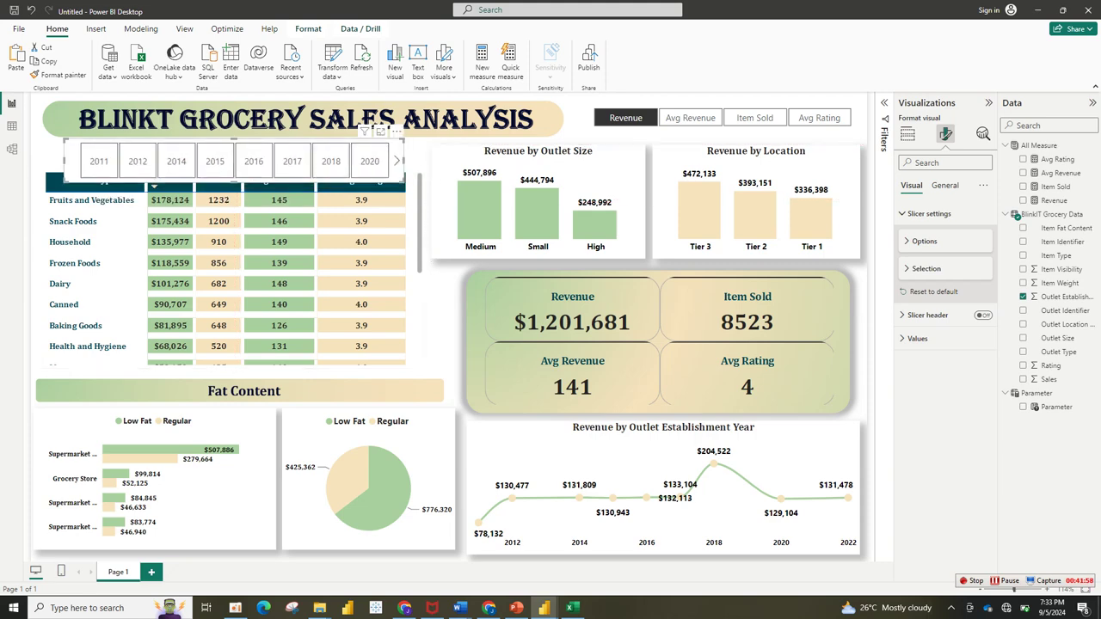
pyautogui.moveTo(234, 182); pyautogui.dragTo(234, 169)
pyautogui.moveTo(426, 169); pyautogui.dragTo(430, 168)
pyautogui.moveTo(64, 154); pyautogui.dragTo(33, 154)
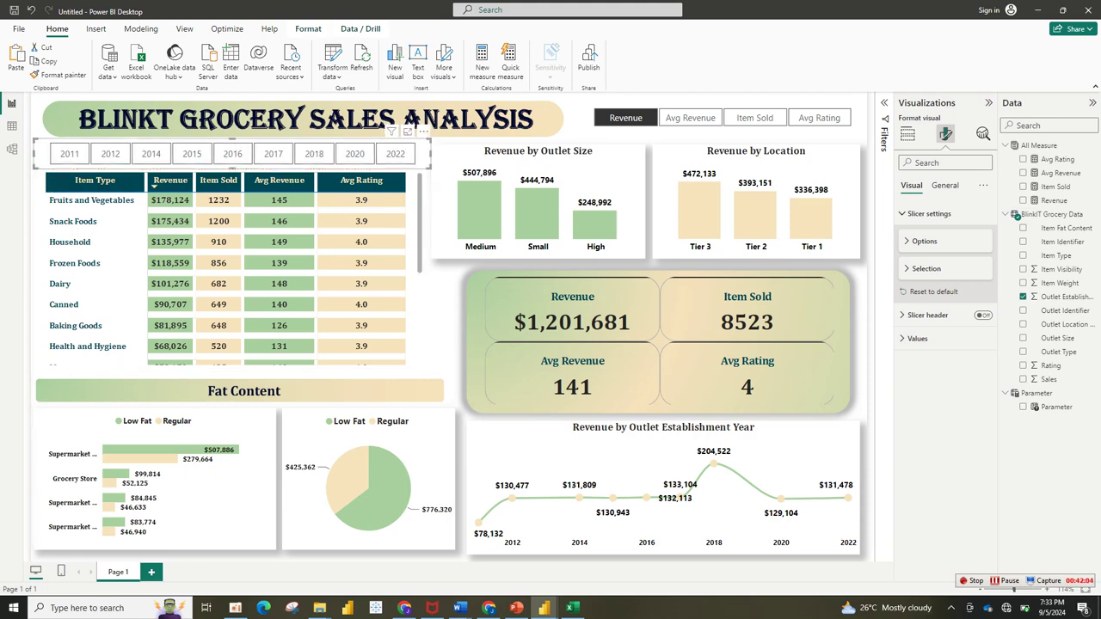
pyautogui.press('Escape')
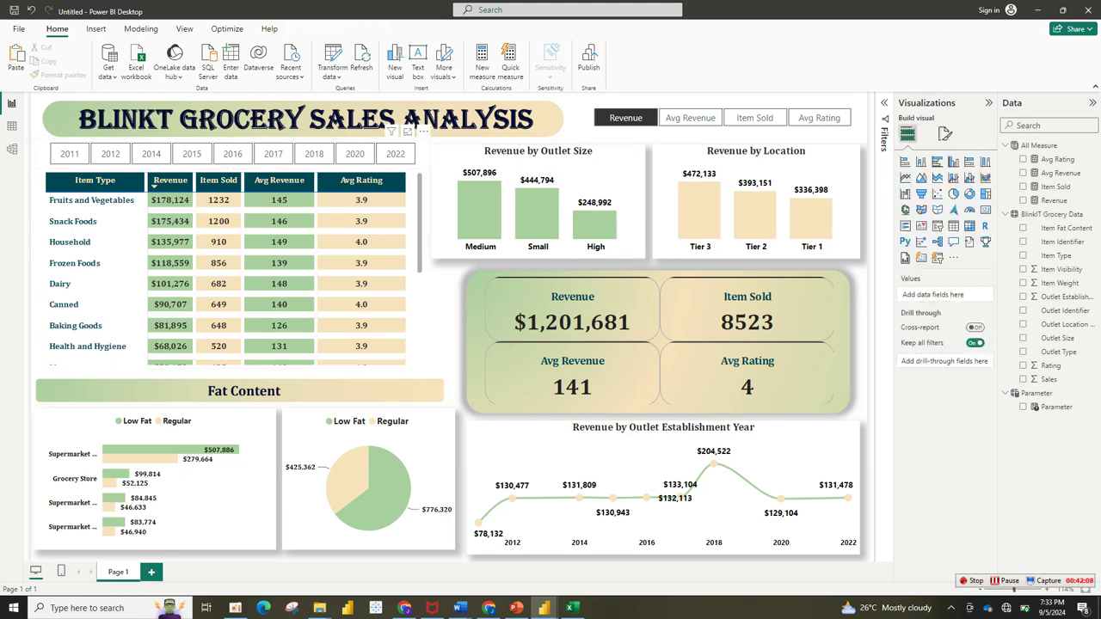
# Color the year slicer's values with the recent dark teal #004753 and make them bold.
pyautogui.click(422, 149)
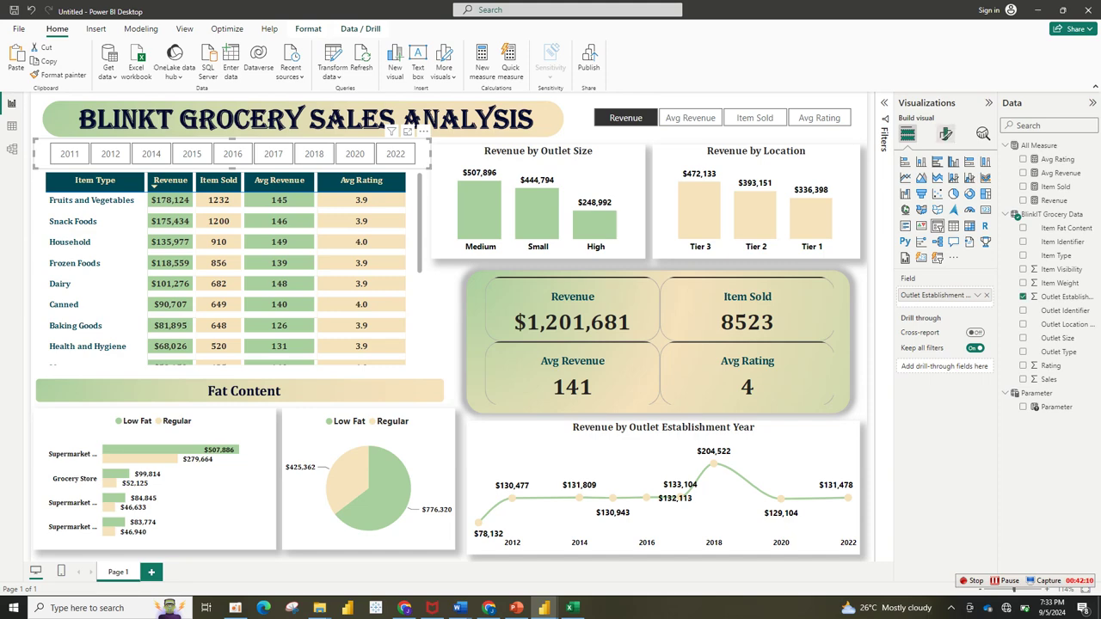
pyautogui.click(945, 134)
pyautogui.click(918, 259)
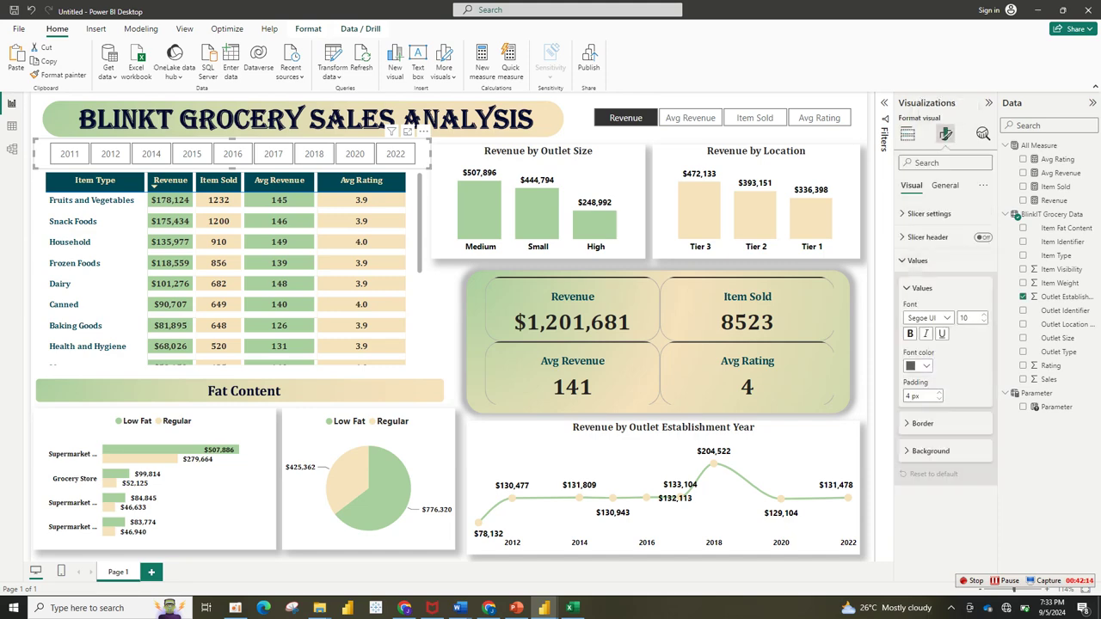
pyautogui.click(919, 366)
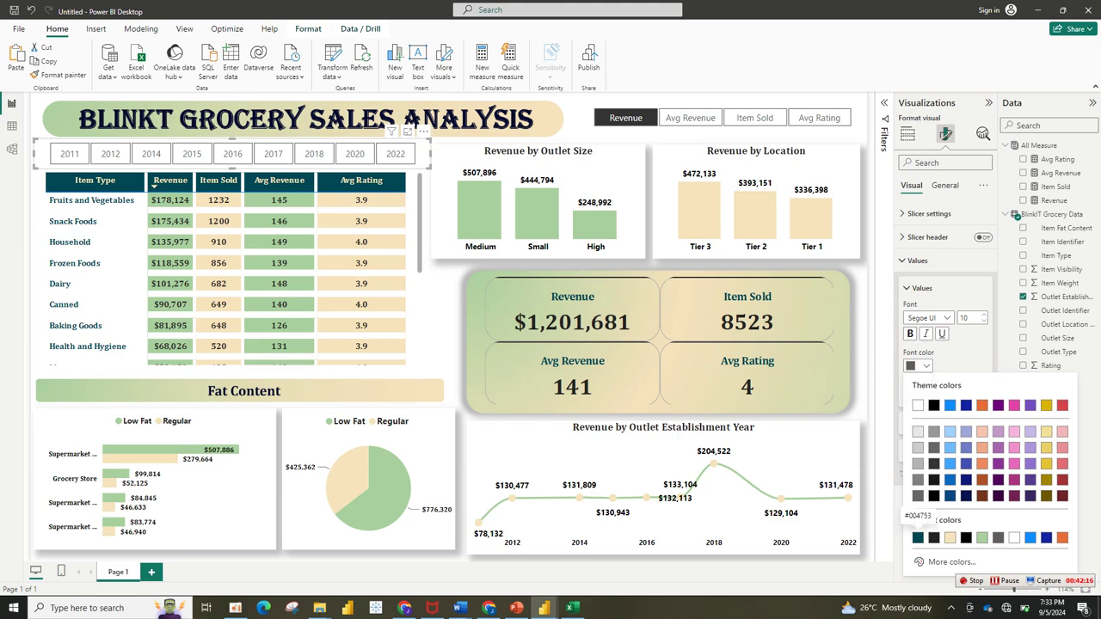
pyautogui.click(918, 538)
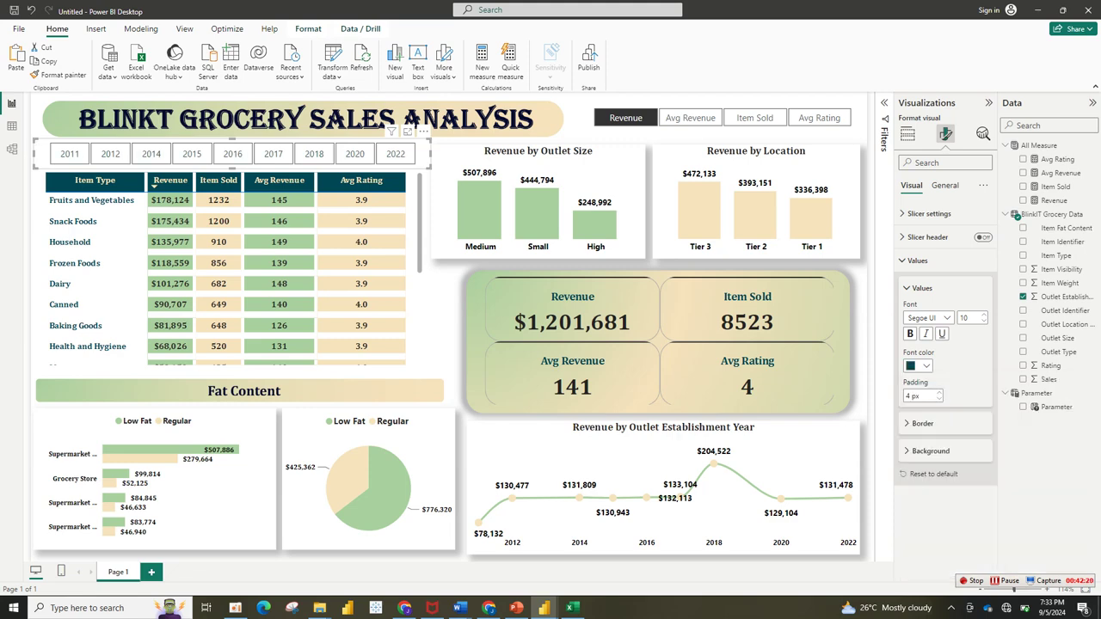
pyautogui.moveTo(544, 608)
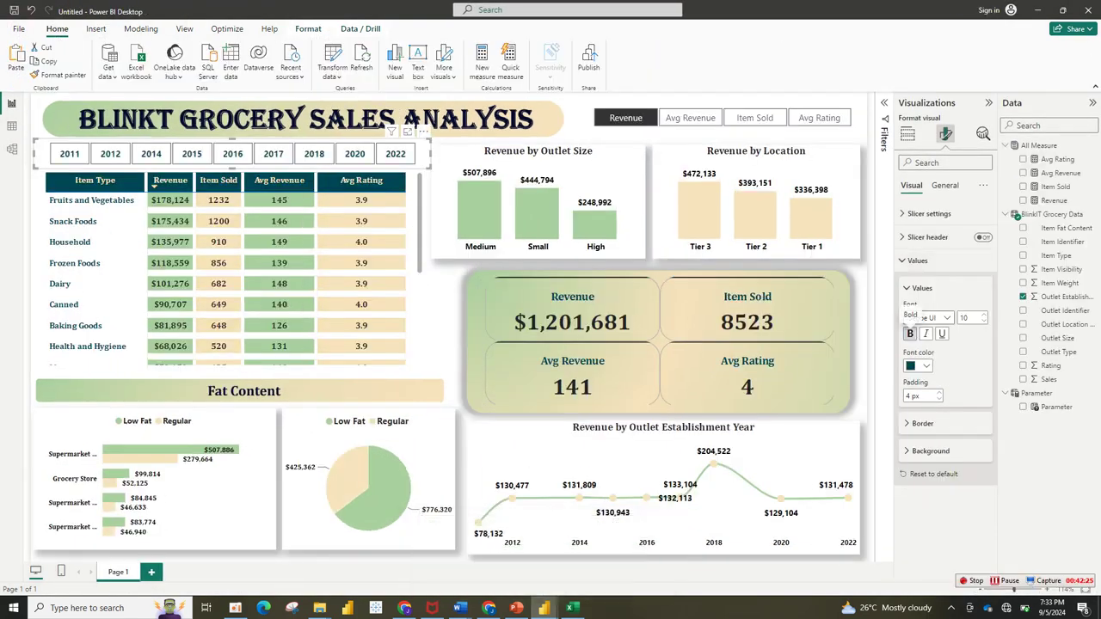
pyautogui.click(946, 318)
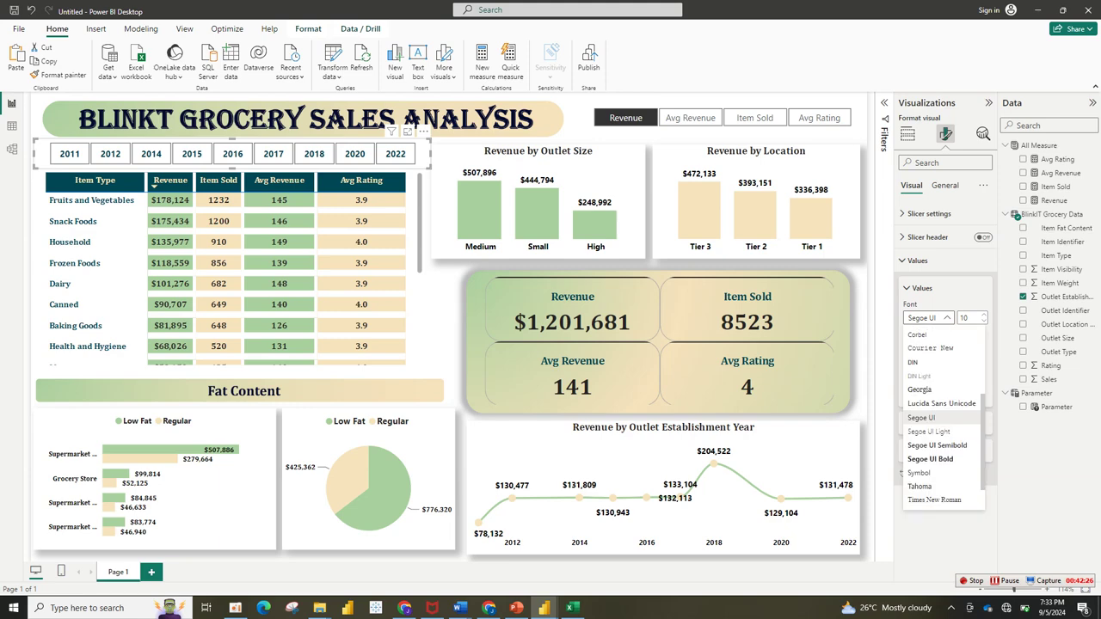
pyautogui.press('Escape')
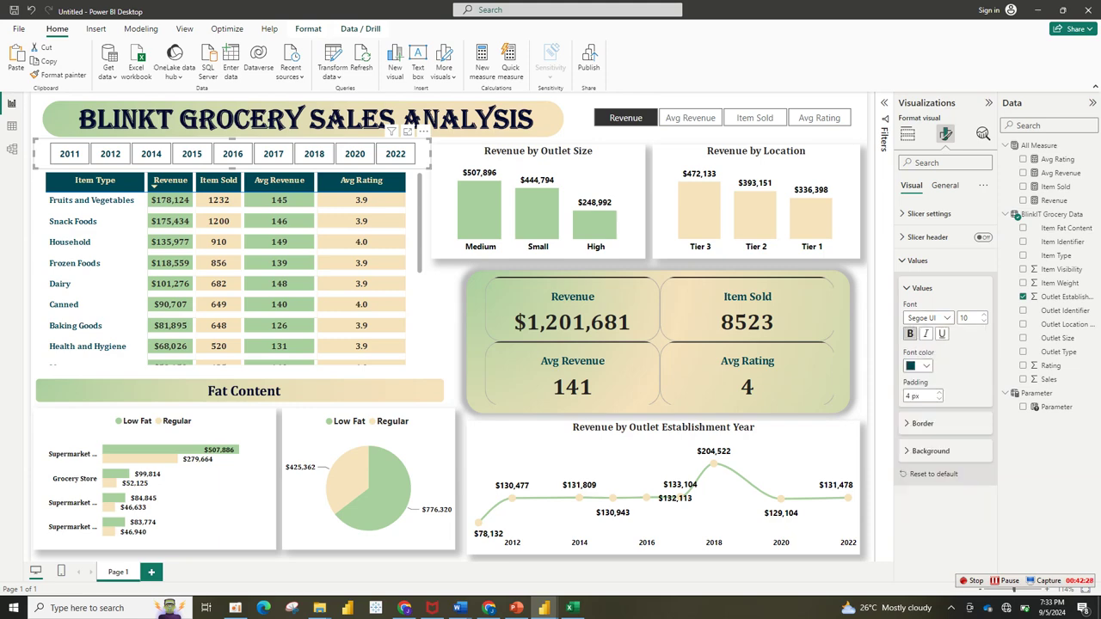
# Fill the background of the year slicer's tiles with the recent light green #A9D09E.
pyautogui.click(930, 451)
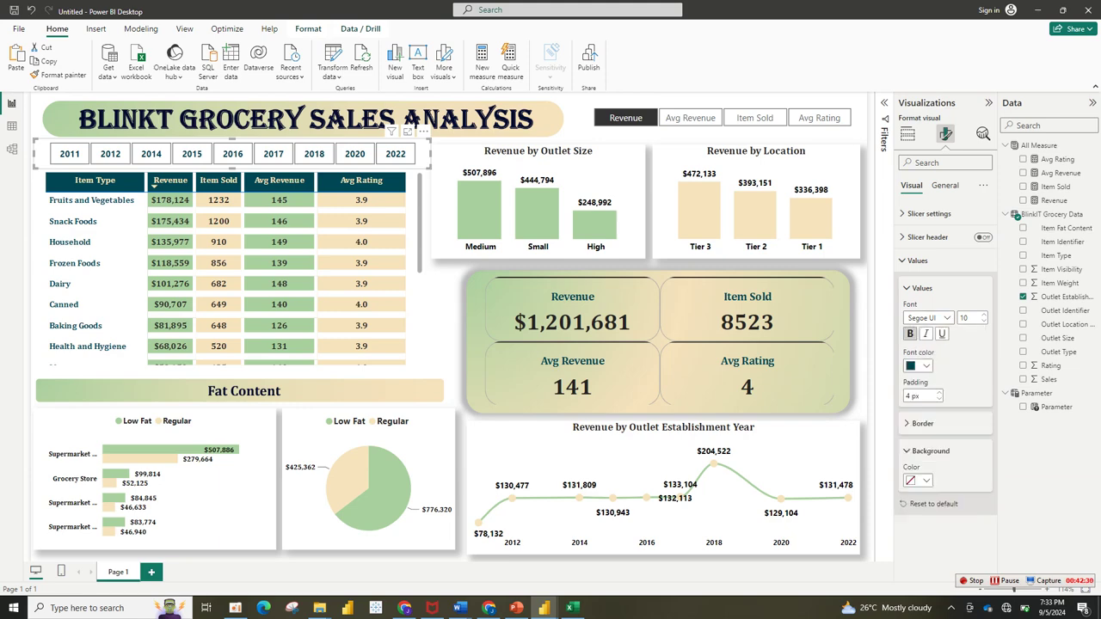
pyautogui.click(926, 480)
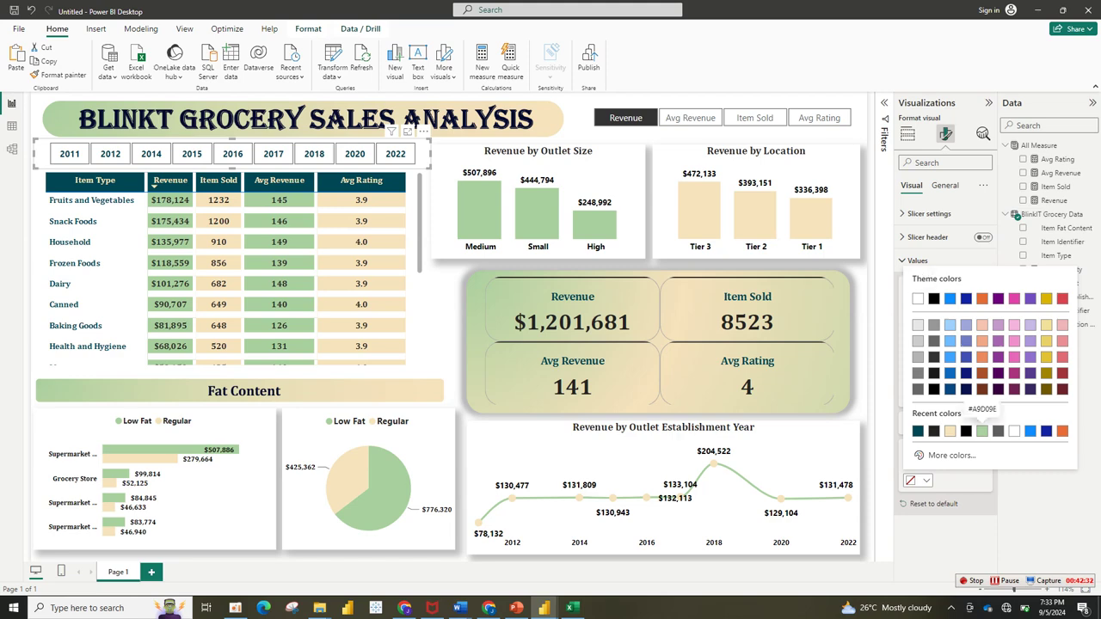
pyautogui.click(984, 416)
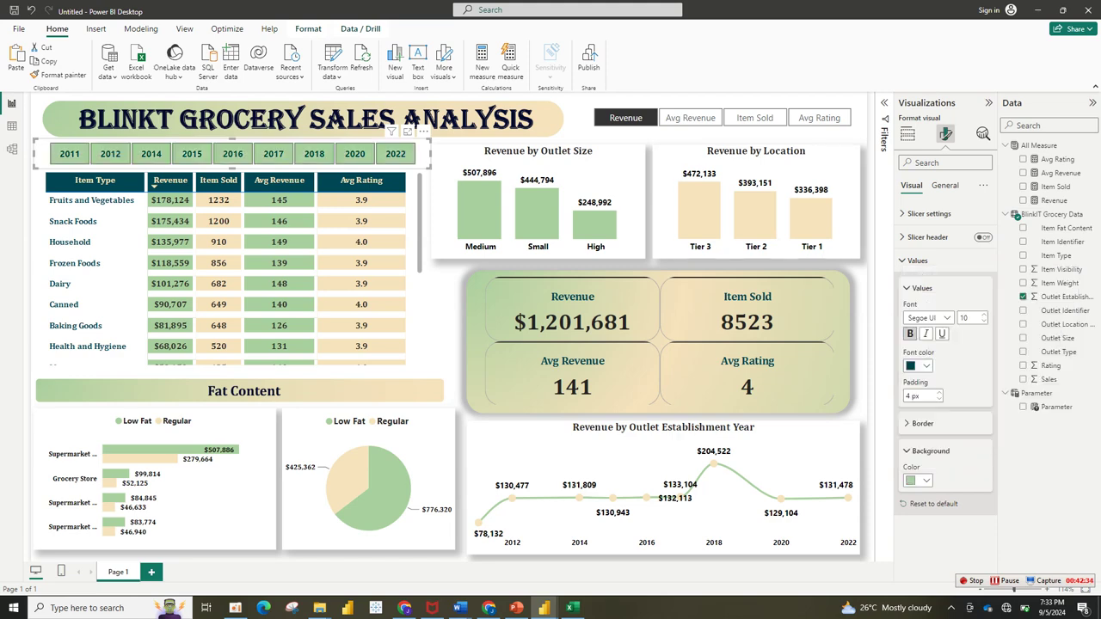
pyautogui.press('Escape')
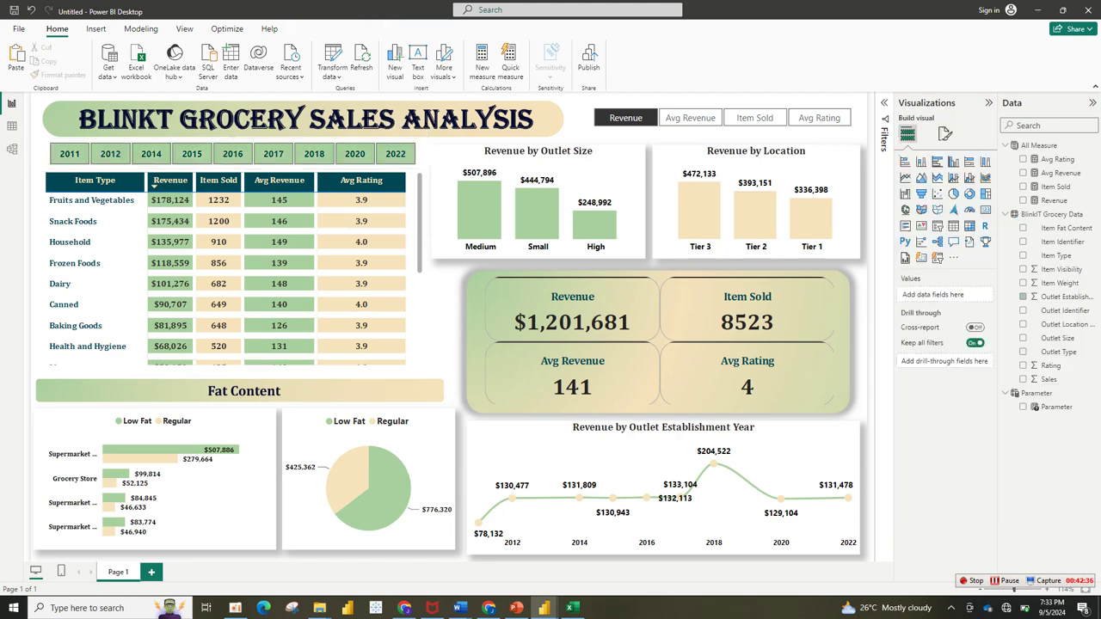
# Color the values of the measure slicer with the recent dark teal, keeping Revenue as its selection.
pyautogui.click(944, 134)
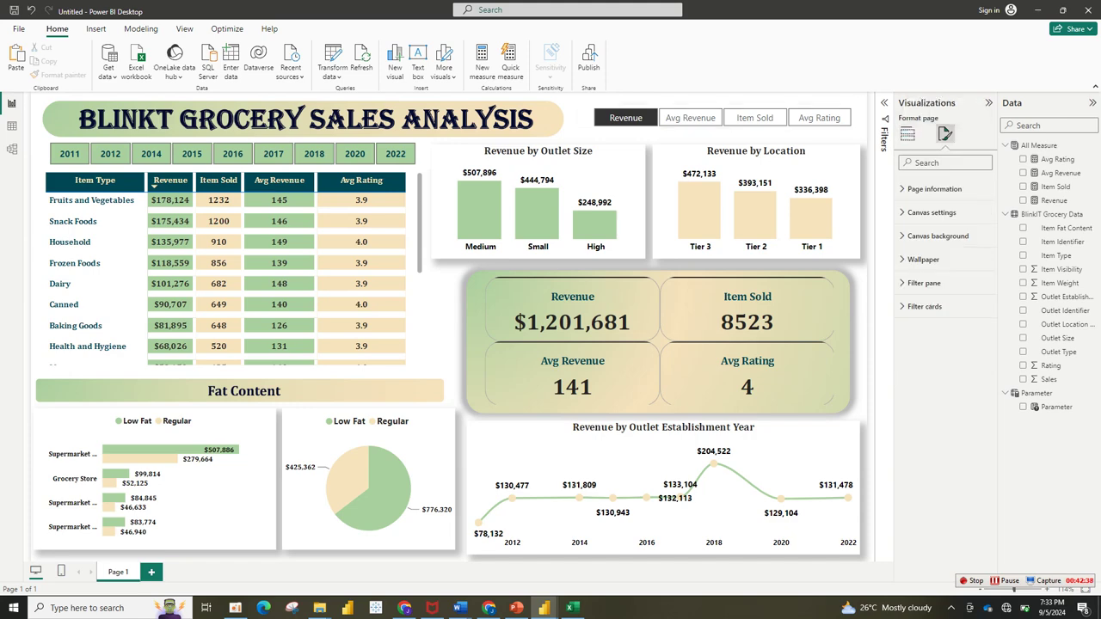
pyautogui.click(819, 118)
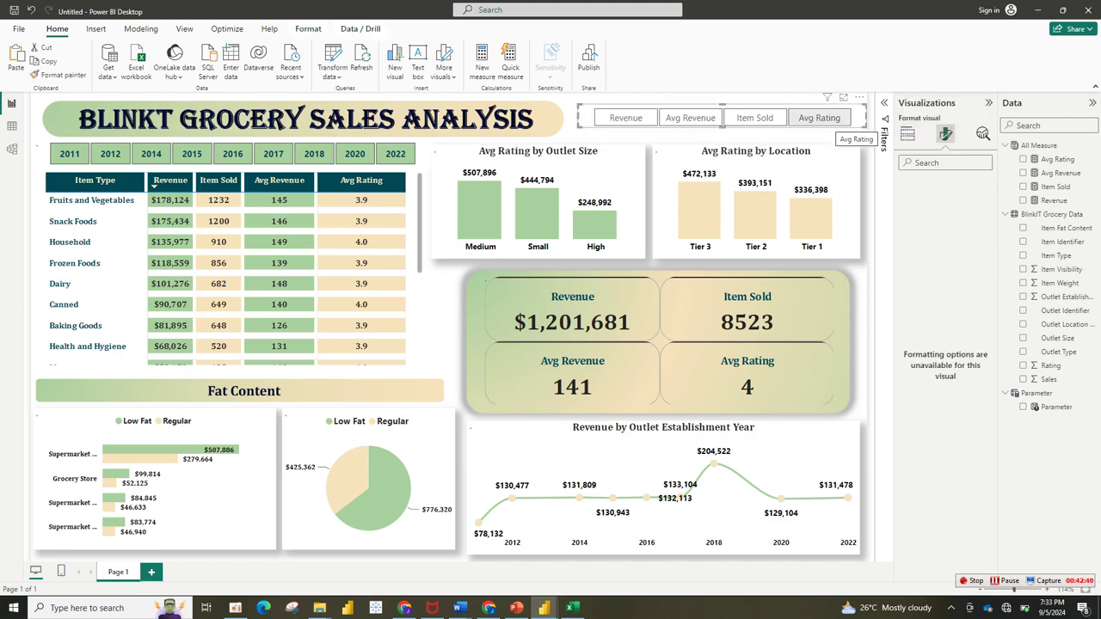
pyautogui.click(625, 118)
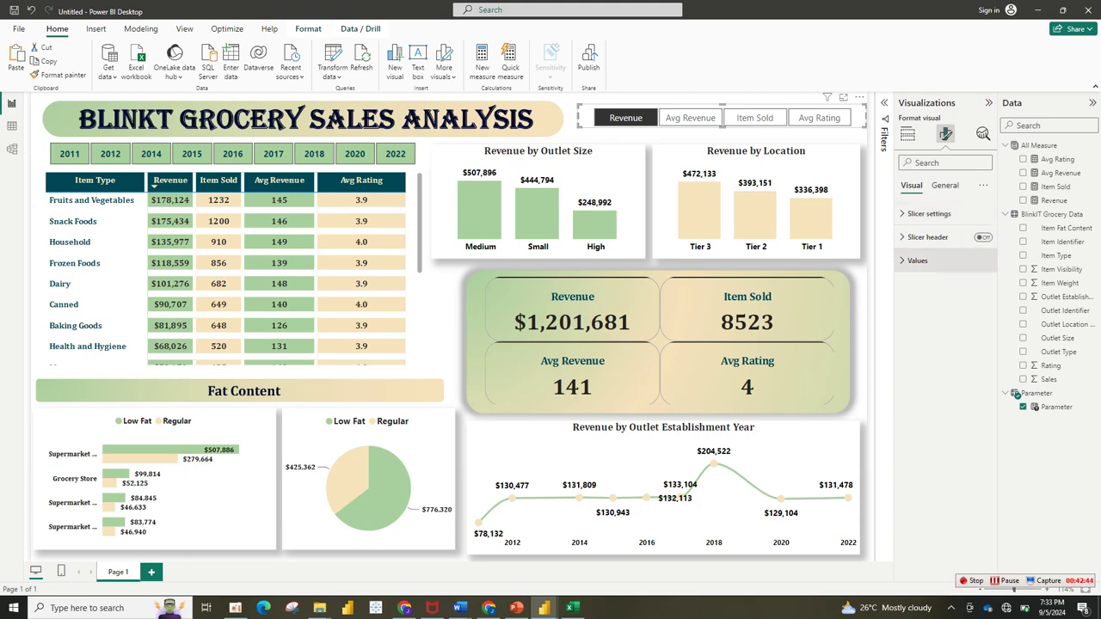
pyautogui.click(917, 260)
pyautogui.click(918, 366)
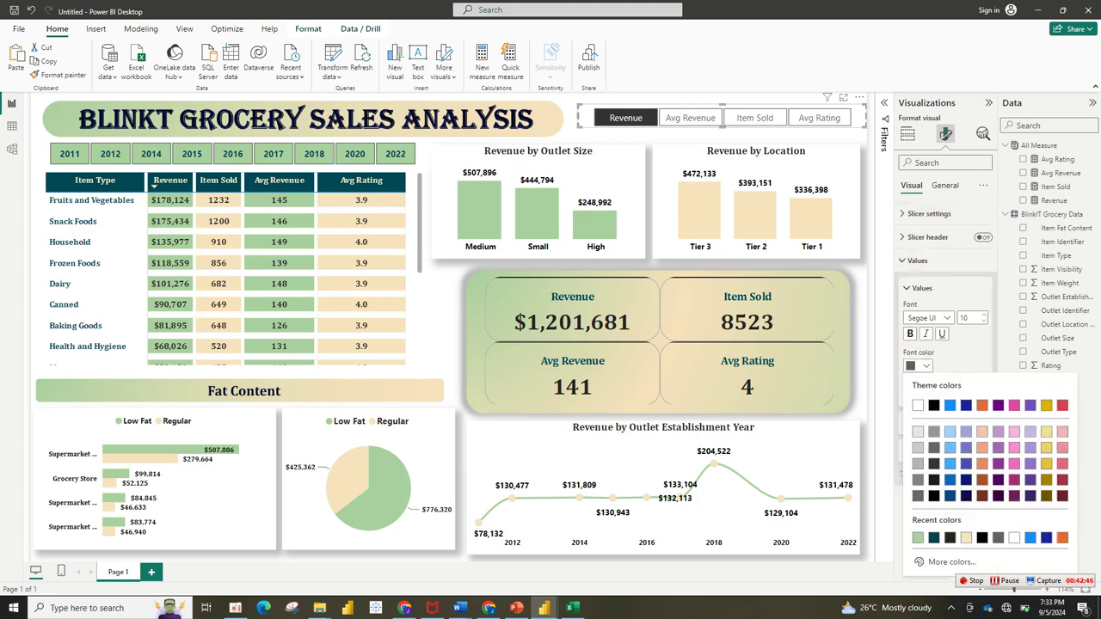
pyautogui.click(933, 537)
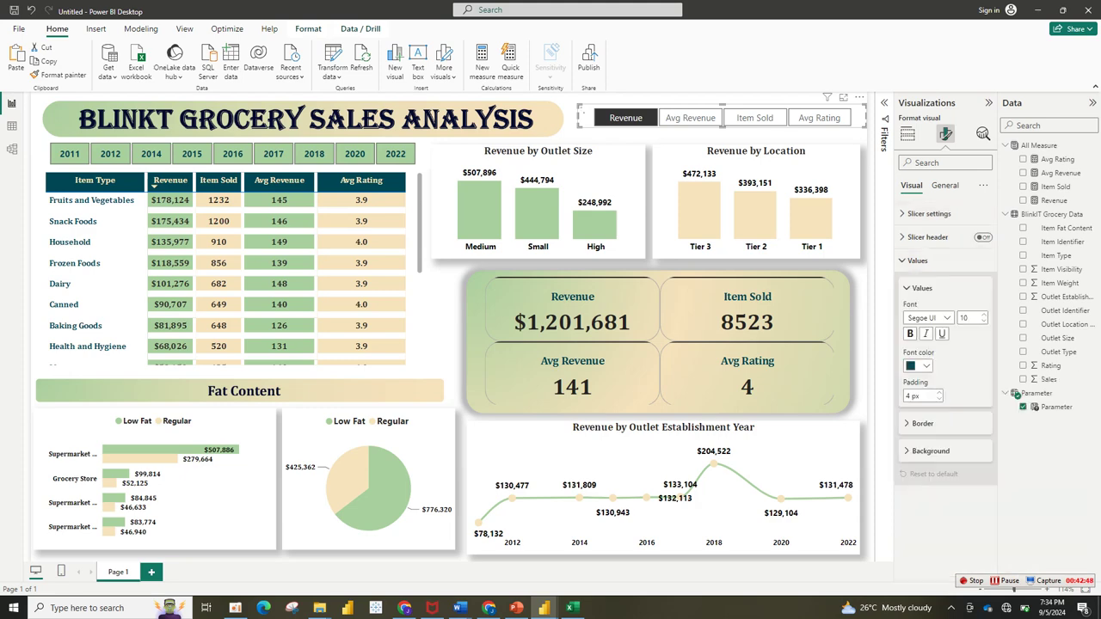
# Make the measure slicer's values bold and set their font to Cambria.
pyautogui.click(910, 333)
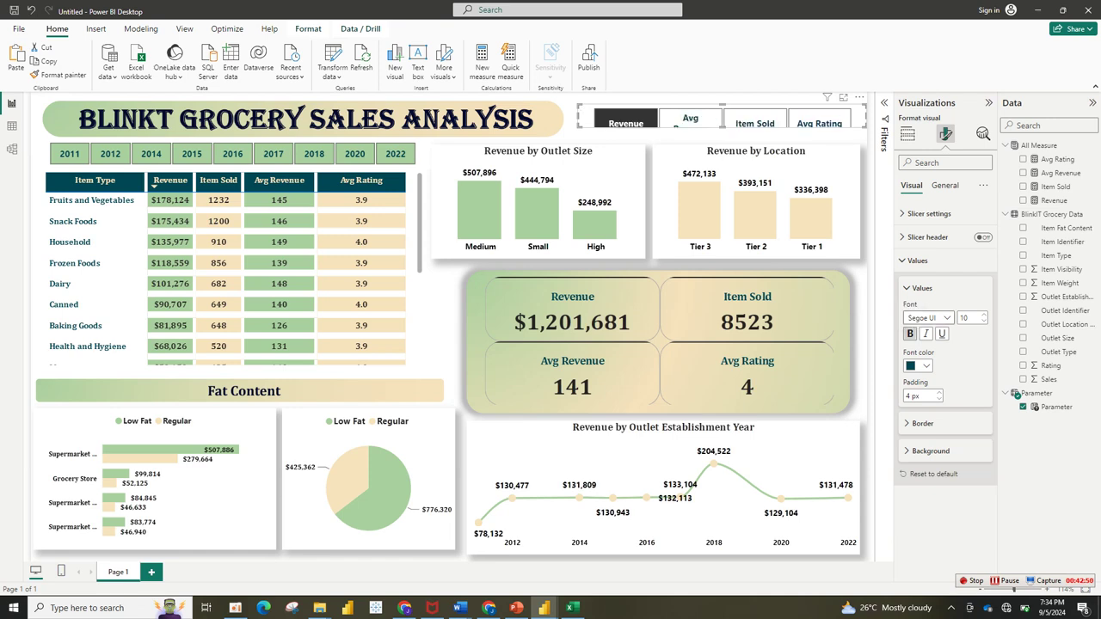
pyautogui.click(927, 317)
pyautogui.scroll(3, 942, 413)
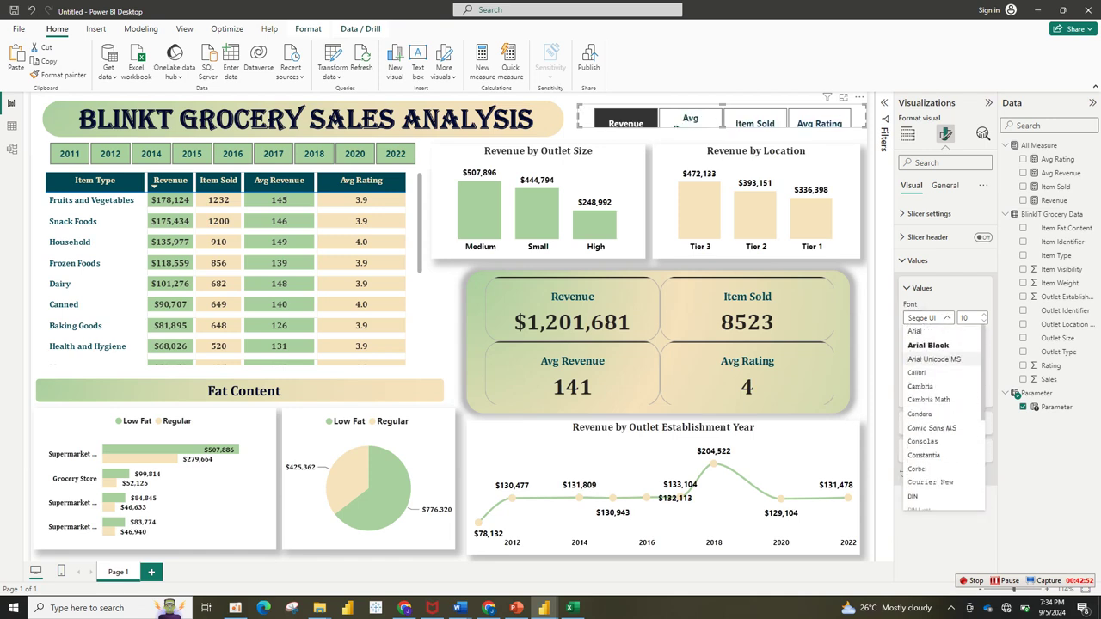
pyautogui.click(927, 388)
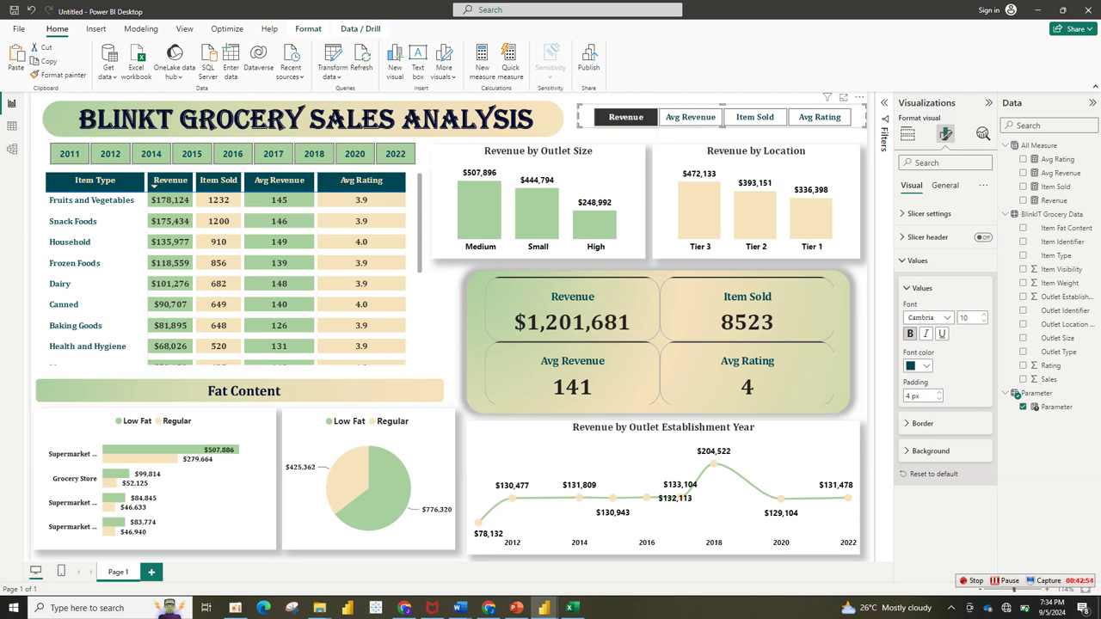
# Fill the background of the measure slicer's tiles with the recent light green and deselect the slicer.
pyautogui.click(931, 451)
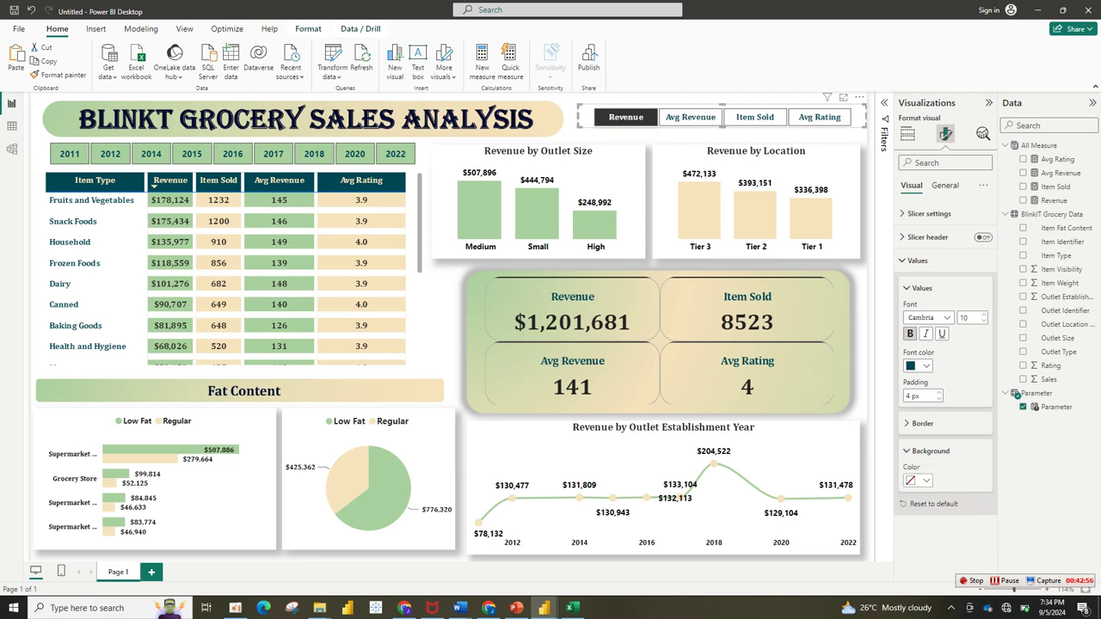
pyautogui.click(920, 481)
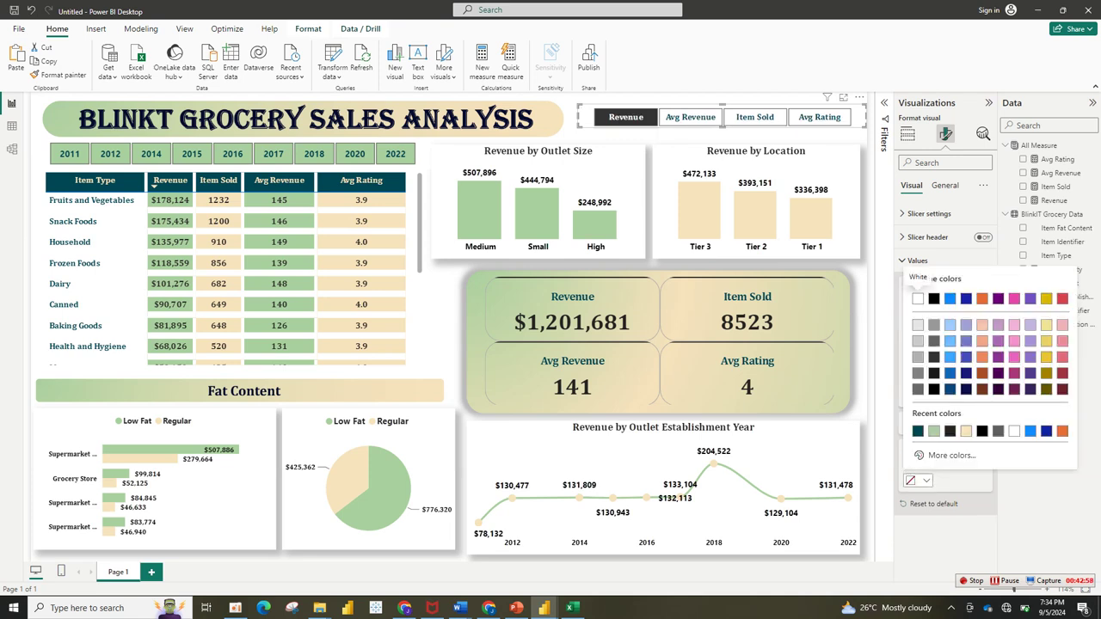
pyautogui.click(934, 431)
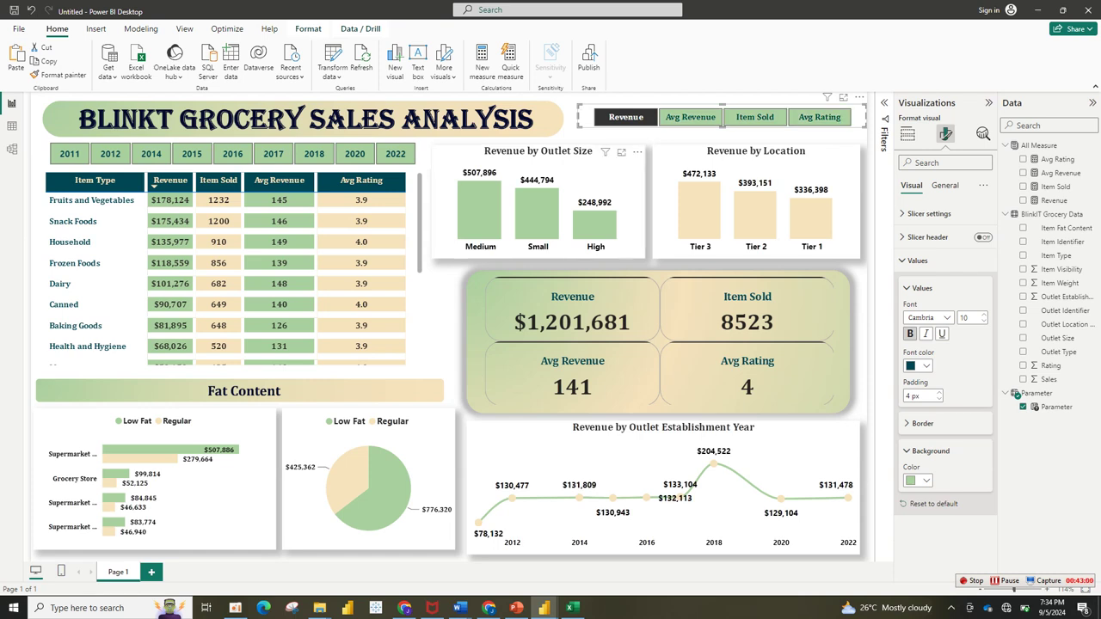
pyautogui.click(443, 315)
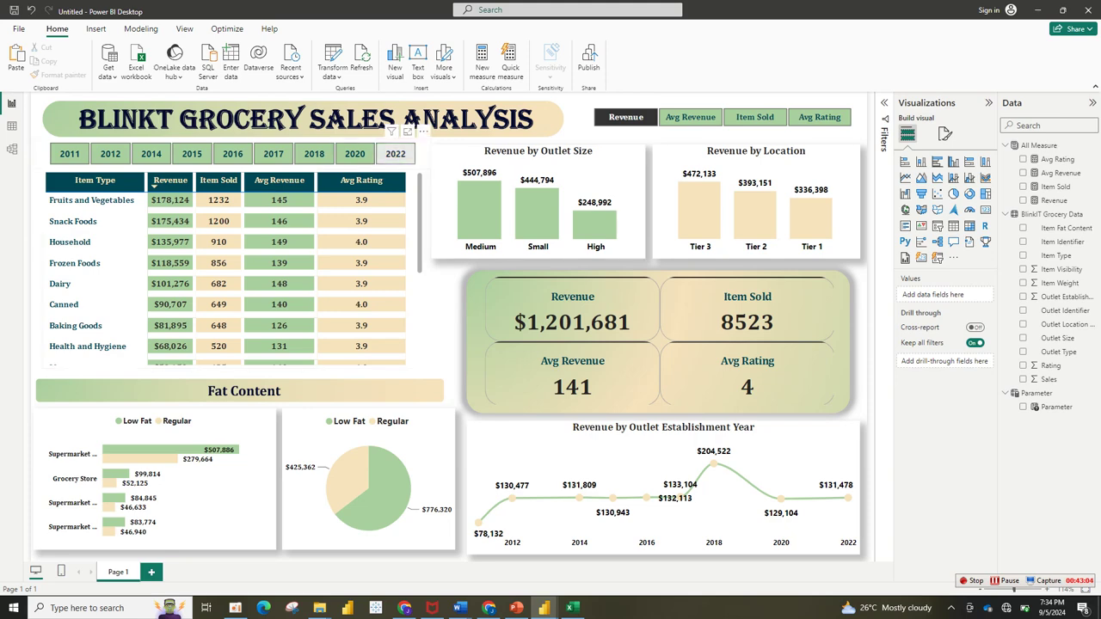
# Filter the report by 2022 to check how the visuals respond, and clear the year slicer's selection.
pyautogui.click(395, 153)
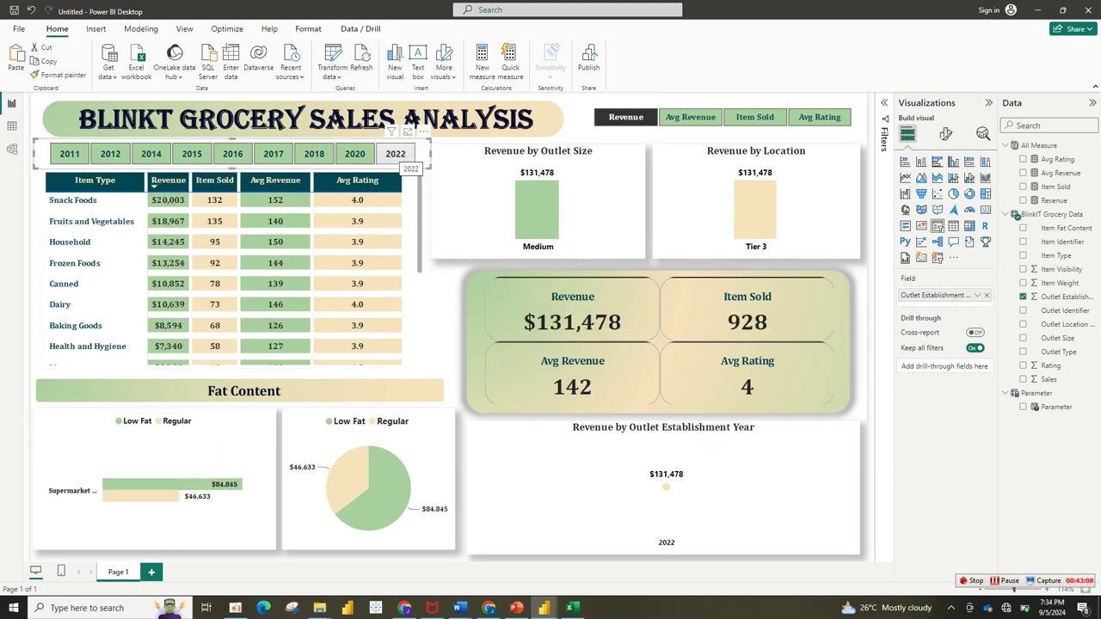
pyautogui.rightClick(395, 155)
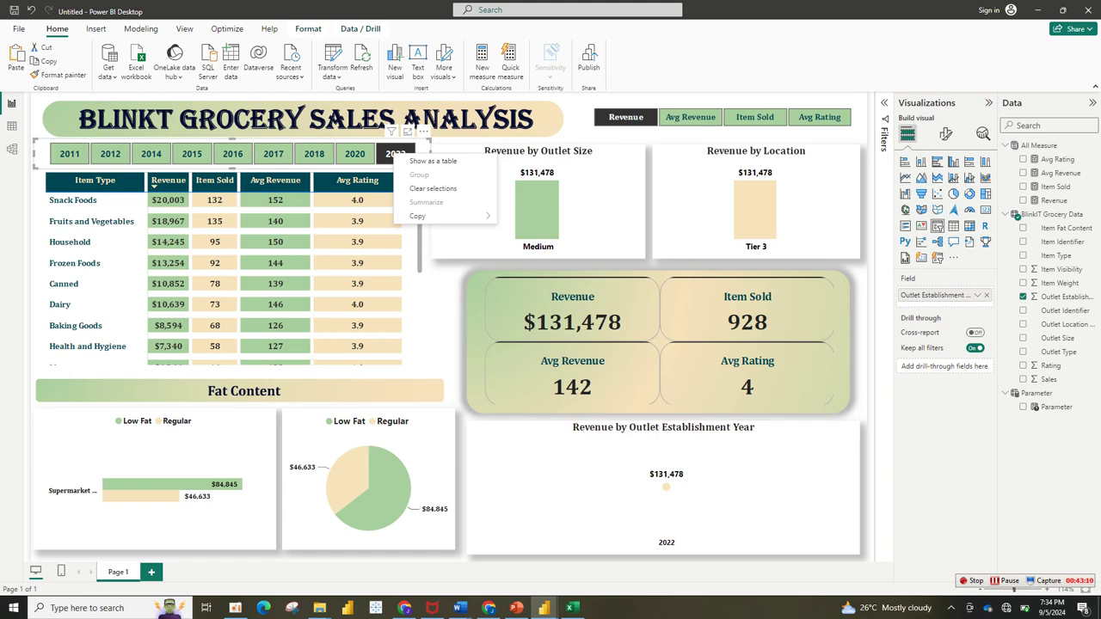
pyautogui.click(433, 188)
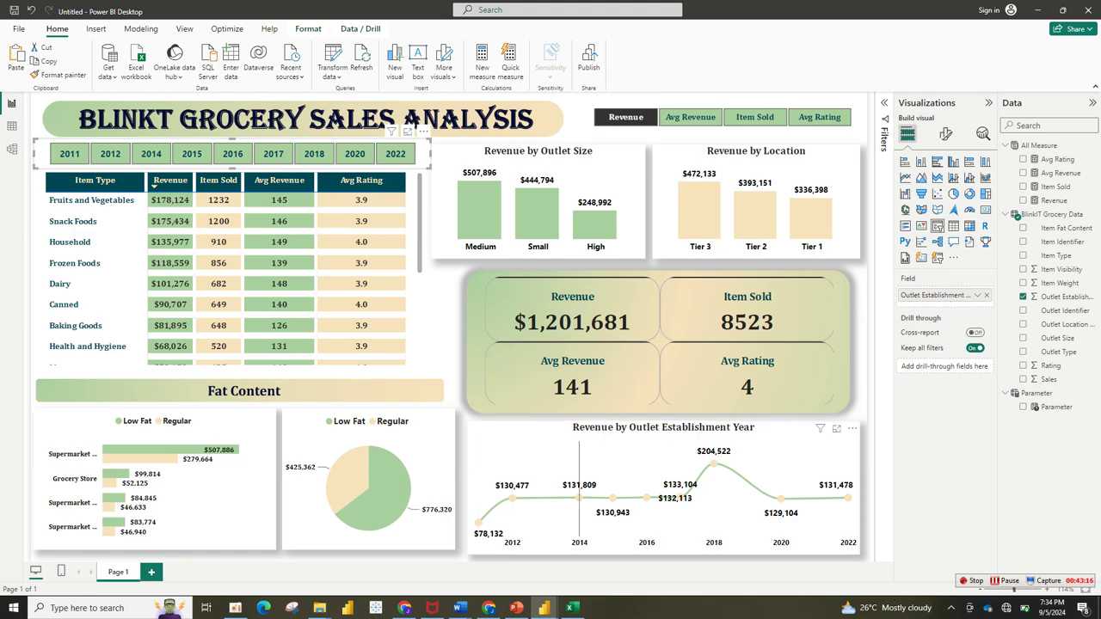
# Edit the year slicer's interactions so that it does not filter the Revenue by Outlet Establishment Year line chart.
pyautogui.moveTo(579, 497)
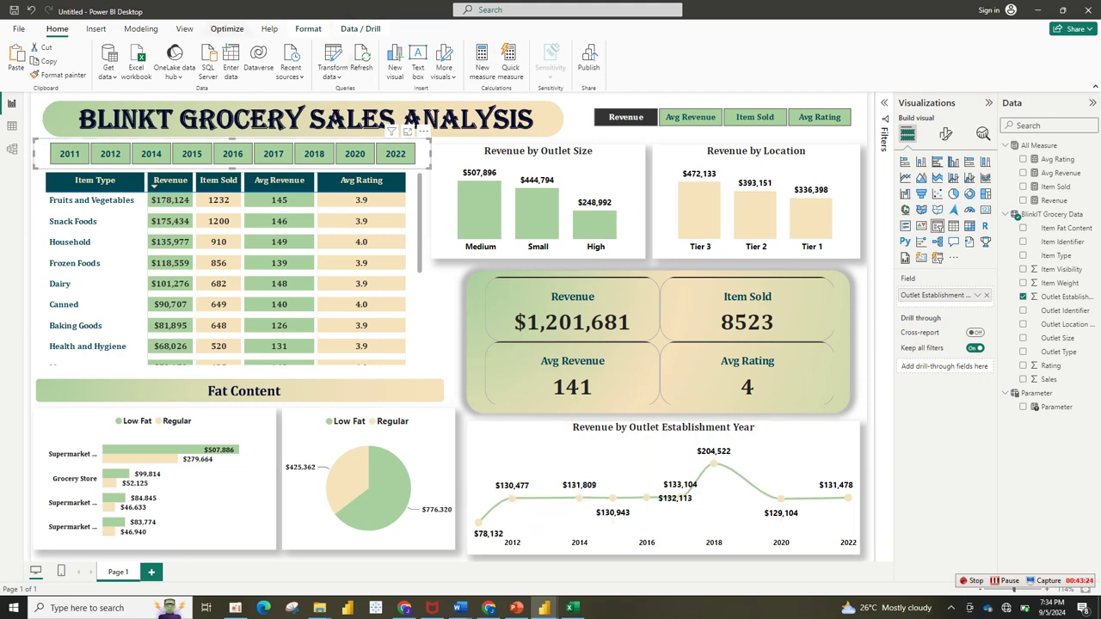
pyautogui.click(360, 29)
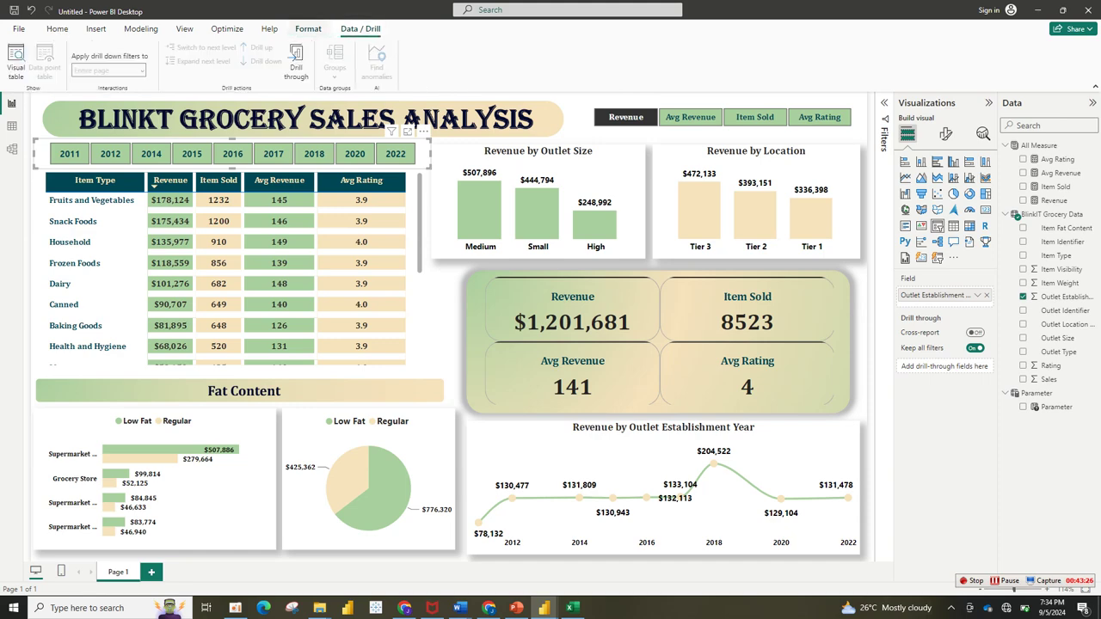
pyautogui.click(307, 28)
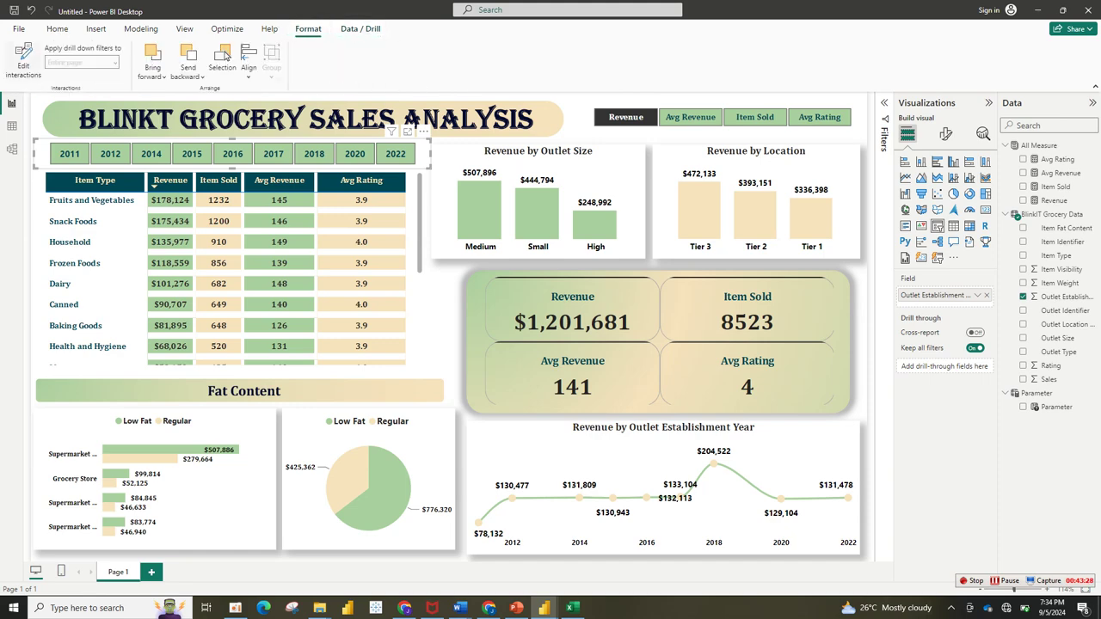
pyautogui.click(23, 60)
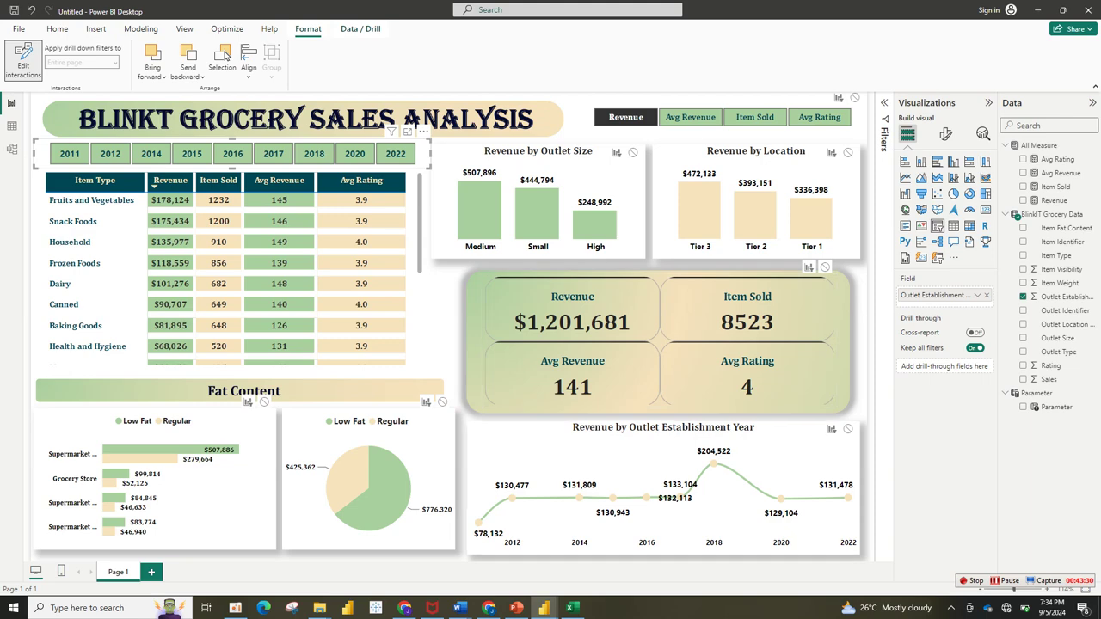
pyautogui.click(848, 428)
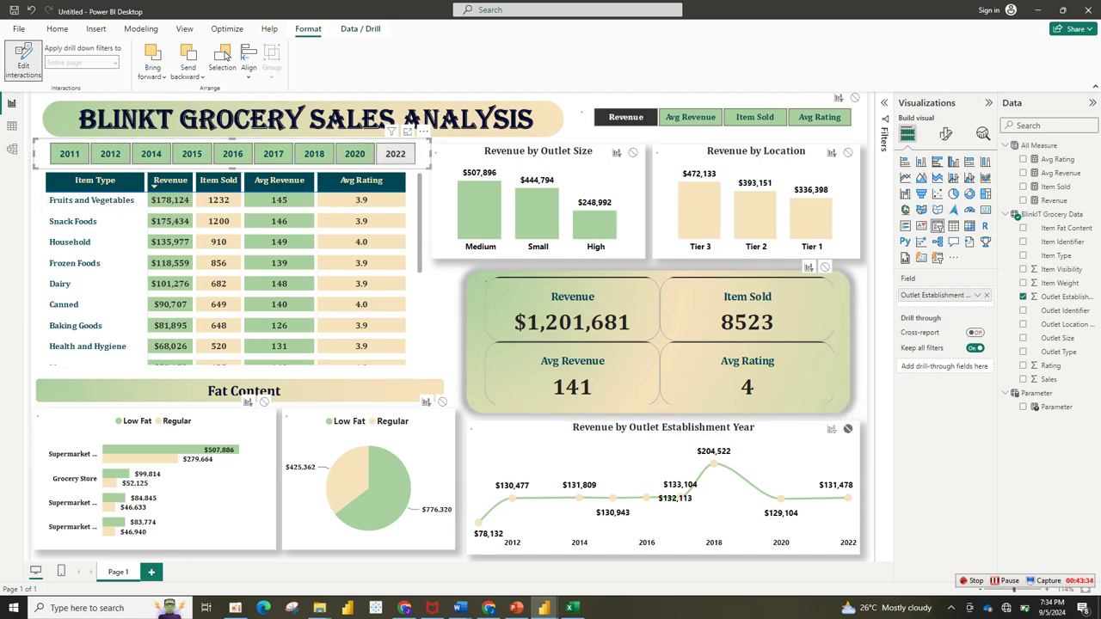
# Filter the report by each year from 2020 back to 2011 to test the slicer's interactions, and stop editing interactions.
pyautogui.click(354, 153)
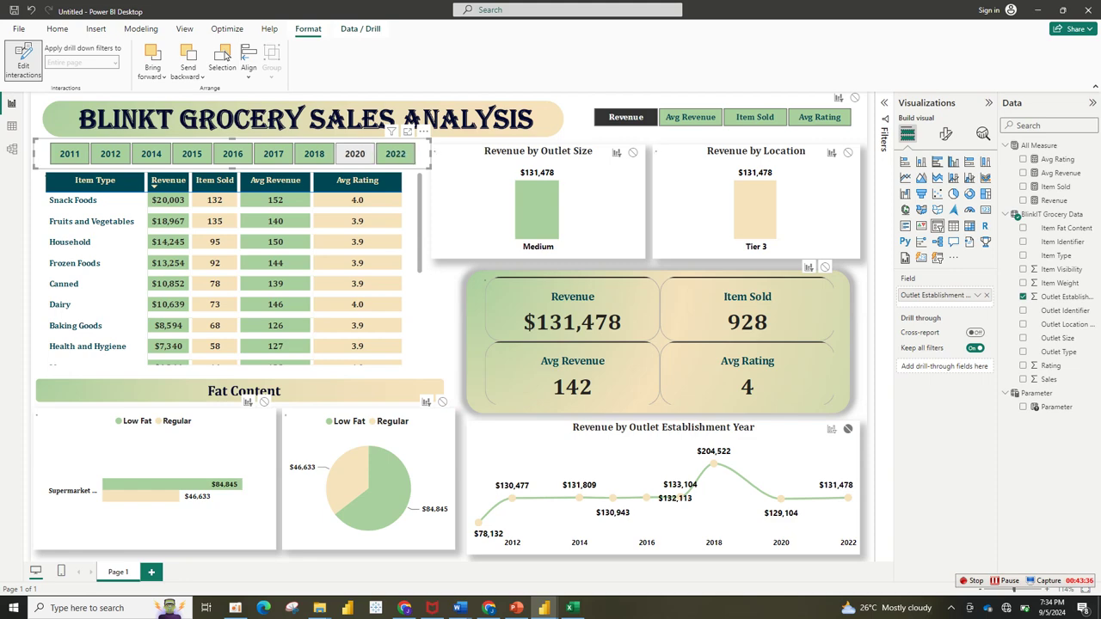
pyautogui.click(314, 153)
pyautogui.click(272, 153)
pyautogui.click(232, 153)
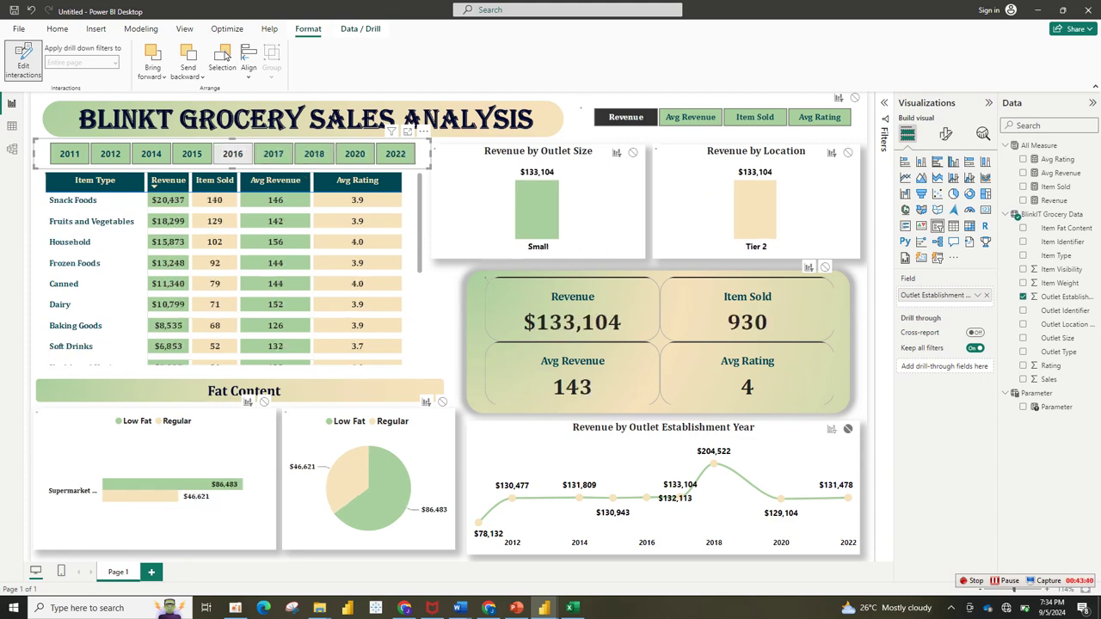
pyautogui.click(192, 154)
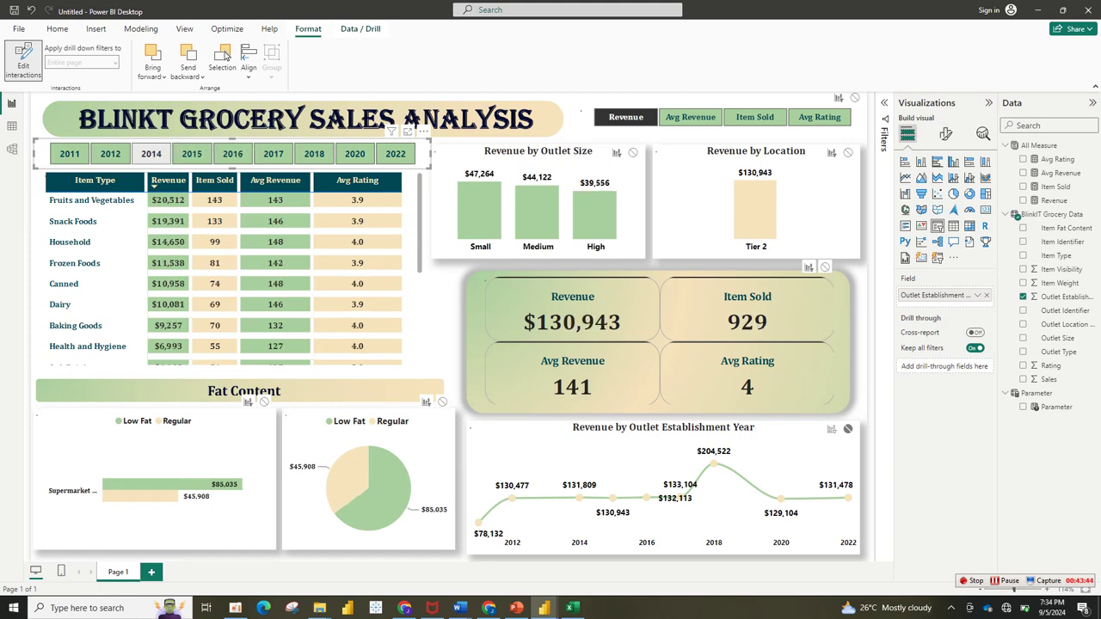
pyautogui.click(151, 154)
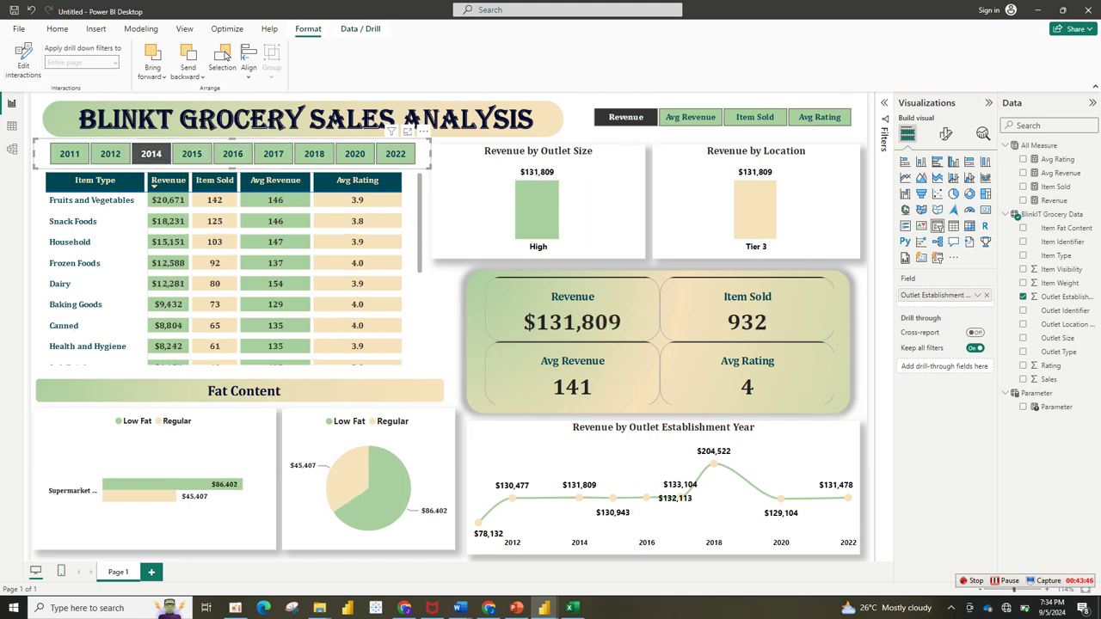
pyautogui.click(110, 154)
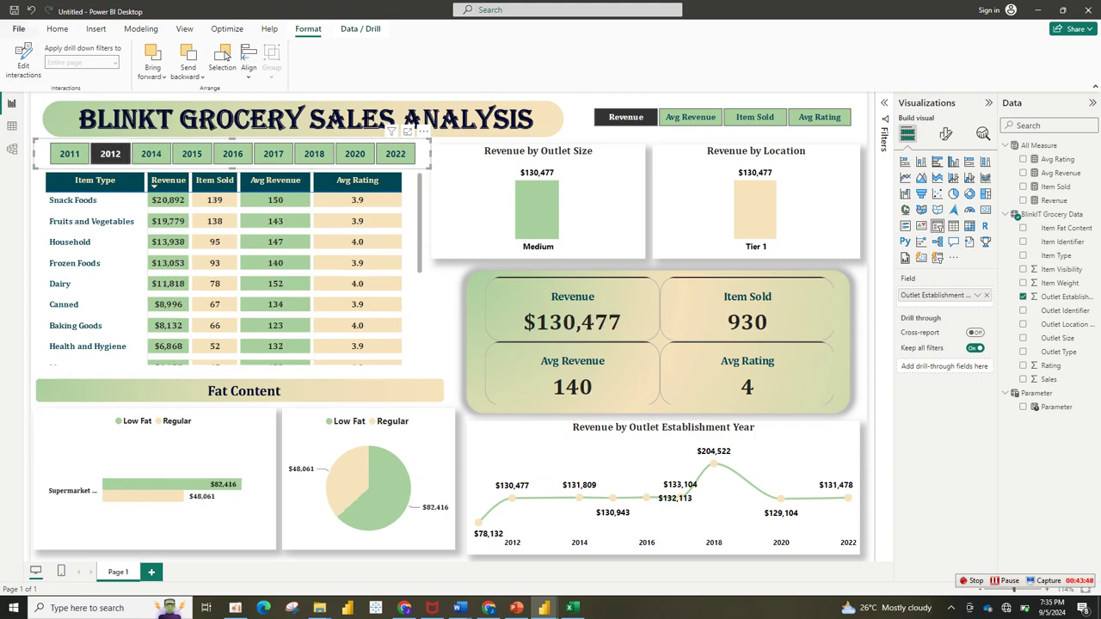
pyautogui.click(57, 29)
pyautogui.click(70, 154)
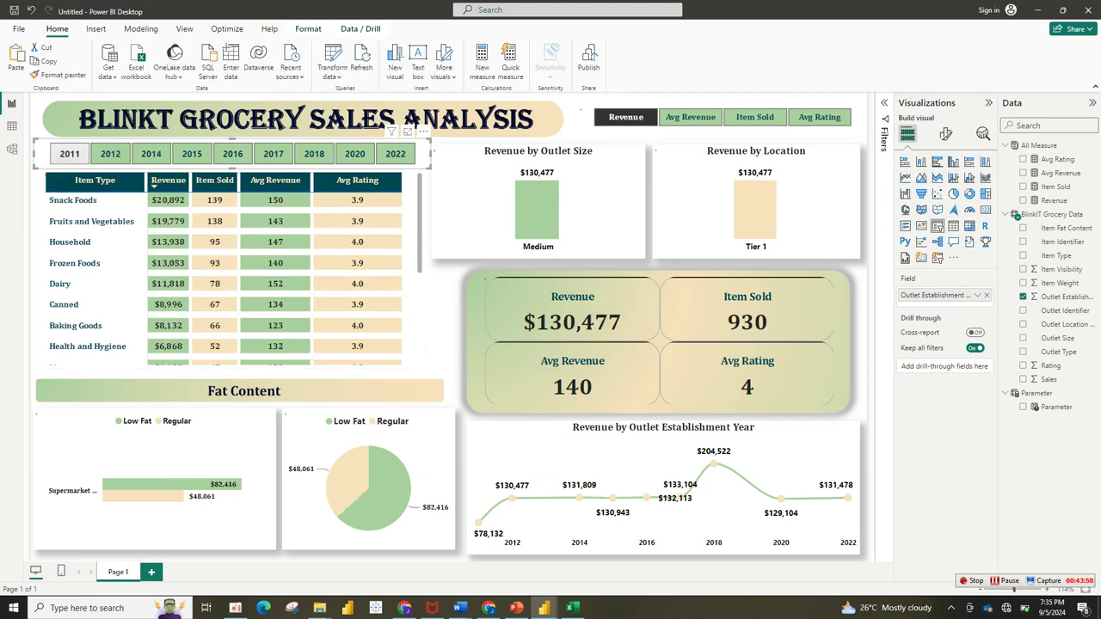
# Filter the report by 2022, clear the year selection and look through the rows of the item type table.
pyautogui.click(396, 154)
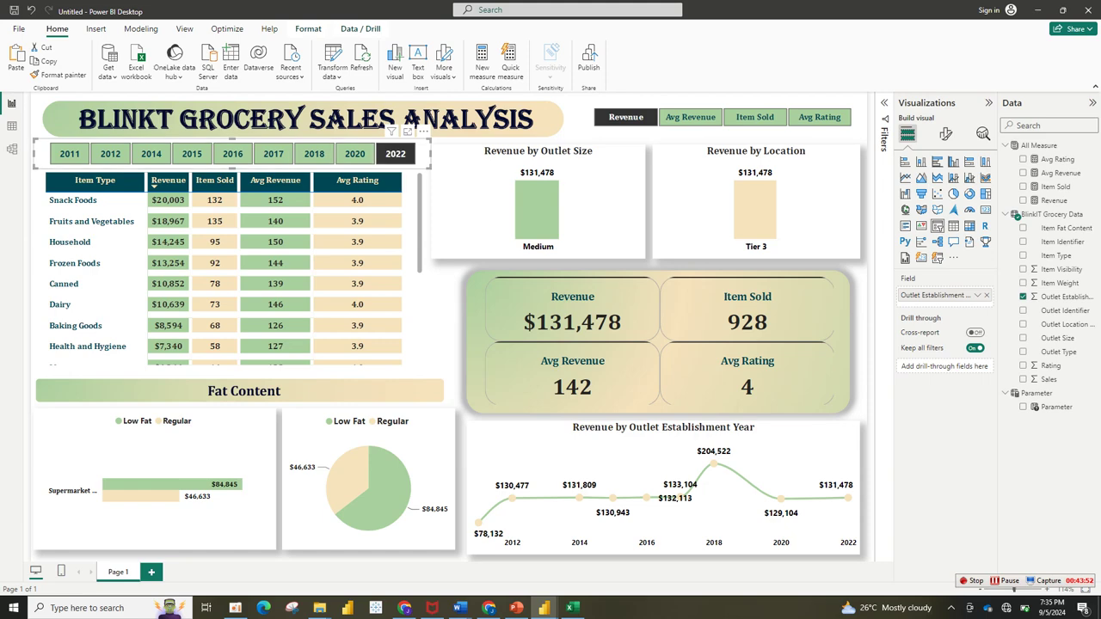
pyautogui.click(70, 154)
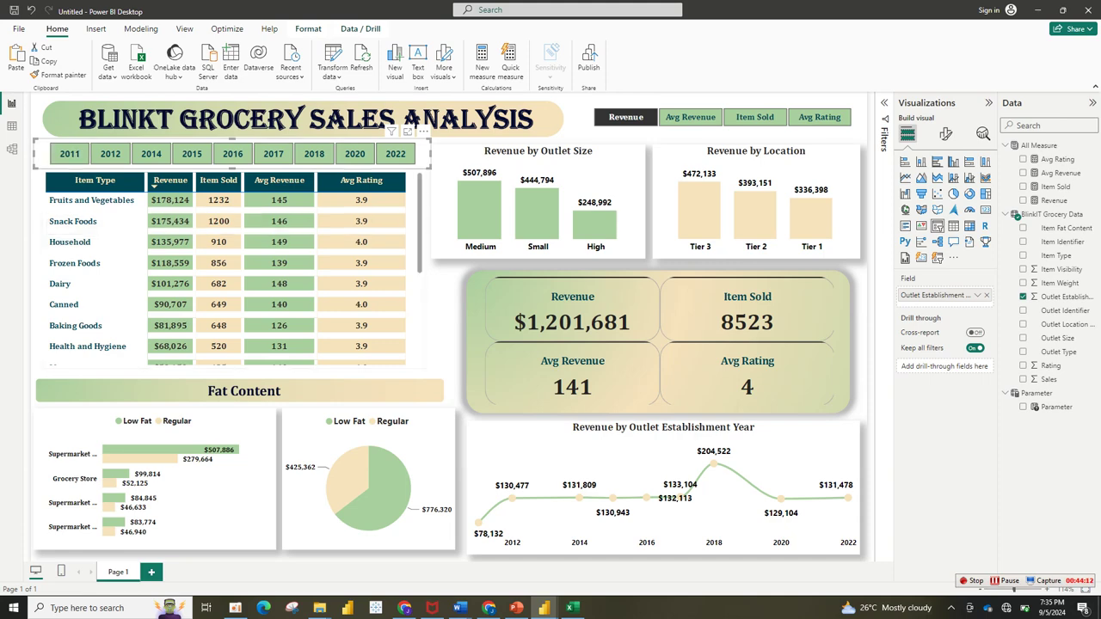
pyautogui.scroll(-3, 232, 271)
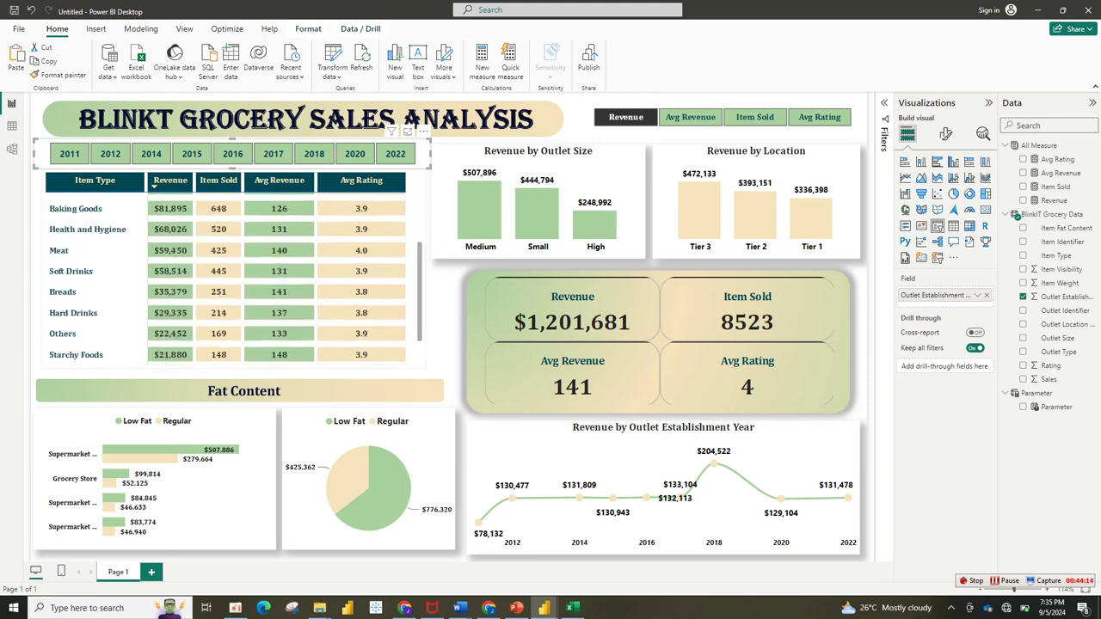
pyautogui.scroll(3, 232, 271)
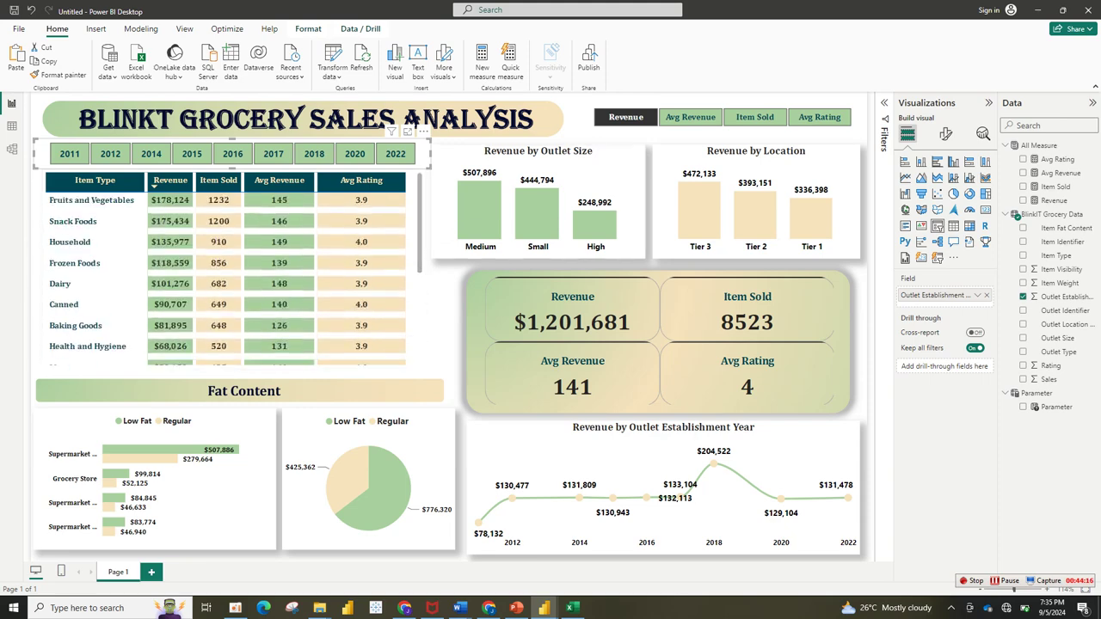